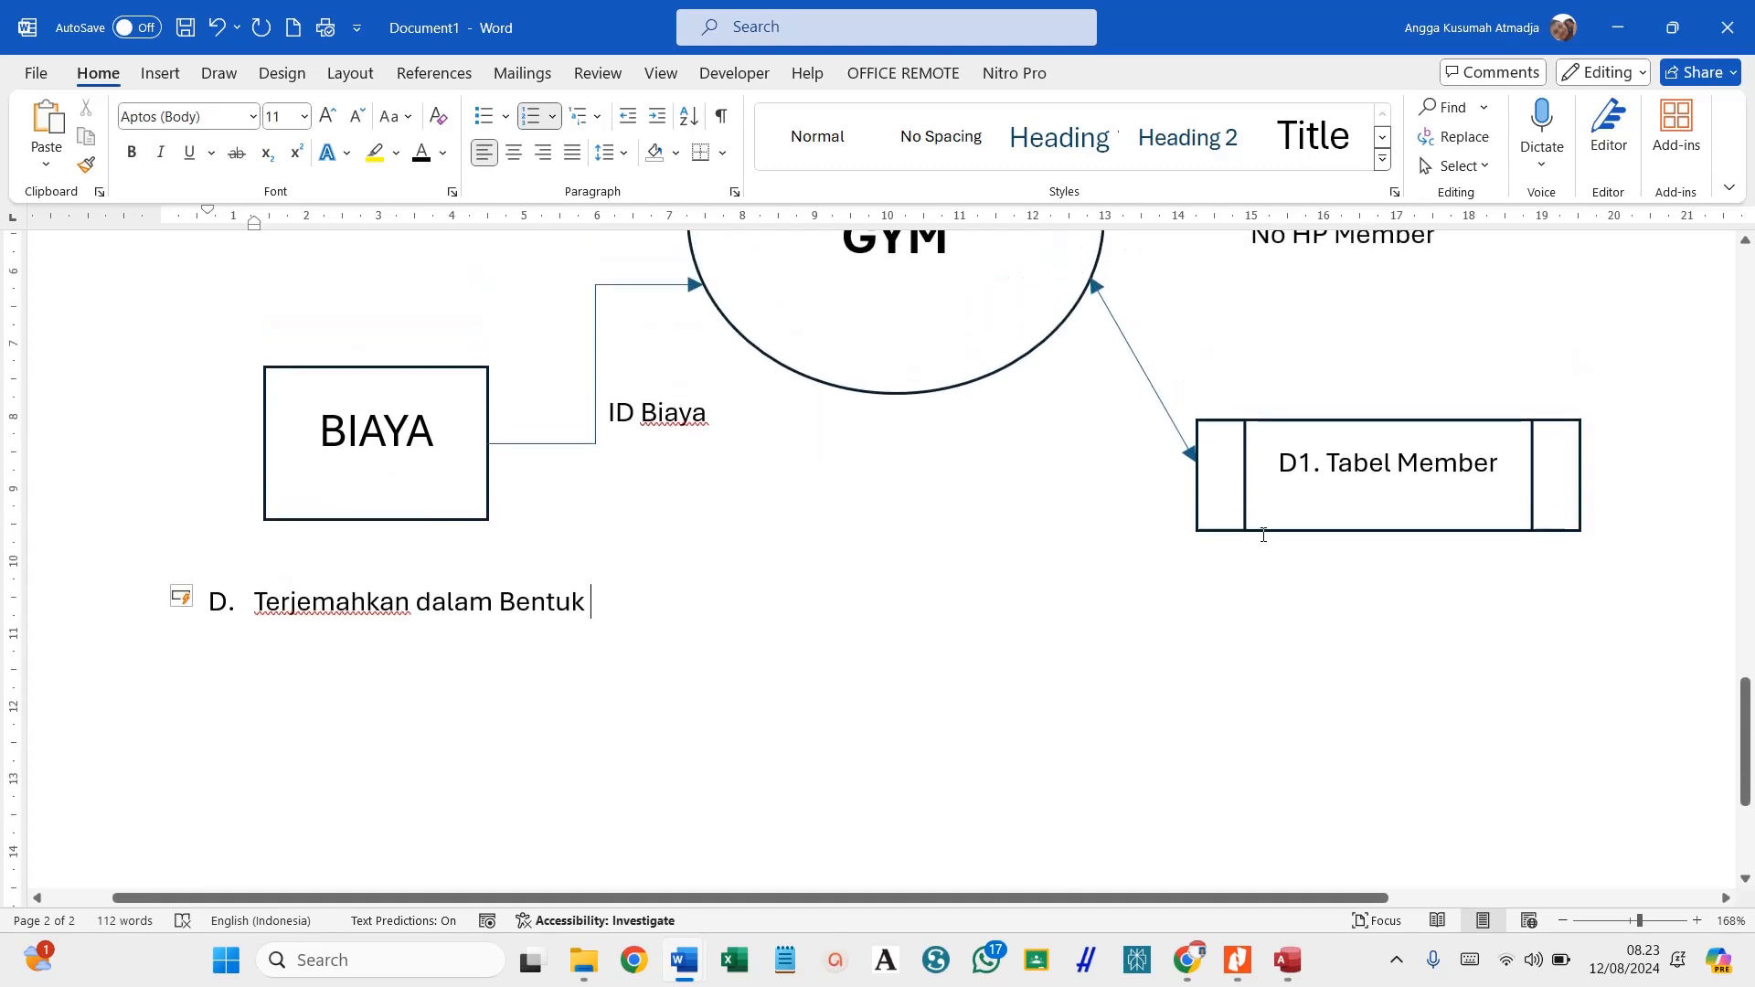
Continue heading D after "Bentuk" with the text "Entitas yang saling berelasi / Berhubungan".
{"action": "type", "text": "Et"}
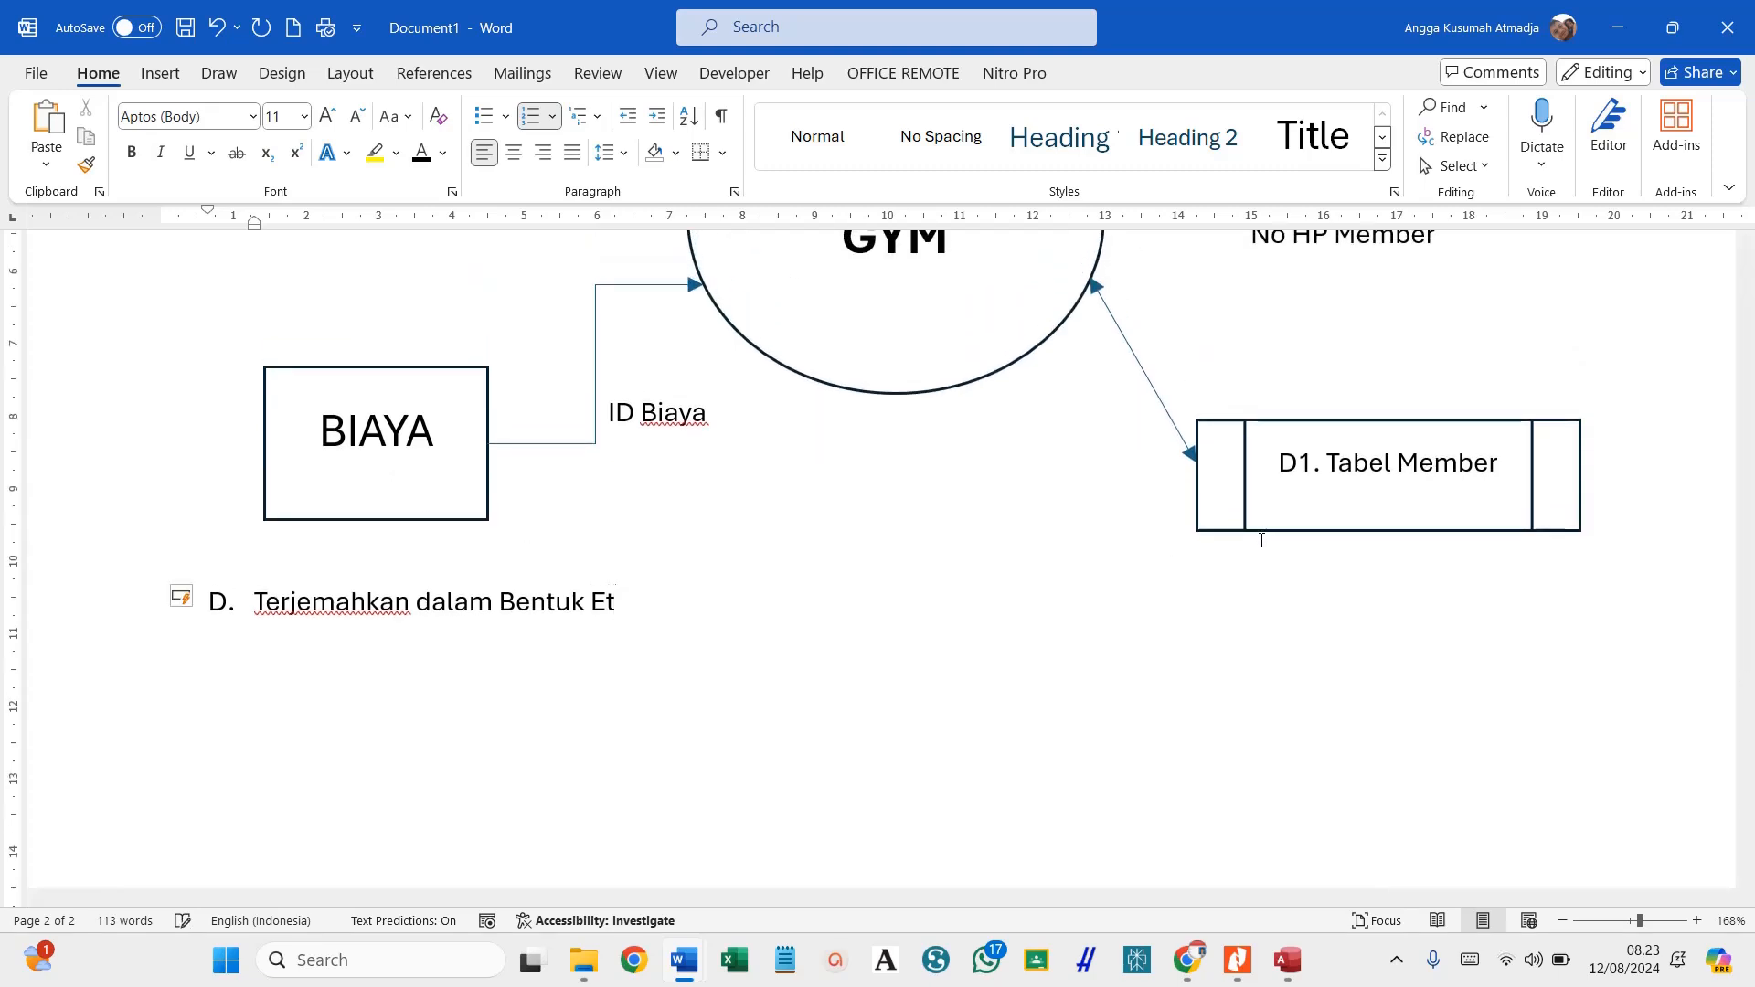
{"action": "key", "text": "BackSpace"}
{"action": "type", "text": "ntitas yang saling "}
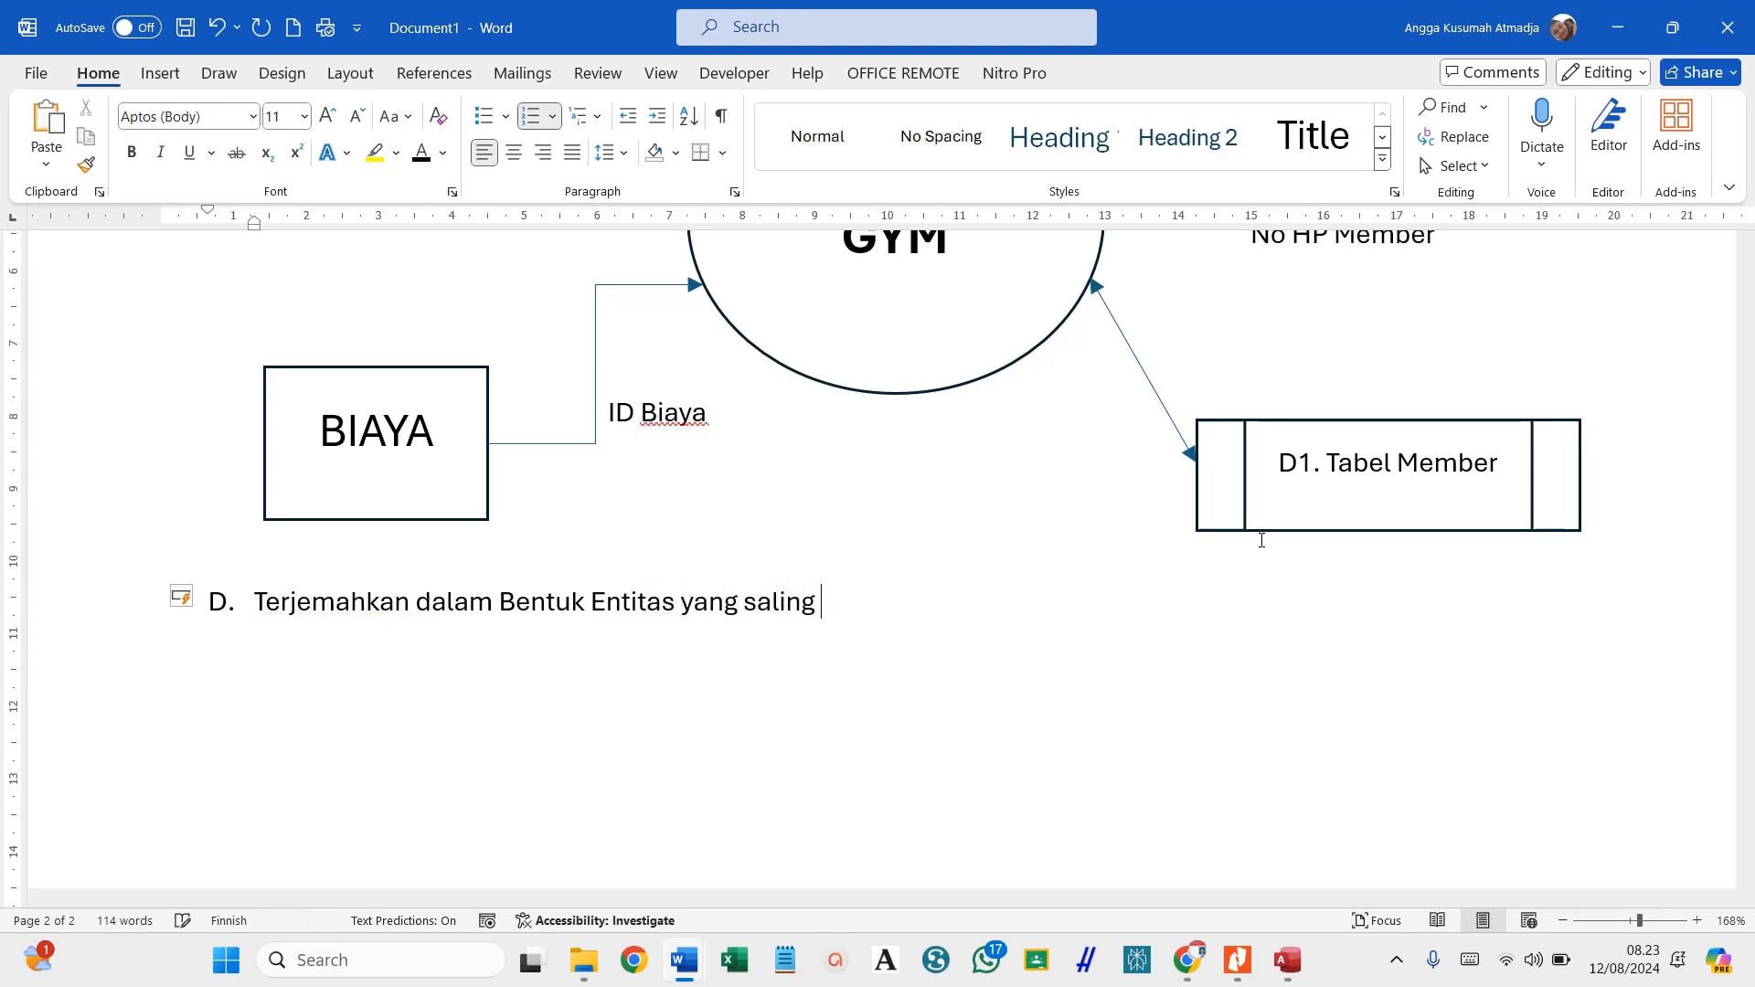
{"action": "type", "text": "bere"}
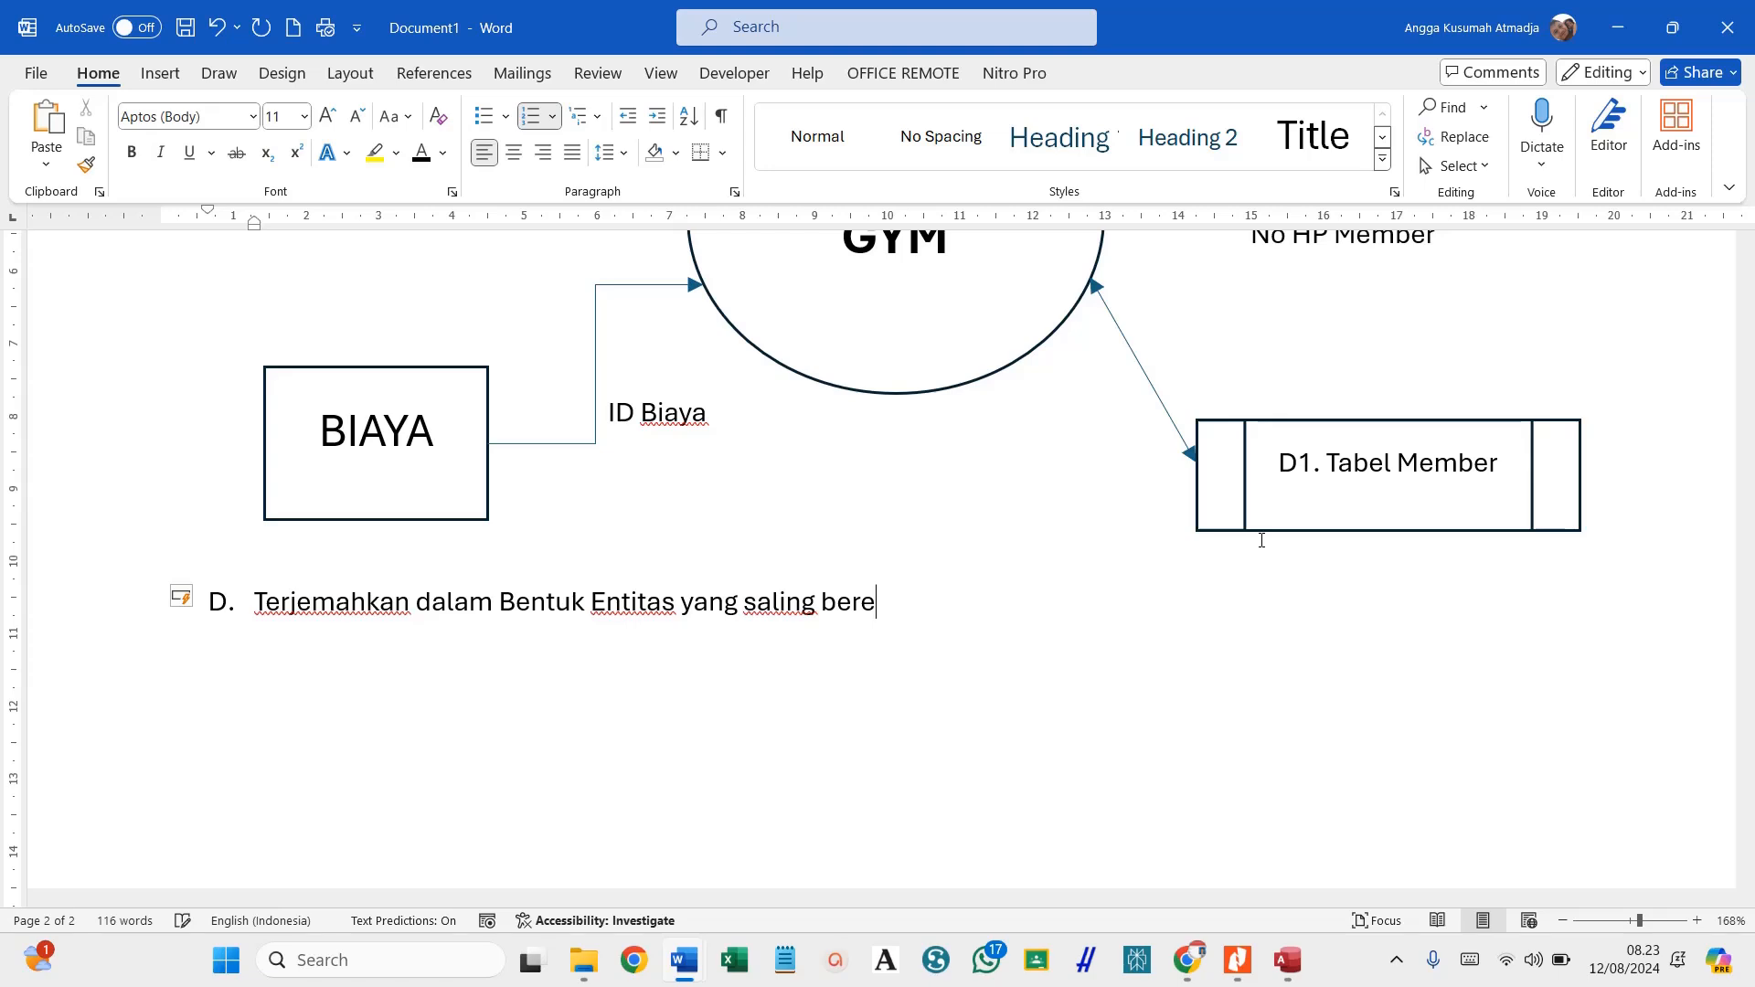
{"action": "type", "text": "lasi / Berhubungan"}
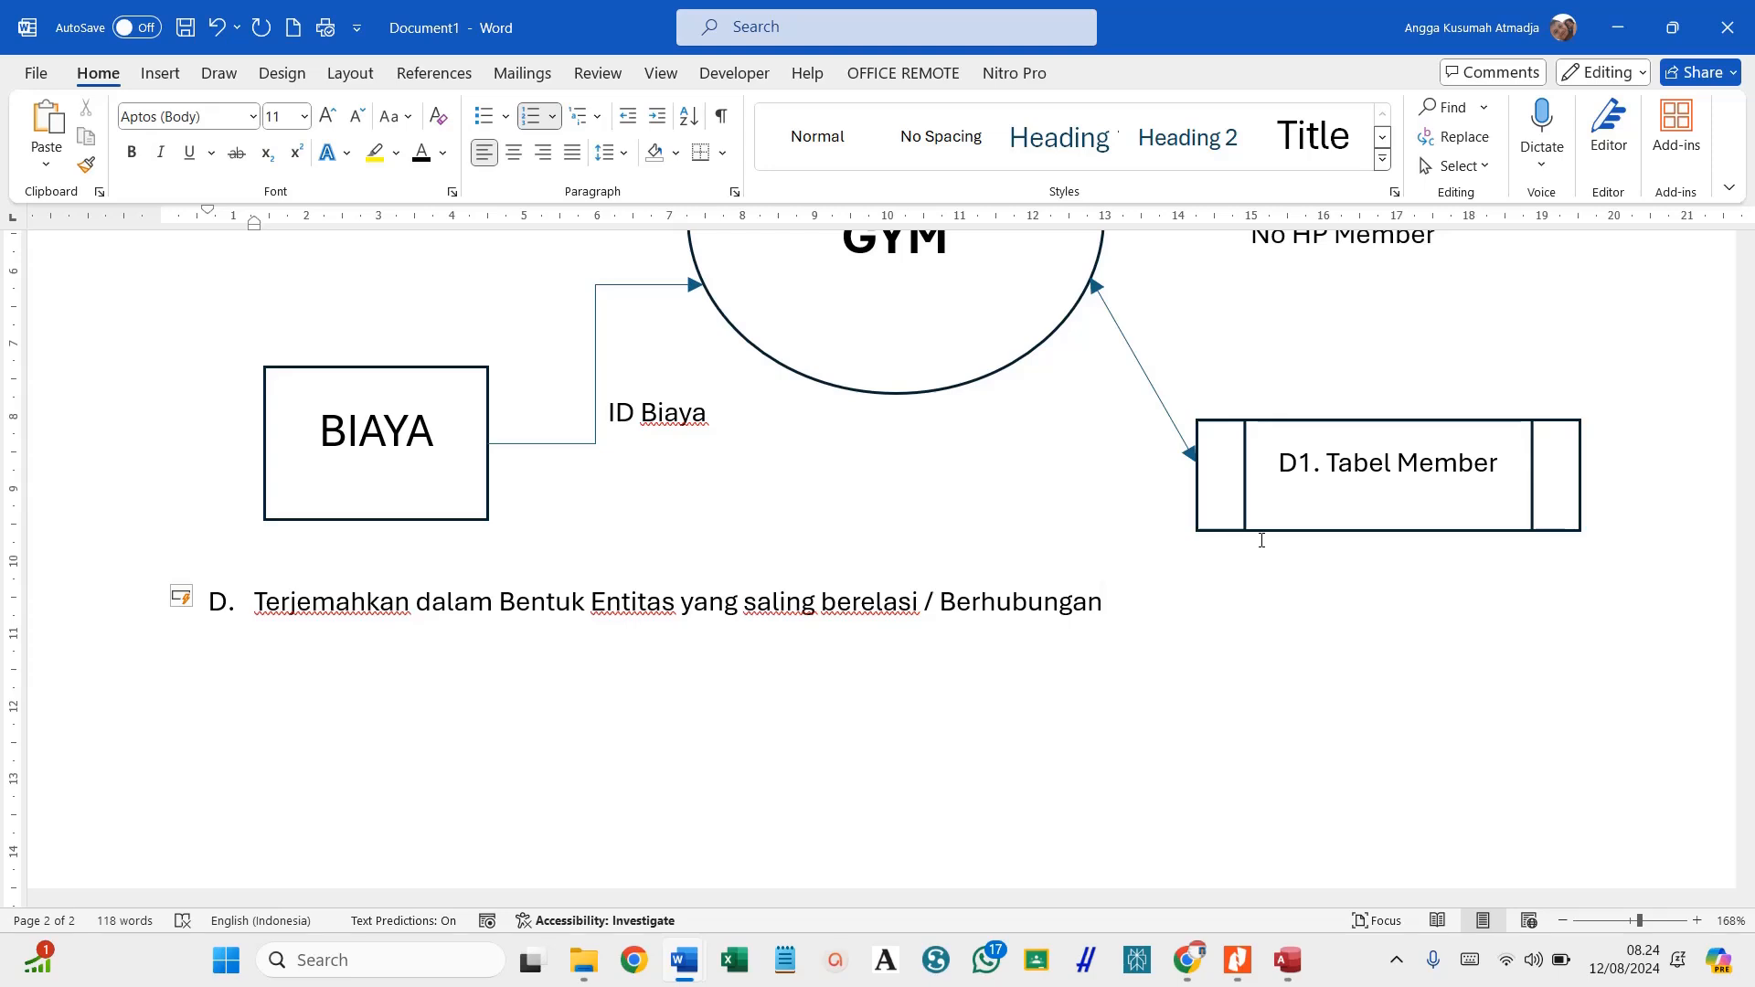
Finish heading D with the text "(Relationship di access) / ERD (Entity Relationship Diagram)".
{"action": "type", "text": " (Relato"}
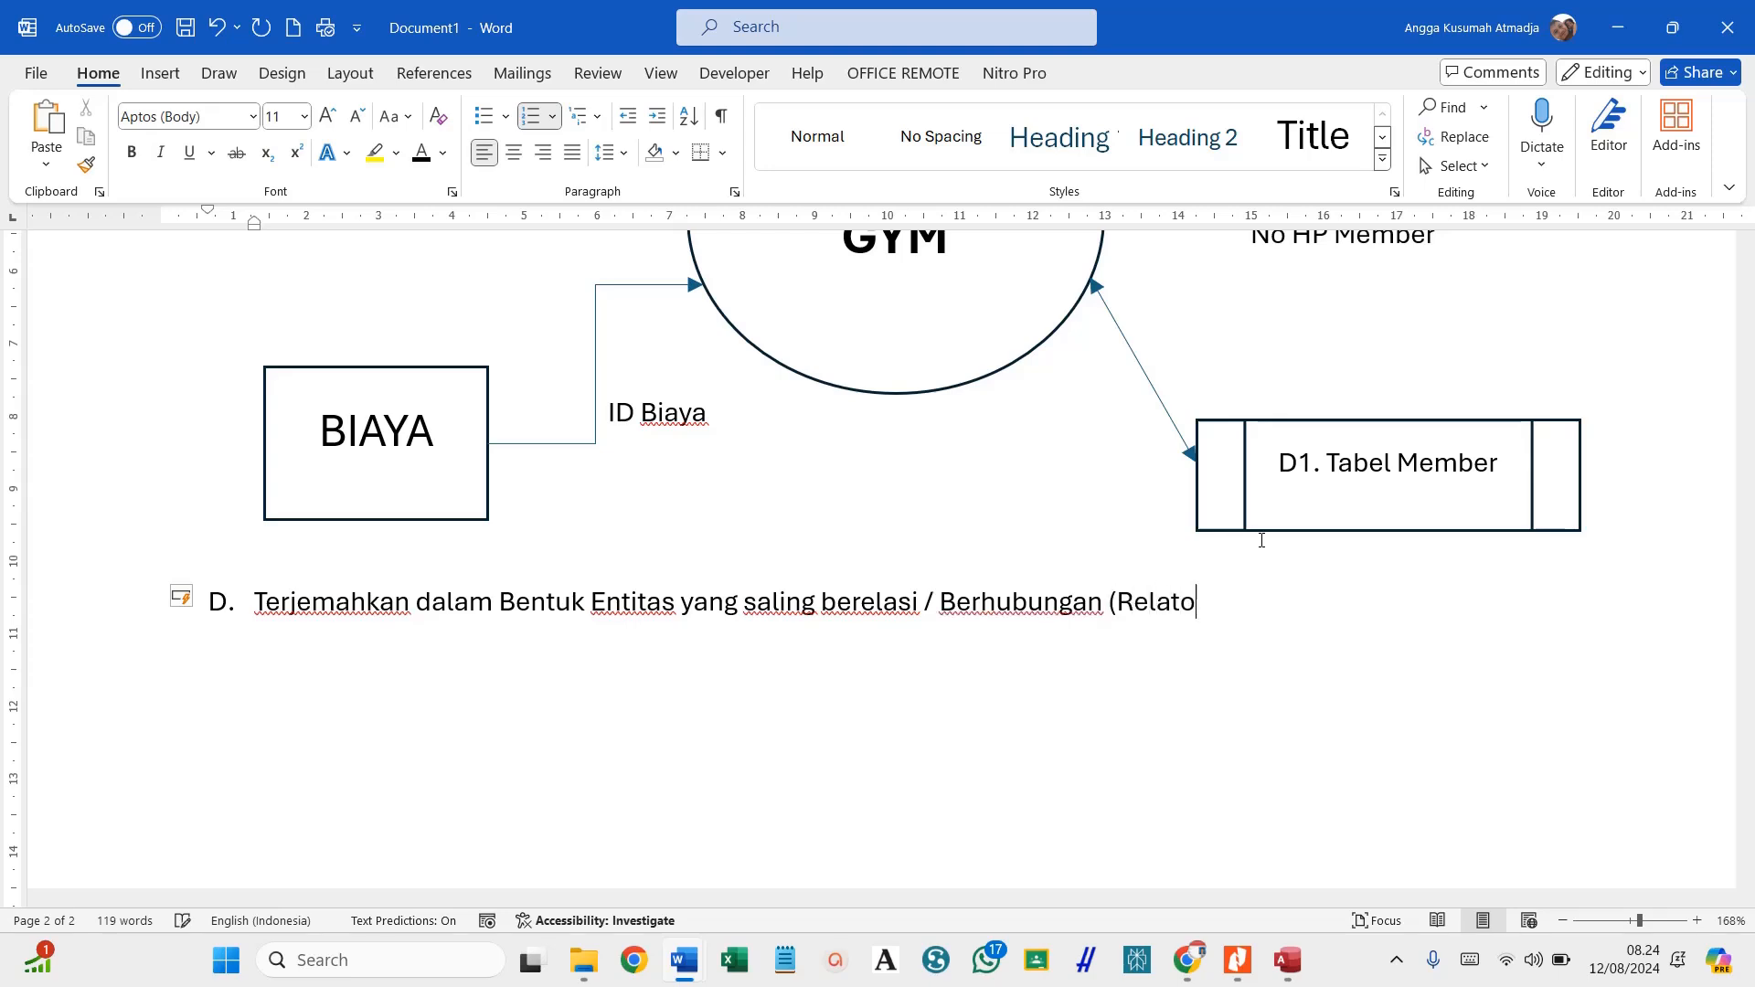
{"action": "key", "text": "BackSpace"}
{"action": "type", "text": "i"}
{"action": "type", "text": "onsh"}
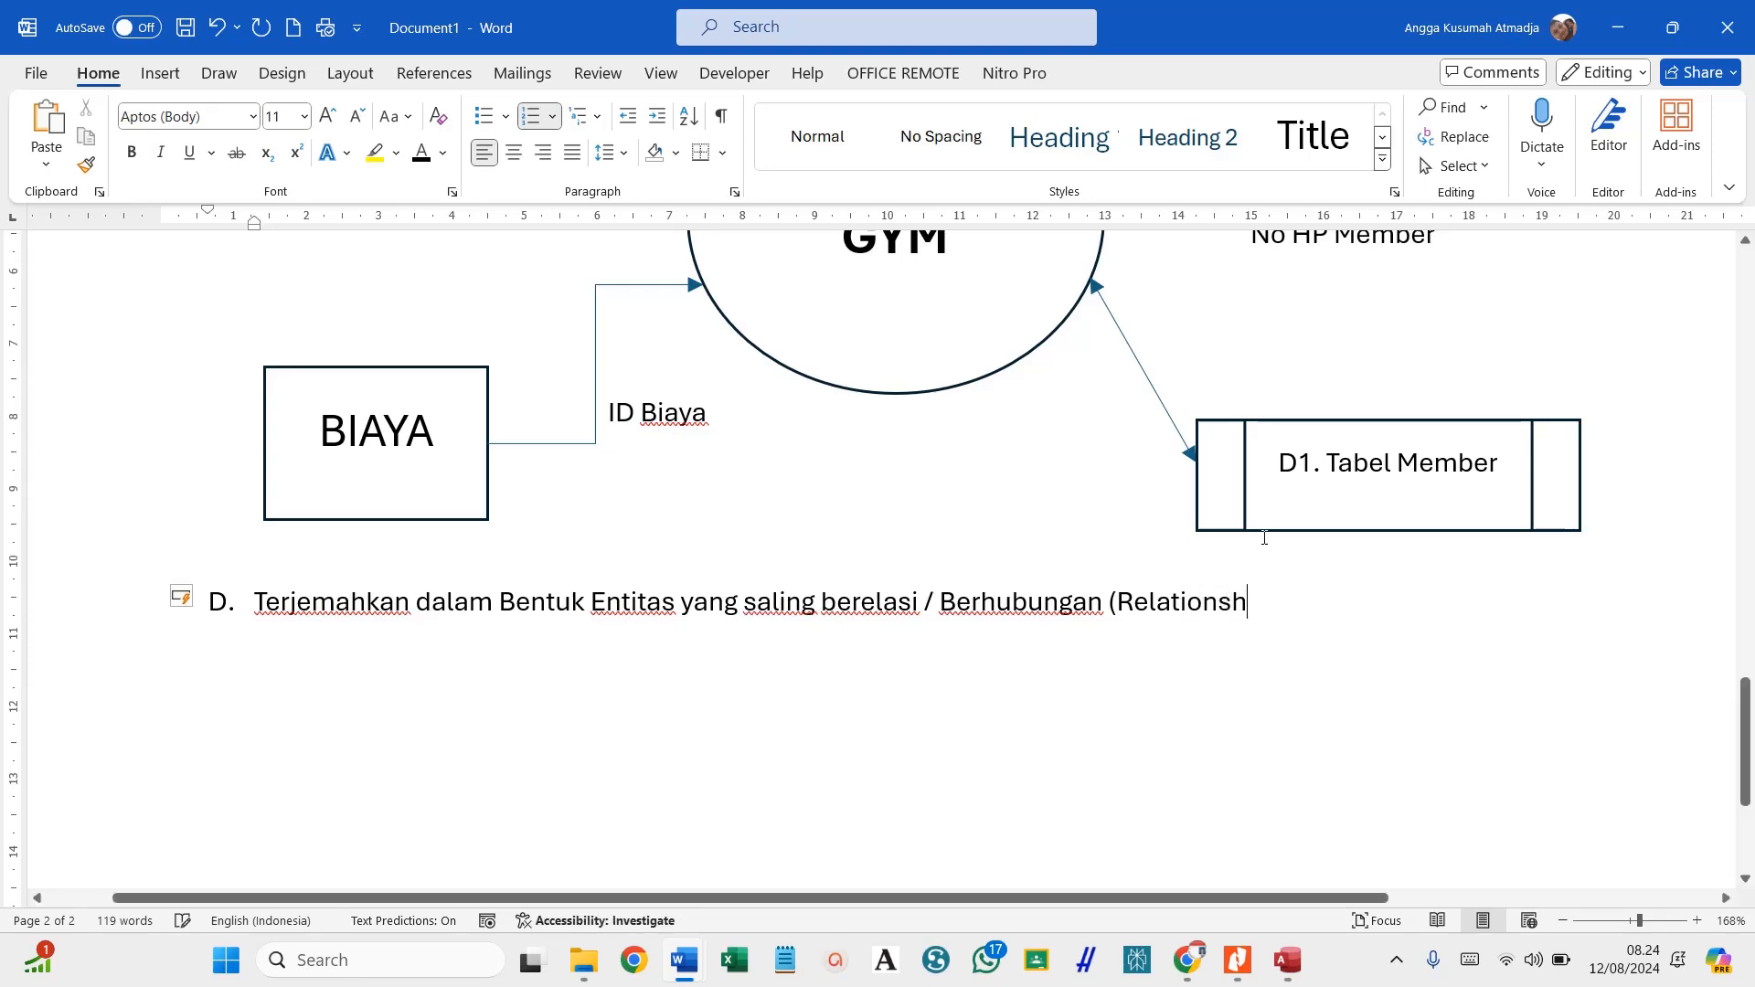
{"action": "type", "text": "ip di"}
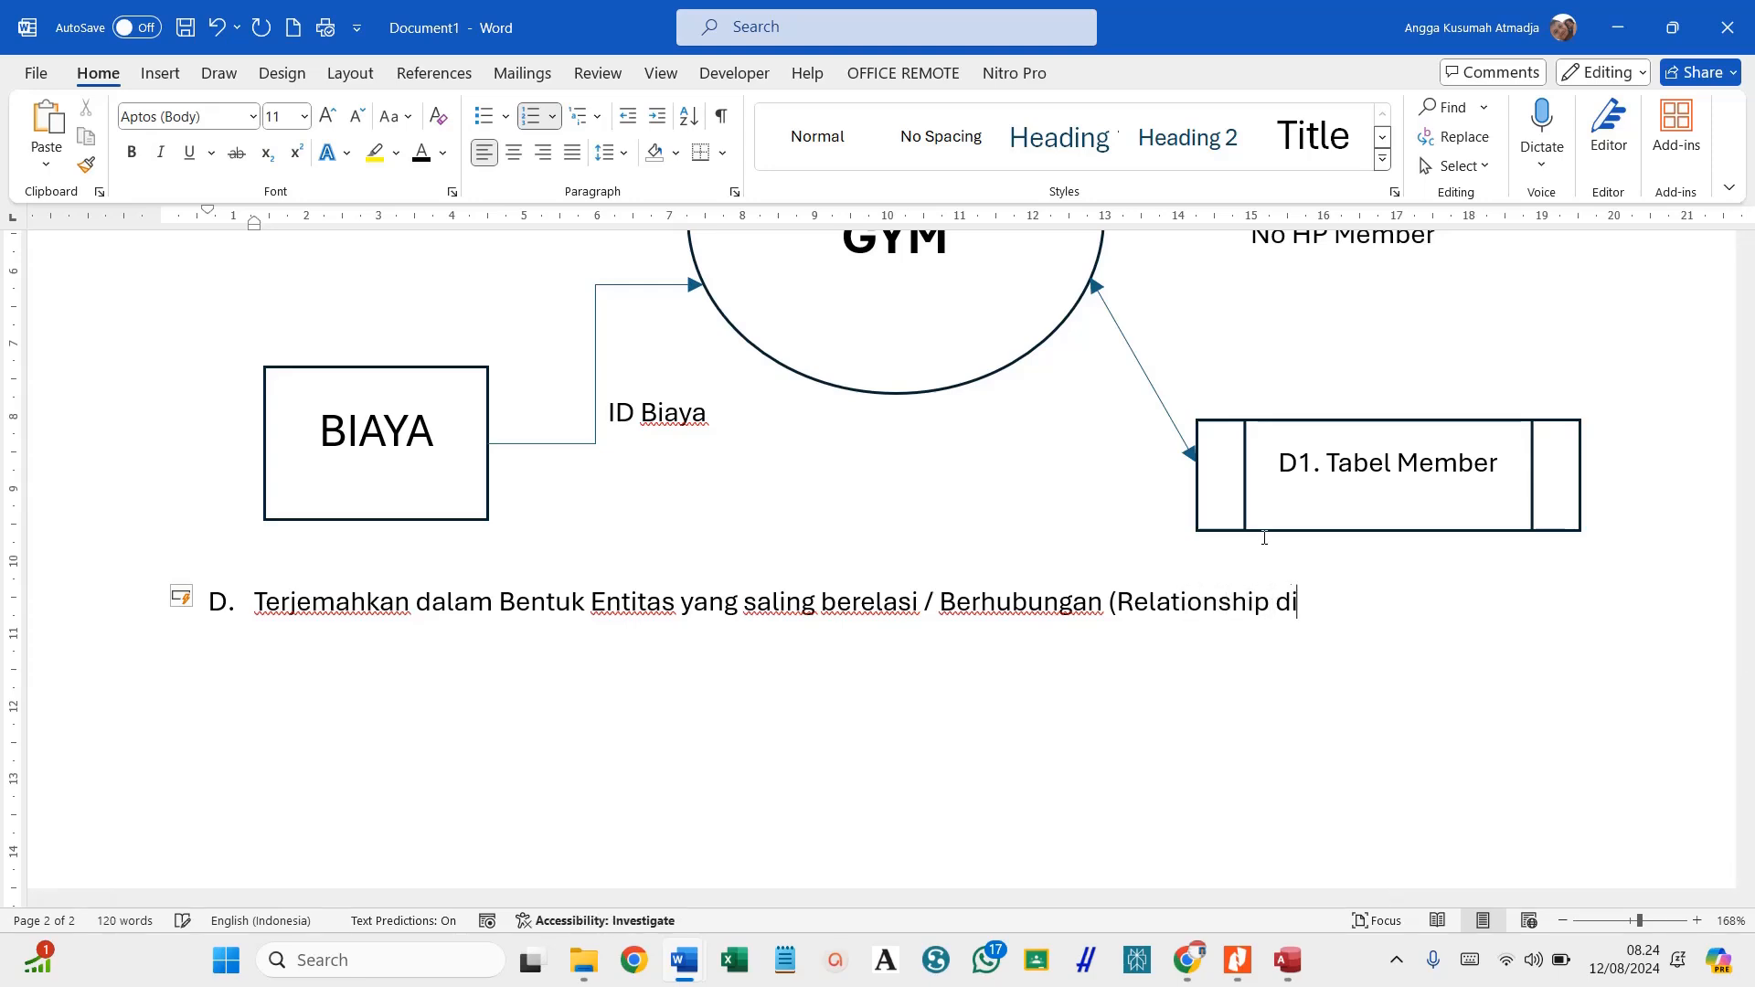
{"action": "type", "text": " access) / ERD ("}
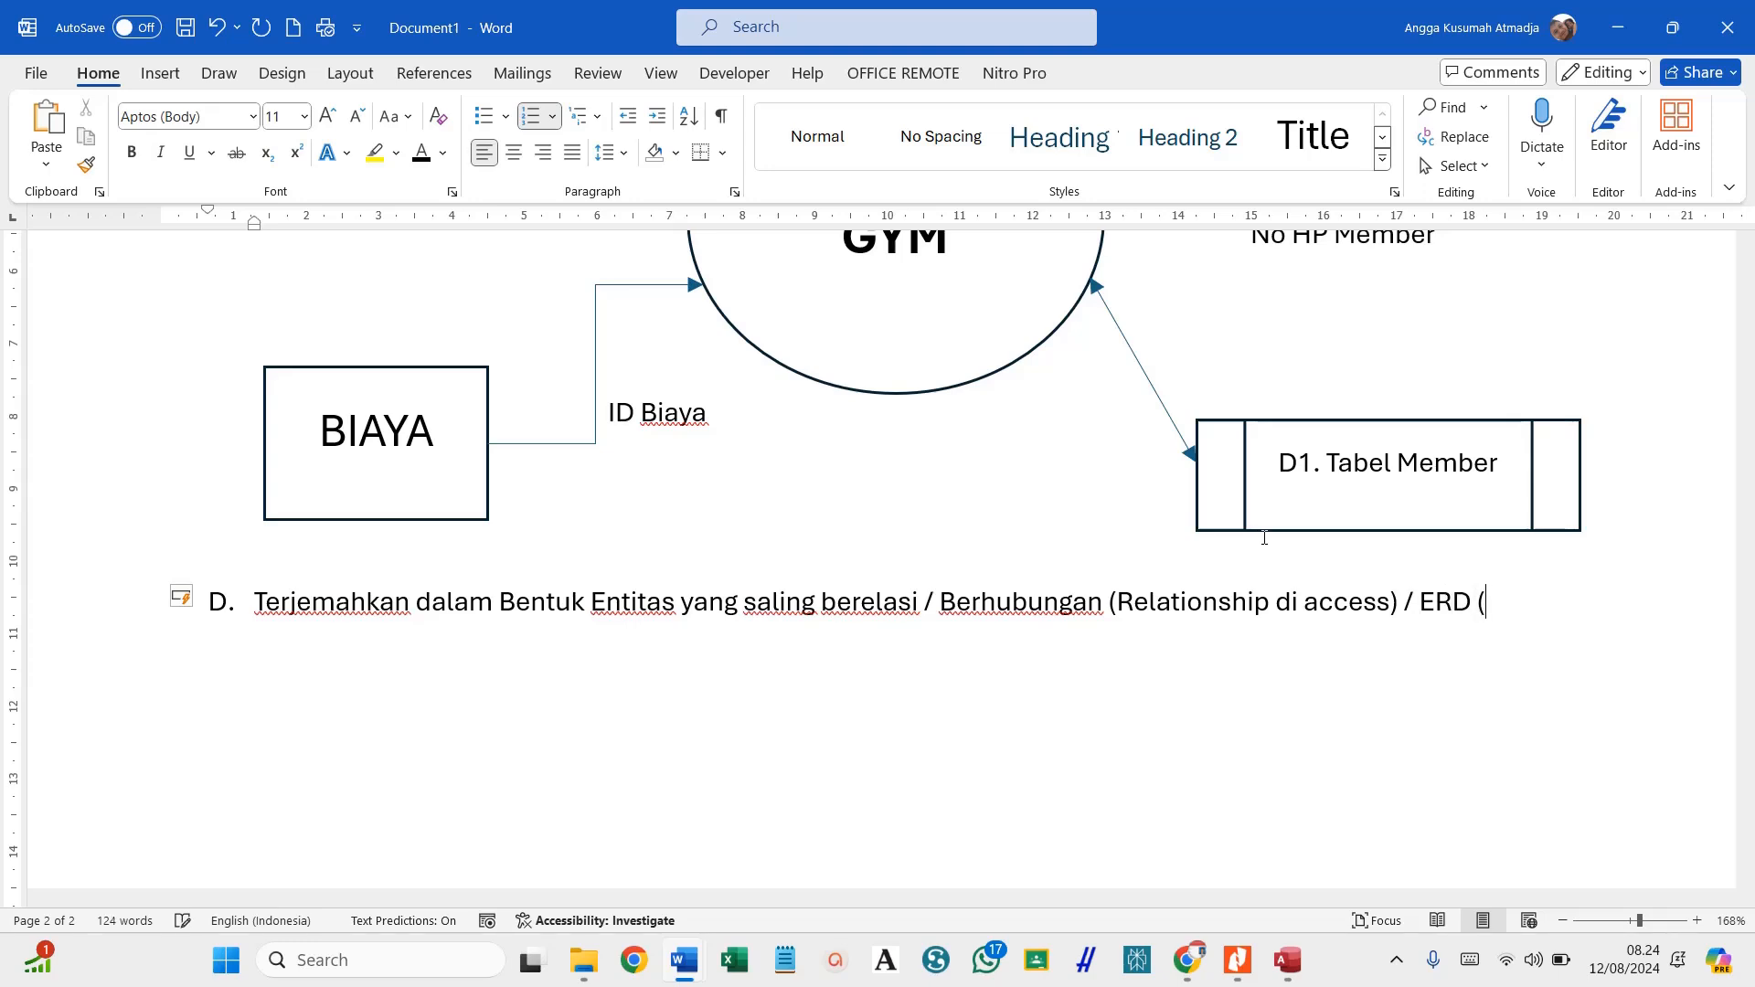
{"action": "type", "text": "Entity Relatio"}
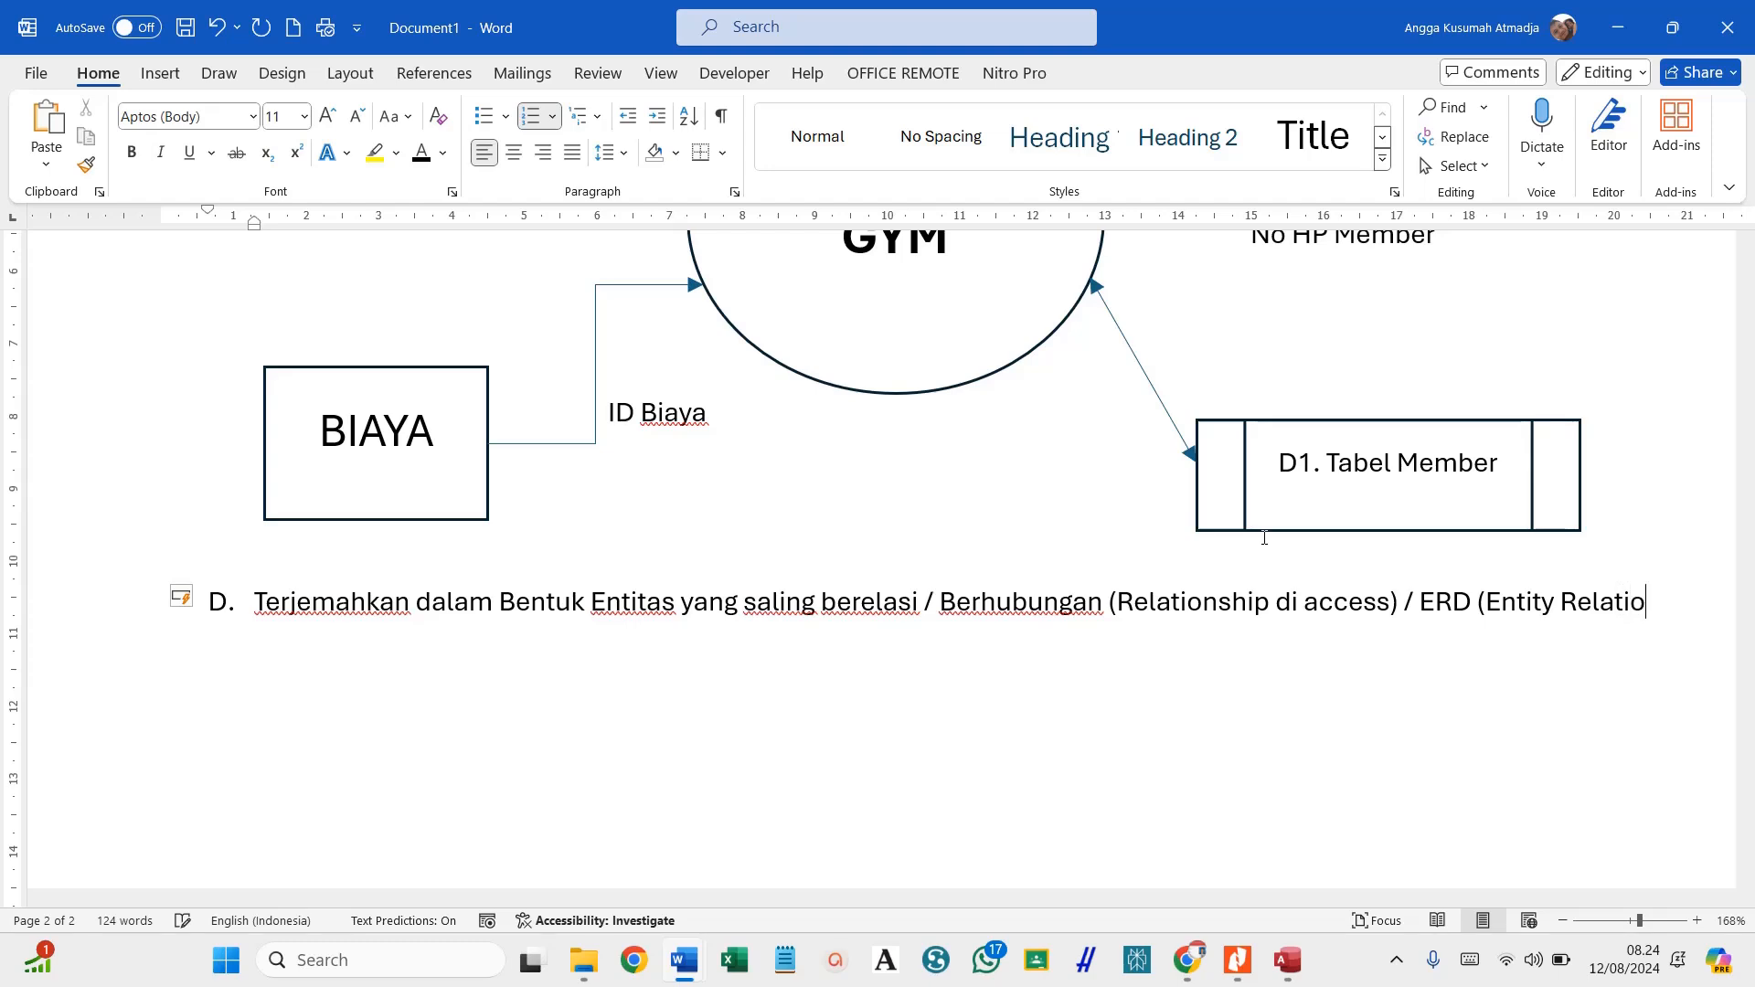
{"action": "type", "text": "nship D"}
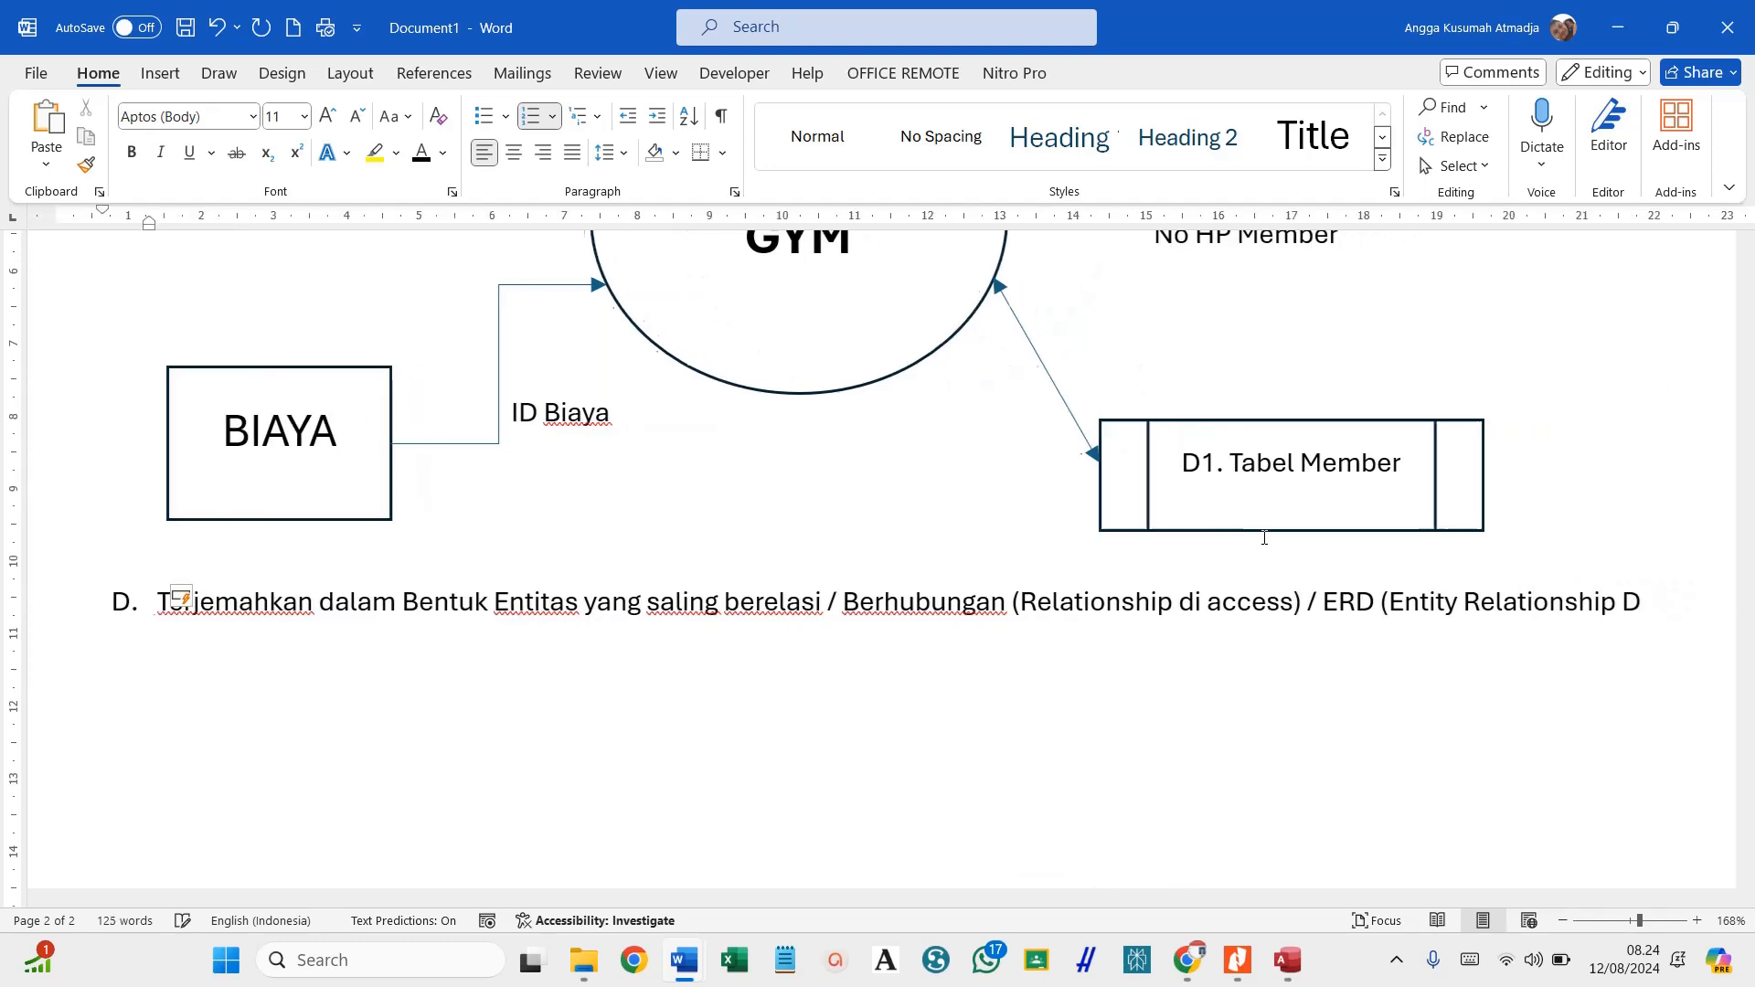
{"action": "type", "text": "iagram)"}
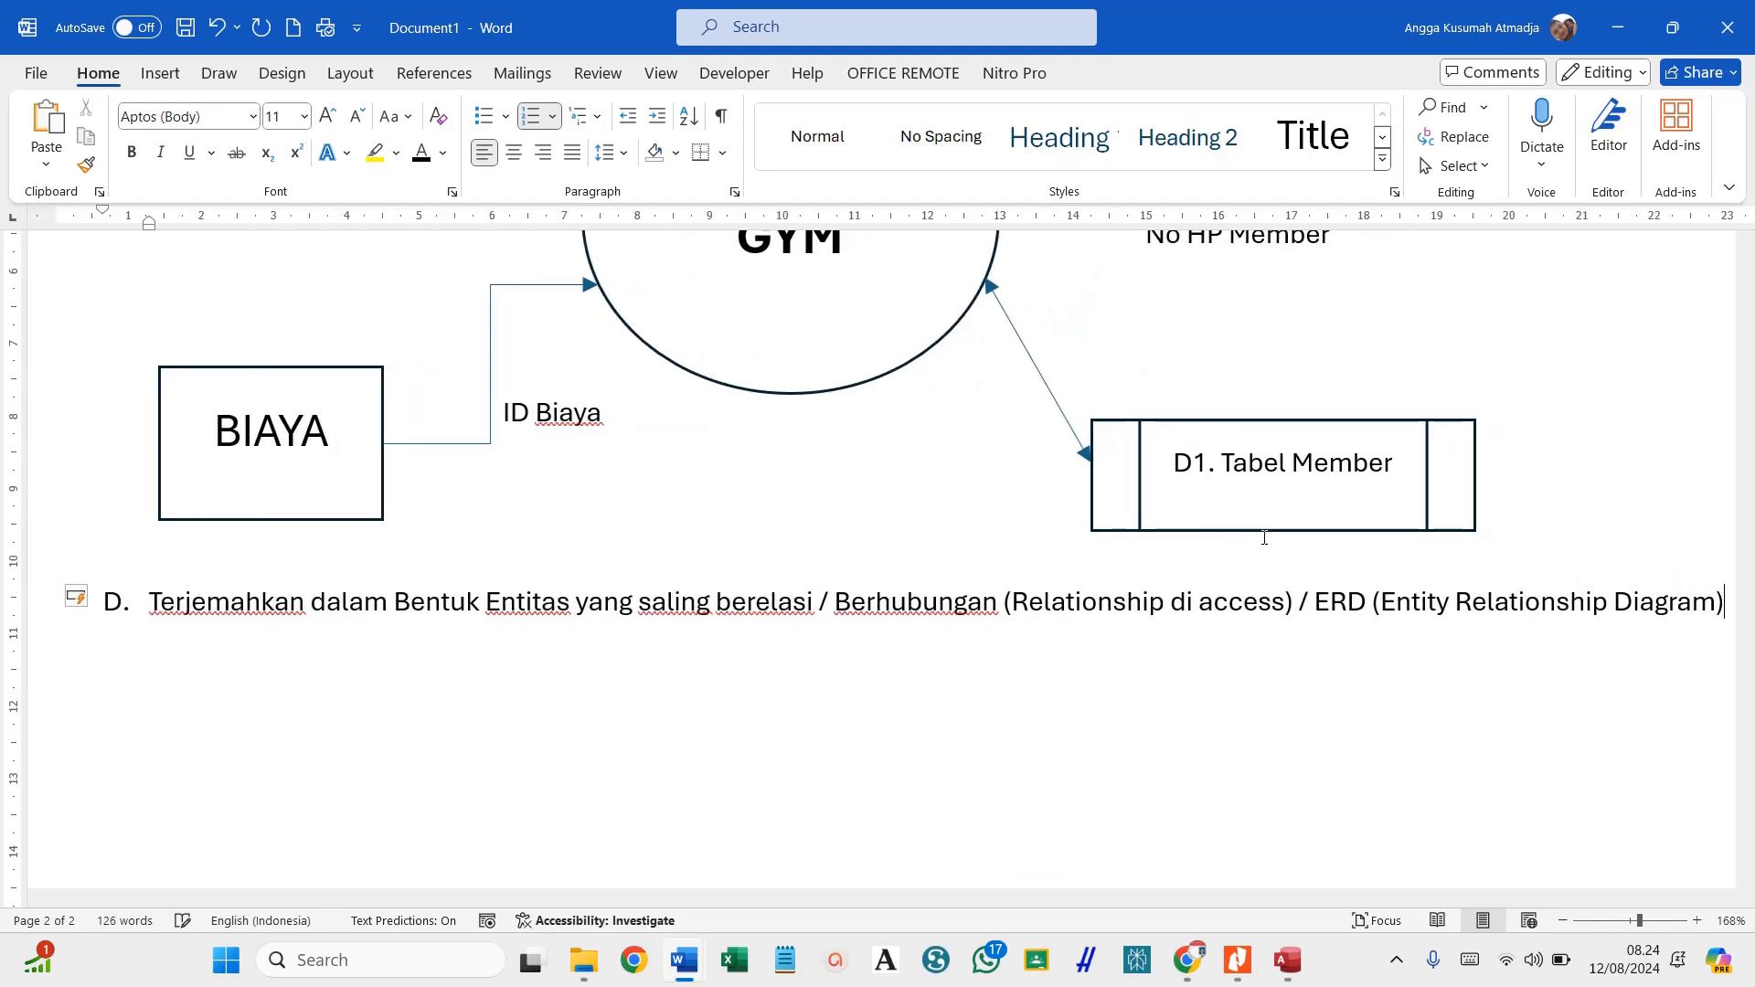
Add an unnumbered blank line beneath heading D.
{"action": "key", "text": "Return"}
{"action": "key", "text": "BackSpace"}
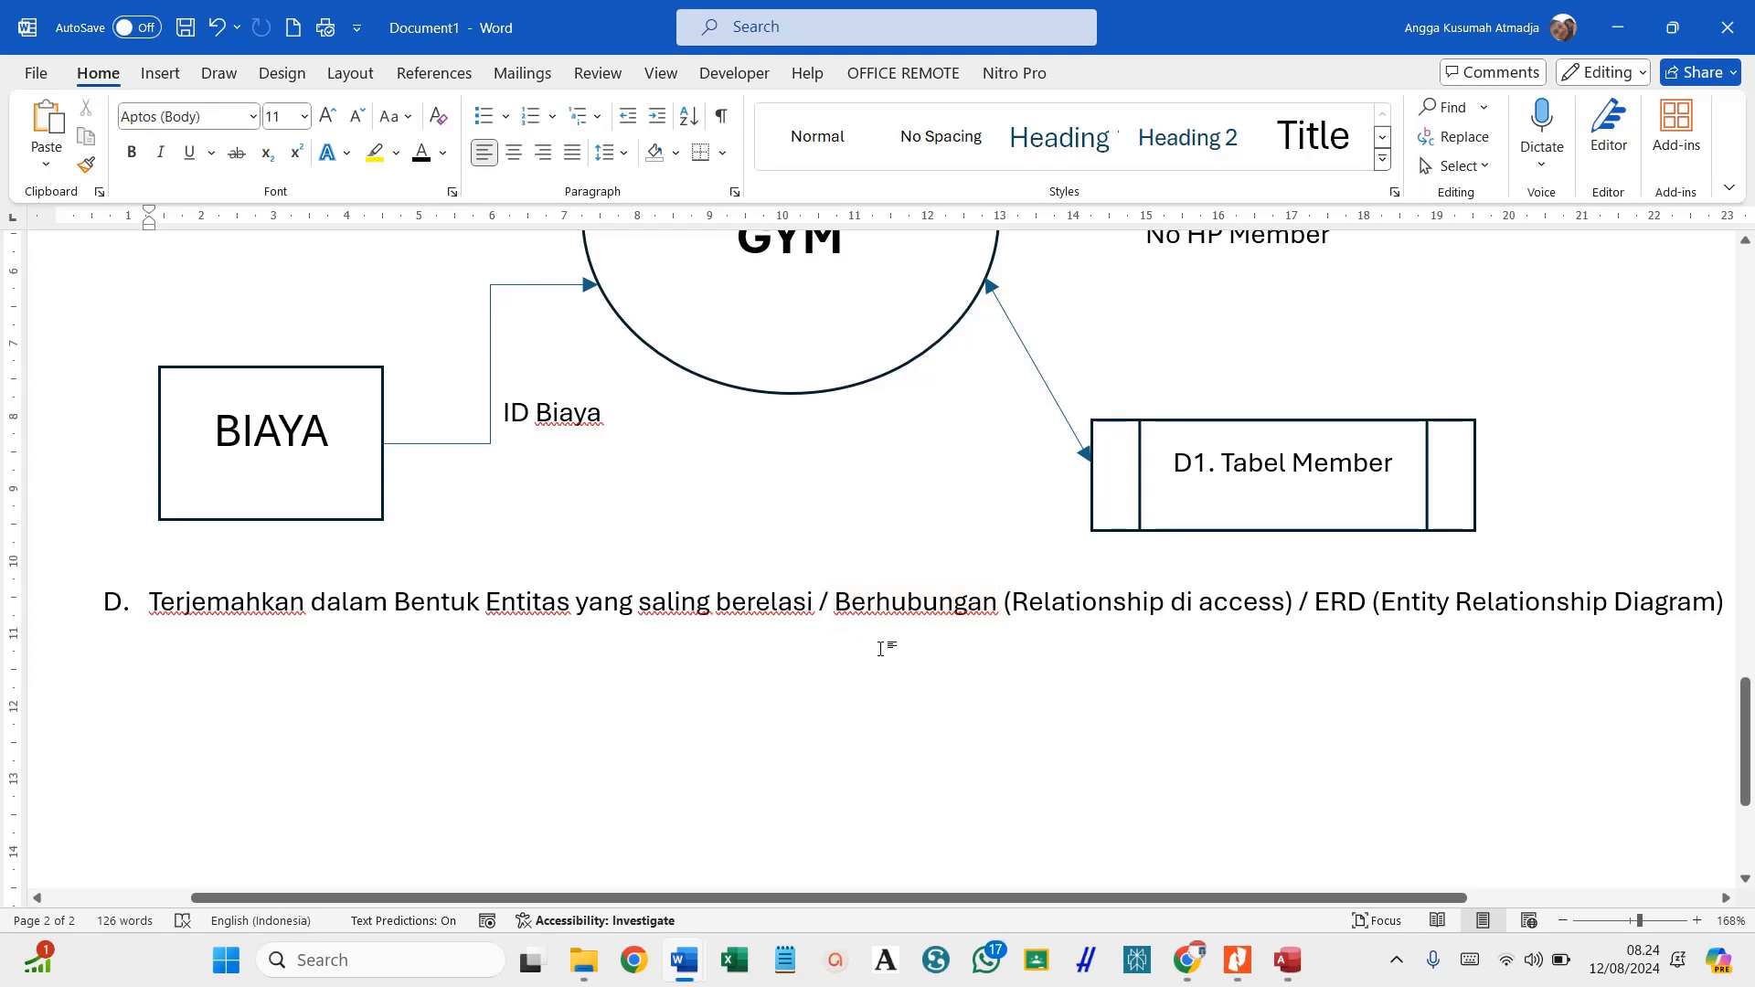
{"action": "scroll", "coordinate": [908, 567], "scroll_direction": "down", "scroll_amount": 1}
{"action": "scroll", "coordinate": [909, 566], "scroll_direction": "down", "scroll_amount": 3}
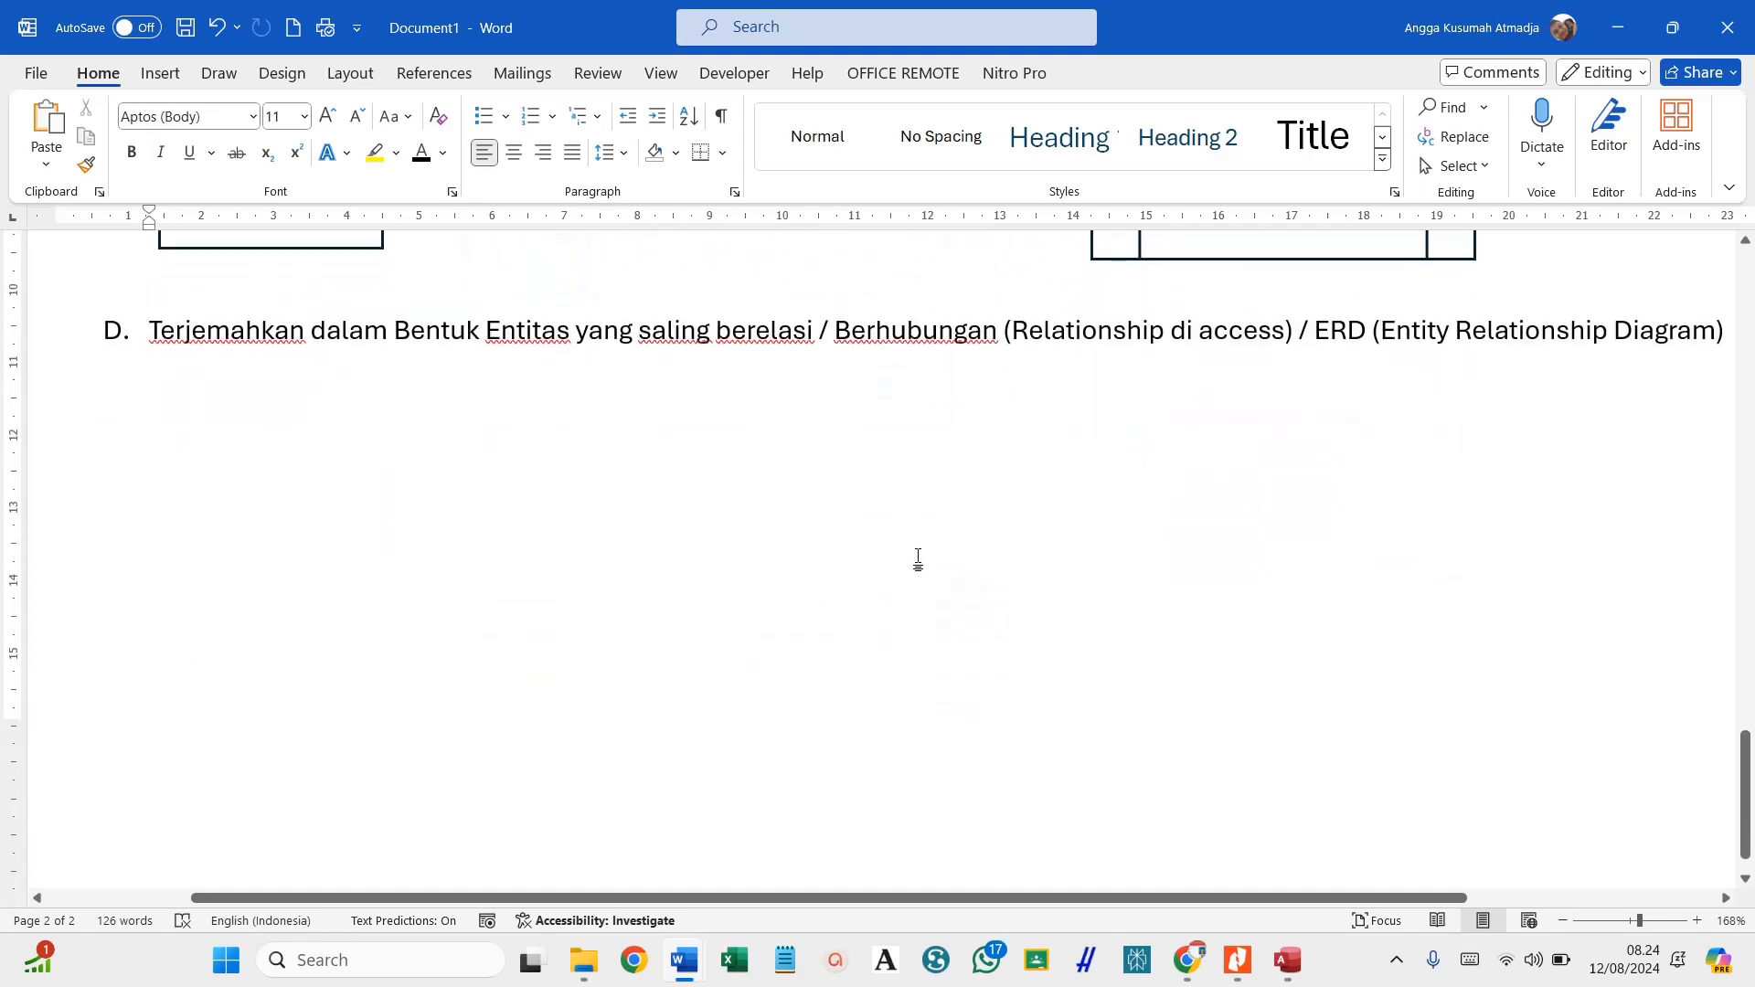
{"action": "key", "text": "Return"}
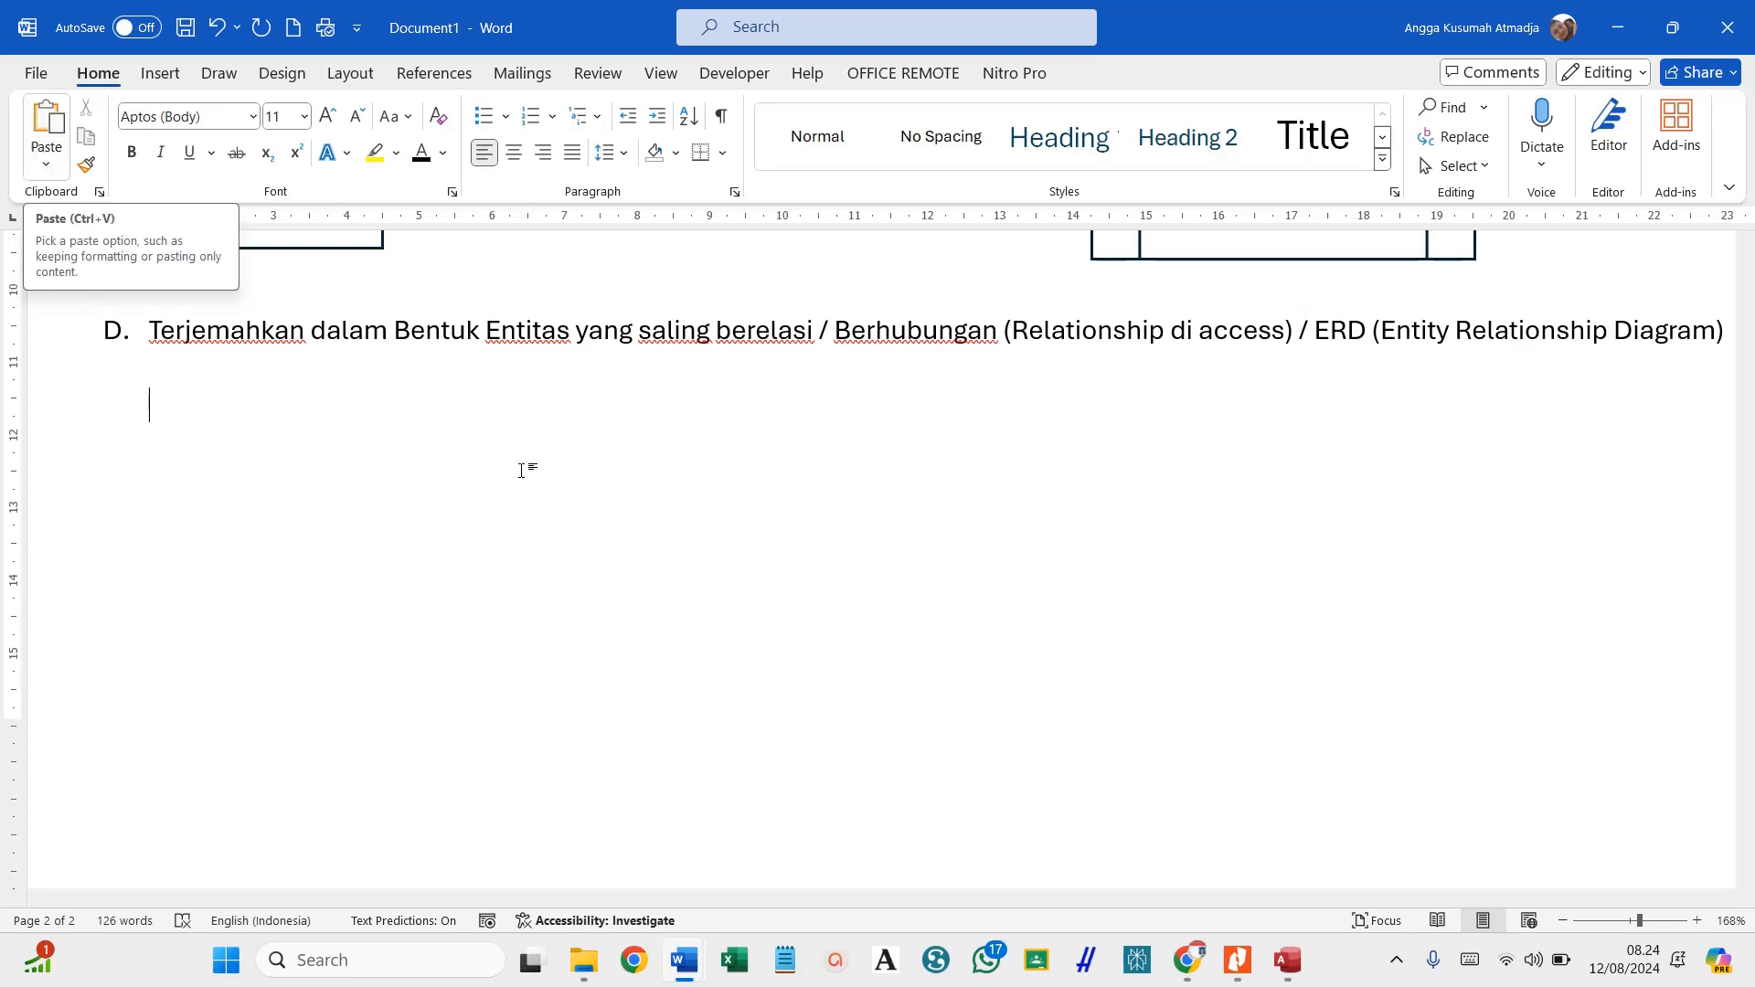
{"action": "scroll", "coordinate": [731, 460], "scroll_direction": "up", "scroll_amount": 1}
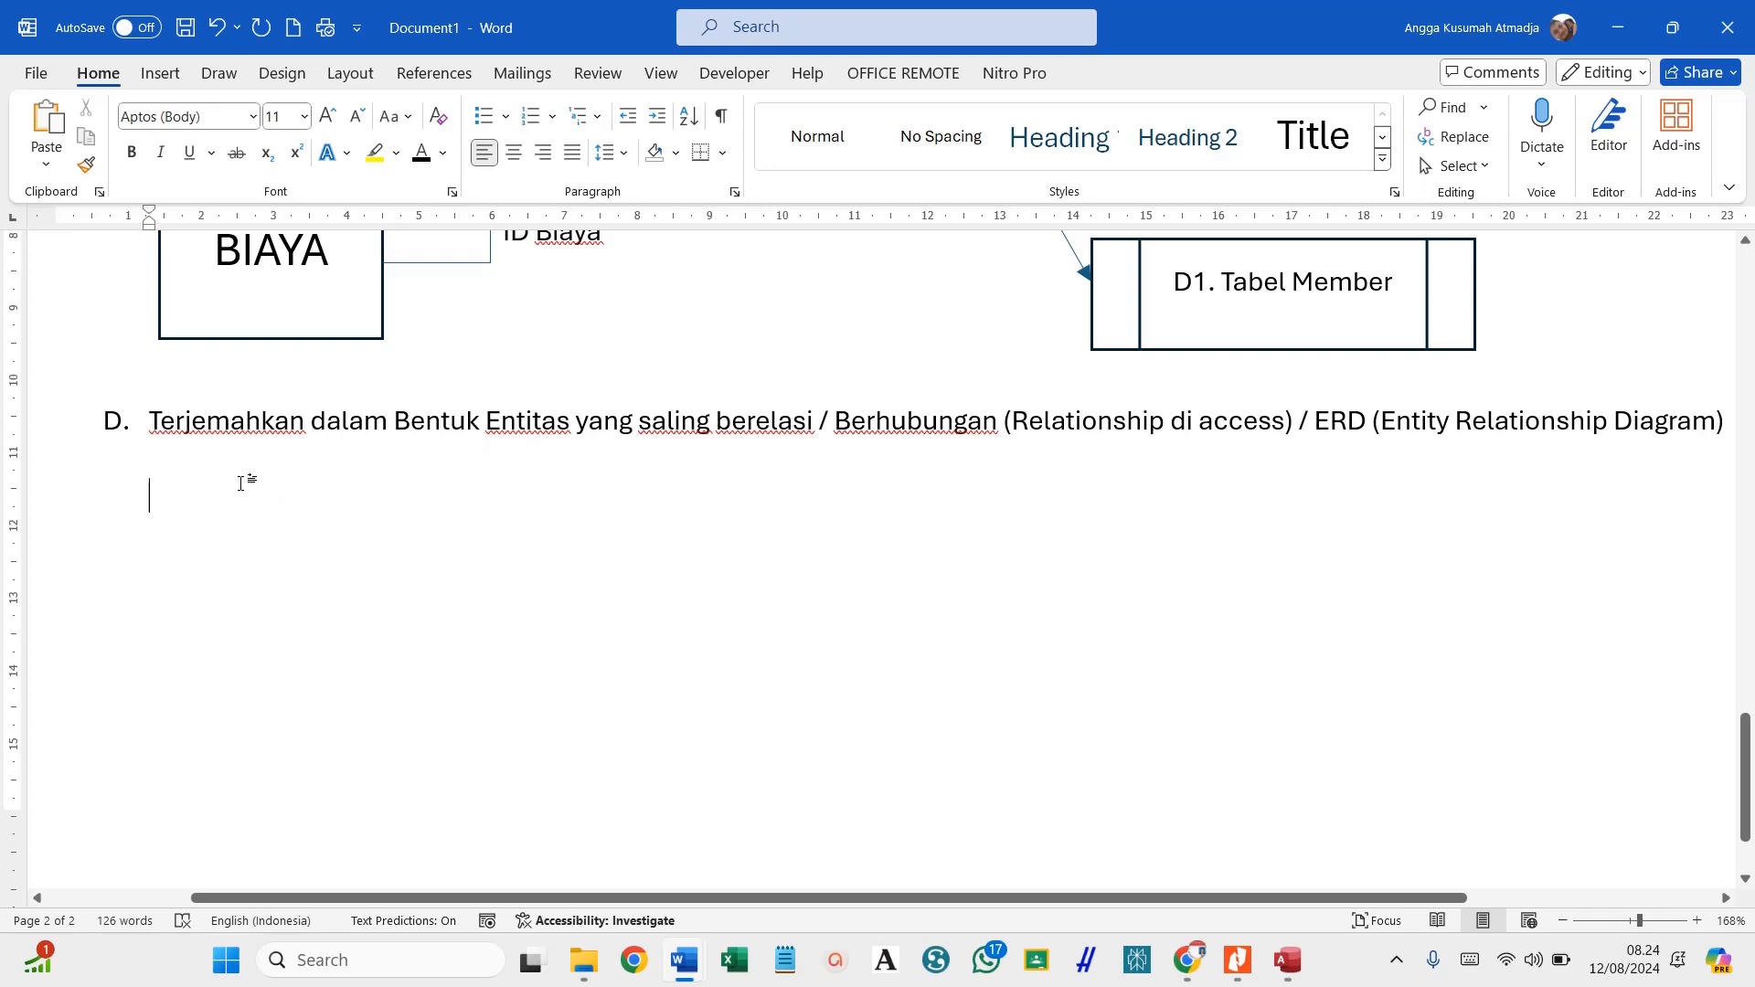
Copy the D1. Tabel Member shape from the diagram above heading D.
{"action": "left_click", "coordinate": [254, 432]}
{"action": "left_click", "coordinate": [1159, 347]}
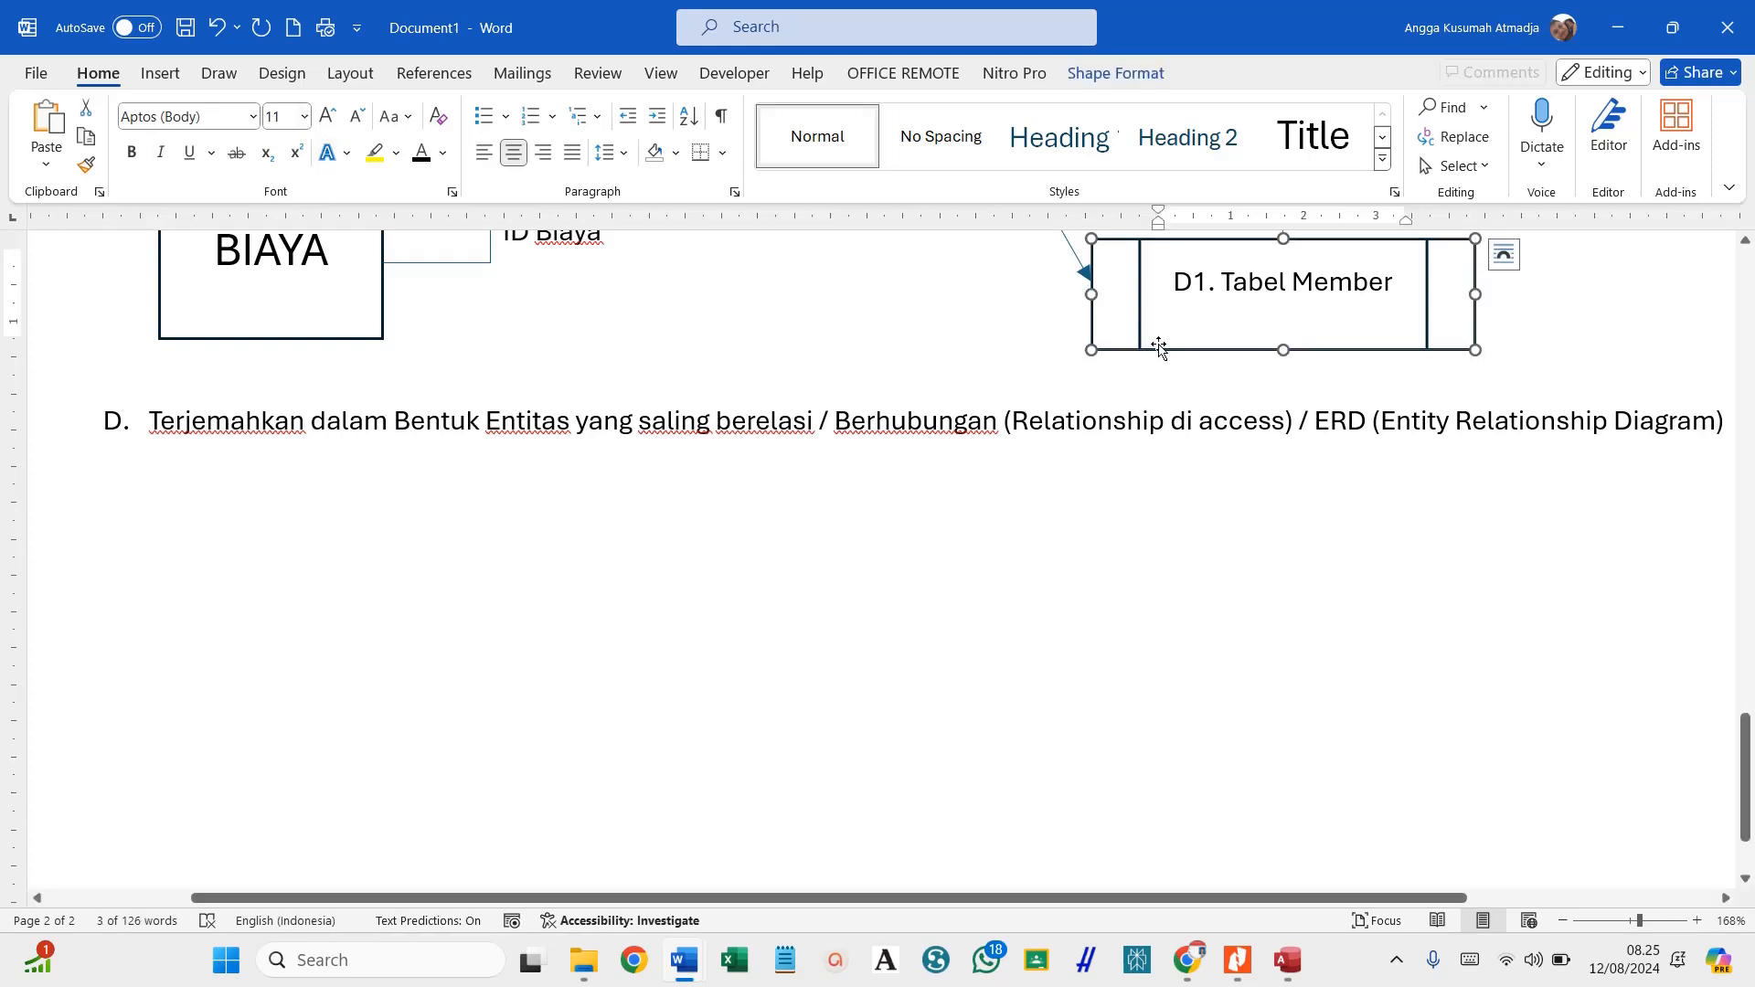
{"action": "right_click", "coordinate": [1159, 348]}
{"action": "left_click", "coordinate": [1216, 391]}
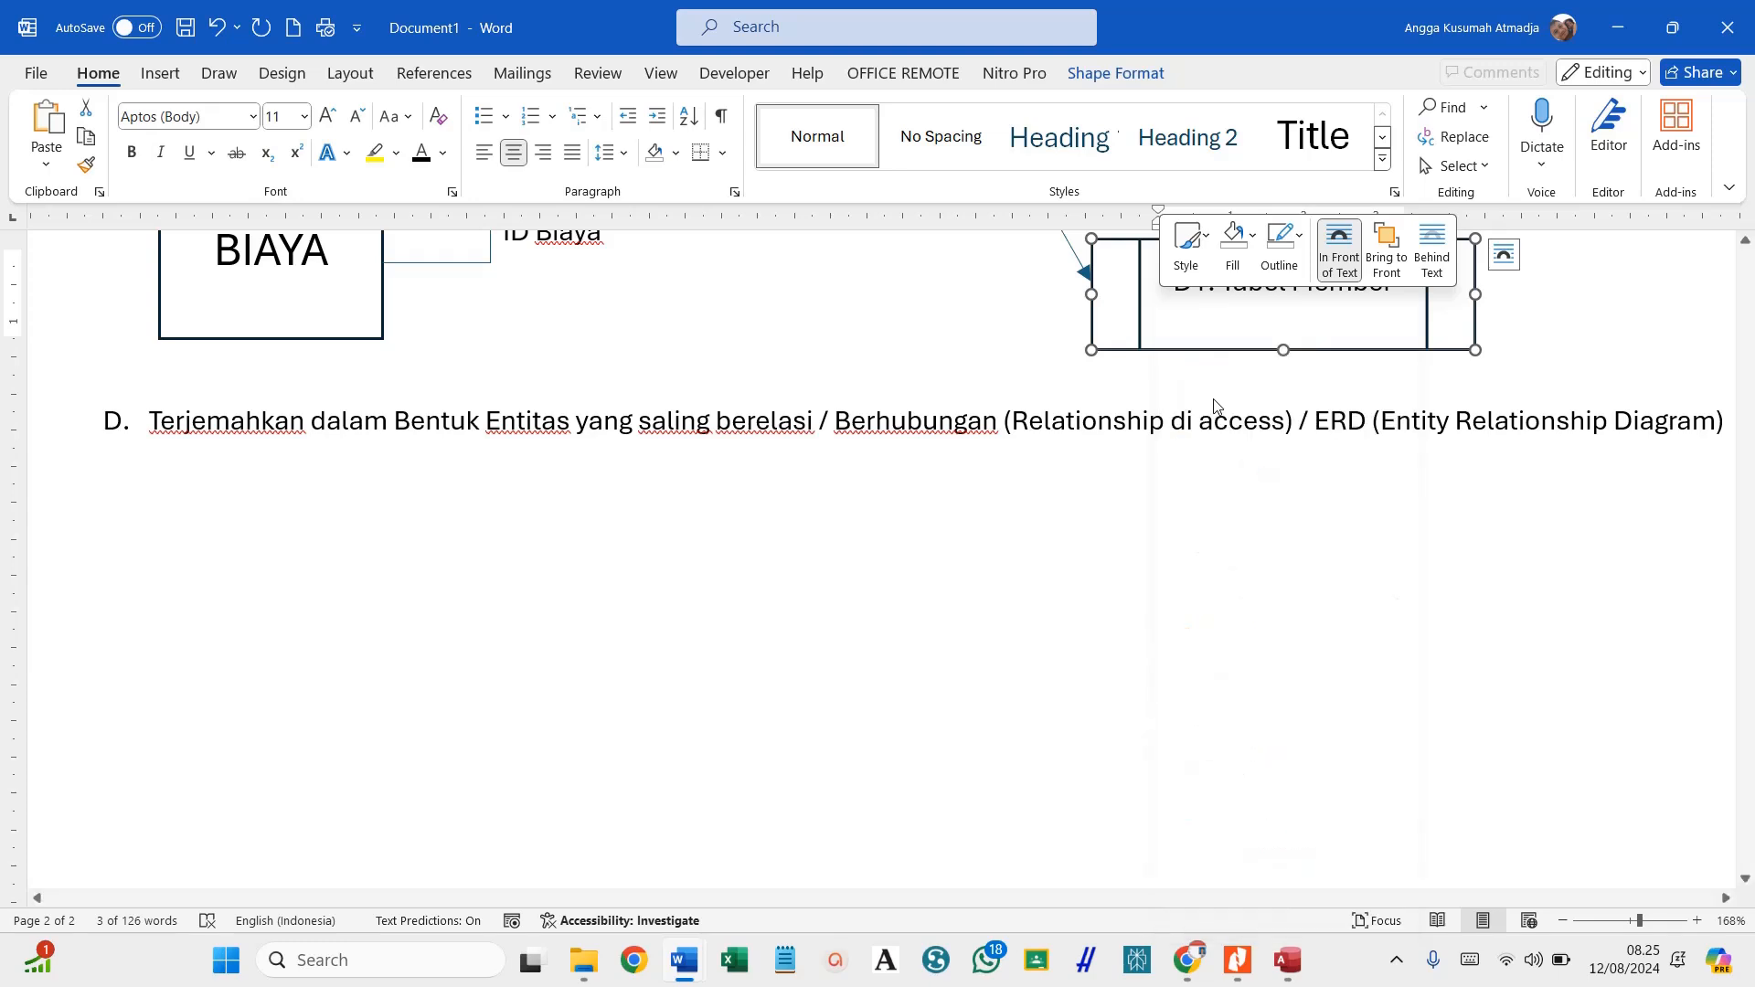
{"action": "left_click", "coordinate": [387, 607]}
{"action": "right_click", "coordinate": [256, 517]}
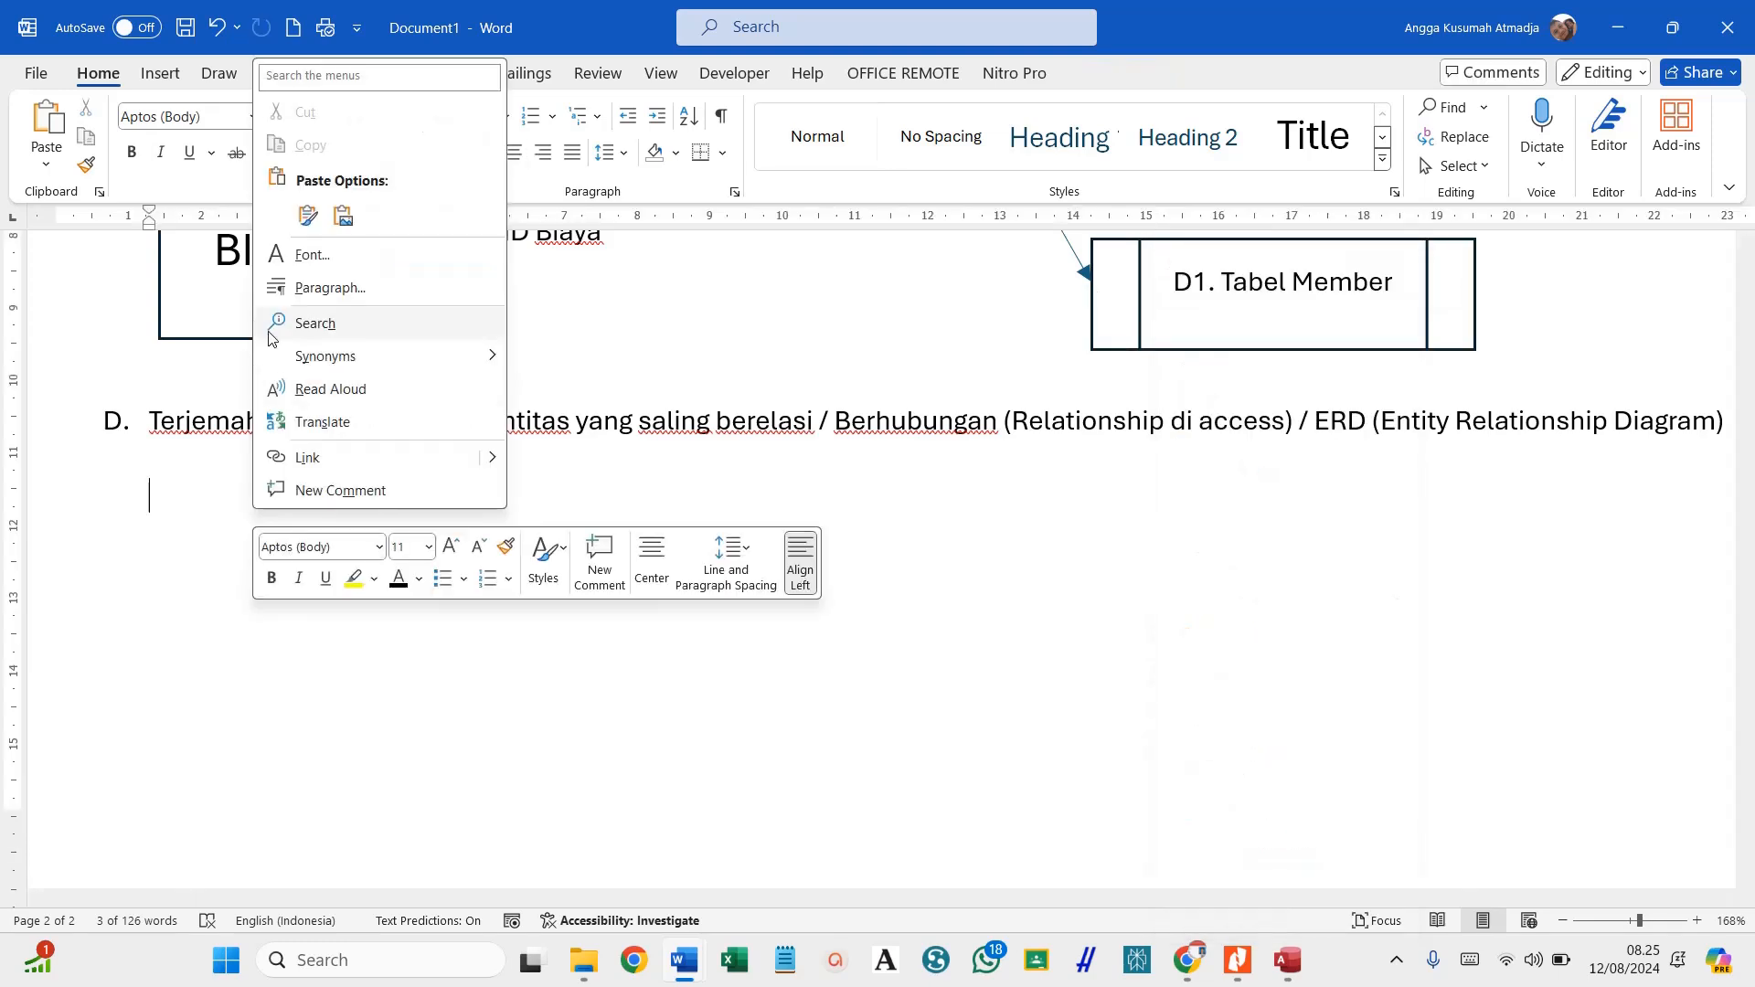
{"action": "left_click", "coordinate": [343, 216]}
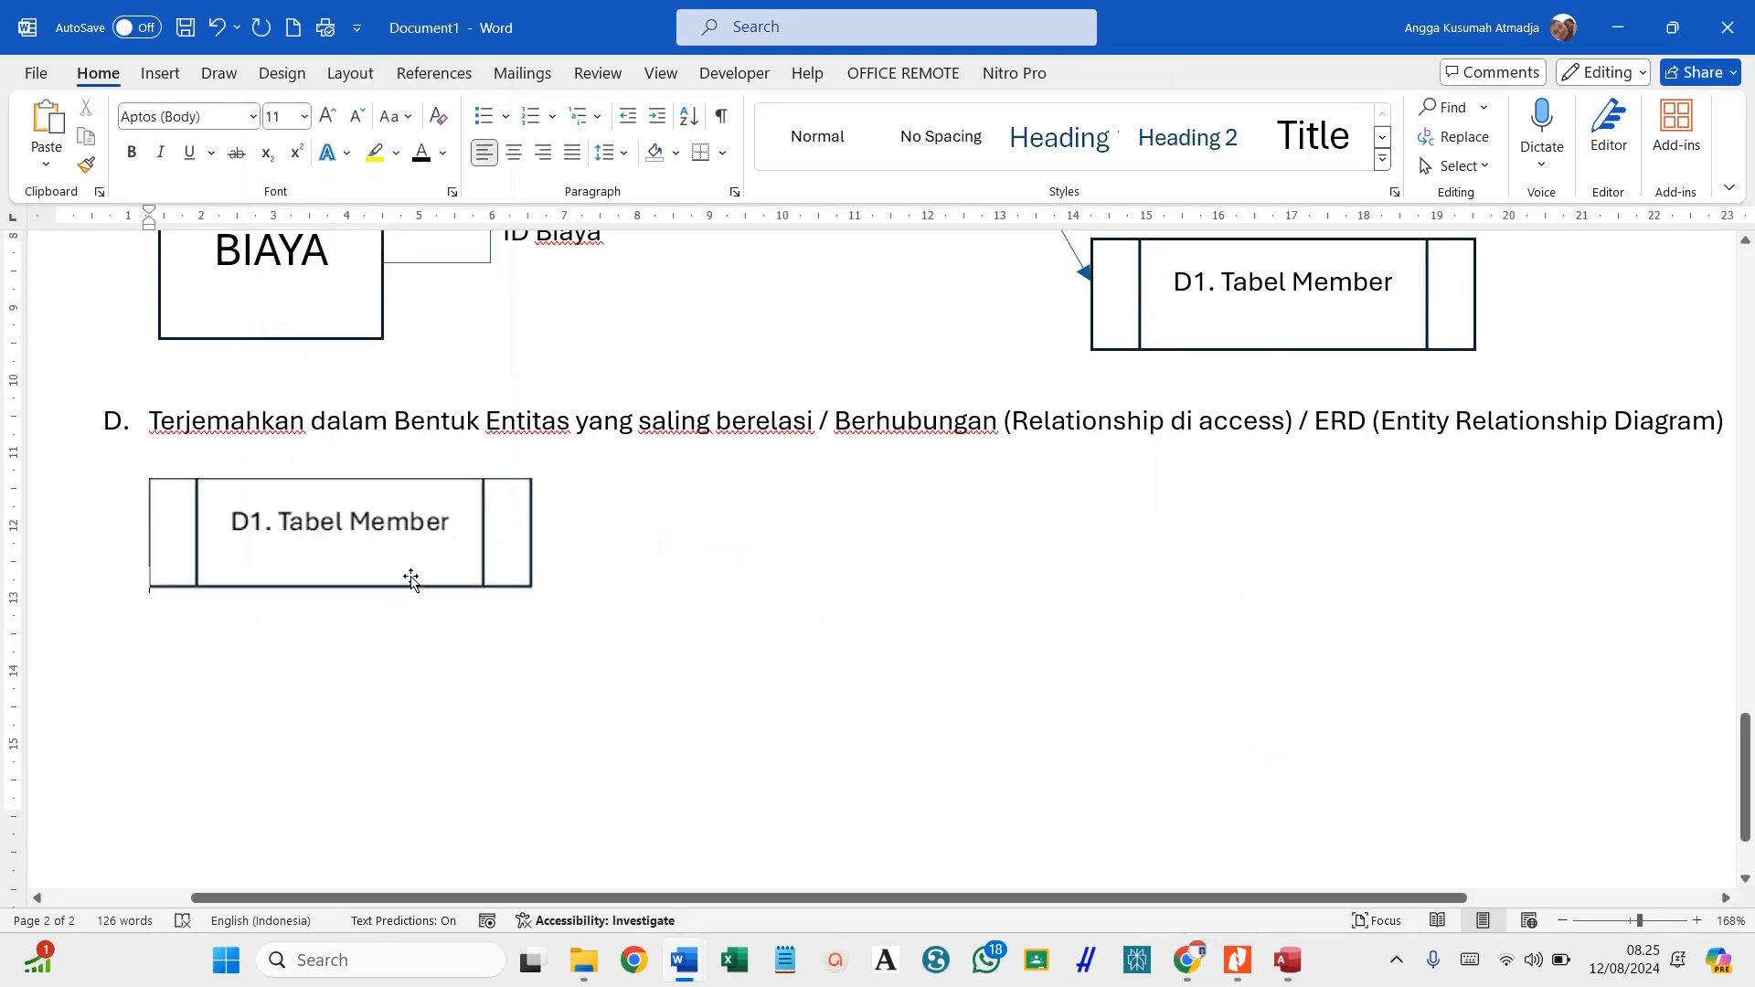
{"action": "left_click", "coordinate": [409, 582]}
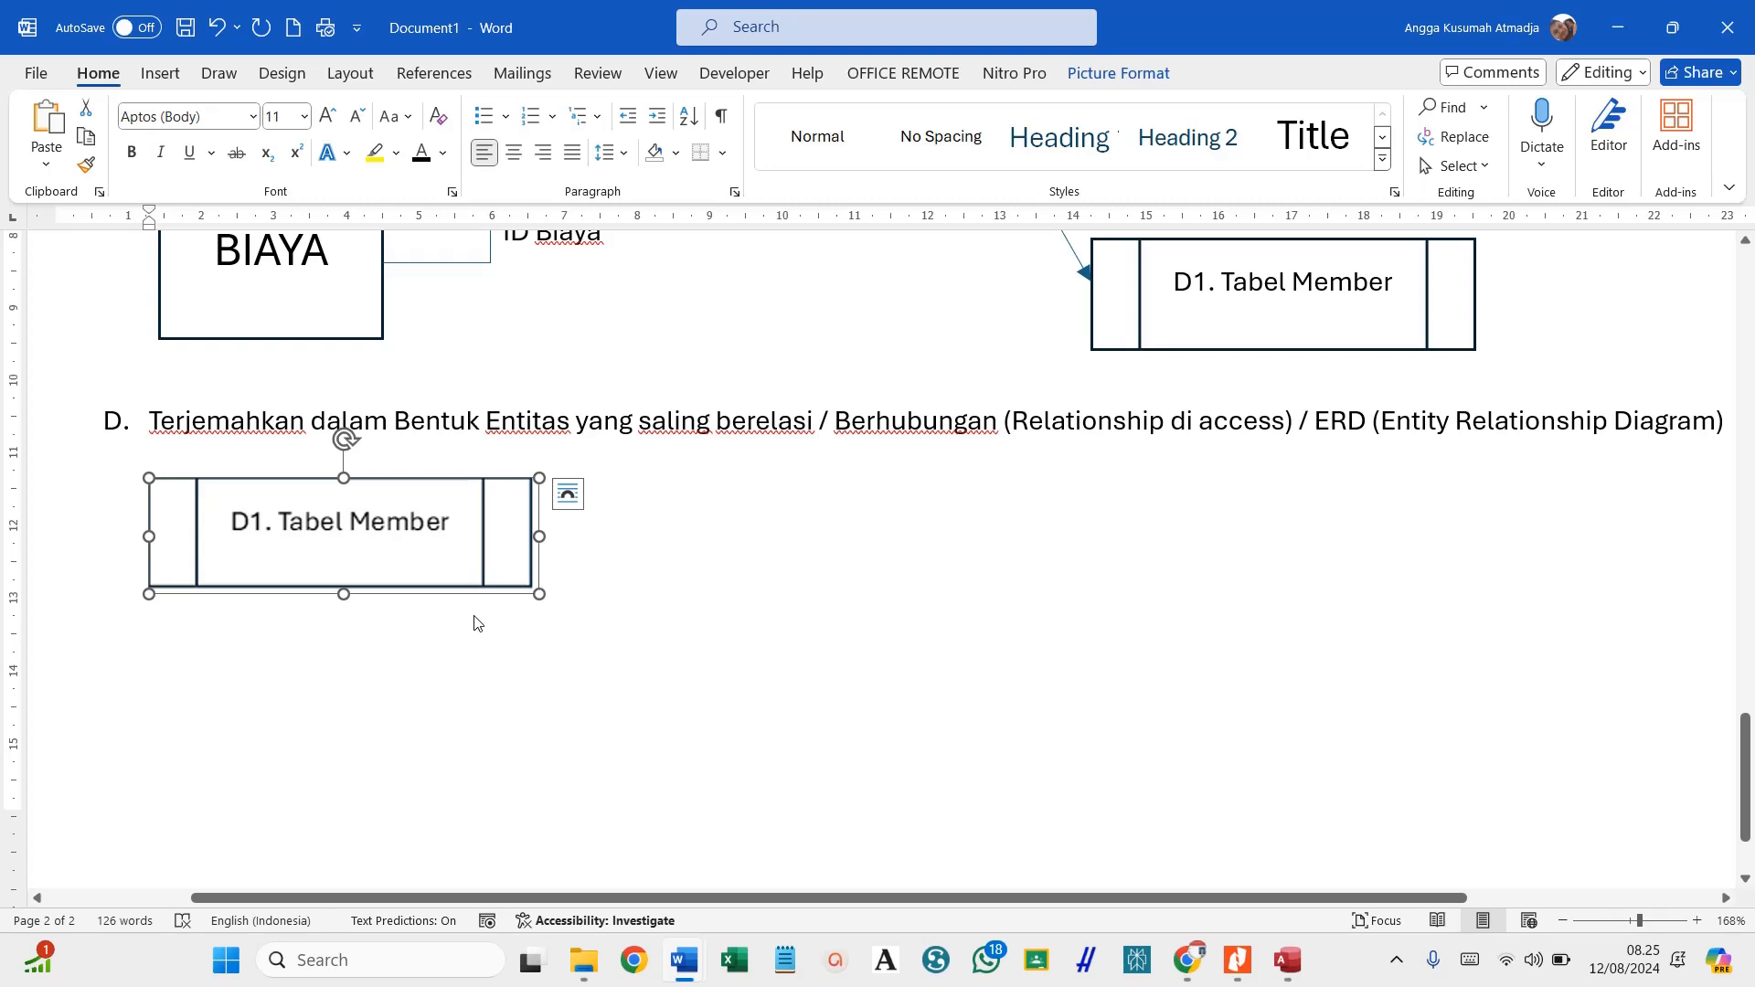
{"action": "key", "text": "Delete"}
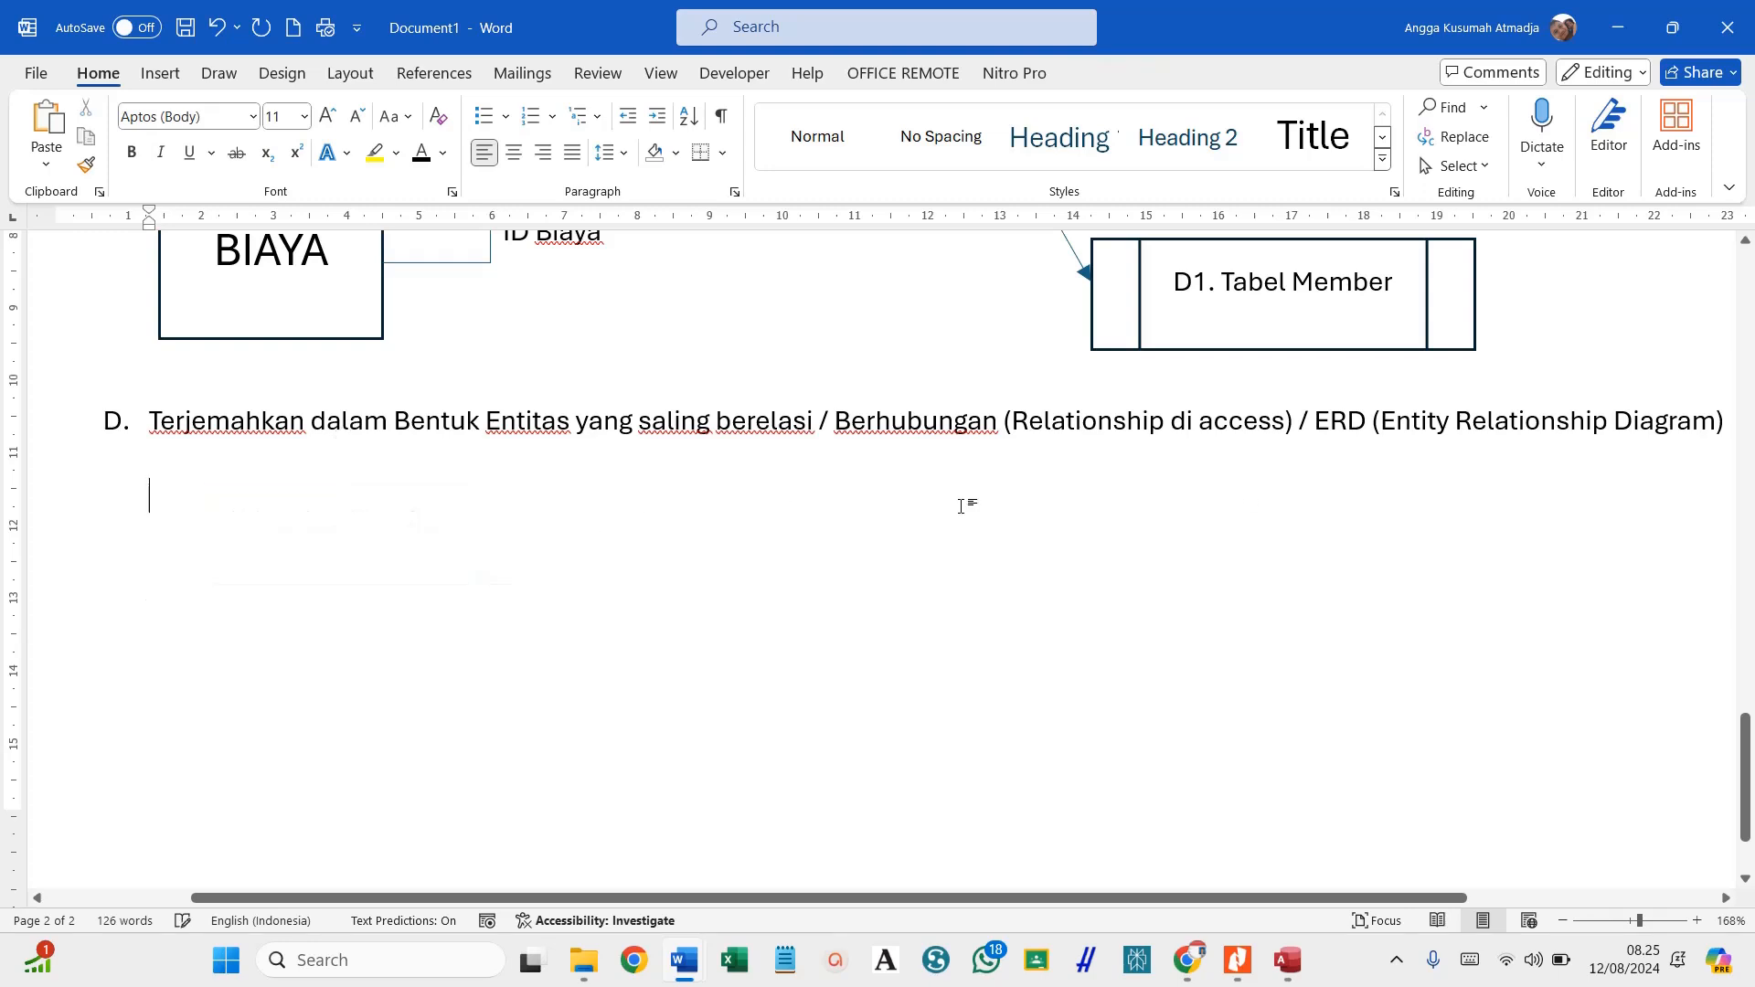
Paste the copied D1. Tabel Member shape as an editable shape and position it below heading D.
{"action": "right_click", "coordinate": [249, 559]}
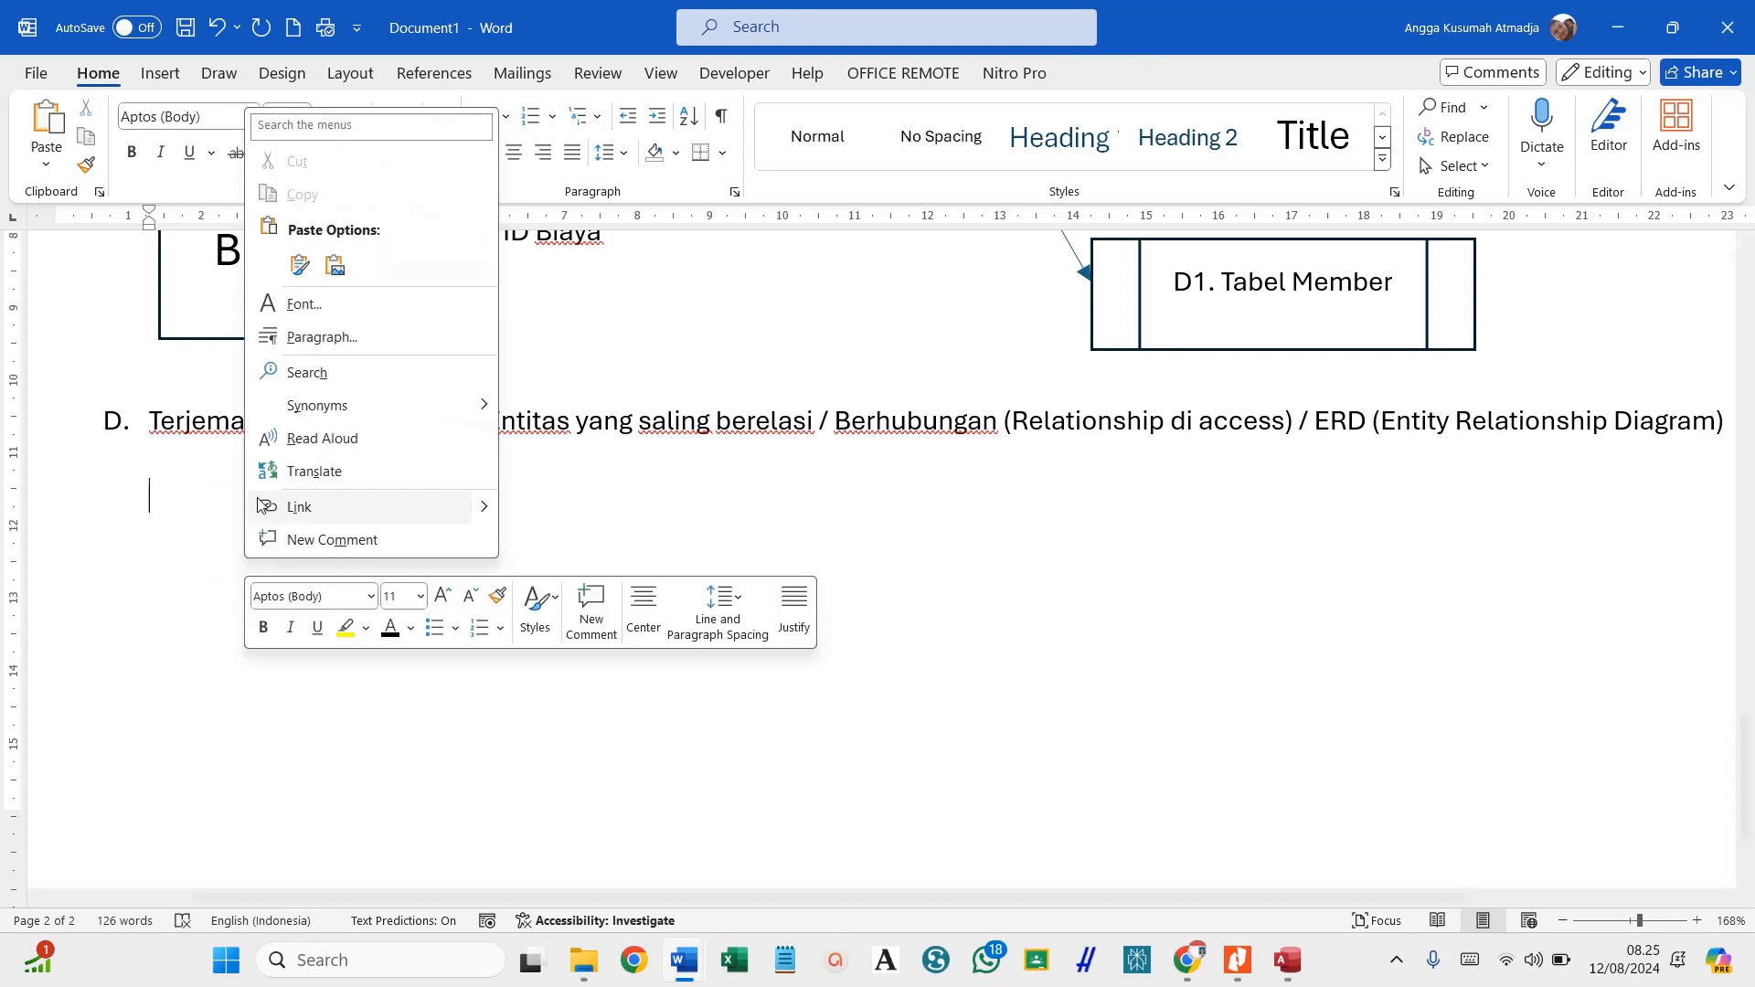
{"action": "left_click", "coordinate": [299, 265]}
{"action": "left_click_drag", "start_coordinate": [306, 593], "coordinate": [385, 602]}
Remove the space after the paragraph for the title in the pasted D1. Tabel Member shape.
{"action": "left_click", "coordinate": [445, 573]}
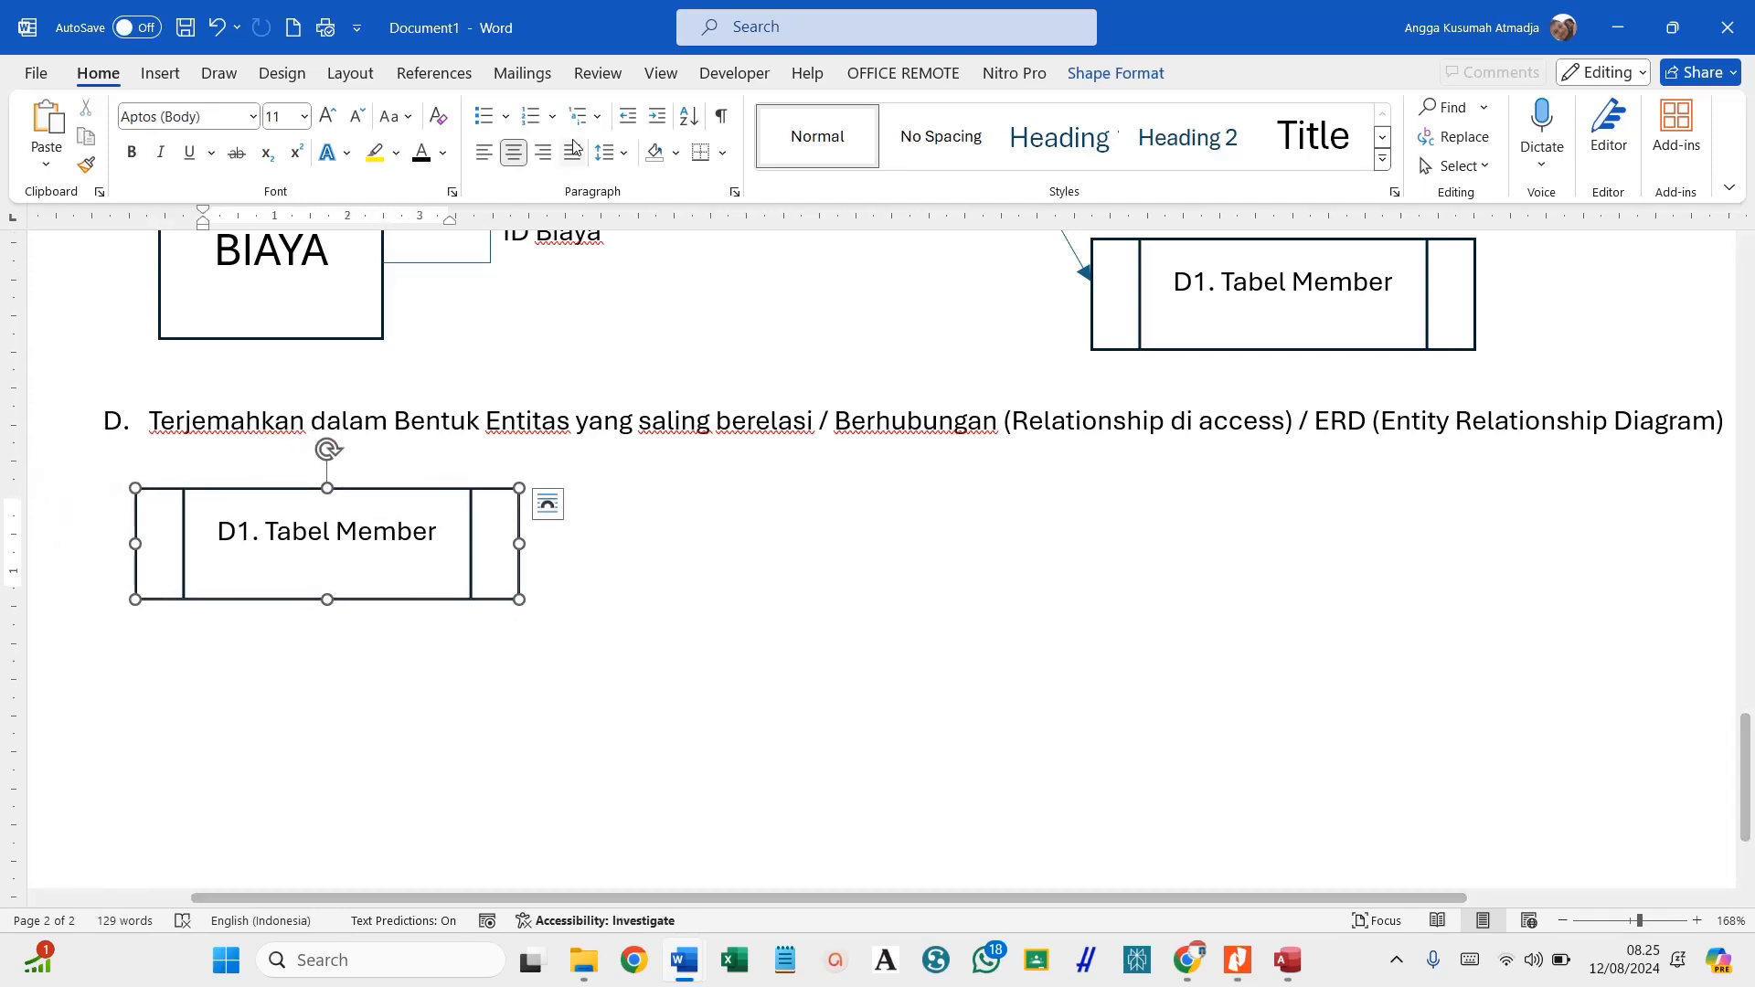
{"action": "left_click", "coordinate": [625, 155]}
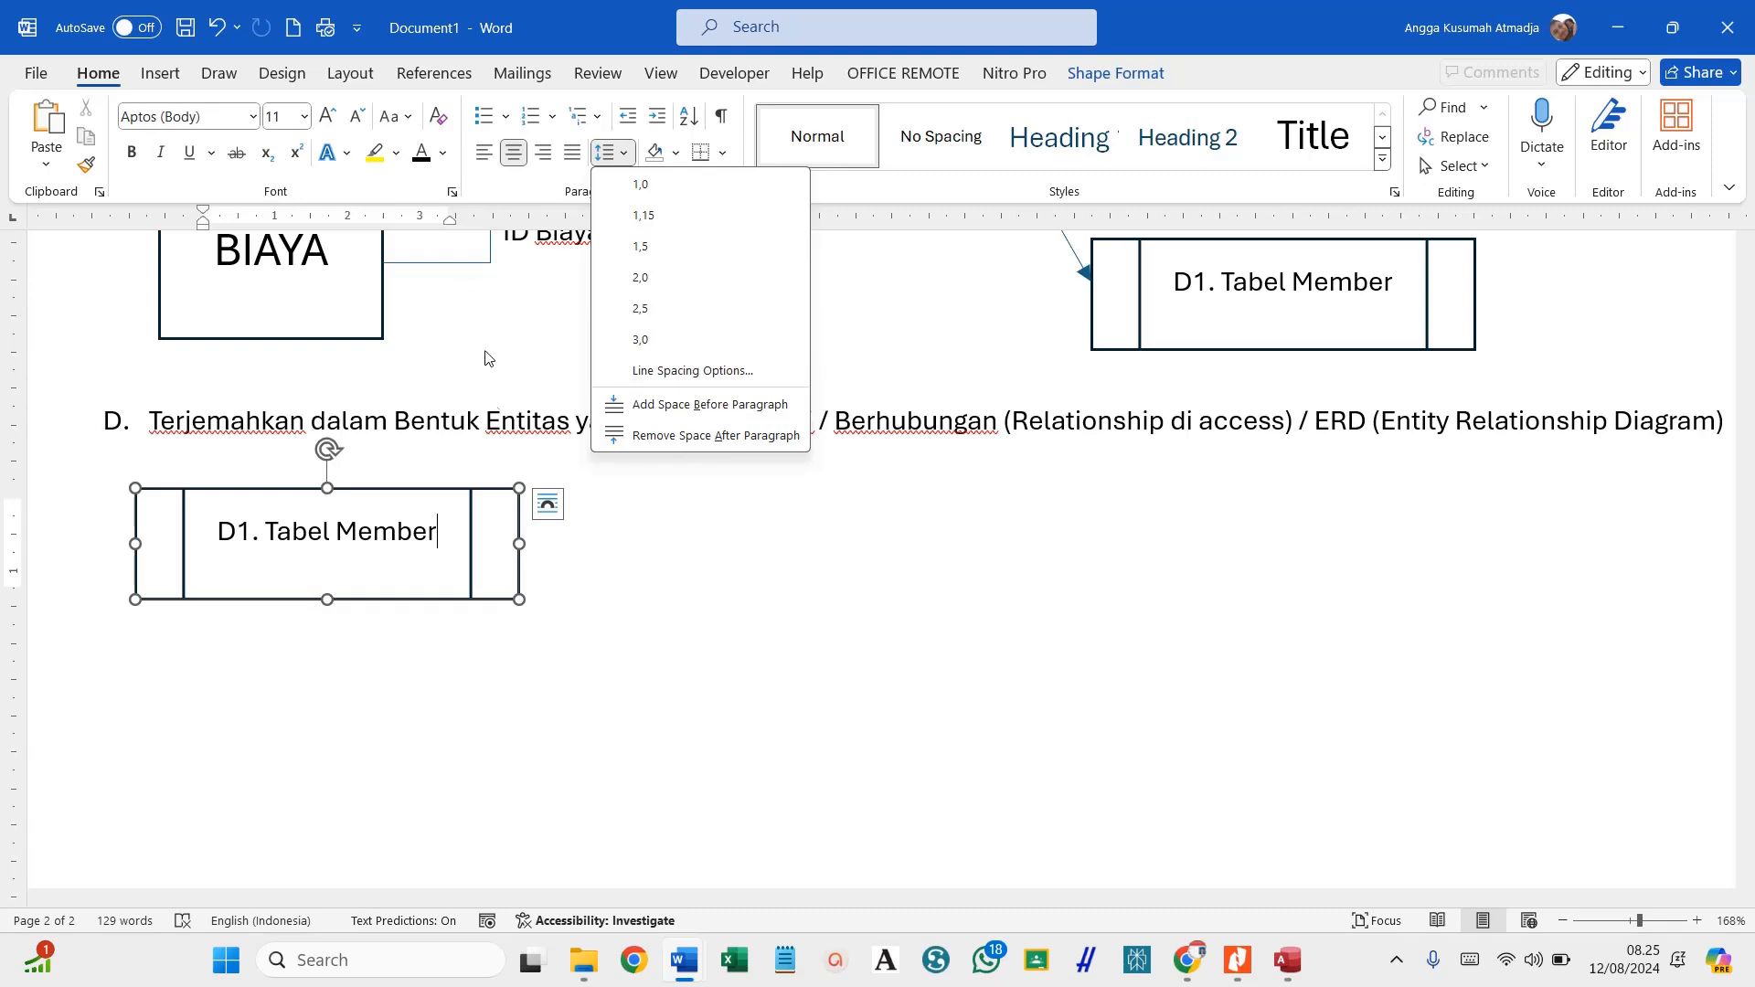
{"action": "left_click", "coordinate": [695, 435]}
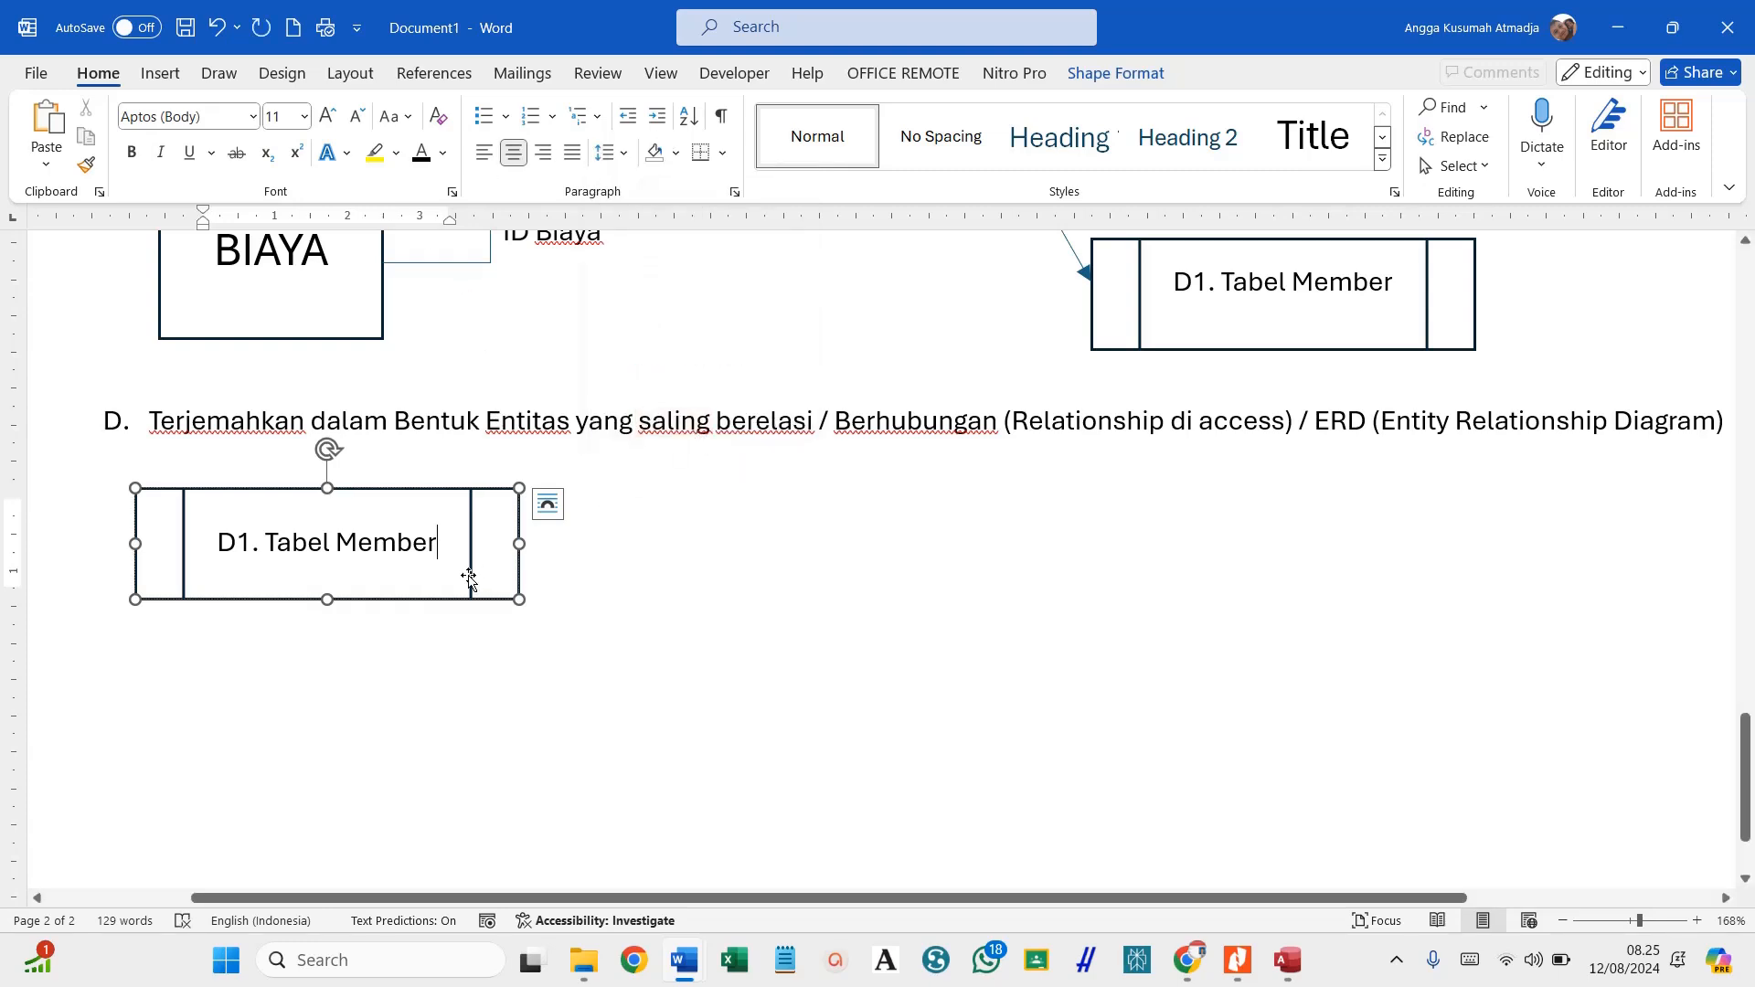
Add a blank line below the title in the pasted shape and underline "D1. Tabel Member".
{"action": "key", "text": "Return"}
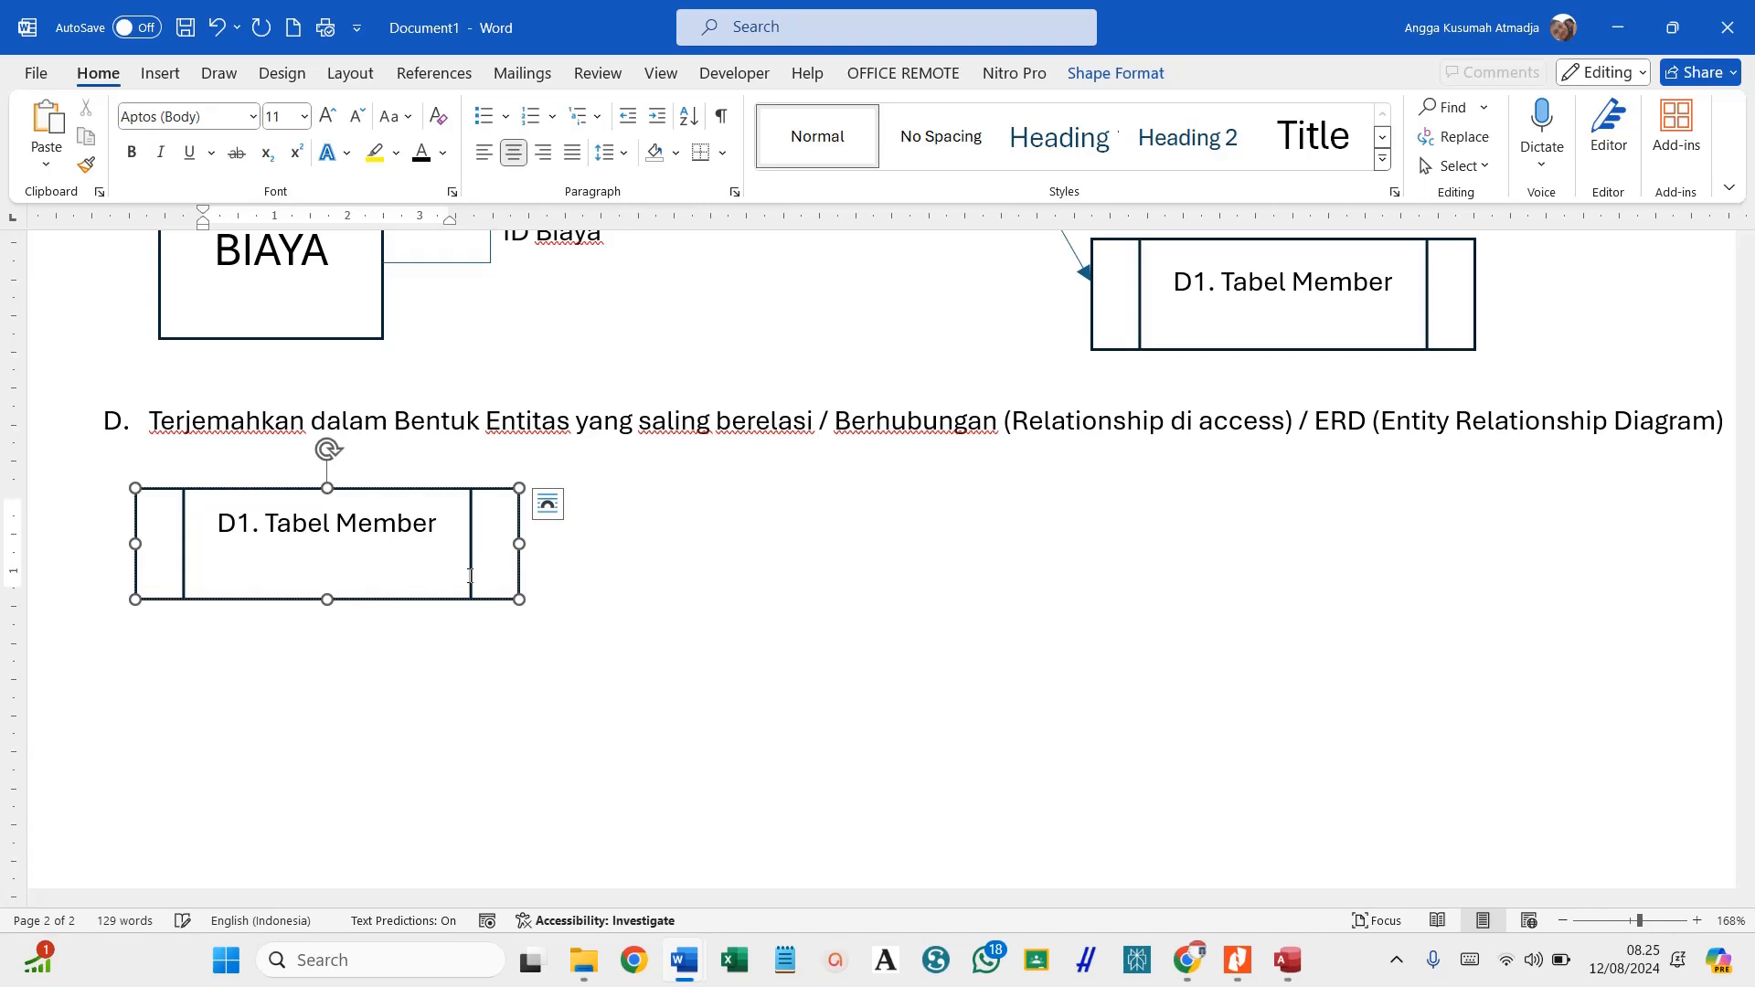
{"action": "left_click_drag", "start_coordinate": [443, 523], "coordinate": [213, 523]}
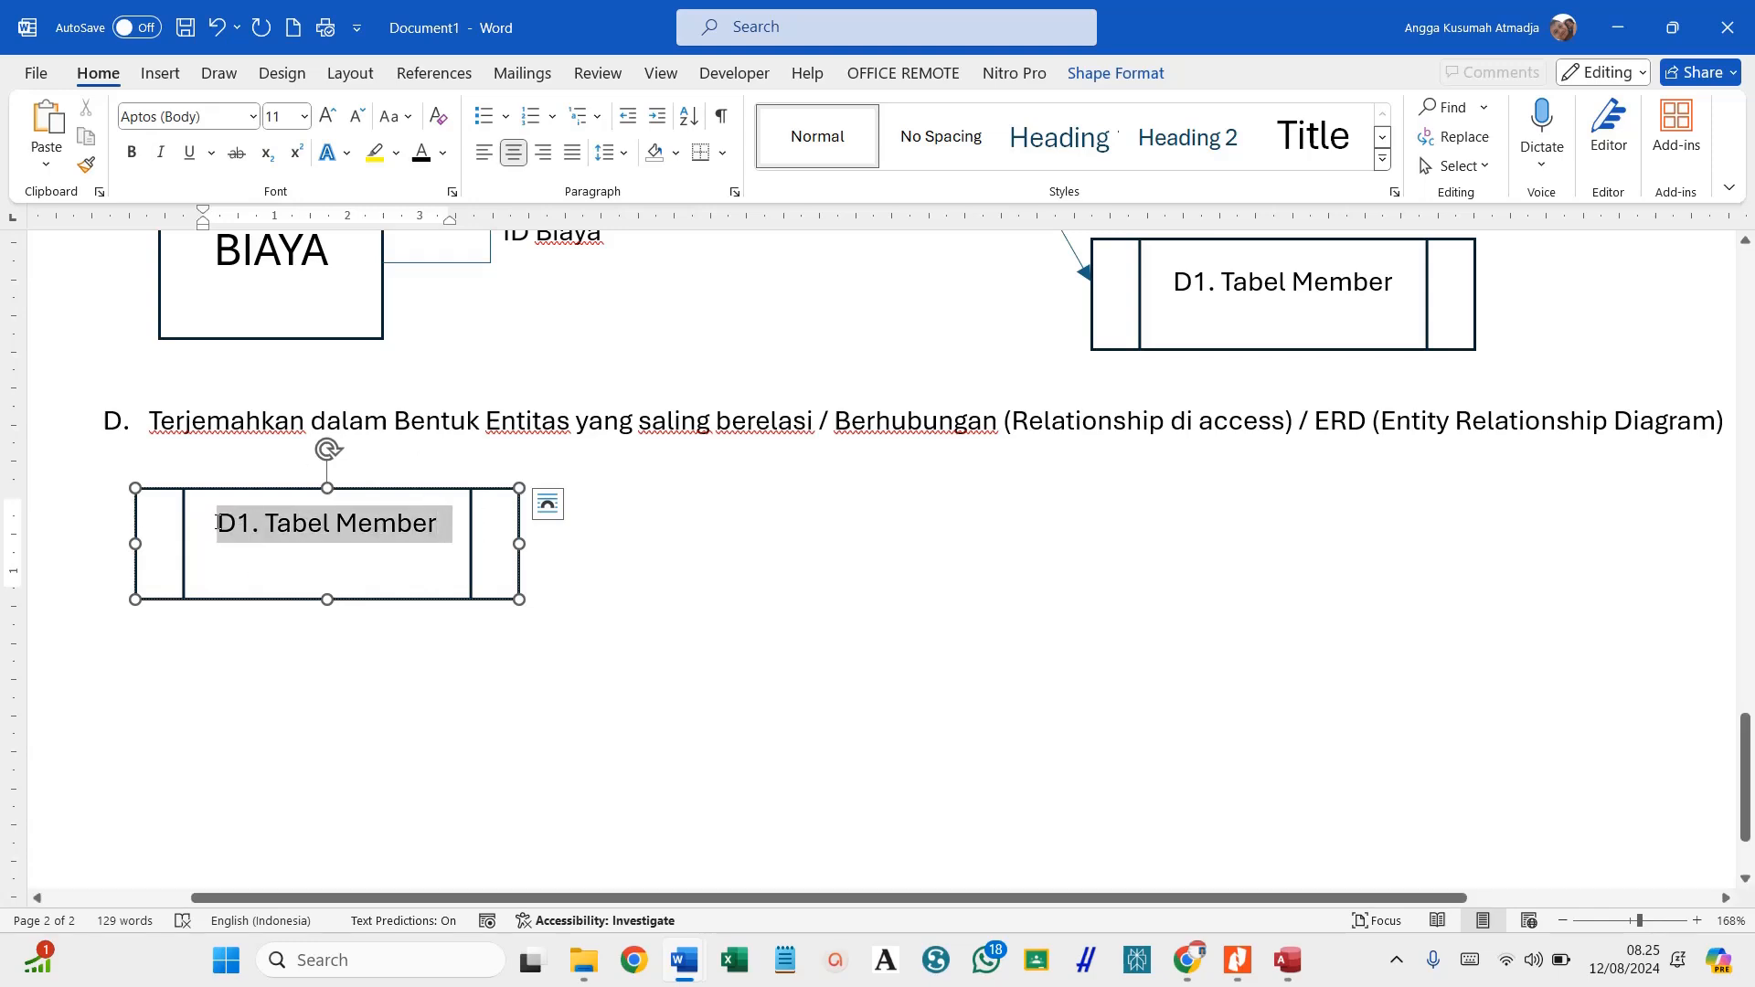
{"action": "left_click", "coordinate": [195, 157]}
Left-align the blank line beneath the underlined title in the pasted shape.
{"action": "double_click", "coordinate": [290, 570]}
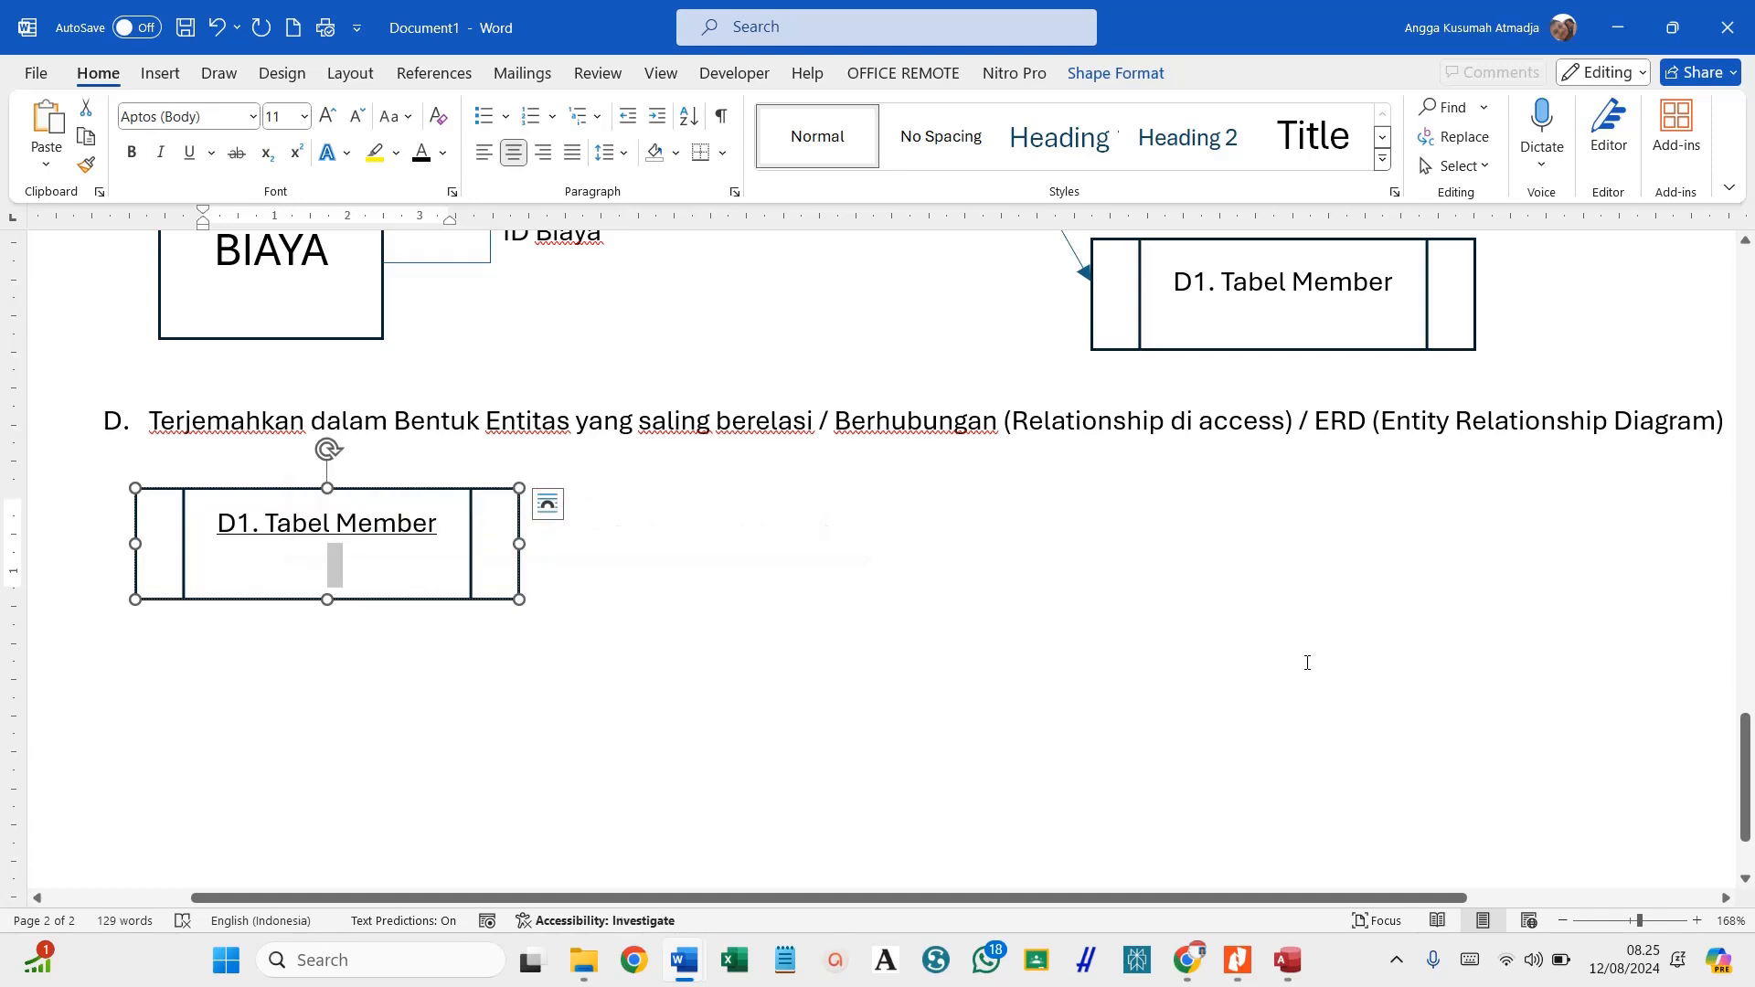
{"action": "key", "text": "Return"}
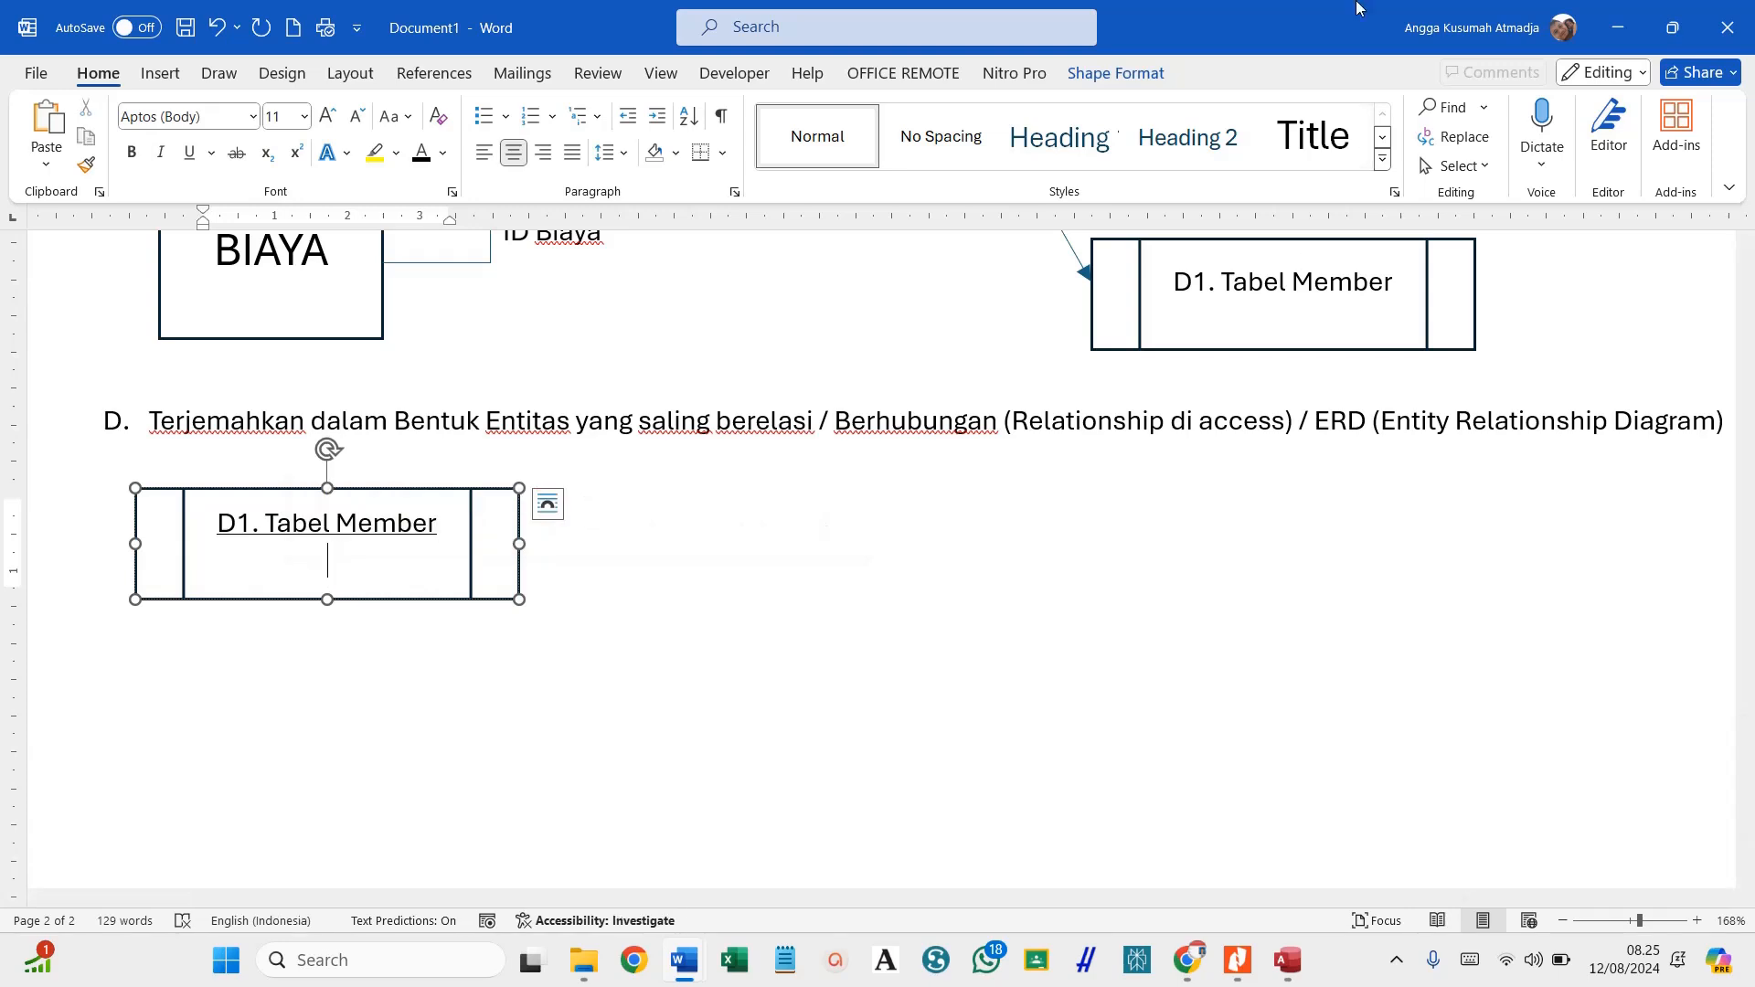
{"action": "left_click", "coordinate": [484, 152]}
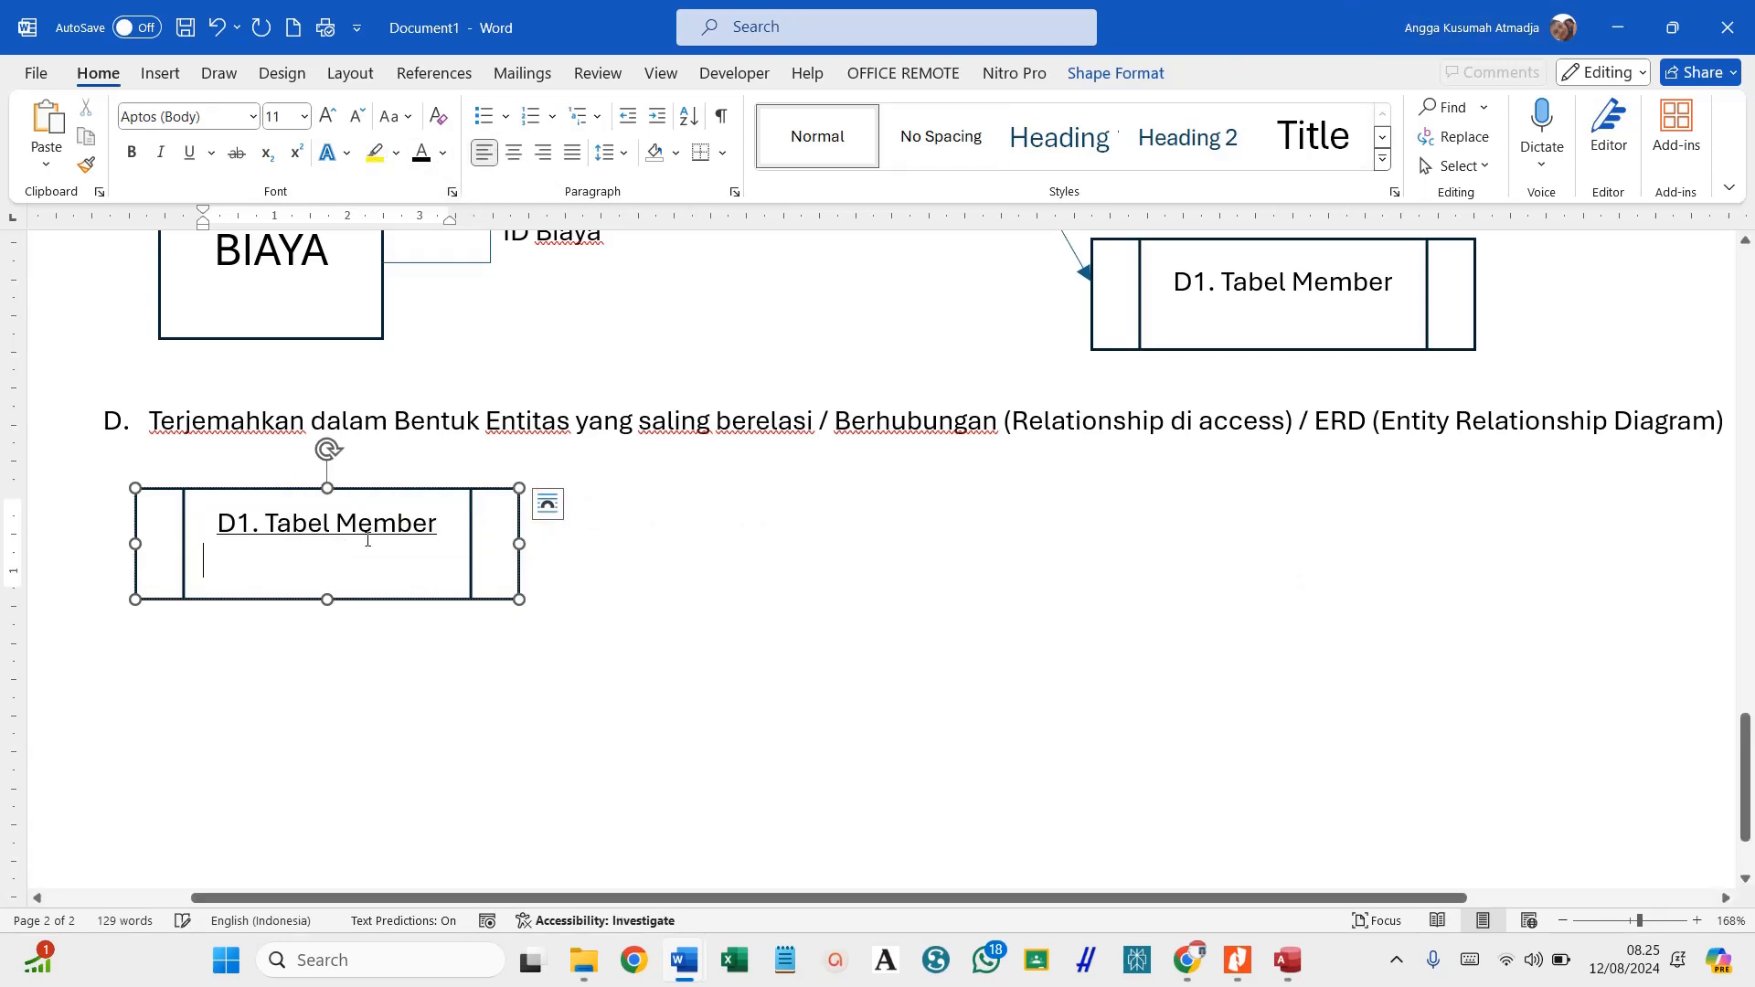
Stretch the pasted shape downward to about 4.9 cm tall and add a colon after its title.
{"action": "left_click_drag", "start_coordinate": [327, 599], "coordinate": [312, 842]}
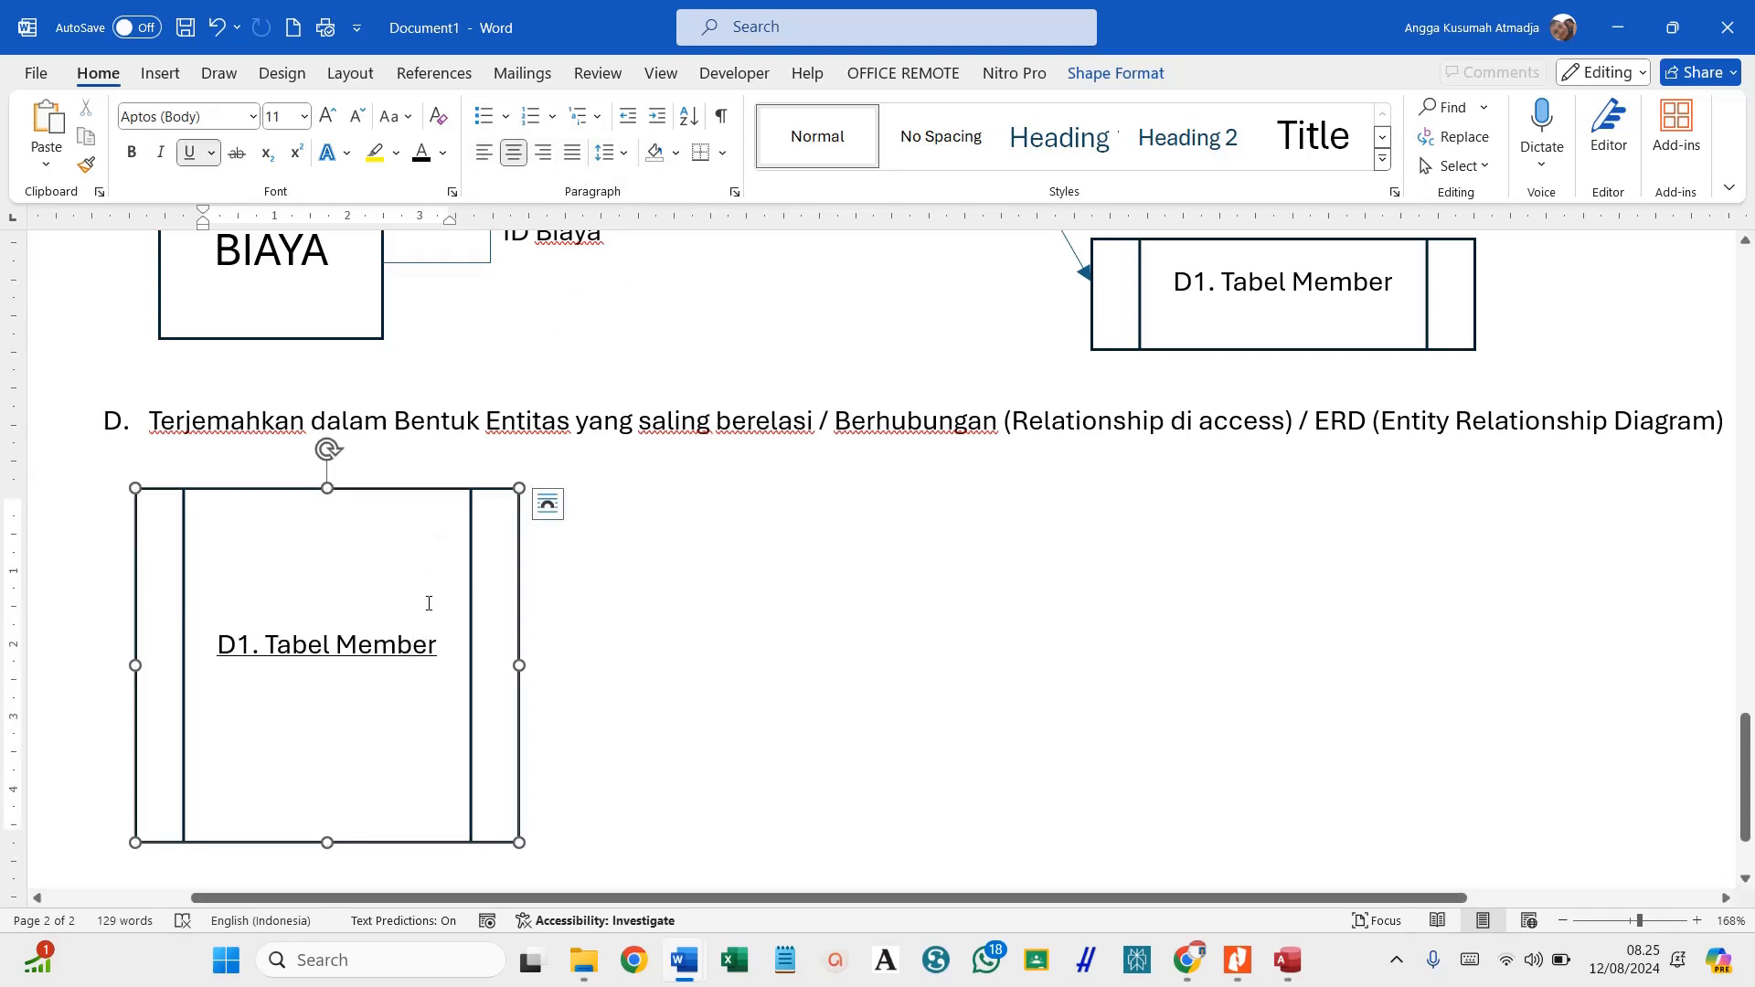
{"action": "left_click", "coordinate": [447, 656]}
{"action": "type", "text": ":"}
Add a left-aligned line without underline reading "ID Member (PK)" below the title in the D1. Tabel Member shape.
{"action": "key", "text": "Return"}
{"action": "key", "text": "ctrl+l"}
{"action": "key", "text": "ctrl+u"}
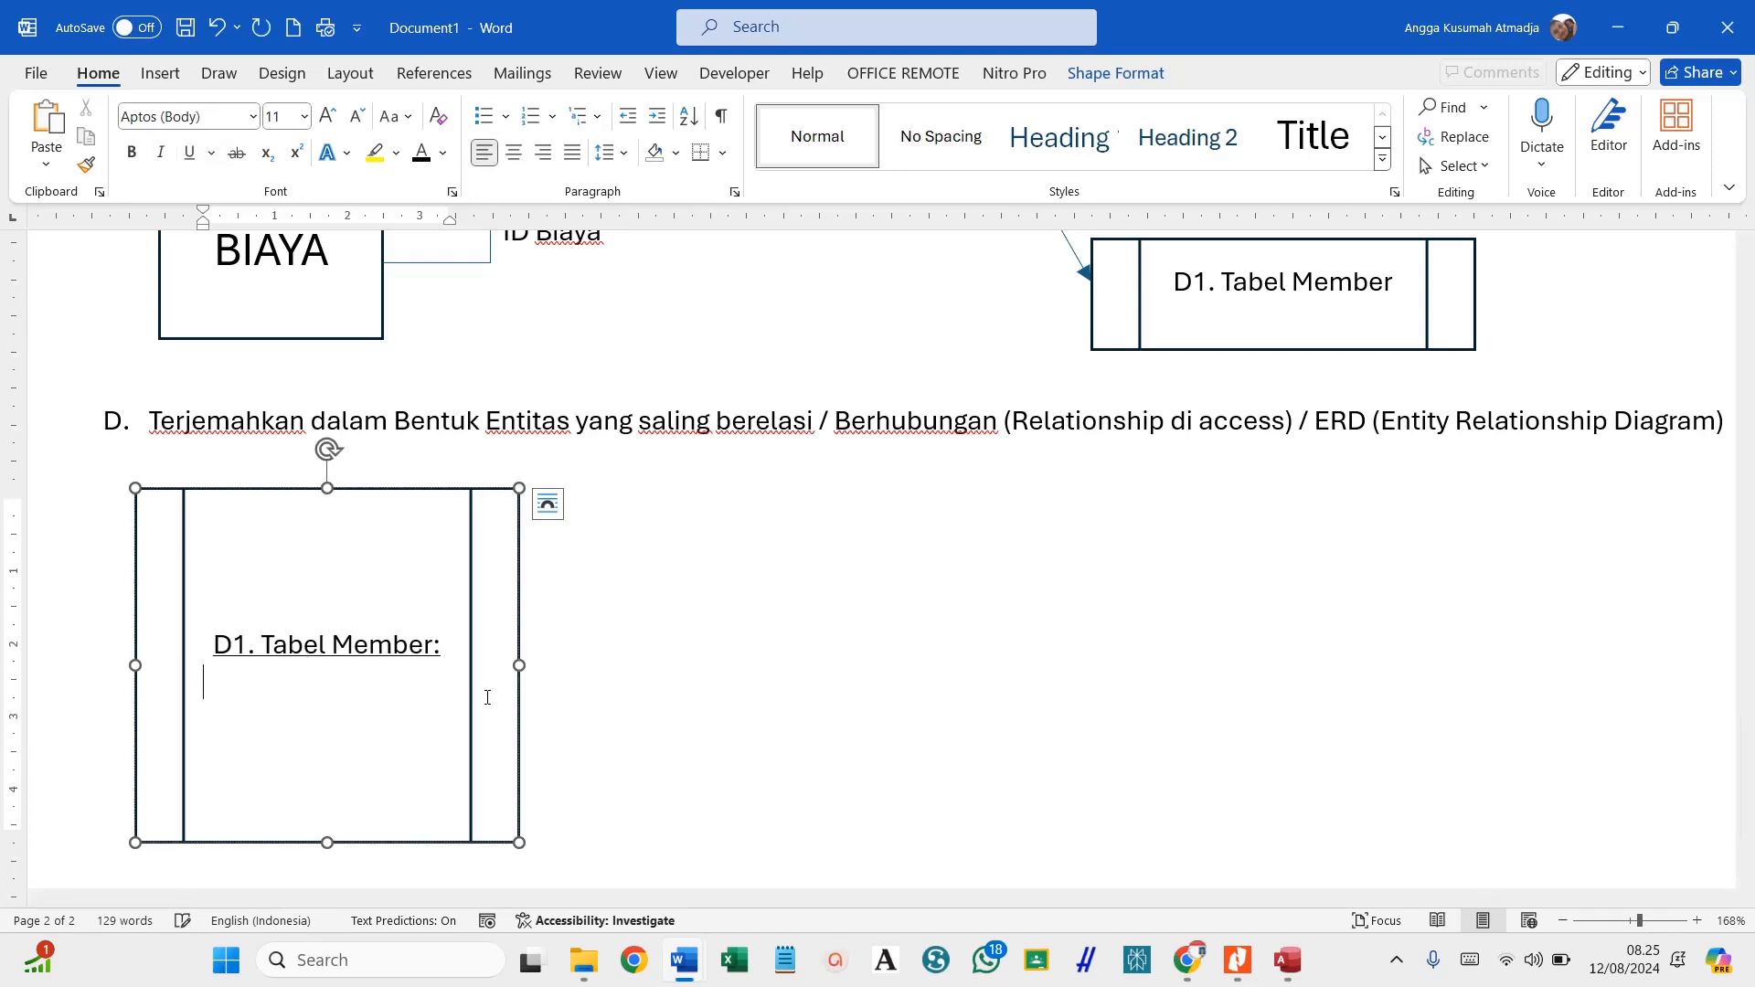
{"action": "type", "text": "ID Member"}
{"action": "key", "text": "Return"}
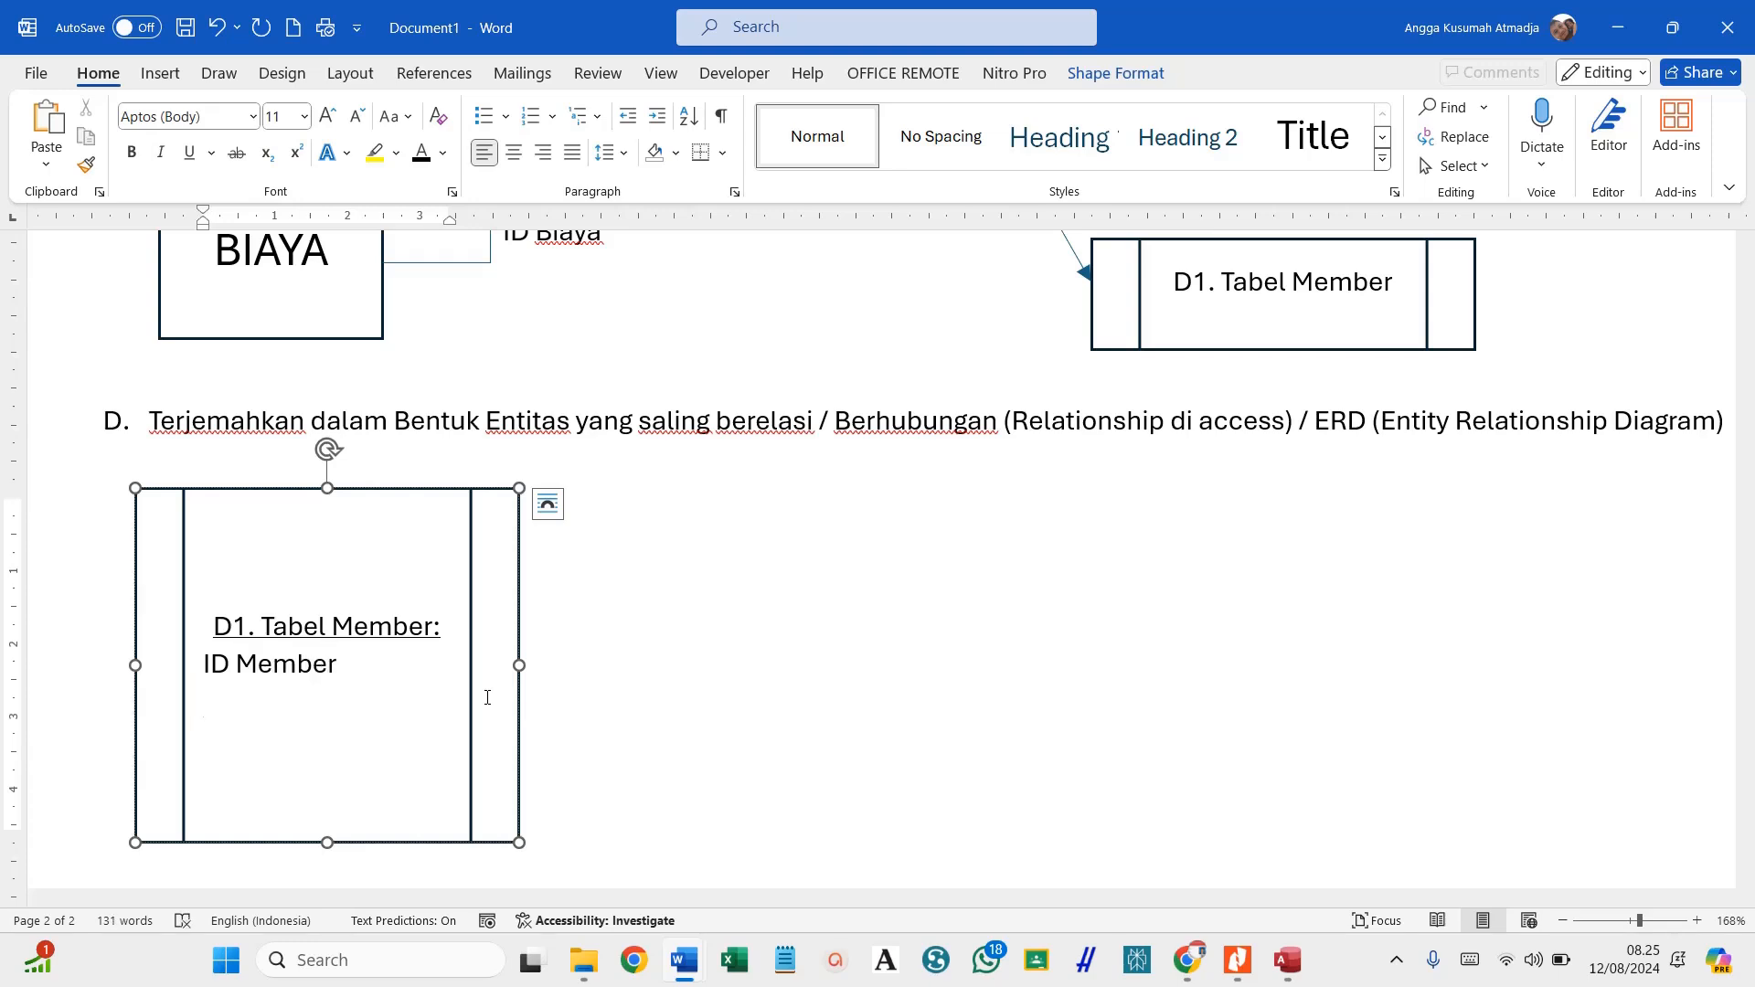
{"action": "key", "text": "BackSpace"}
{"action": "type", "text": "(PK)"}
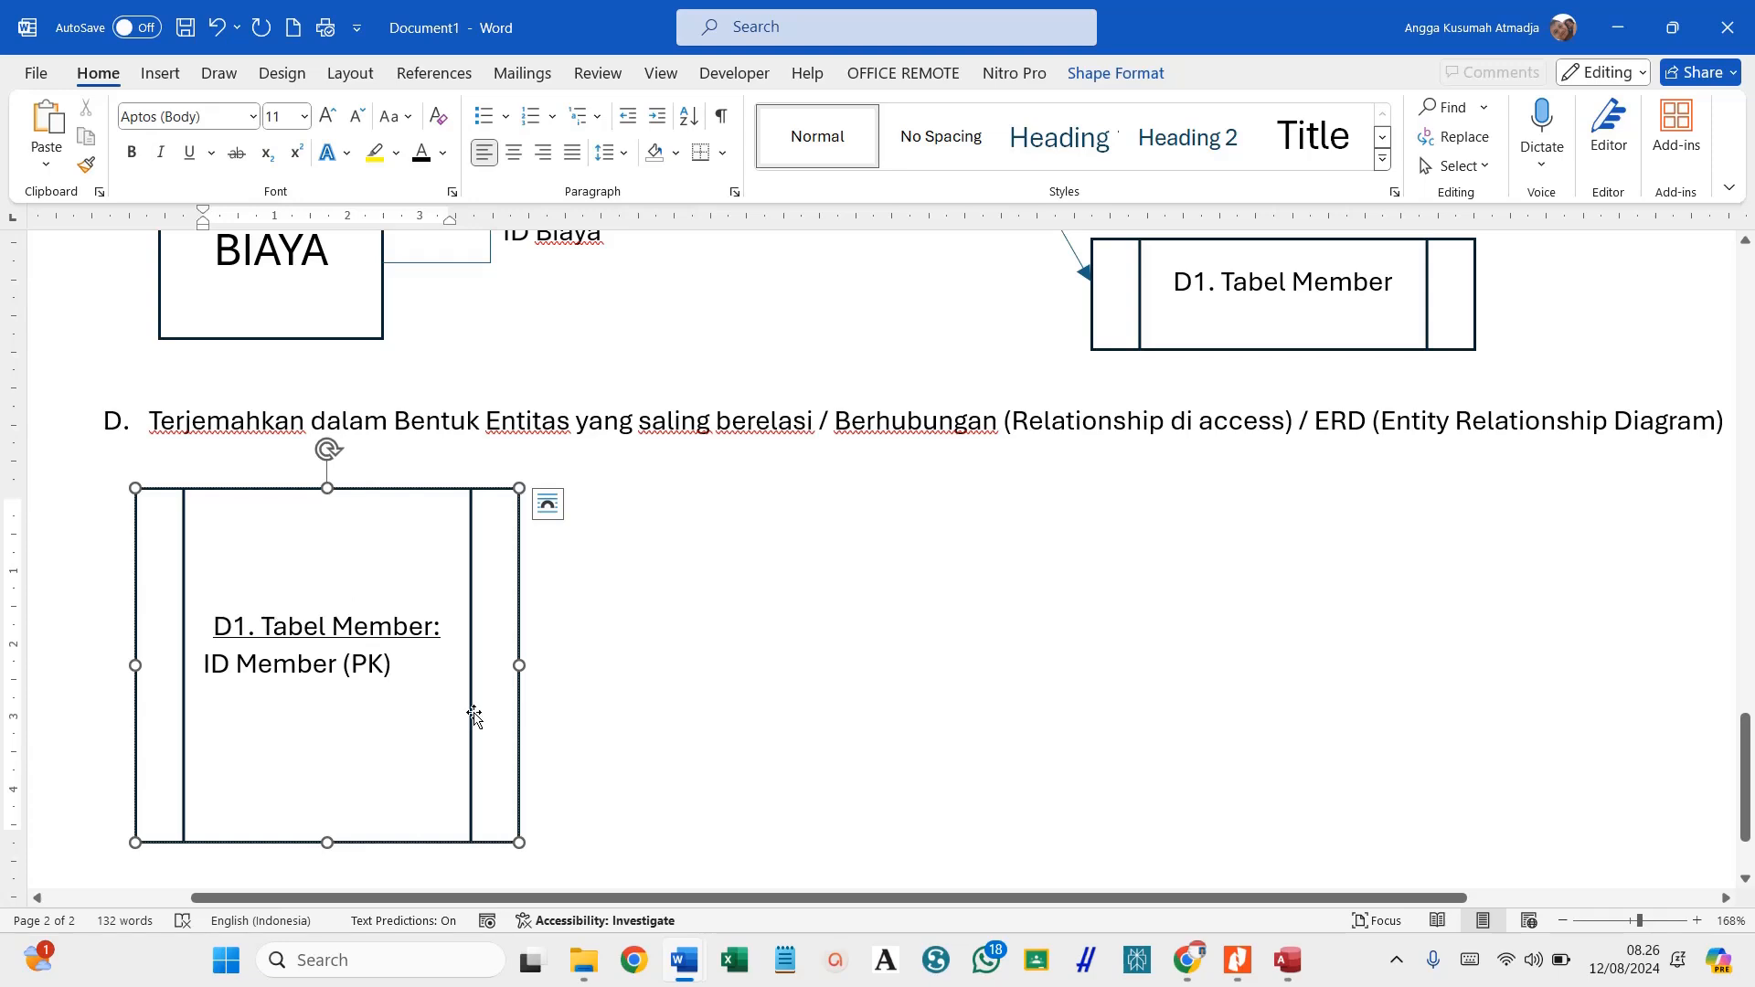
Append ", ST, 12" to the ID Member line and widen the shape to about 6.4 cm.
{"action": "left_click", "coordinate": [403, 666]}
{"action": "type", "text": ", S"}
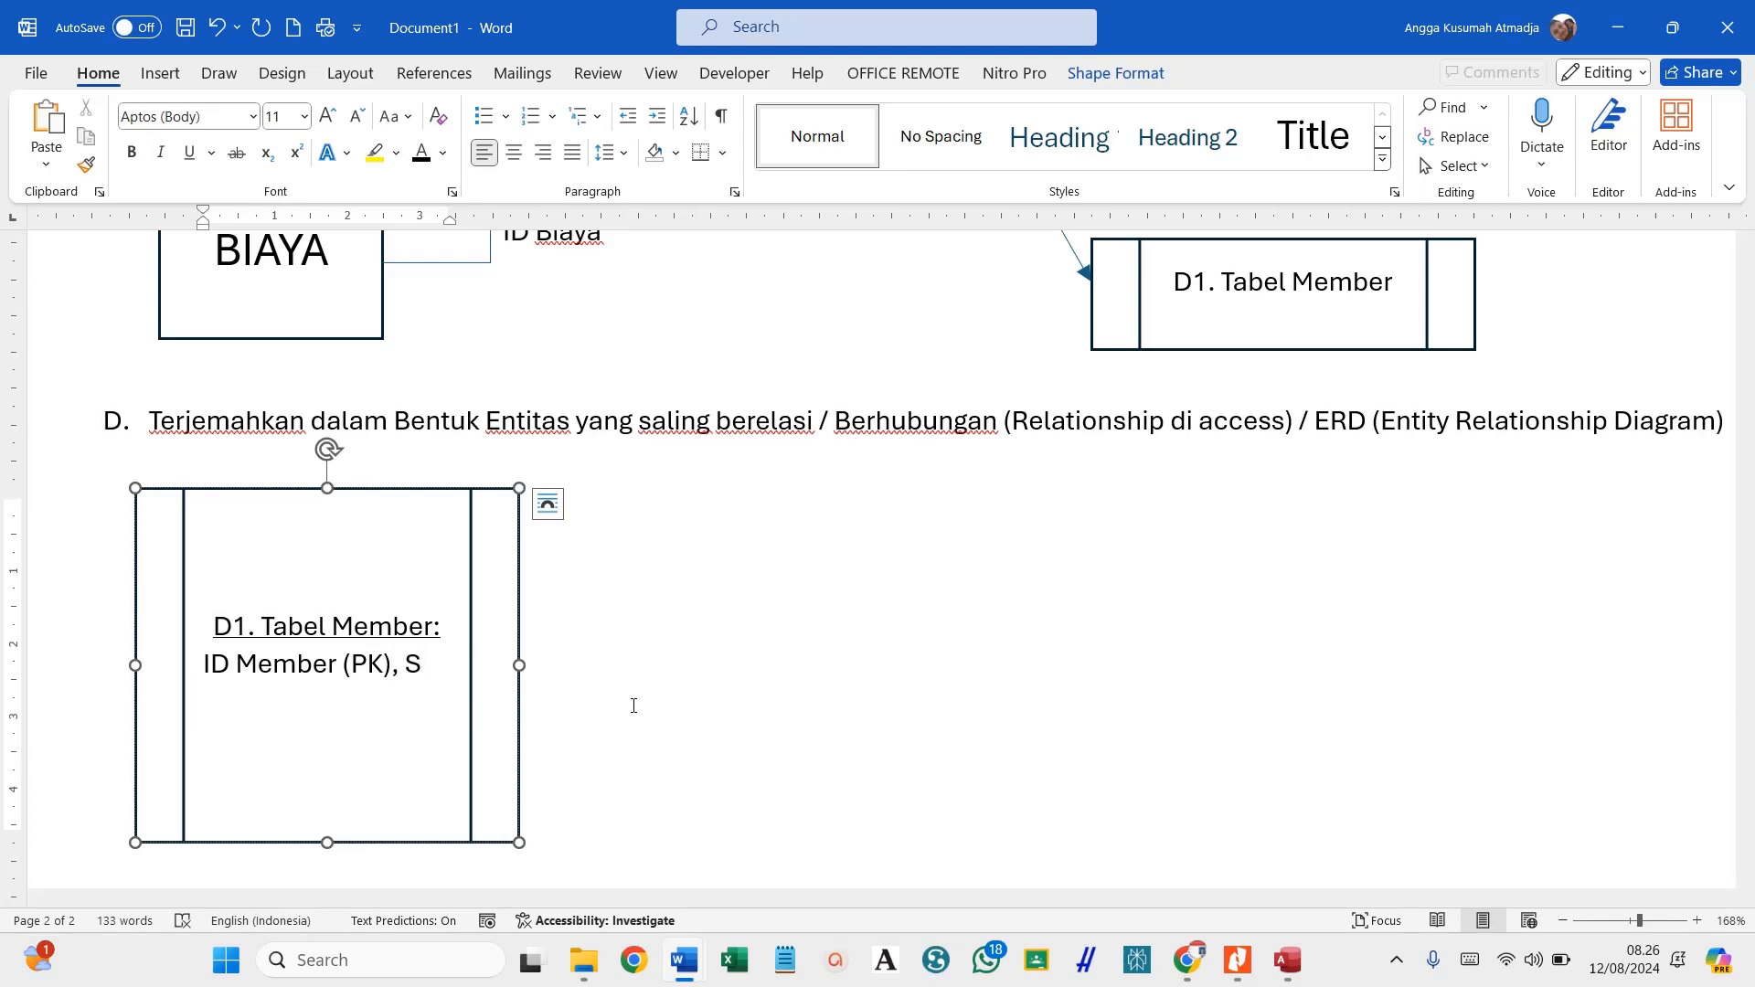
{"action": "type", "text": "T, 12"}
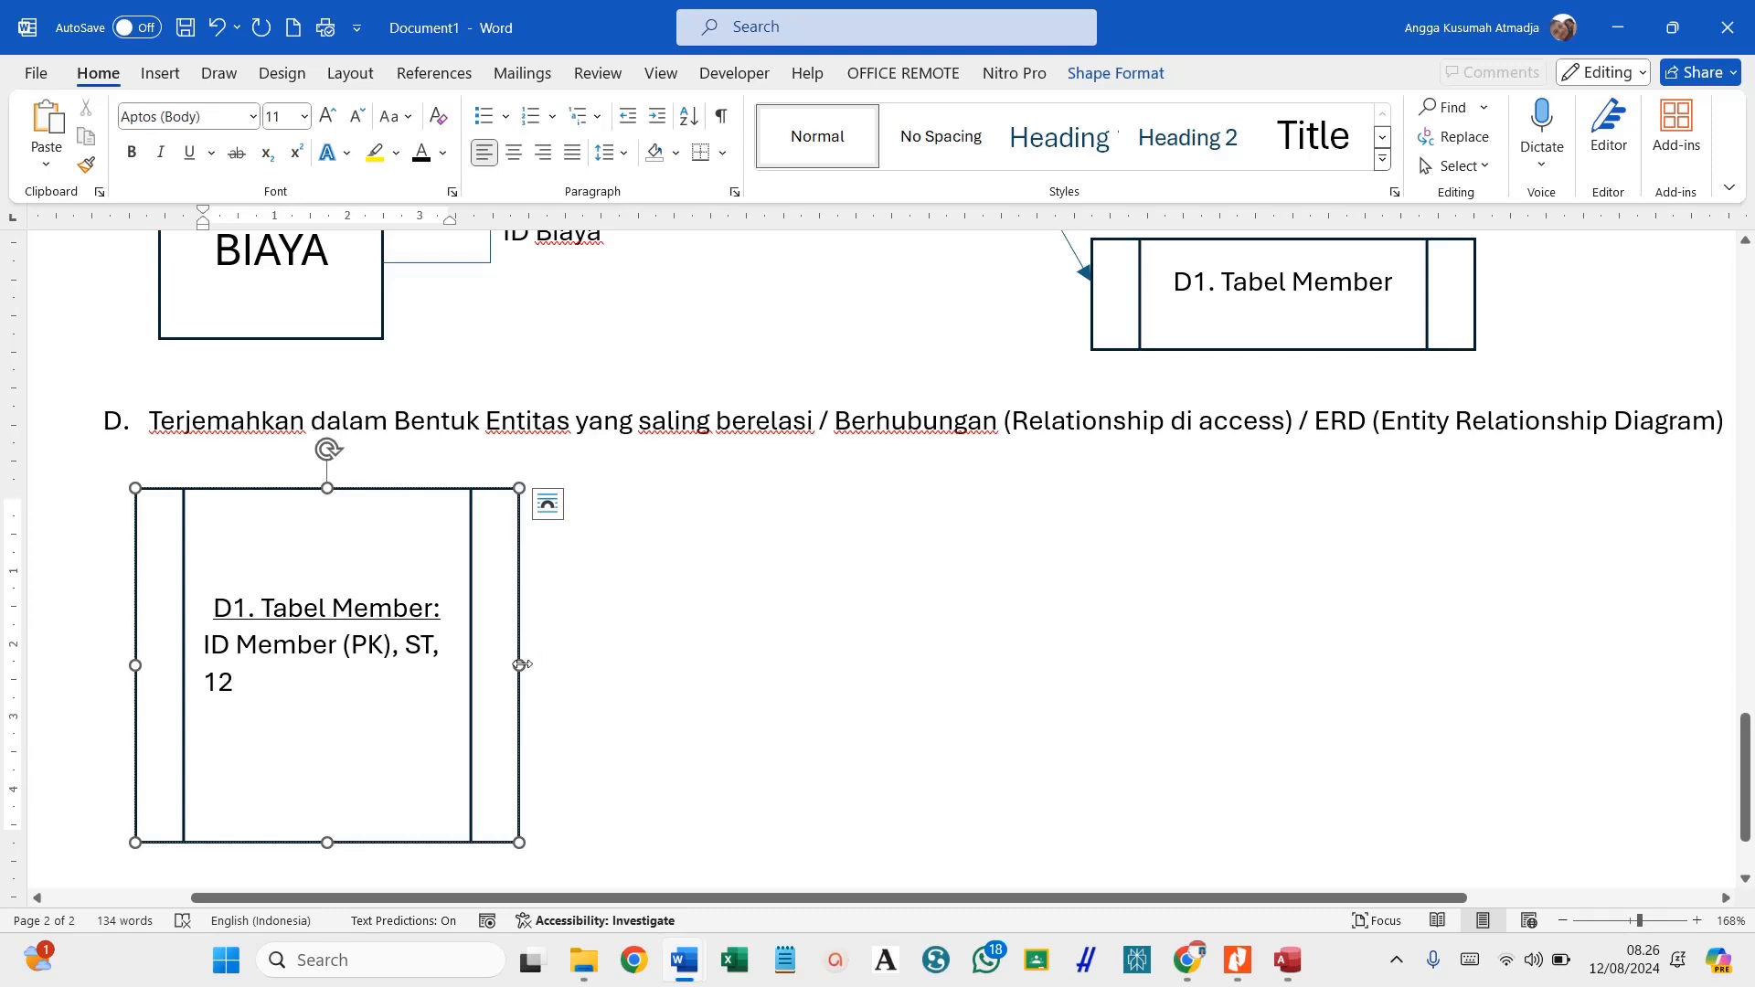
{"action": "left_click_drag", "start_coordinate": [519, 664], "coordinate": [603, 658]}
{"action": "left_click", "coordinate": [393, 714]}
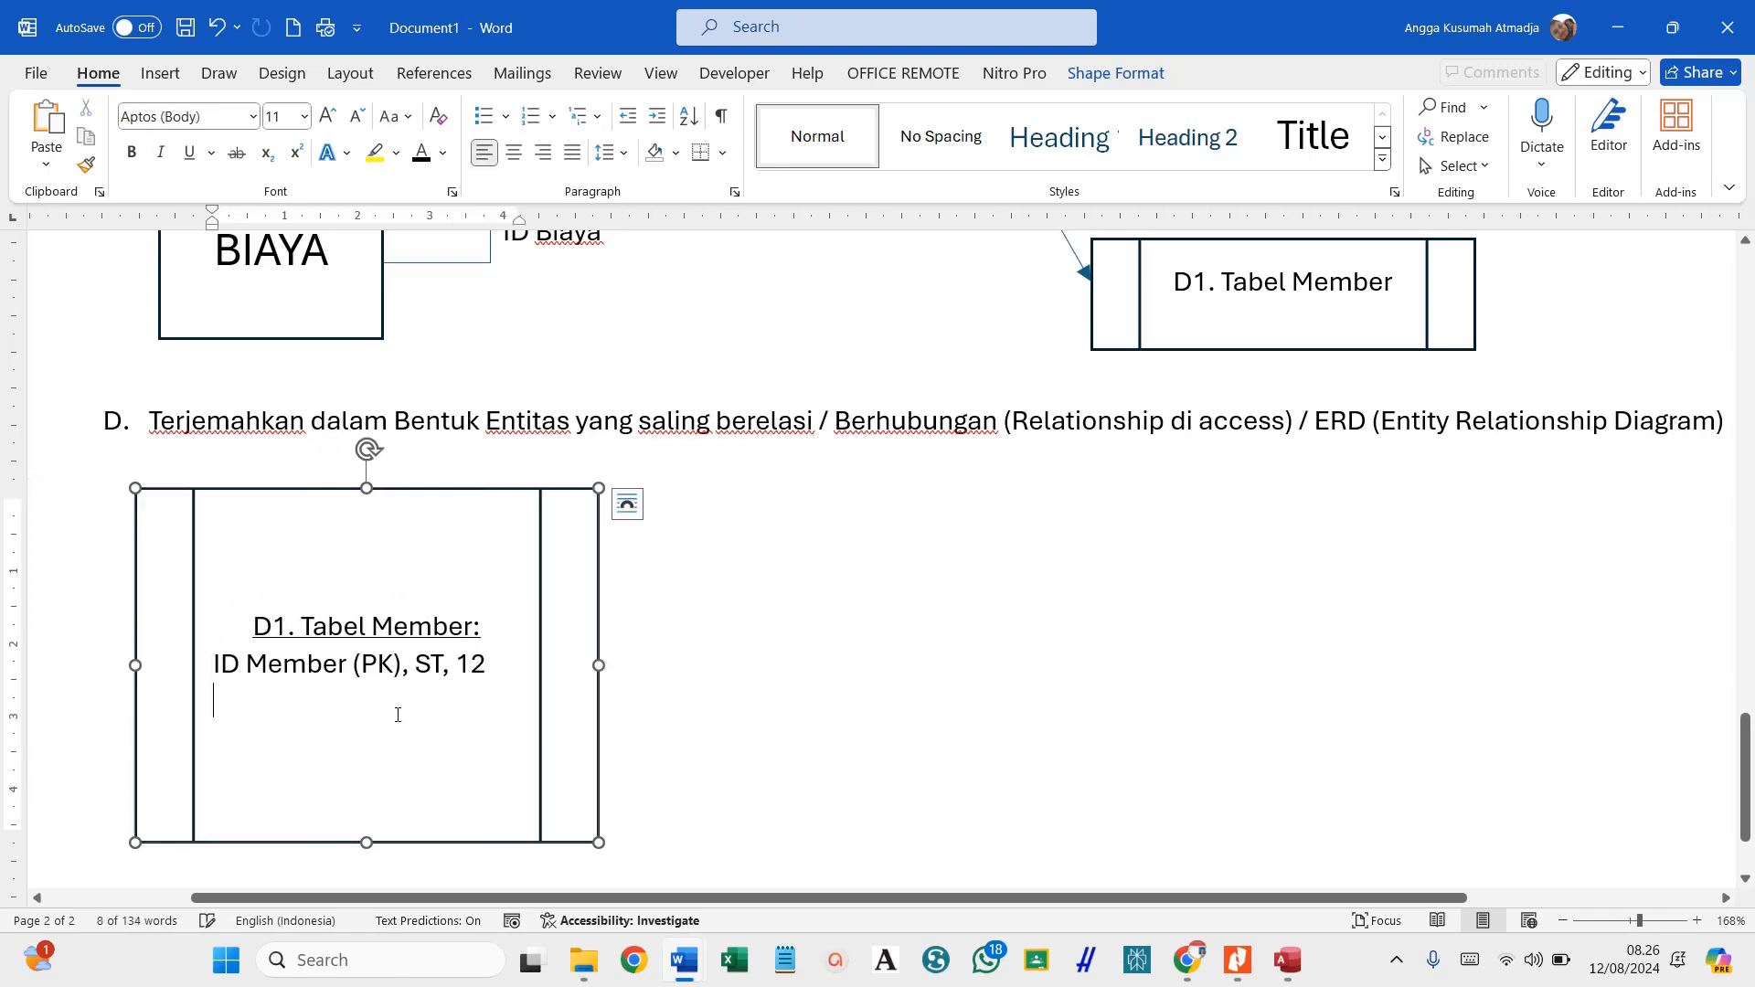
Enter "Nama Member," as the second field line below ID Member in the shape.
{"action": "type", "text": "NAMA"}
{"action": "key", "text": "BackSpace"}
{"action": "key", "text": "BackSpace"}
{"action": "key", "text": "BackSpace"}
{"action": "key", "text": "BackSpace"}
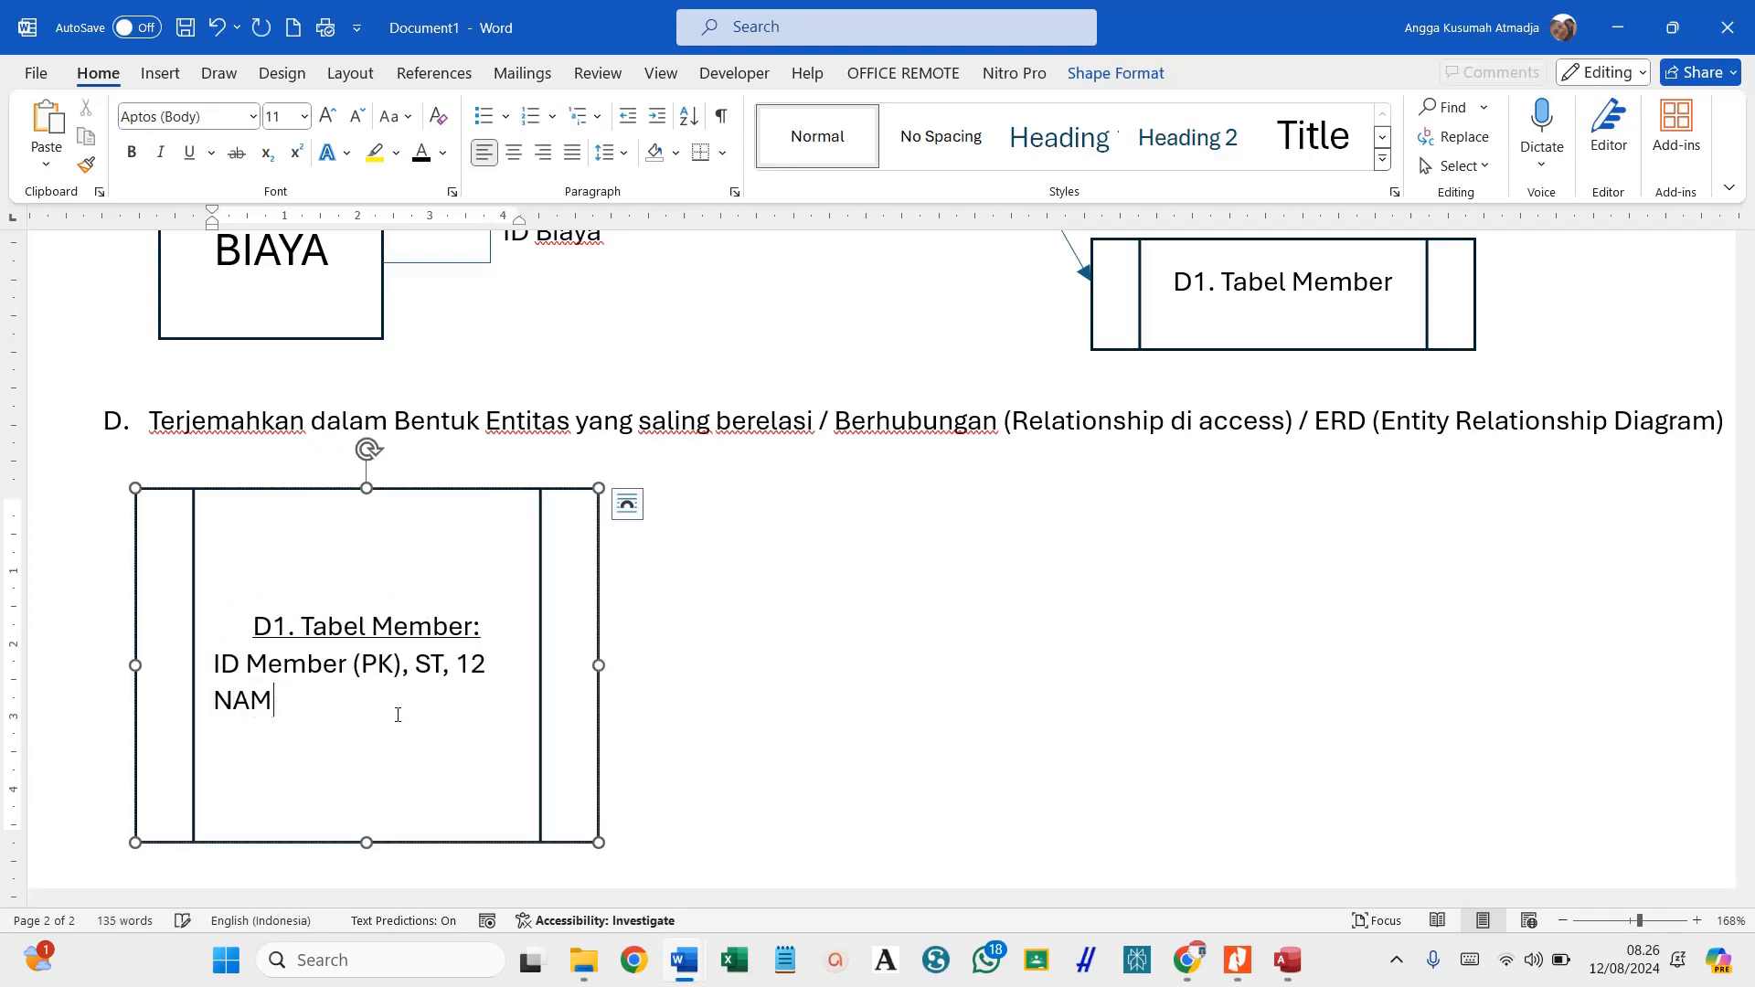
{"action": "type", "text": "Nama Member,"}
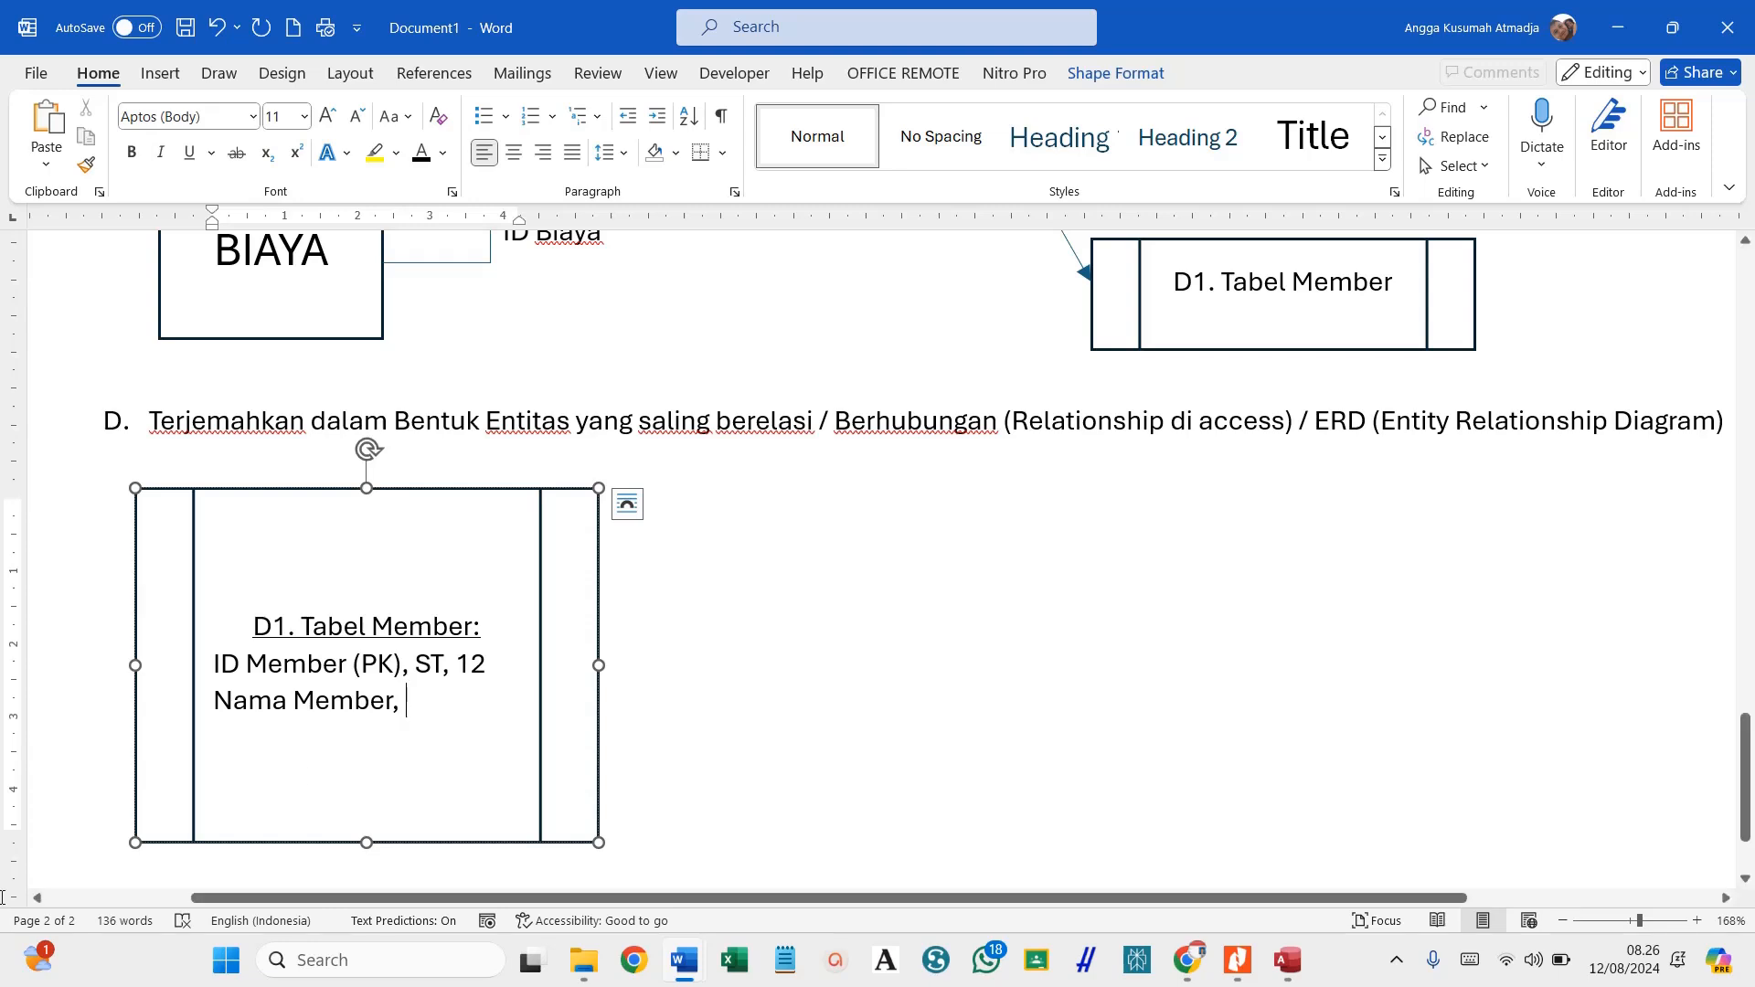
Expand "ST" to "Short Text" in the ID Member line and widen the shape to about 8.1 cm.
{"action": "left_click", "coordinate": [430, 665]}
{"action": "type", "text": "hort"}
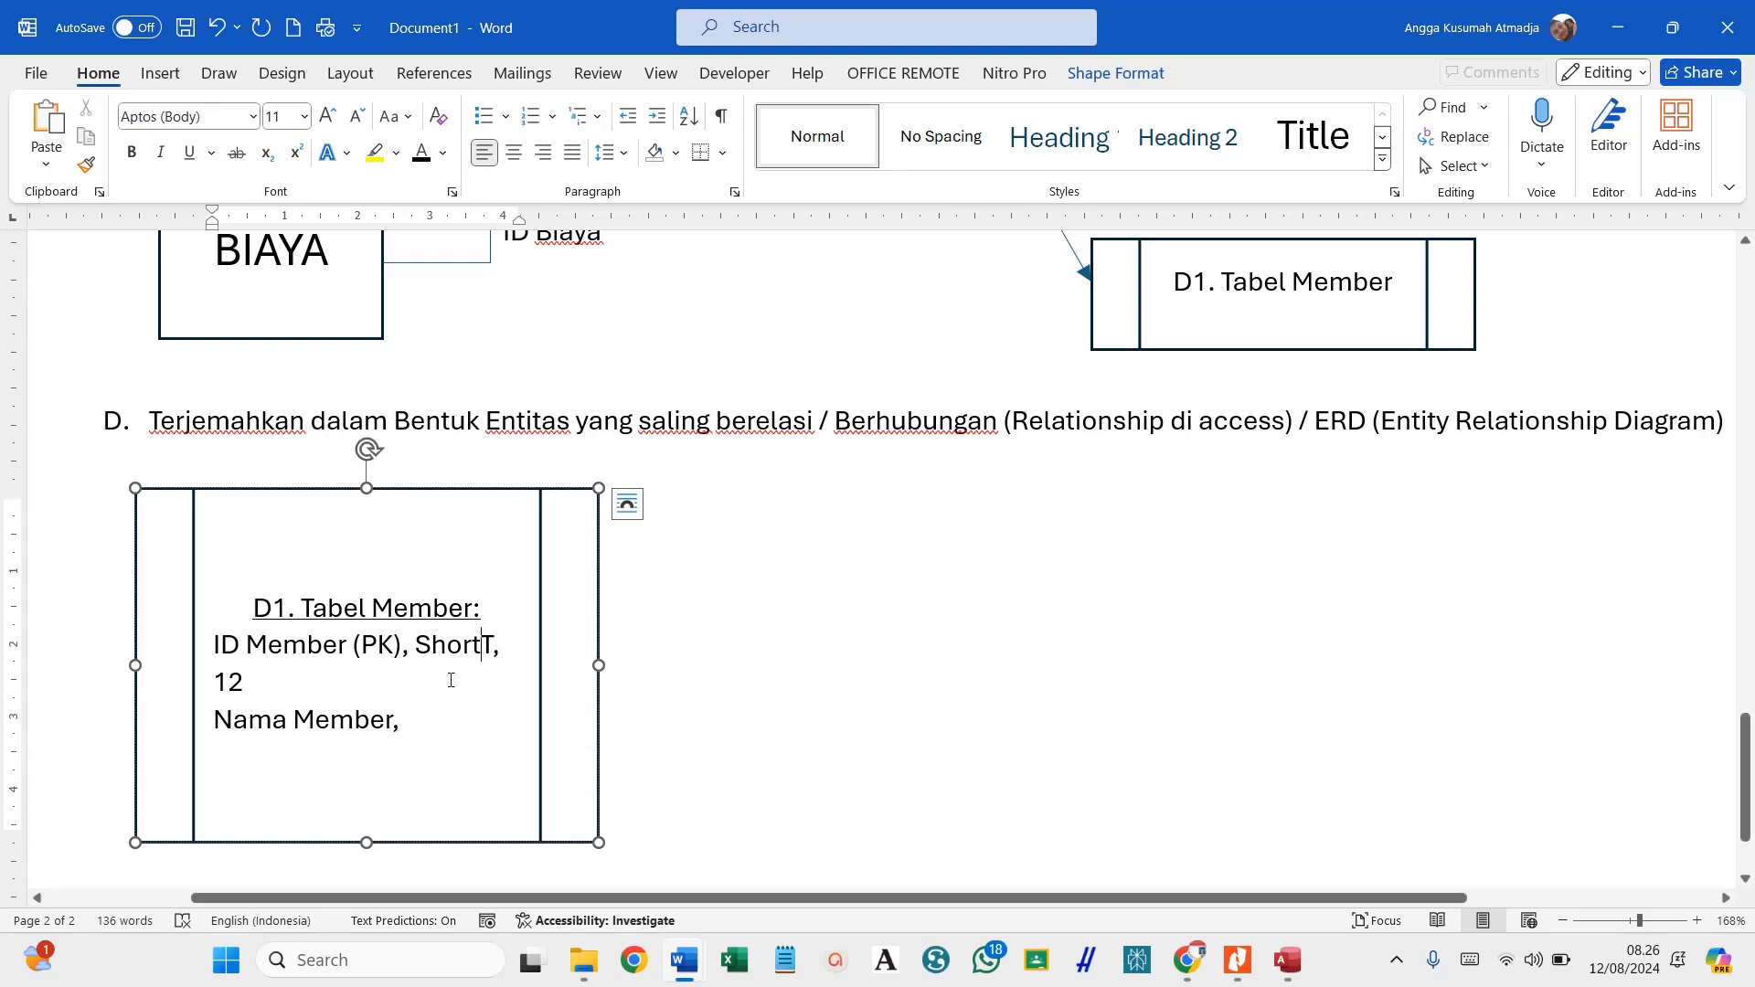
{"action": "type", "text": " T"}
{"action": "type", "text": "ex"}
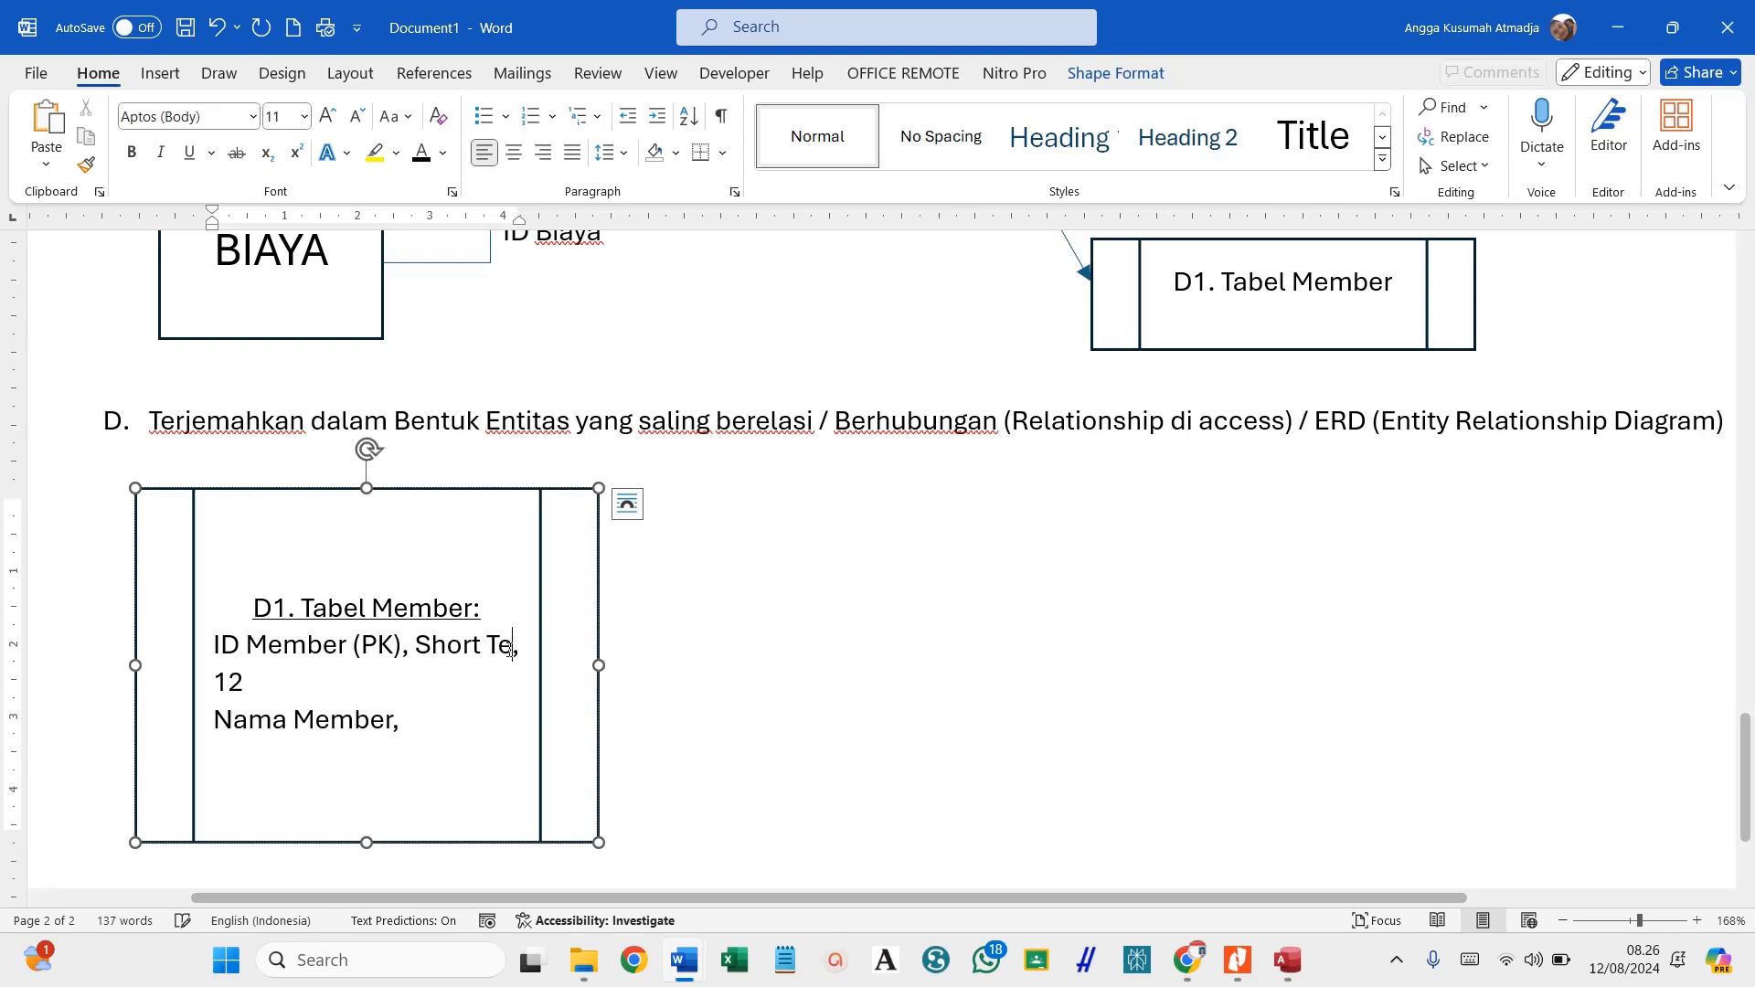
{"action": "type", "text": "t"}
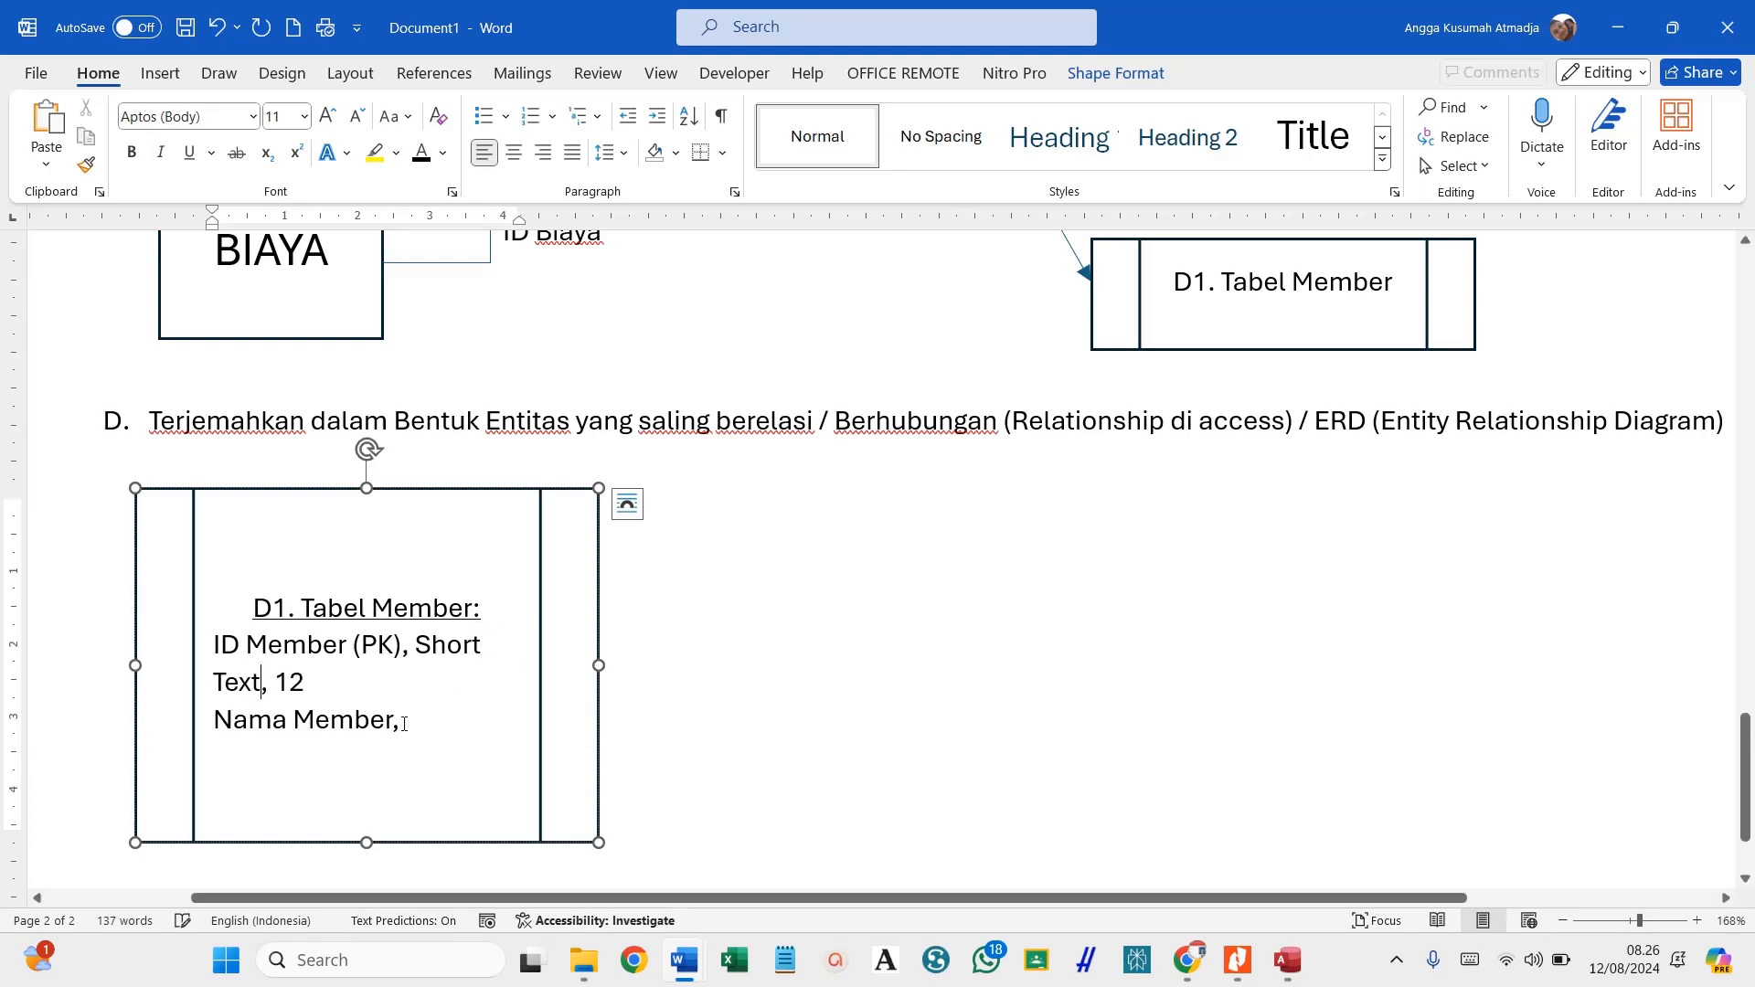
{"action": "key", "text": "ctrl+a"}
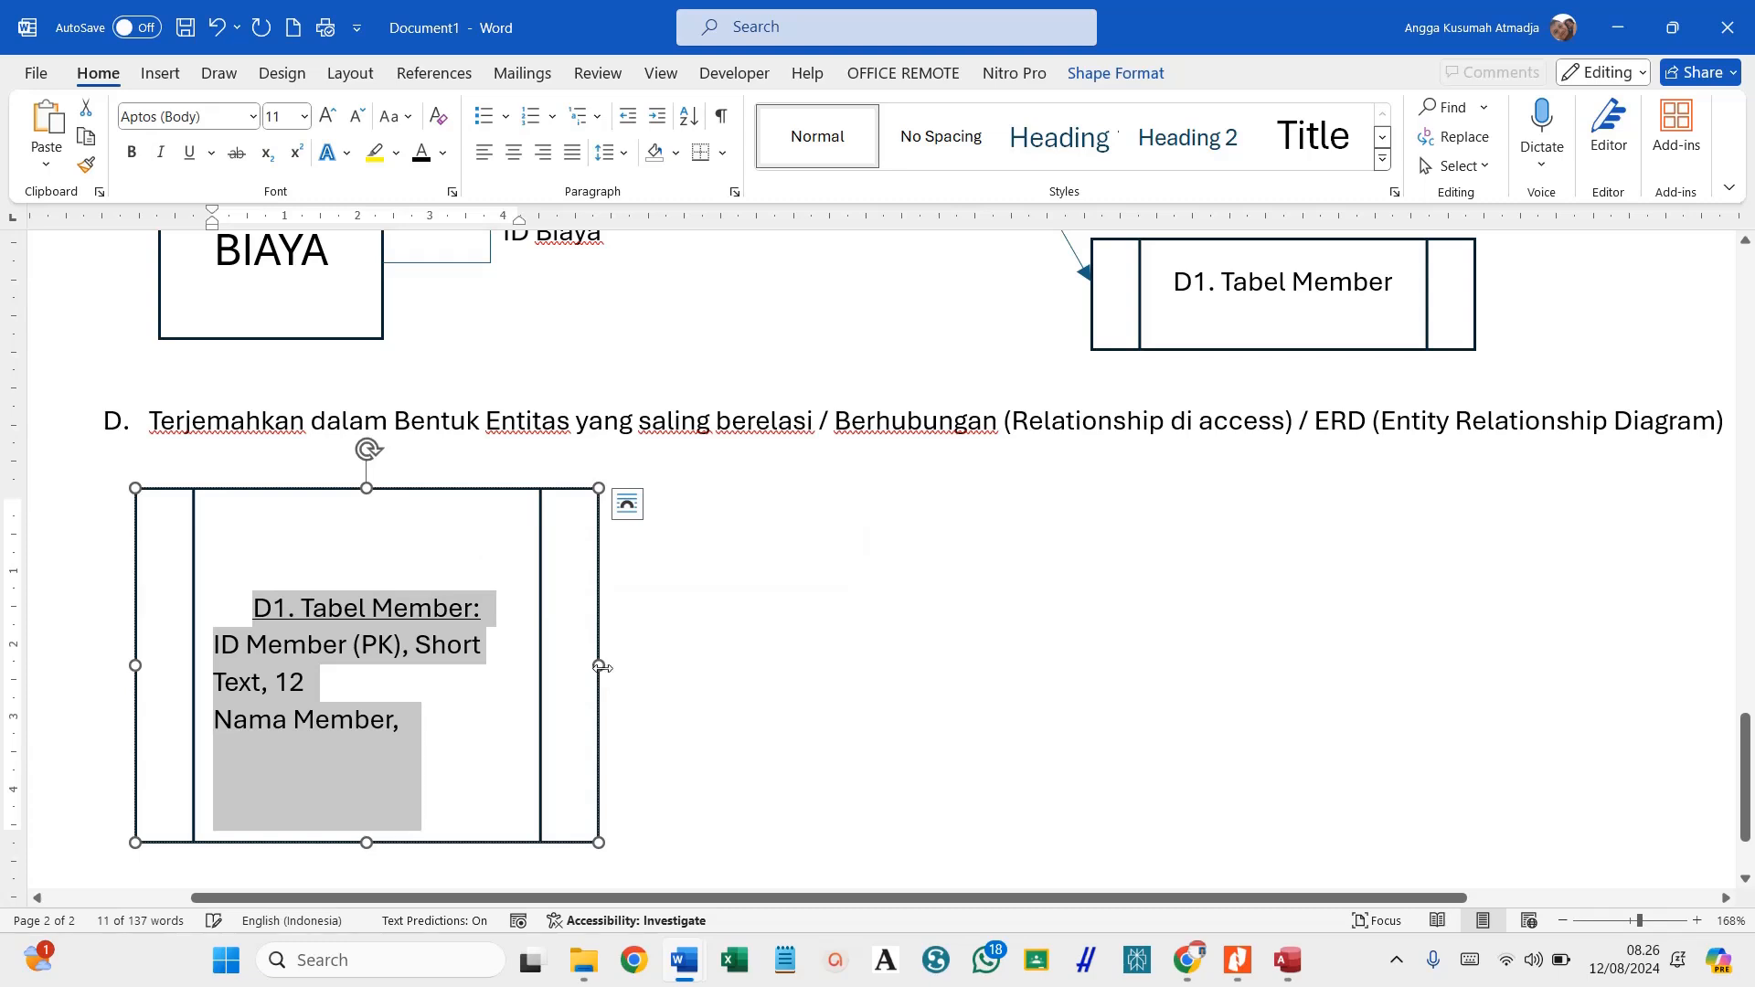
{"action": "left_click_drag", "start_coordinate": [599, 665], "coordinate": [722, 666]}
{"action": "left_click", "coordinate": [476, 712]}
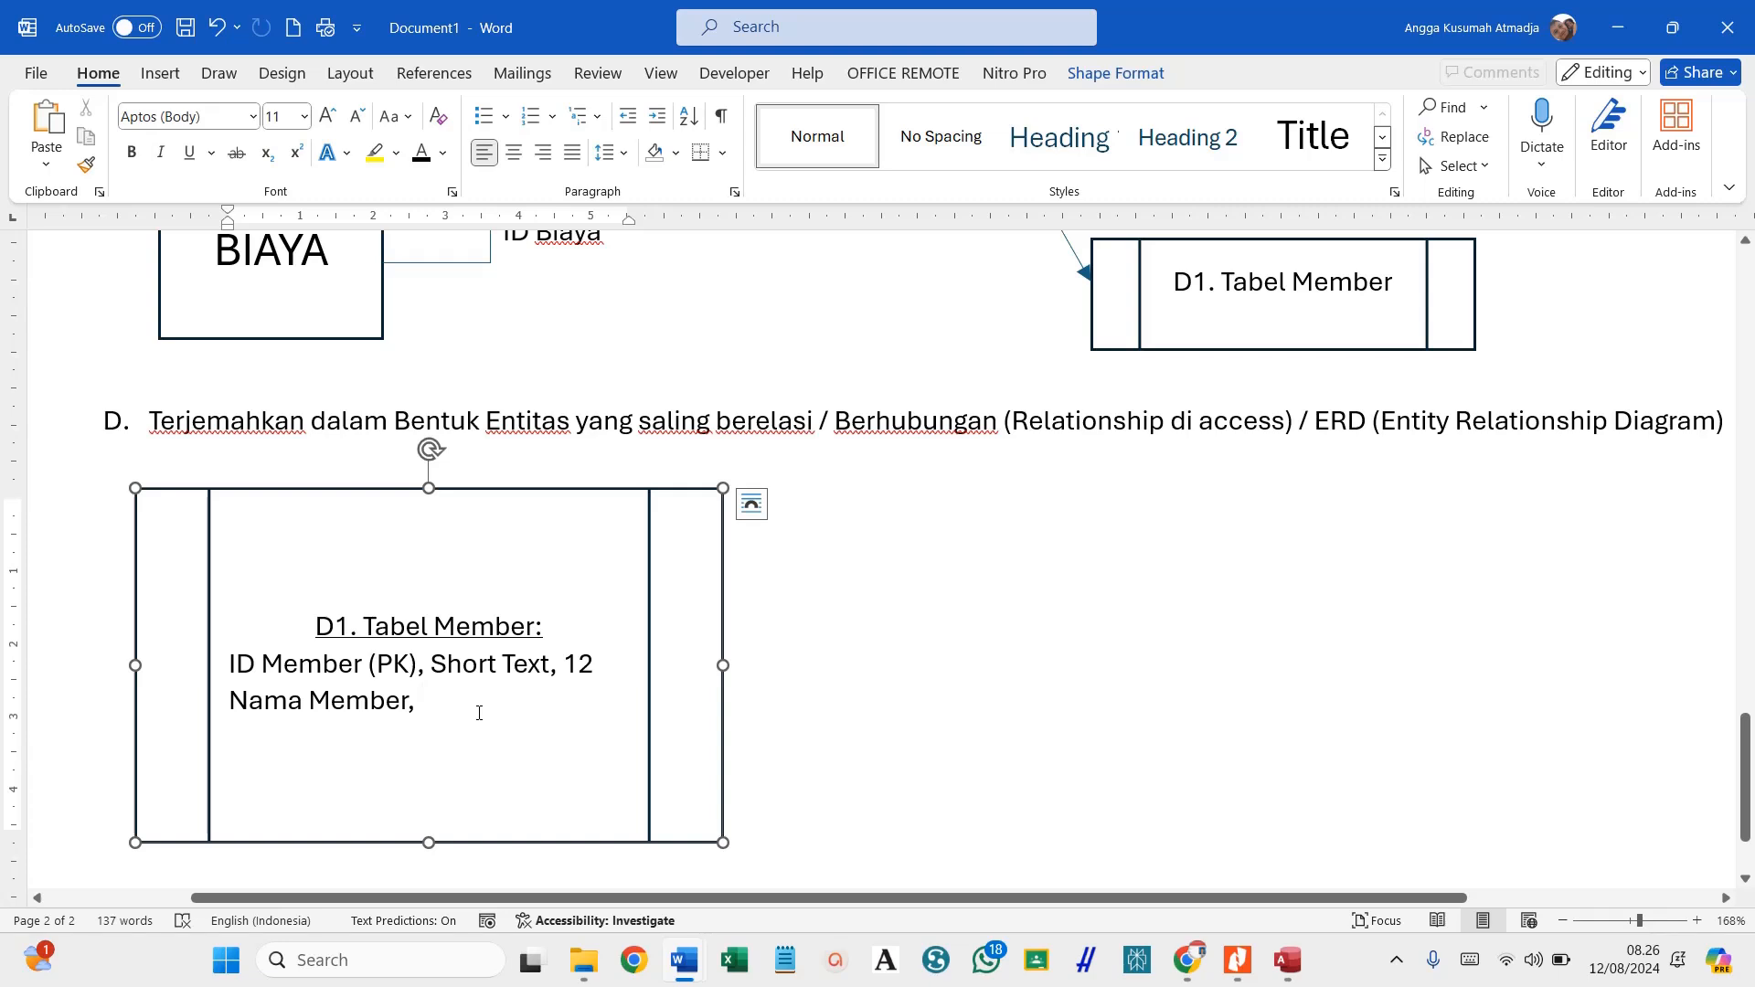
Complete the Nama Member line with "ST, 50" and start a new line beneath it.
{"action": "type", "text": "ST"}
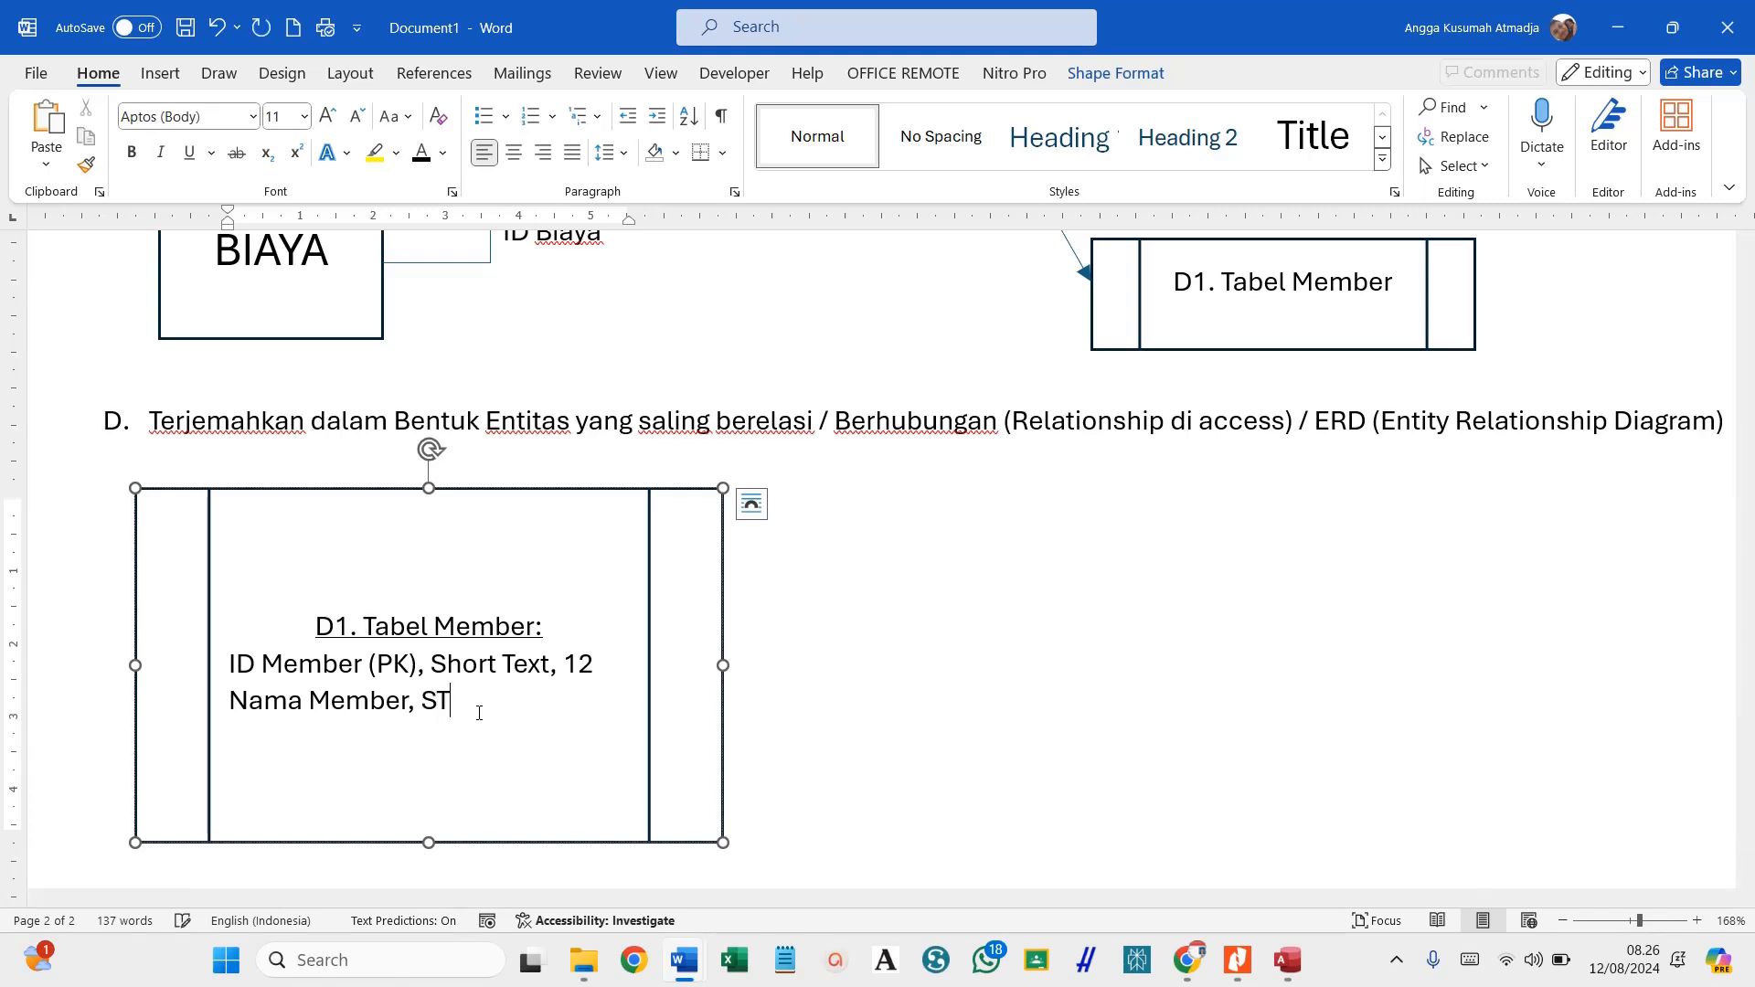
{"action": "type", "text": ","}
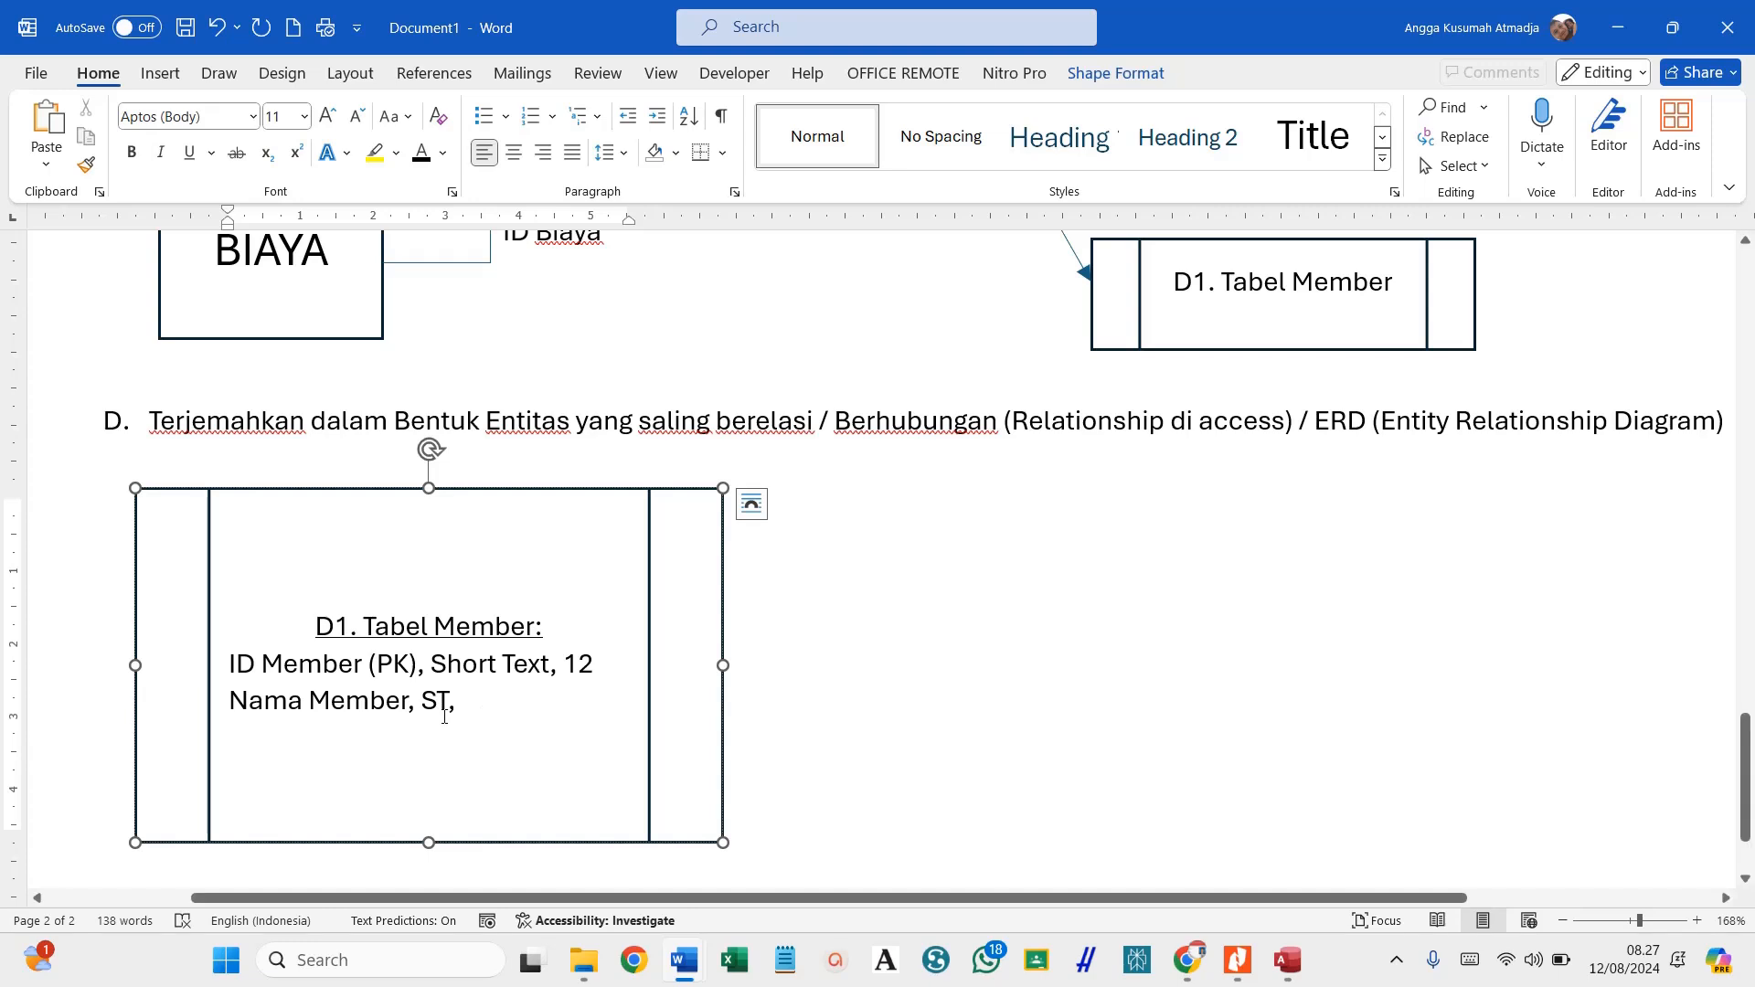
{"action": "type", "text": "50"}
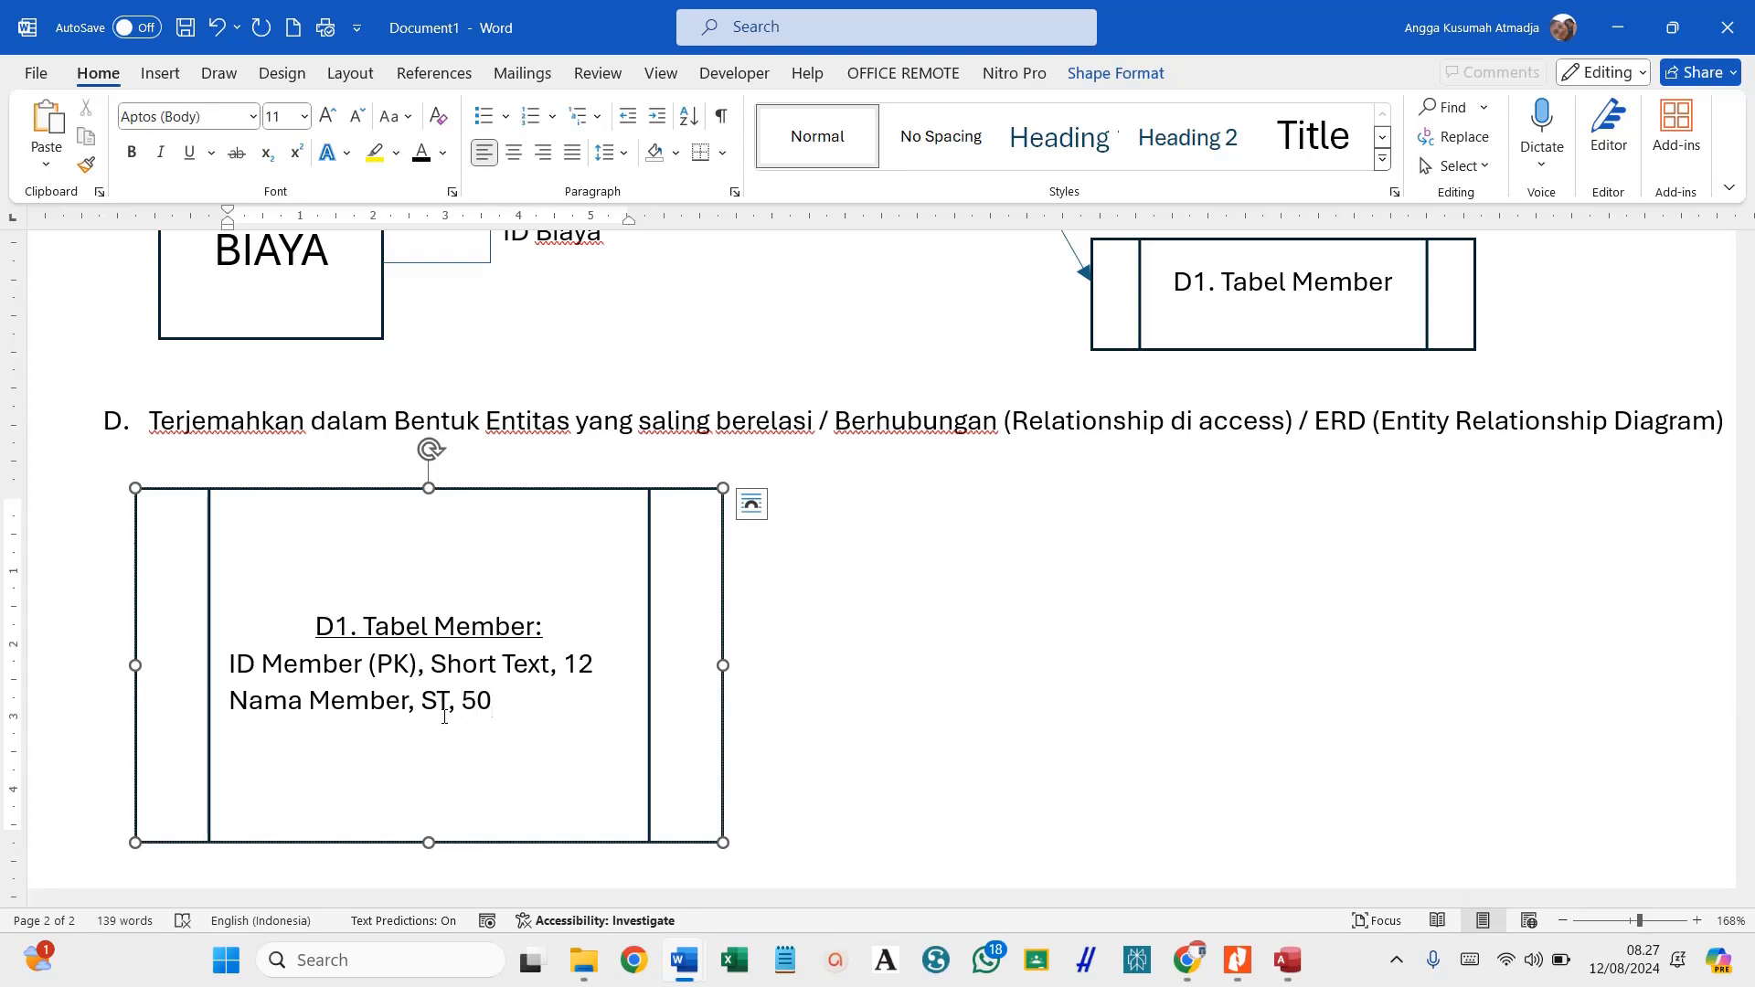
{"action": "key", "text": "Return"}
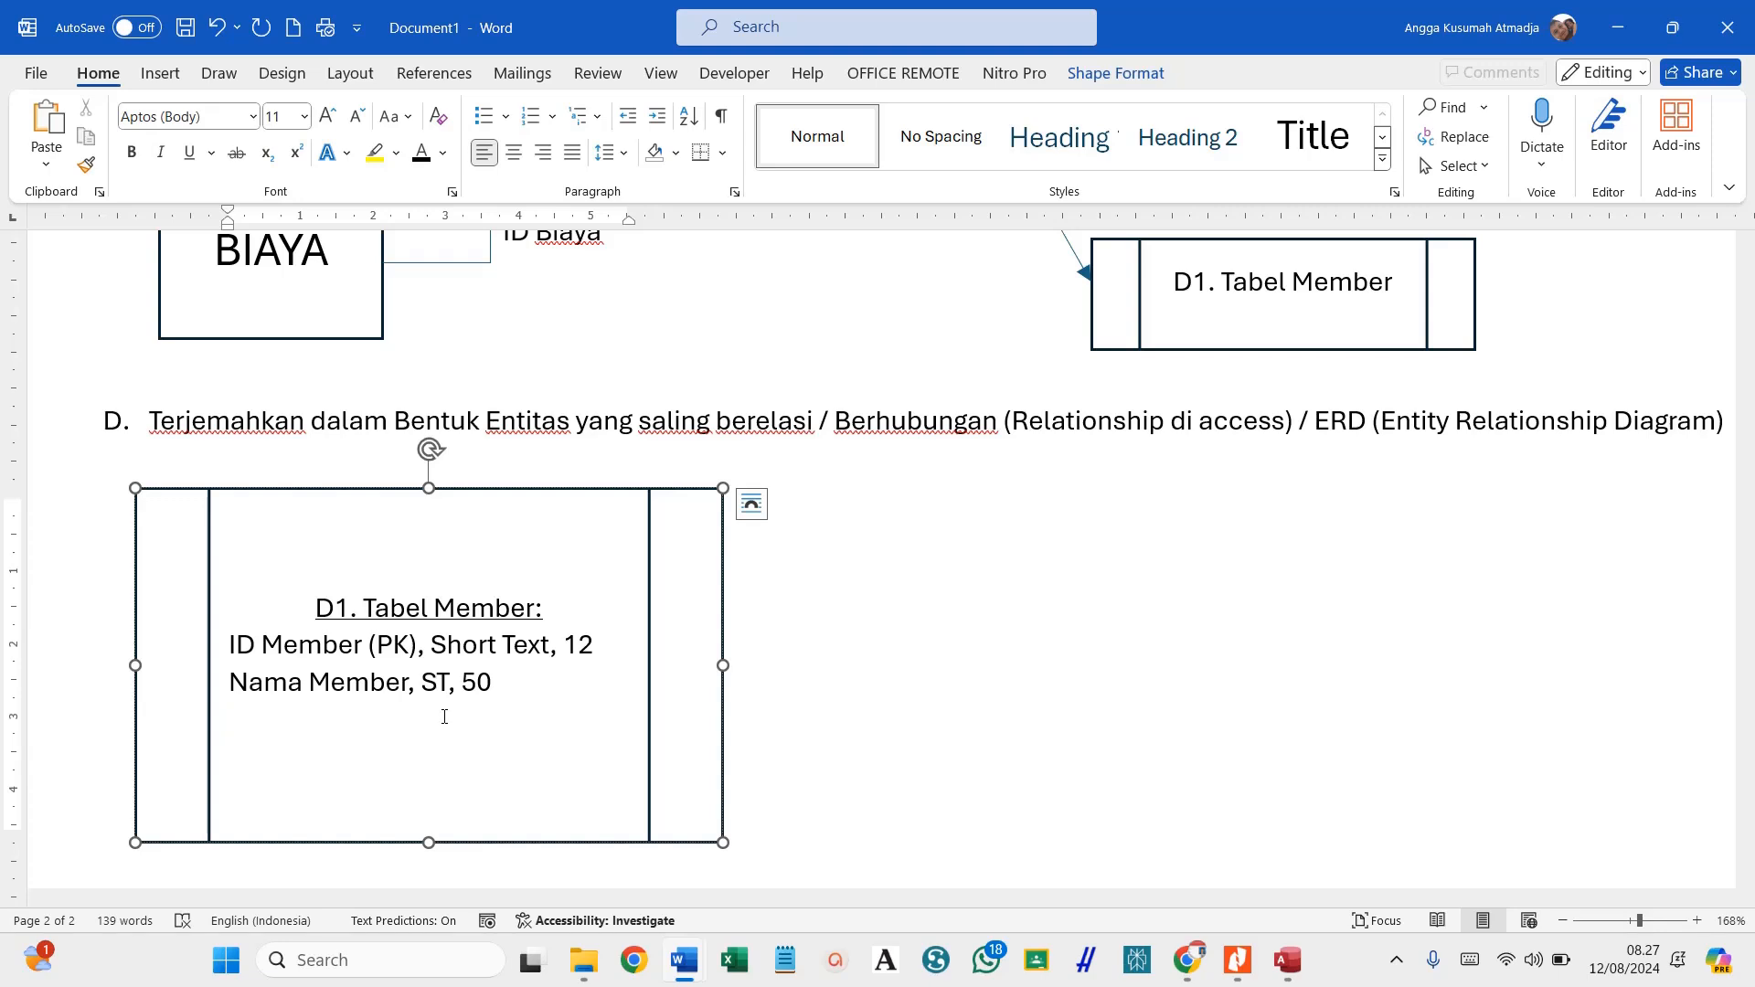
{"action": "type", "text": "Alamat"}
{"action": "key", "text": "BackSpace"}
{"action": "key", "text": "BackSpace"}
{"action": "key", "text": "BackSpace"}
{"action": "key", "text": "BackSpace"}
{"action": "key", "text": "BackSpace"}
{"action": "key", "text": "BackSpace"}
{"action": "key", "text": "BackSpace"}
Enter the field "No Hp, ST, 13" below the Nama Member line.
{"action": "type", "text": "No Hp,"}
{"action": "type", "text": "ST,"}
{"action": "type", "text": "13"}
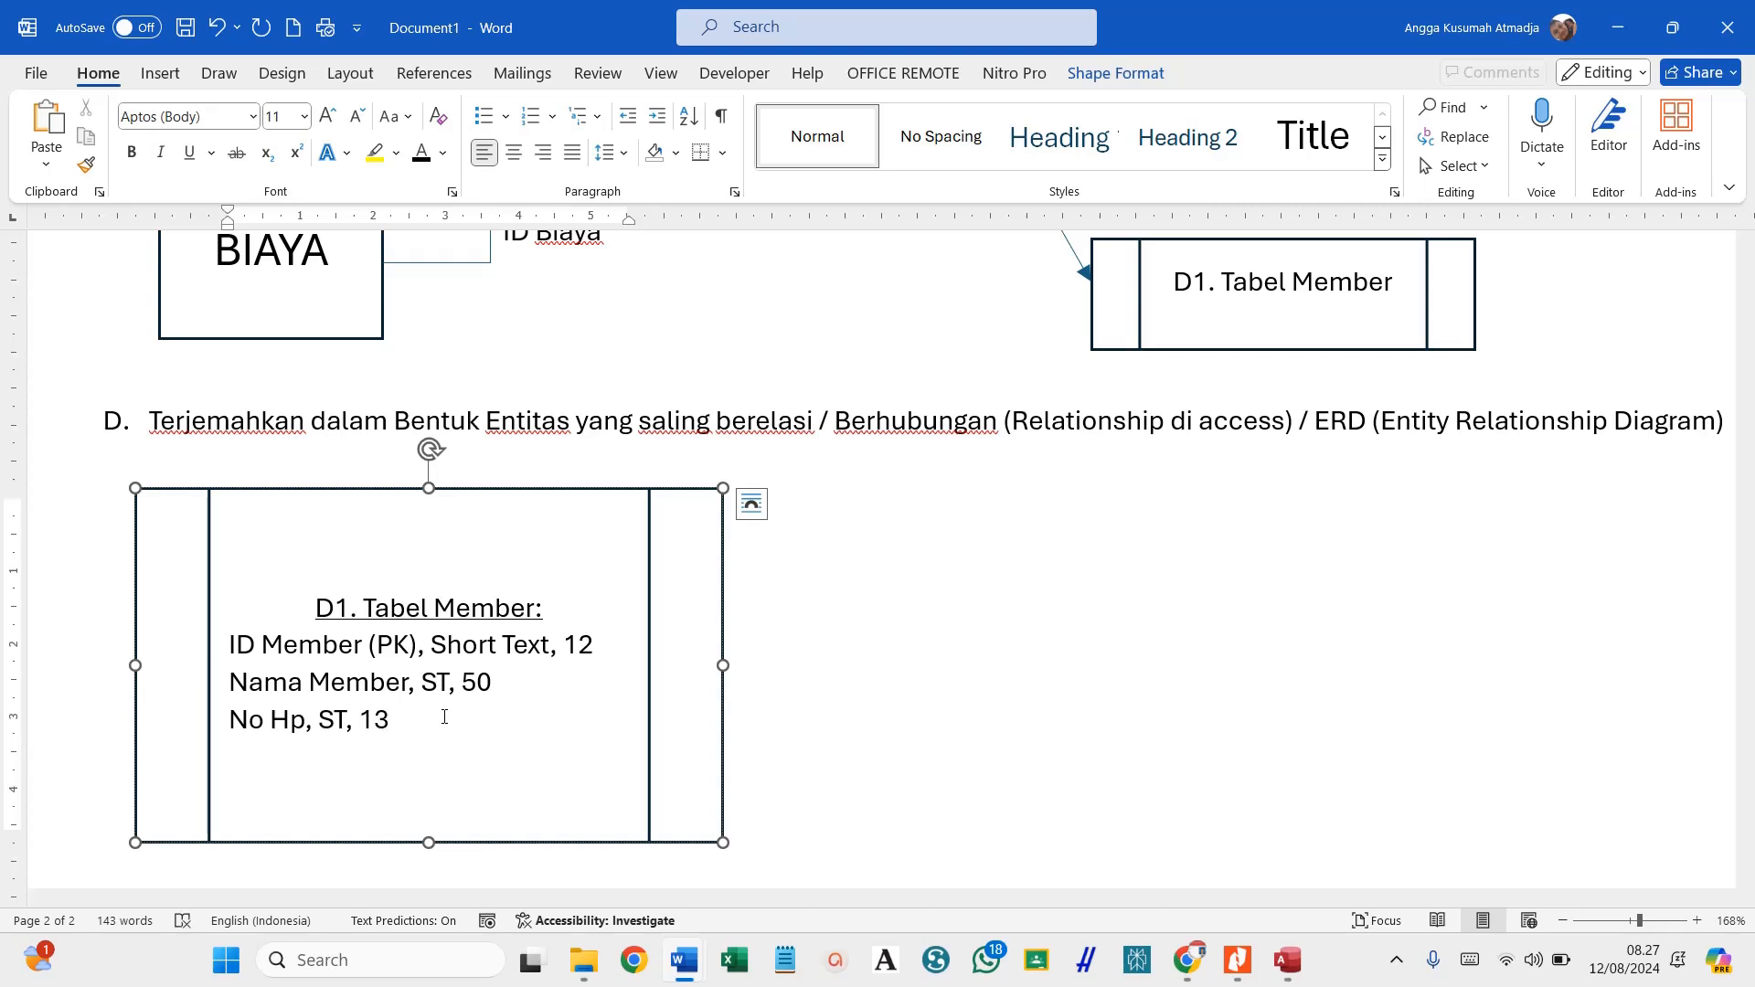
Add the field line "Alamat Member, T, 255" below No Hp, followed by an empty line, and leave the shape.
{"action": "key", "text": "Return"}
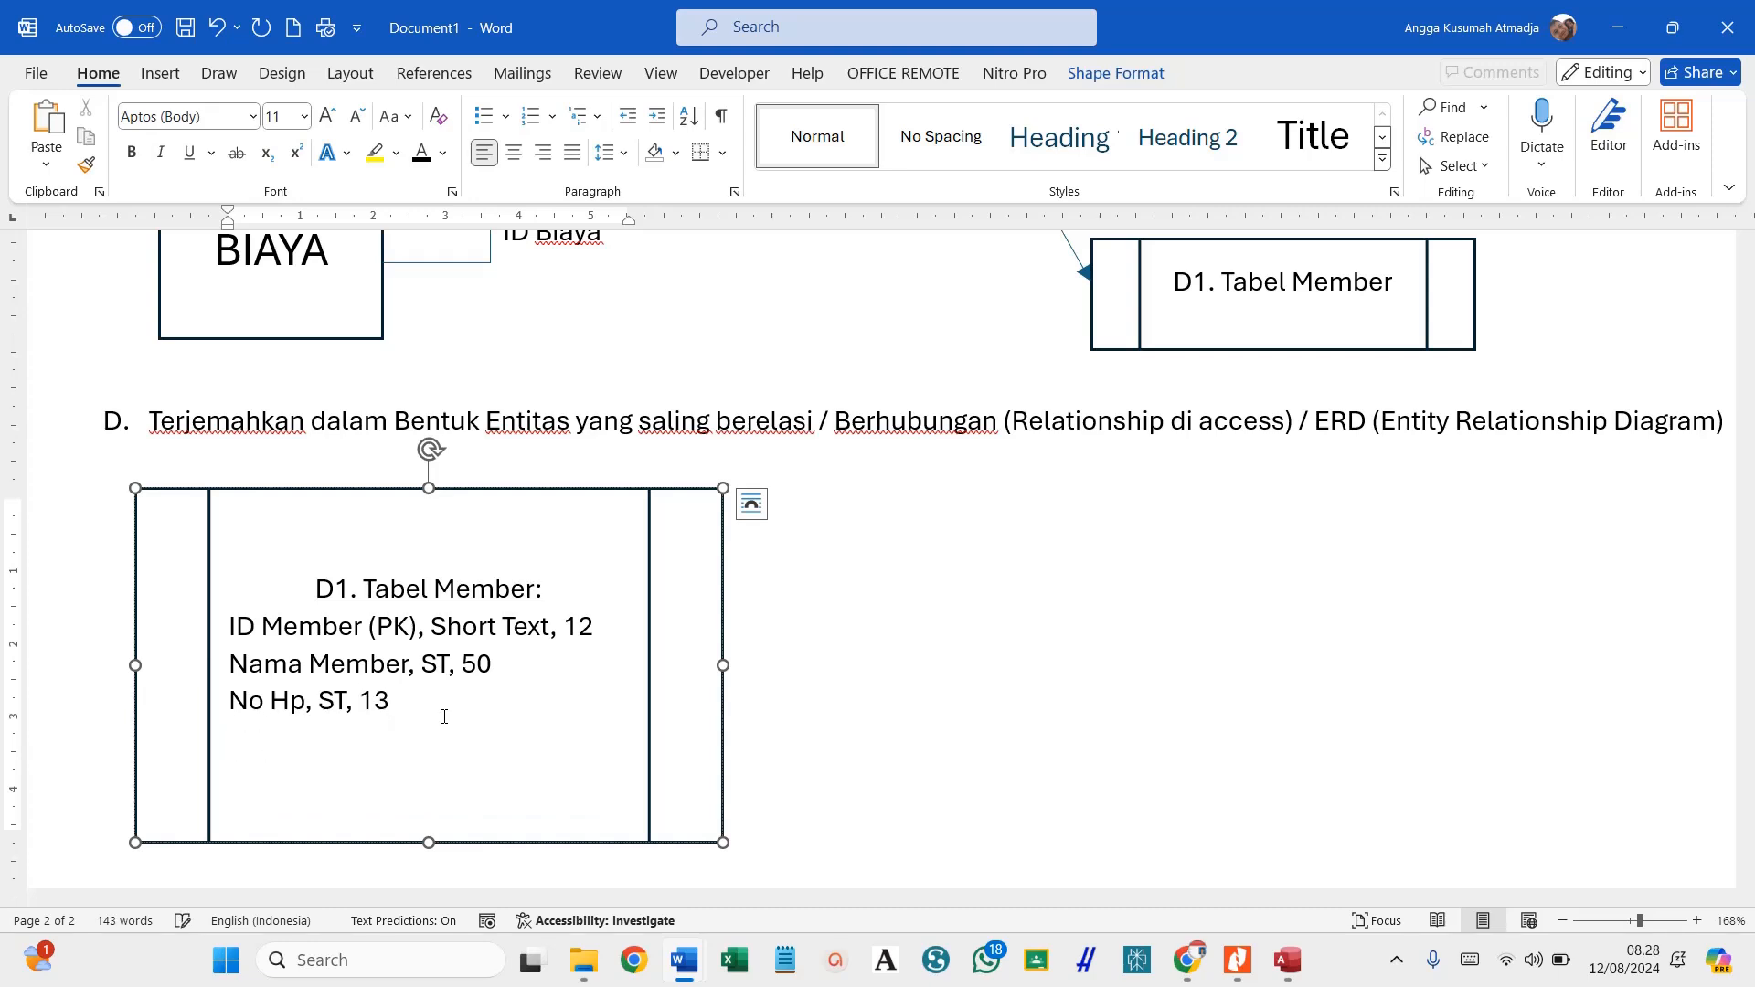
{"action": "type", "text": "Alamat Member"}
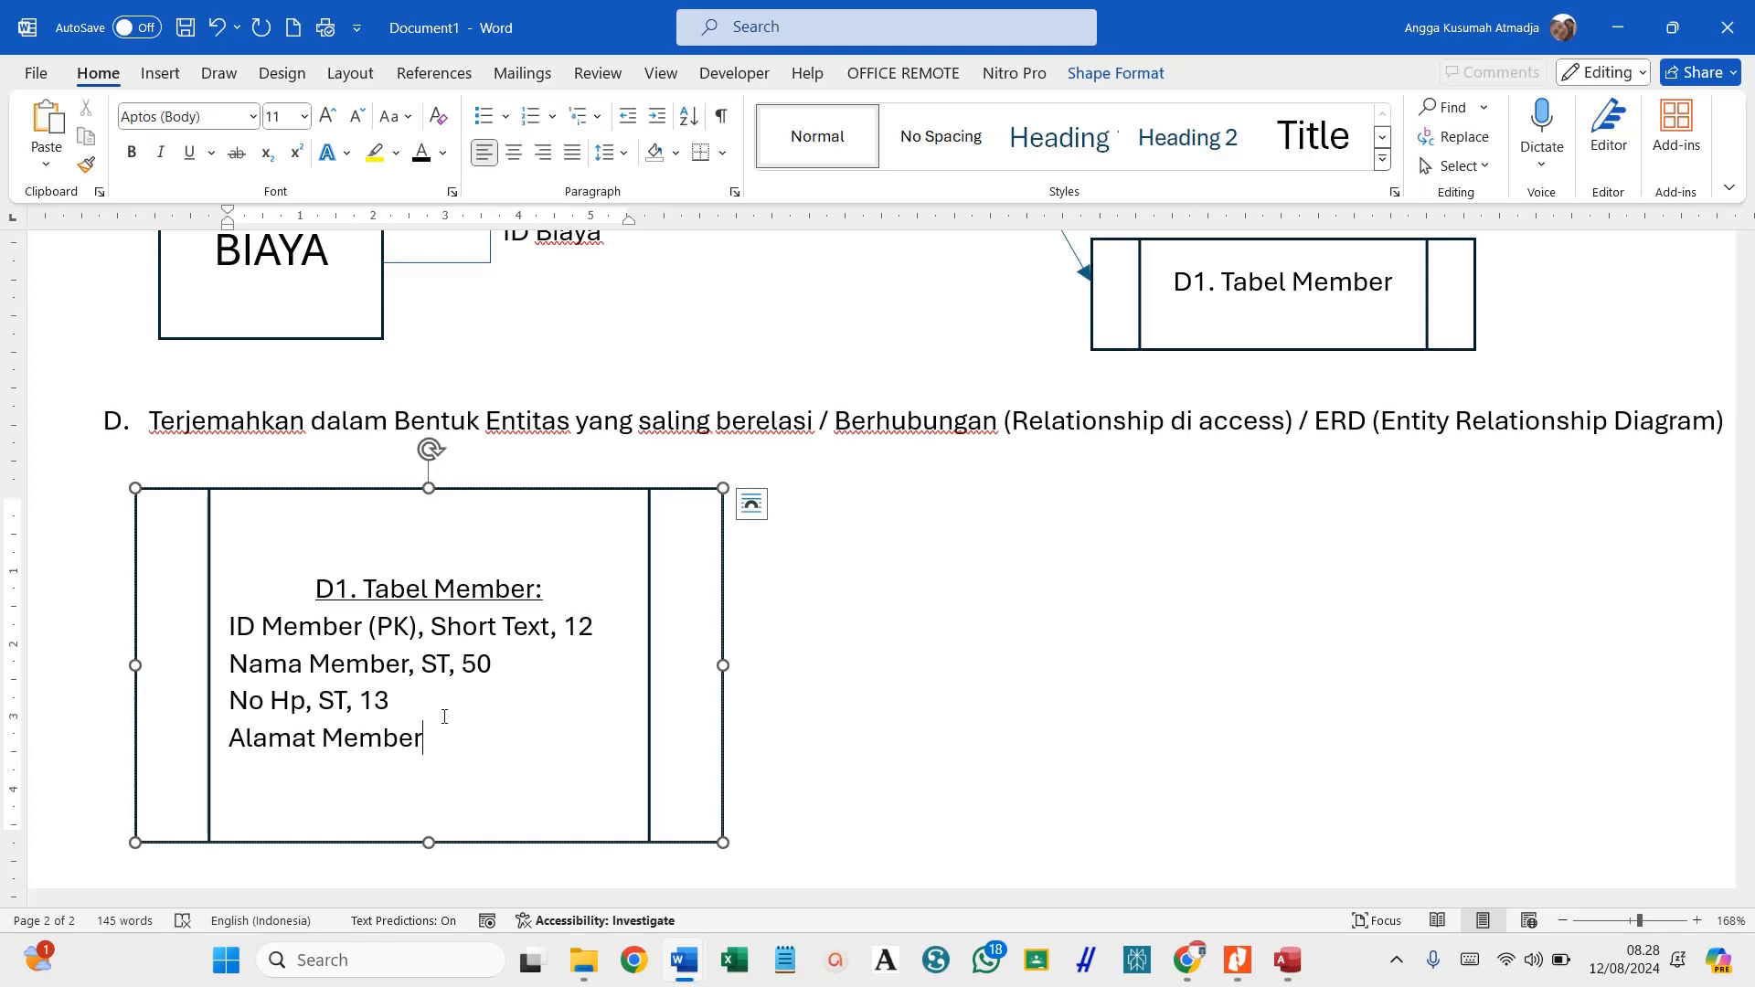
{"action": "type", "text": ", T, 255"}
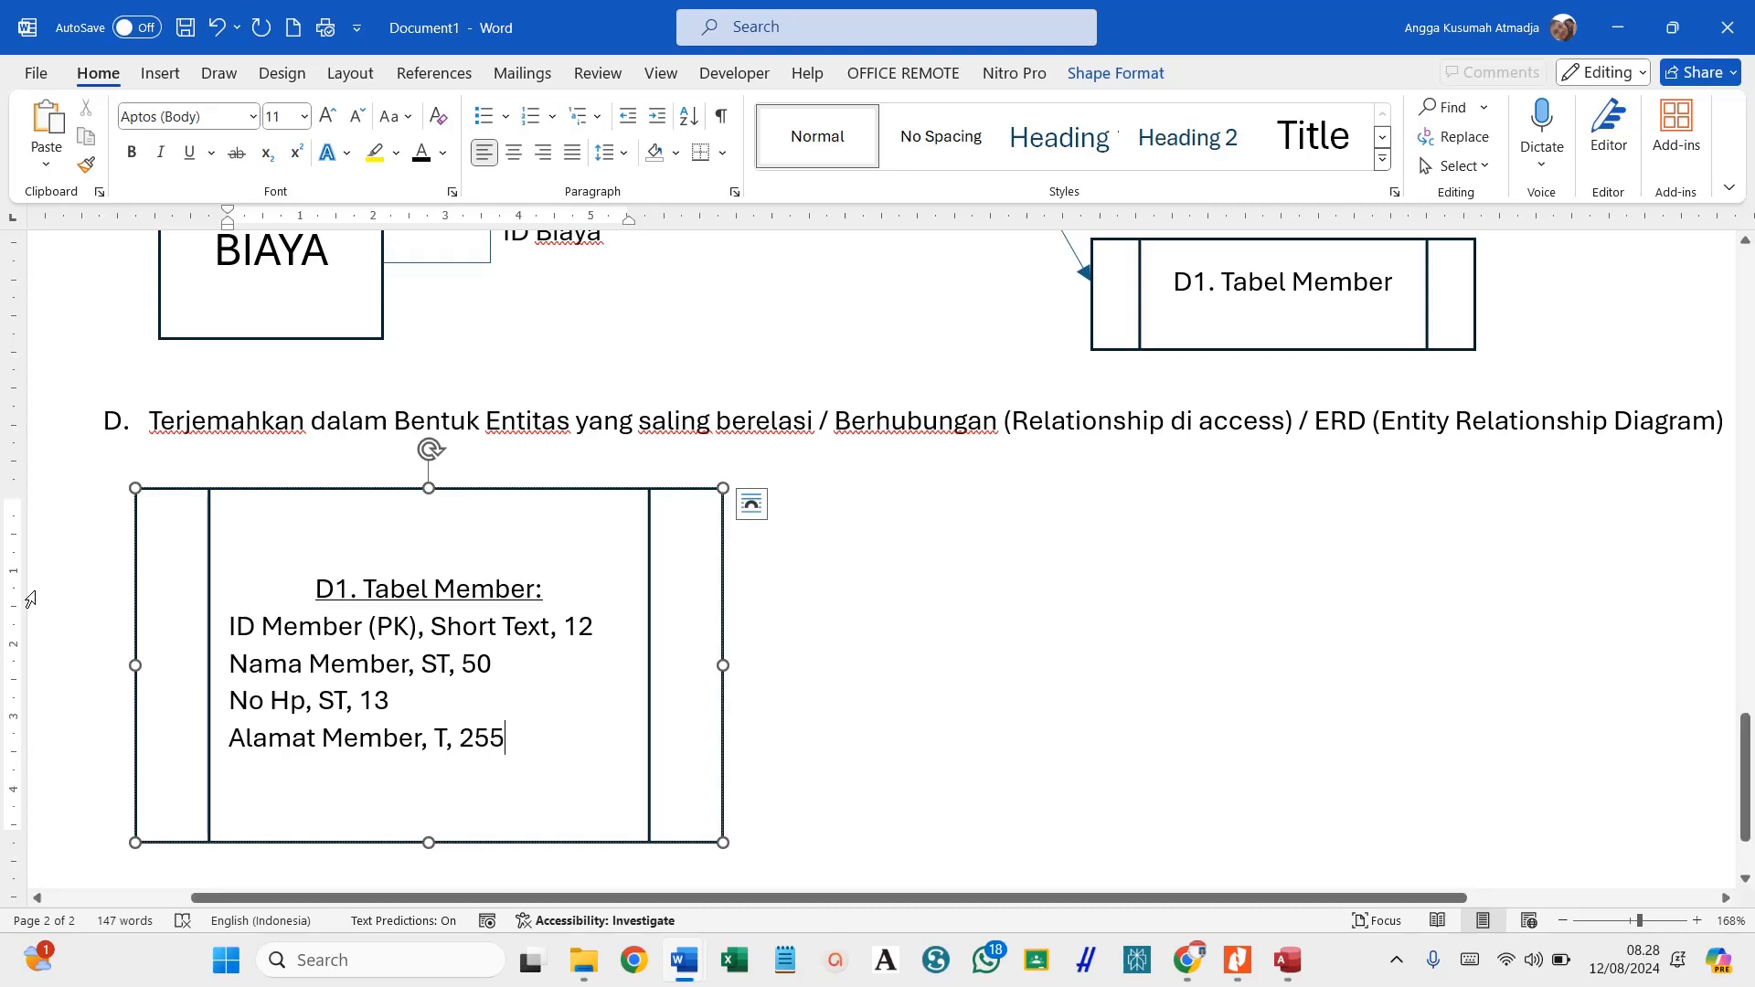
{"action": "key", "text": "Return"}
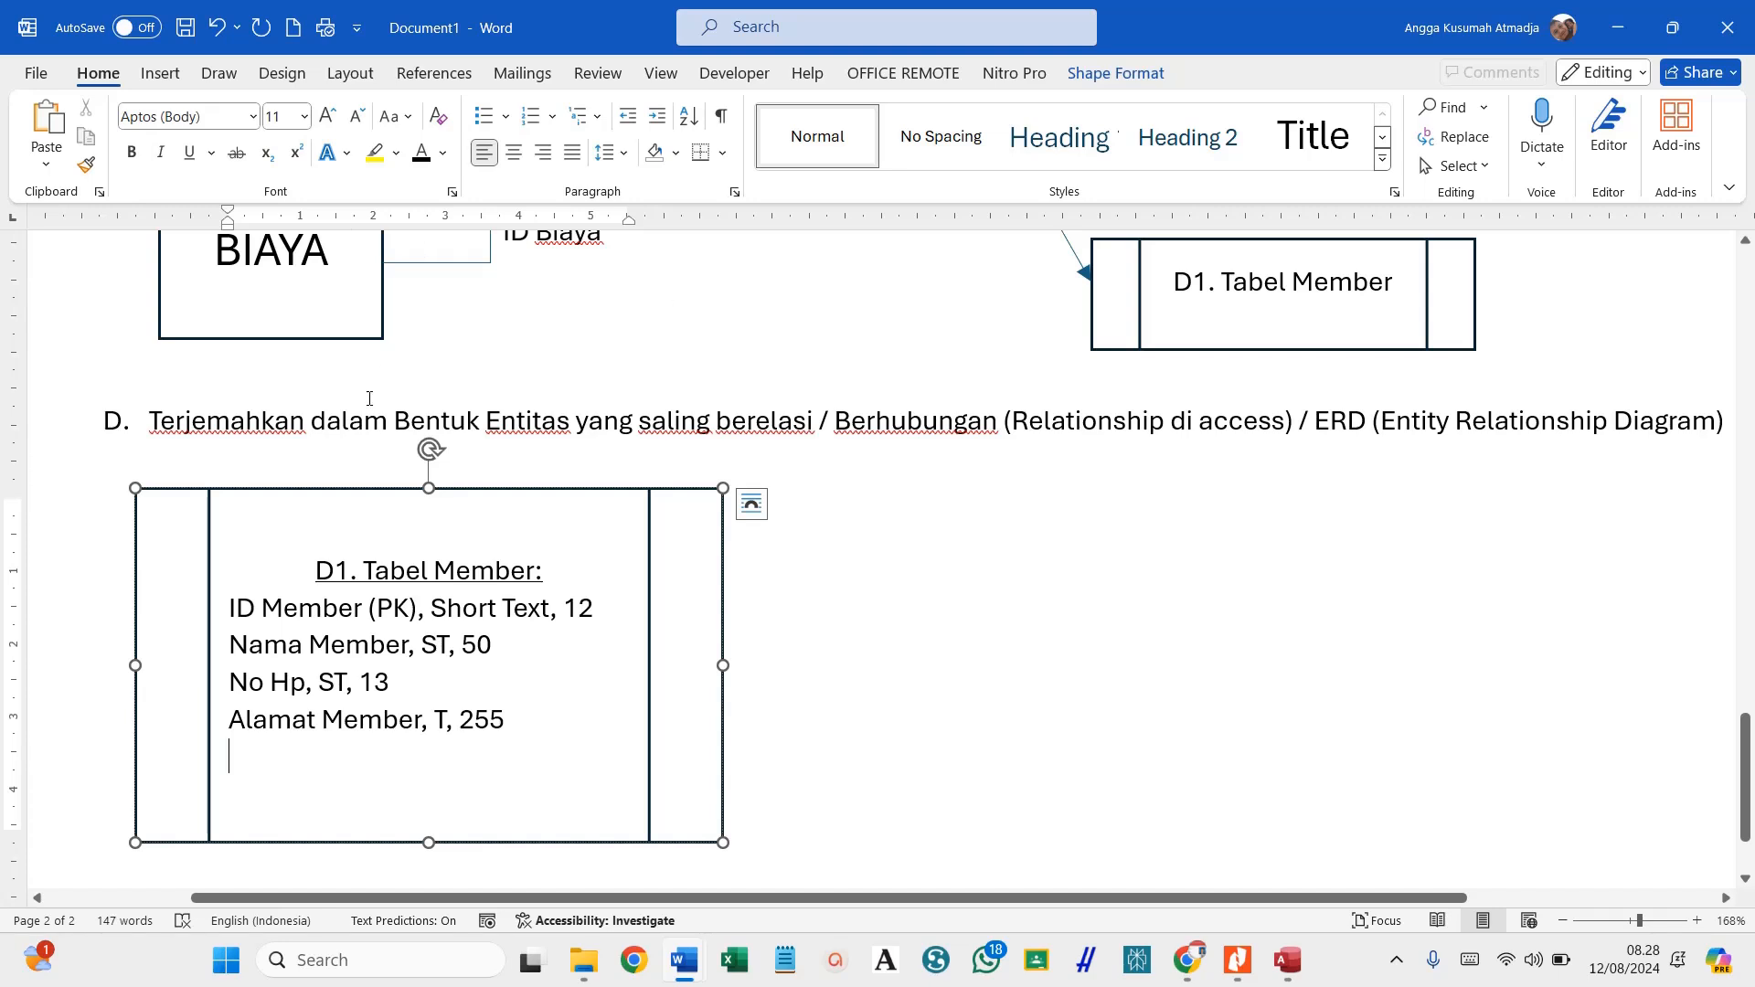
{"action": "left_click", "coordinate": [822, 699]}
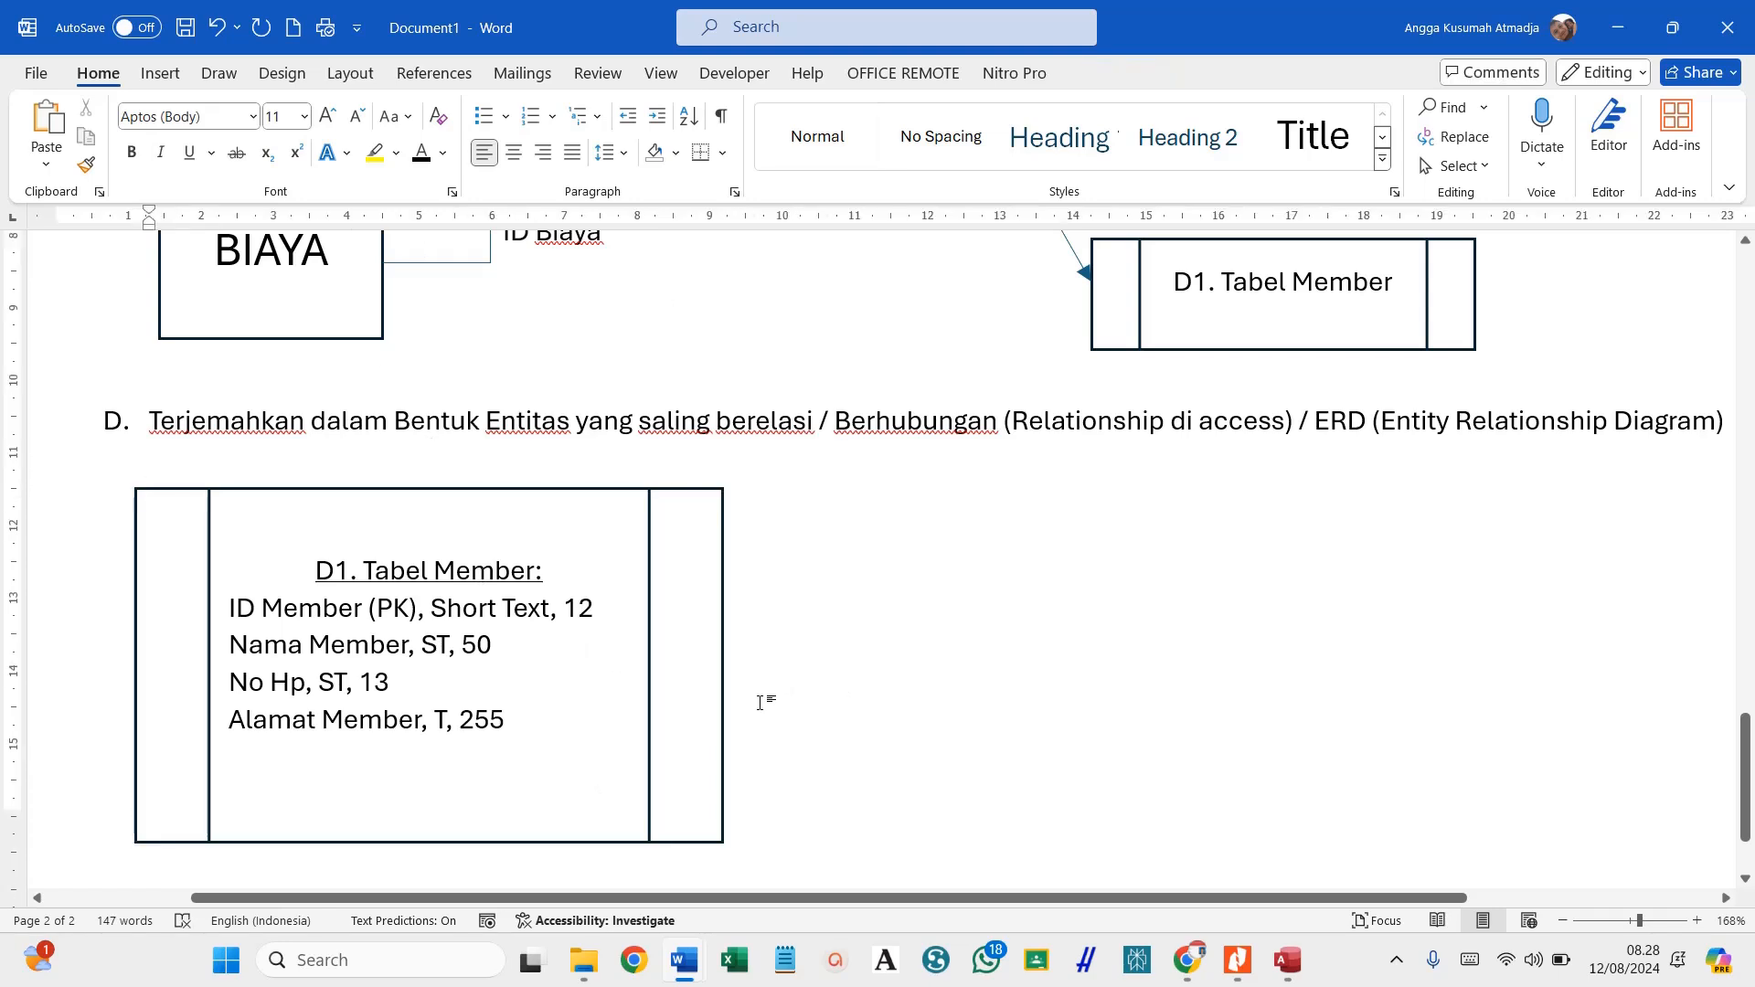
Duplicate the completed D1. Tabel Member entity shape in section D by copying and pasting it.
{"action": "left_click", "coordinate": [711, 839]}
{"action": "right_click", "coordinate": [712, 840]}
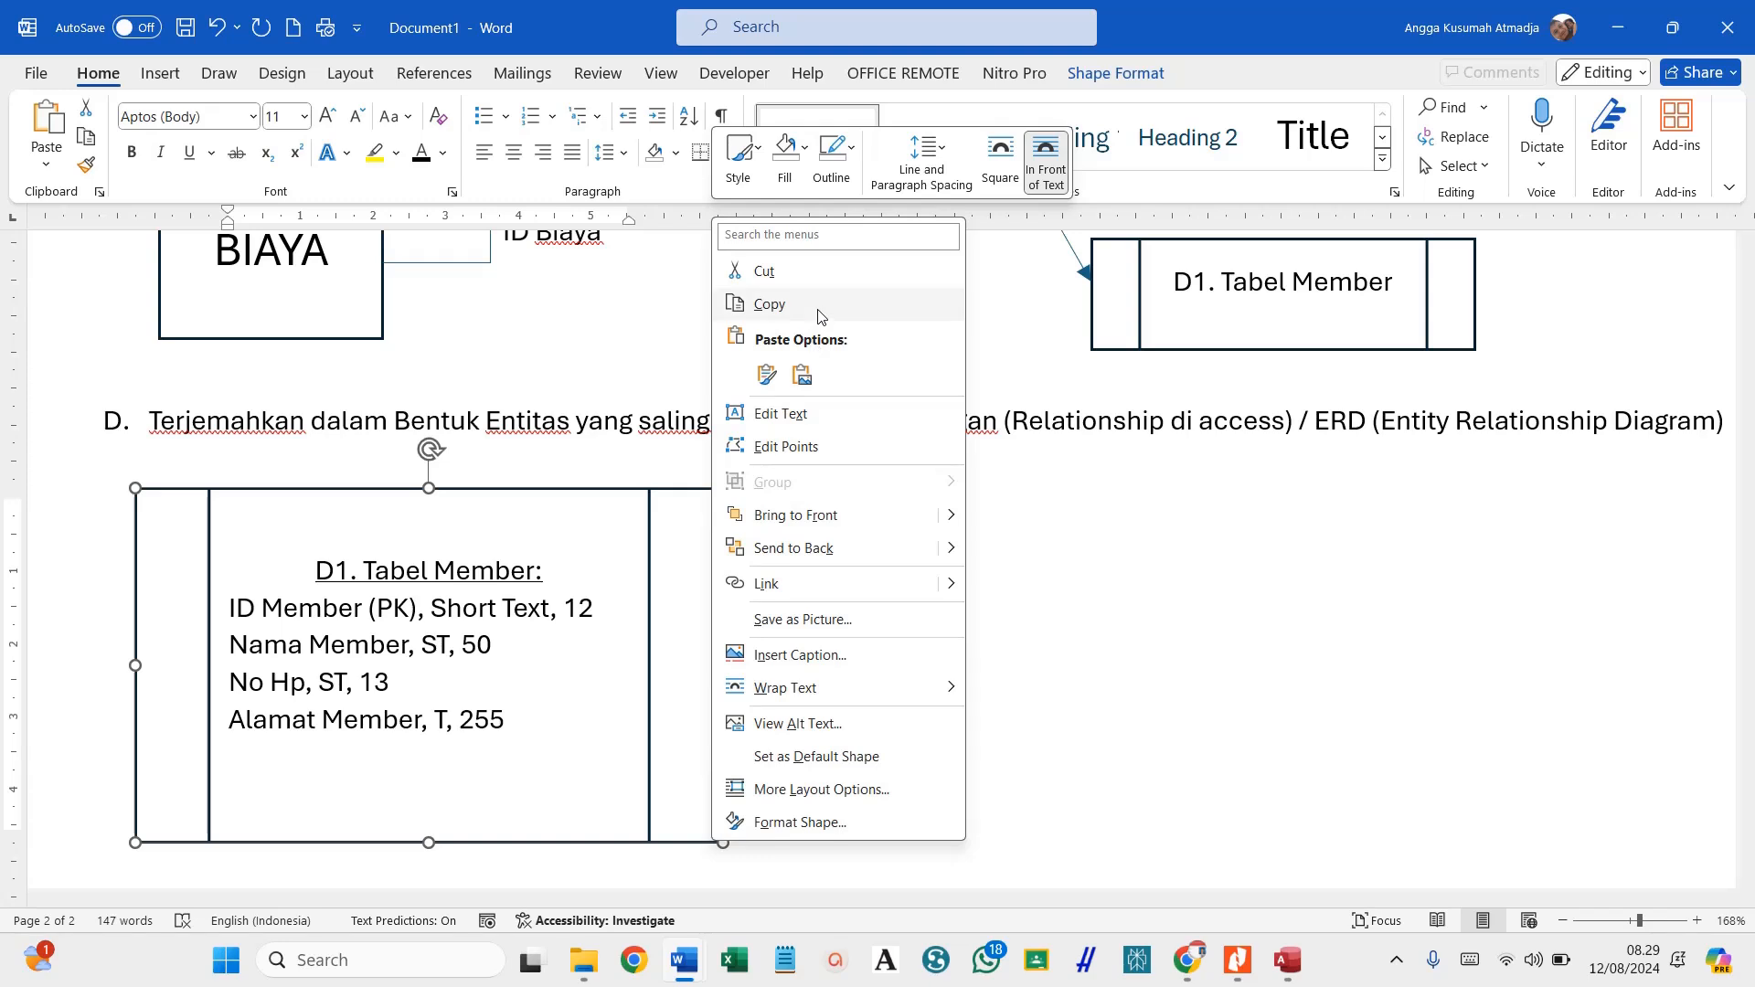
{"action": "left_click", "coordinate": [769, 304]}
{"action": "scroll", "coordinate": [861, 567], "scroll_direction": "down", "scroll_amount": 1}
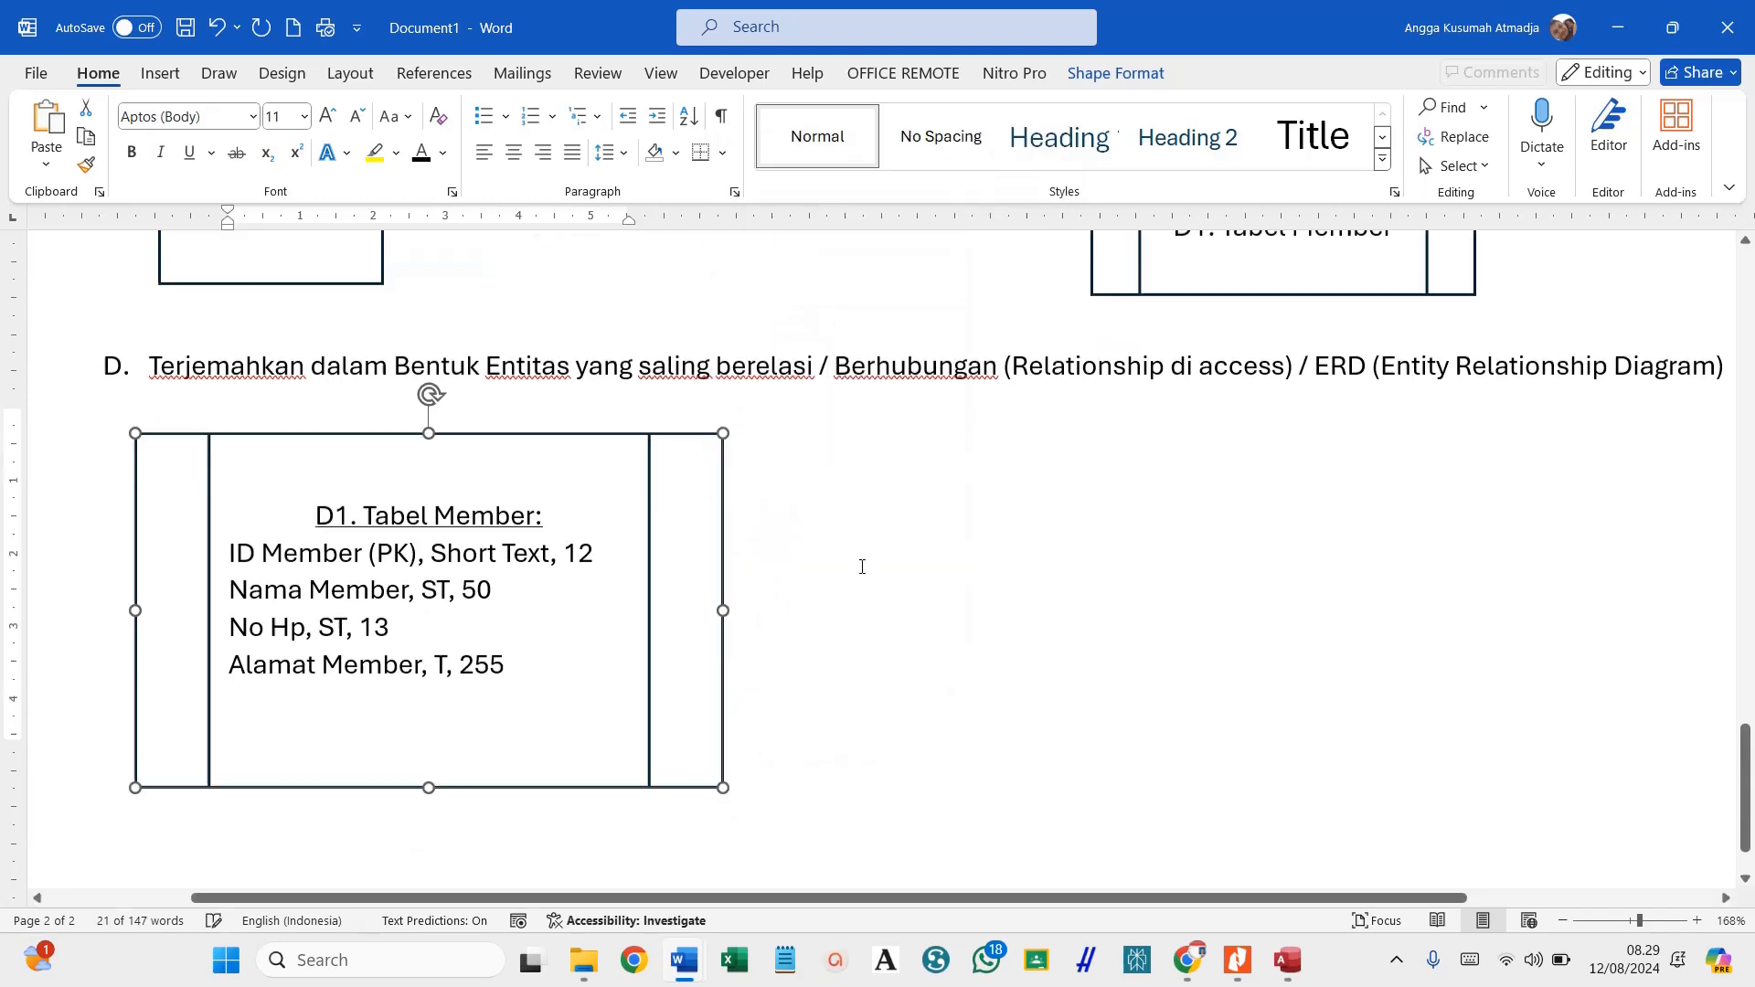
{"action": "right_click", "coordinate": [951, 510]}
{"action": "left_click", "coordinate": [1012, 201]}
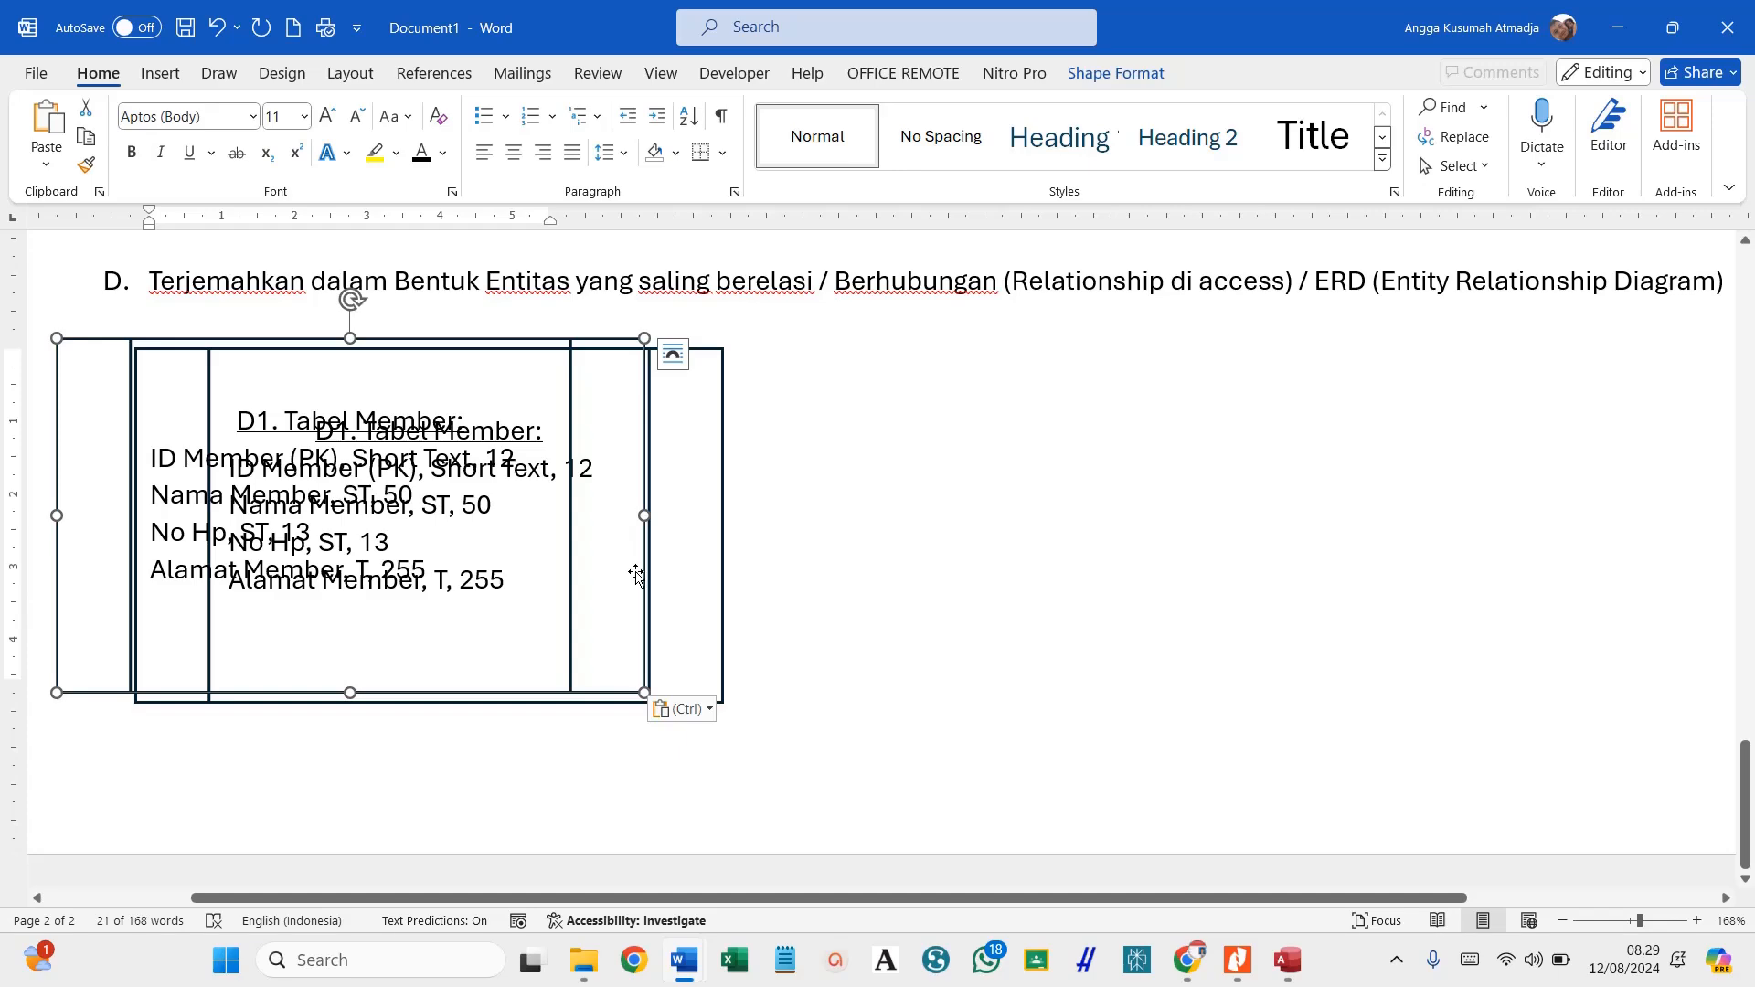
Insert eight blank lines above the section D heading to push it and its entity shapes onto the next page.
{"action": "scroll", "coordinate": [634, 572], "scroll_direction": "down", "scroll_amount": 5}
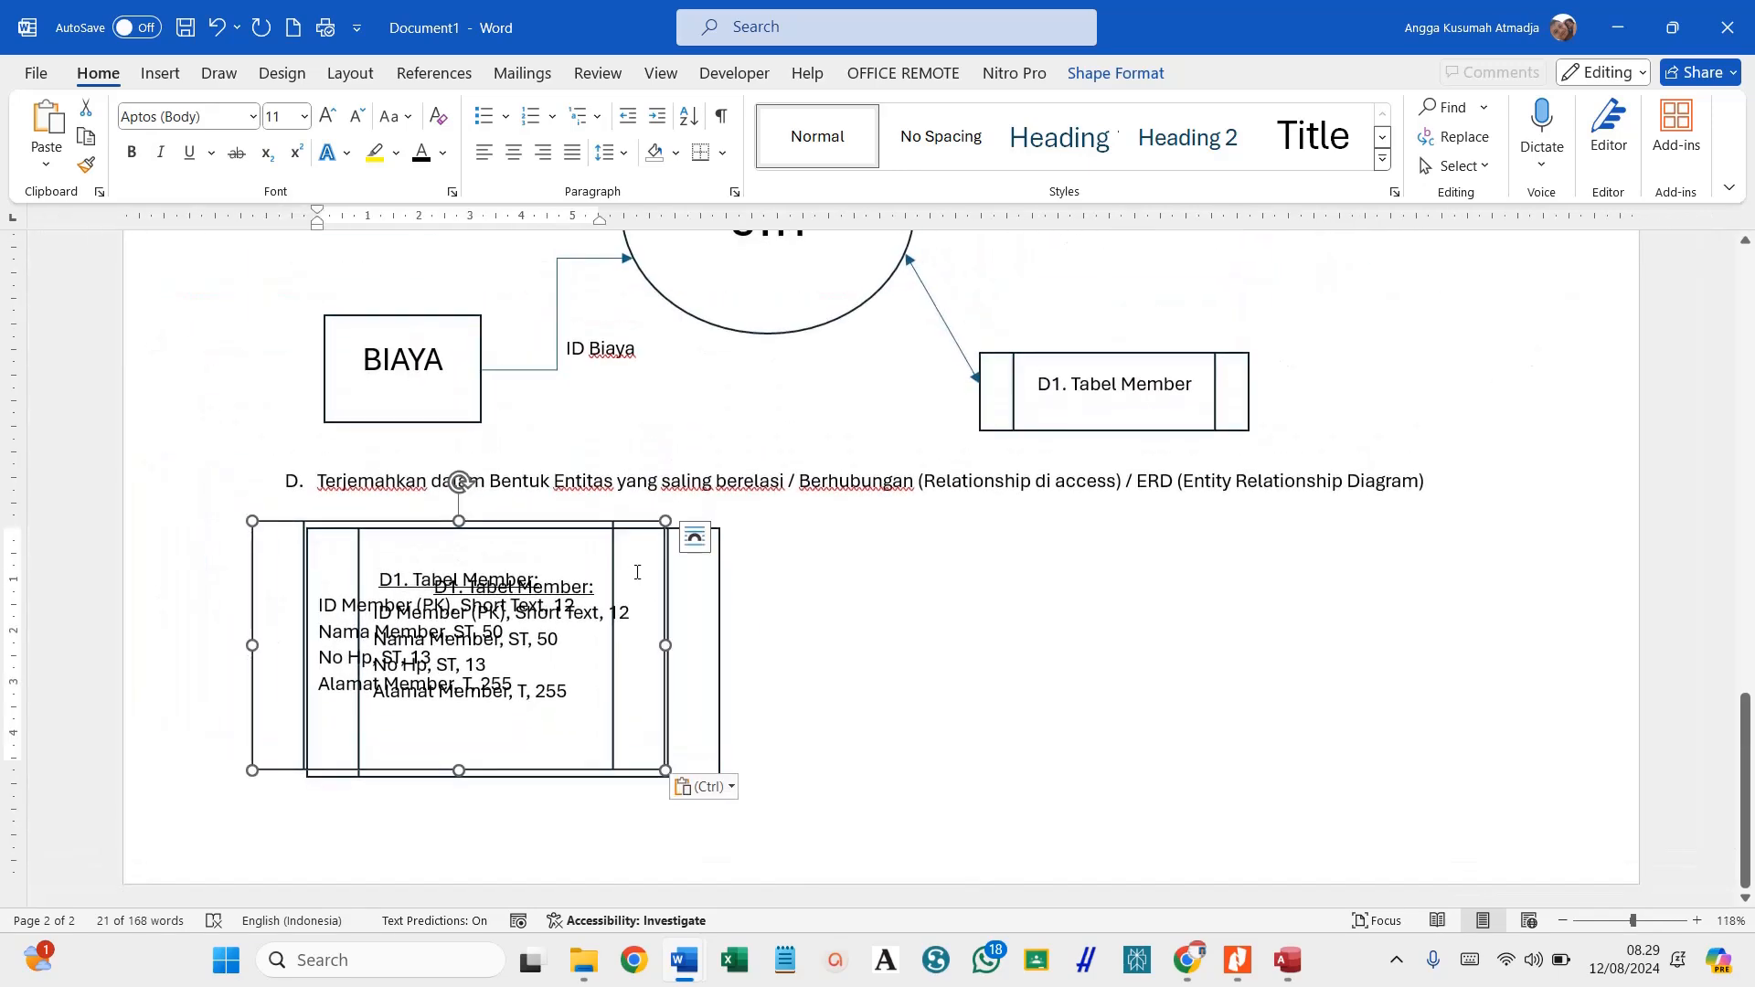
{"action": "scroll", "coordinate": [636, 574], "scroll_direction": "up", "scroll_amount": 3}
{"action": "scroll", "coordinate": [637, 572], "scroll_direction": "down", "scroll_amount": 2}
{"action": "scroll", "coordinate": [637, 572], "scroll_direction": "down", "scroll_amount": 1}
{"action": "left_click", "coordinate": [490, 446]}
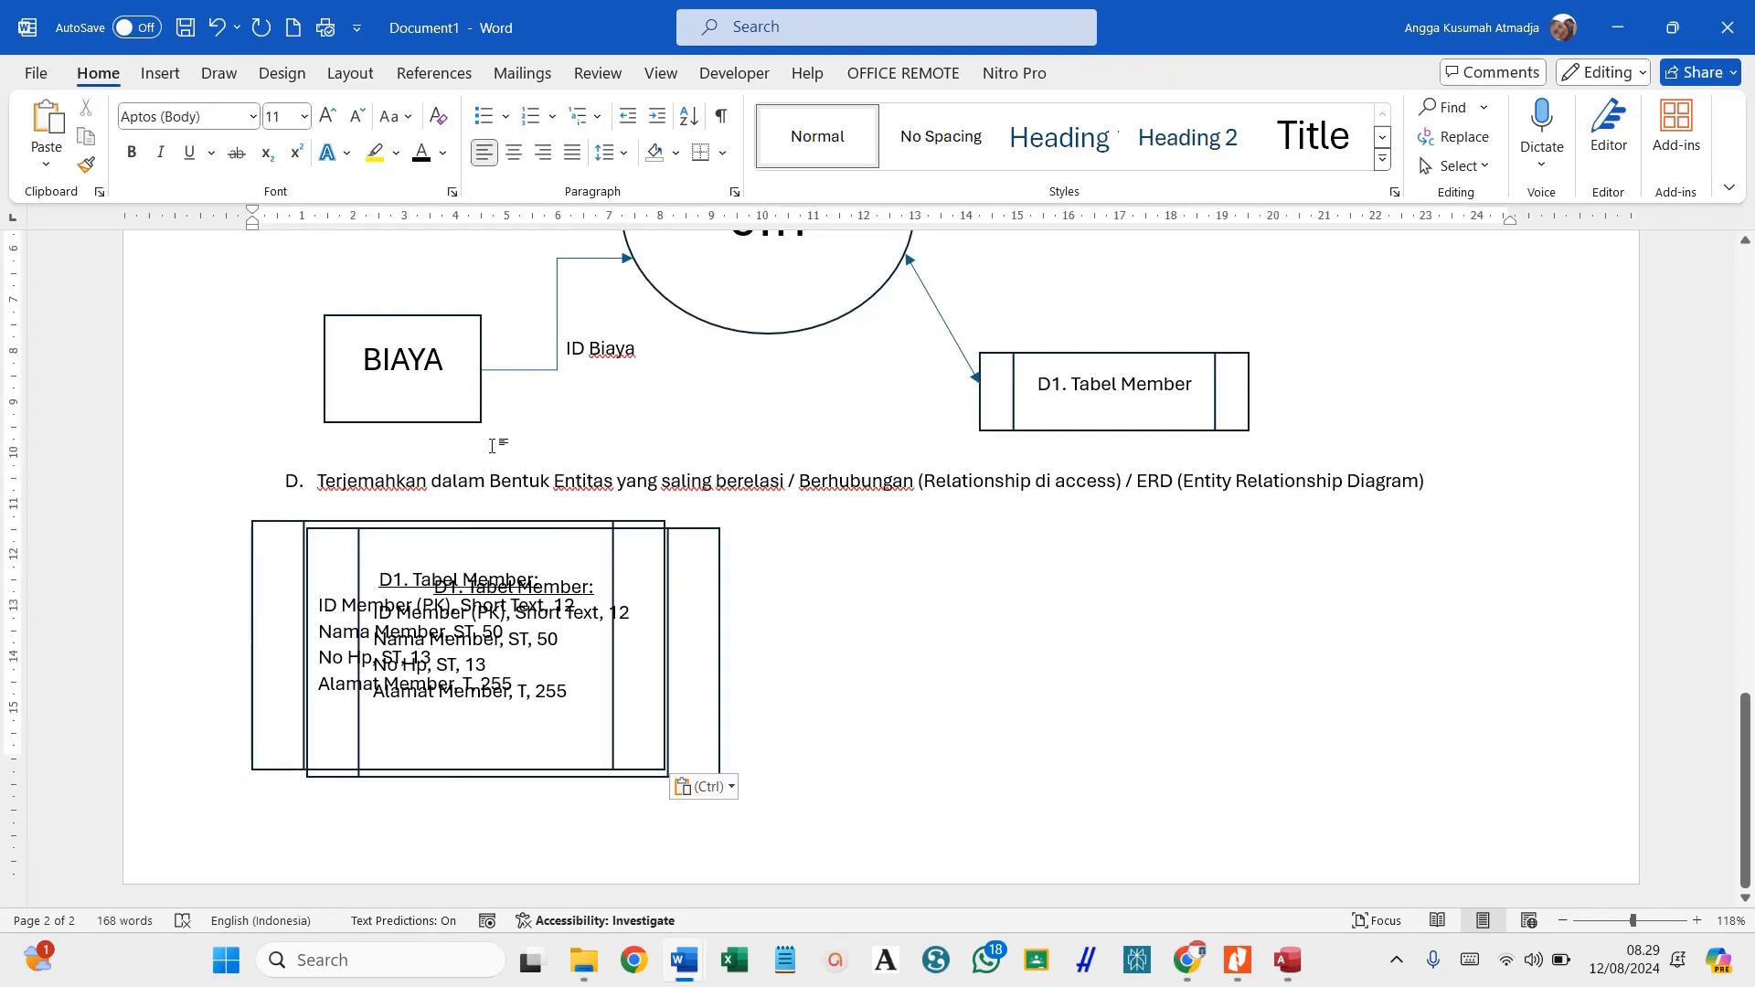
{"action": "key", "text": "Return"}
{"action": "key", "text": "Return"}
{"action": "key", "text": "Return"}
{"action": "key", "text": "Return"}
{"action": "key", "text": "Return"}
{"action": "key", "text": "Return"}
{"action": "key", "text": "Return"}
{"action": "key", "text": "Return"}
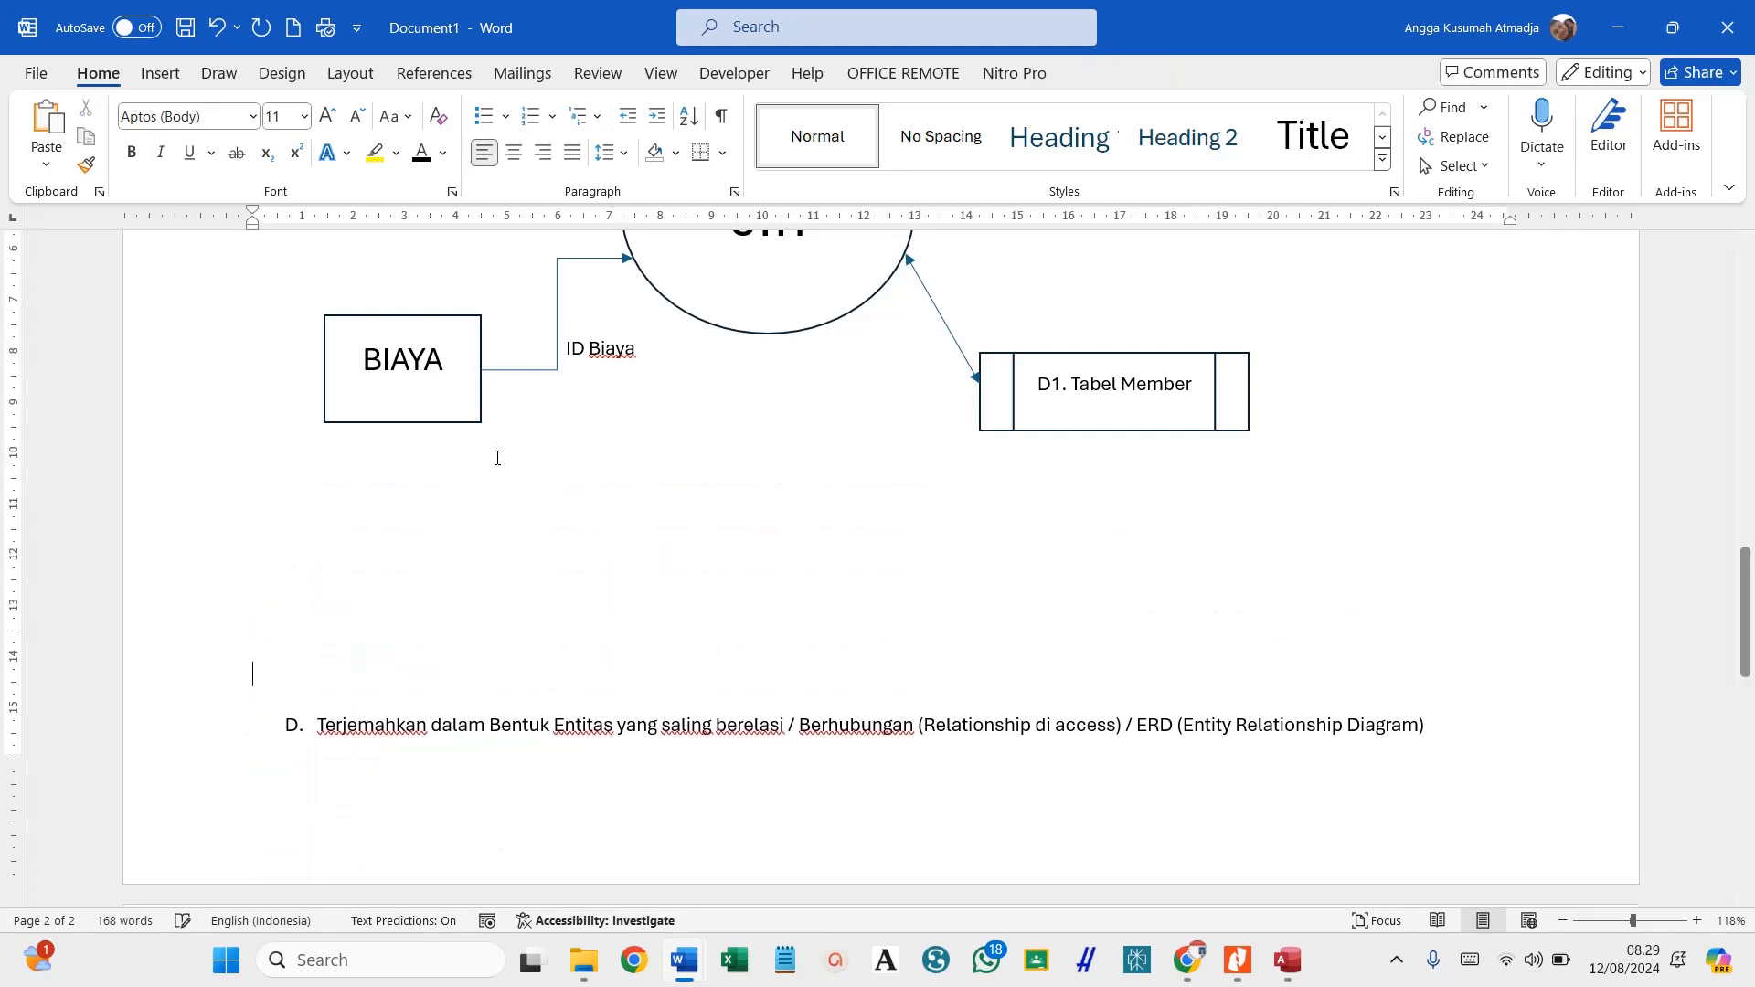
Move the duplicated entity shape directly below the original D1. Tabel Member shape, aligned with its left edge.
{"action": "scroll", "coordinate": [497, 457], "scroll_direction": "down", "scroll_amount": 12}
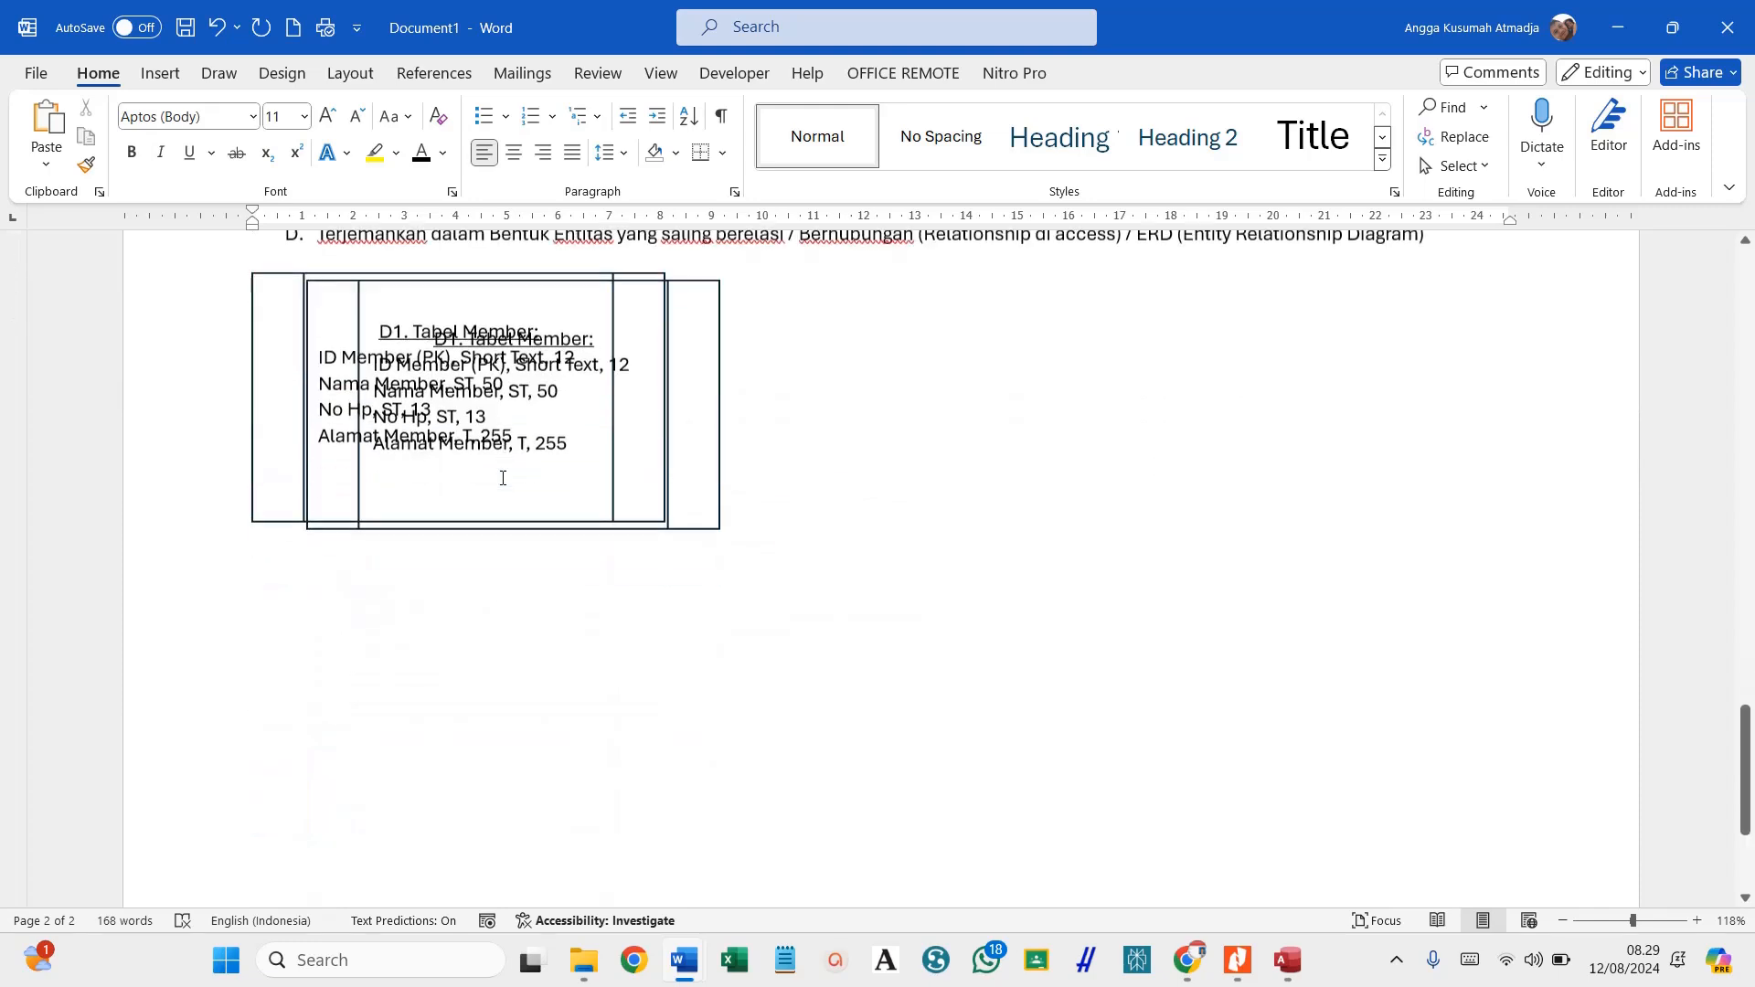
{"action": "scroll", "coordinate": [482, 470], "scroll_direction": "up", "scroll_amount": 2}
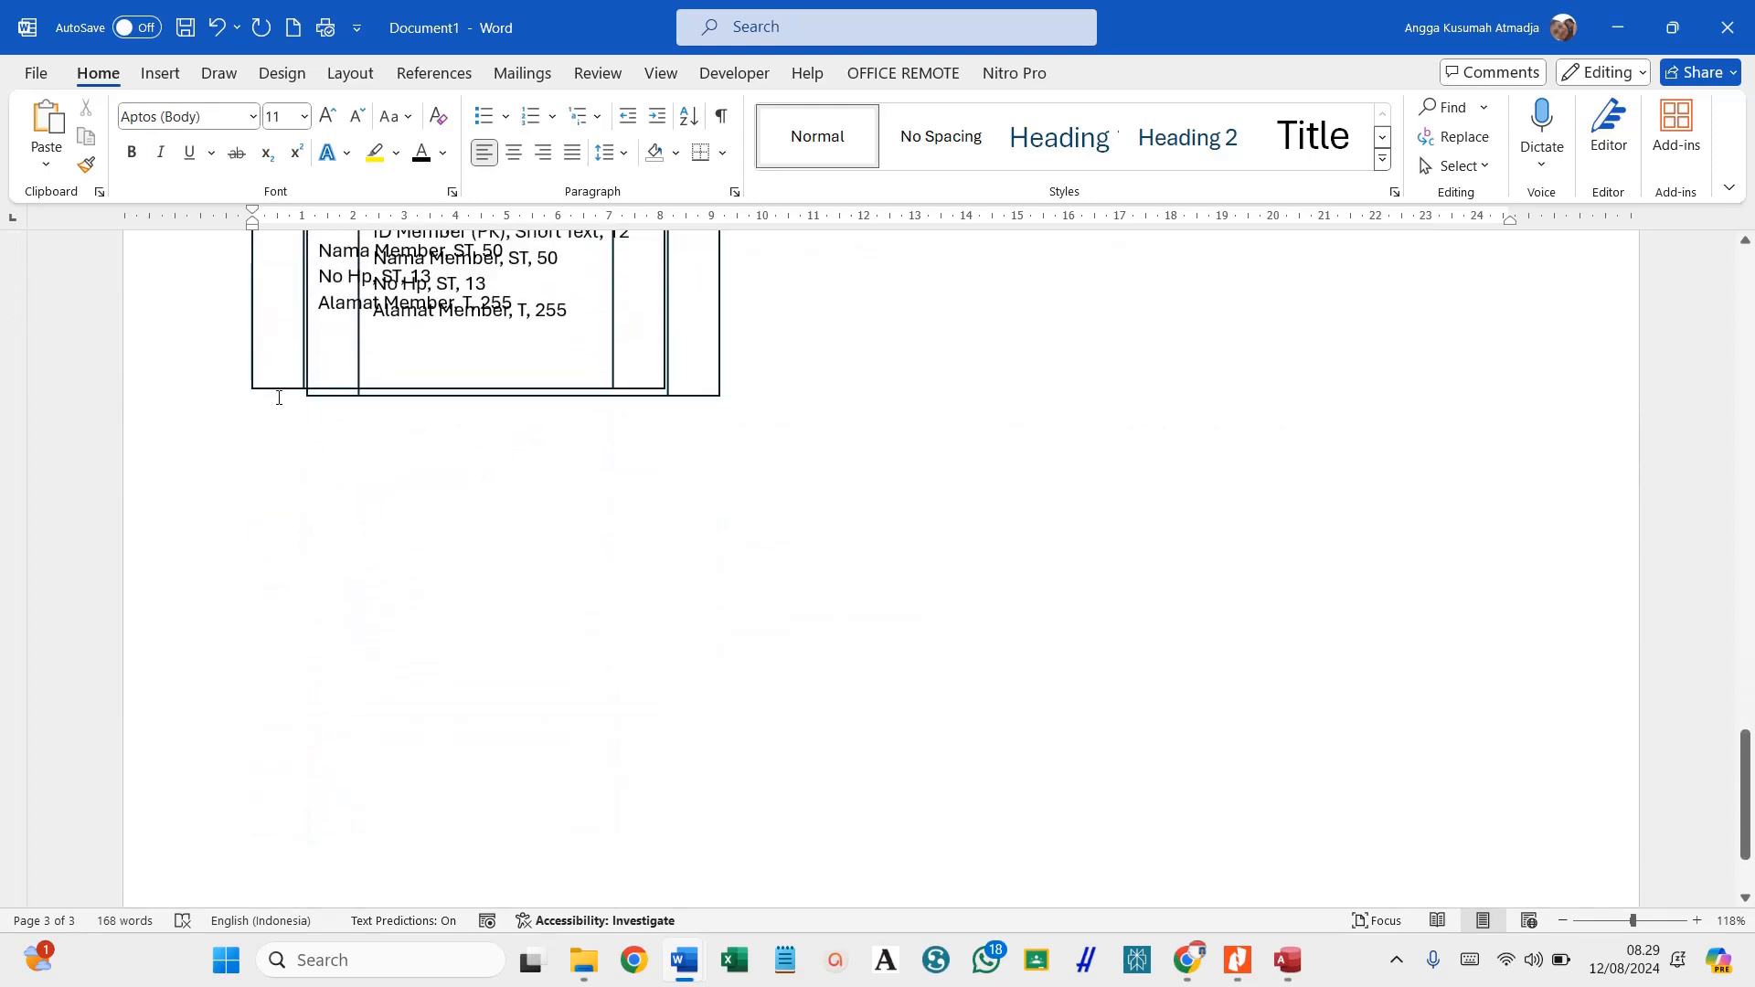
{"action": "left_click_drag", "start_coordinate": [279, 384], "coordinate": [330, 712]}
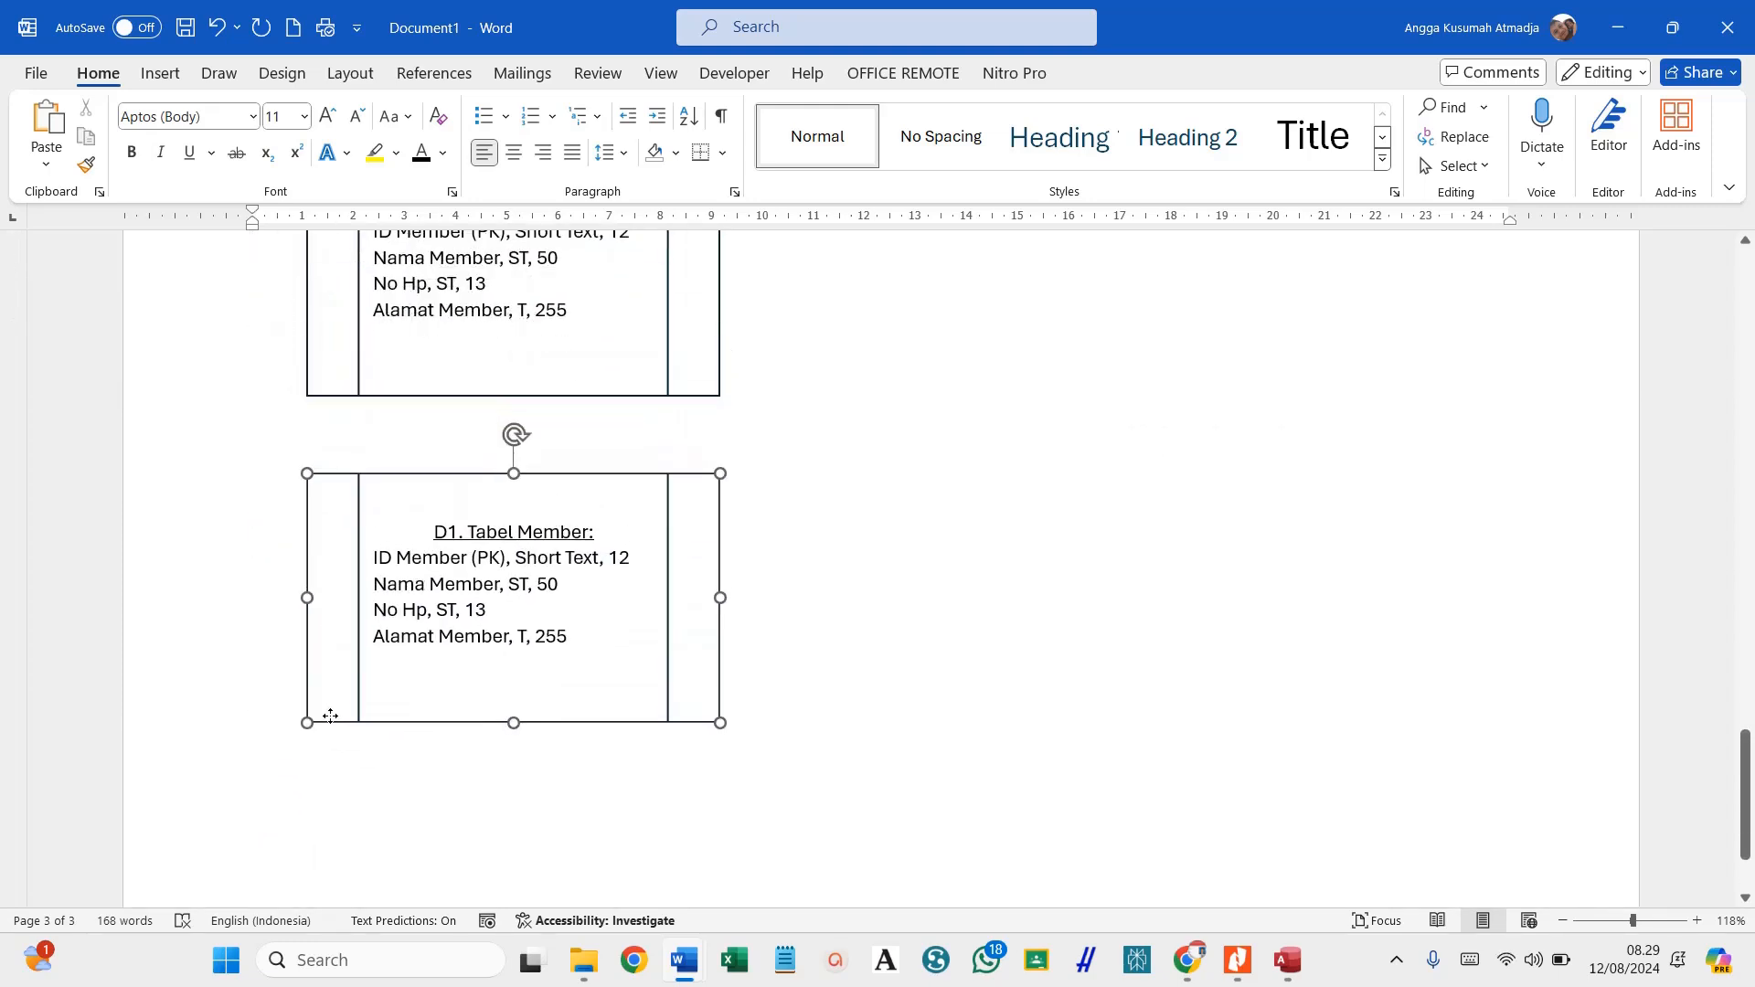
{"action": "scroll", "coordinate": [337, 709], "scroll_direction": "up", "scroll_amount": 3}
{"action": "scroll", "coordinate": [479, 665], "scroll_direction": "down", "scroll_amount": 2}
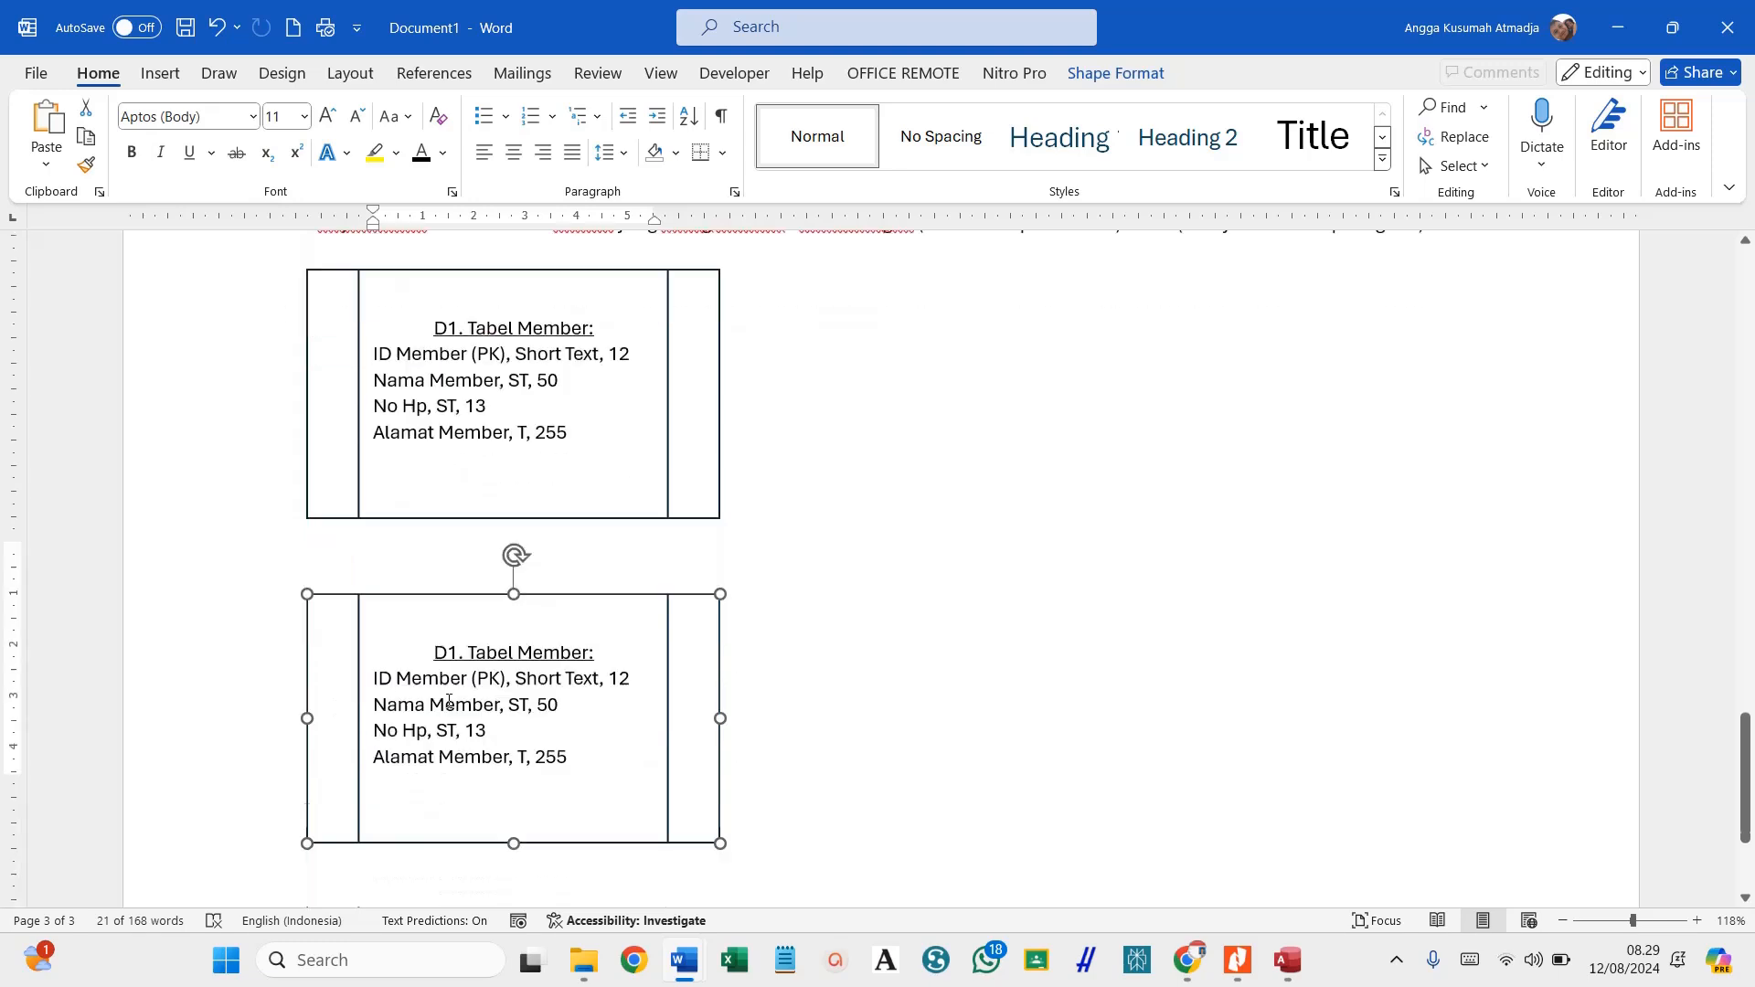
Retitle the duplicated entity shape below D1. Tabel Member as "D2. Tabel Admin:".
{"action": "double_click", "coordinate": [443, 622]}
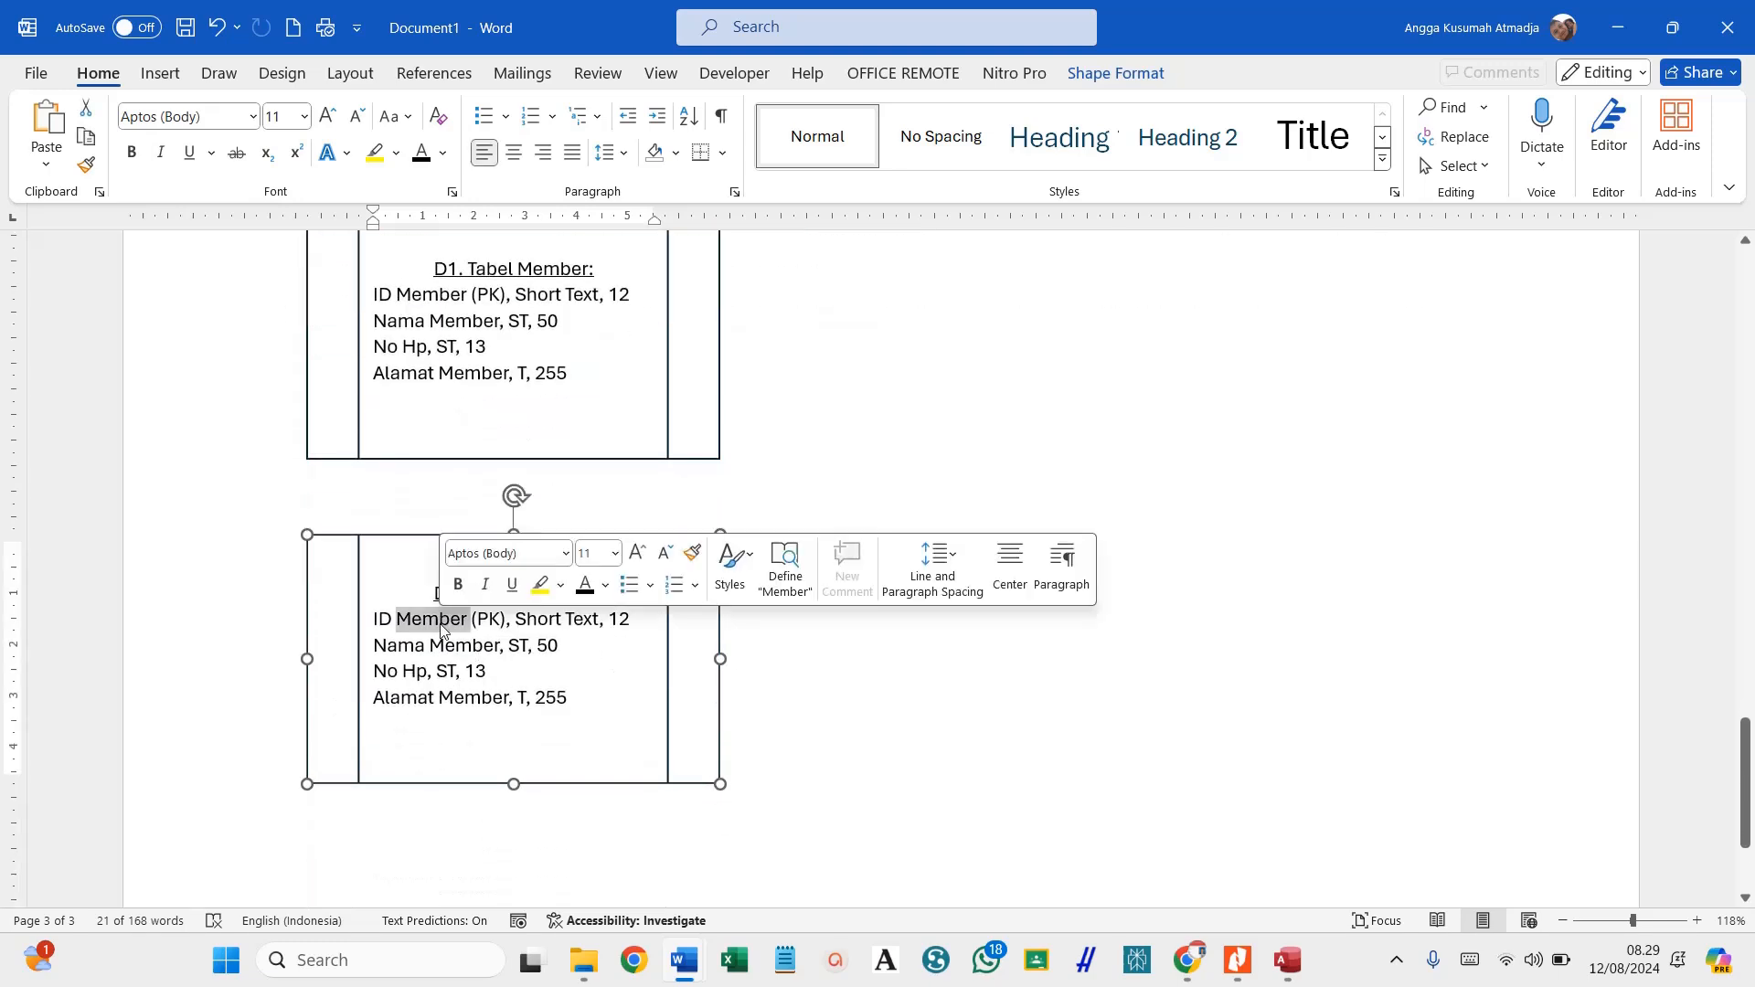
{"action": "left_click", "coordinate": [498, 669]}
{"action": "double_click", "coordinate": [560, 592]}
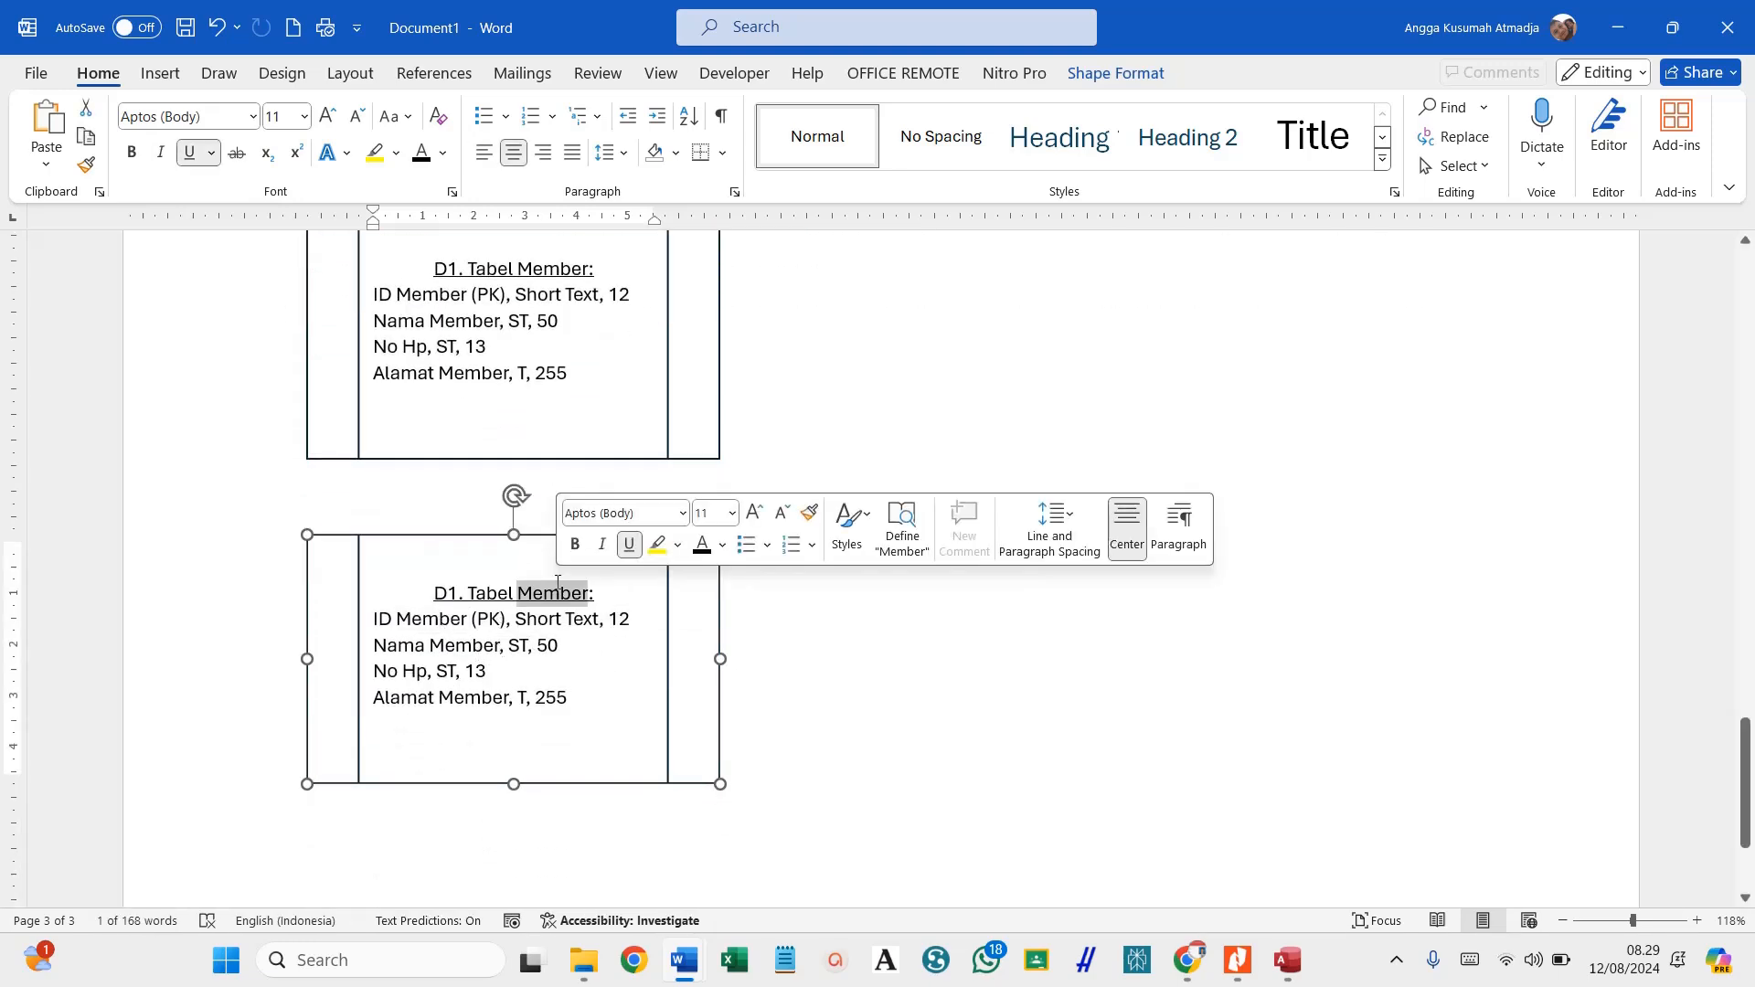
{"action": "type", "text": "A"}
{"action": "type", "text": "dmin"}
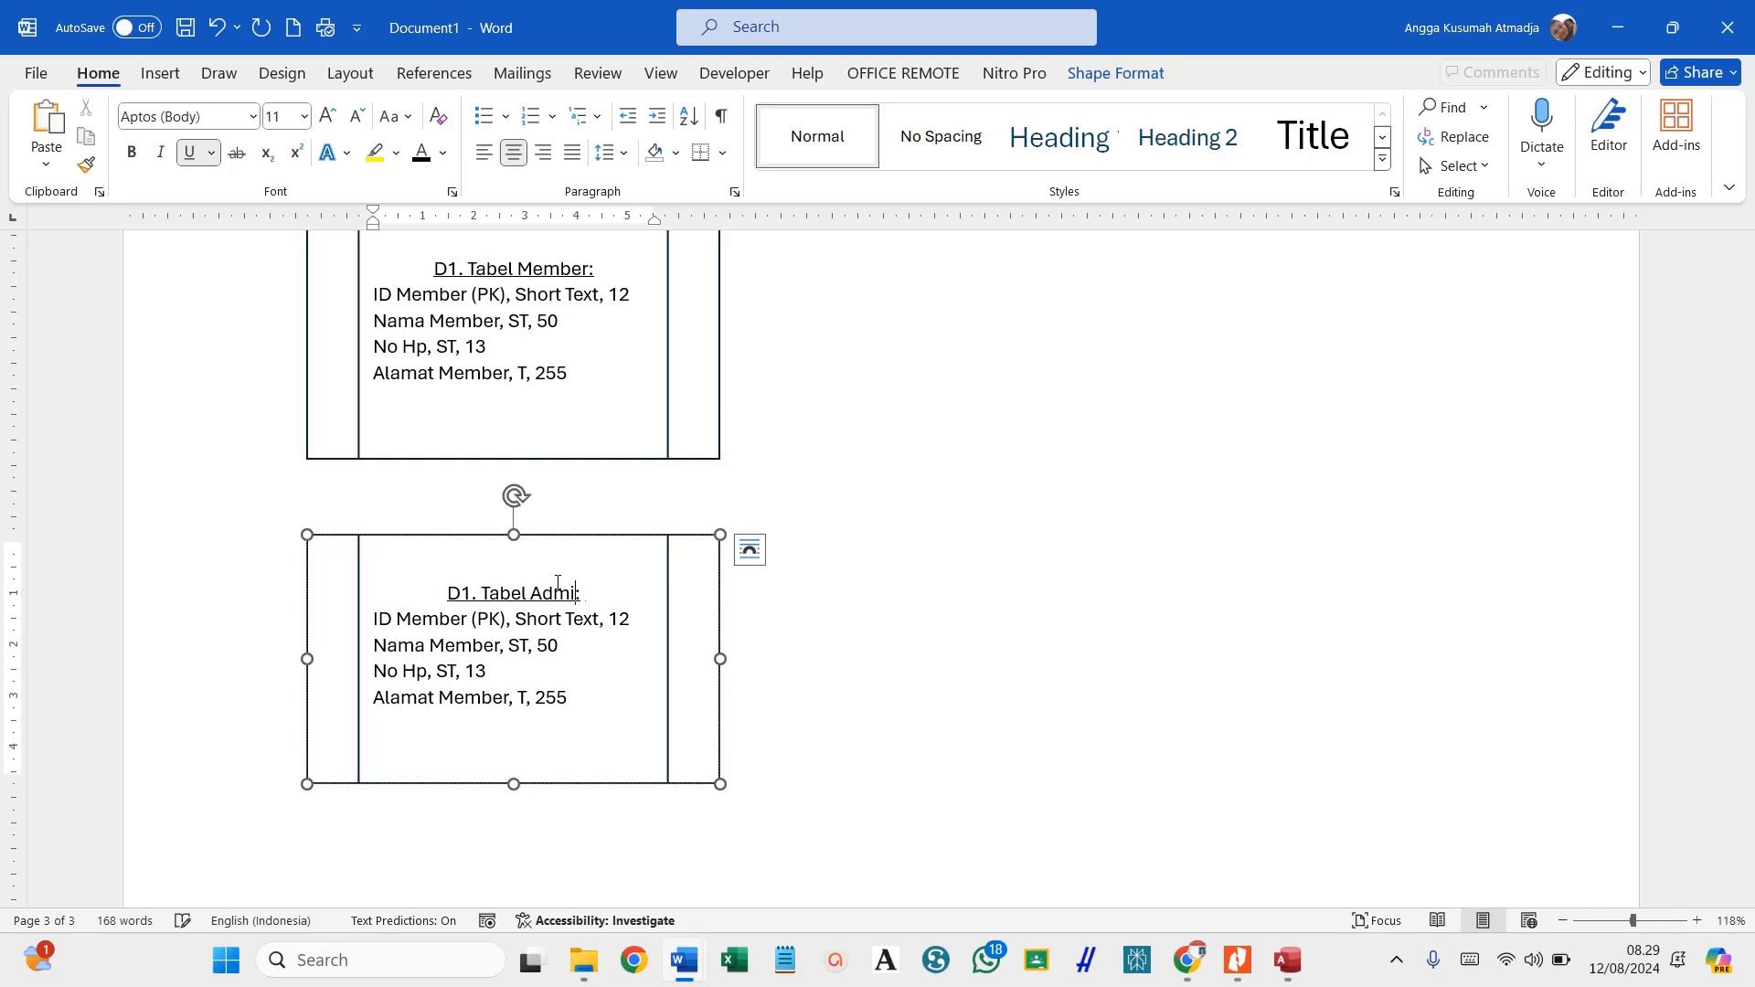
{"action": "left_click_drag", "start_coordinate": [467, 592], "coordinate": [457, 592]}
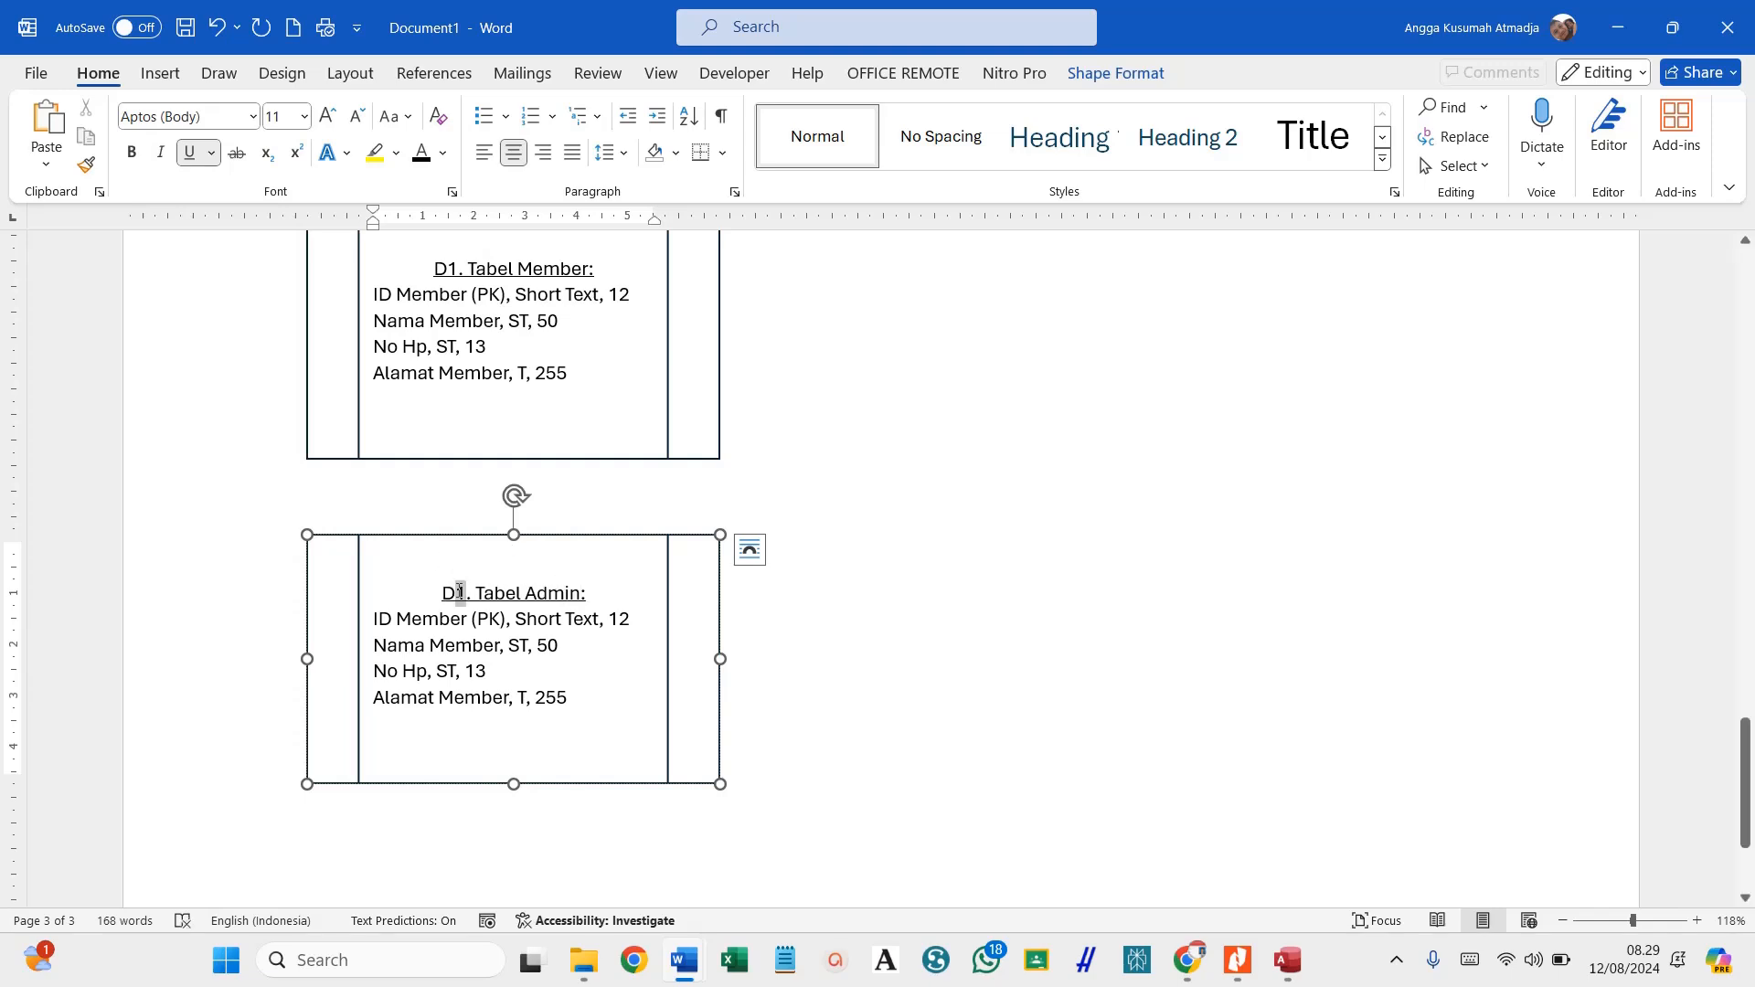
{"action": "type", "text": "2"}
Rename the first two fields of D2. Tabel Admin as "ID Admin" and "Nama Admin", keeping their types and lengths.
{"action": "double_click", "coordinate": [431, 620]}
{"action": "type", "text": "Admin"}
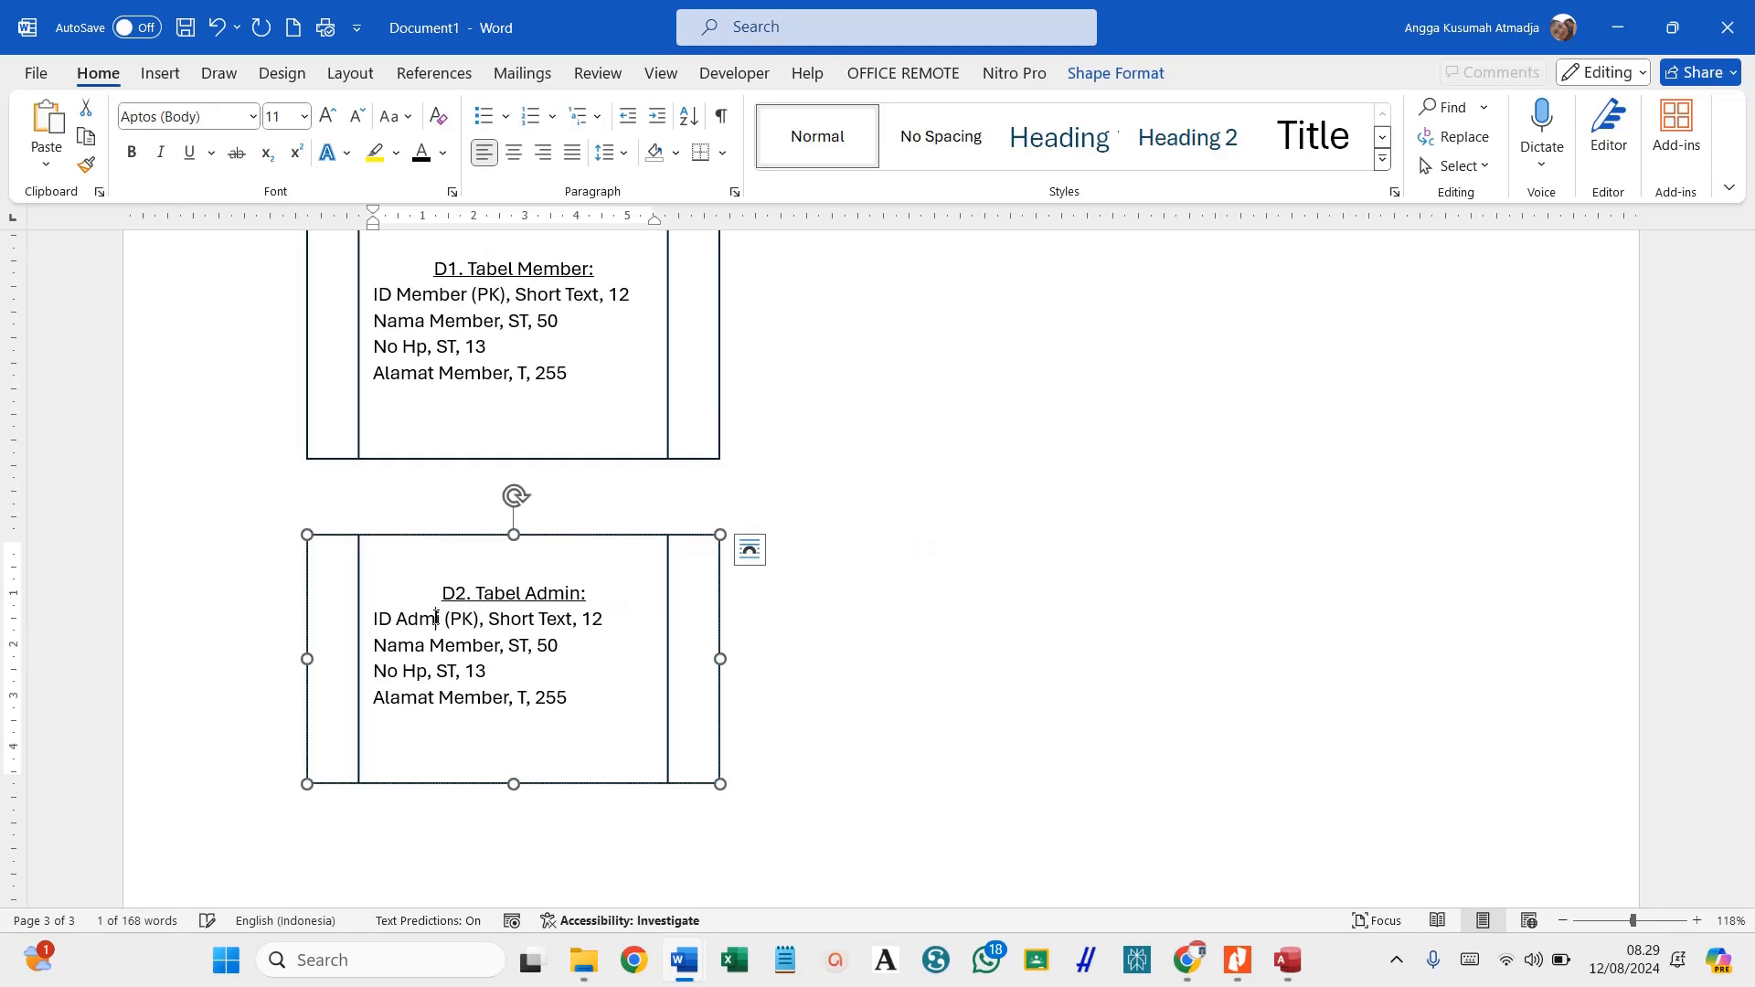
{"action": "double_click", "coordinate": [448, 645]}
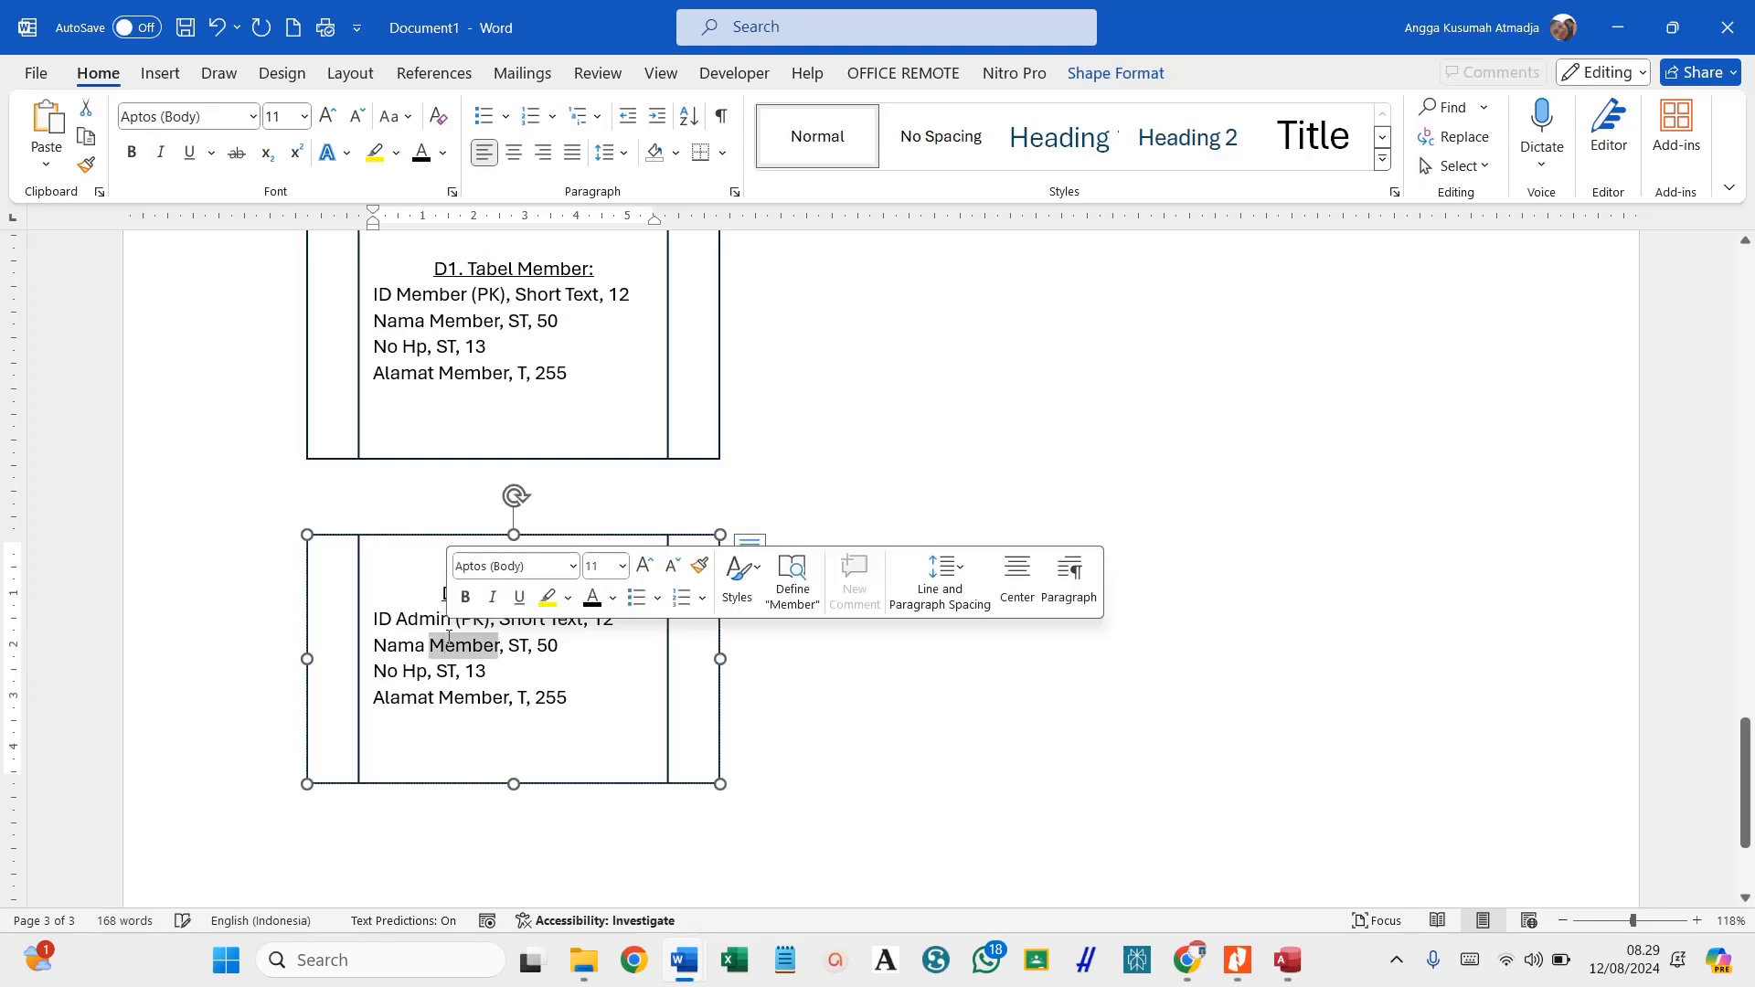
{"action": "type", "text": "Admin"}
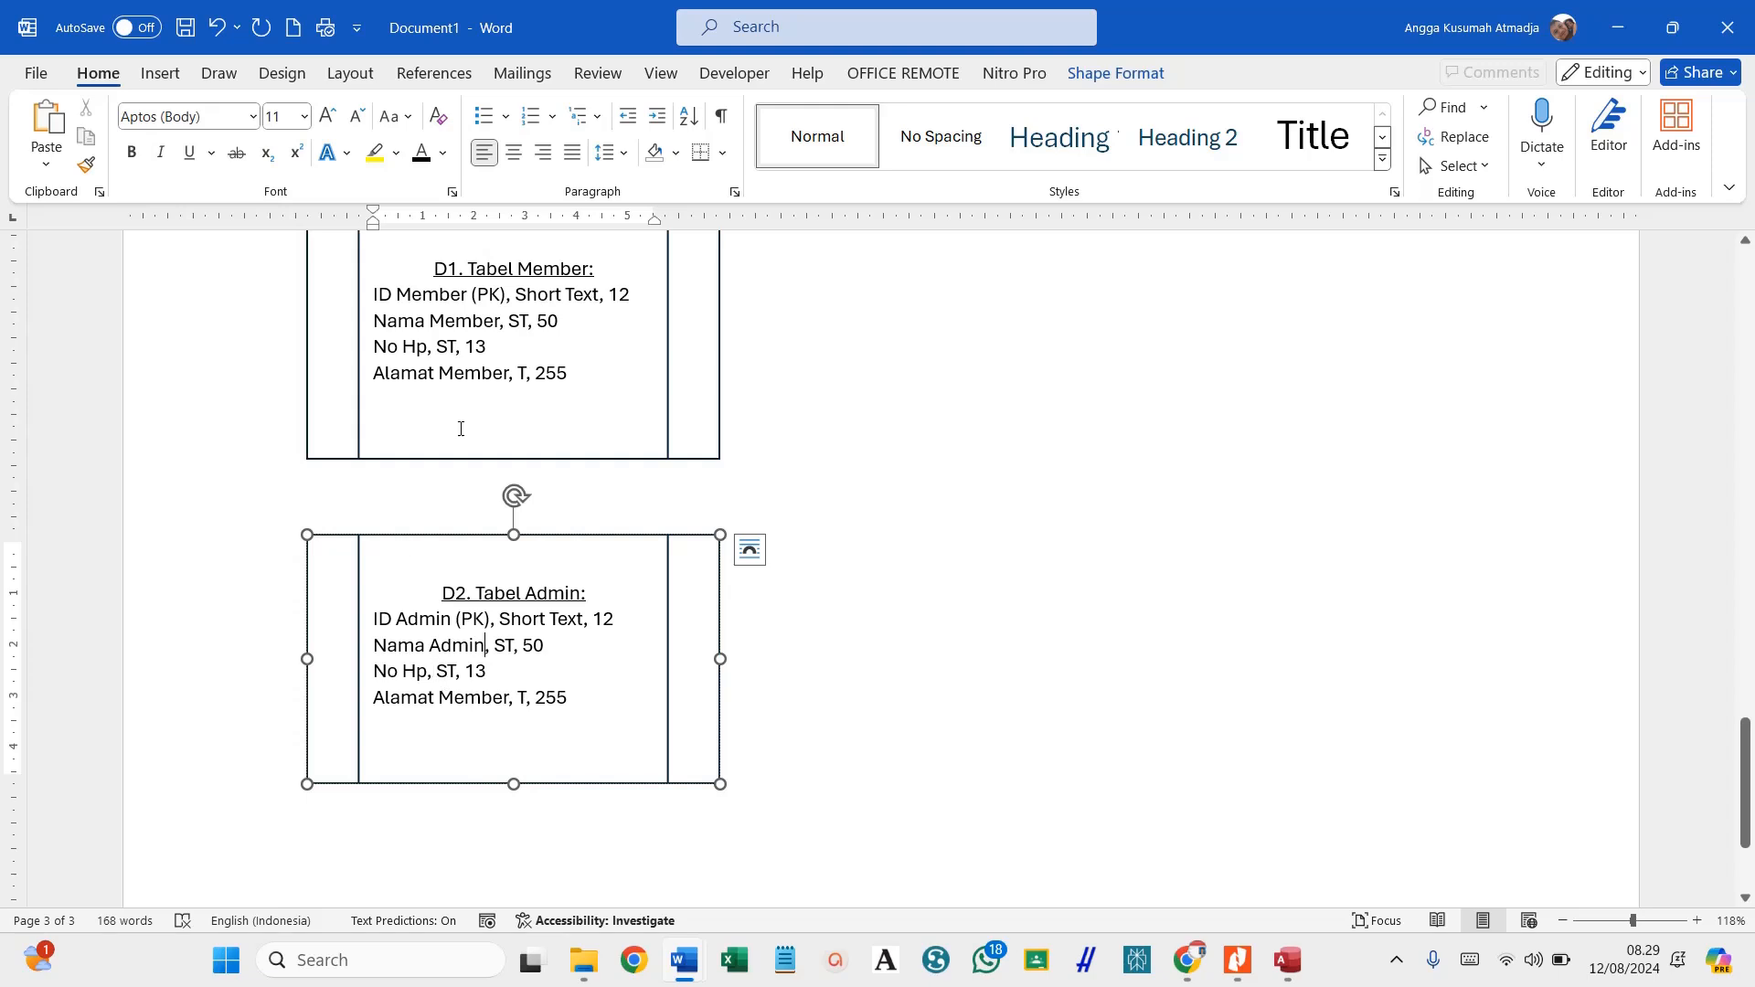
Extend the No Hp field name to "No Hp Member" in D1. Tabel Member and "No Hp Admin" in D2. Tabel Admin.
{"action": "left_click", "coordinate": [426, 347]}
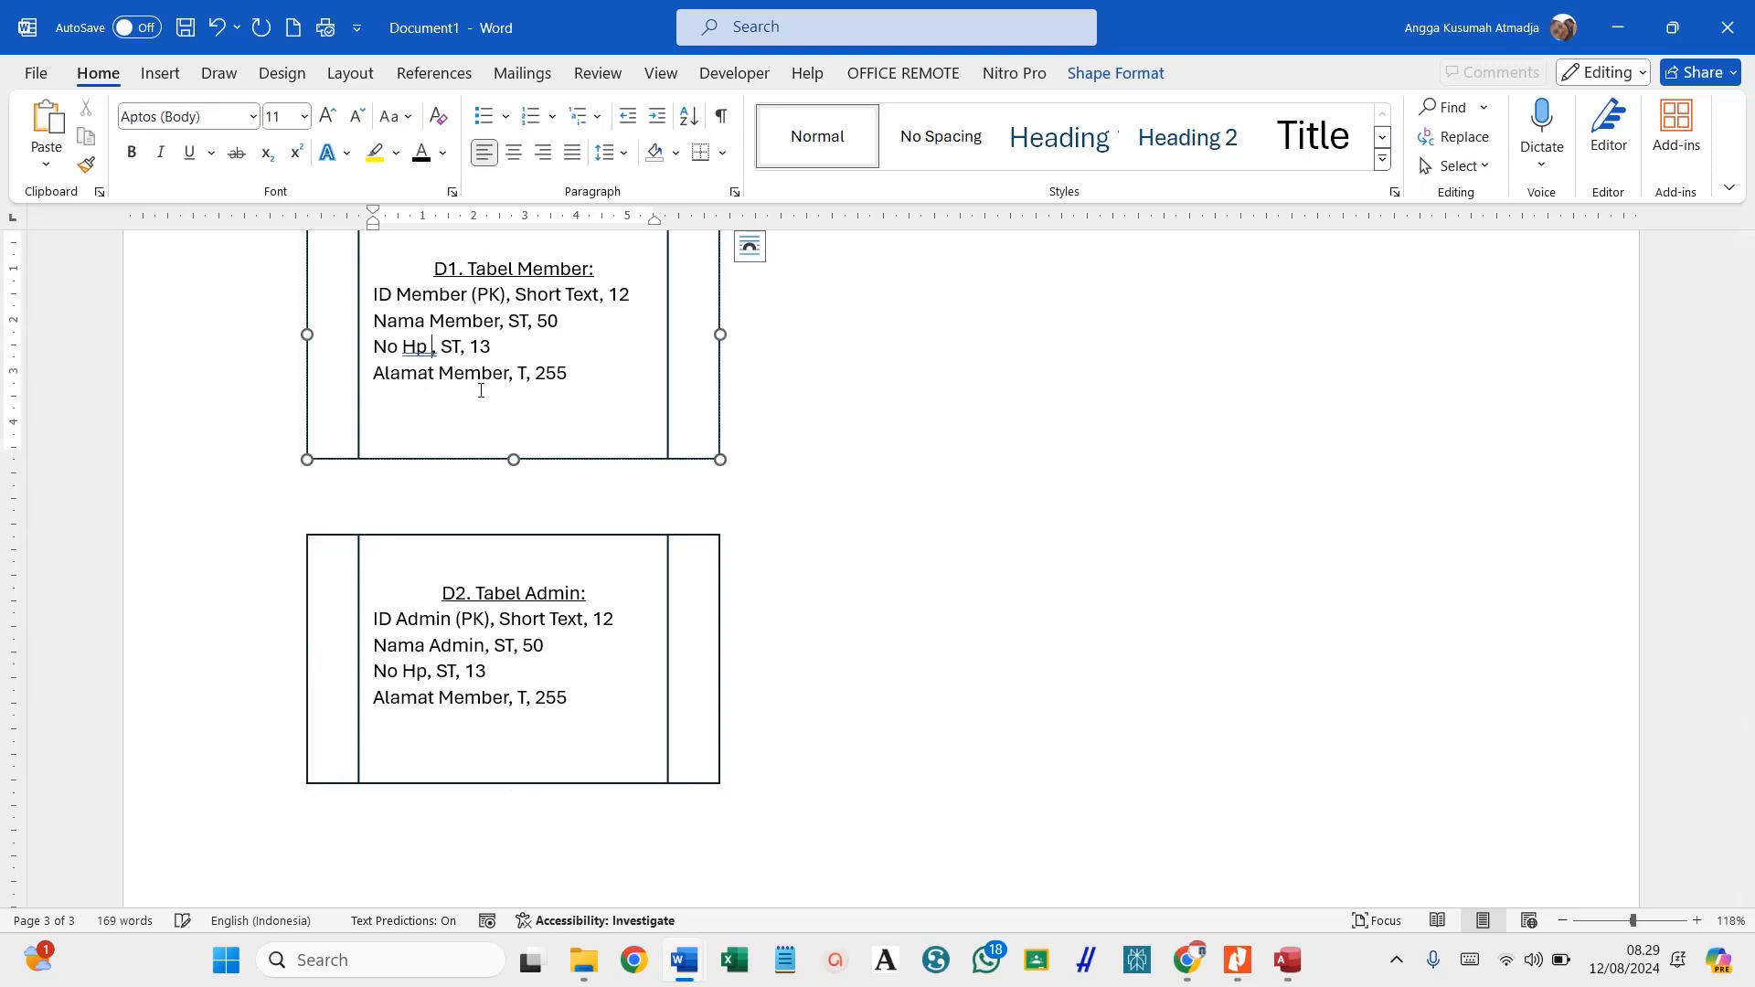
{"action": "type", "text": "Member"}
{"action": "double_click", "coordinate": [460, 644]}
{"action": "key", "text": "ctrl+c"}
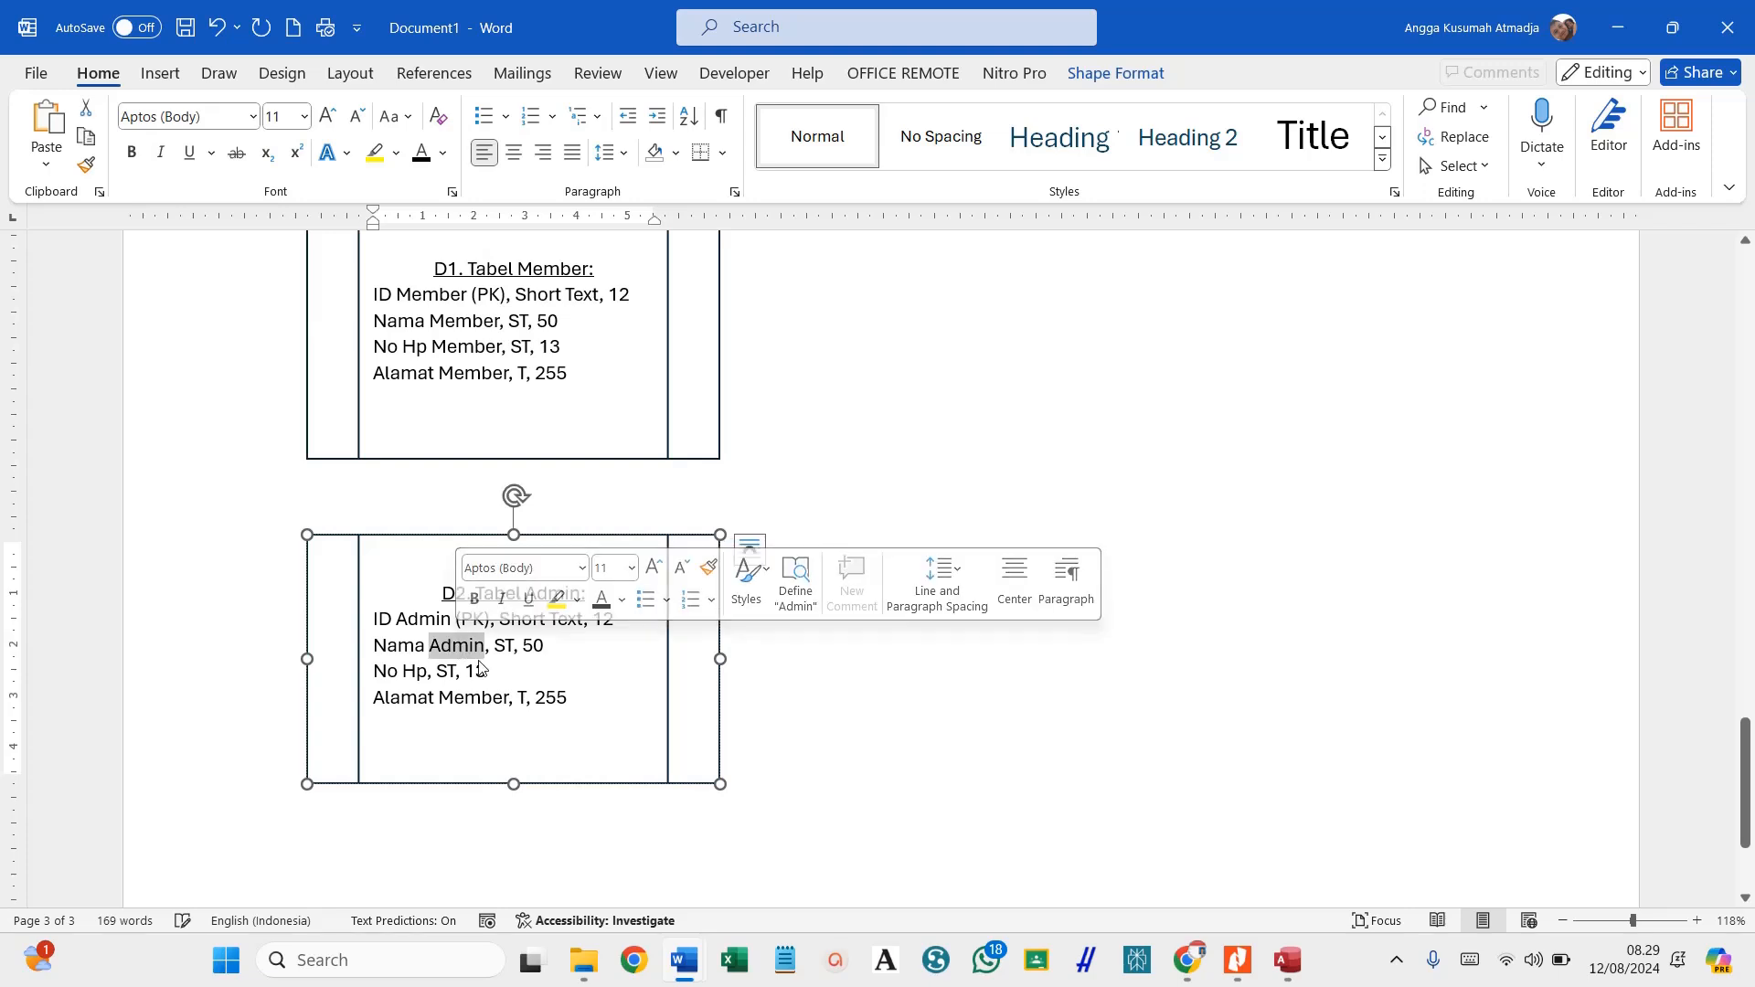
{"action": "left_click", "coordinate": [427, 672]}
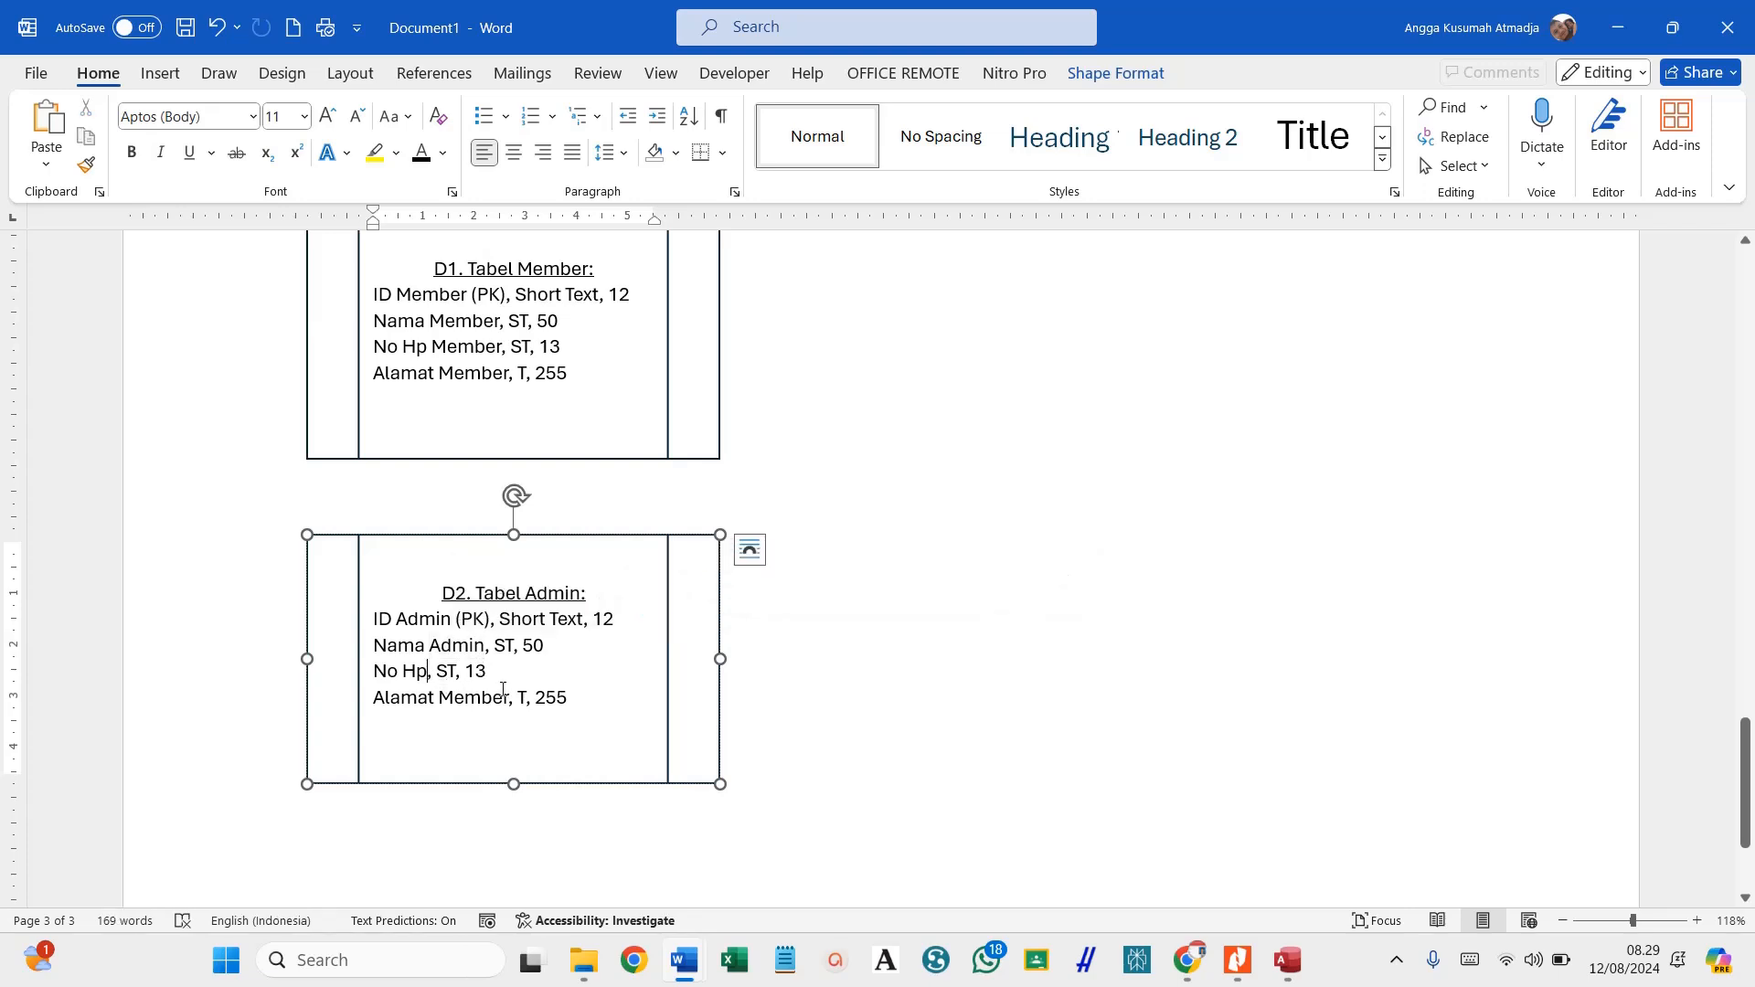
{"action": "key", "text": "ctrl+v"}
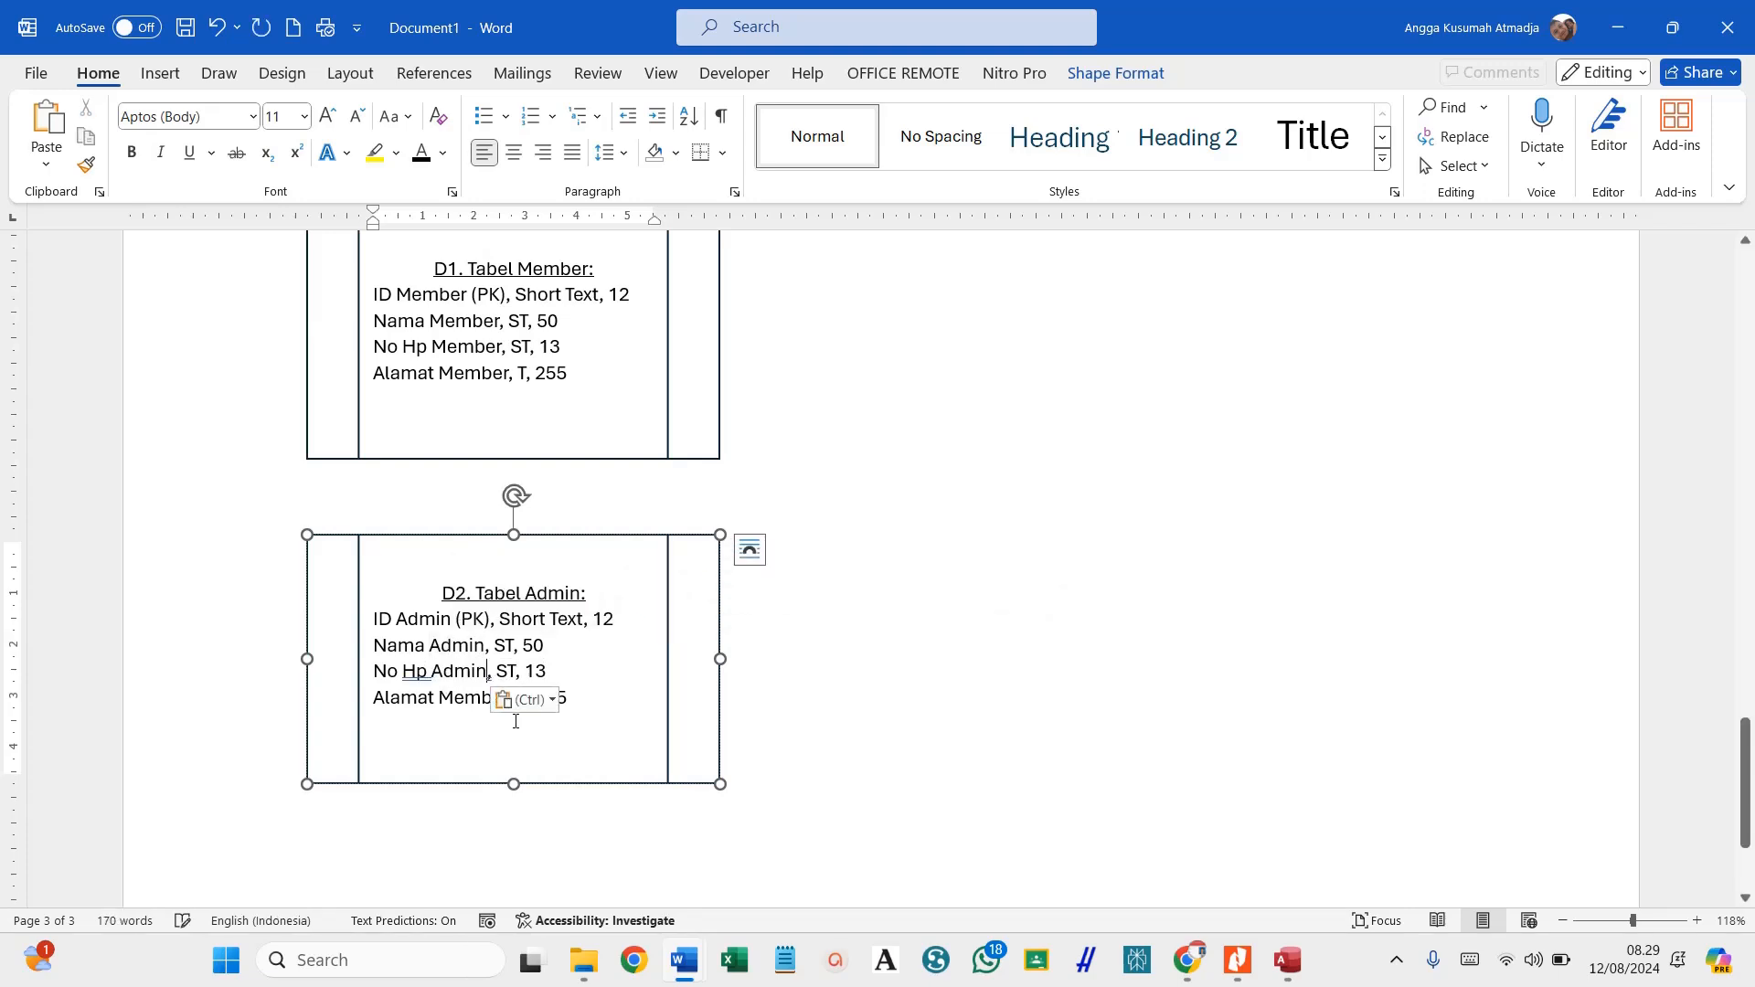
Rename the address field in D2. Tabel Admin as "Alamat Admin" using the copied word, and leave the shape.
{"action": "double_click", "coordinate": [460, 697]}
{"action": "key", "text": "ctrl+v"}
{"action": "left_click", "coordinate": [913, 666]}
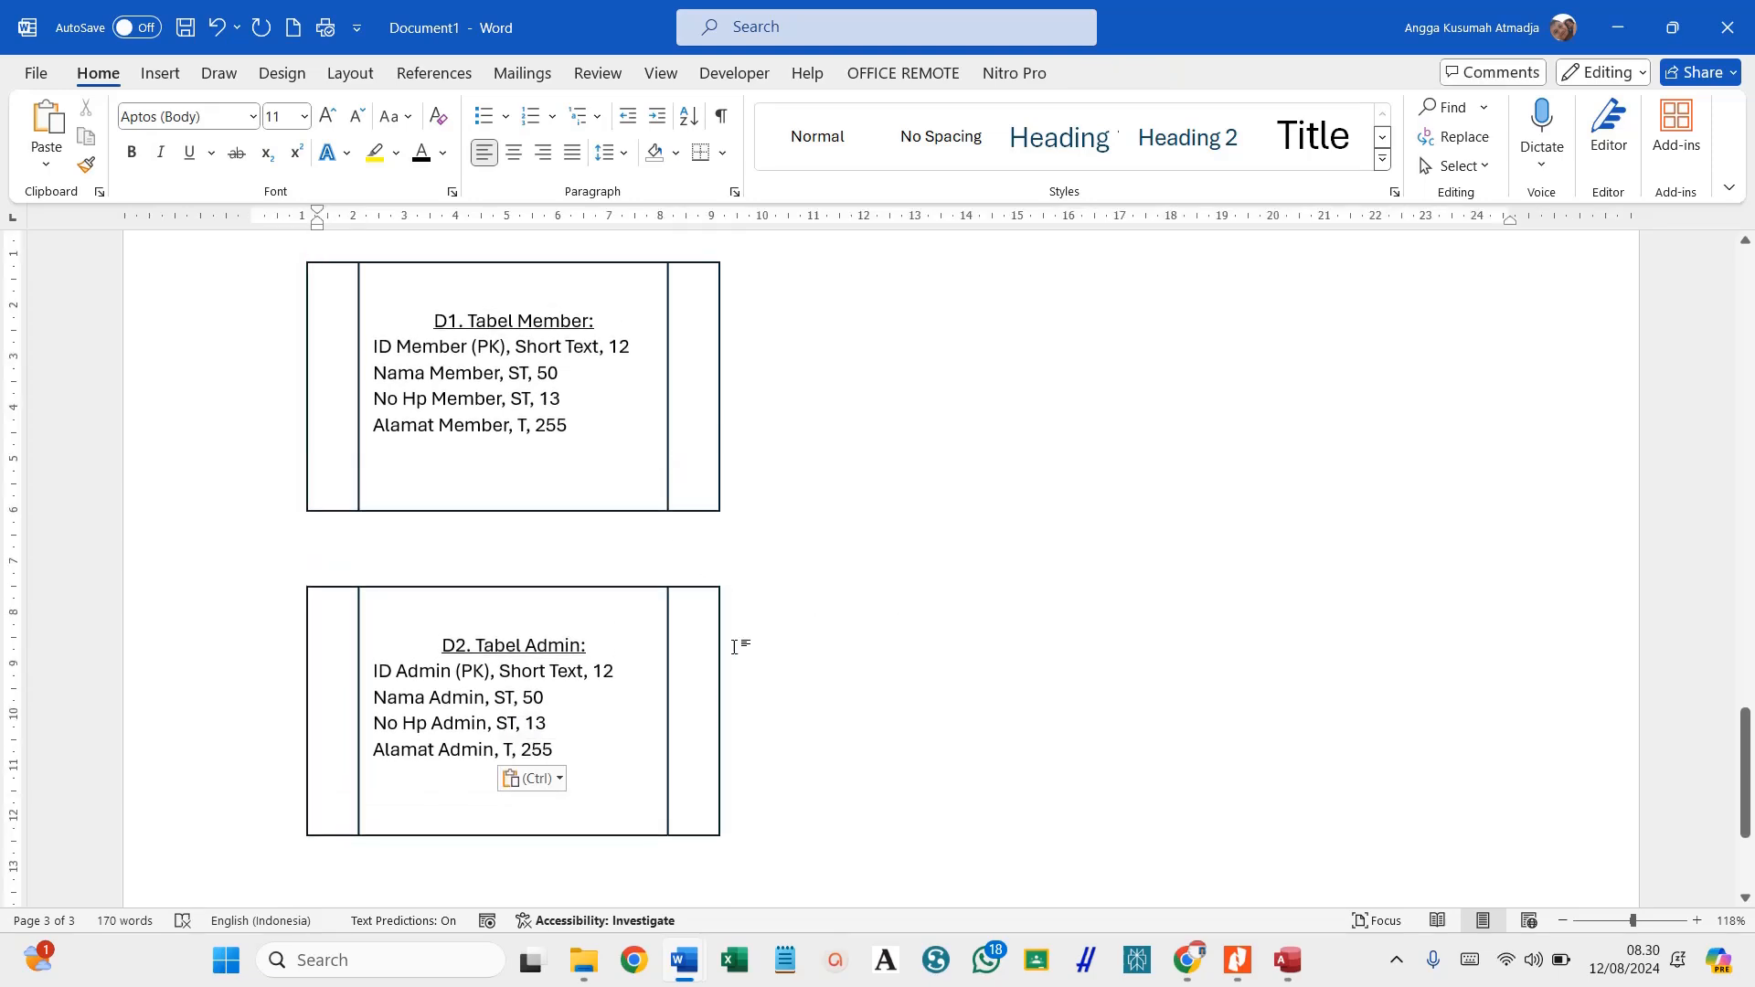
Duplicate the D2. Tabel Admin shape and place the copy directly below it, aligned with its left edge.
{"action": "left_click", "coordinate": [695, 589]}
{"action": "right_click", "coordinate": [697, 590]}
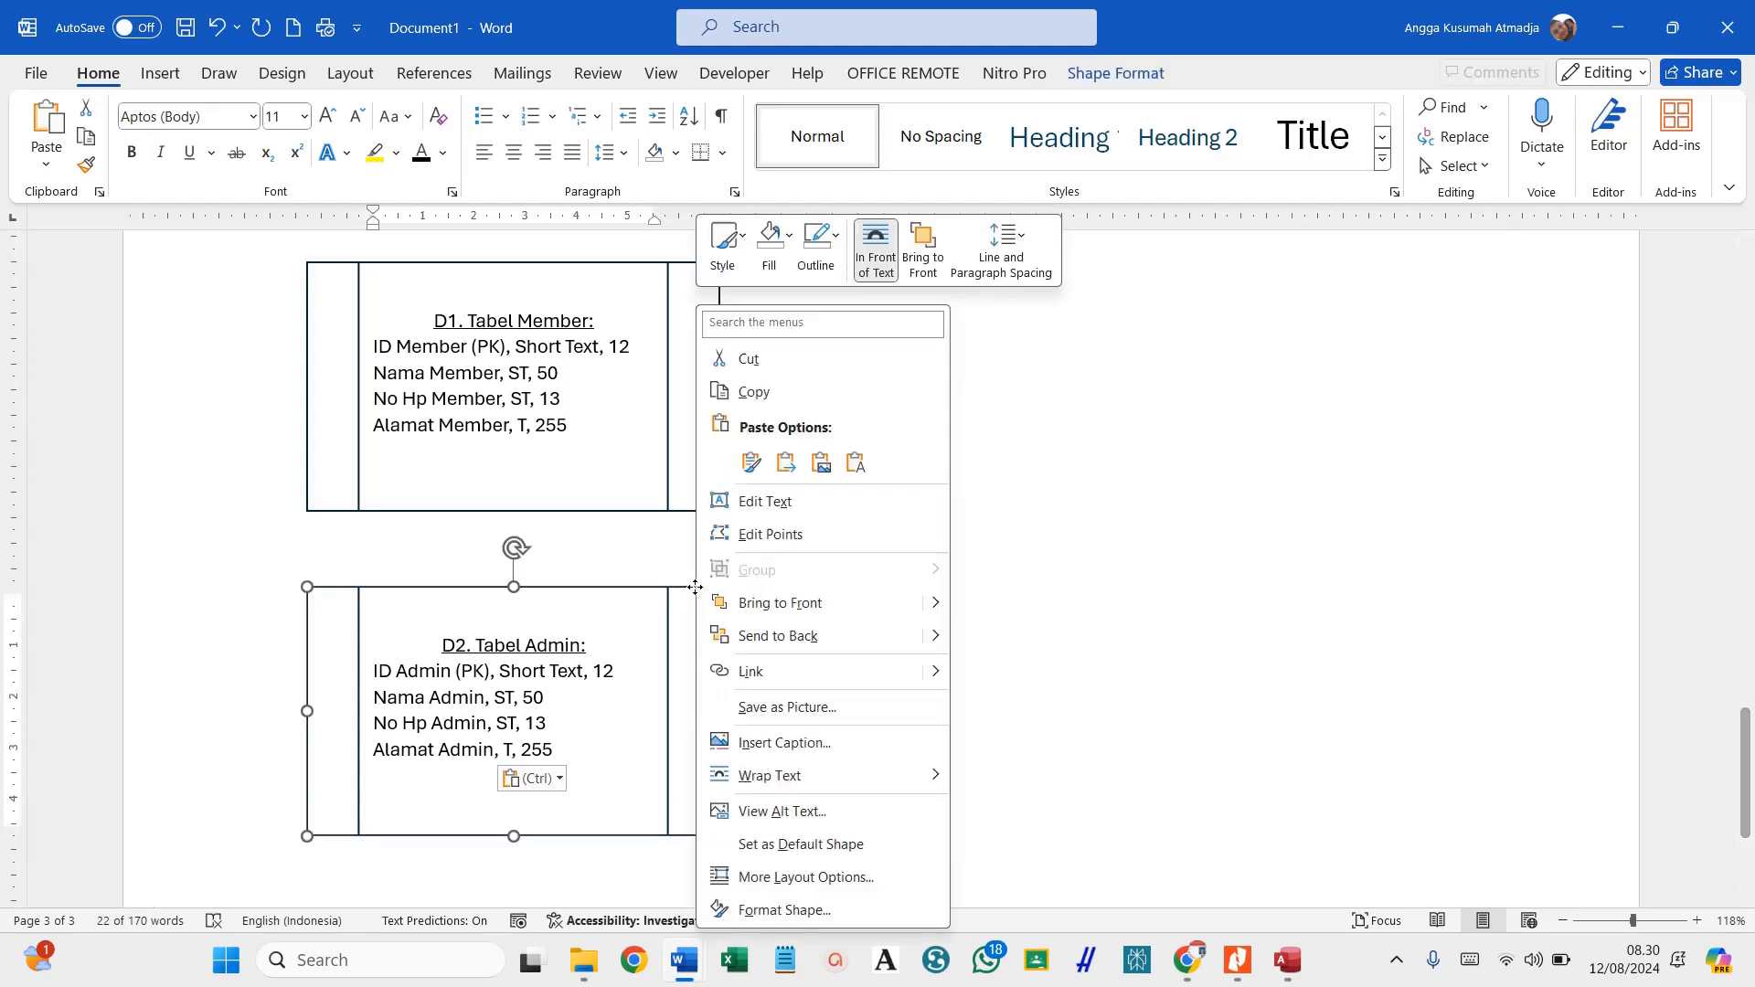
{"action": "left_click", "coordinate": [768, 387]}
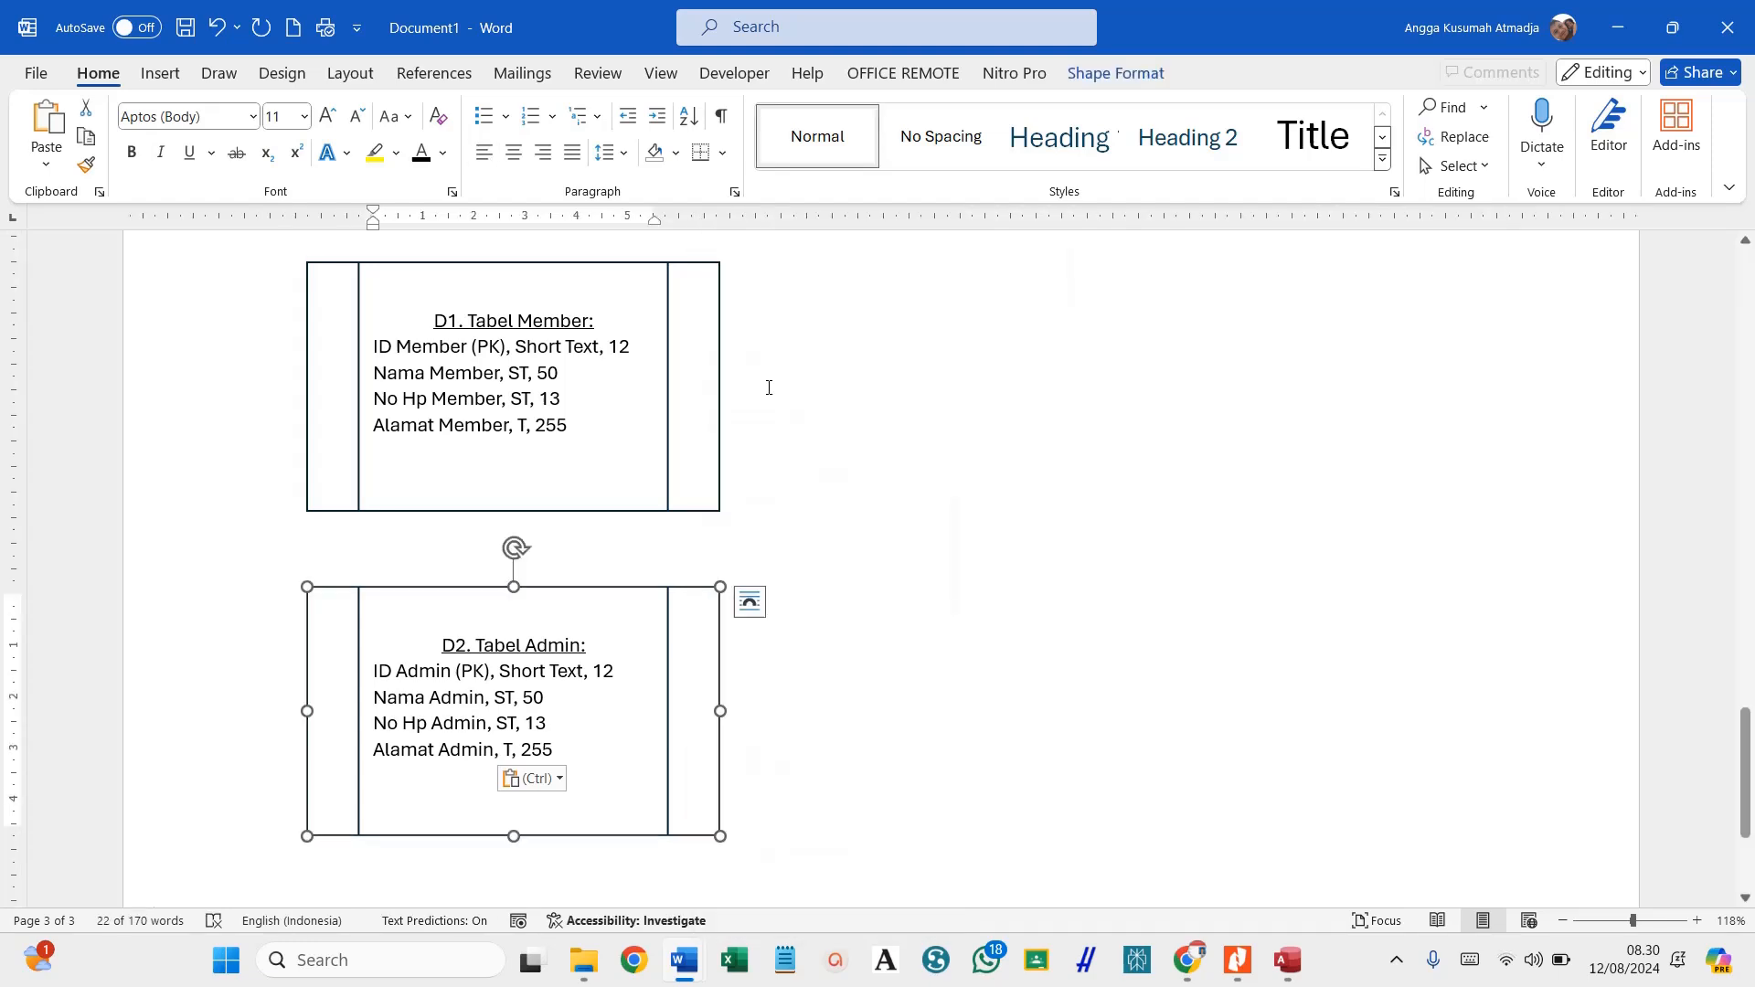
{"action": "left_click", "coordinate": [1093, 452]}
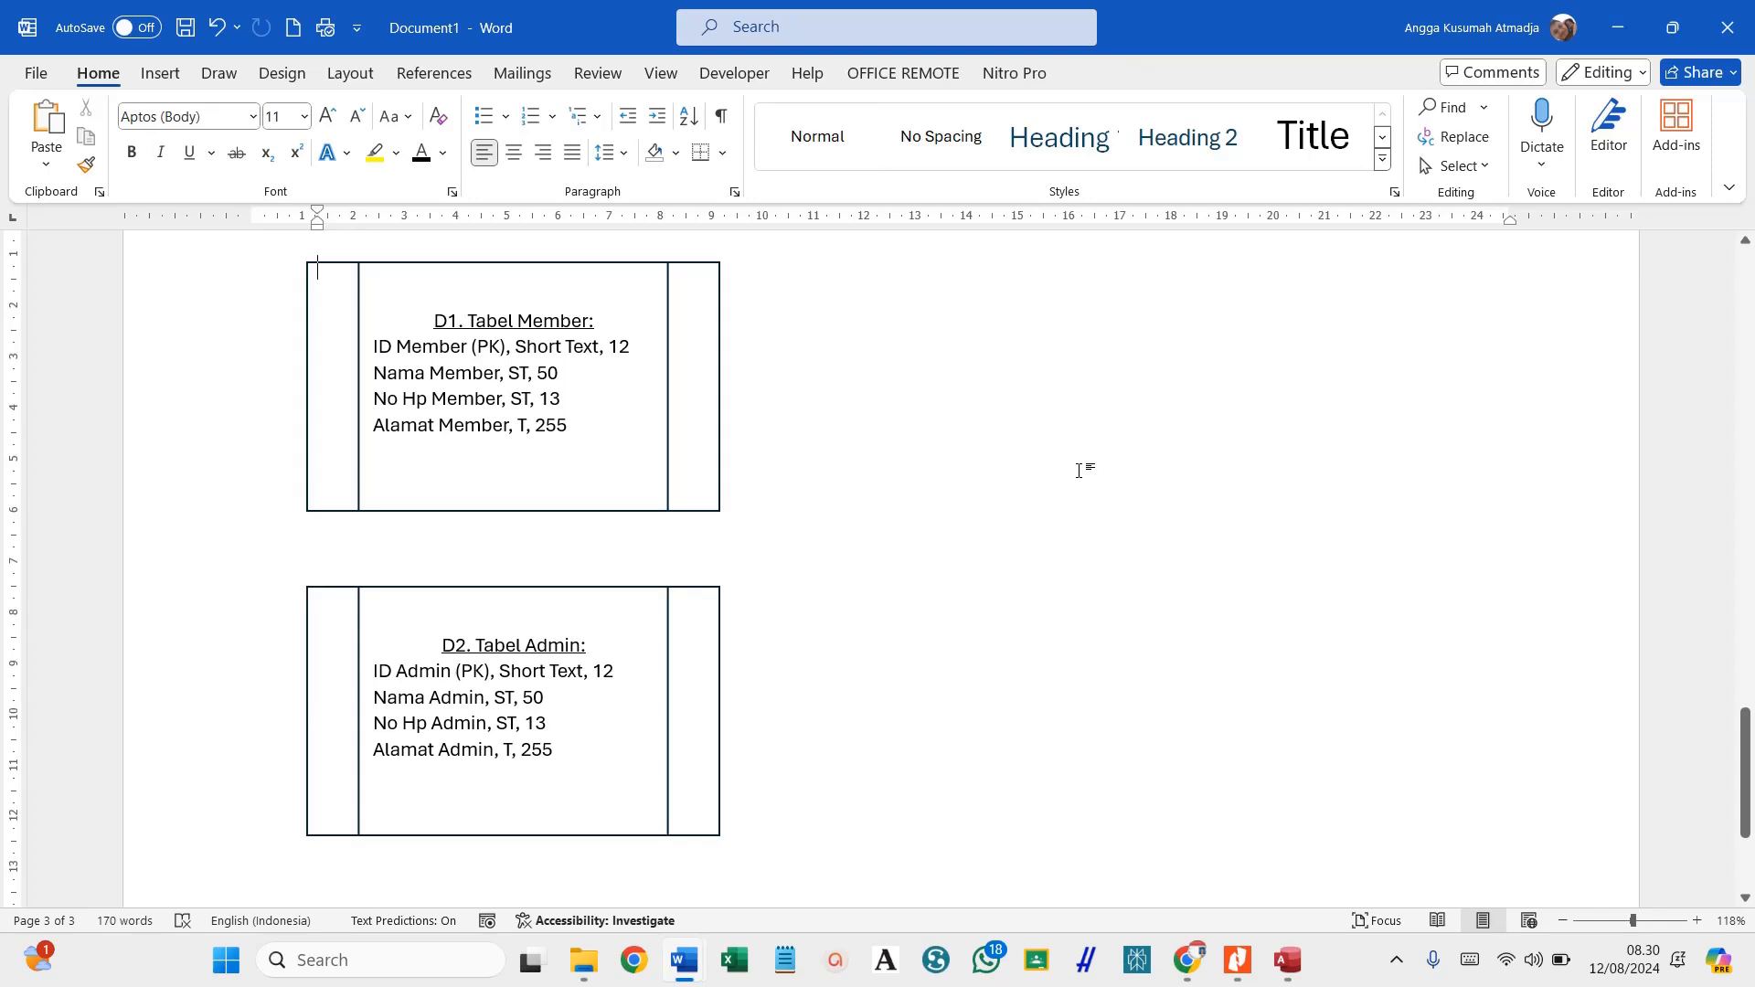
{"action": "key", "text": "ctrl+v"}
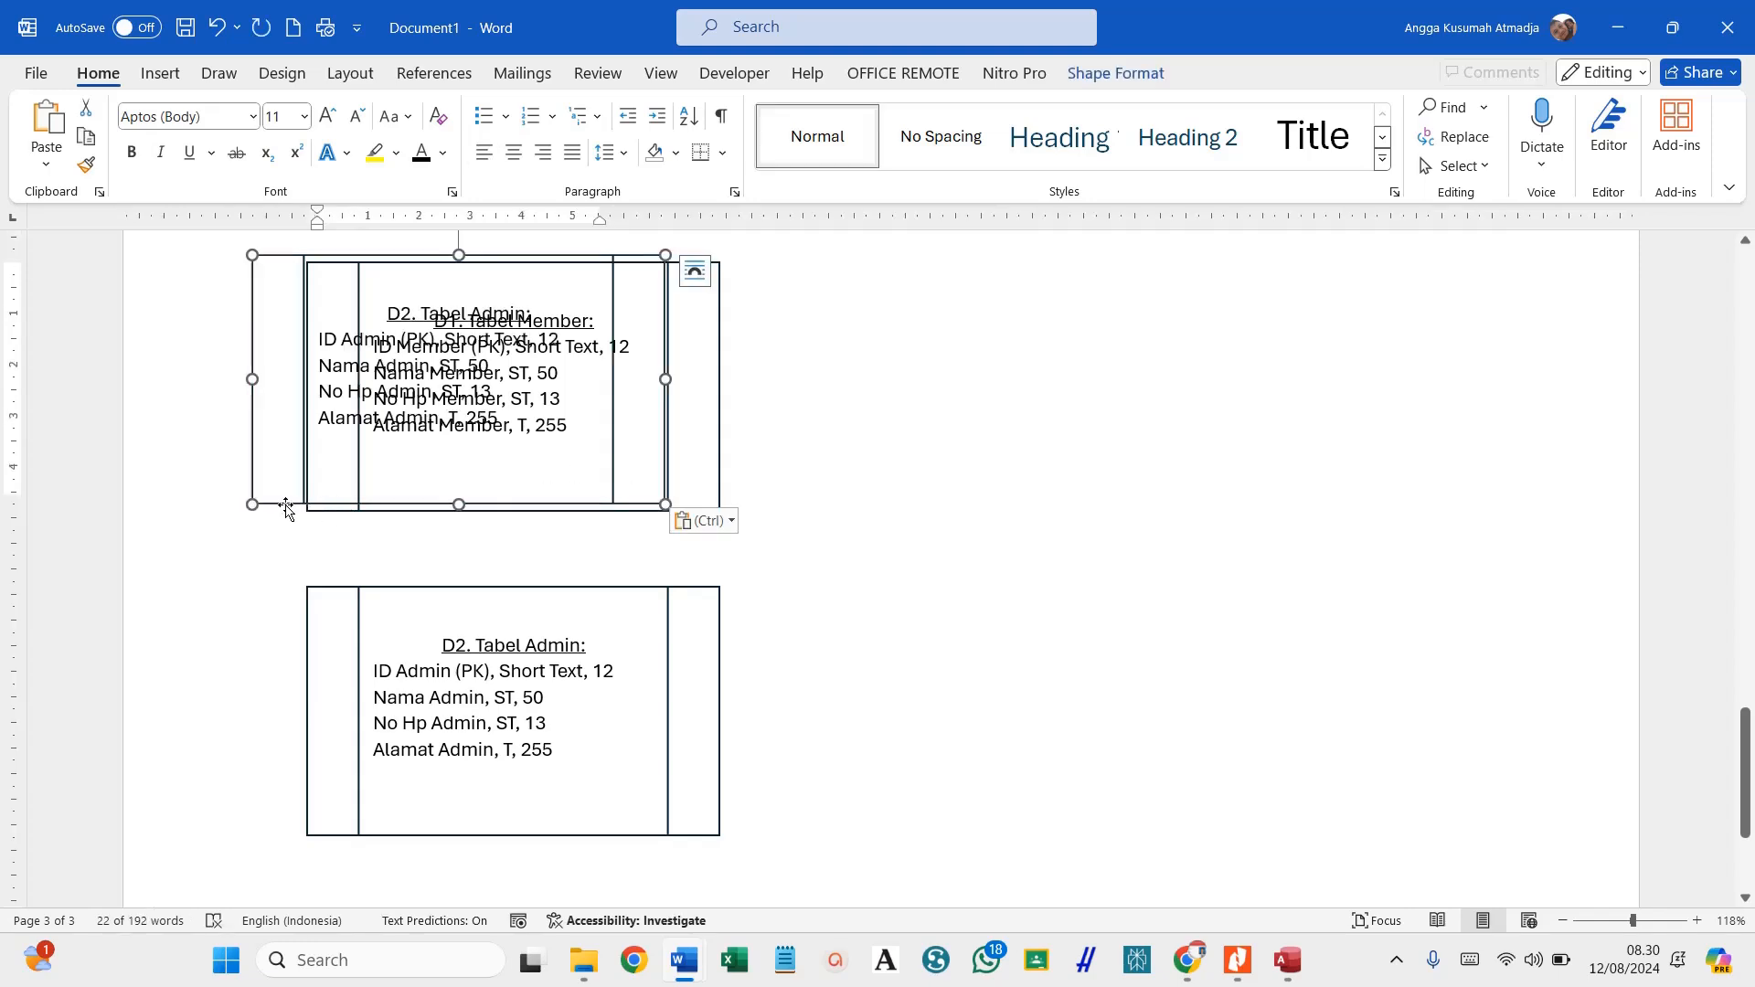
{"action": "left_click_drag", "start_coordinate": [286, 508], "coordinate": [937, 752]}
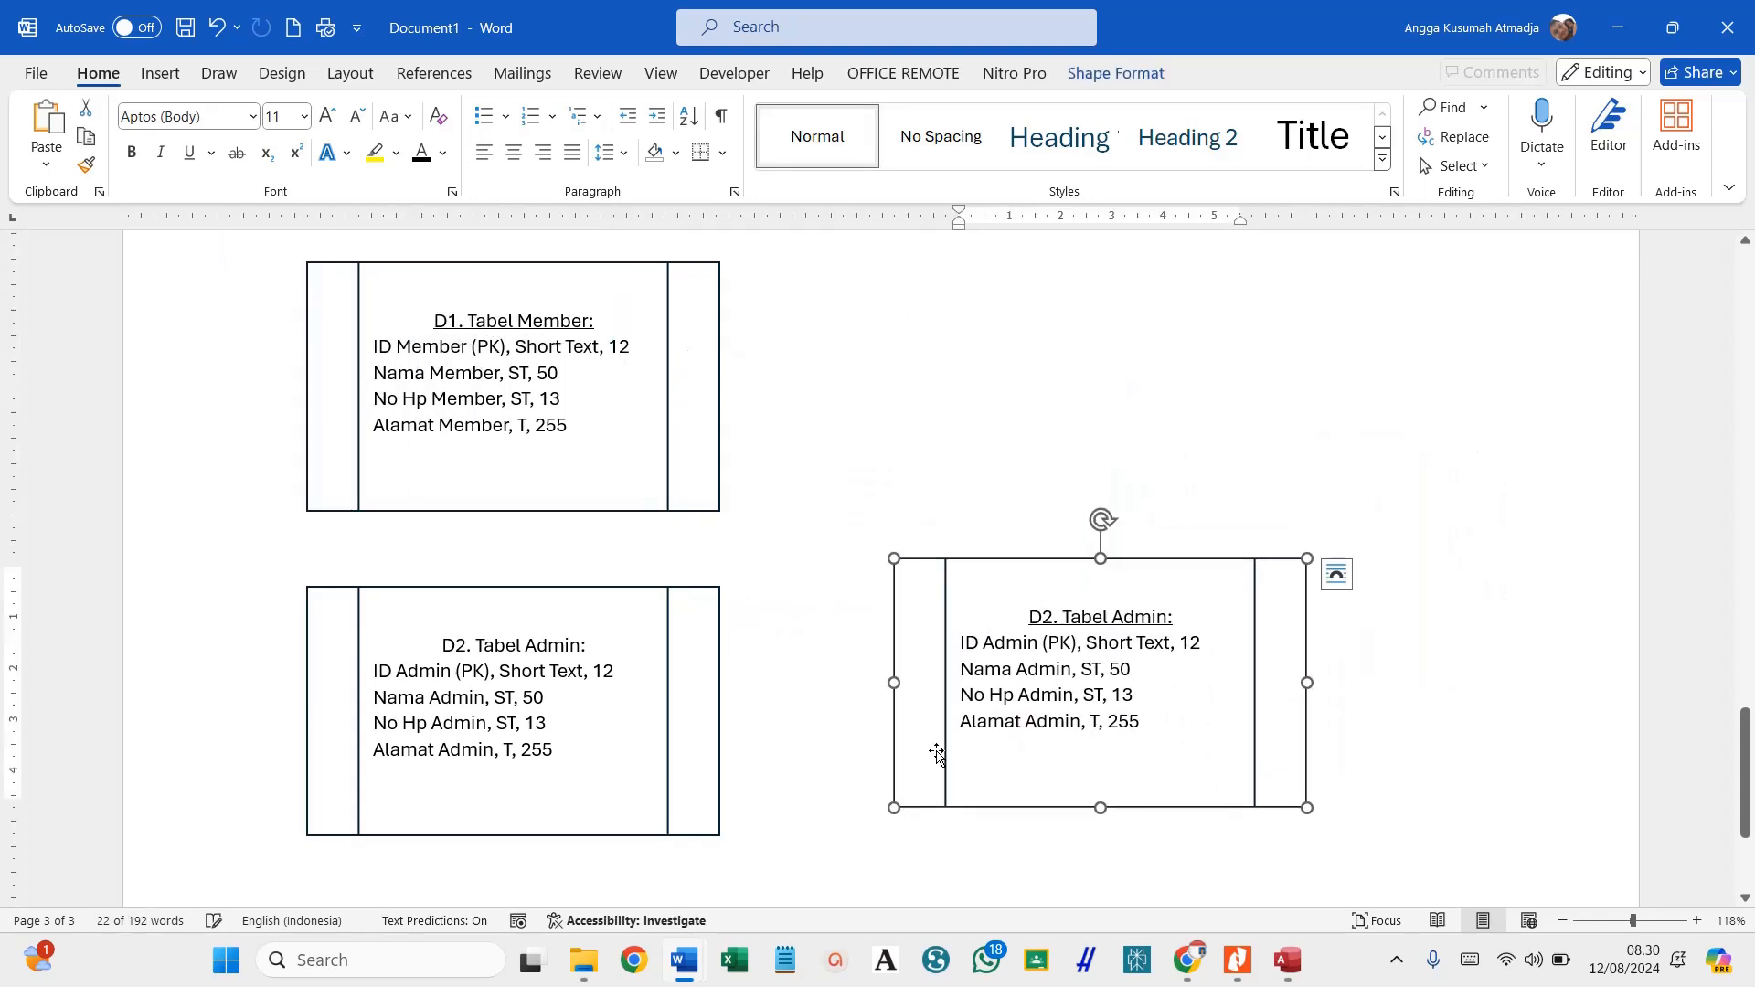
{"action": "scroll", "coordinate": [941, 722], "scroll_direction": "down", "scroll_amount": 3}
{"action": "left_click_drag", "start_coordinate": [1010, 552], "coordinate": [402, 843]}
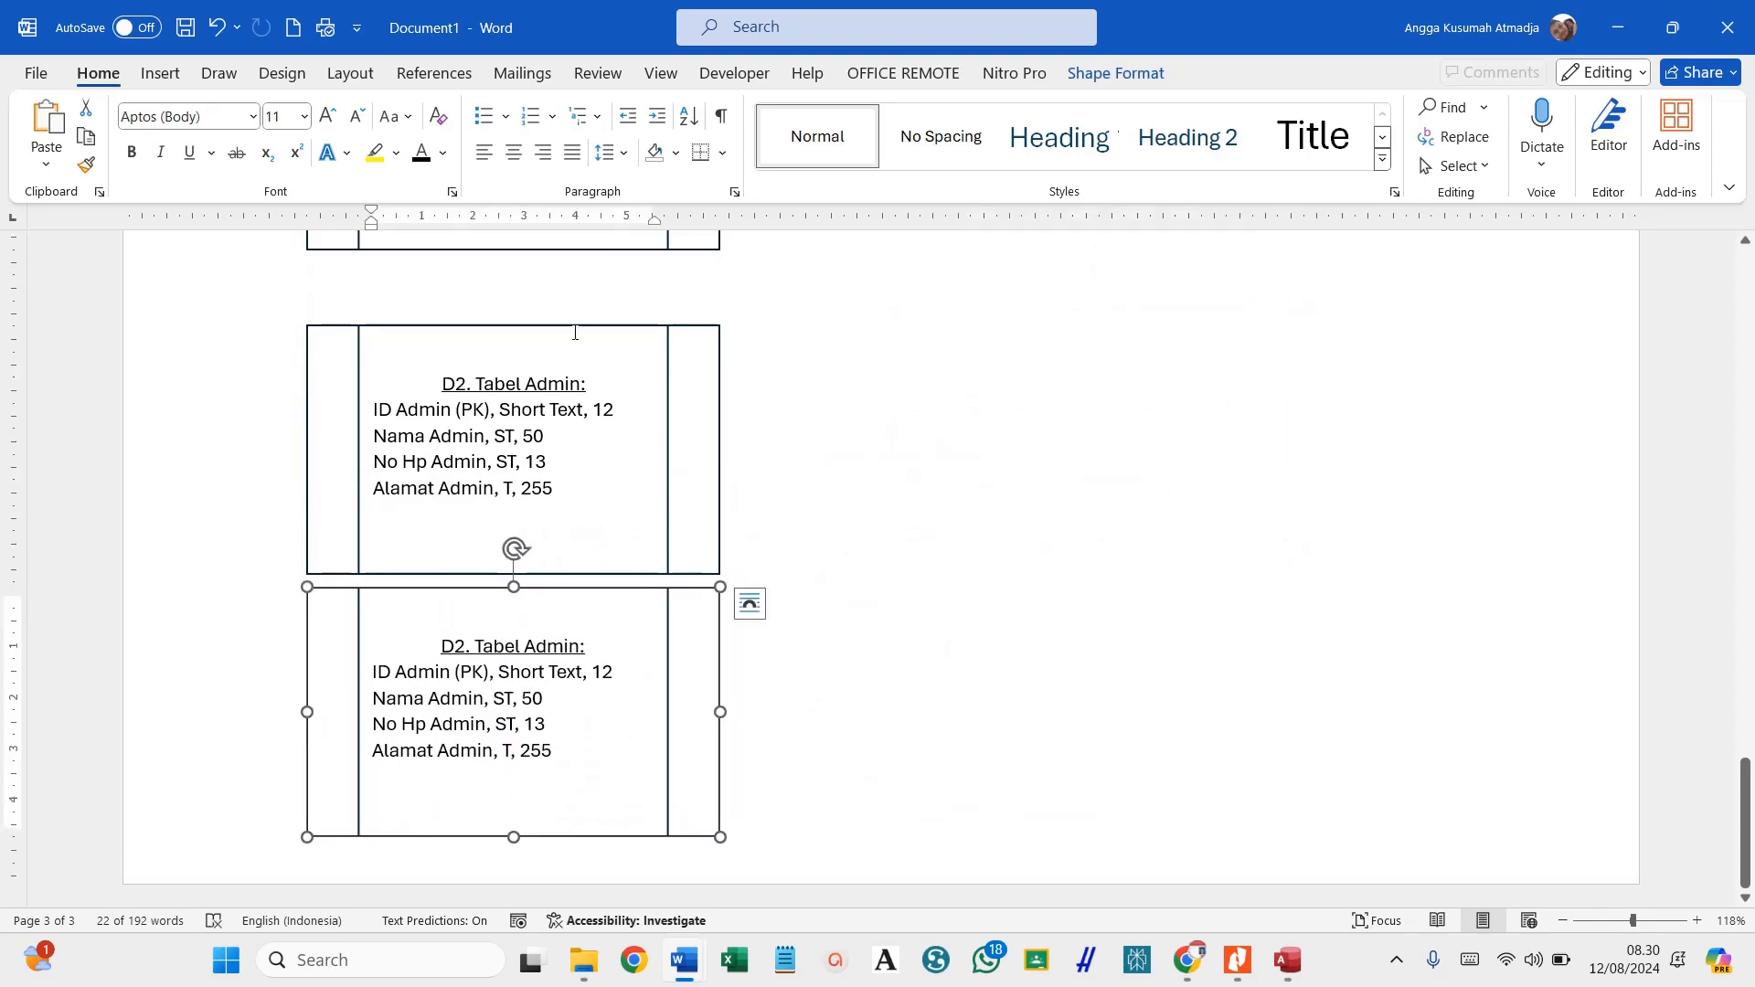
Move the D2. Tabel Admin shape up closer to D1. Tabel Member, and shift its copy up slightly below it.
{"action": "left_click_drag", "start_coordinate": [574, 333], "coordinate": [570, 277]}
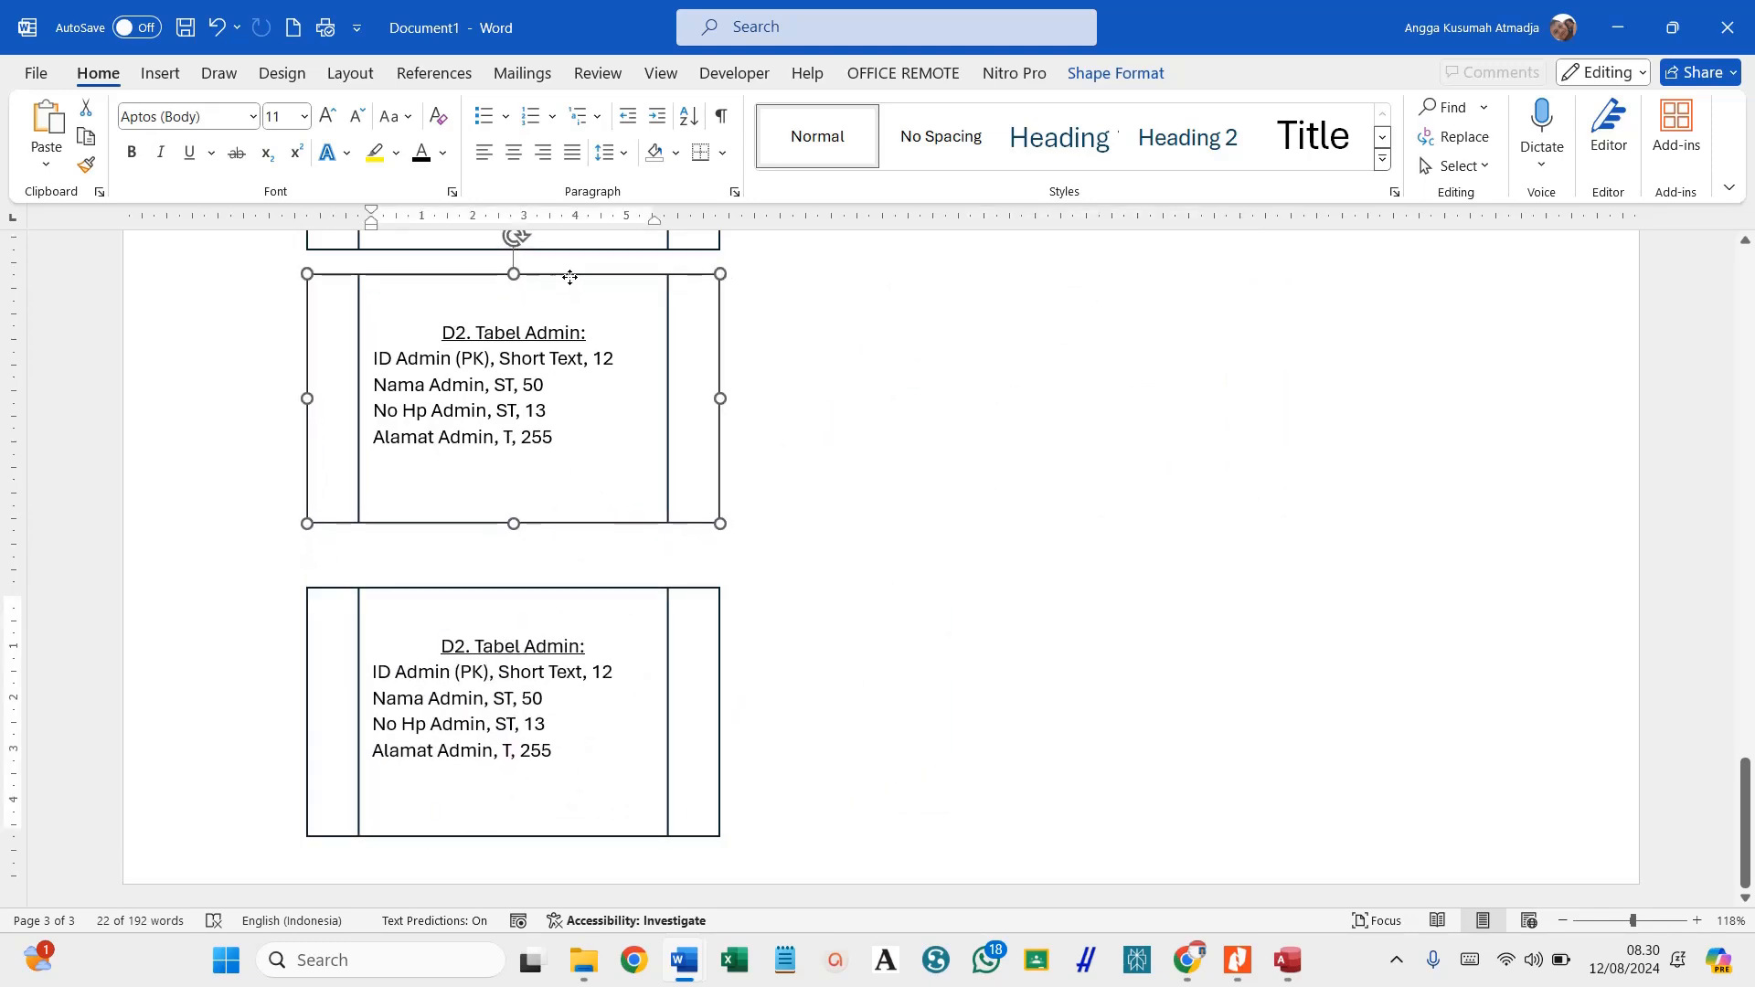
{"action": "left_click_drag", "start_coordinate": [606, 595], "coordinate": [610, 562]}
{"action": "scroll", "coordinate": [963, 650], "scroll_direction": "up", "scroll_amount": 3}
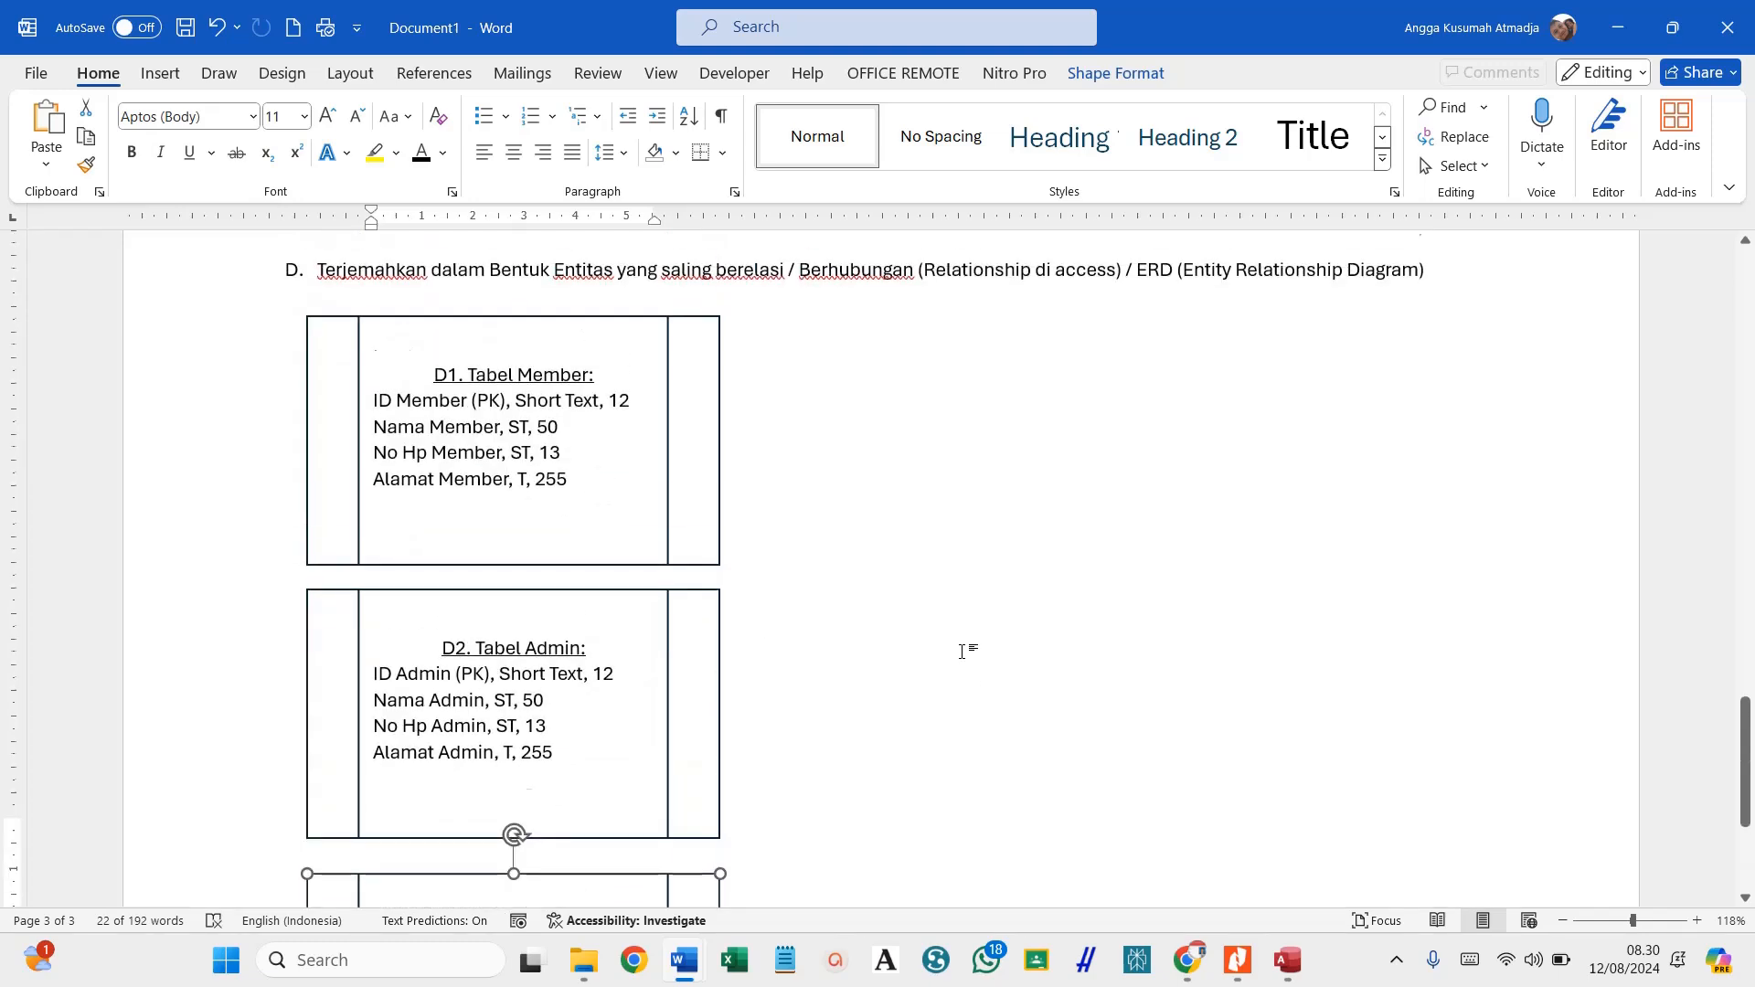
Replace "Admin" with "Biaya" in the title of the lowest entity shape so it reads "D2. Tabel Biaya:".
{"action": "scroll", "coordinate": [961, 650], "scroll_direction": "down", "scroll_amount": 3}
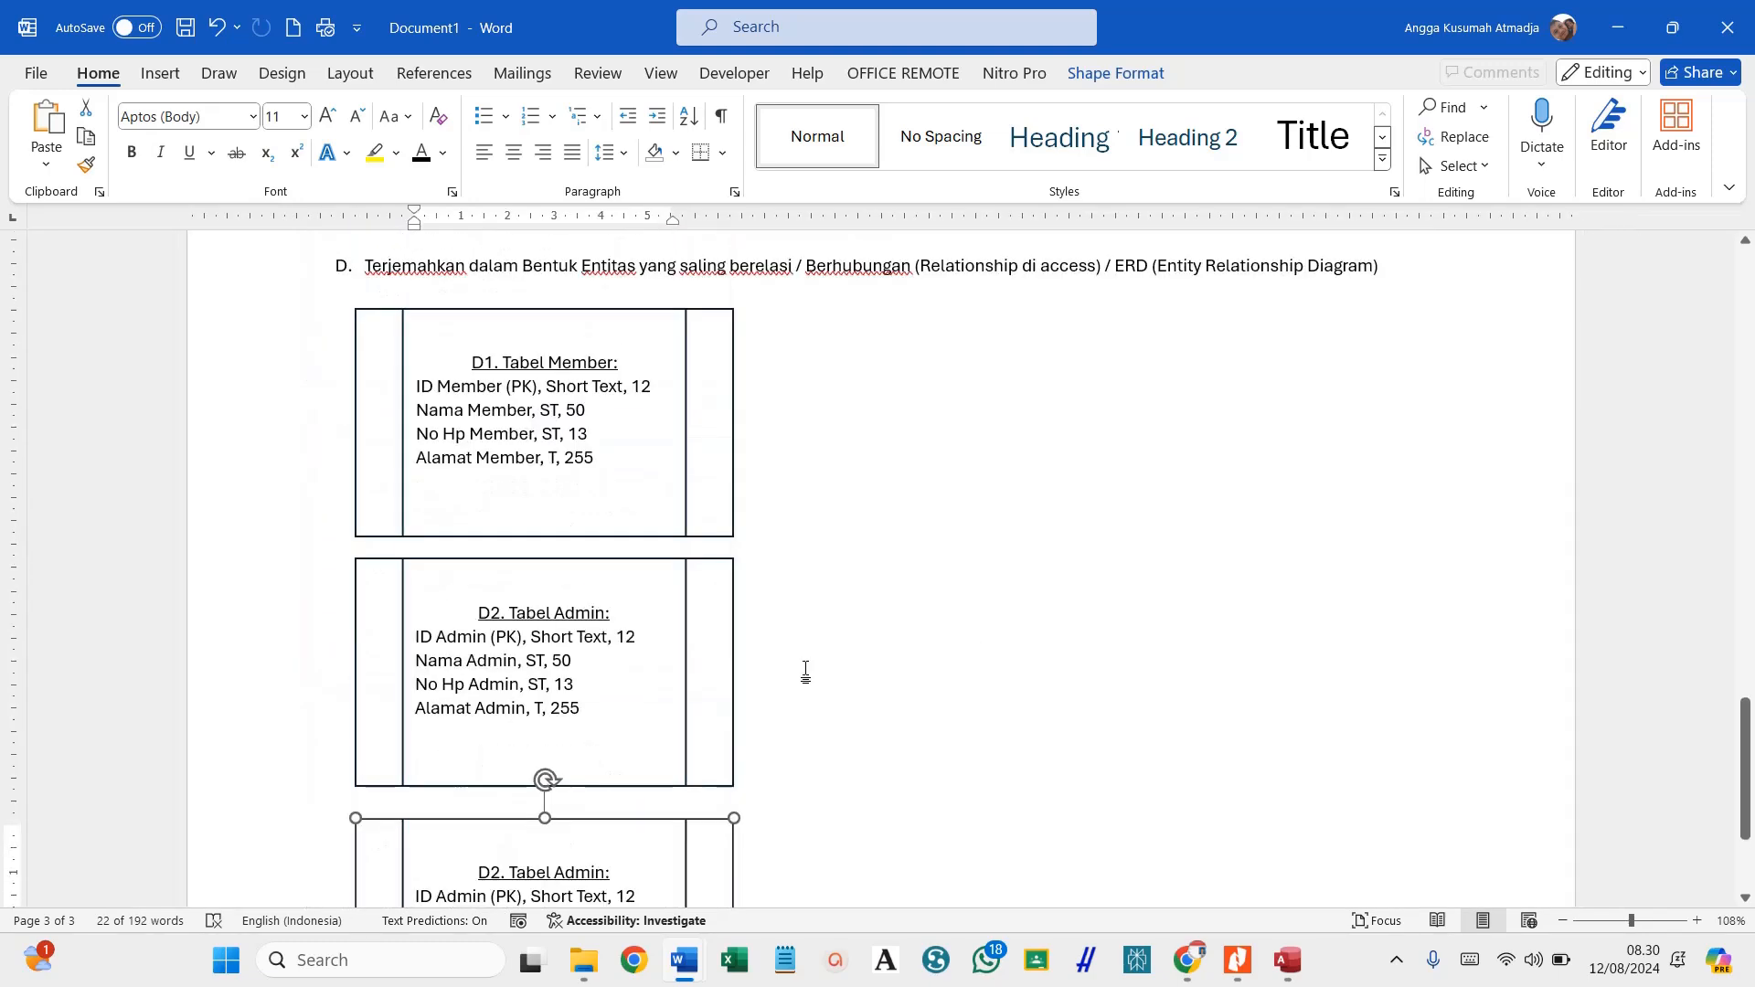
{"action": "scroll", "coordinate": [784, 695], "scroll_direction": "down", "scroll_amount": 2}
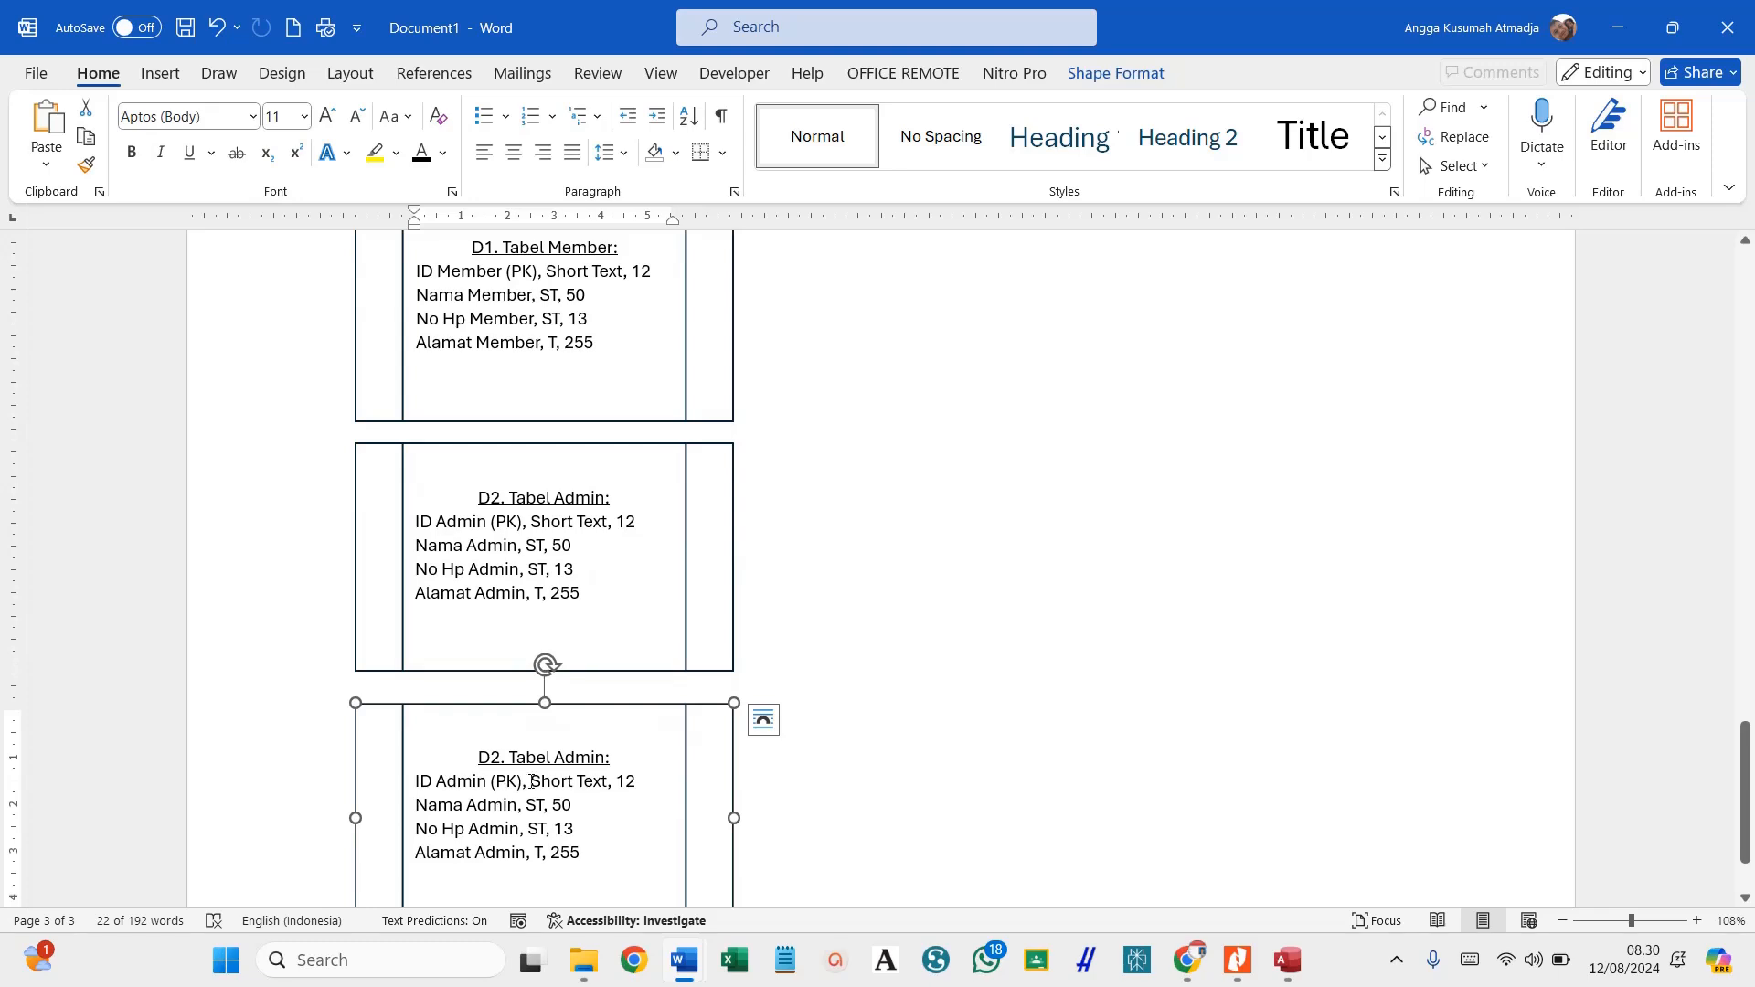
{"action": "double_click", "coordinate": [581, 766]}
{"action": "key", "text": "BackSpace"}
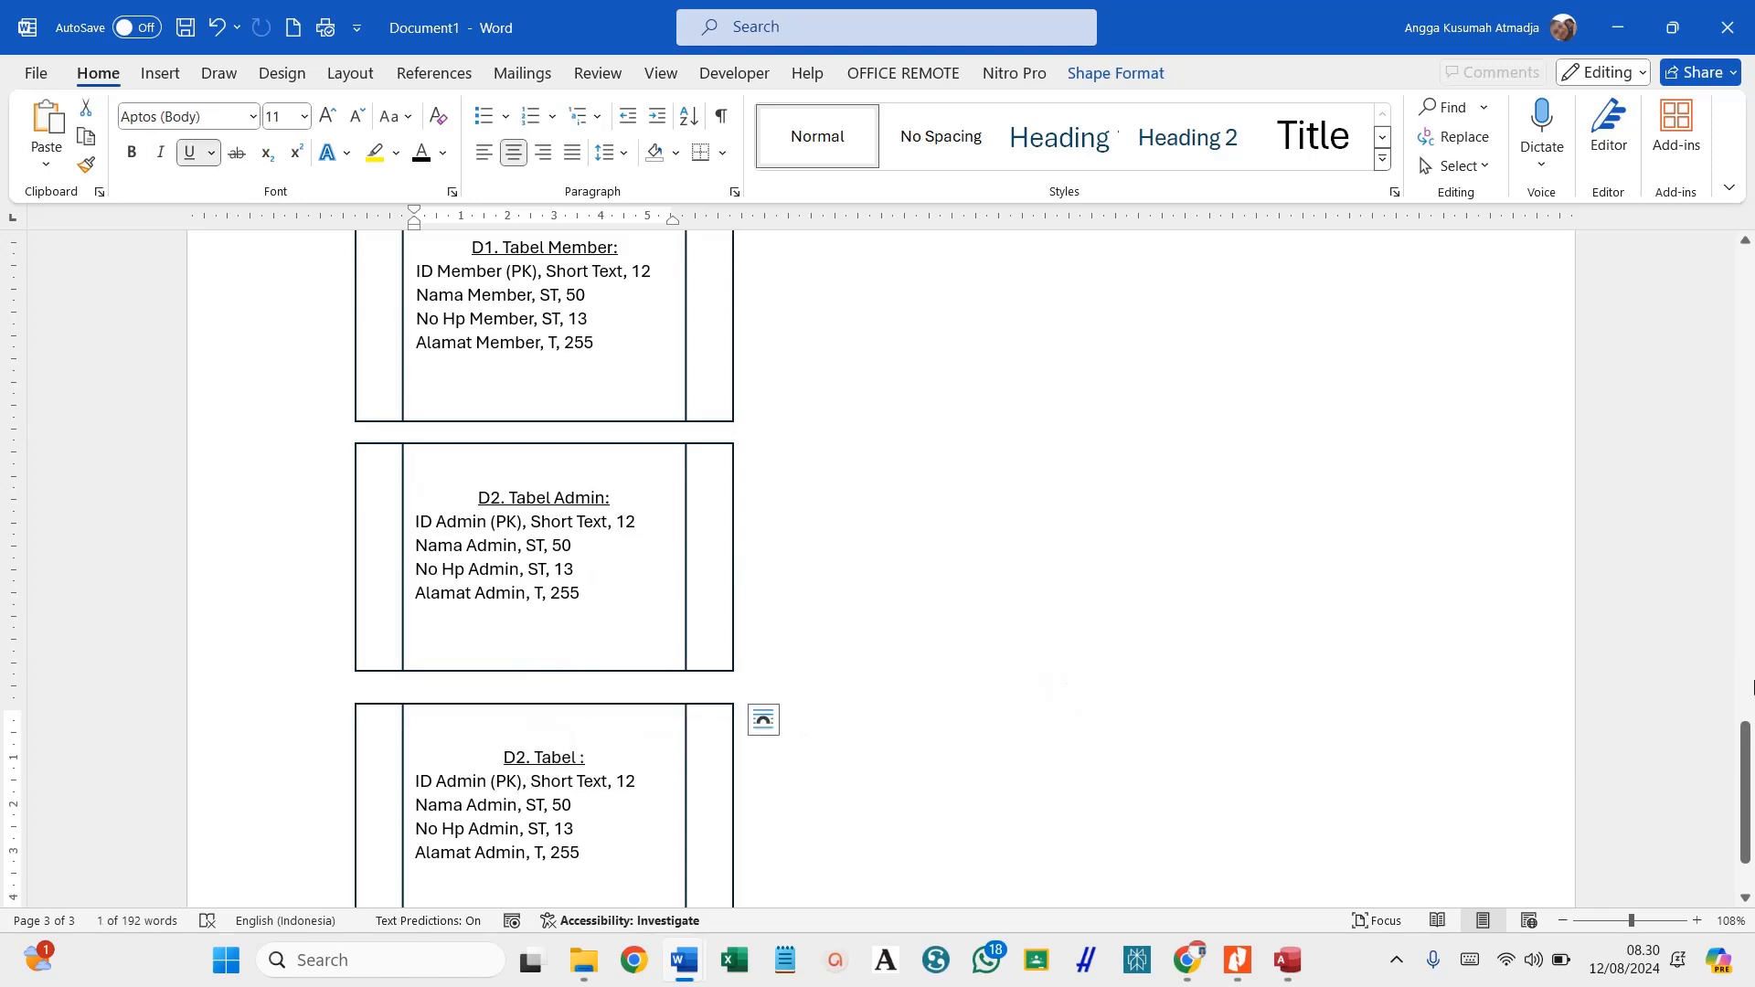
{"action": "type", "text": "Biaya"}
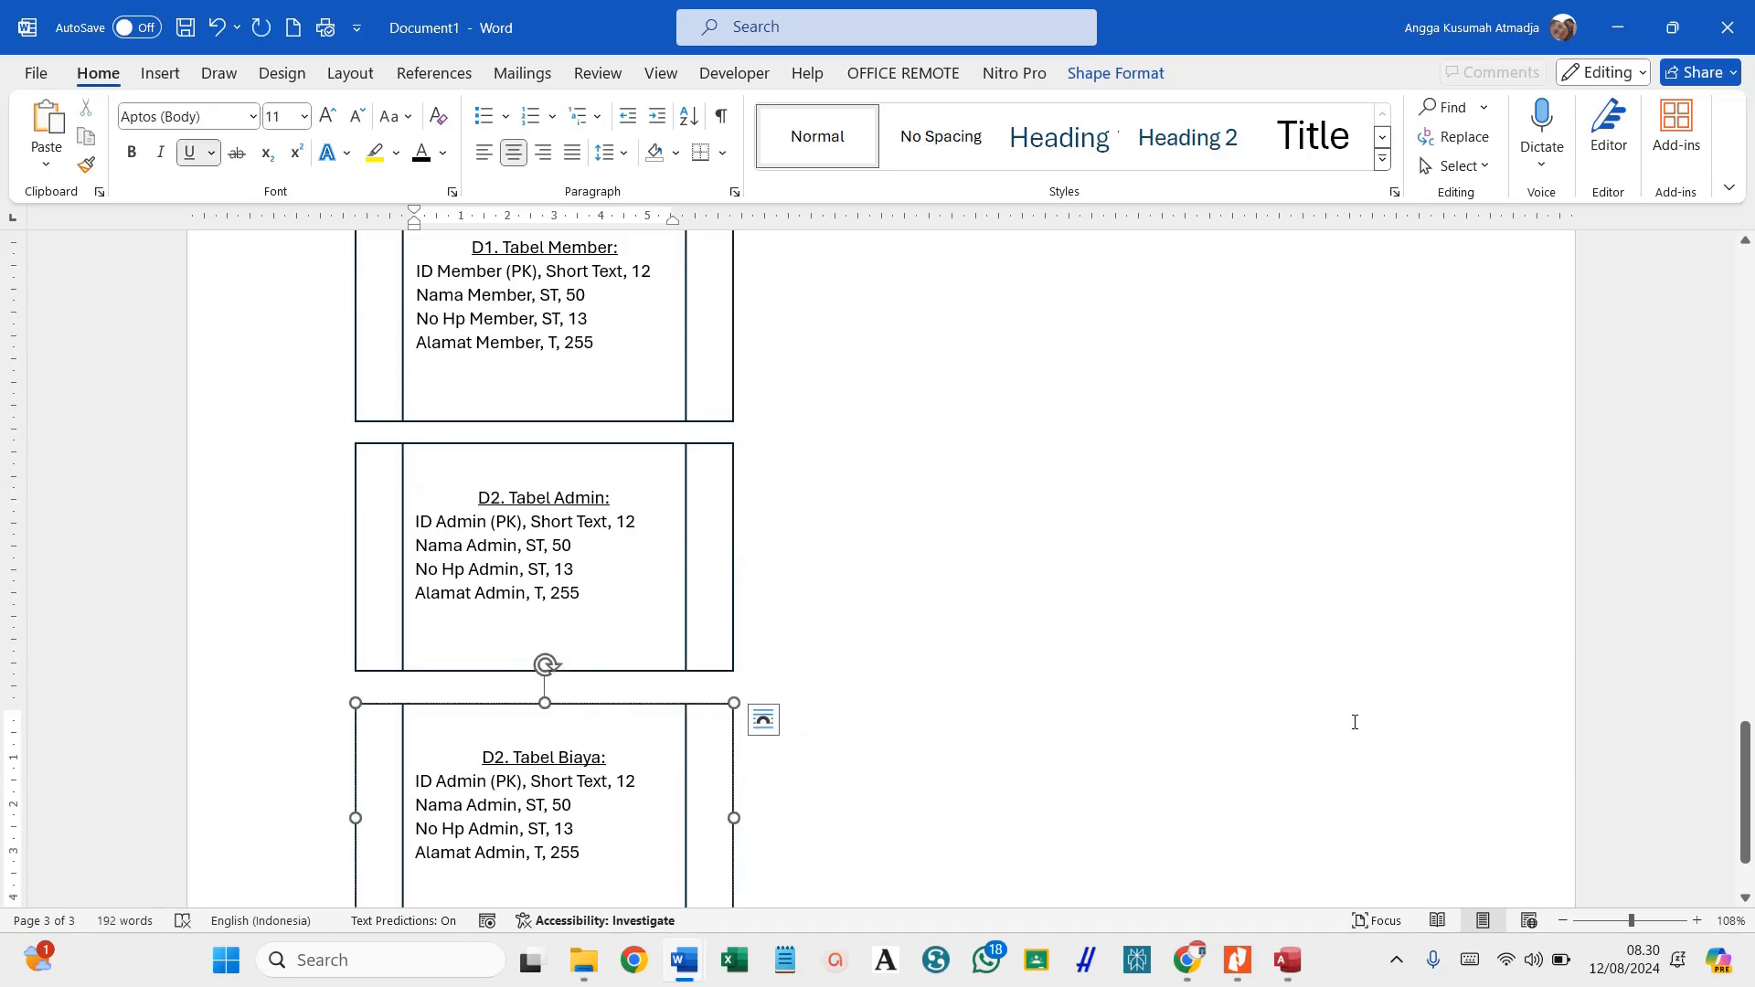
Check the admin identifier in the section C physical DFD and rename the primary key of D2. Tabel Admin as "Kode Admin".
{"action": "left_click", "coordinate": [439, 523]}
{"action": "left_click", "coordinate": [478, 568]}
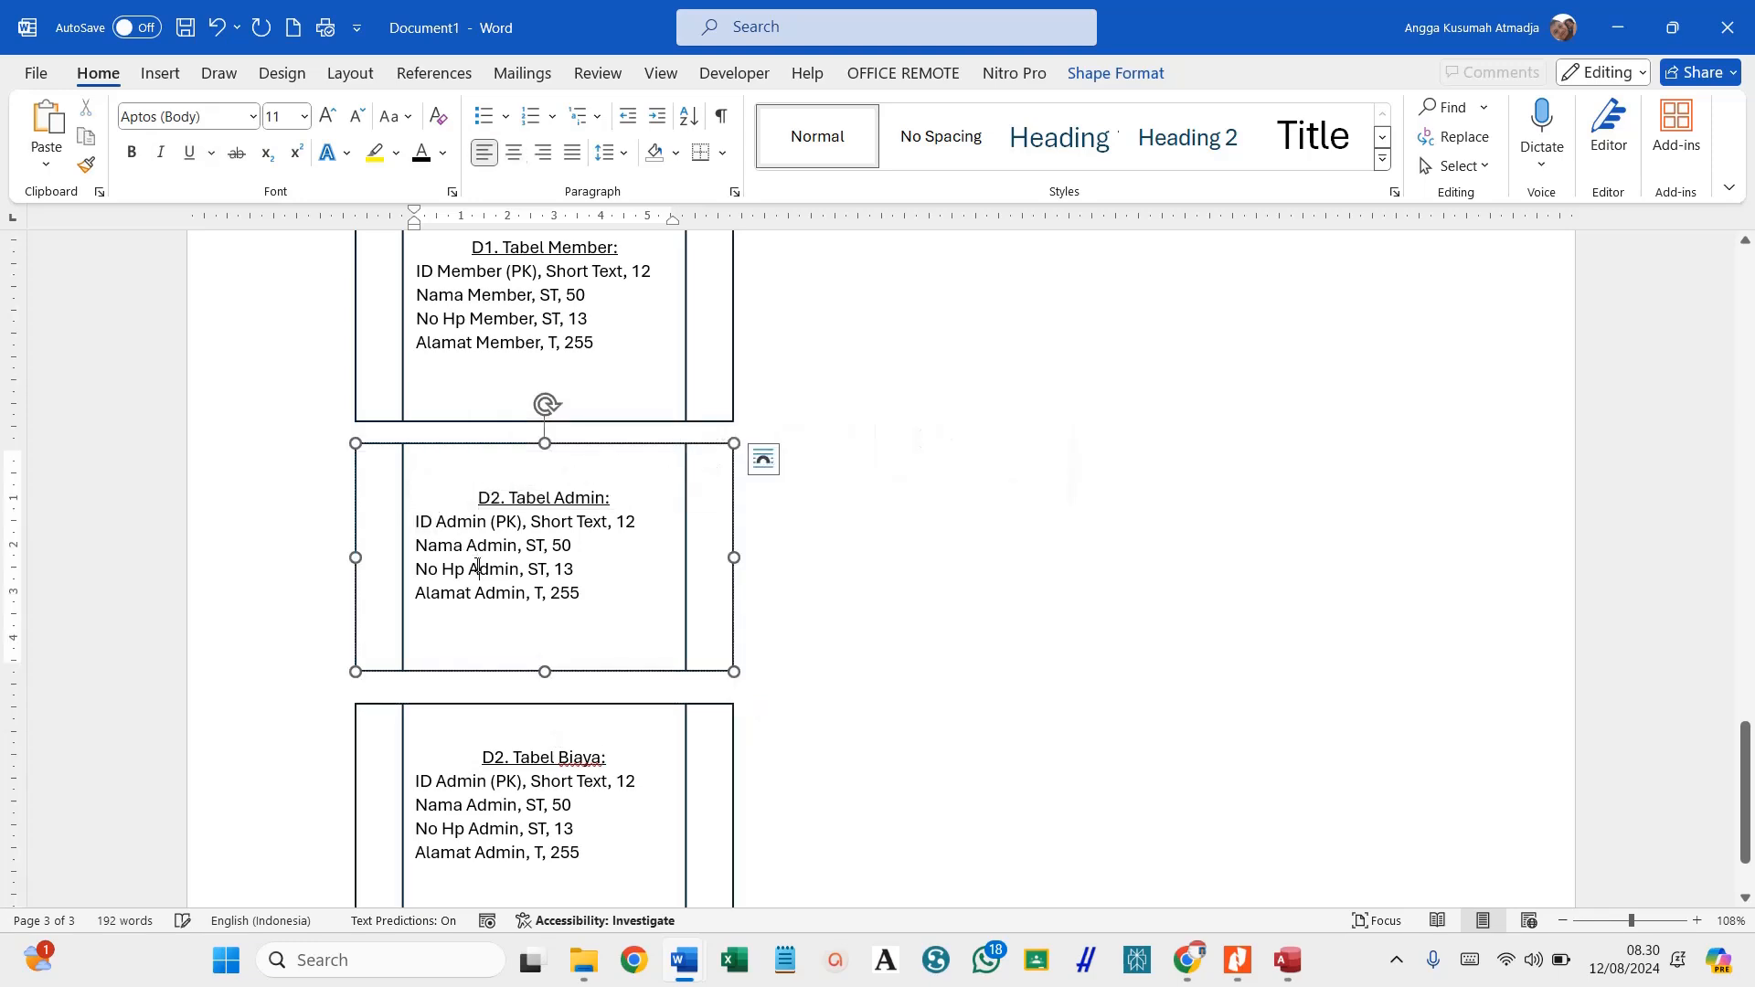
{"action": "scroll", "coordinate": [517, 618], "scroll_direction": "up", "scroll_amount": 1}
{"action": "scroll", "coordinate": [517, 618], "scroll_direction": "up", "scroll_amount": 10}
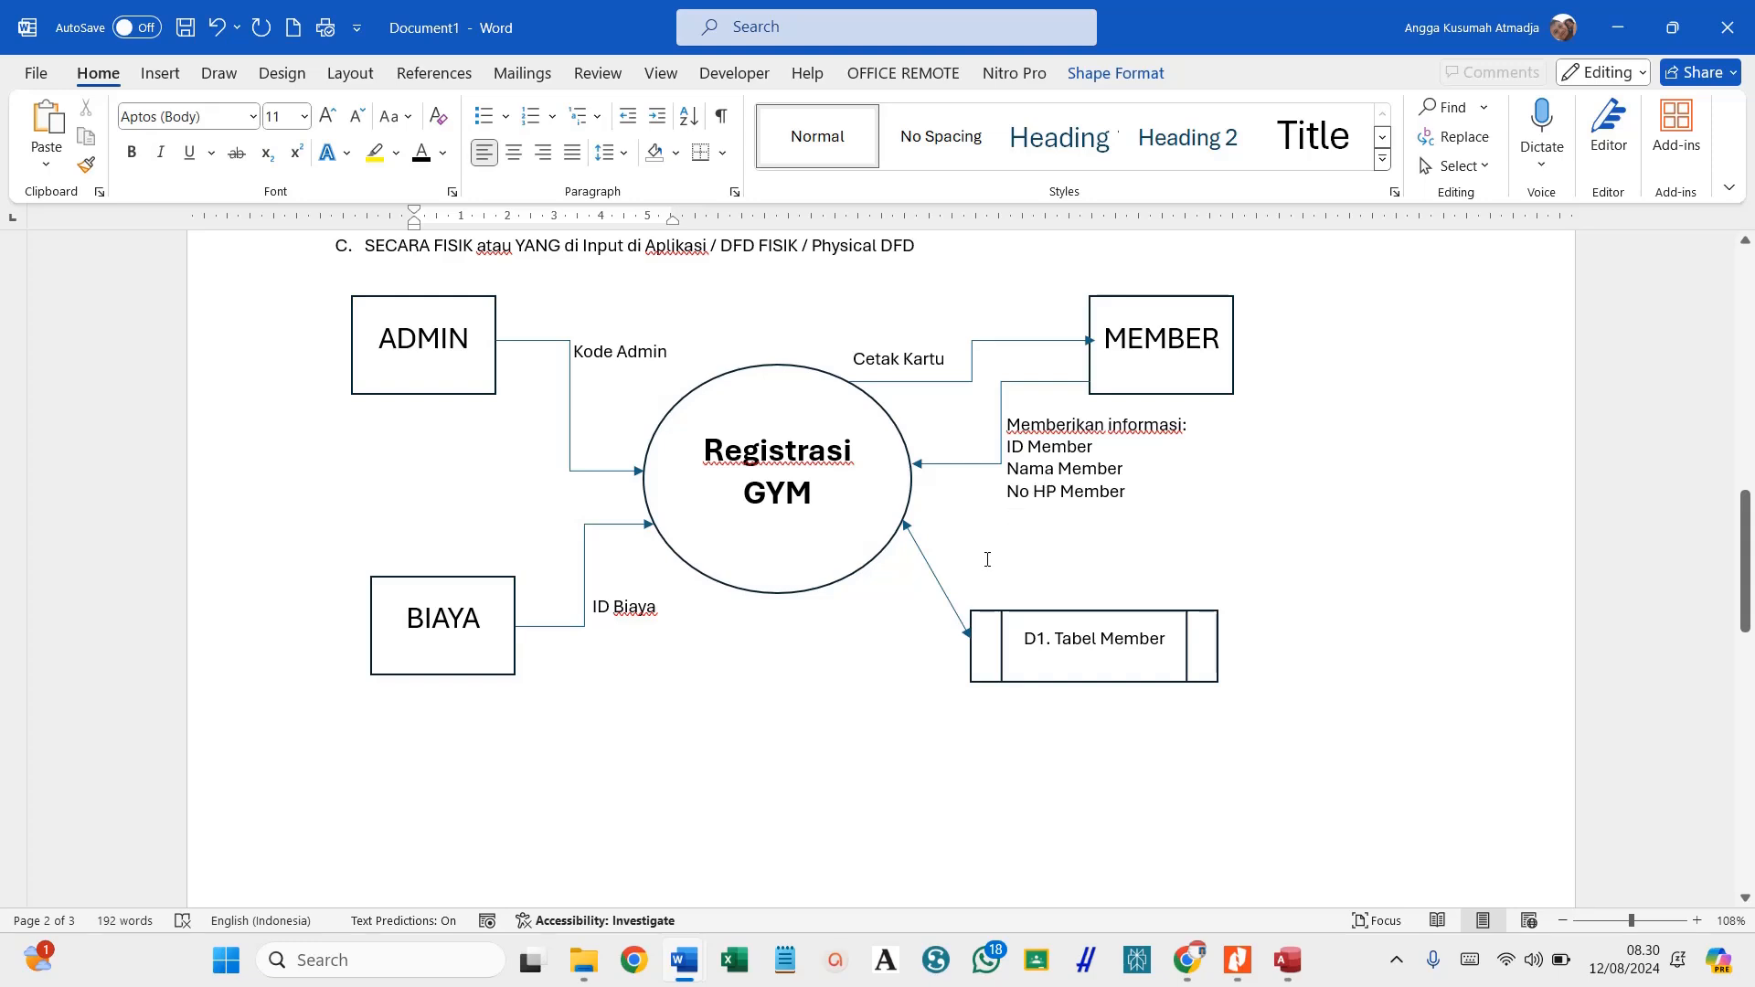
{"action": "scroll", "coordinate": [987, 559], "scroll_direction": "down", "scroll_amount": 10}
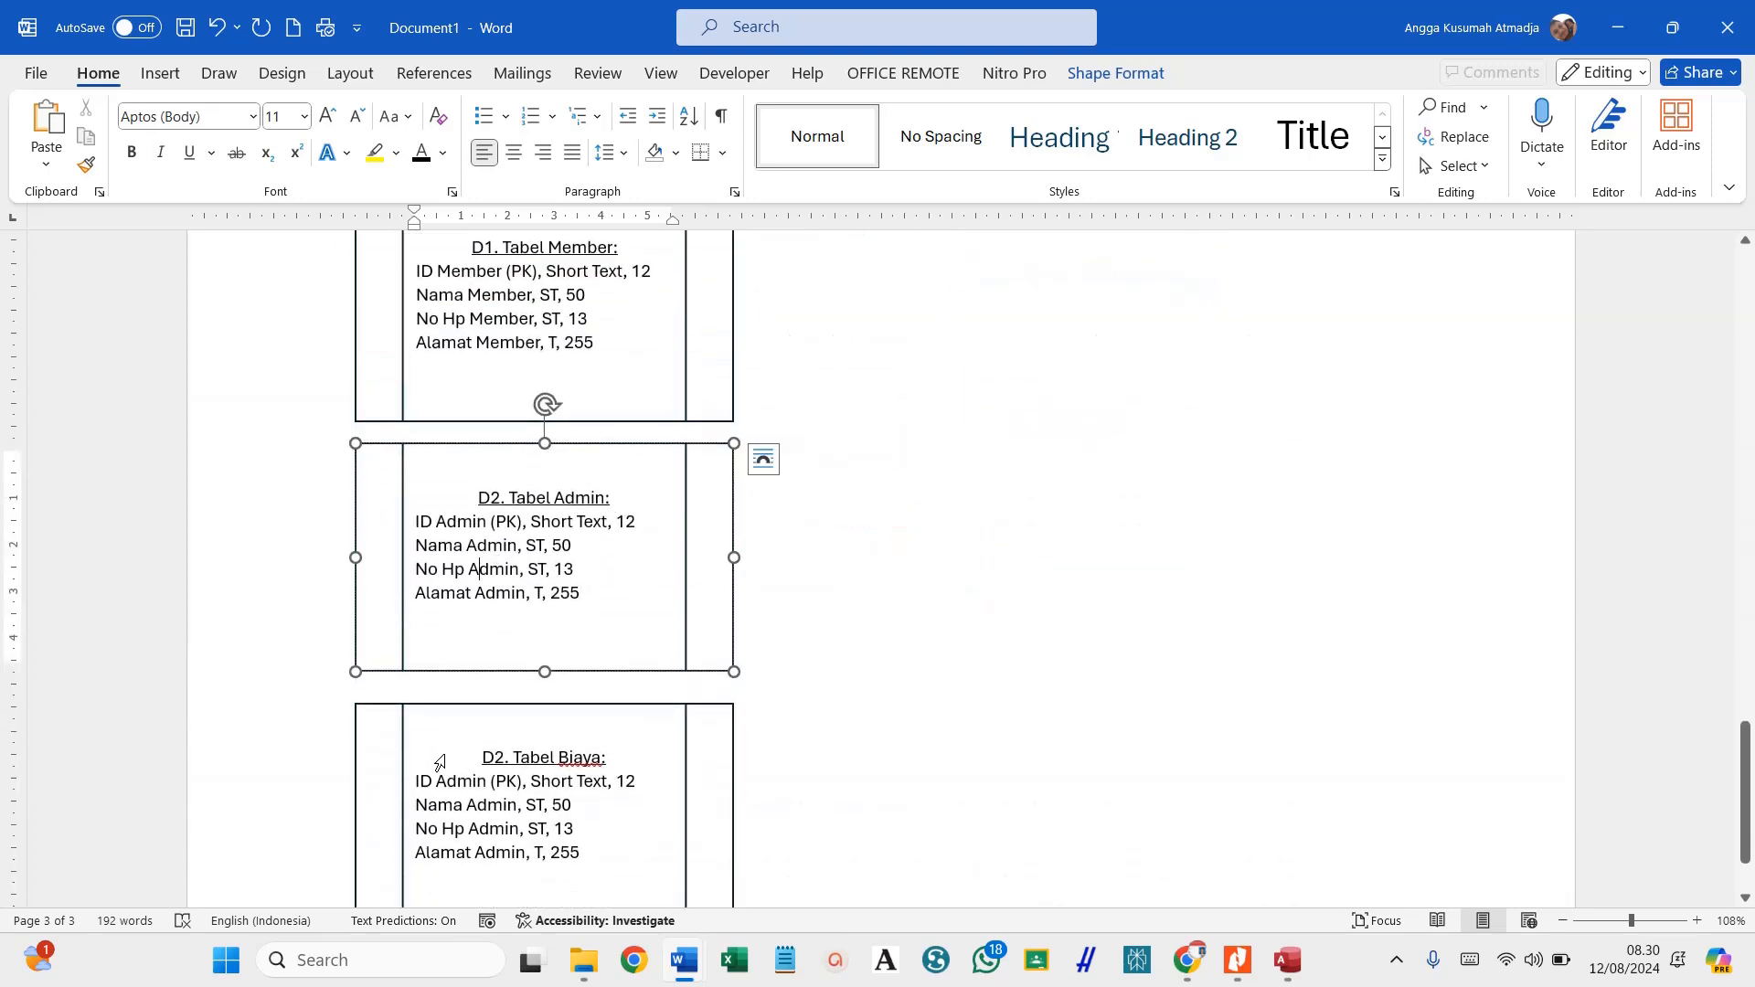
{"action": "double_click", "coordinate": [424, 519]}
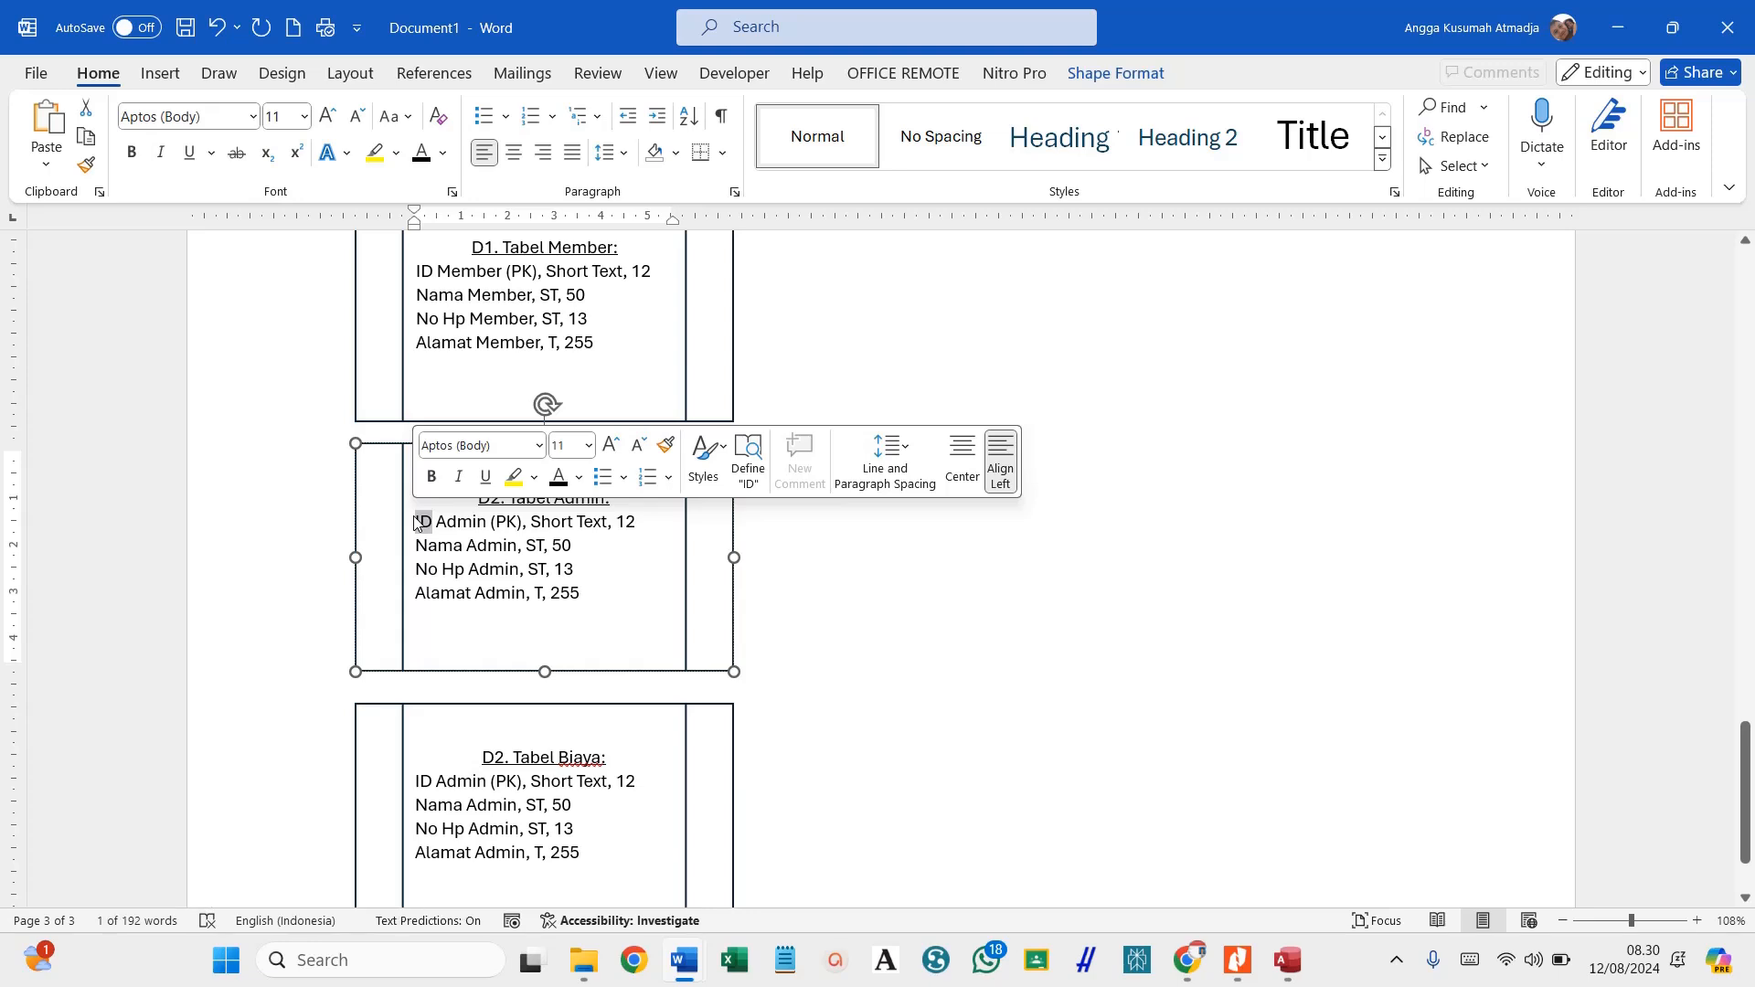
{"action": "type", "text": "Kode"}
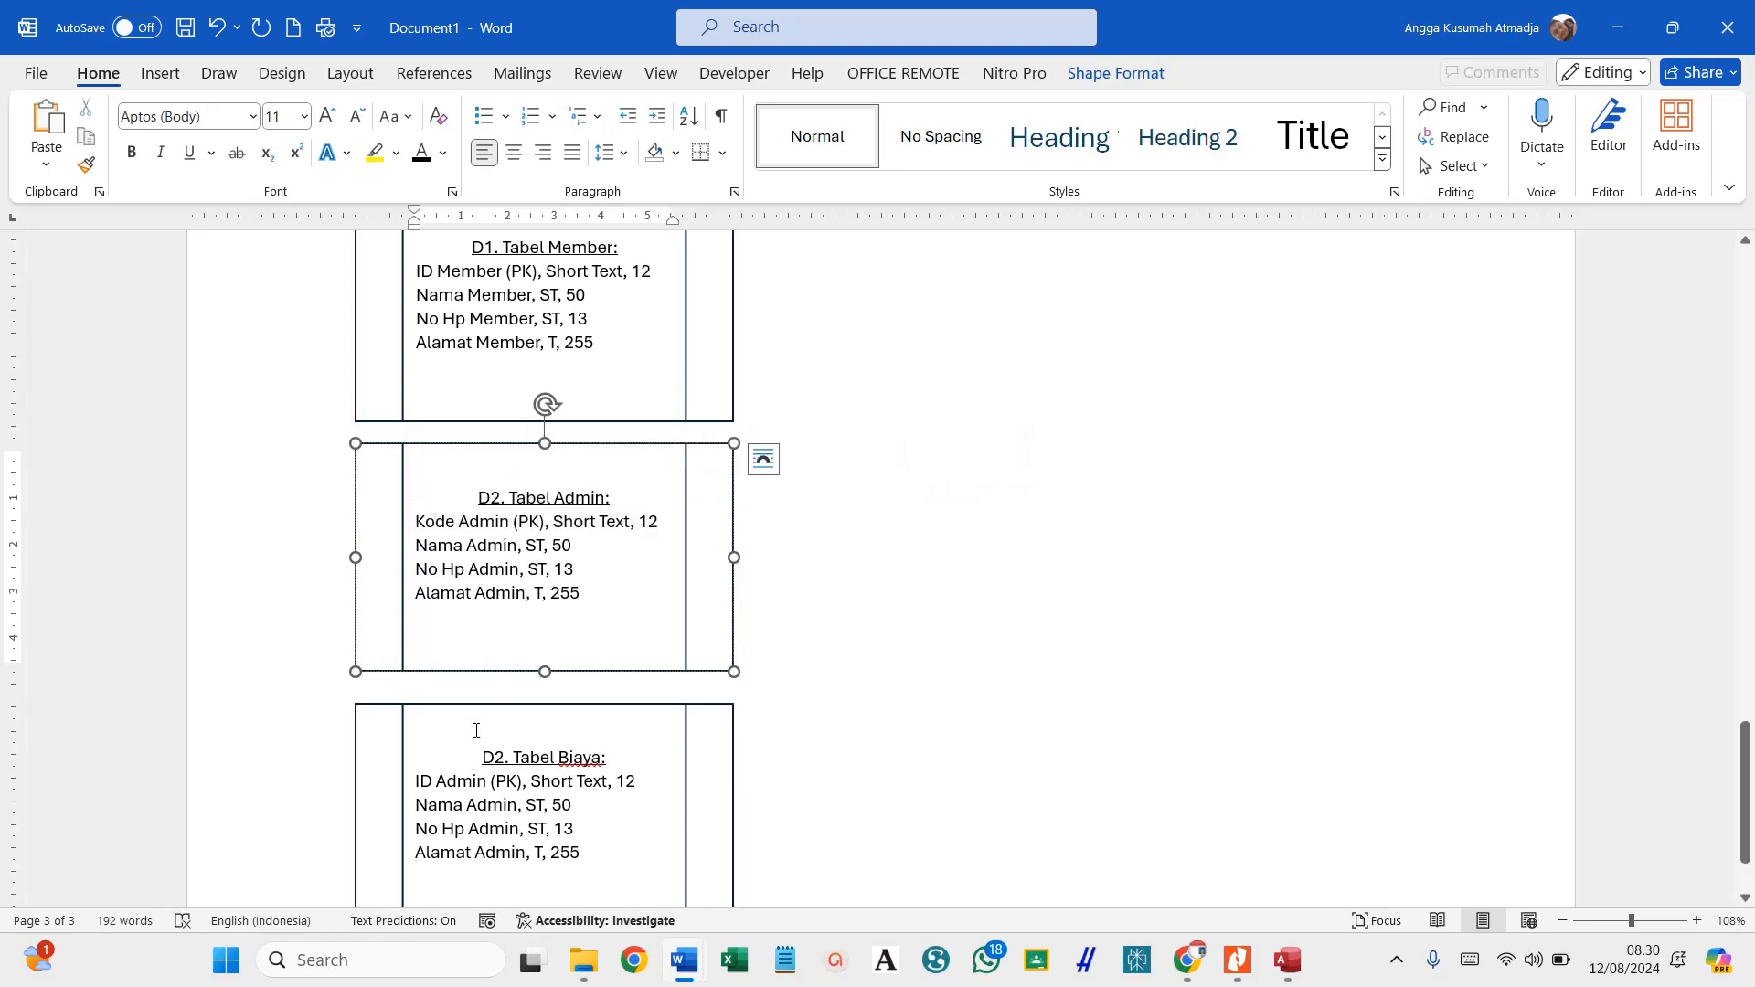
Rename the first two fields of the Tabel Biaya shape as "ID Biaya" and "Biaya".
{"action": "double_click", "coordinate": [479, 788]}
{"action": "type", "text": "Biaya"}
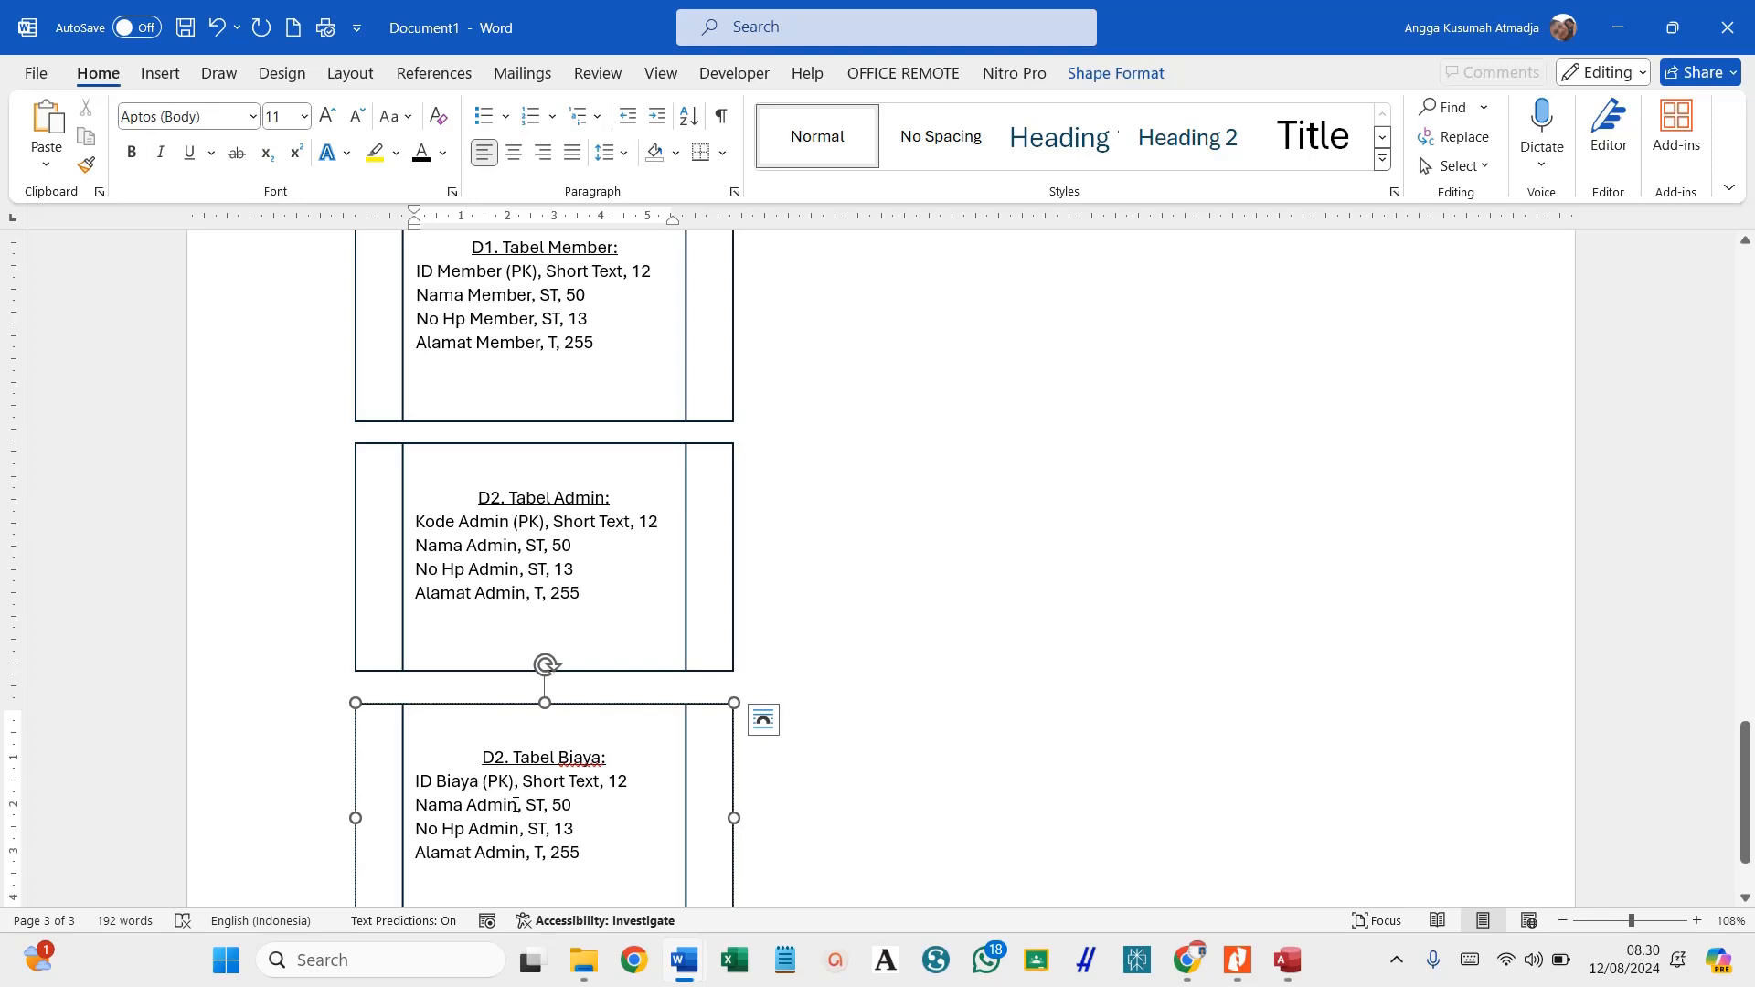
{"action": "left_click_drag", "start_coordinate": [515, 804], "coordinate": [416, 804]}
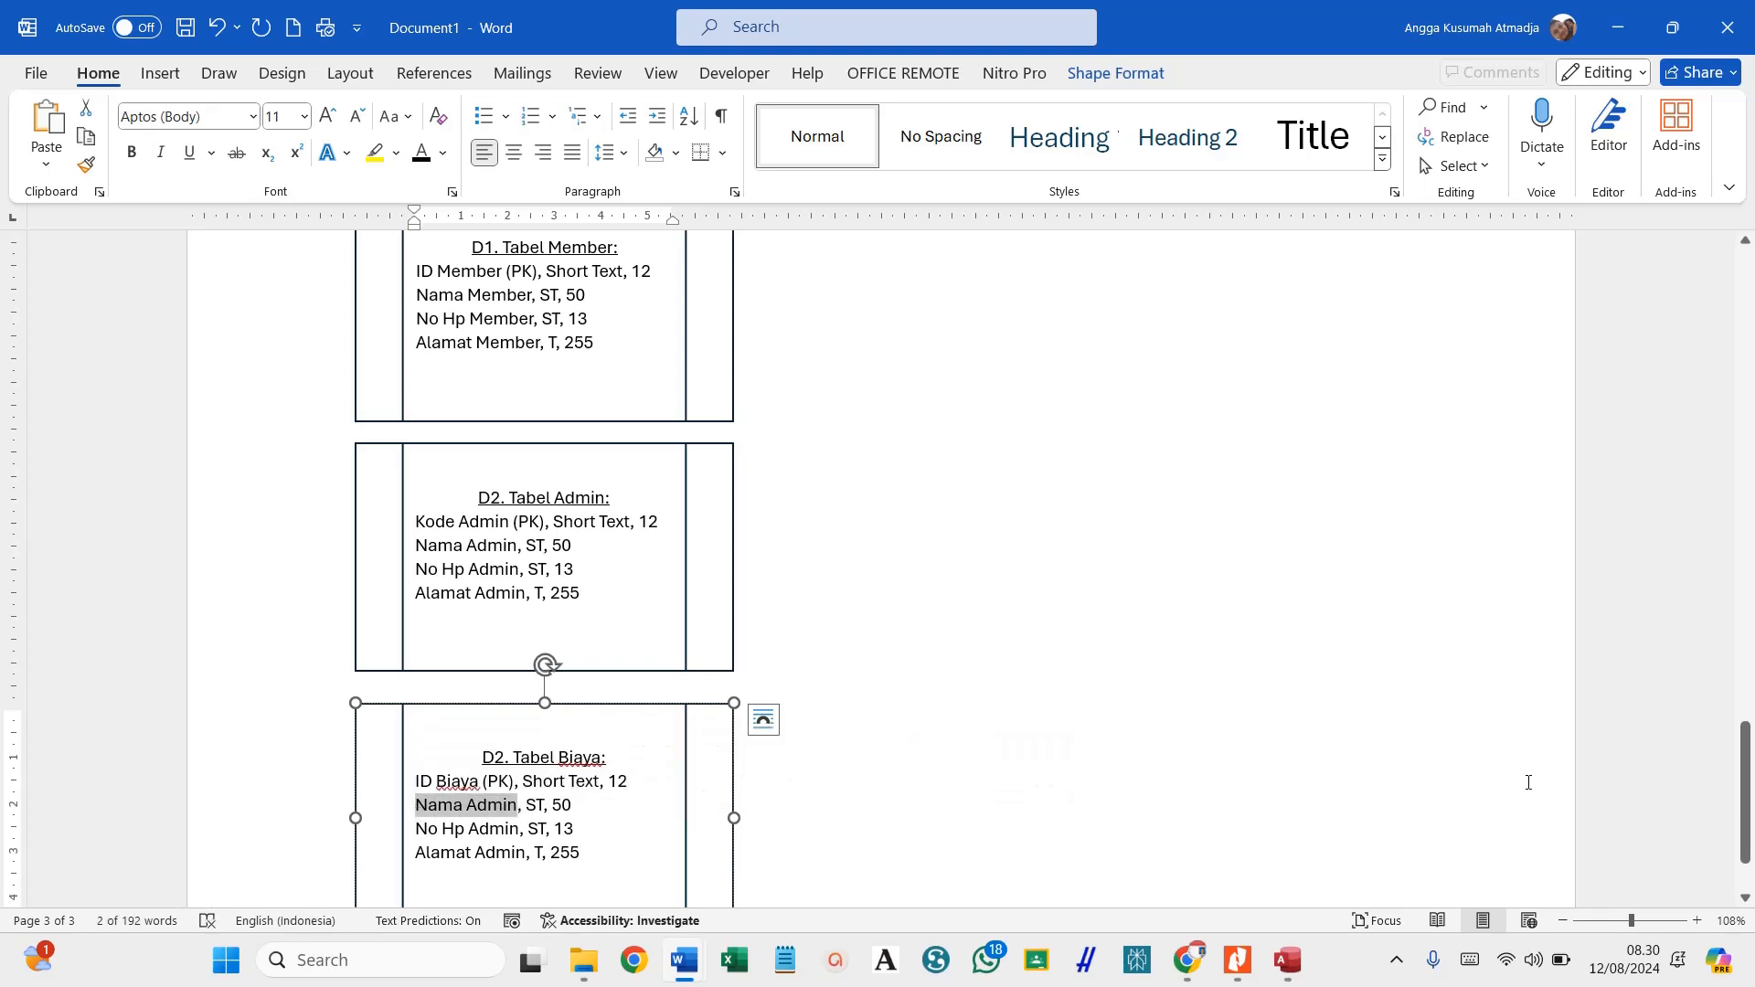
{"action": "type", "text": "Biaya"}
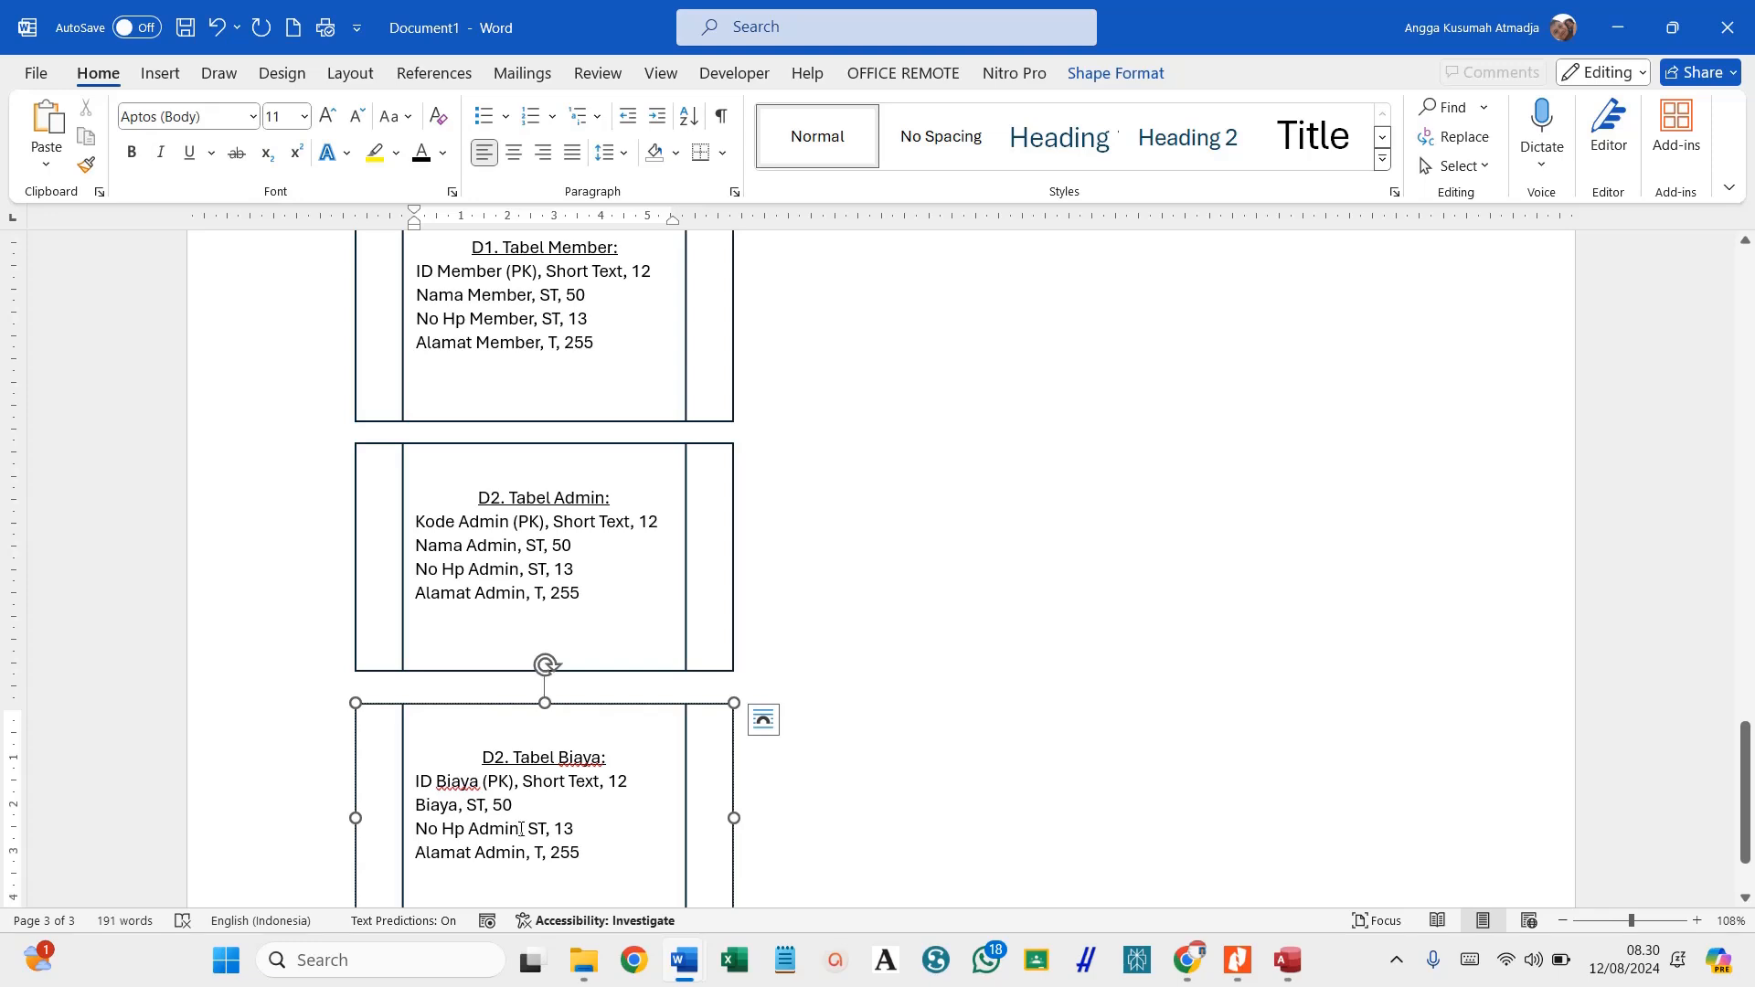
Rename the third field of the Tabel Biaya shape as "Keterangan" and change its data type to T.
{"action": "left_click_drag", "start_coordinate": [521, 829], "coordinate": [418, 828]}
{"action": "type", "text": "N"}
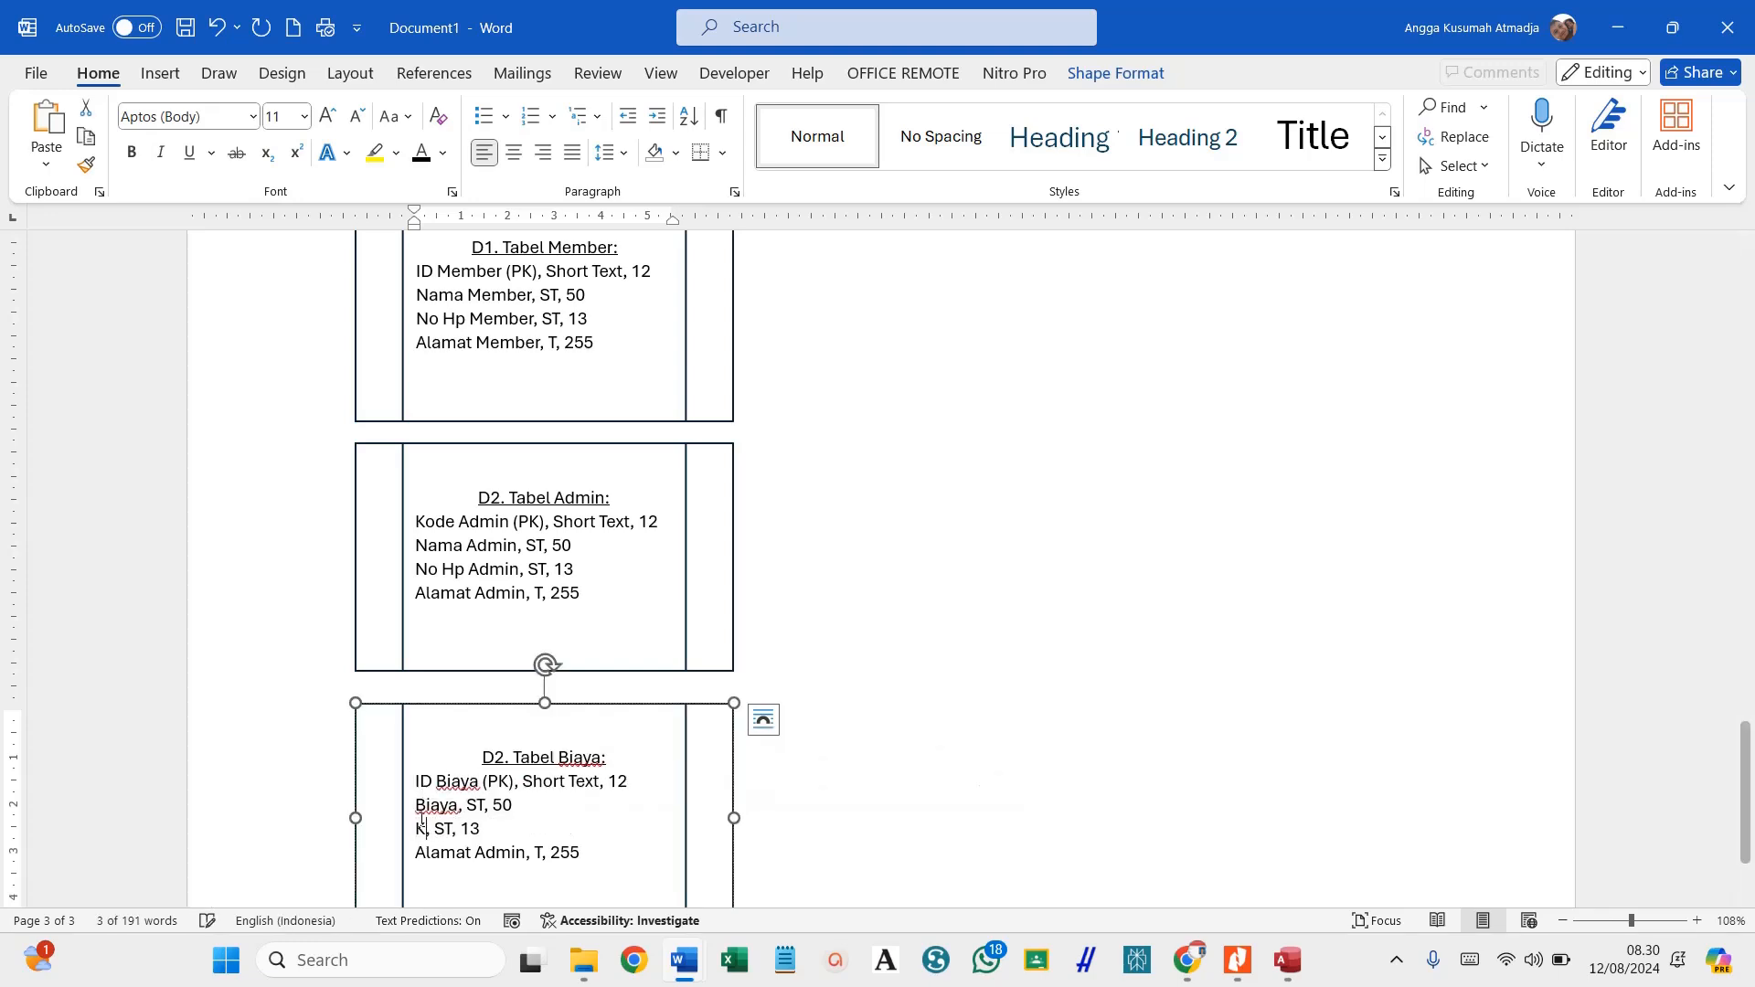
{"action": "type", "text": "eterangan"}
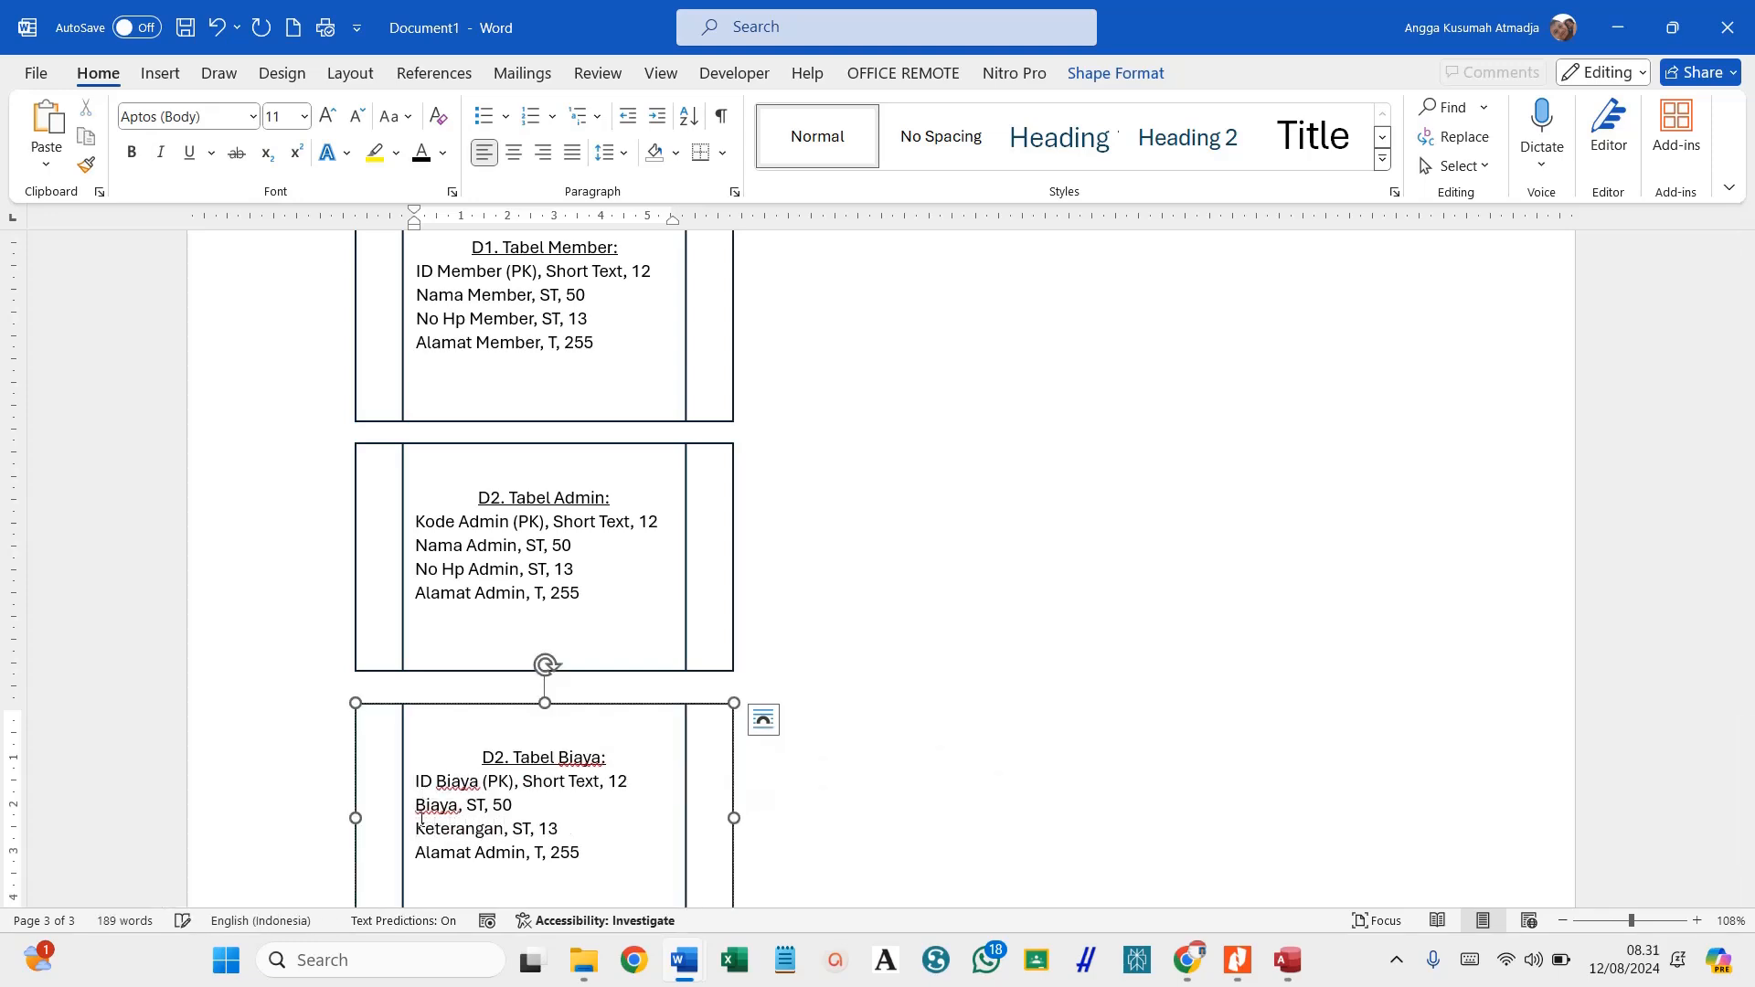
{"action": "left_click", "coordinate": [523, 829]}
{"action": "key", "text": "BackSpace"}
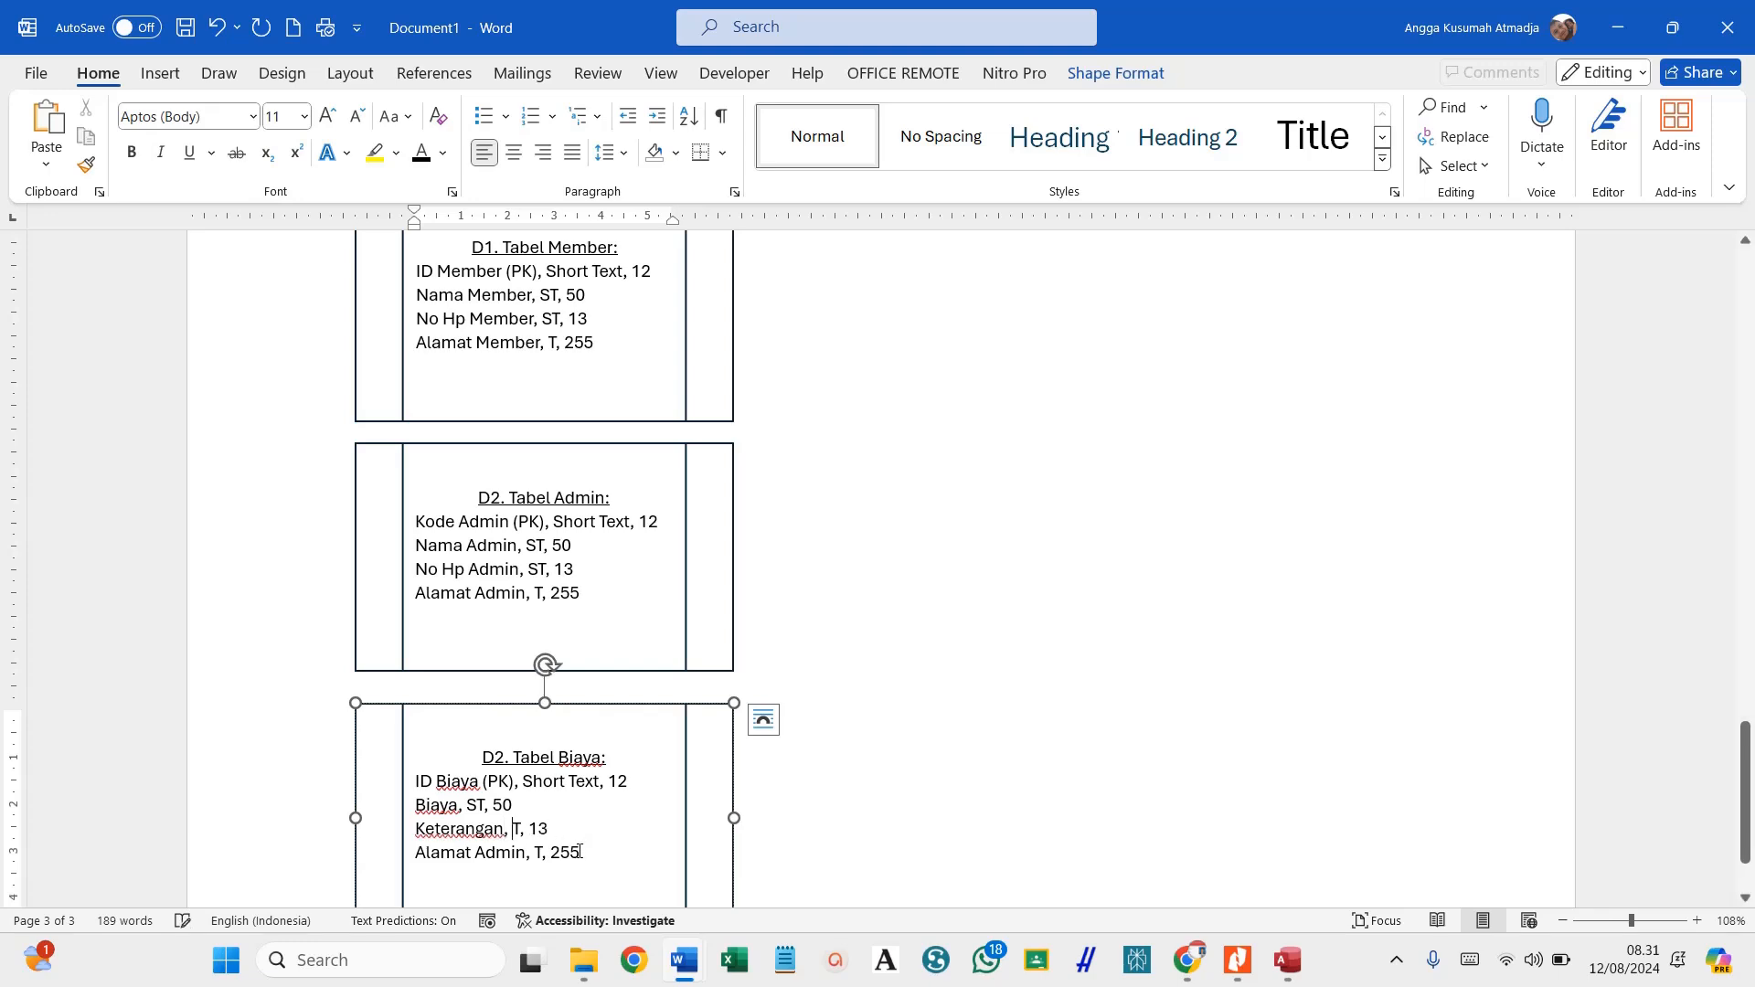
Delete the Alamat Admin field from the Tabel Biaya shape and set the Keterangan field's data type to Text without a size.
{"action": "left_click_drag", "start_coordinate": [590, 859], "coordinate": [416, 853]}
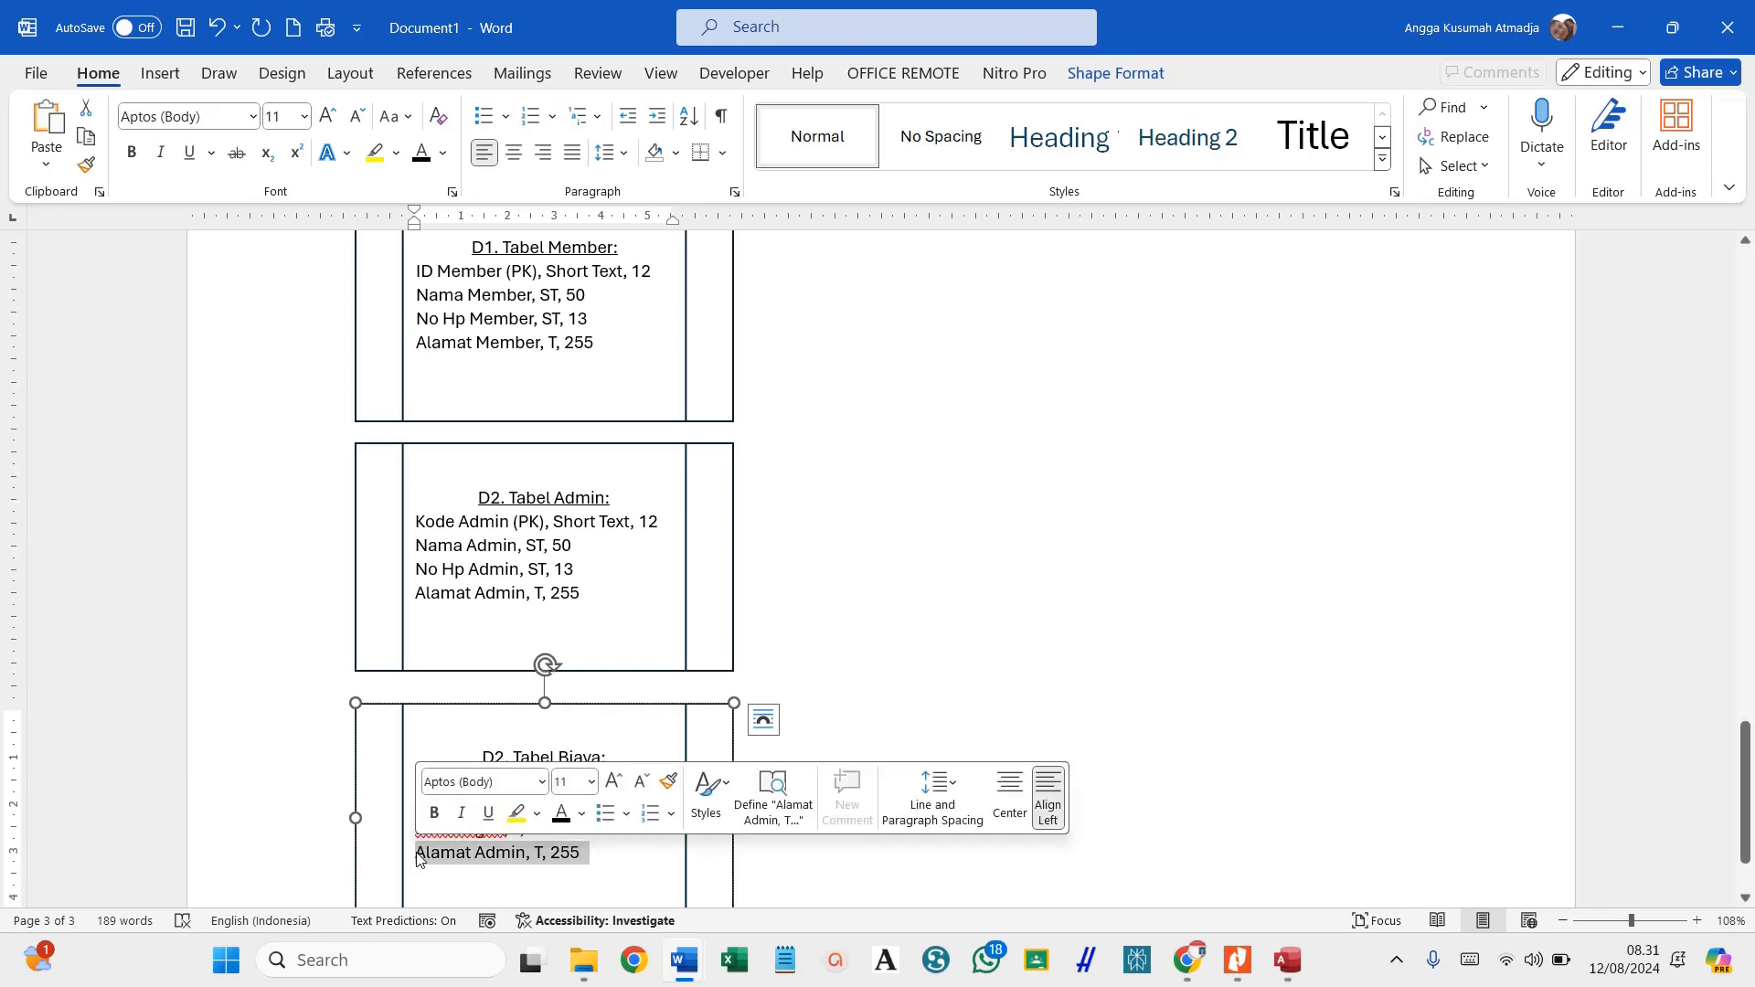
{"action": "key", "text": "BackSpace"}
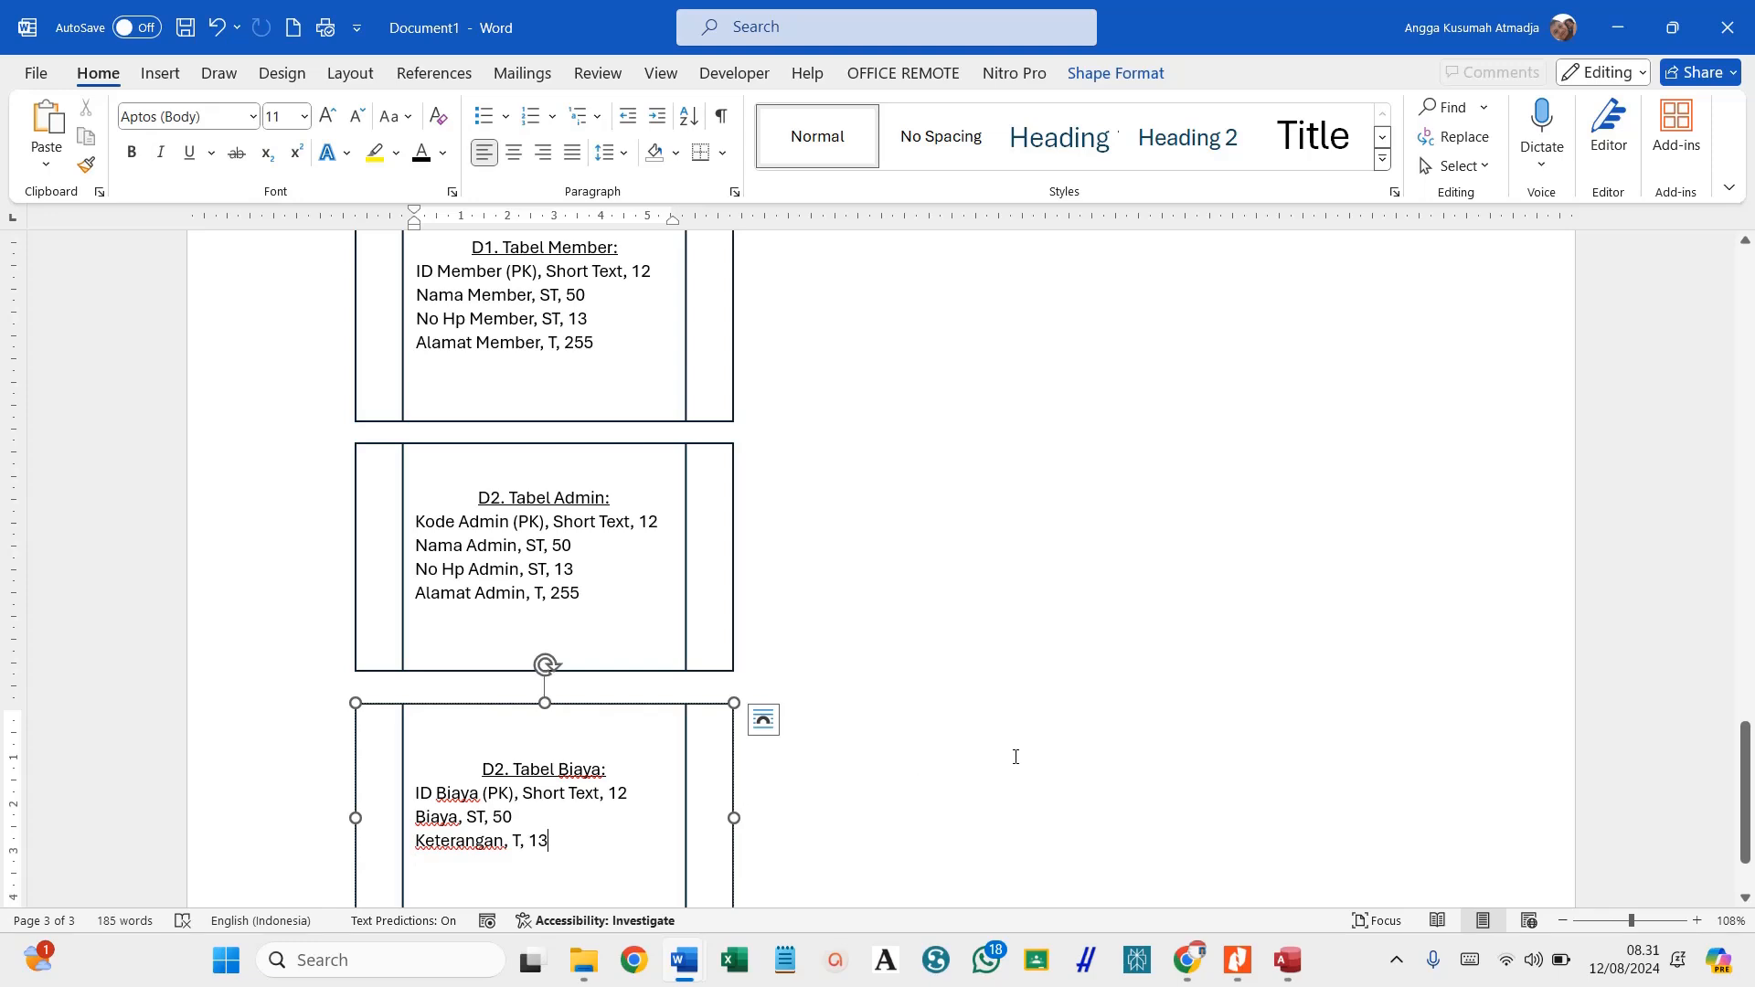
{"action": "key", "text": "BackSpace"}
{"action": "key", "text": "BackSpace"}
{"action": "key", "text": "BackSpace"}
{"action": "key", "text": "BackSpace"}
{"action": "type", "text": "ext"}
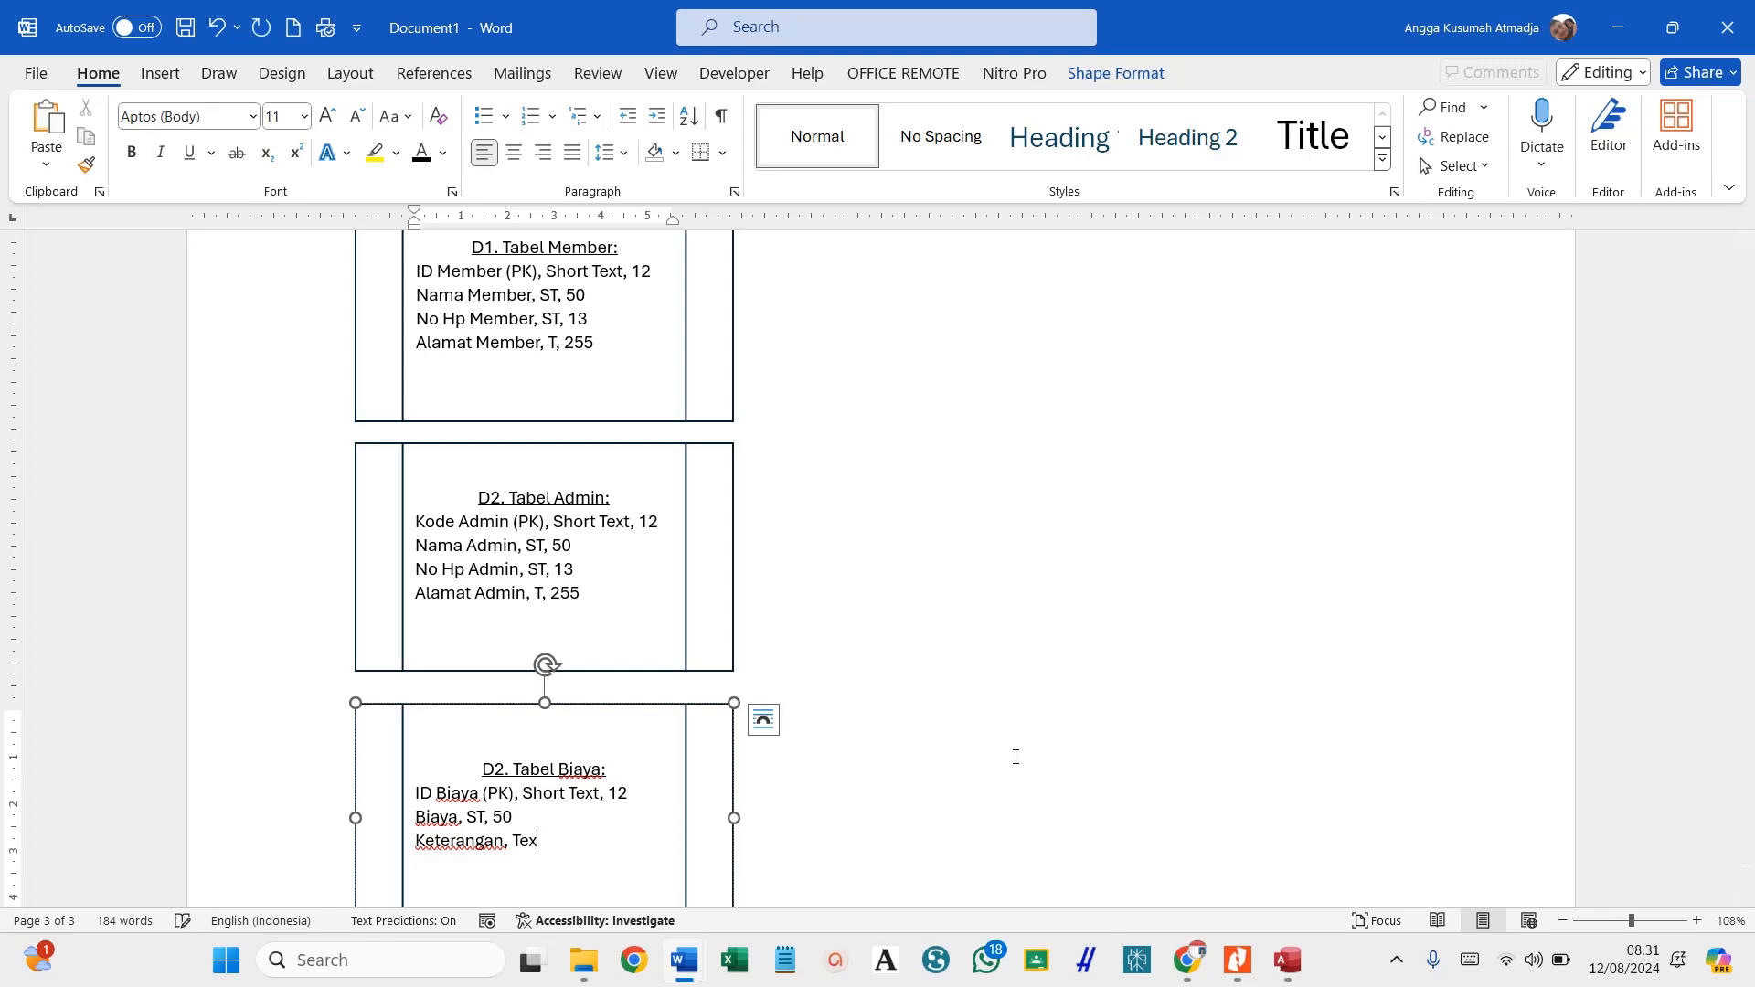
Change the data type of the Biaya field in the Tabel Biaya shape to Currency.
{"action": "double_click", "coordinate": [475, 816]}
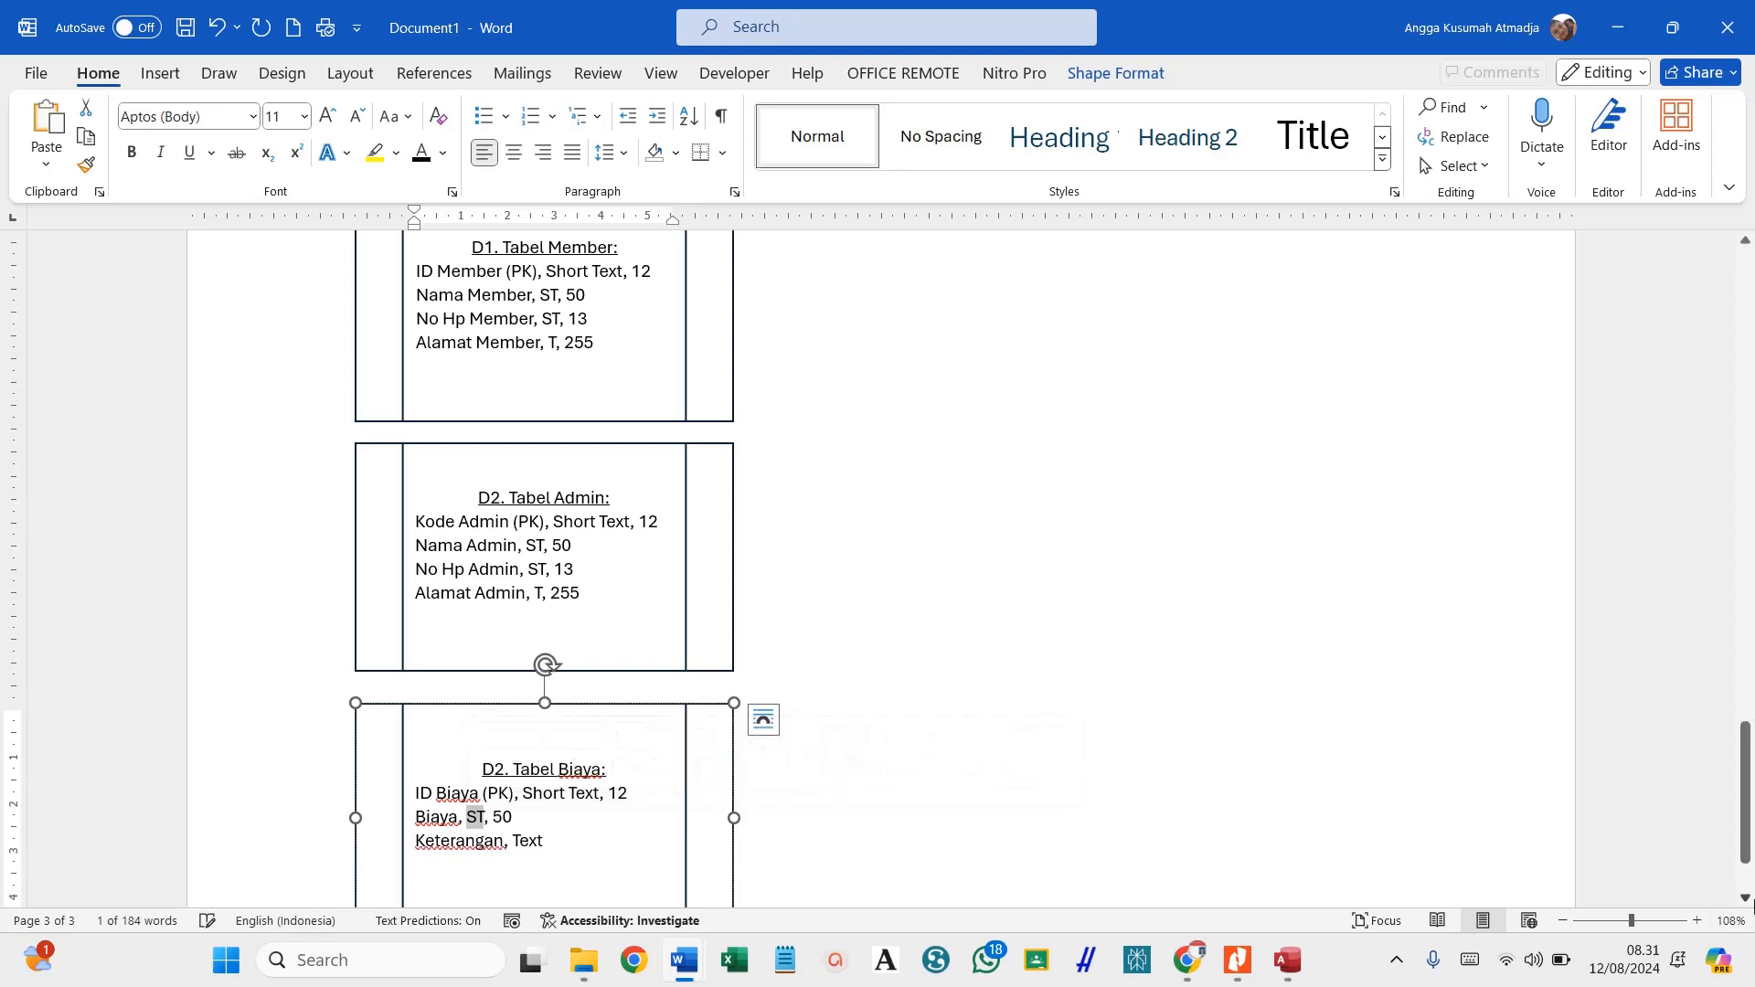
{"action": "type", "text": "Cure"}
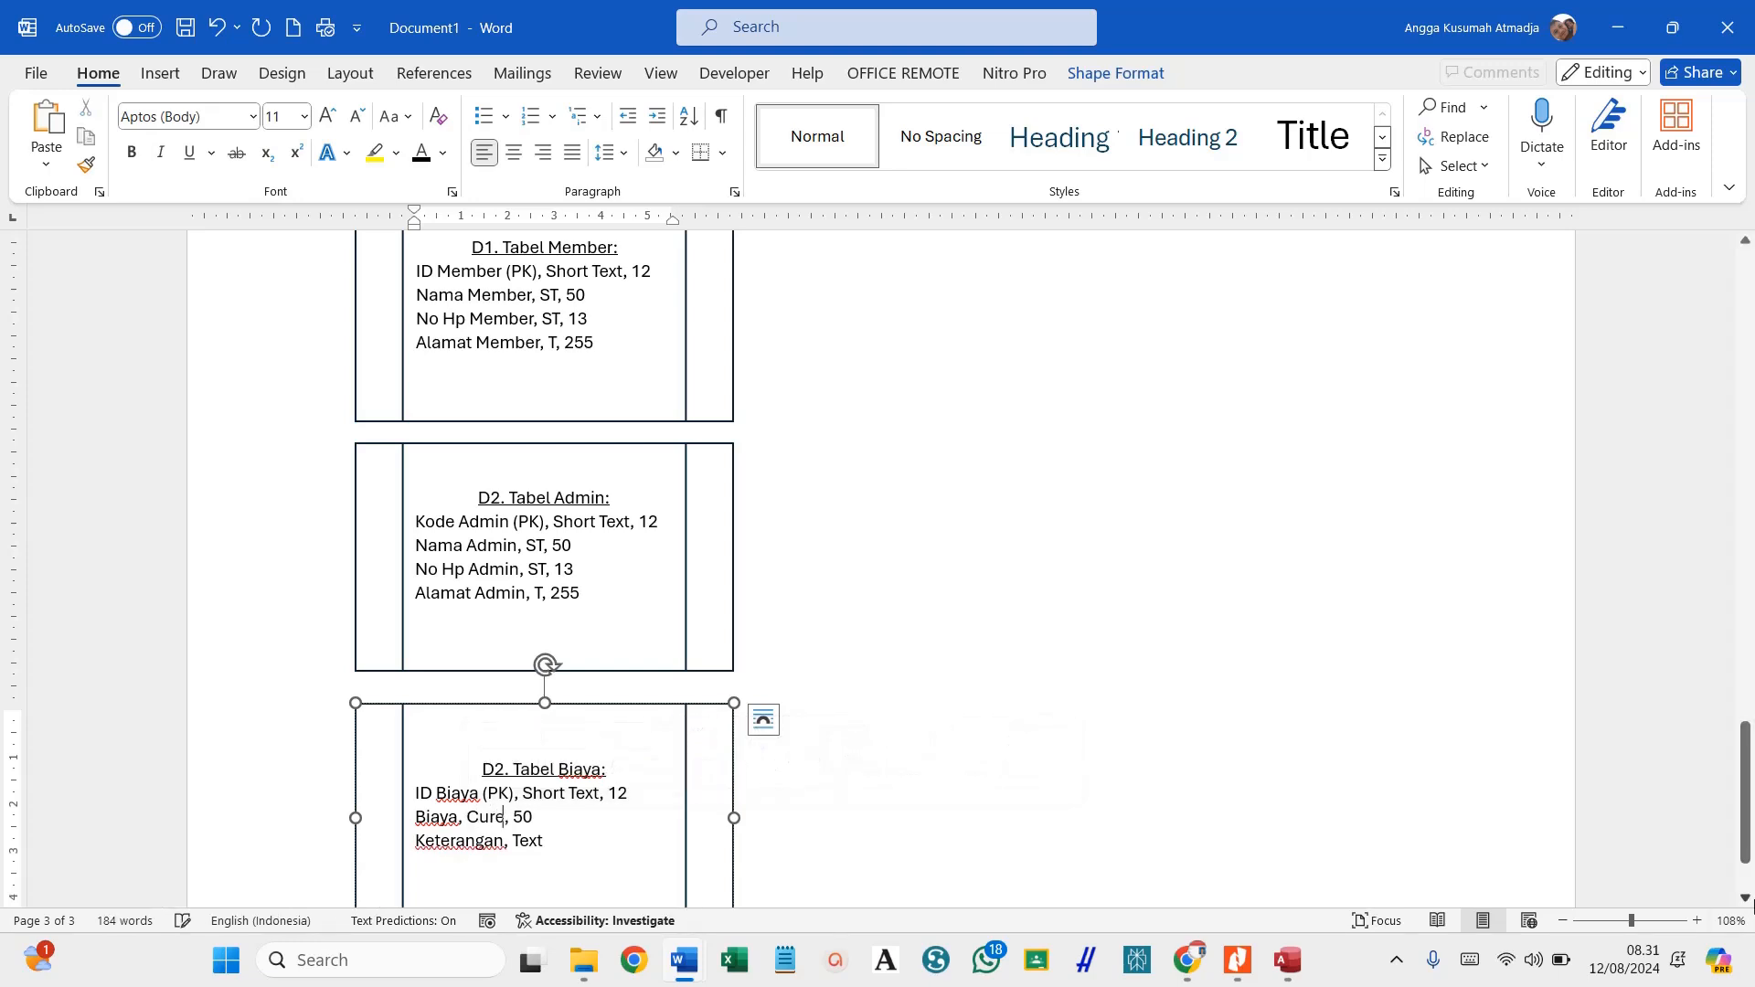
{"action": "key", "text": "BackSpace"}
{"action": "type", "text": "rency"}
{"action": "left_click", "coordinate": [1243, 617]}
Copy the D1. Tabel Member data store shape in the section C physical DFD.
{"action": "scroll", "coordinate": [1238, 619], "scroll_direction": "up", "scroll_amount": 1}
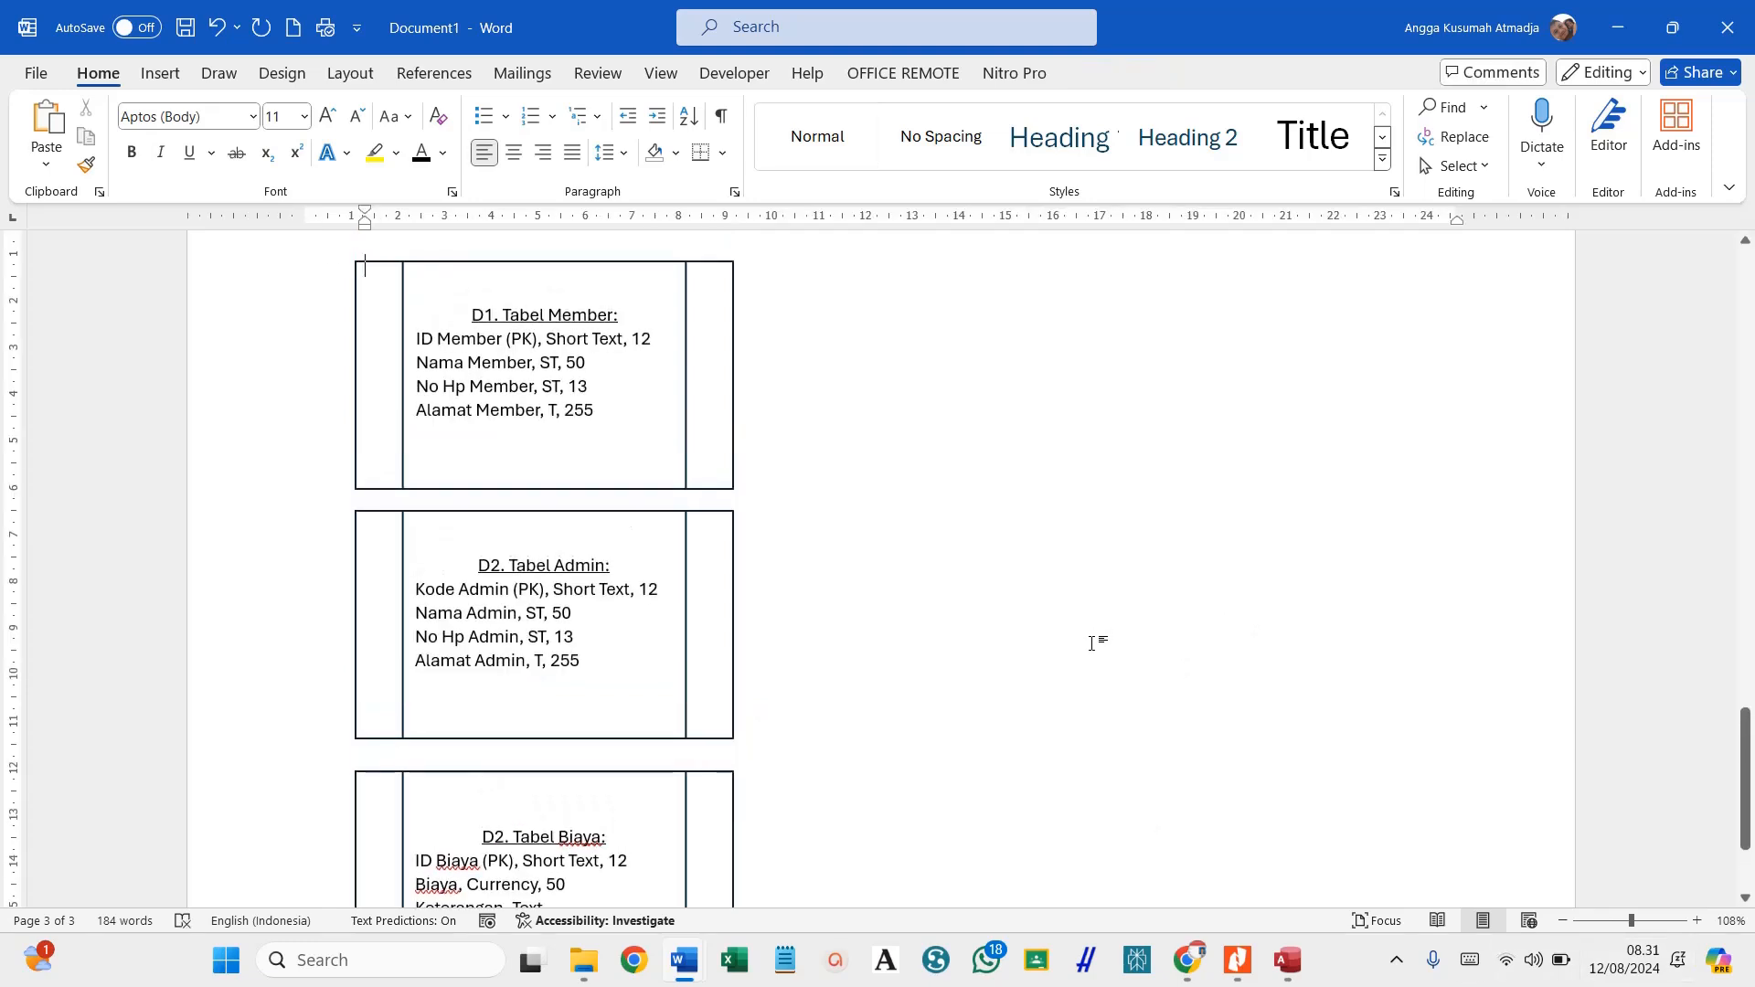
{"action": "scroll", "coordinate": [1090, 643], "scroll_direction": "up", "scroll_amount": 20}
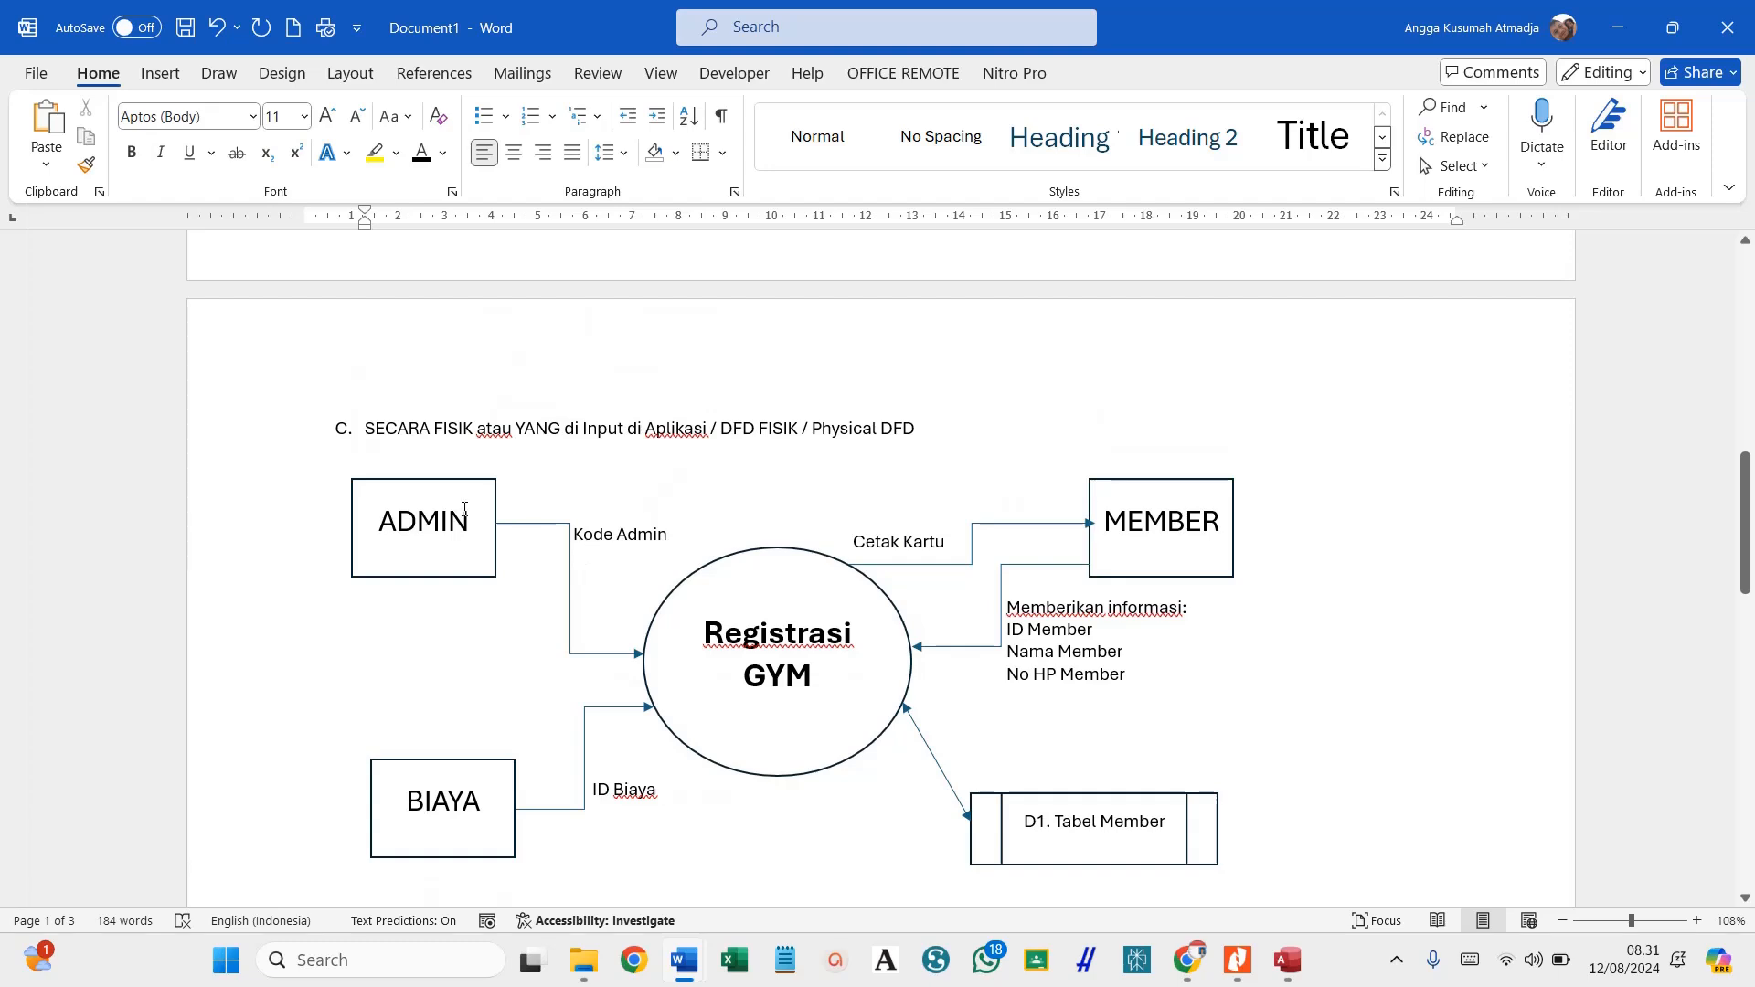
{"action": "left_click", "coordinate": [1029, 797]}
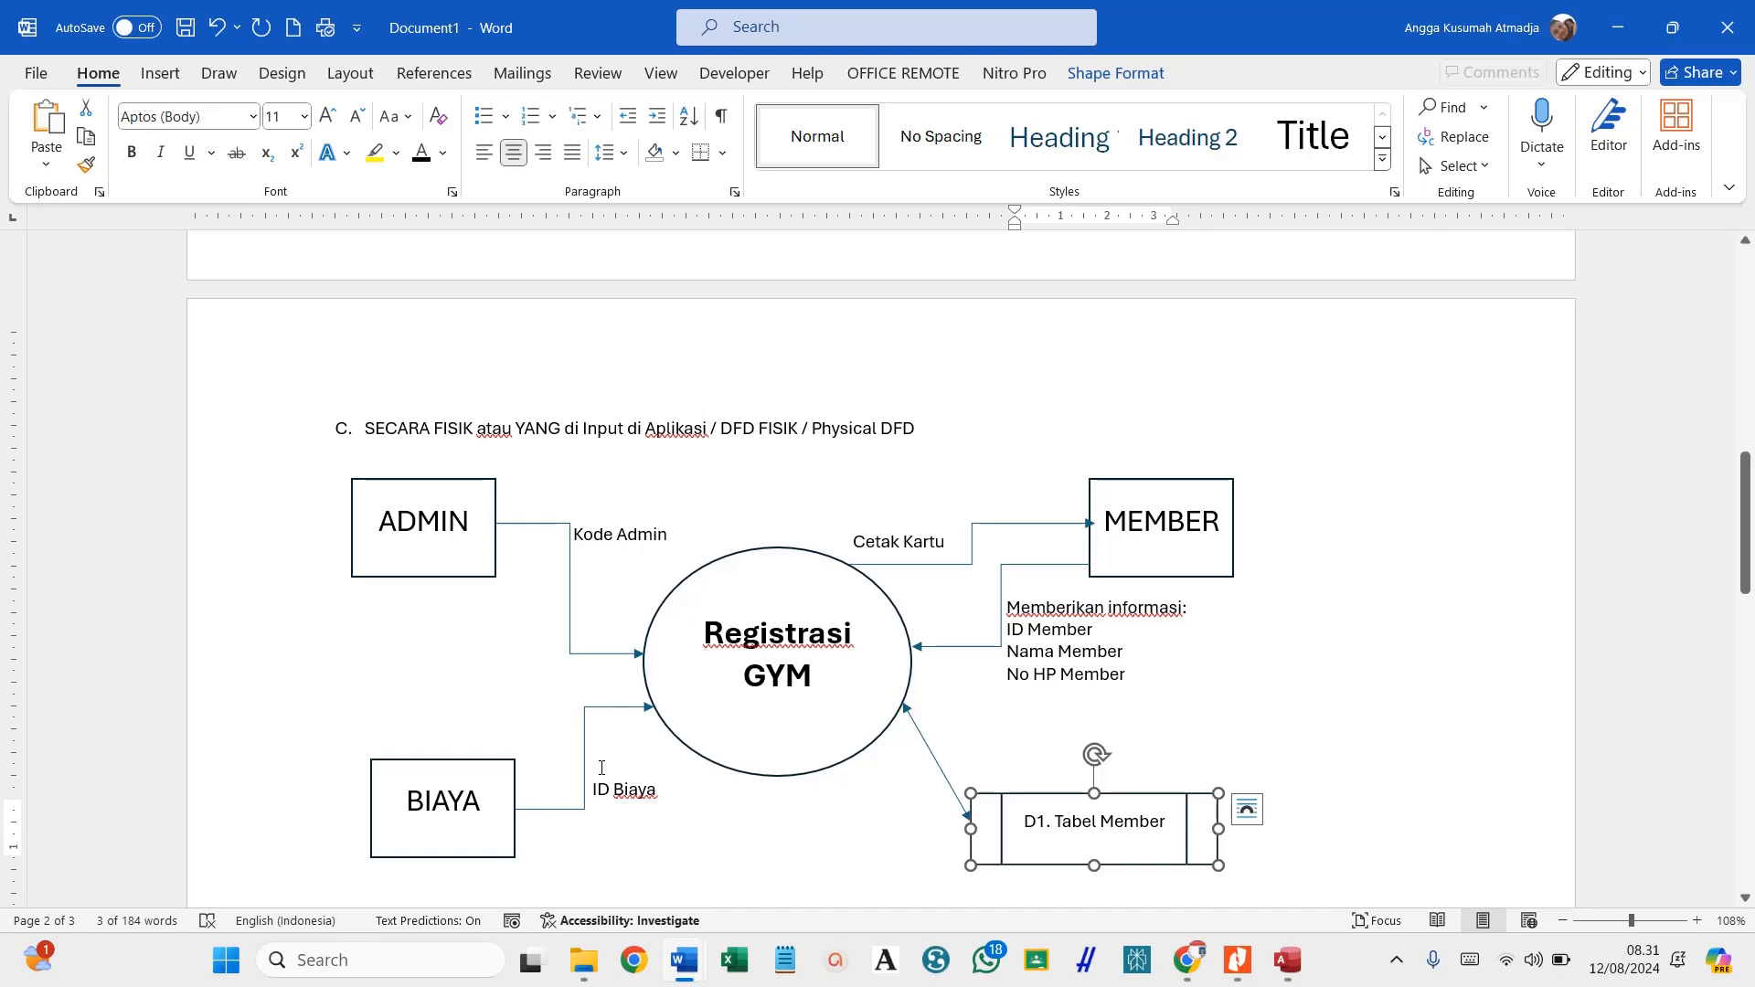
{"action": "scroll", "coordinate": [1005, 750], "scroll_direction": "down", "scroll_amount": 3}
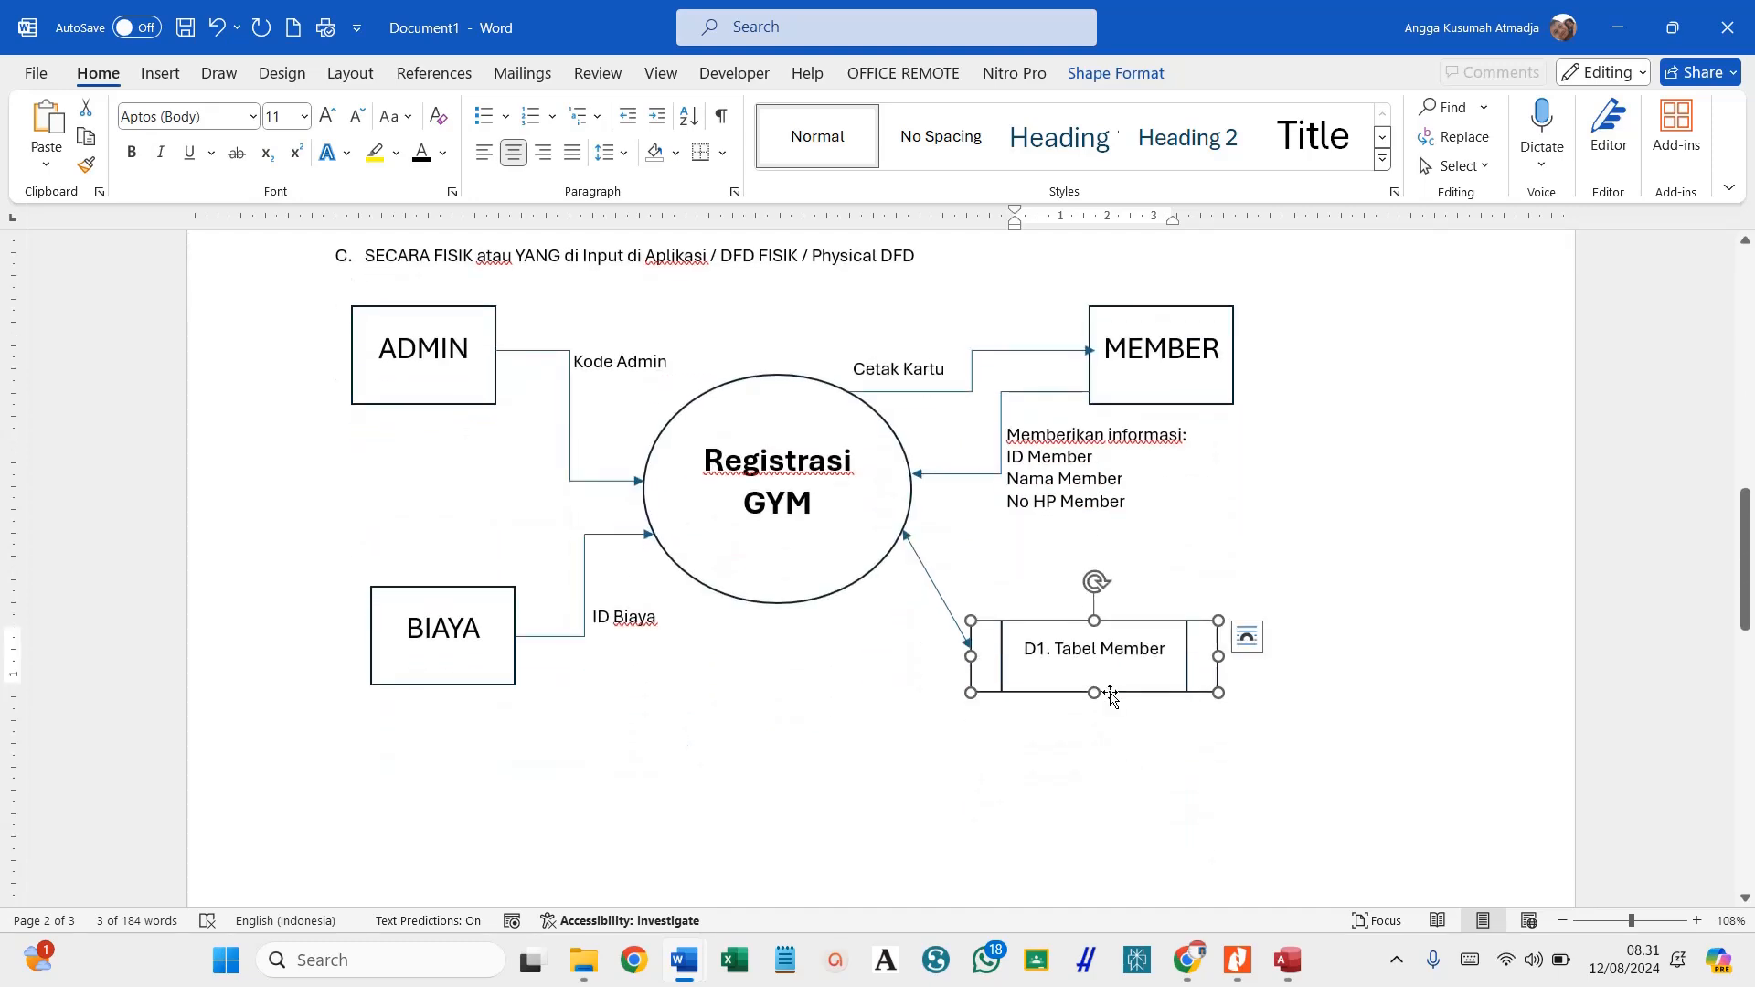
{"action": "right_click", "coordinate": [1110, 694]}
{"action": "left_click", "coordinate": [1161, 156]}
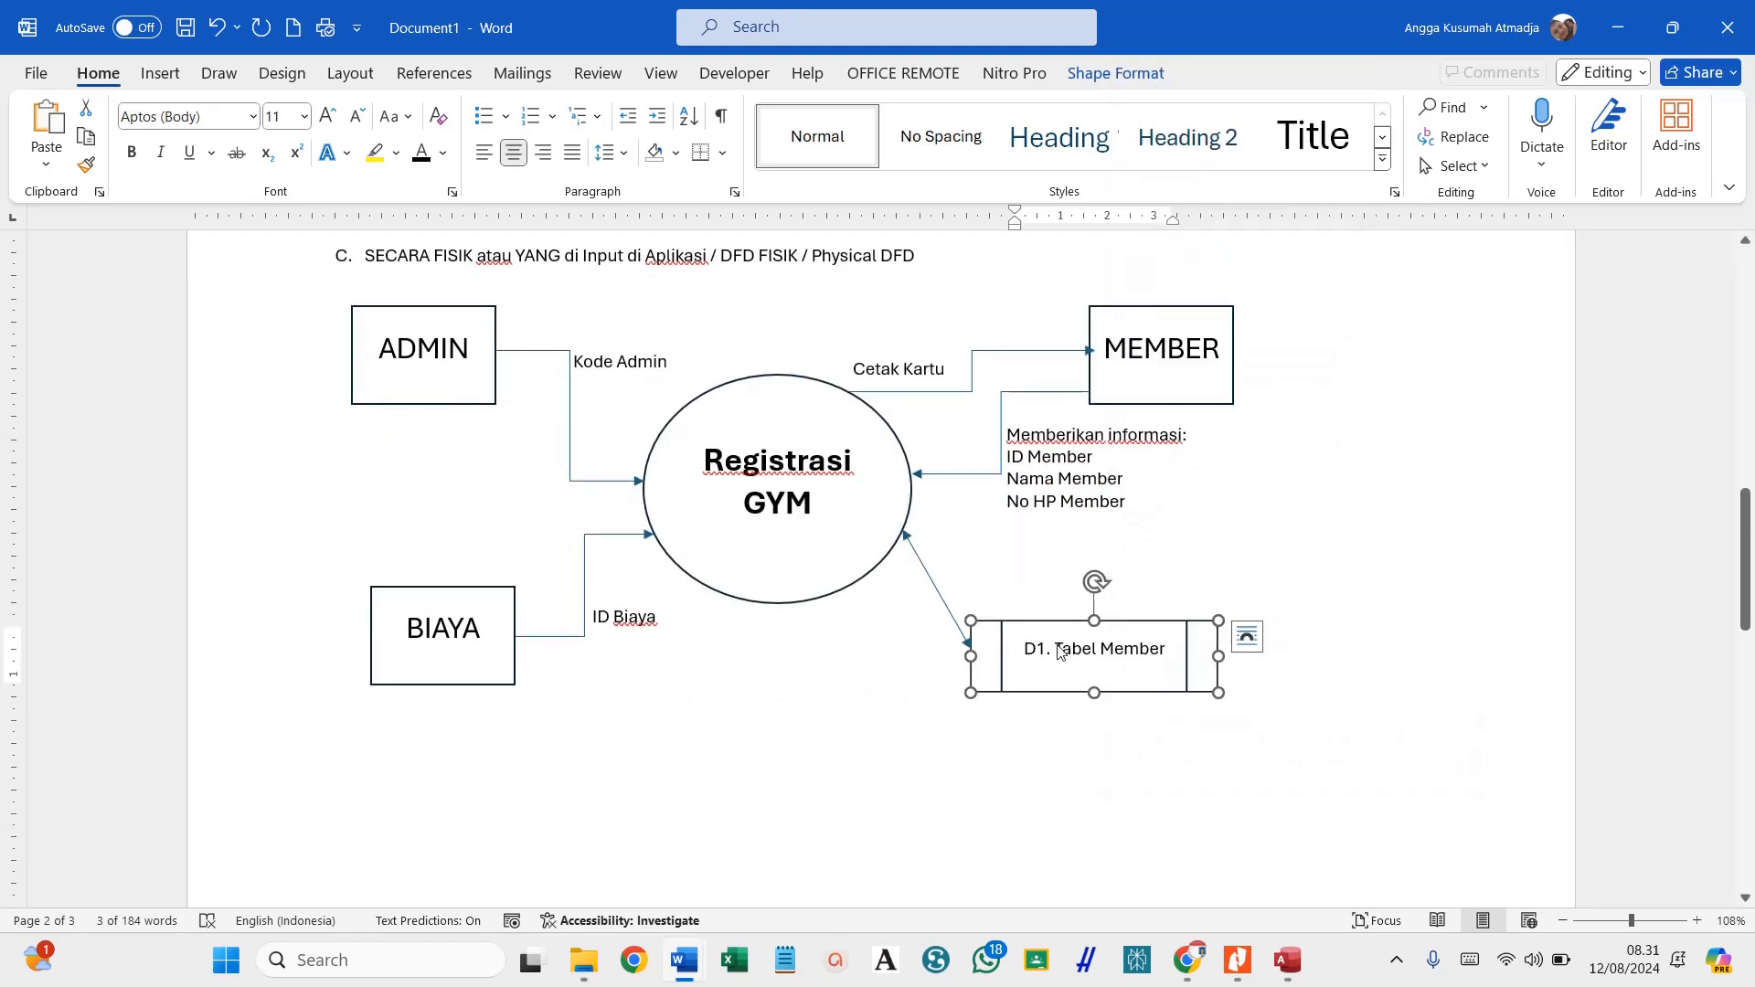
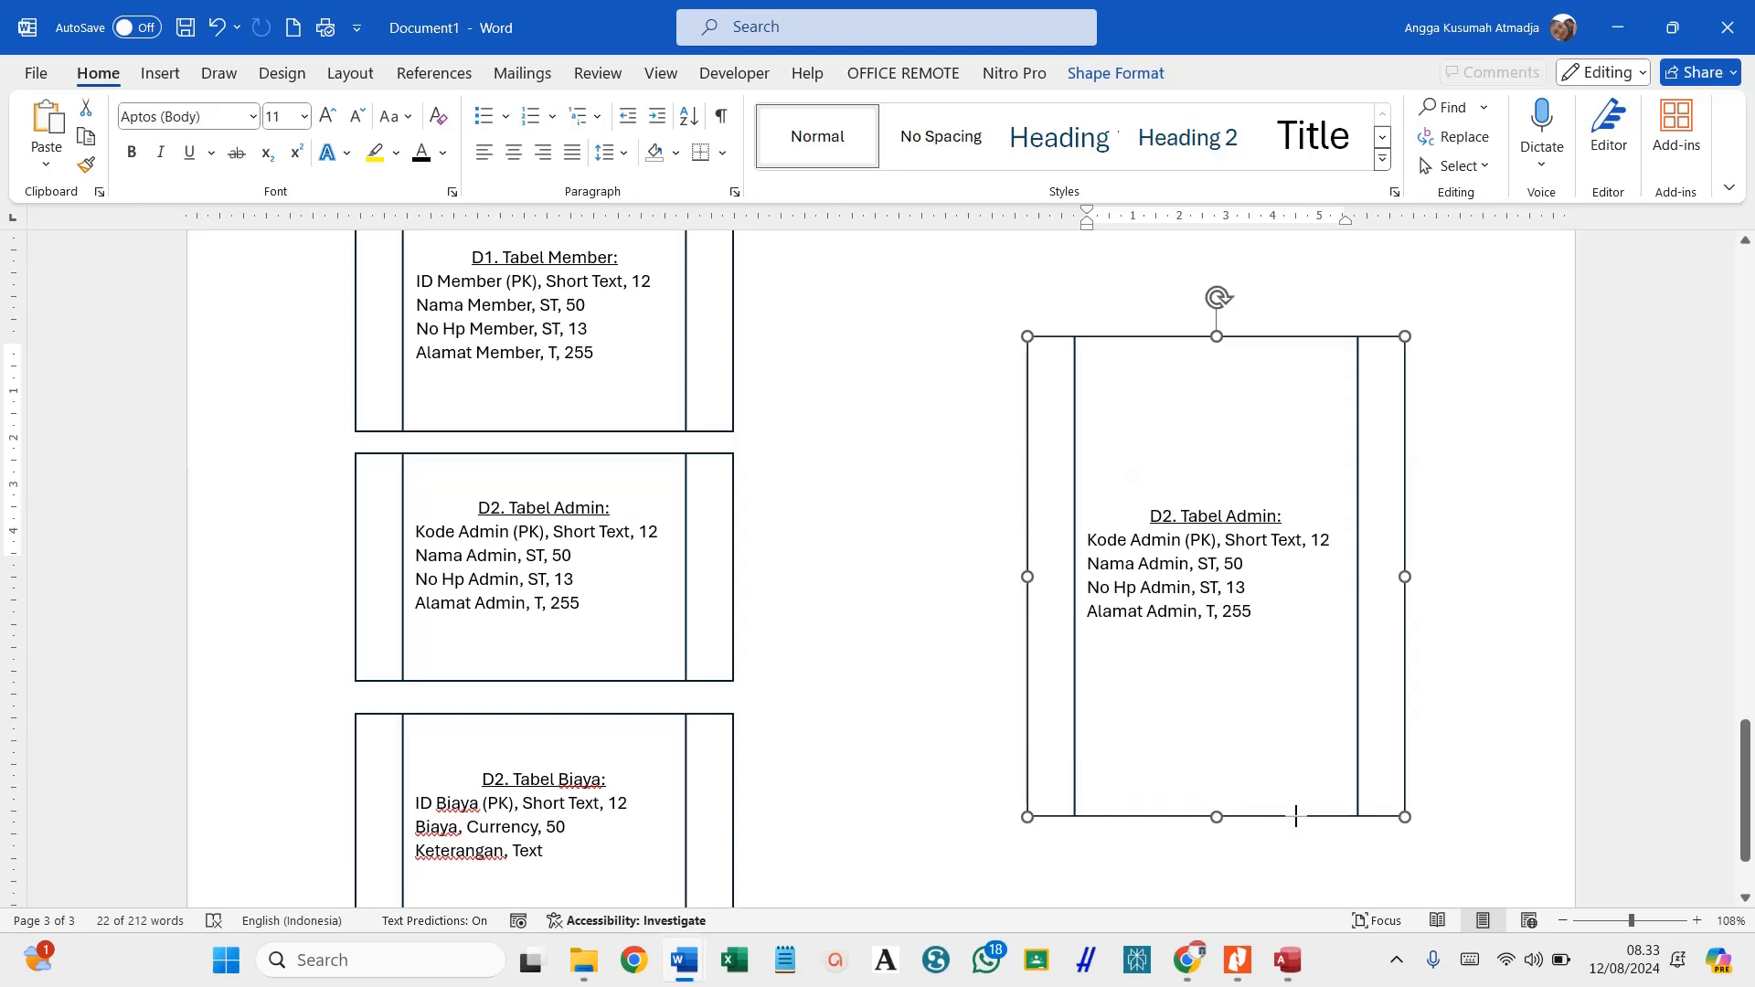
Renumber the title of the tall copied Tabel Admin shape as D4 and the title of the Tabel Biaya shape as D3.
{"action": "left_click", "coordinate": [1169, 515]}
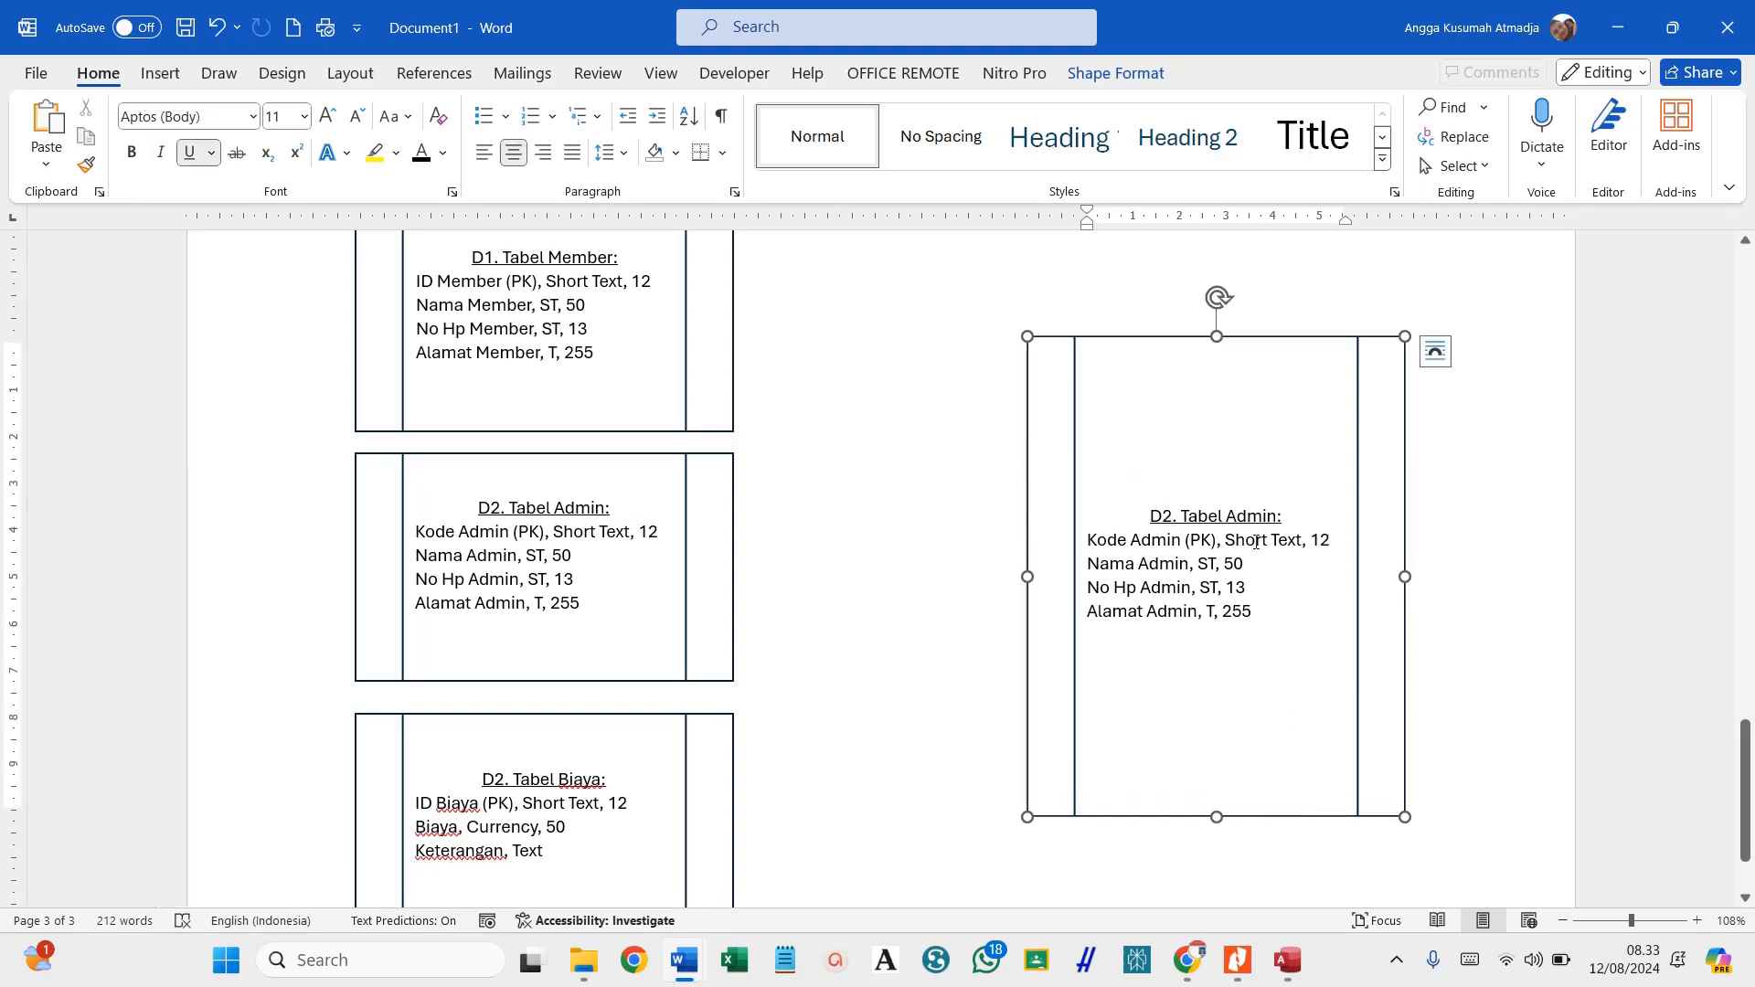
{"action": "key", "text": "BackSpace"}
{"action": "type", "text": "4"}
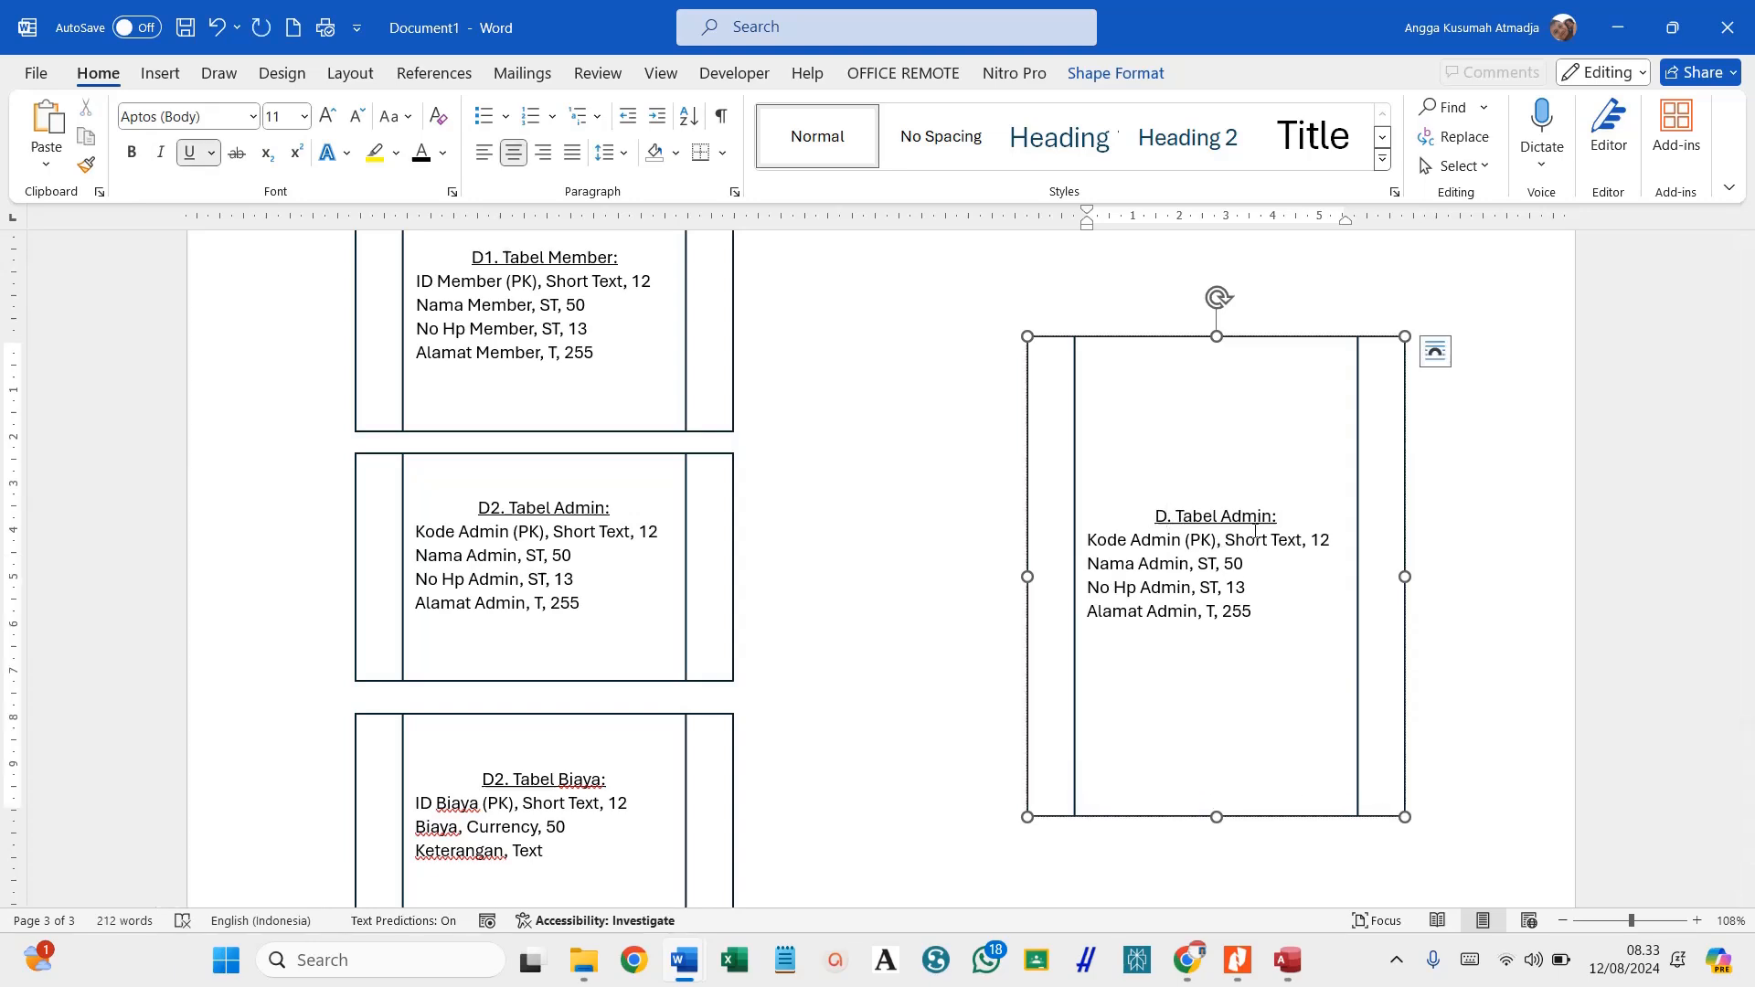
{"action": "double_click", "coordinate": [505, 779]}
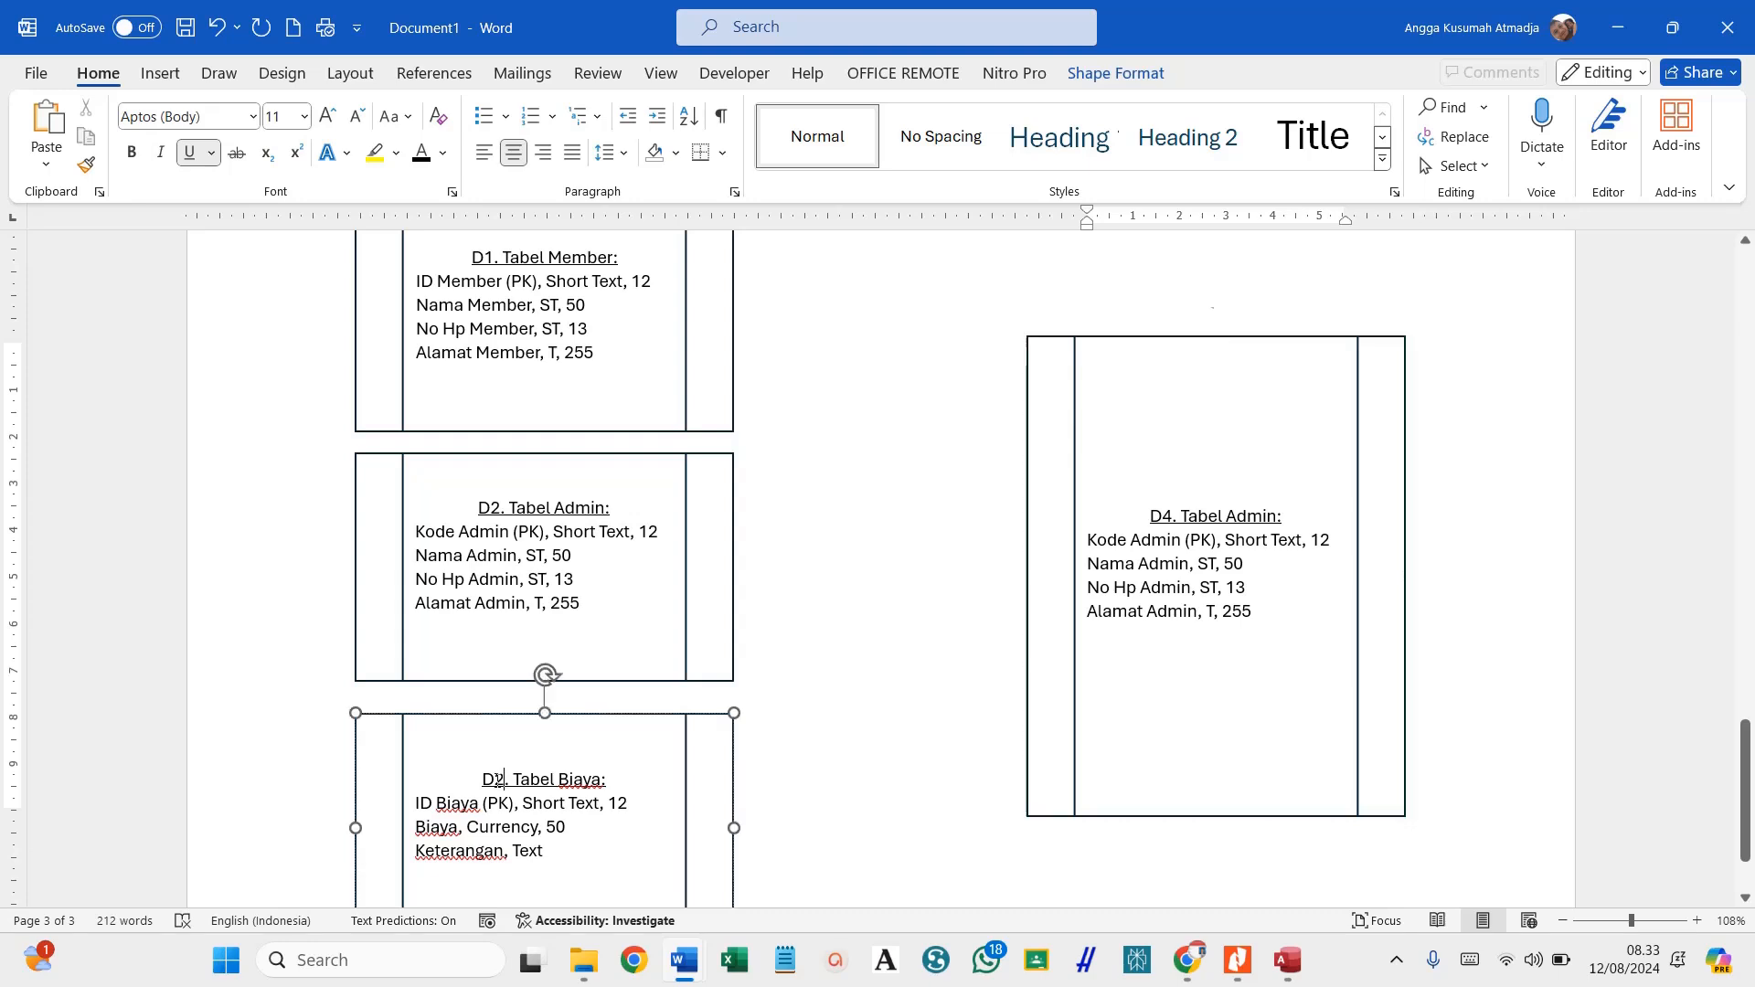
{"action": "type", "text": "D3"}
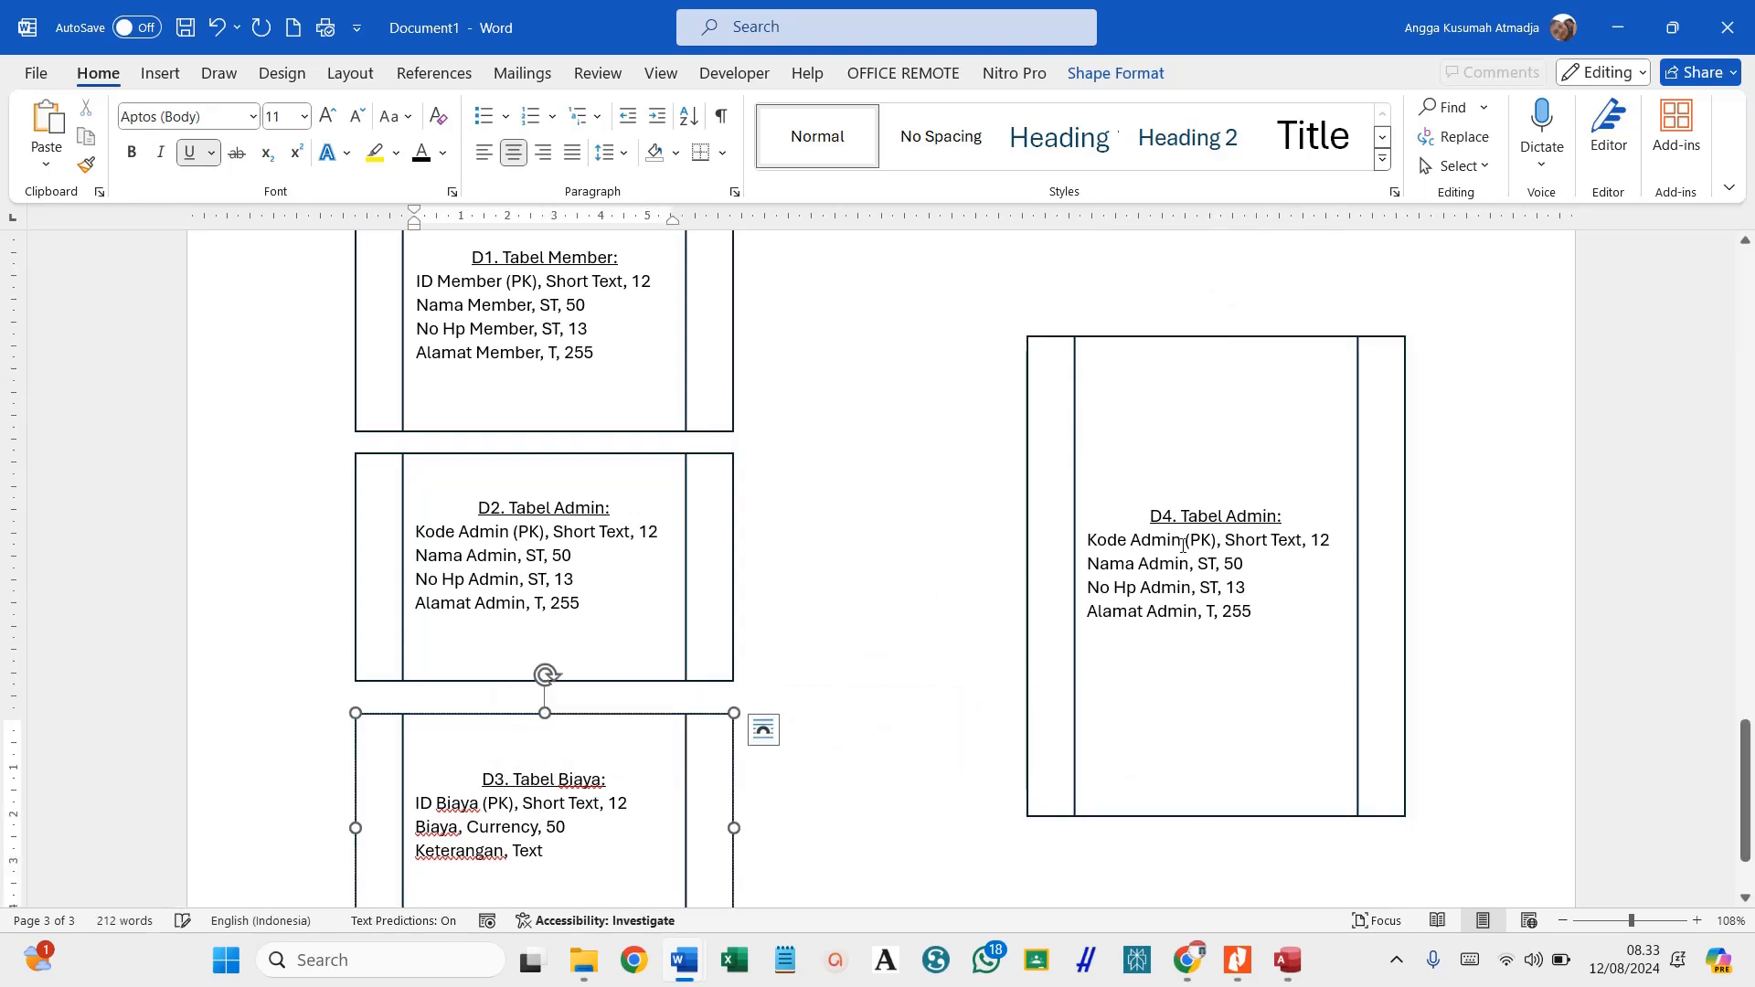
Replace "Admin" in the D4 shape's title so it reads "D4. Tabel Proses Registrasi:".
{"action": "double_click", "coordinate": [1251, 517]}
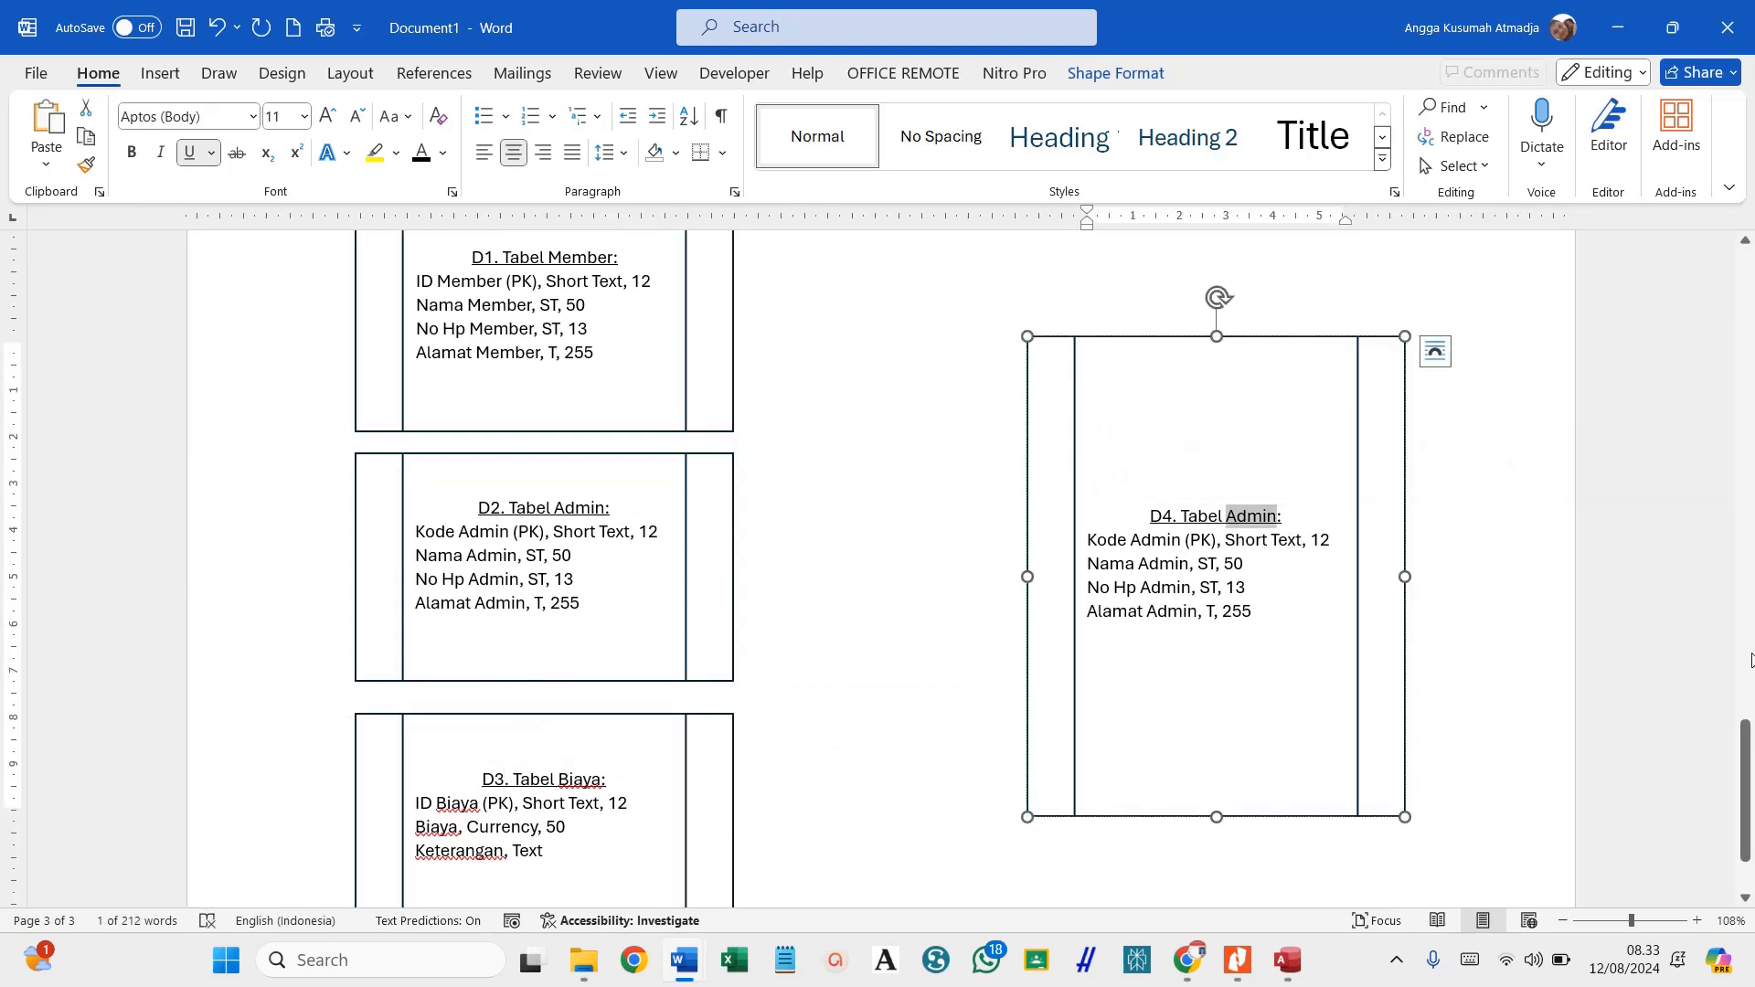
{"action": "type", "text": "Proses"}
{"action": "type", "text": " Regi"}
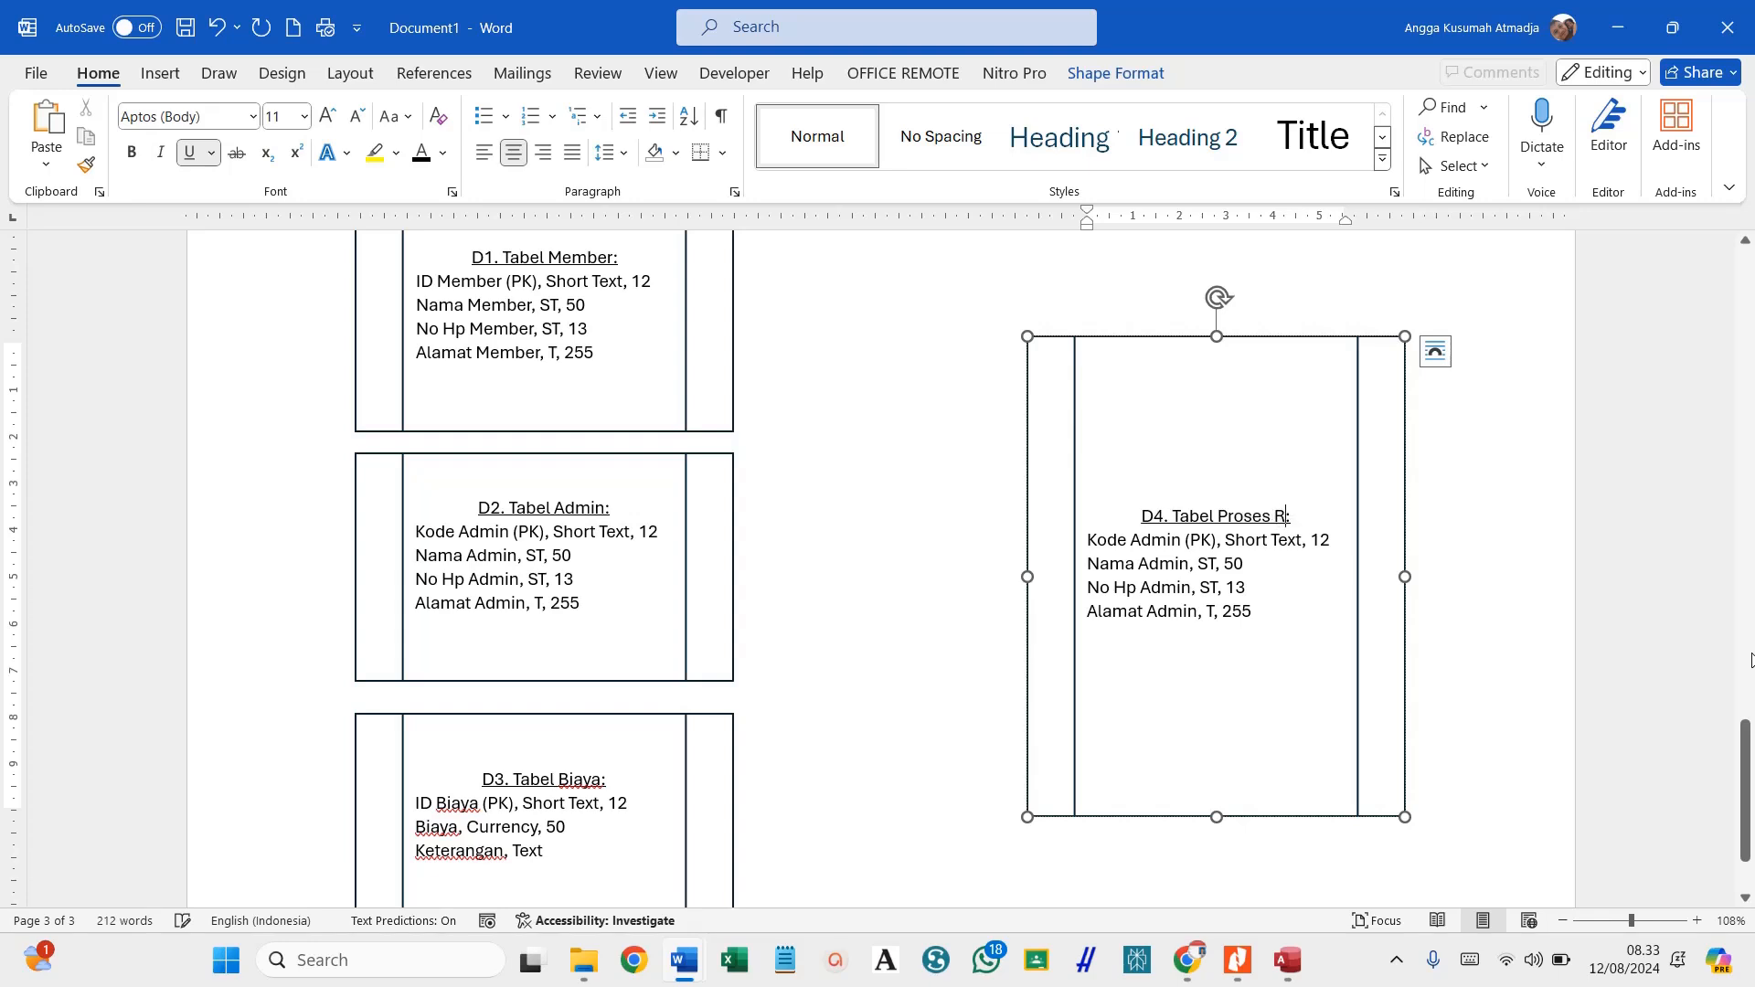
{"action": "key", "text": "BackSpace"}
{"action": "type", "text": "istrasi"}
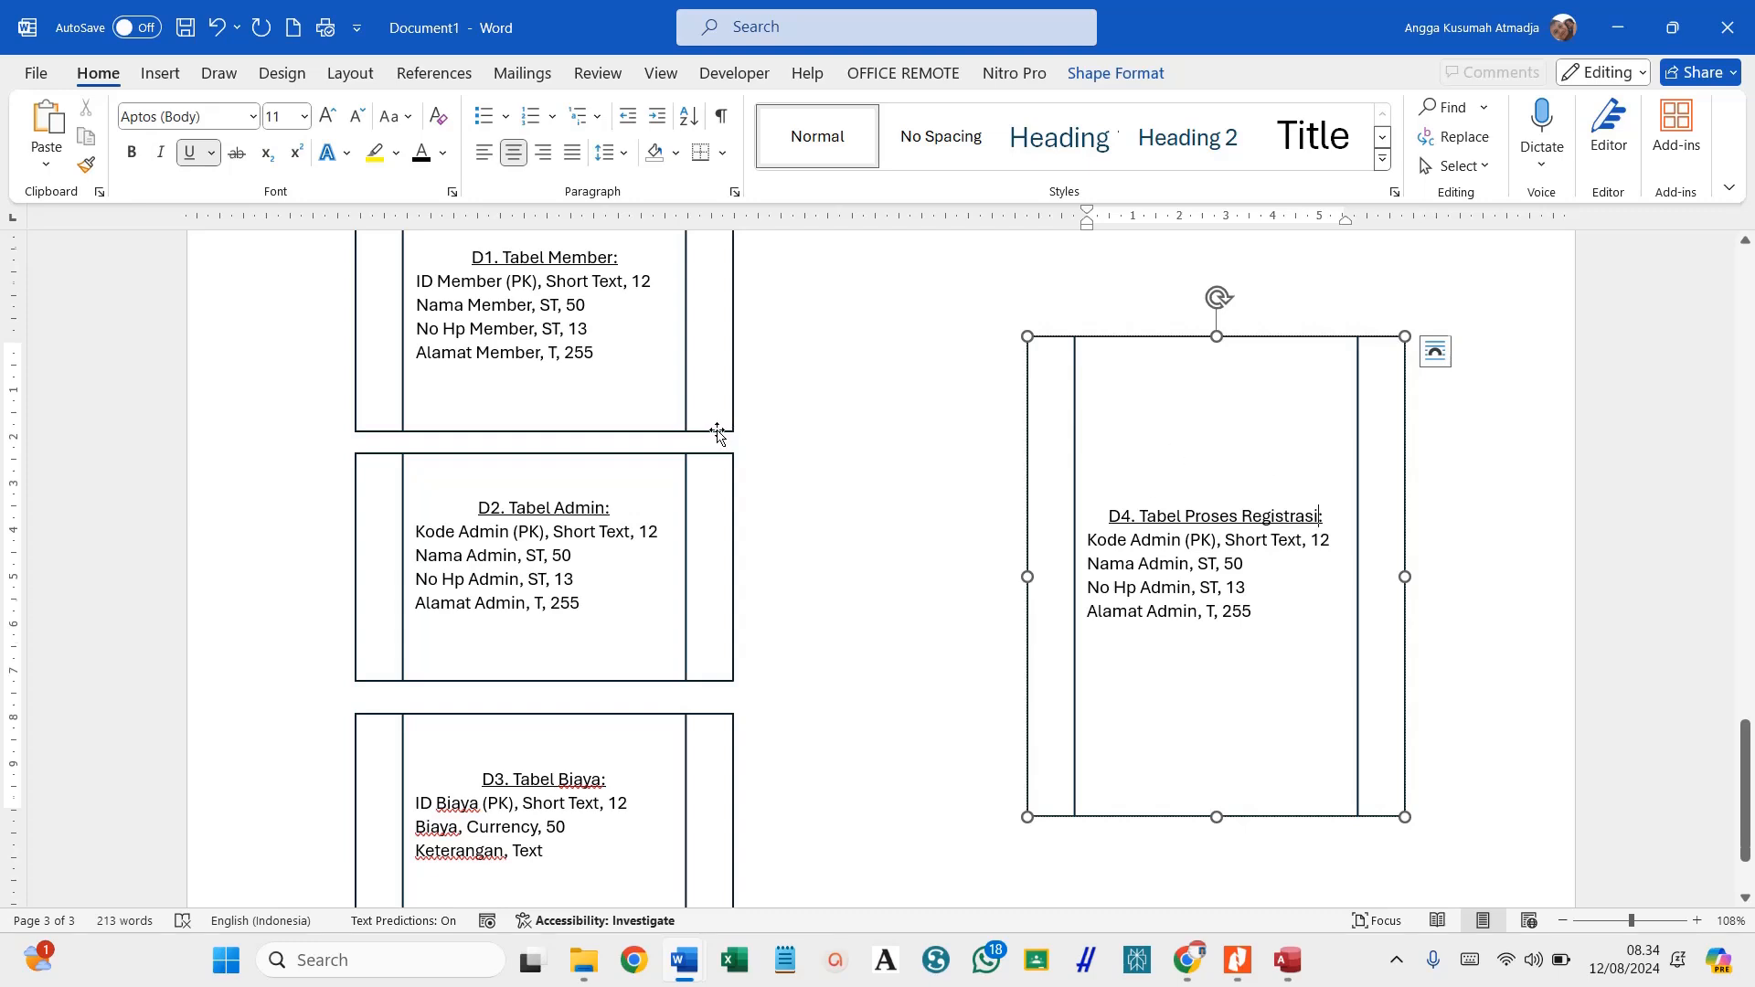
Compare the Registrasi GYM process in the section C physical DFD with the D4. Tabel Proses Registrasi shape.
{"action": "scroll", "coordinate": [717, 430], "scroll_direction": "up", "scroll_amount": 20}
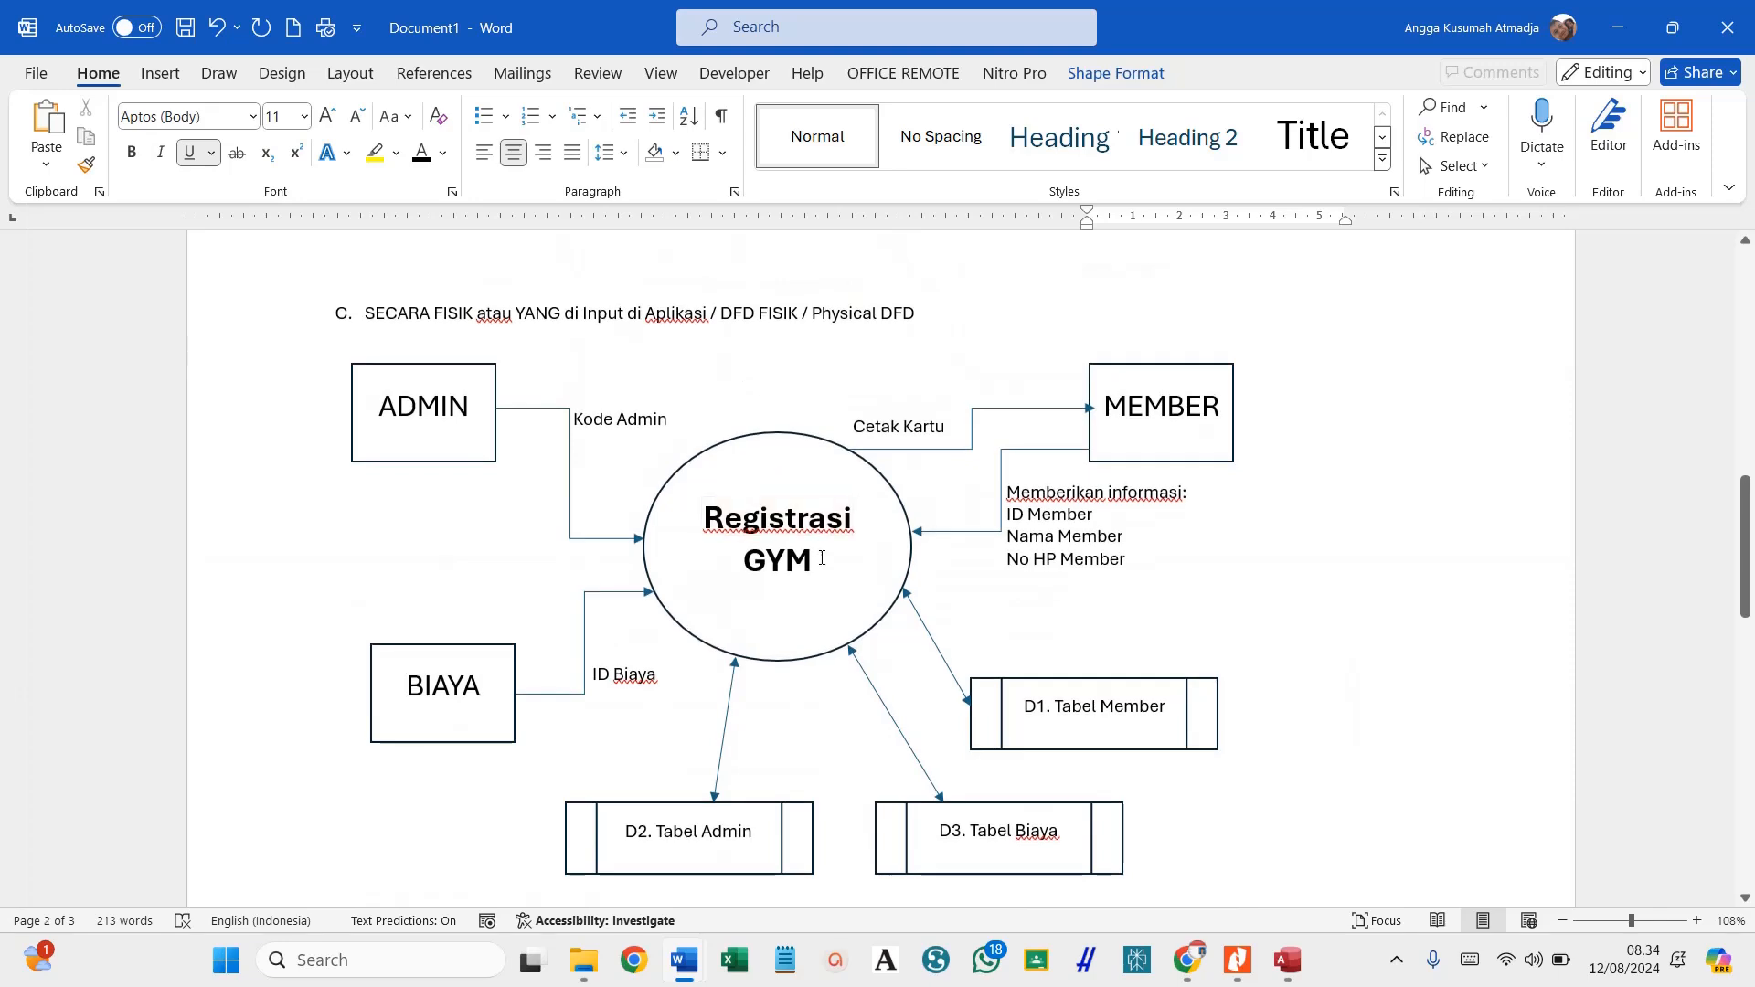
{"action": "left_click", "coordinate": [826, 578]}
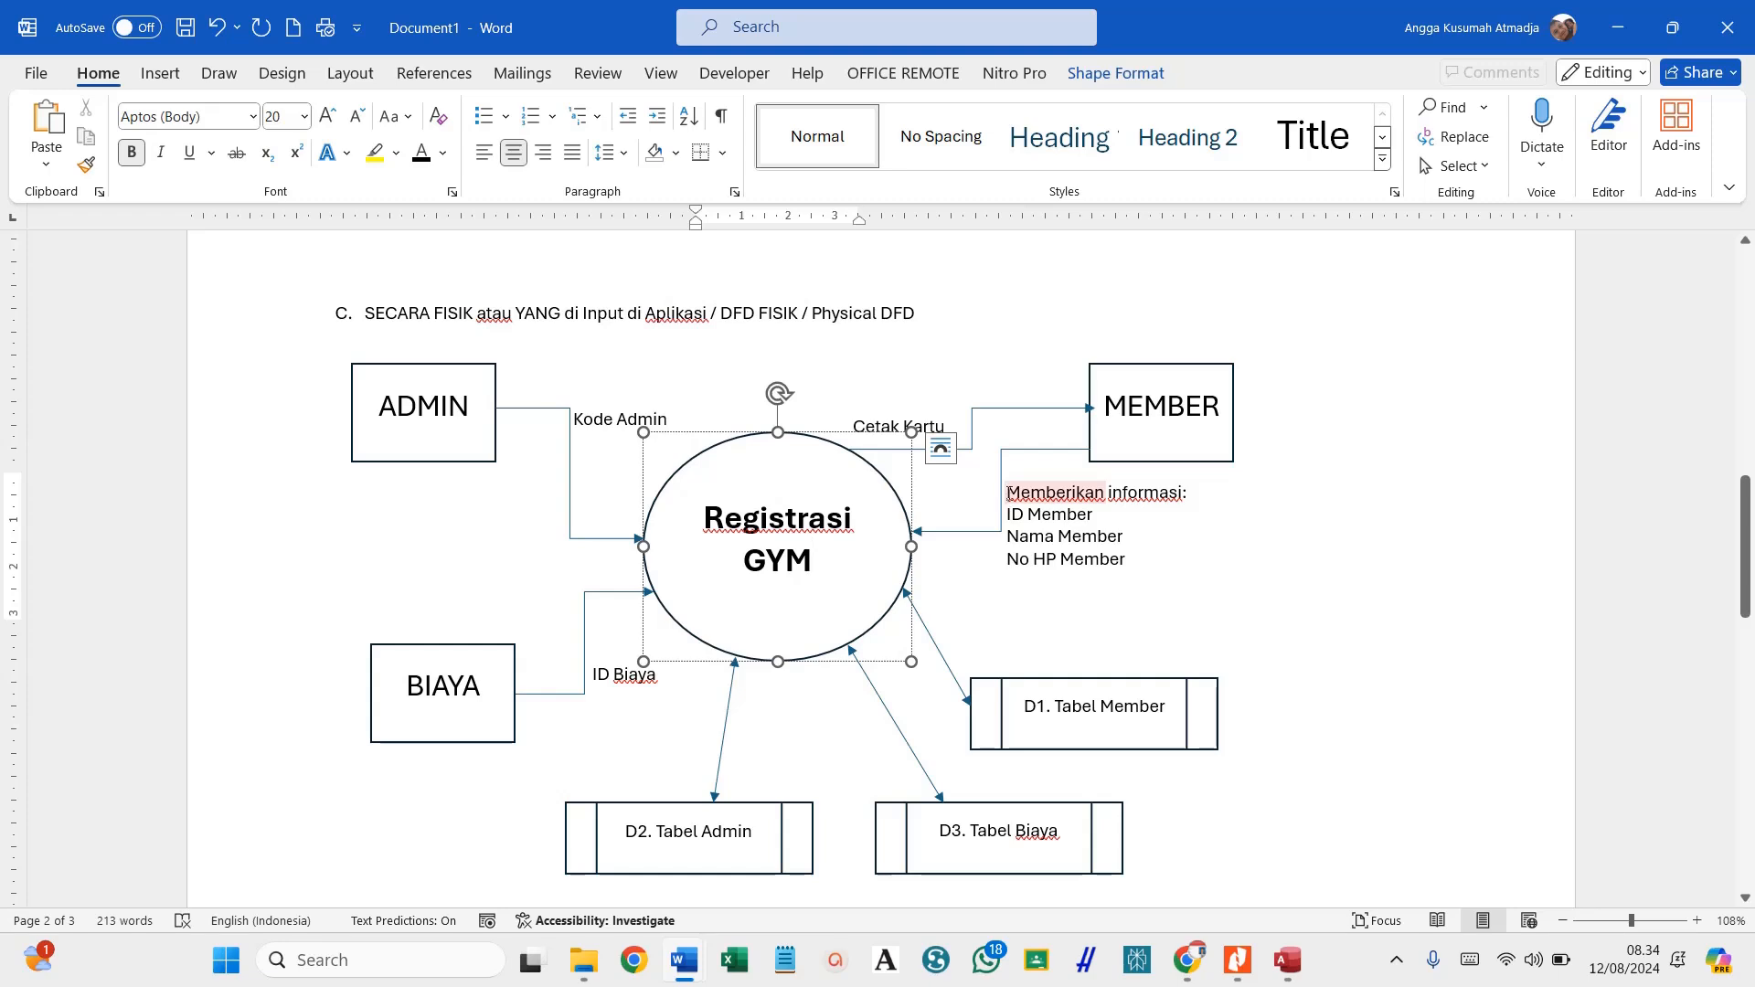
{"action": "scroll", "coordinate": [1016, 528], "scroll_direction": "down", "scroll_amount": 6}
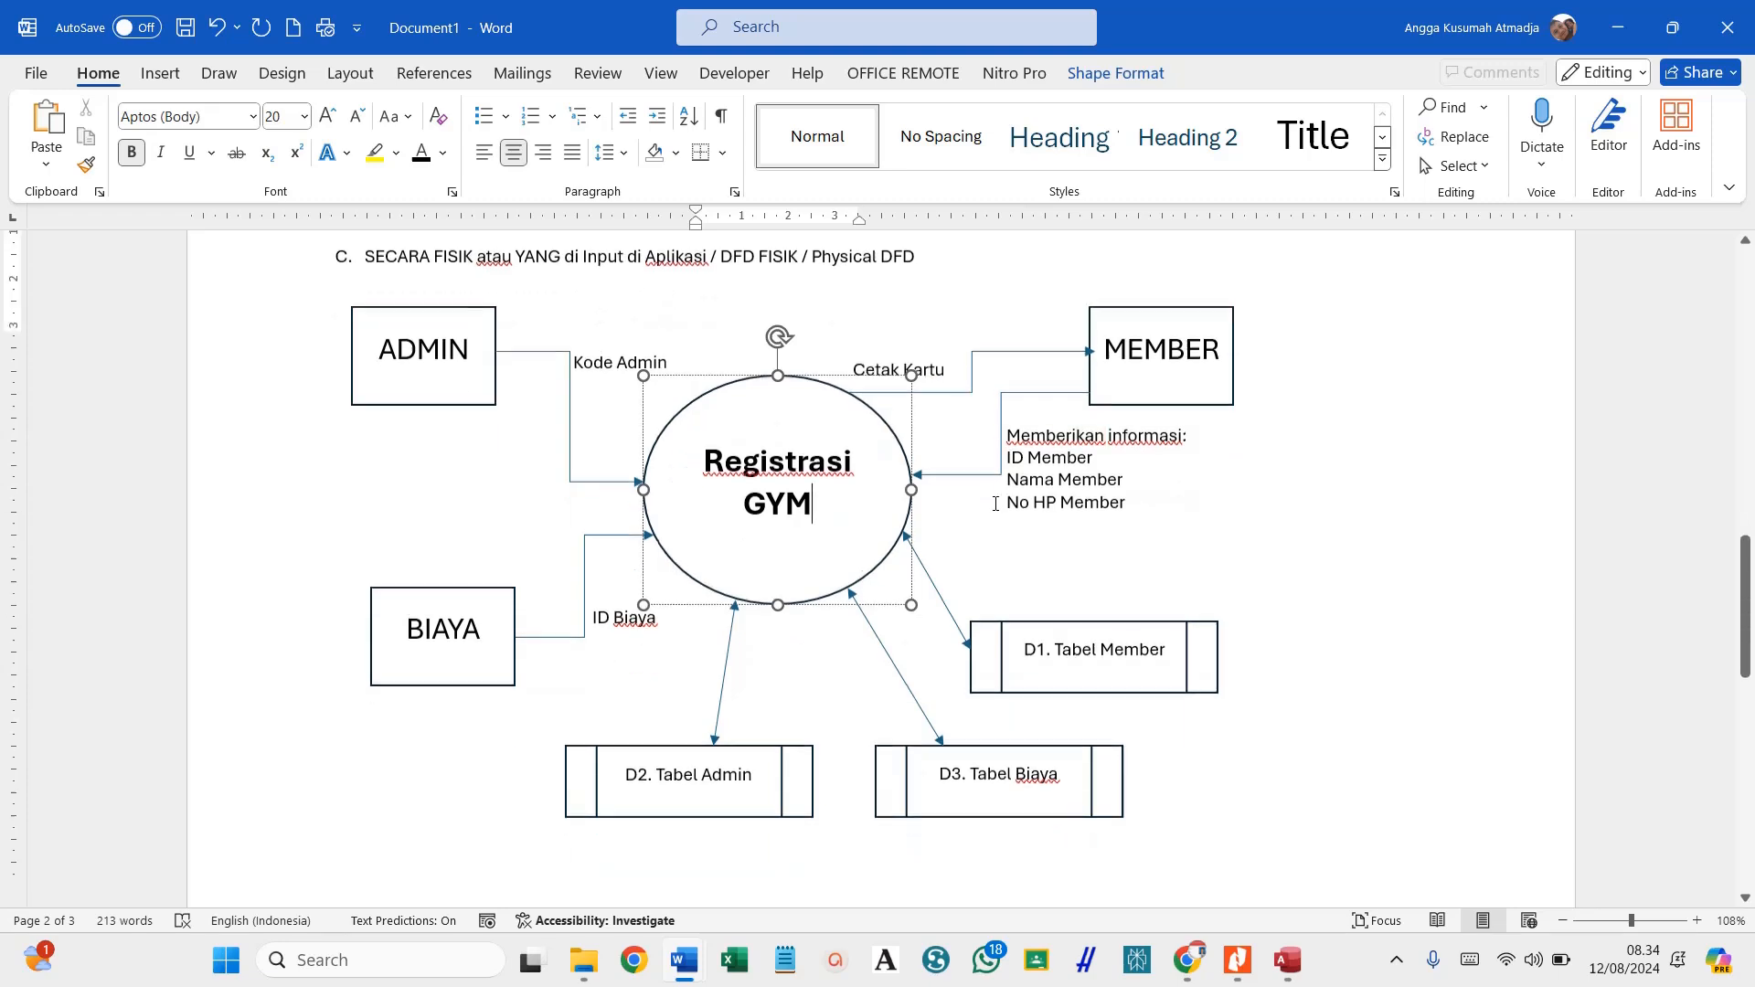
{"action": "scroll", "coordinate": [1017, 529], "scroll_direction": "down", "scroll_amount": 4}
{"action": "left_click", "coordinate": [1194, 631]}
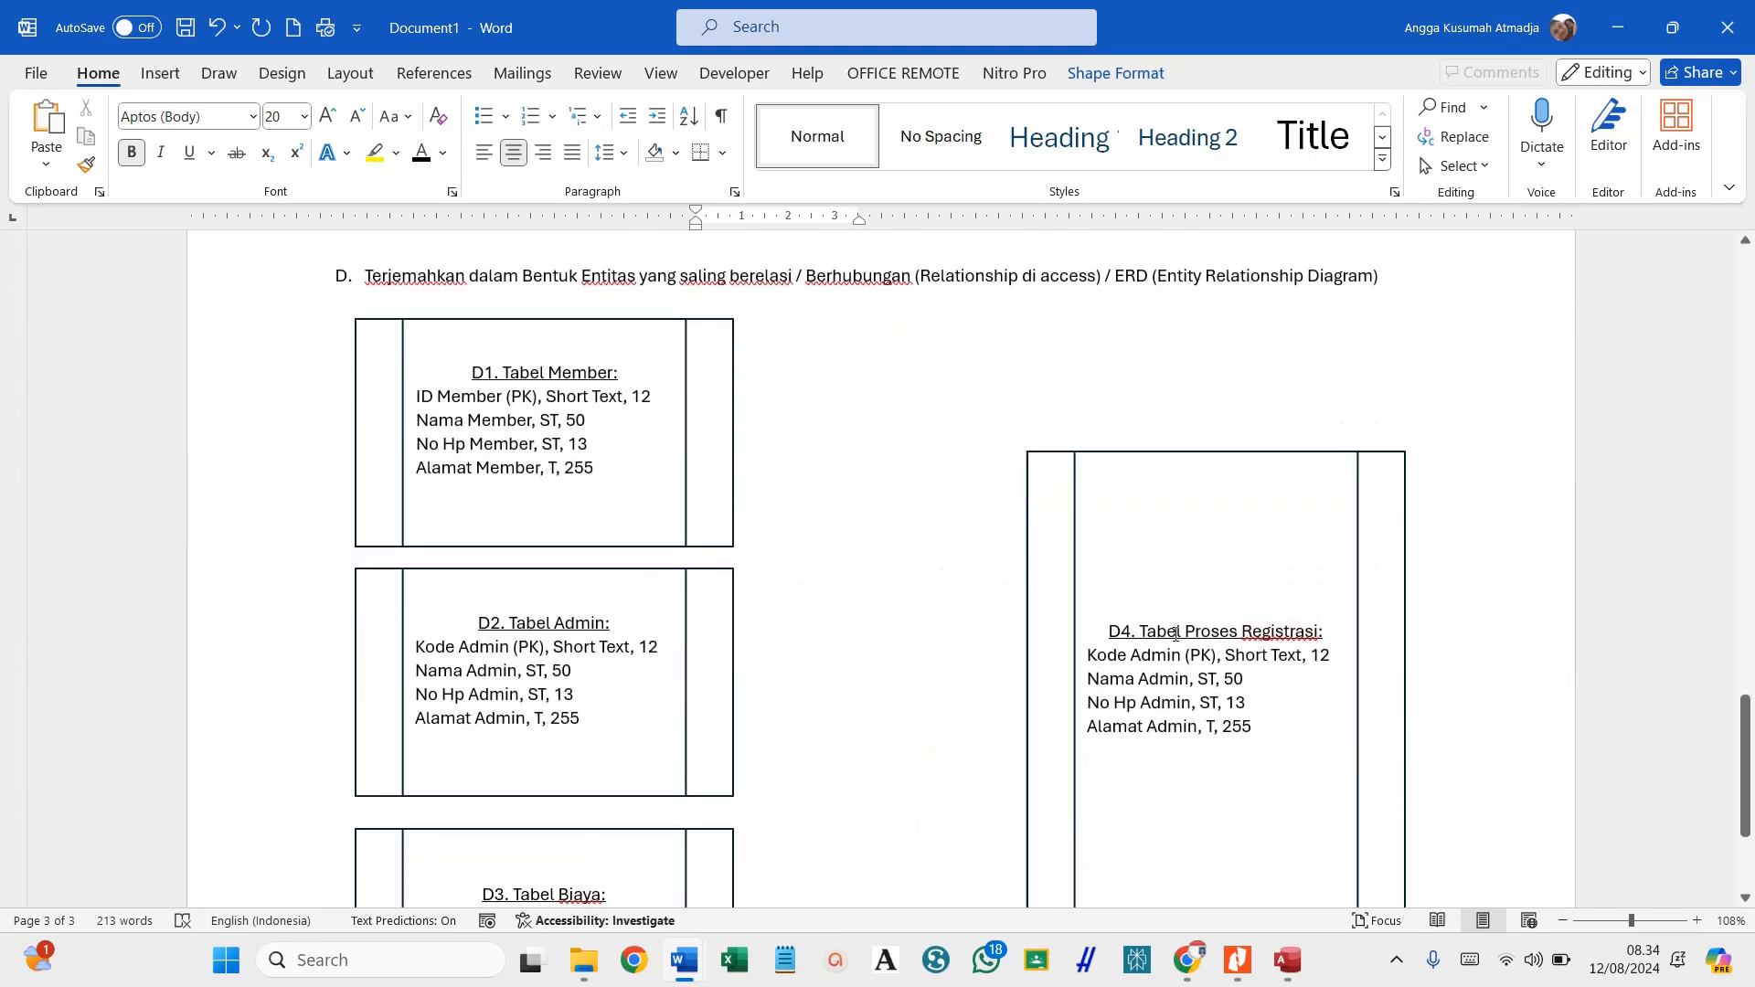
{"action": "left_click", "coordinate": [1210, 628]}
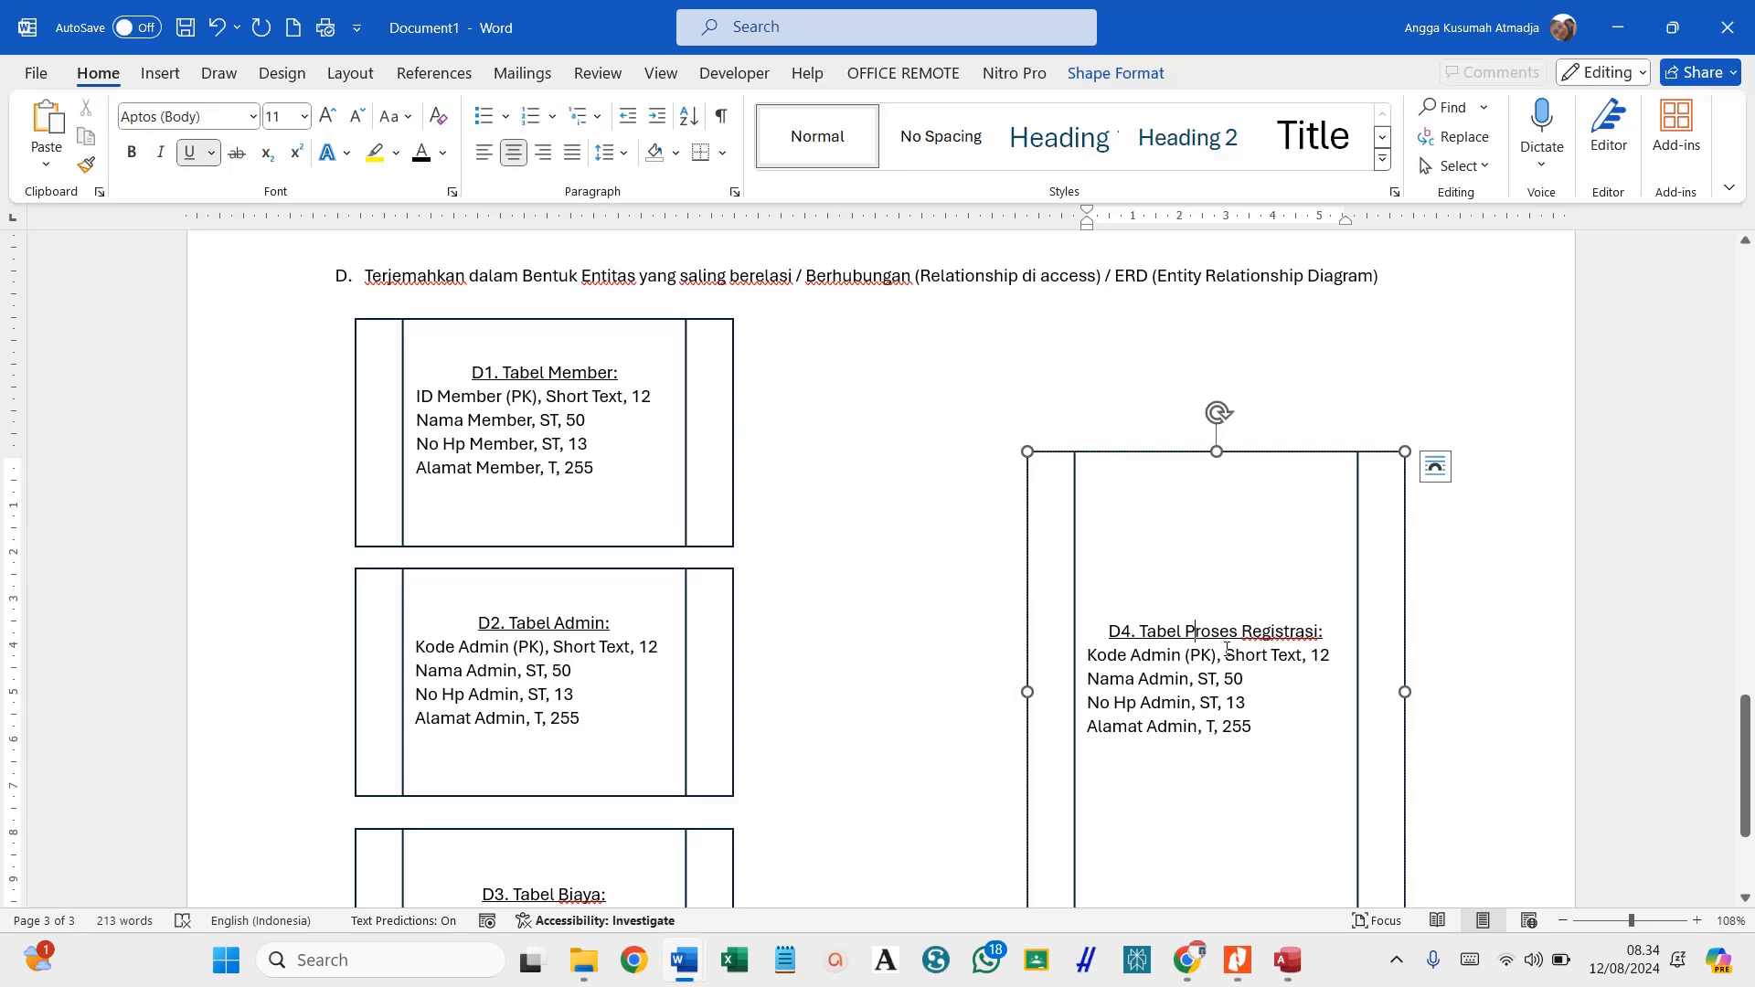
Rename the primary key of D4. Tabel Proses Registrasi as "No Registrasi".
{"action": "scroll", "coordinate": [1226, 648], "scroll_direction": "up", "scroll_amount": 12}
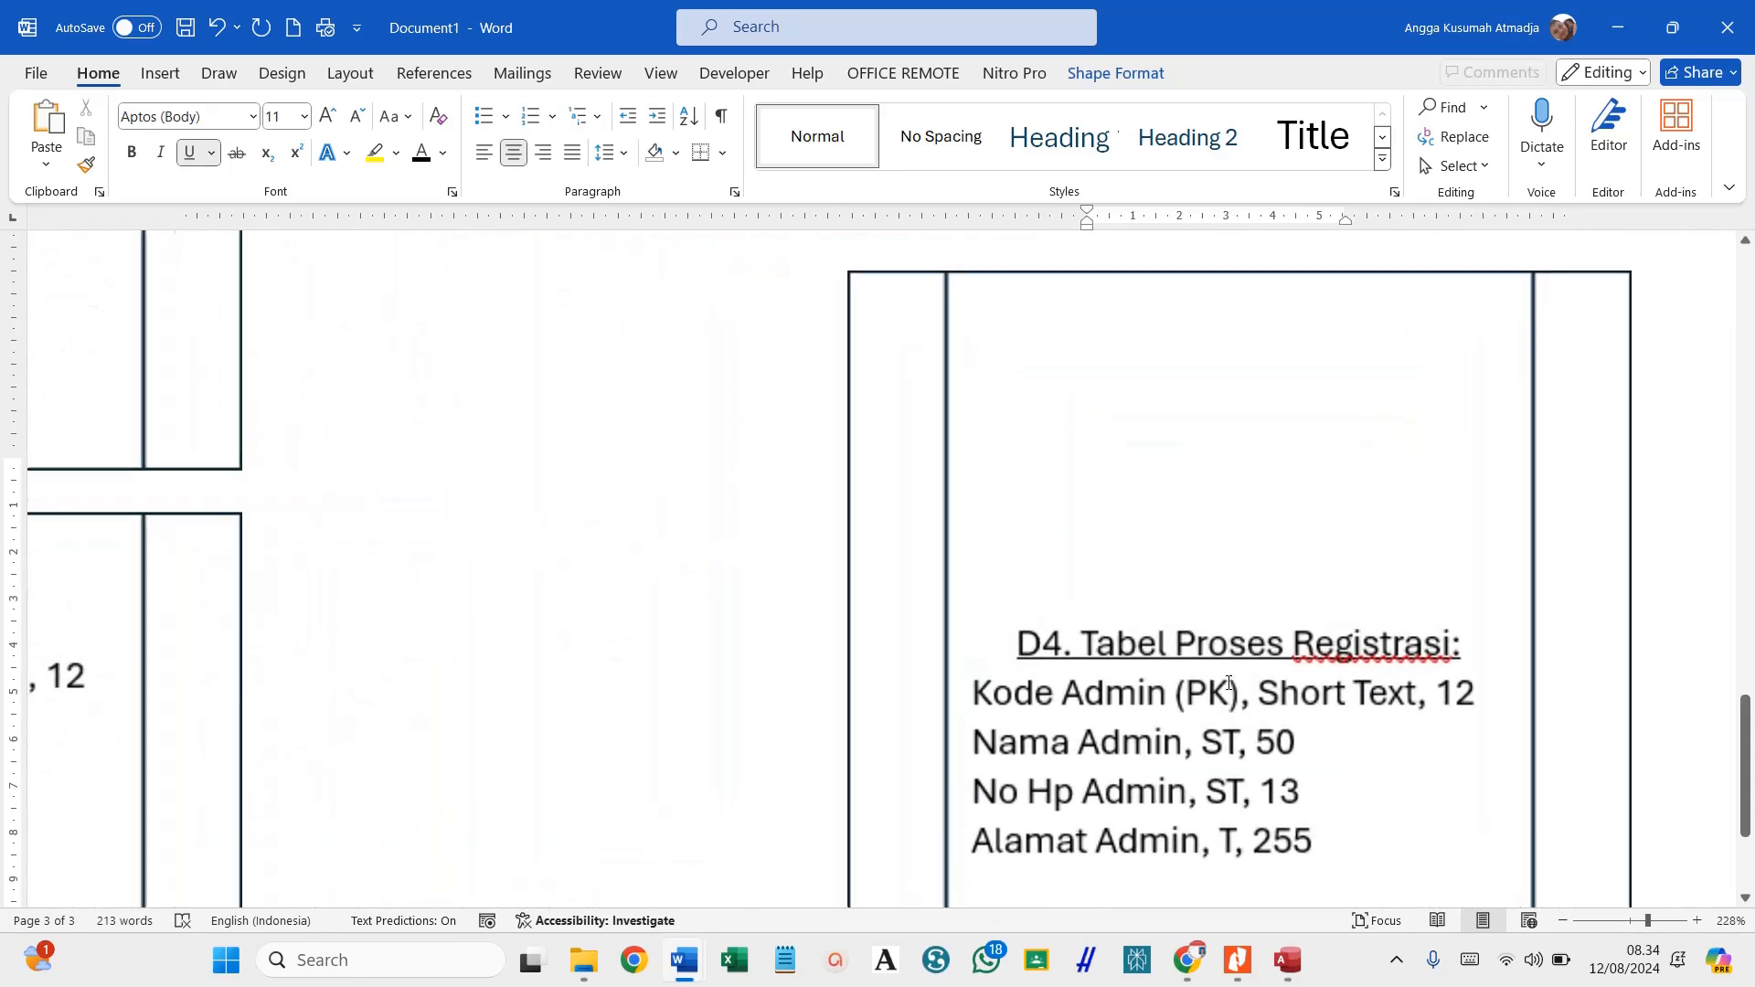
{"action": "scroll", "coordinate": [1026, 736], "scroll_direction": "up", "scroll_amount": 1}
{"action": "scroll", "coordinate": [1183, 635], "scroll_direction": "down", "scroll_amount": 3}
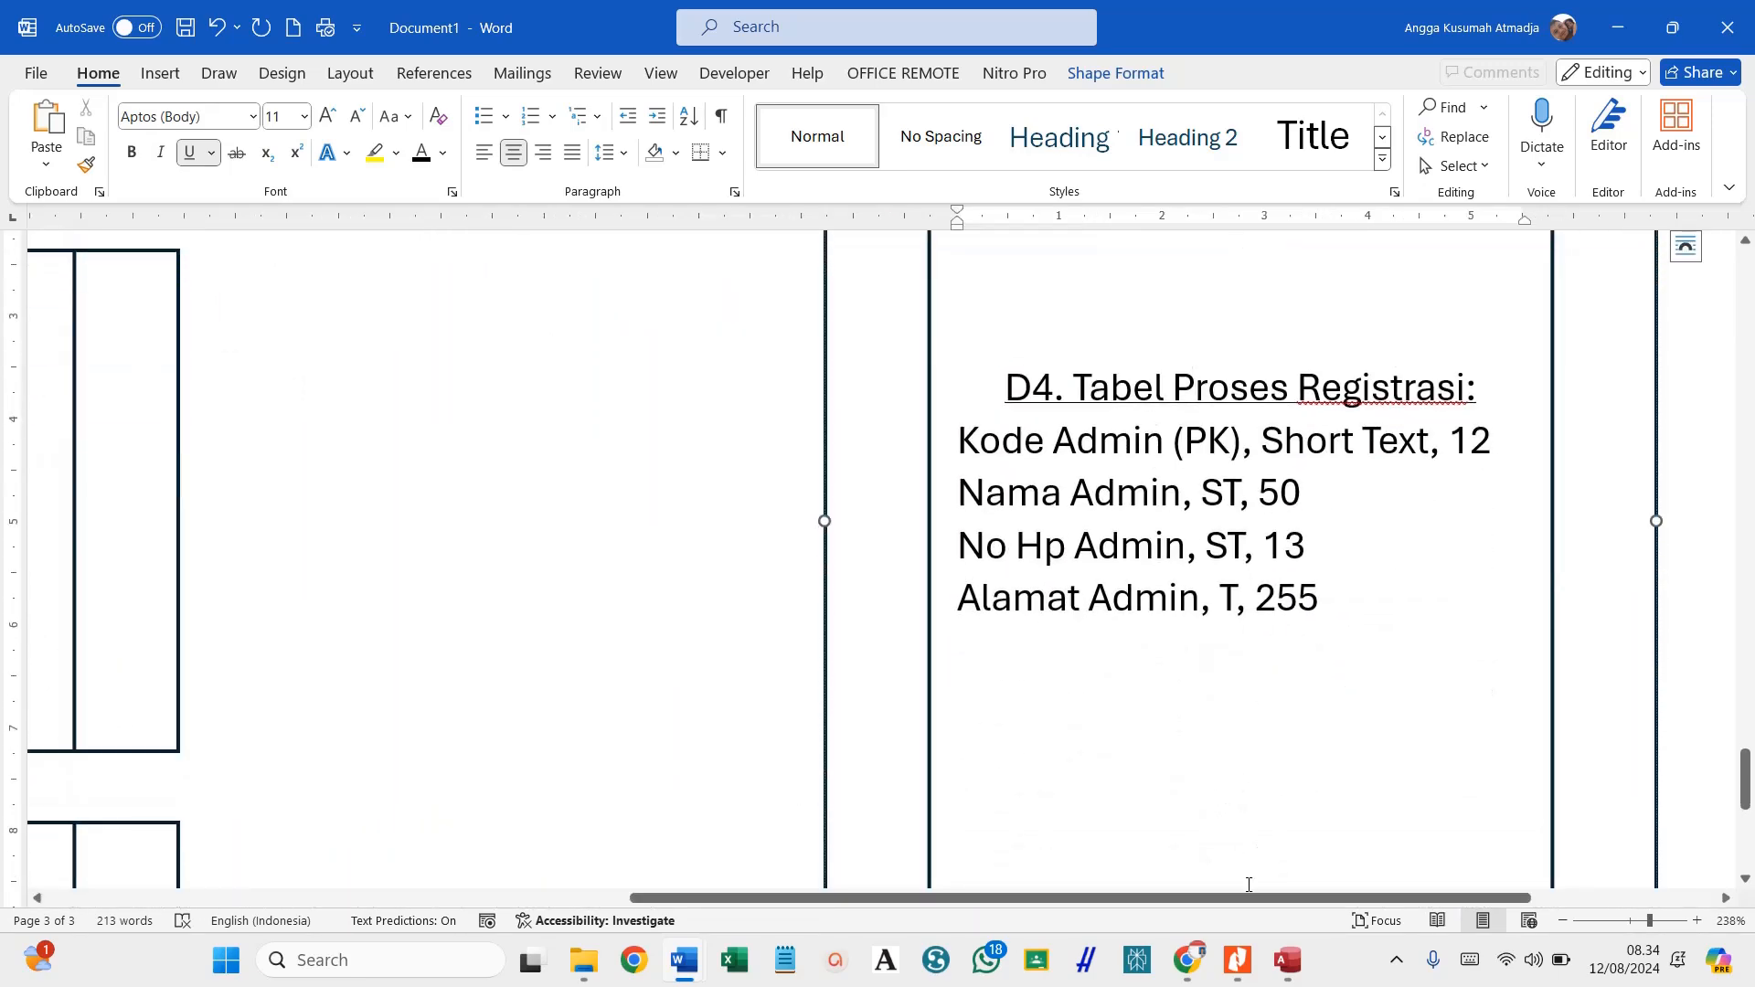
{"action": "scroll", "coordinate": [1248, 896], "scroll_direction": "right", "scroll_amount": 5}
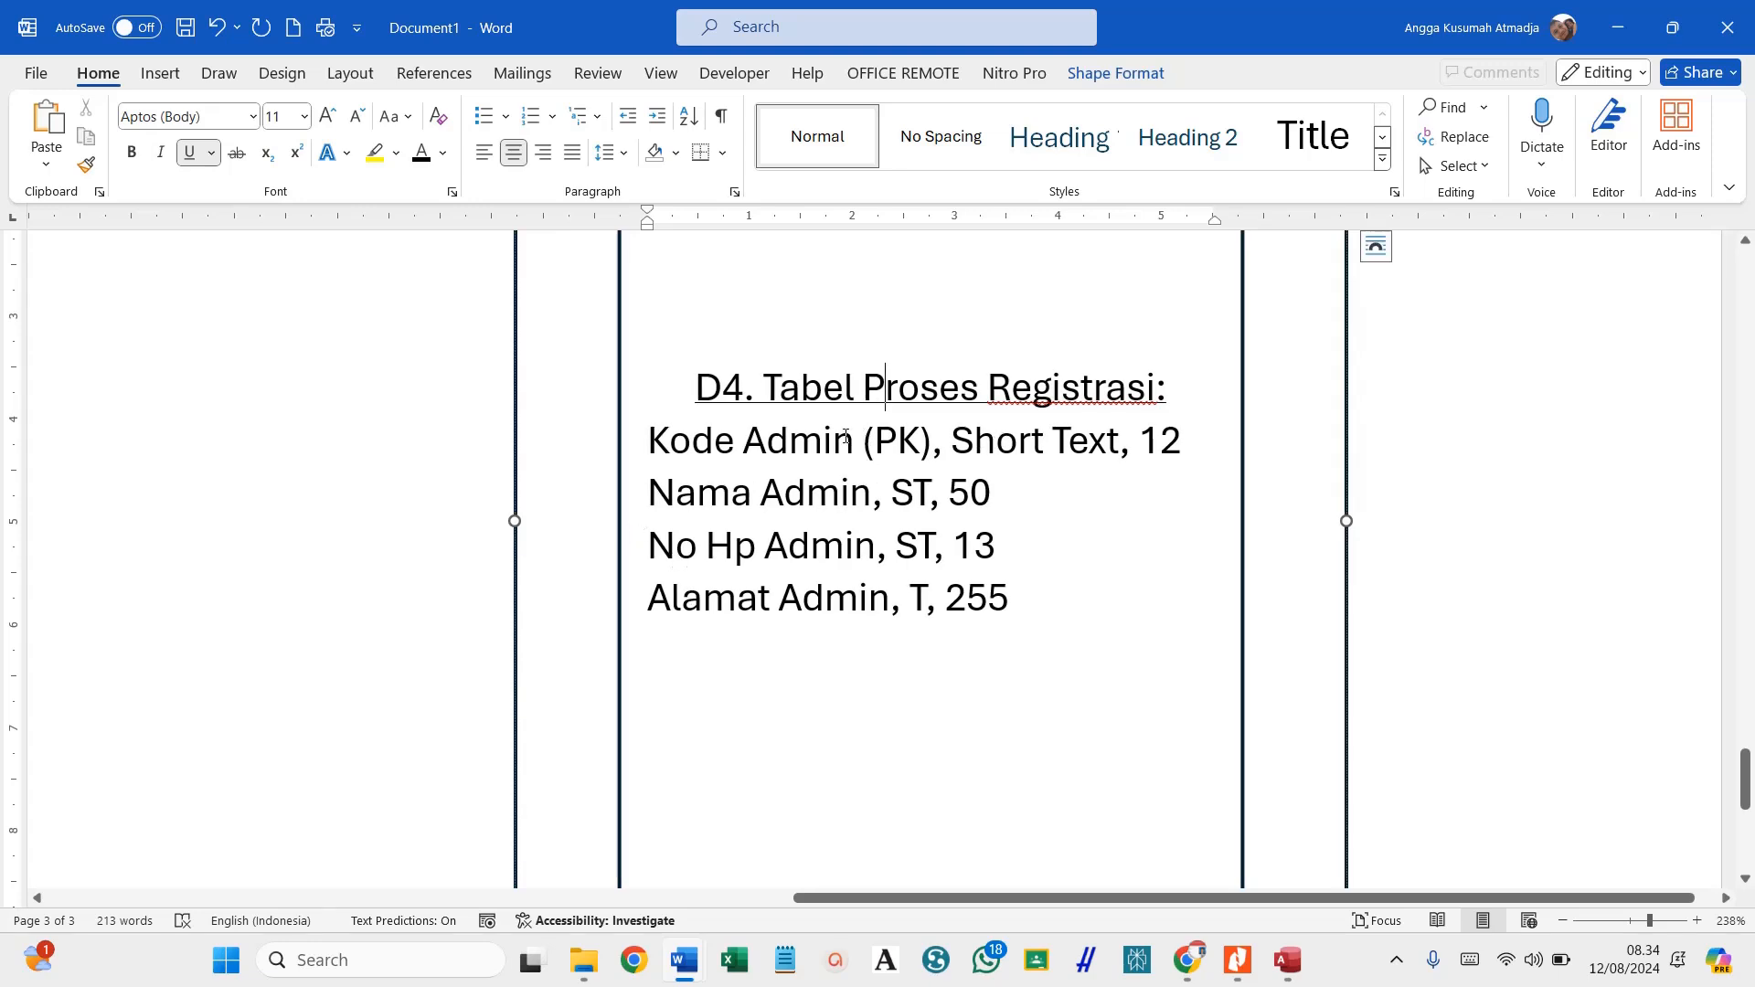
{"action": "double_click", "coordinate": [845, 439]}
{"action": "key", "text": "BackSpace"}
{"action": "key", "text": "BackSpace"}
{"action": "key", "text": "BackSpace"}
{"action": "key", "text": "BackSpace"}
{"action": "key", "text": "BackSpace"}
{"action": "key", "text": "BackSpace"}
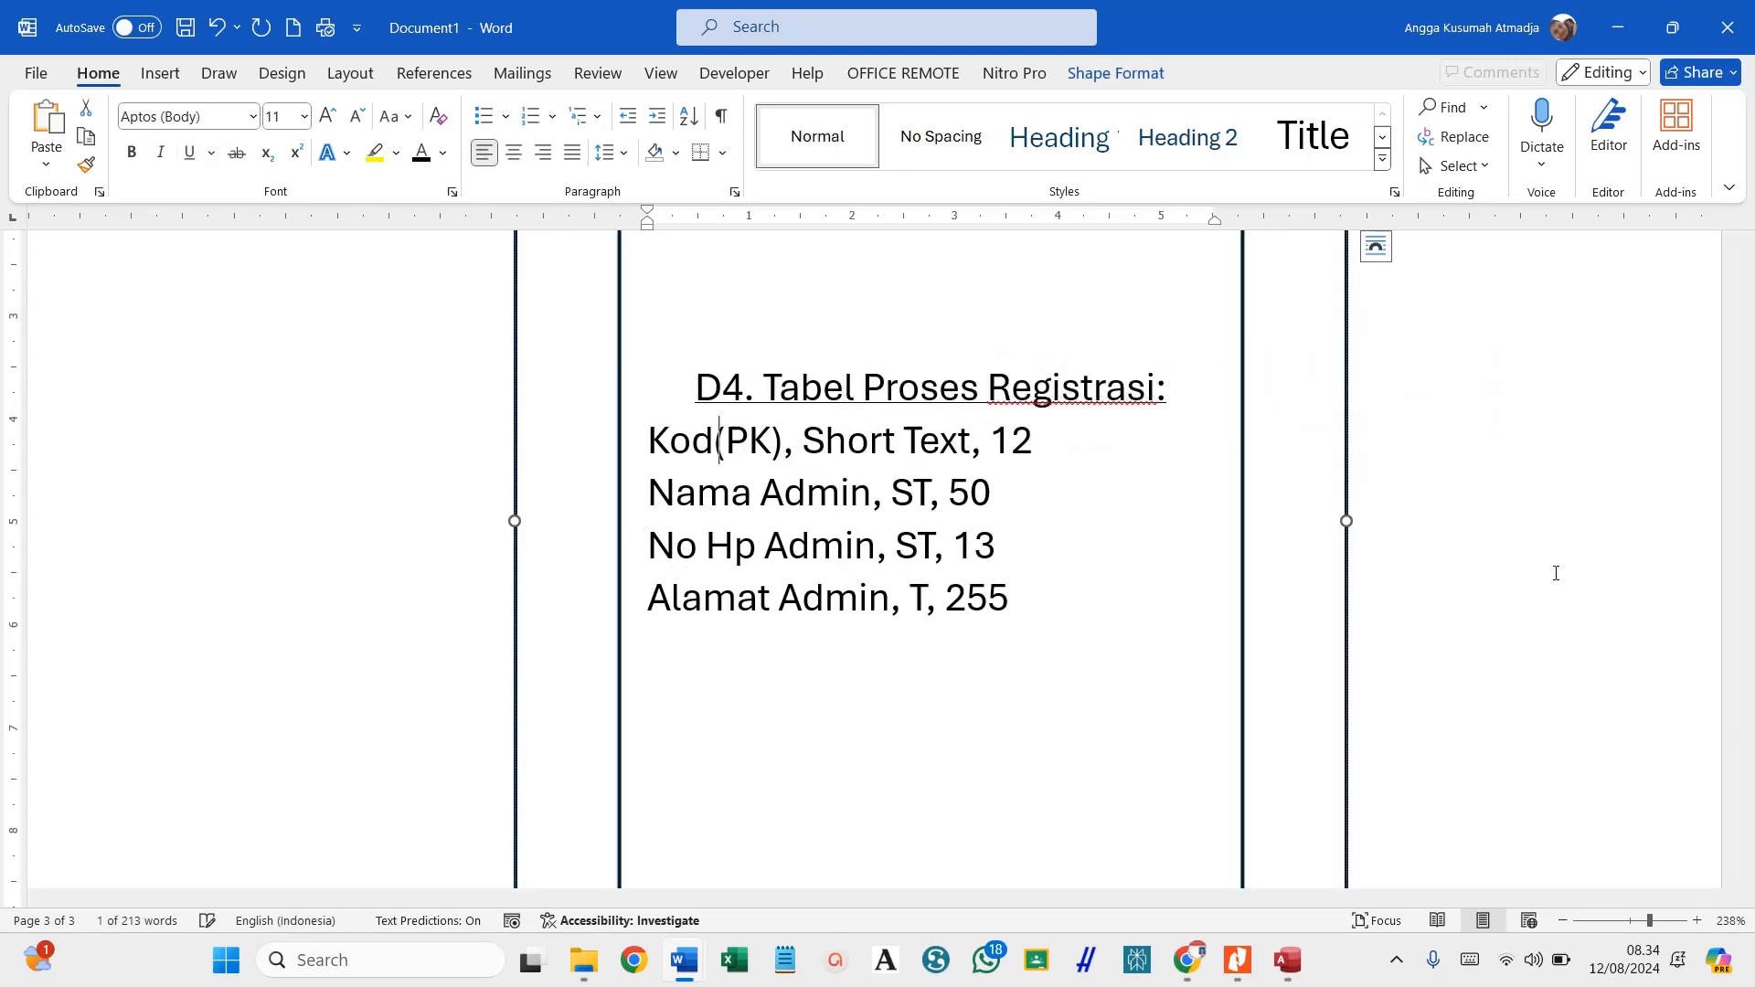
{"action": "type", "text": "No Tra"}
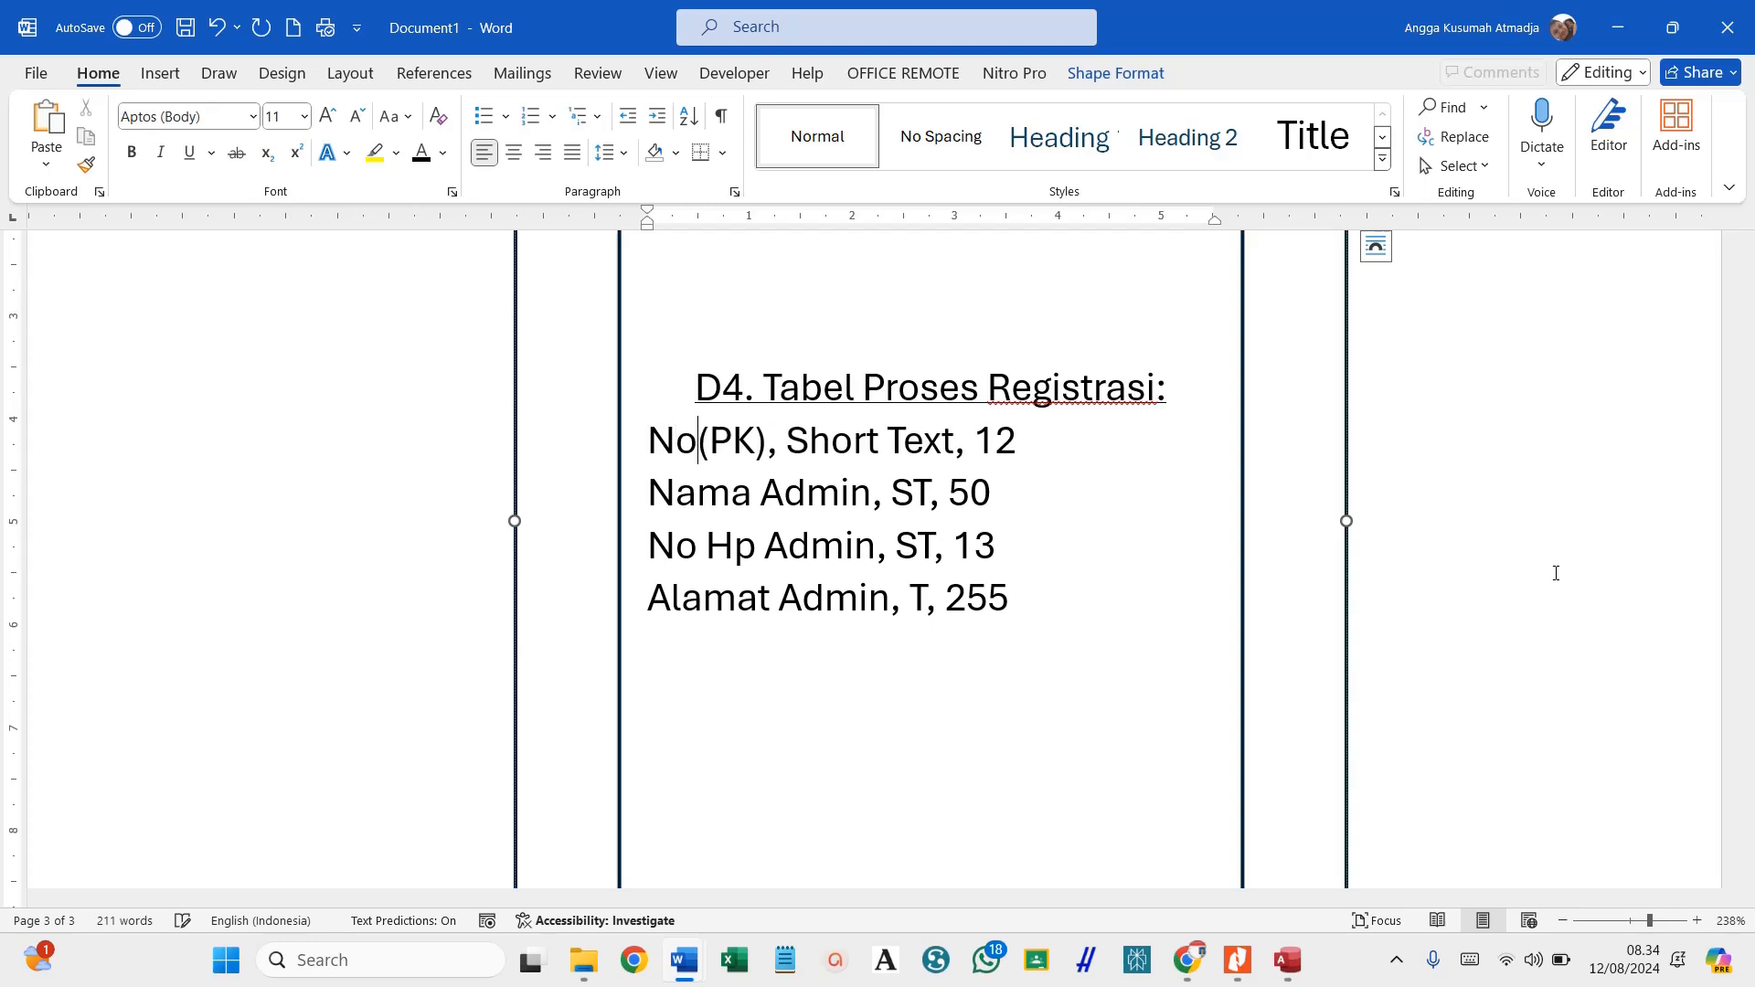
{"action": "key", "text": "BackSpace"}
{"action": "key", "text": "BackSpace"}
{"action": "key", "text": "BackSpace"}
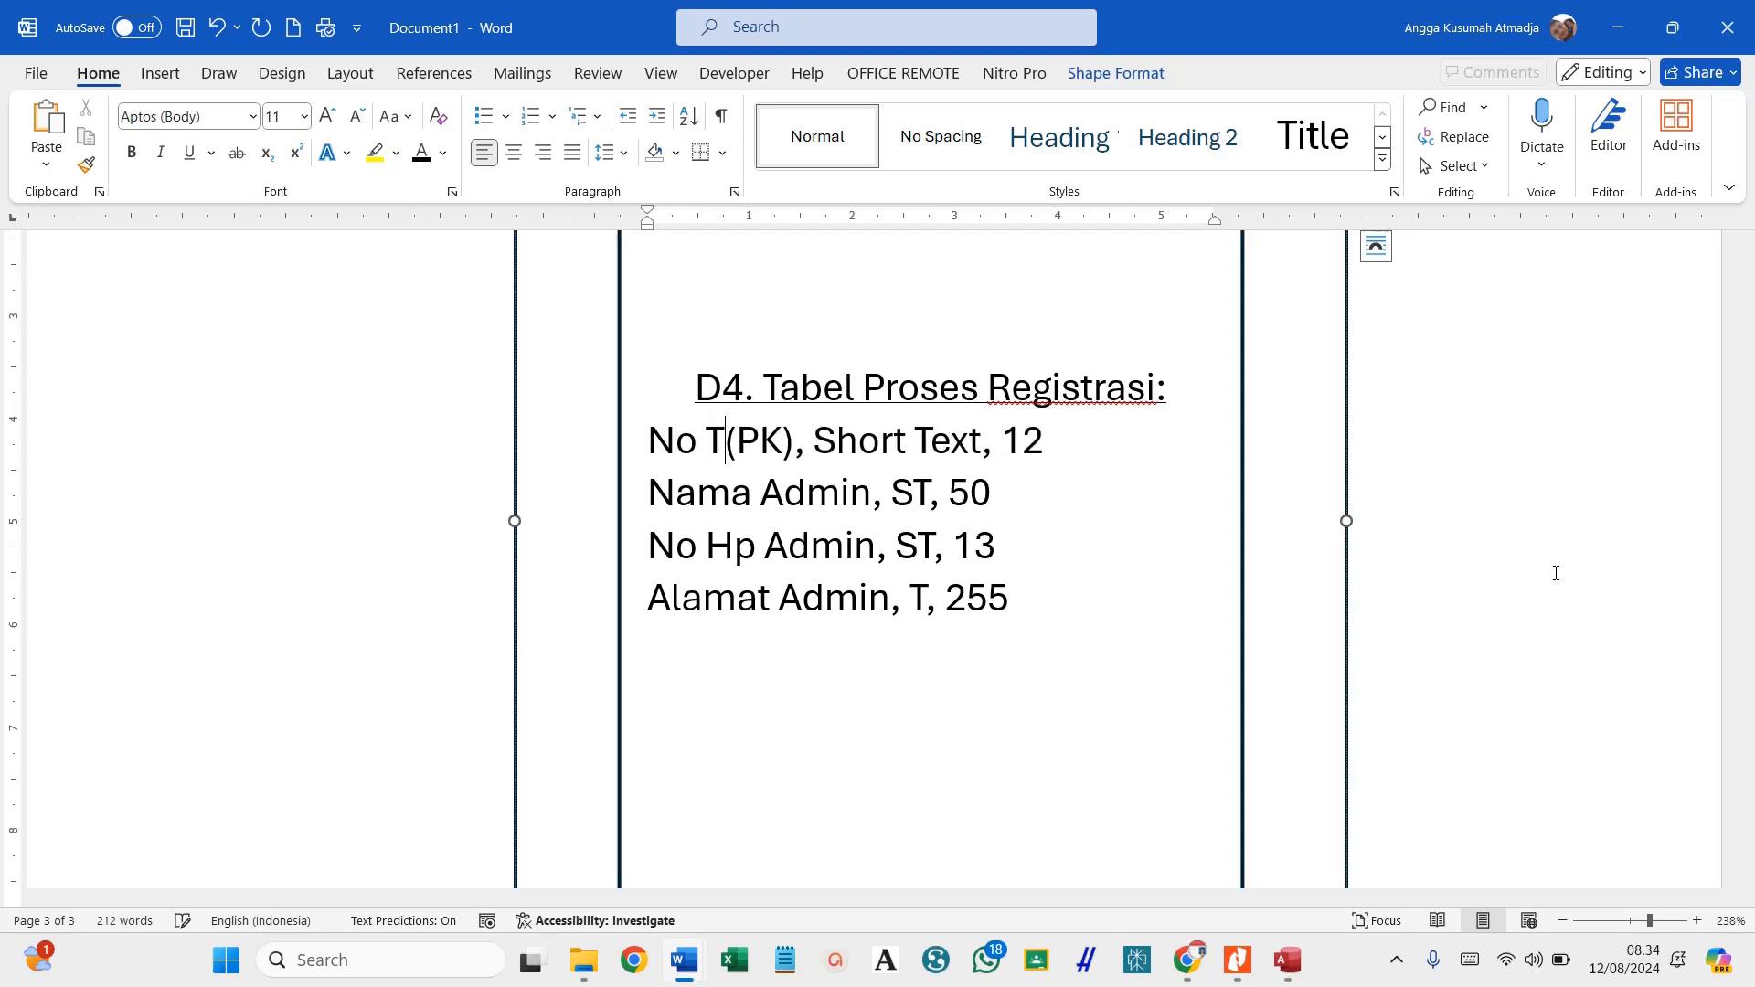
{"action": "type", "text": "P"}
{"action": "key", "text": "BackSpace"}
{"action": "type", "text": "Regist"}
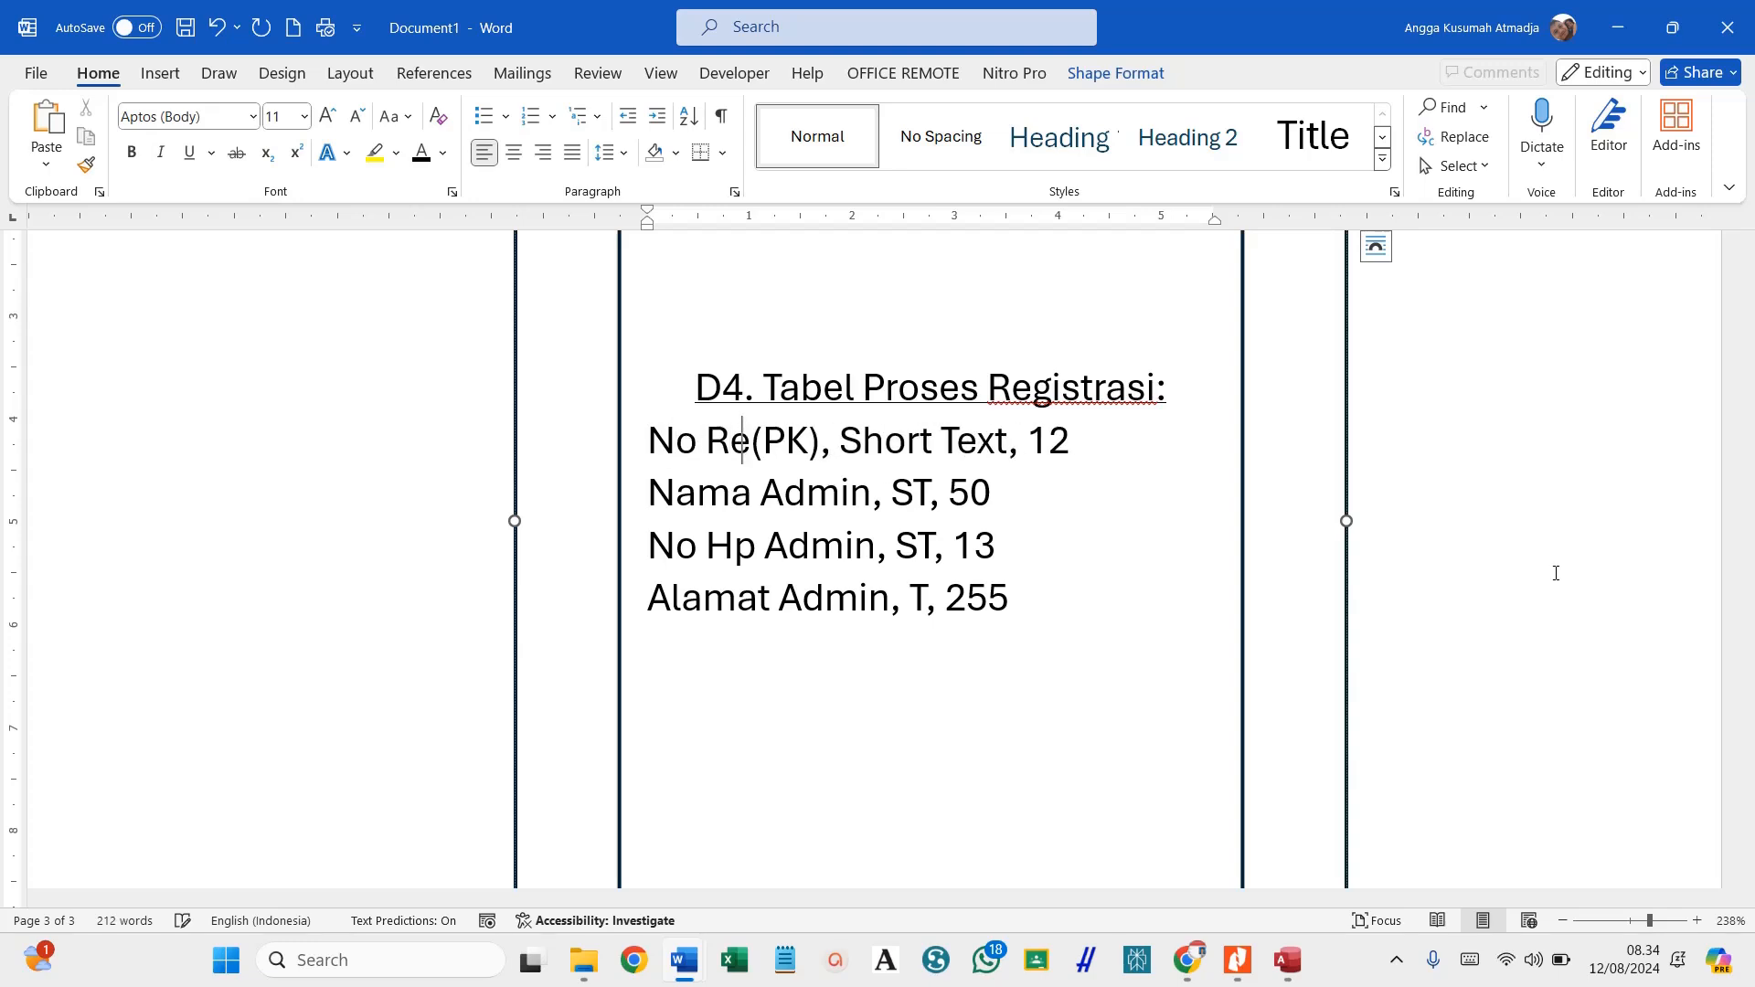
{"action": "type", "text": "rasi"}
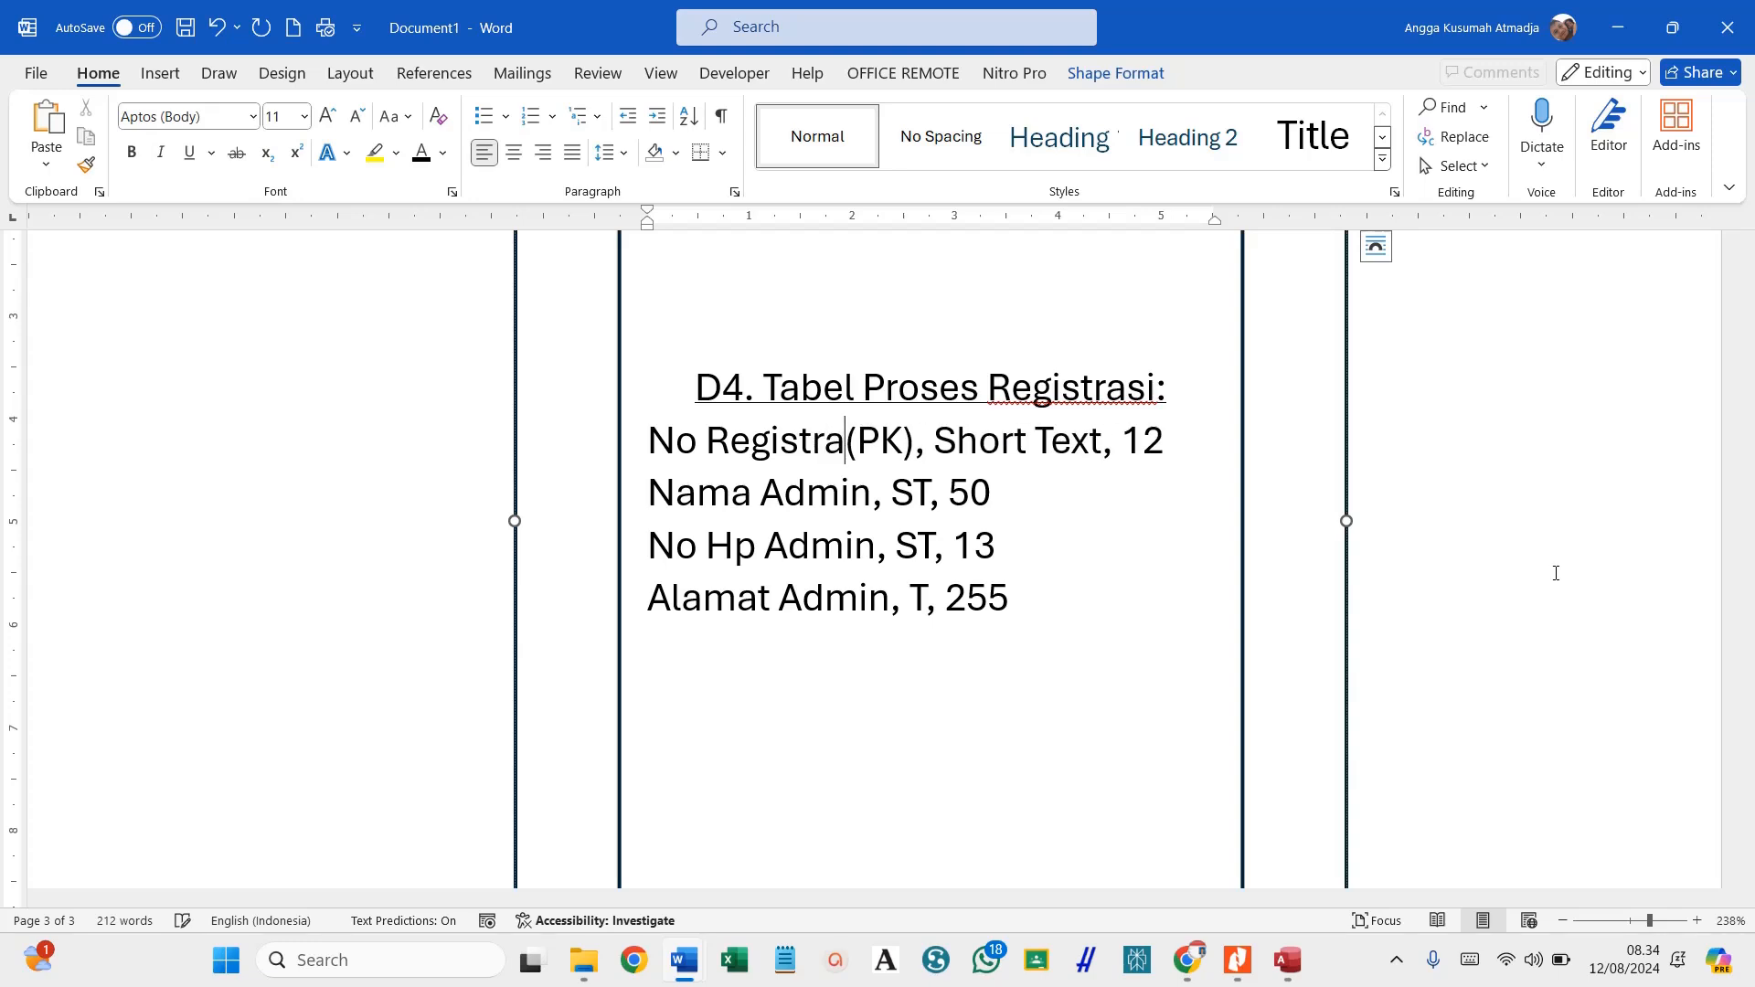
Rename the second field of D4. Tabel Proses Registrasi as "Tanggal Registrasi", reusing the word "Registrasi" from the primary key.
{"action": "double_click", "coordinate": [781, 452]}
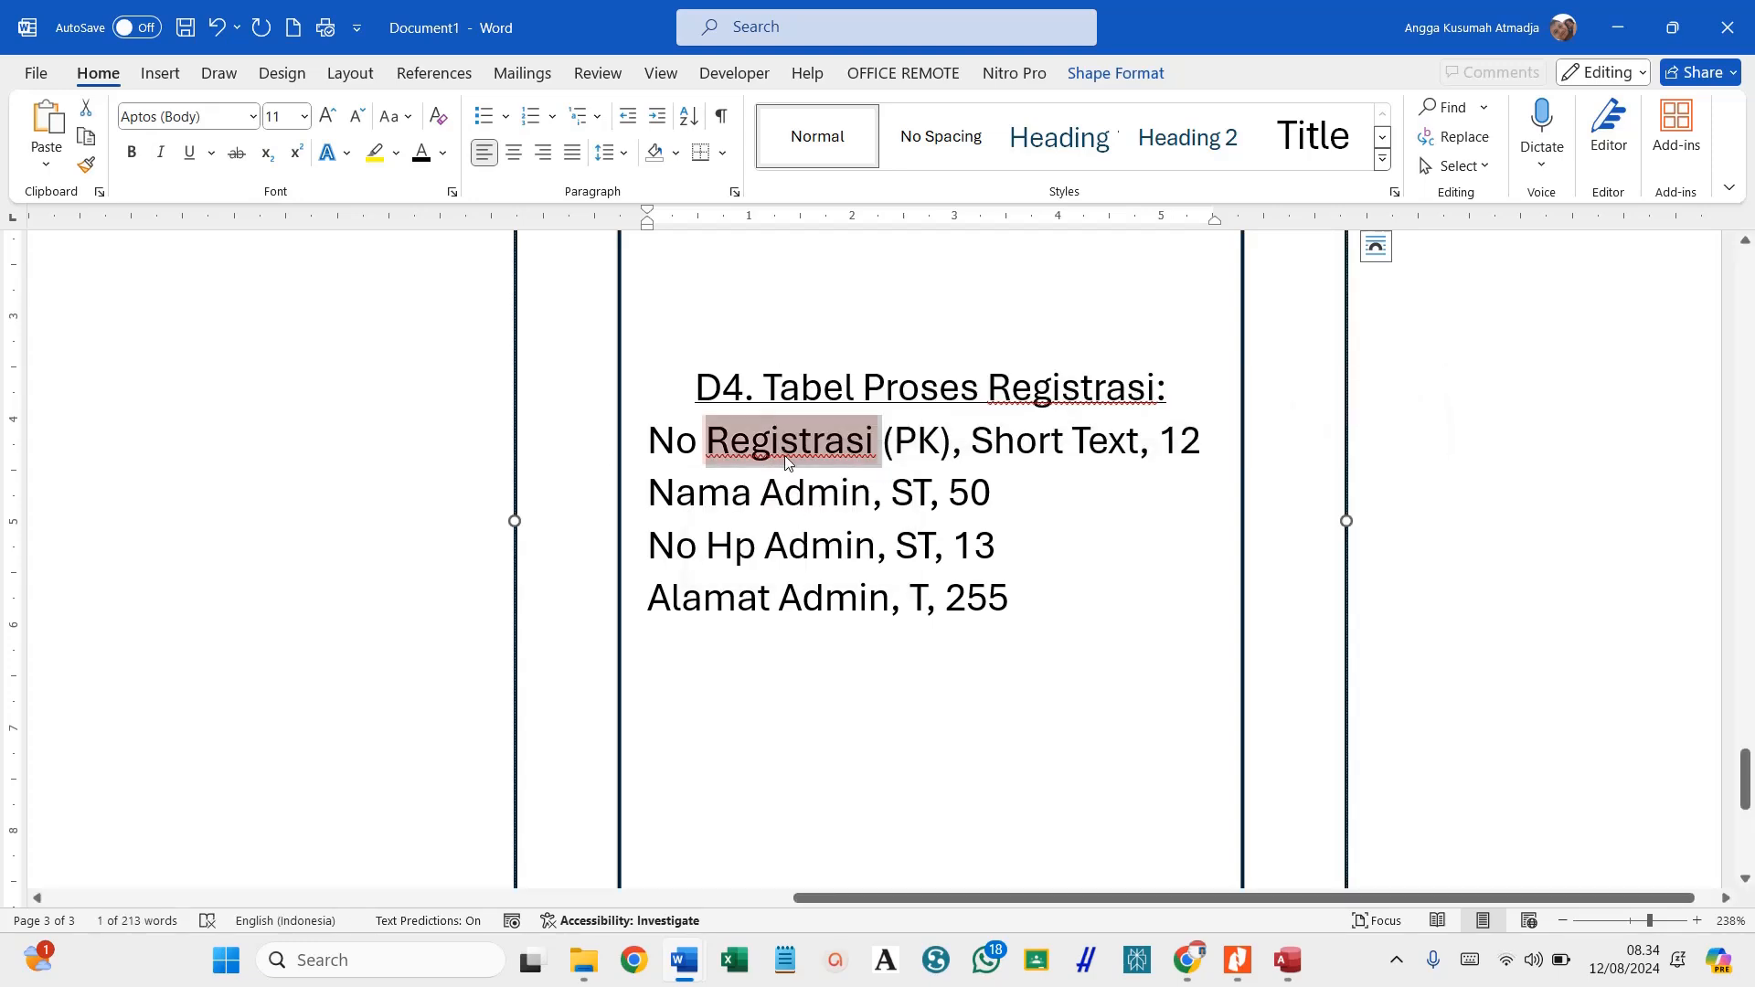
{"action": "key", "text": "ctrl+c"}
{"action": "double_click", "coordinate": [816, 493]}
{"action": "key", "text": "ctrl+v"}
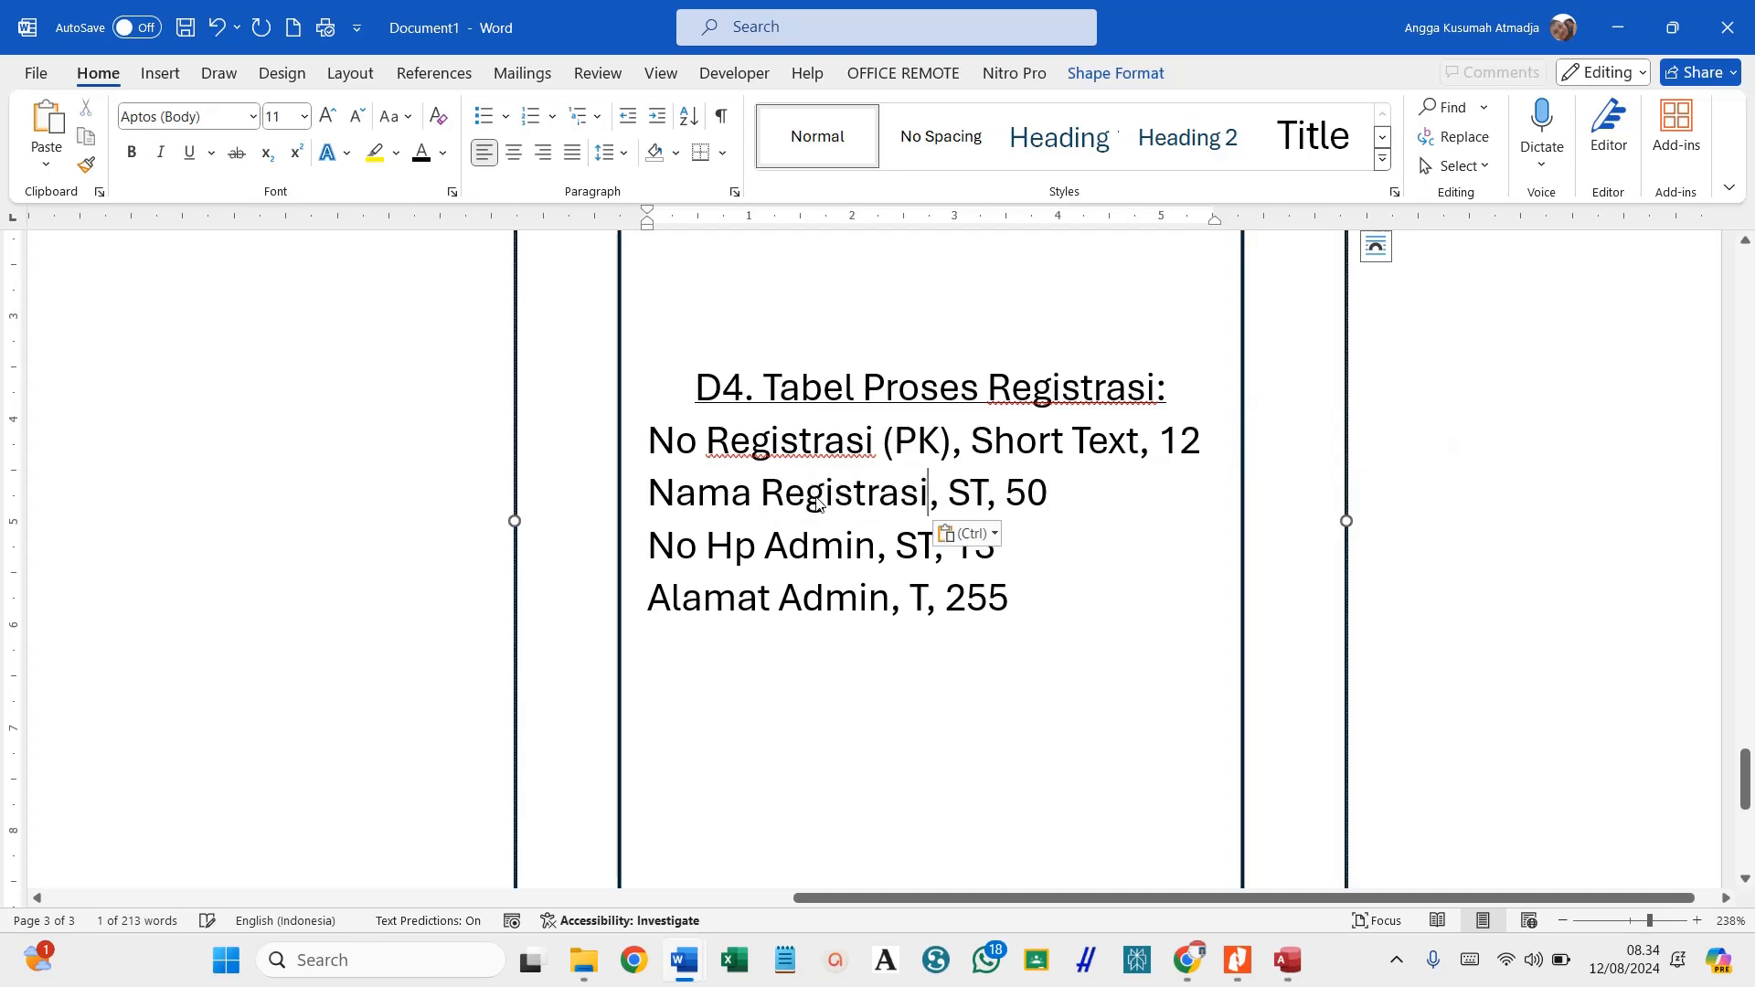
{"action": "double_click", "coordinate": [723, 499]}
{"action": "type", "text": "T"}
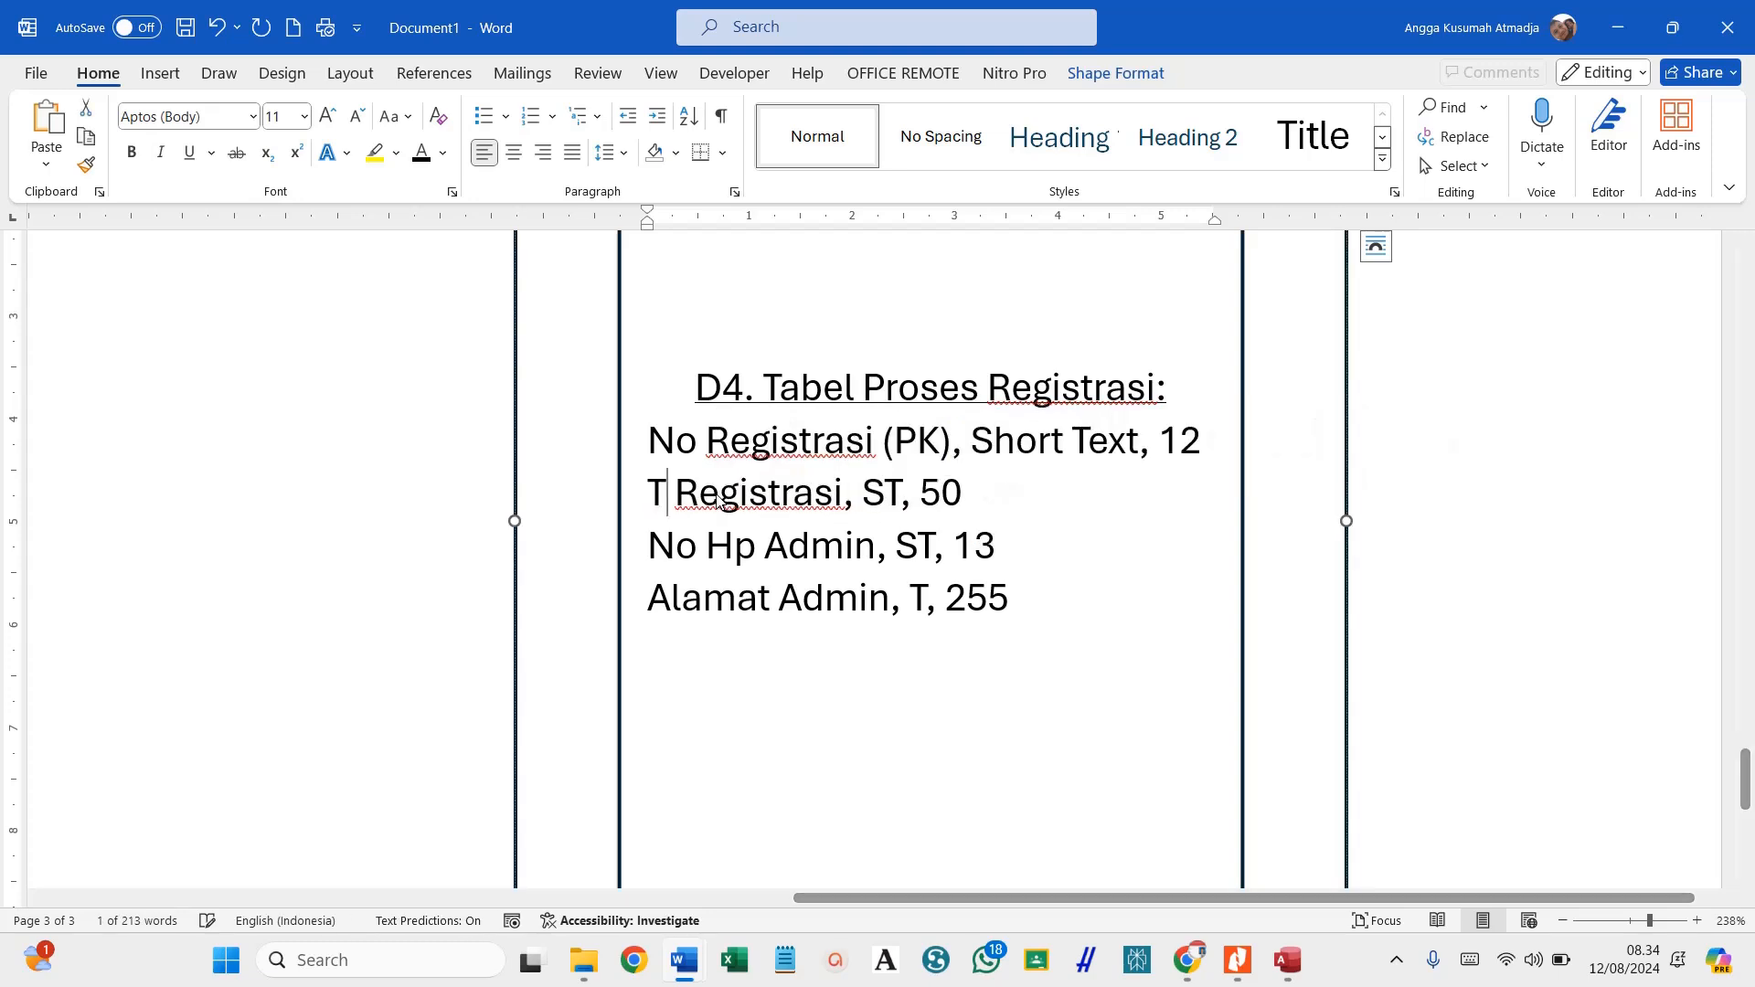
{"action": "type", "text": "anggal"}
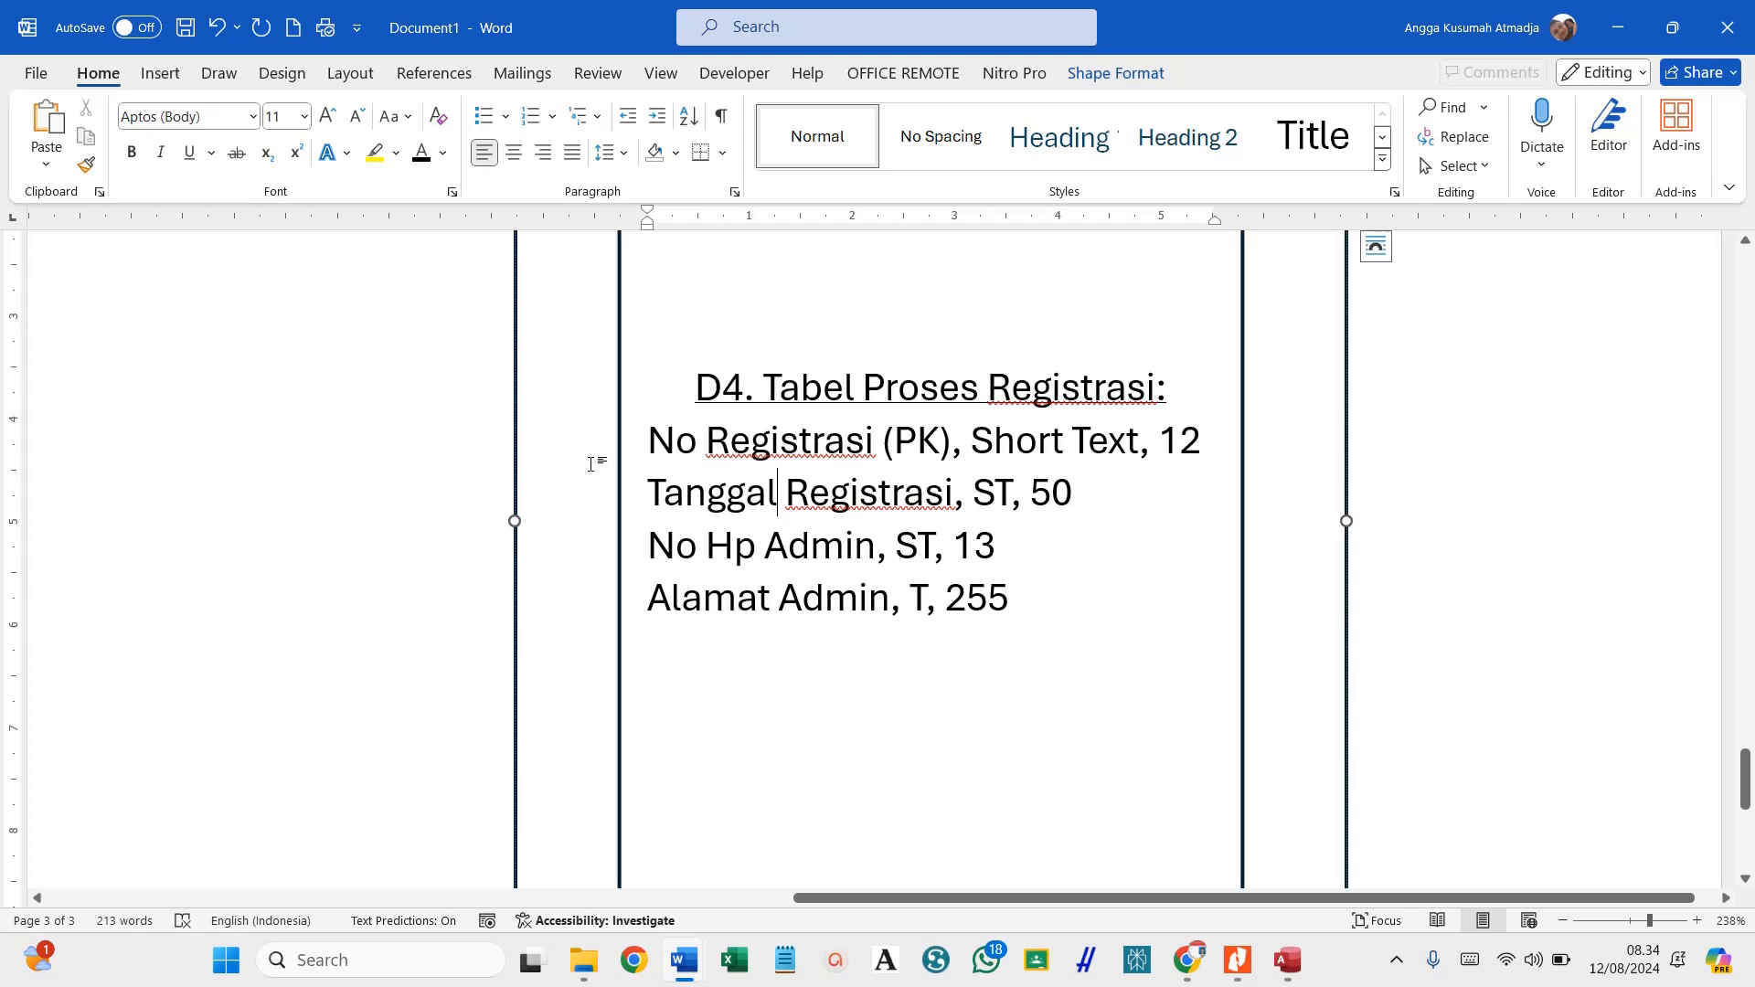
Replace the "No Hp Admin" line in D4. Tabel Proses Registrasi with "ID Member (PK), Short Text, 12" copied from D1. Tabel Member.
{"action": "scroll", "coordinate": [726, 547], "scroll_direction": "up", "scroll_amount": 3}
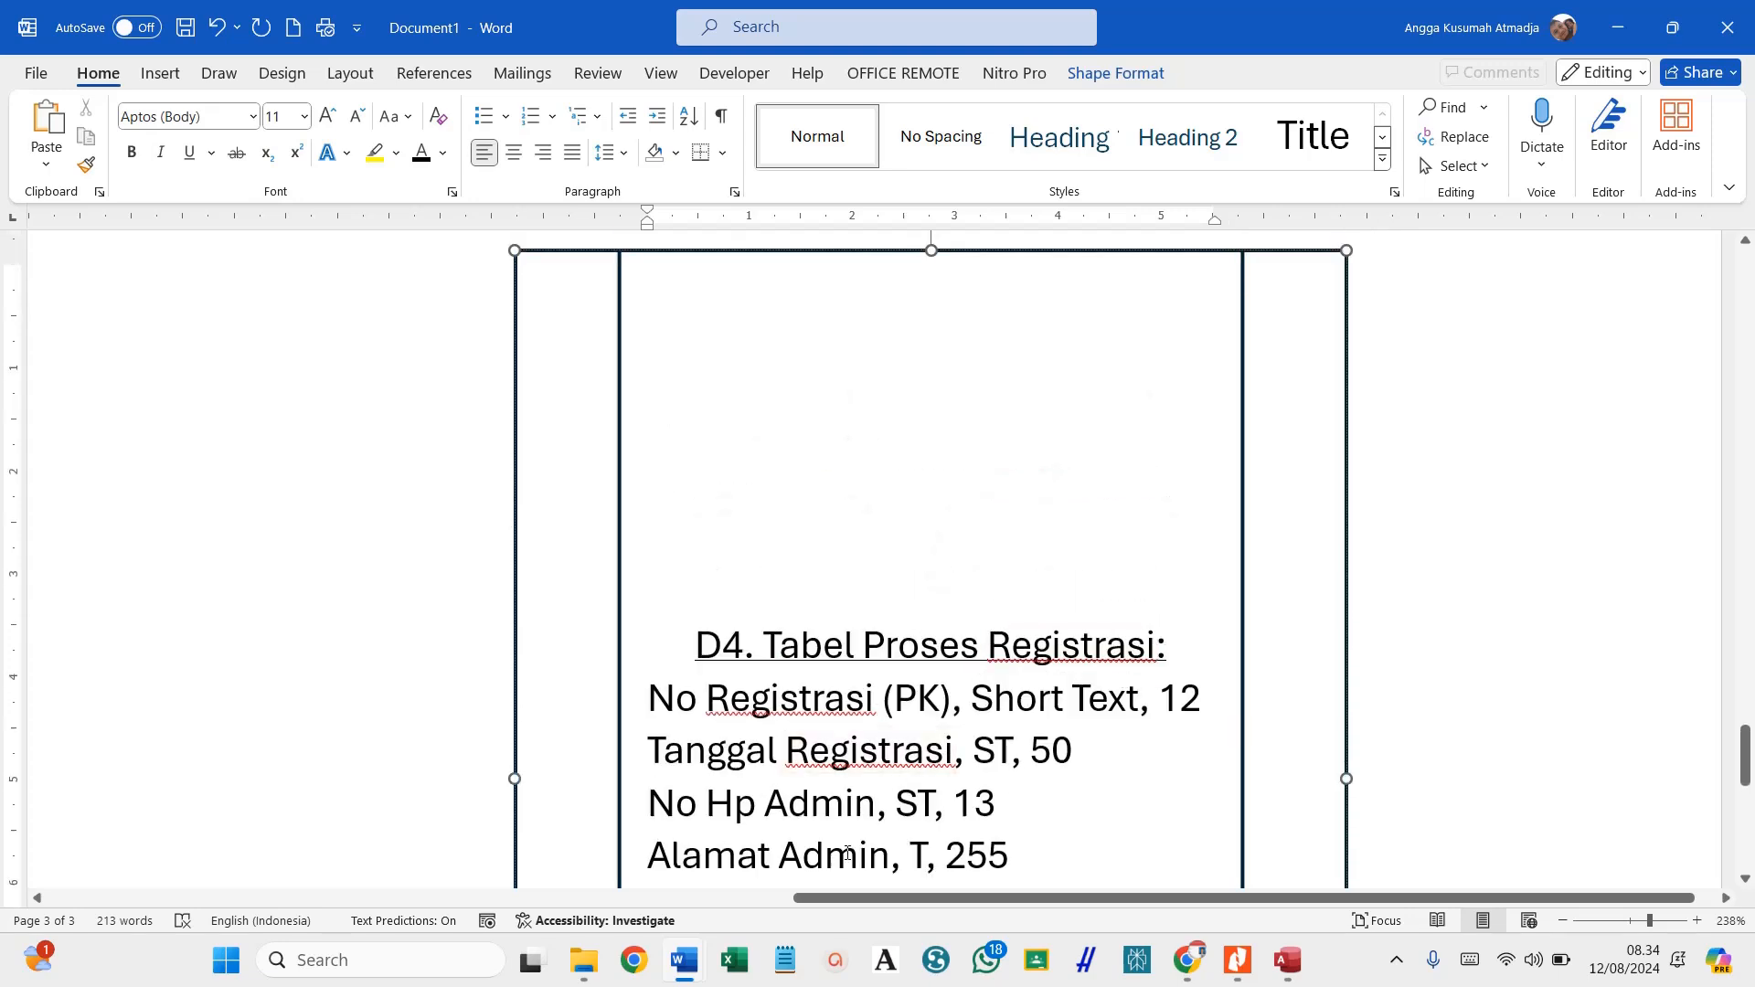
{"action": "scroll", "coordinate": [745, 820], "scroll_direction": "down", "scroll_amount": 9}
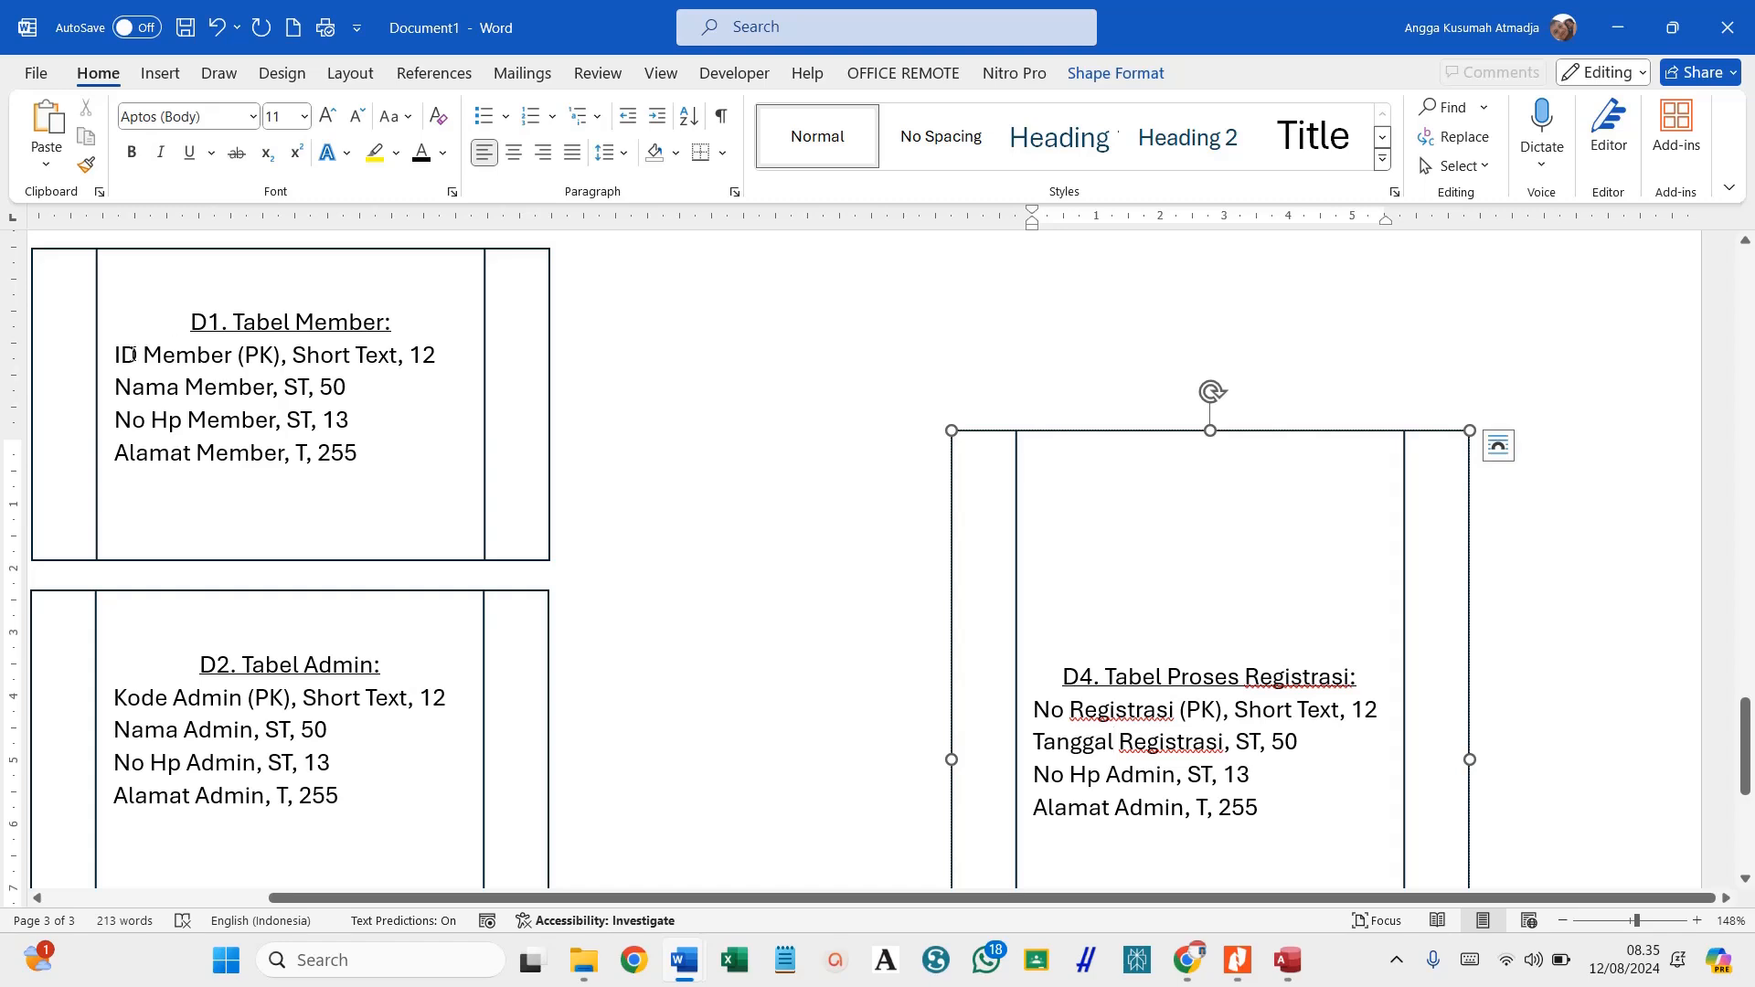
{"action": "left_click_drag", "start_coordinate": [114, 350], "coordinate": [436, 348]}
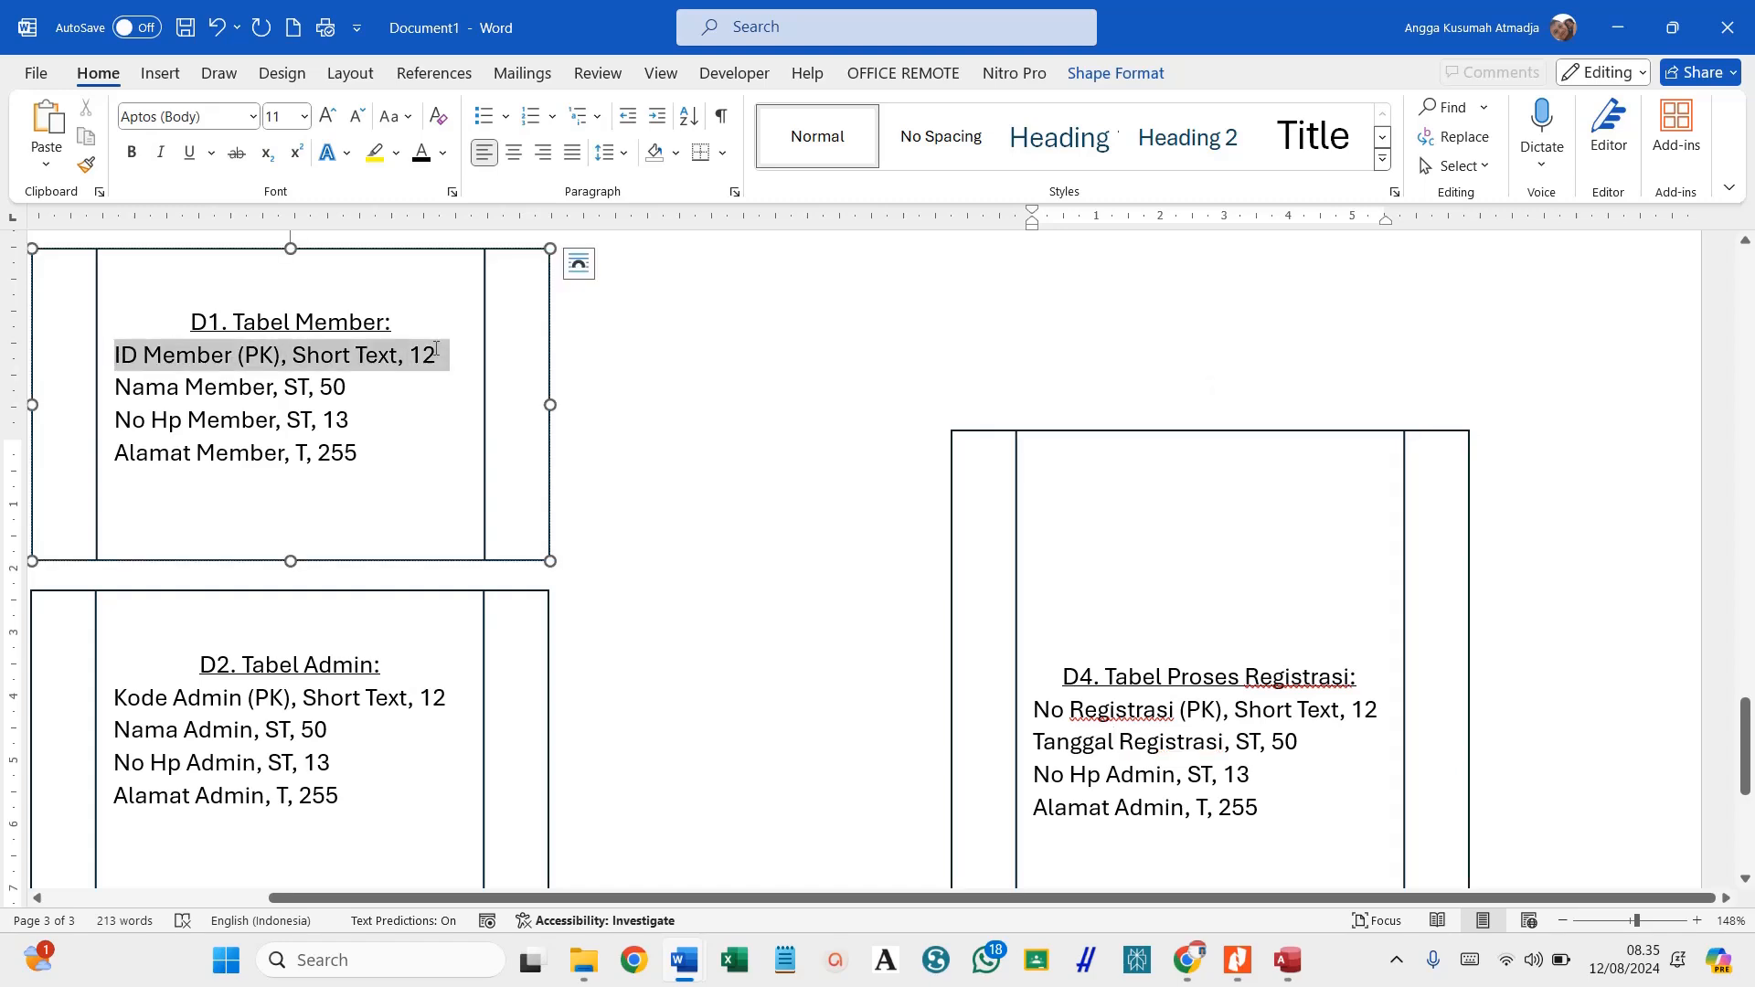
{"action": "right_click", "coordinate": [436, 348]}
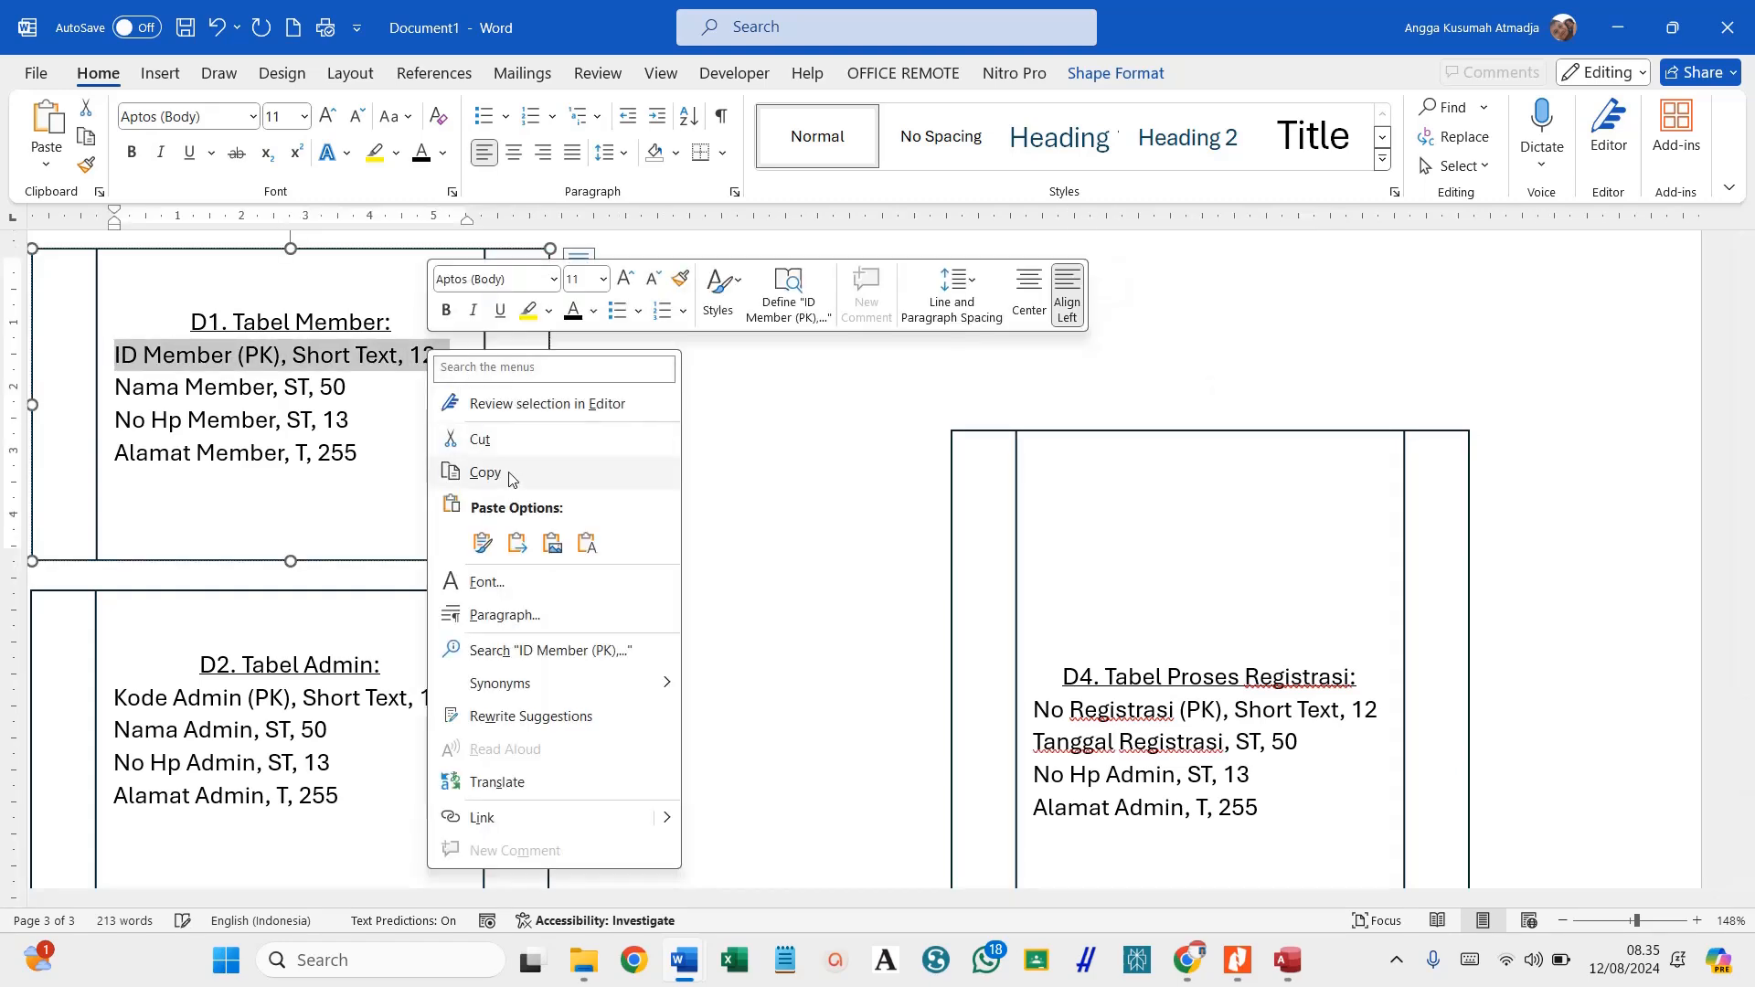
{"action": "left_click", "coordinate": [475, 470]}
{"action": "left_click", "coordinate": [1139, 786]}
{"action": "left_click_drag", "start_coordinate": [1252, 775], "coordinate": [1053, 788]}
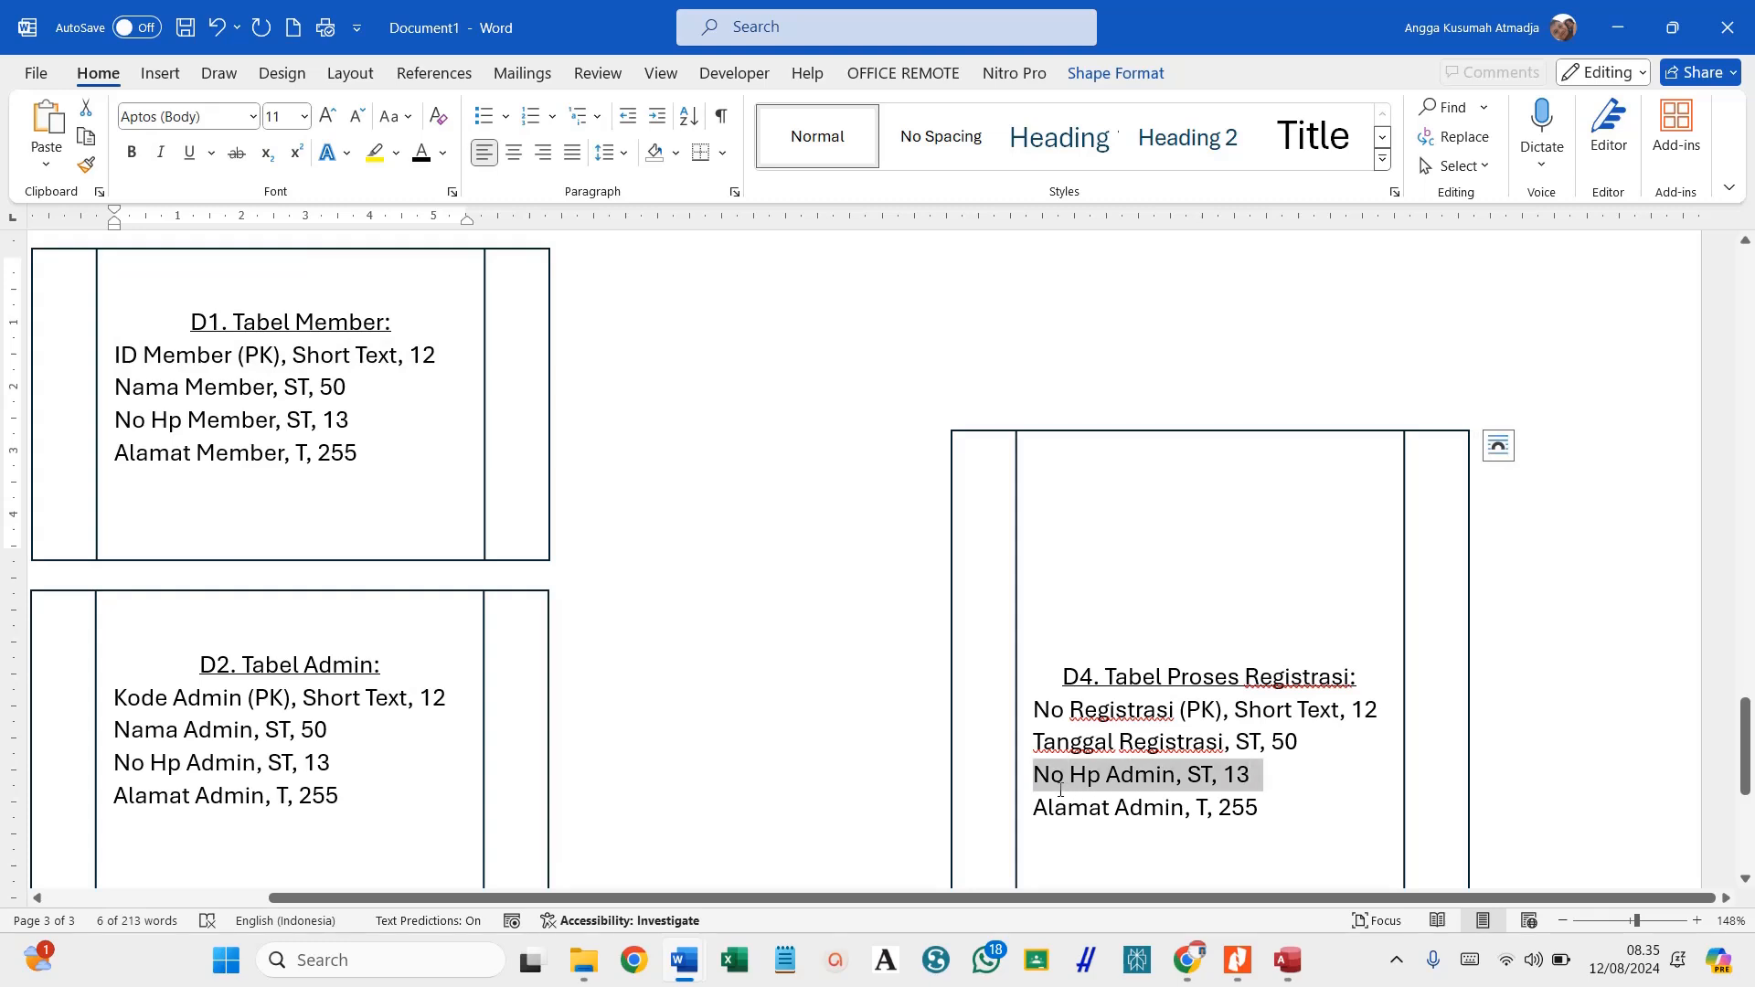
{"action": "key", "text": "ctrl+v"}
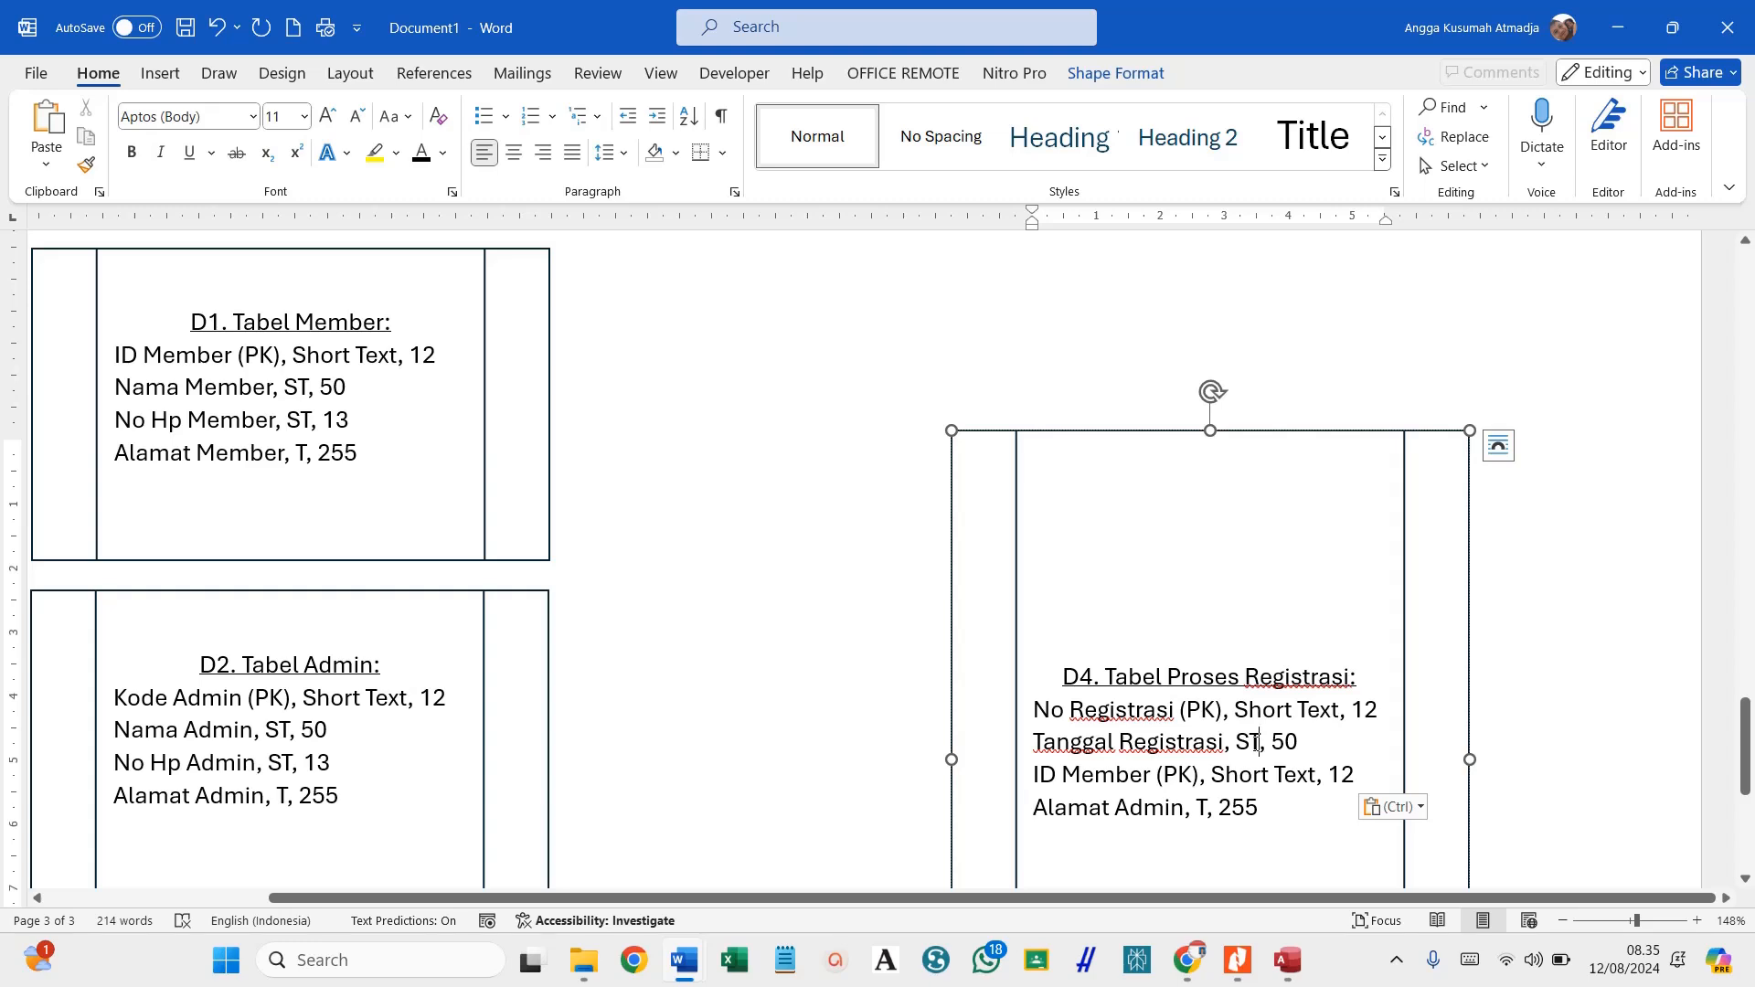
In D4. Tabel Proses Registrasi, set the Tanggal Registrasi type to "Date" and remove the "(PK)" marker from ID Member.
{"action": "left_click_drag", "start_coordinate": [1258, 742], "coordinate": [1244, 742]}
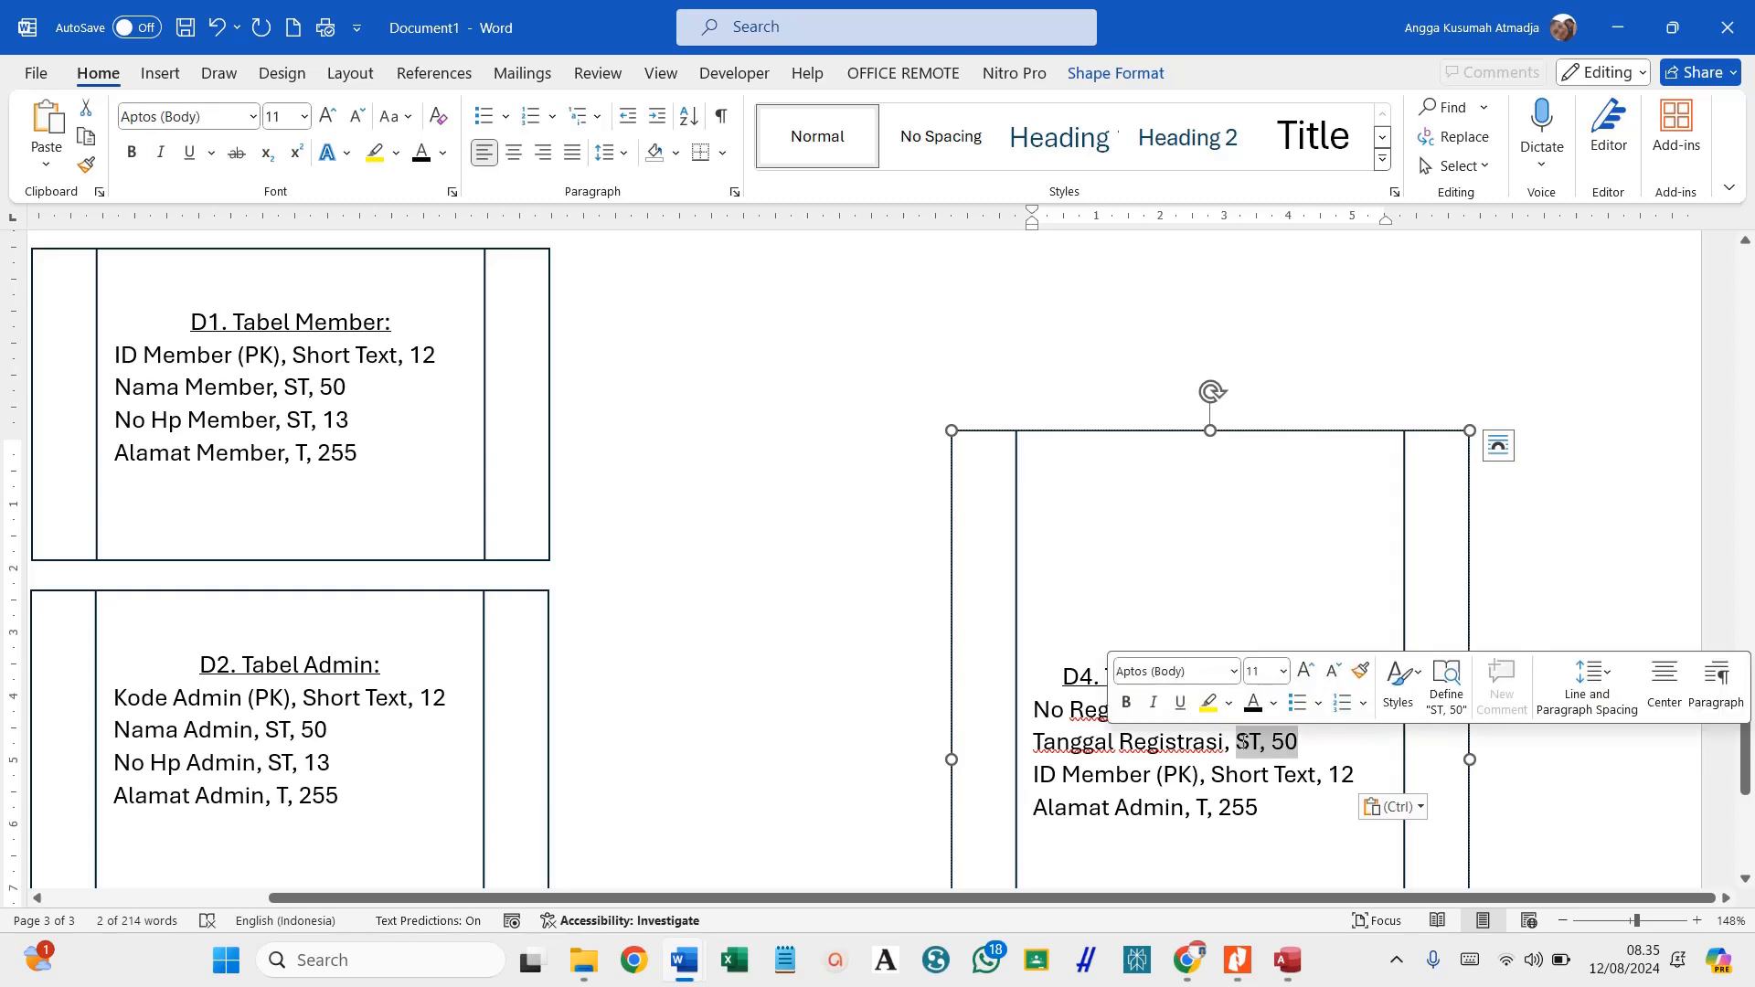
{"action": "type", "text": "Date"}
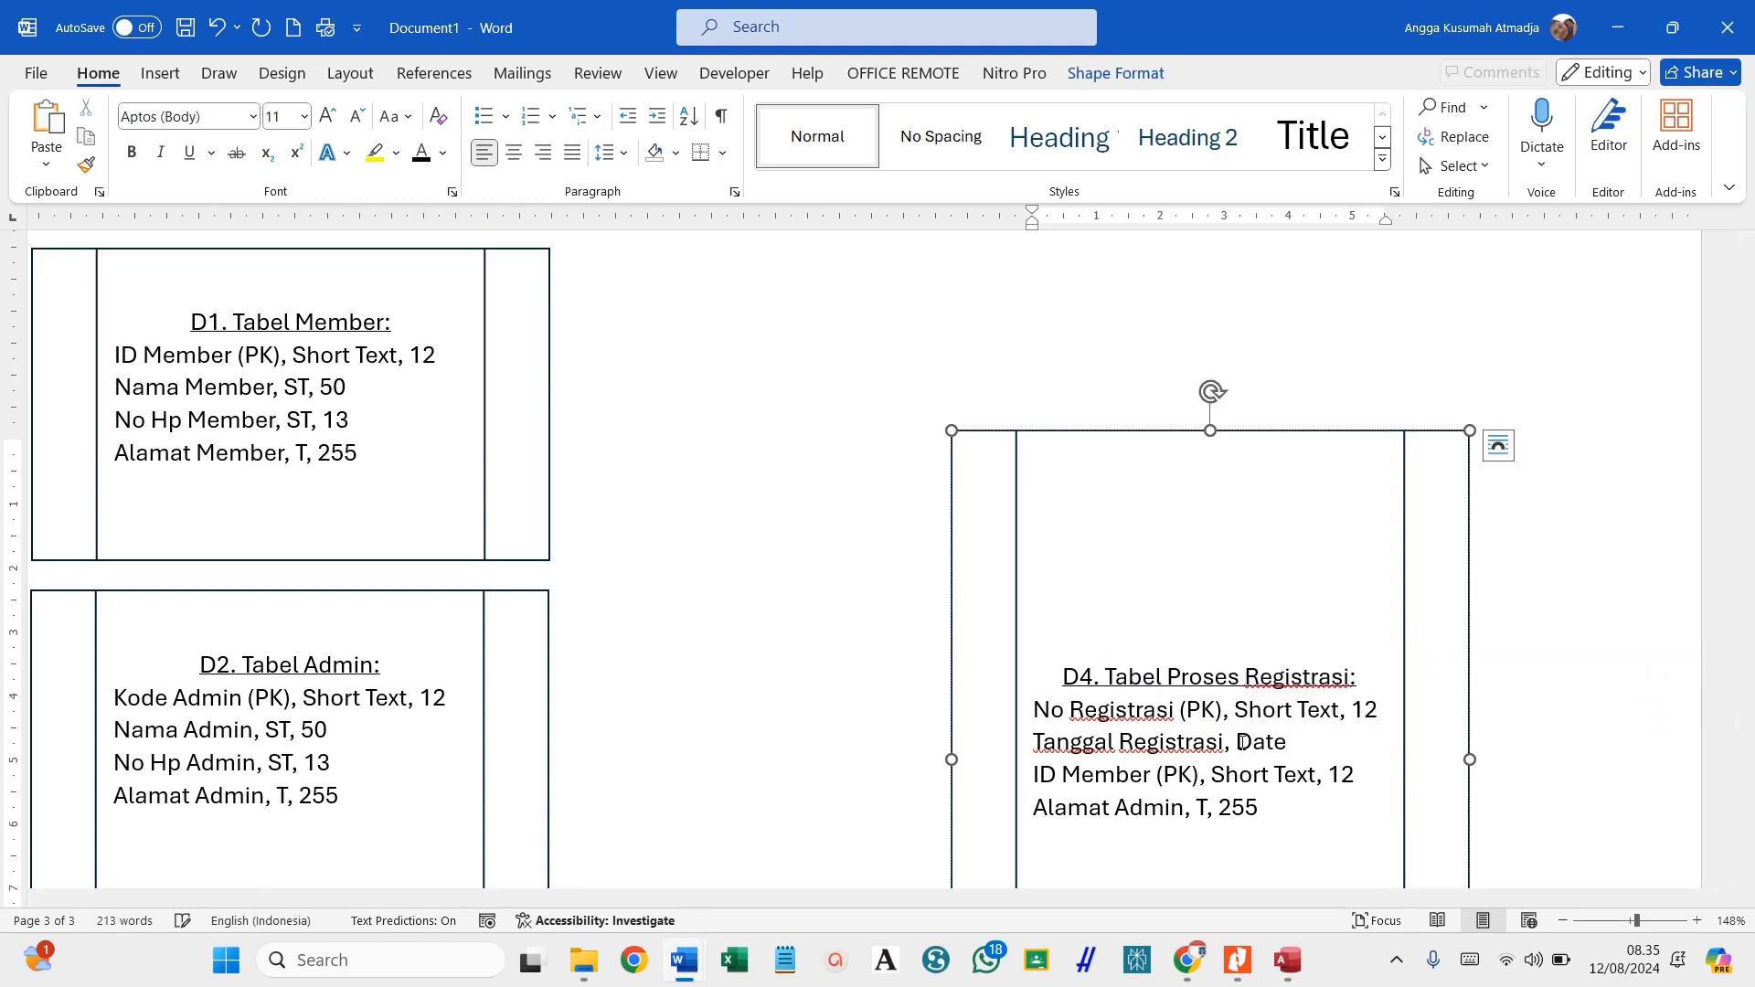
{"action": "scroll", "coordinate": [1243, 742], "scroll_direction": "down", "scroll_amount": 2}
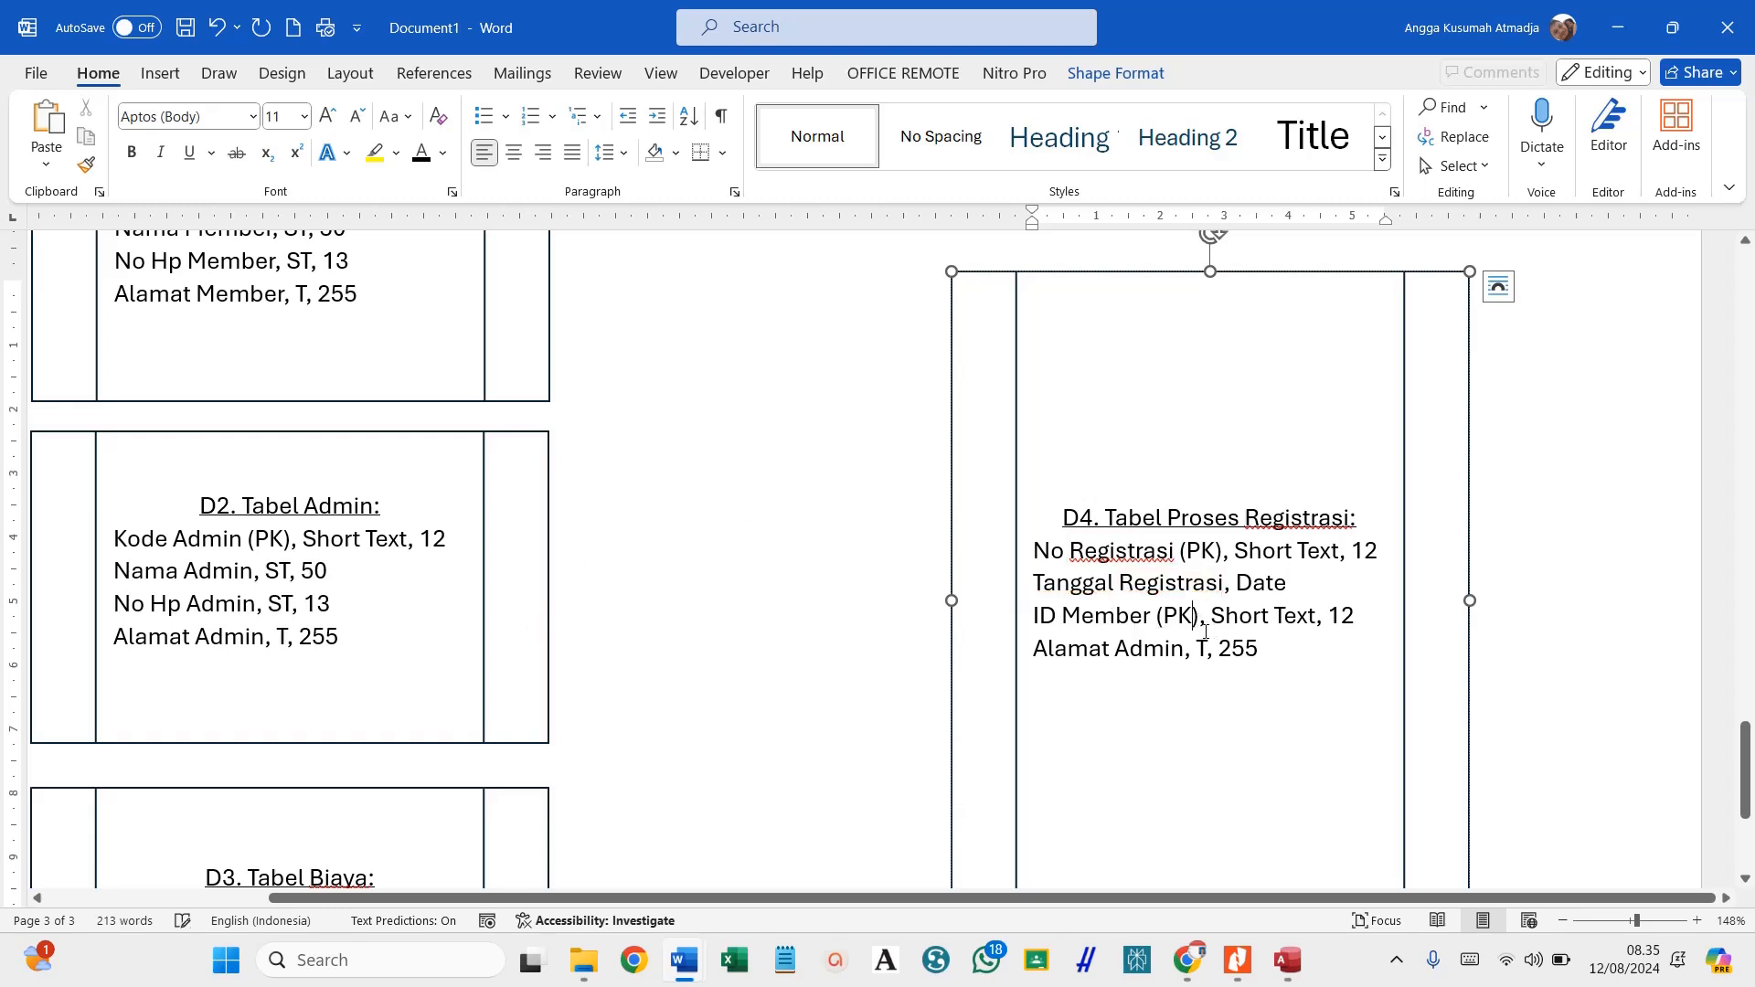
{"action": "key", "text": "BackSpace"}
{"action": "key", "text": "BackSpace"}
{"action": "key", "text": "BackSpace"}
{"action": "key", "text": "BackSpace"}
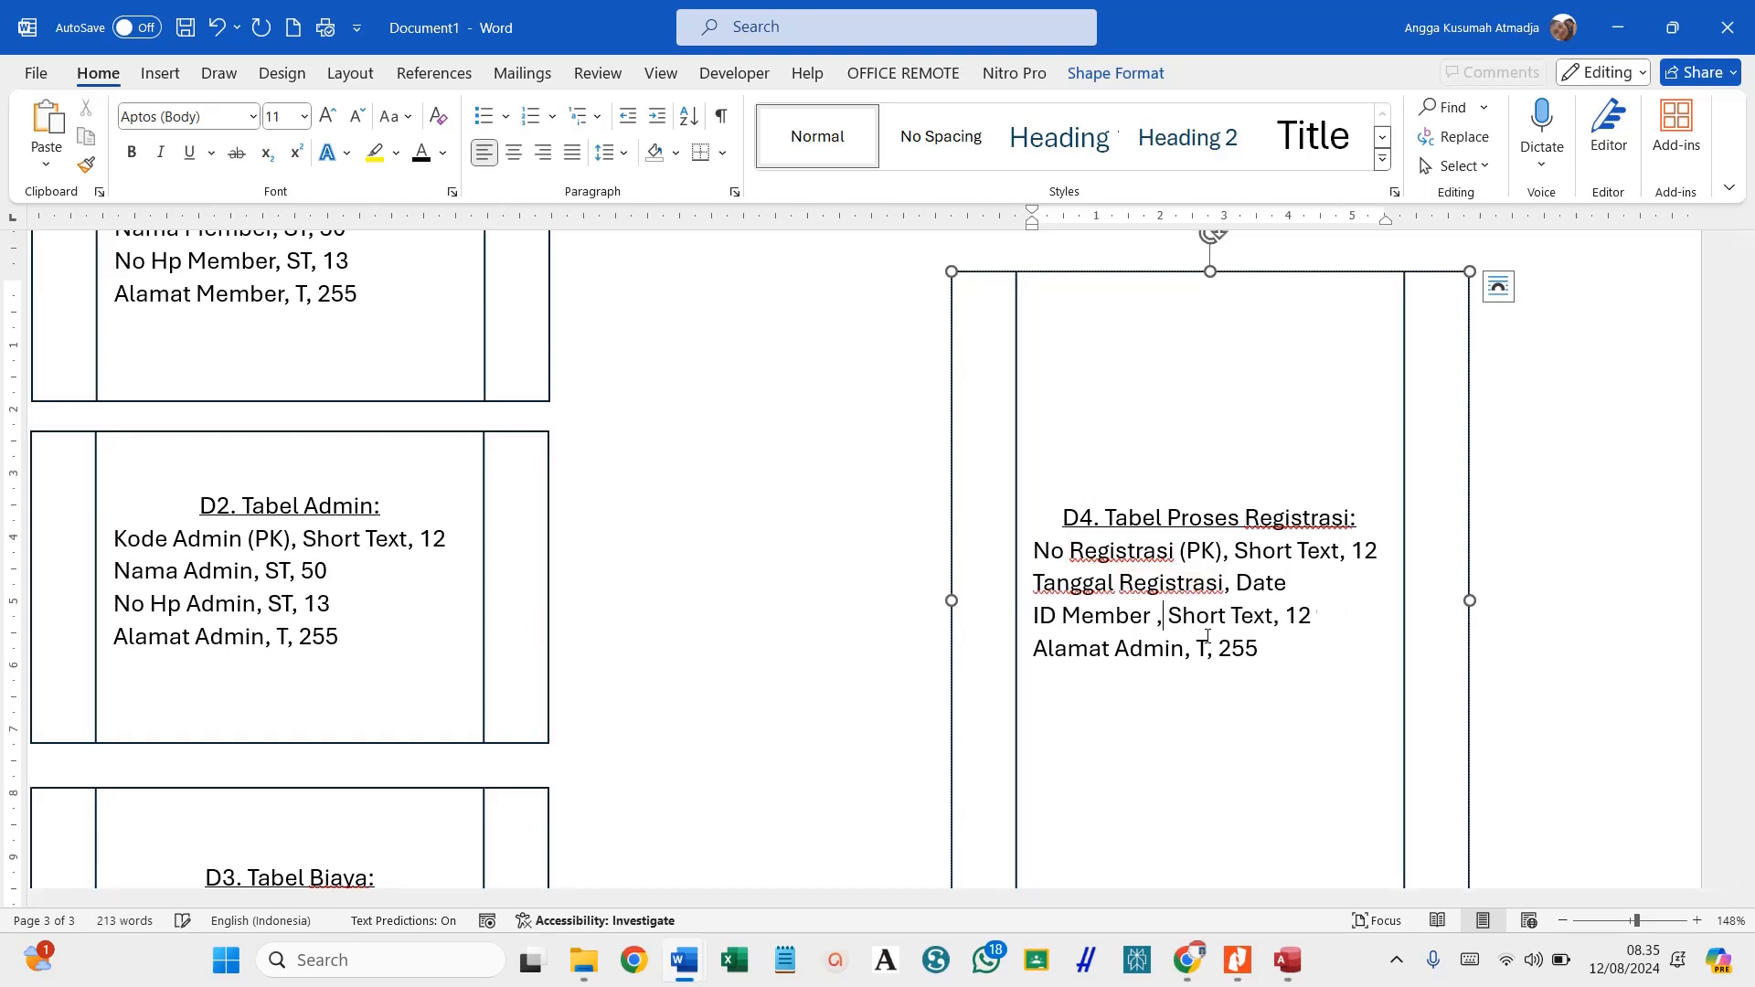
{"action": "key", "text": "BackSpace"}
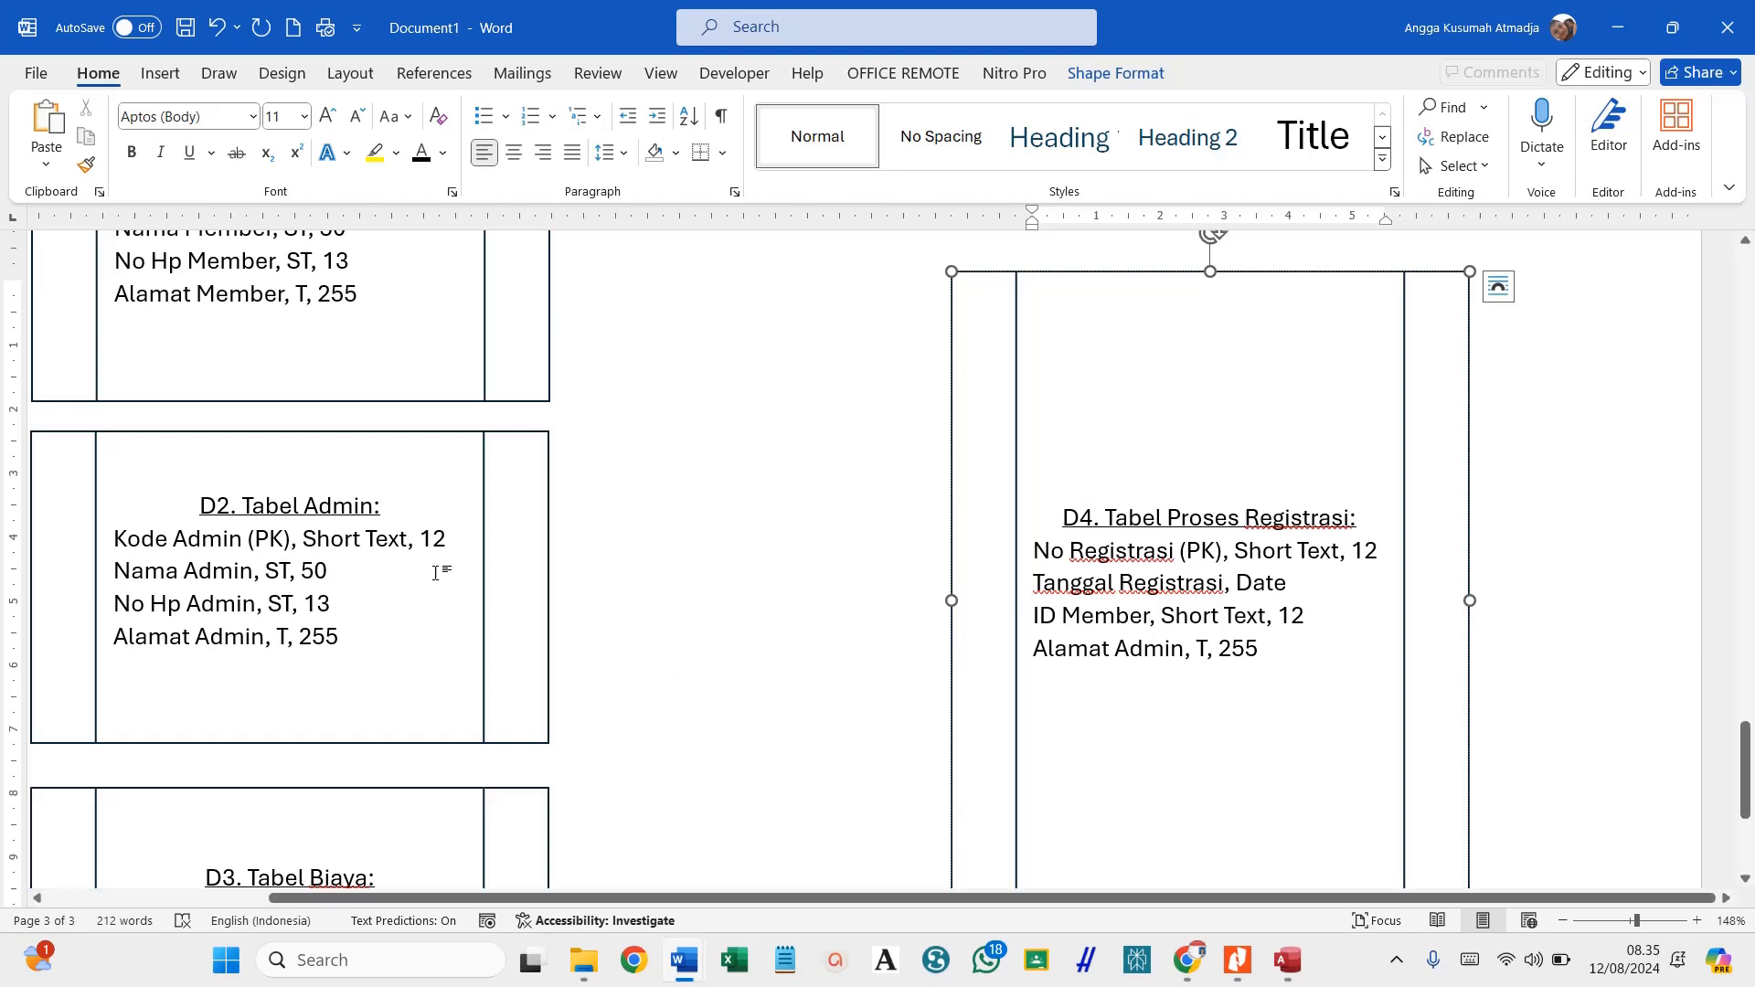
Replace the "Alamat Admin" line in D4. Tabel Proses Registrasi with "Kode Admin (PK), Short Text, 12" copied from D2. Tabel Admin.
{"action": "left_click_drag", "start_coordinate": [467, 542], "coordinate": [136, 540]}
{"action": "right_click", "coordinate": [135, 540]}
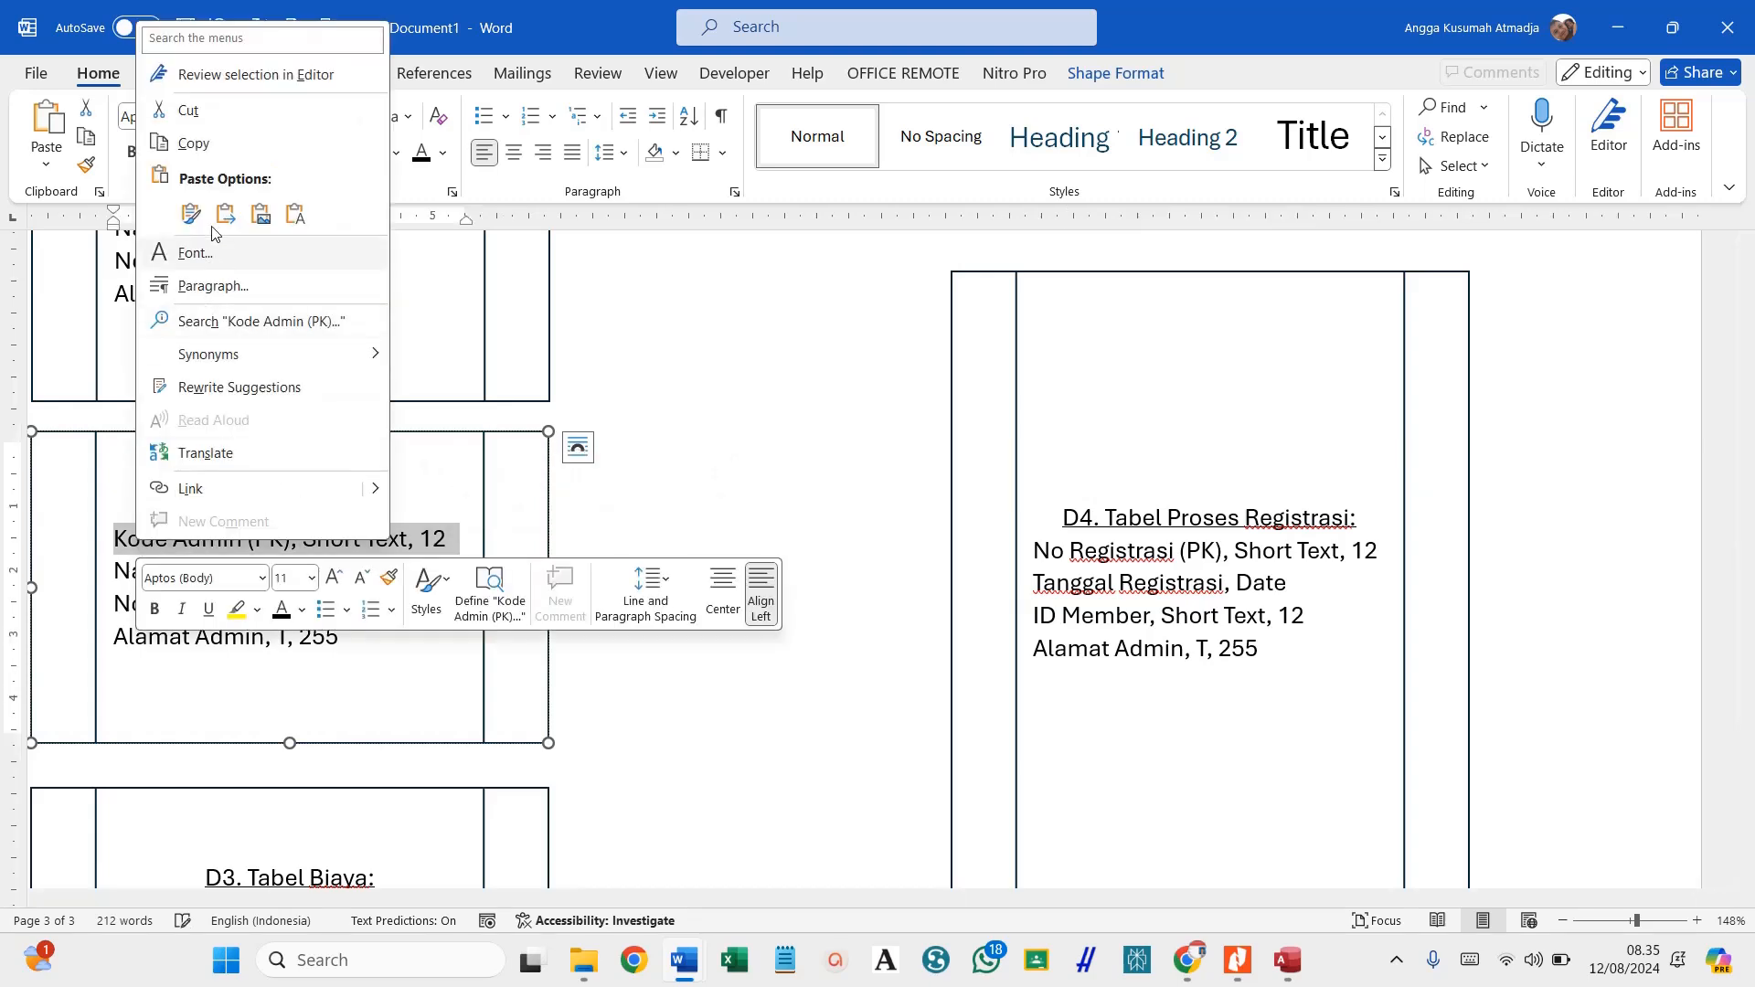
{"action": "left_click", "coordinate": [193, 142]}
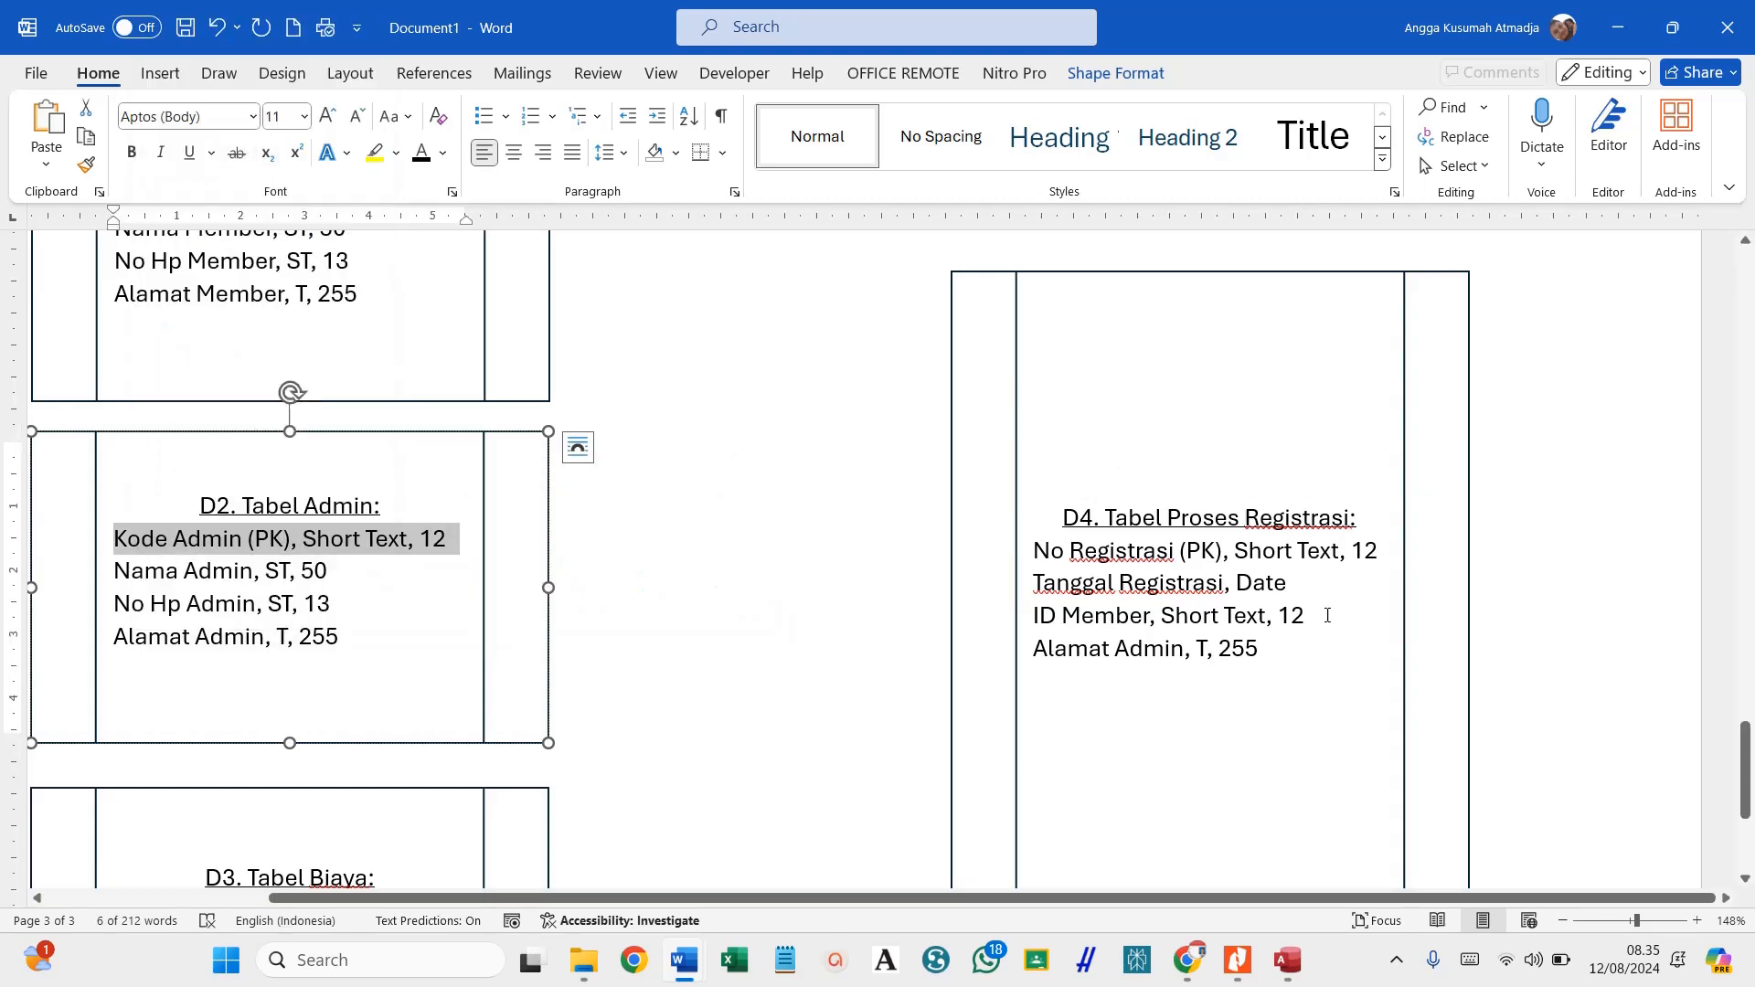
{"action": "left_click_drag", "start_coordinate": [1325, 615], "coordinate": [1064, 611]}
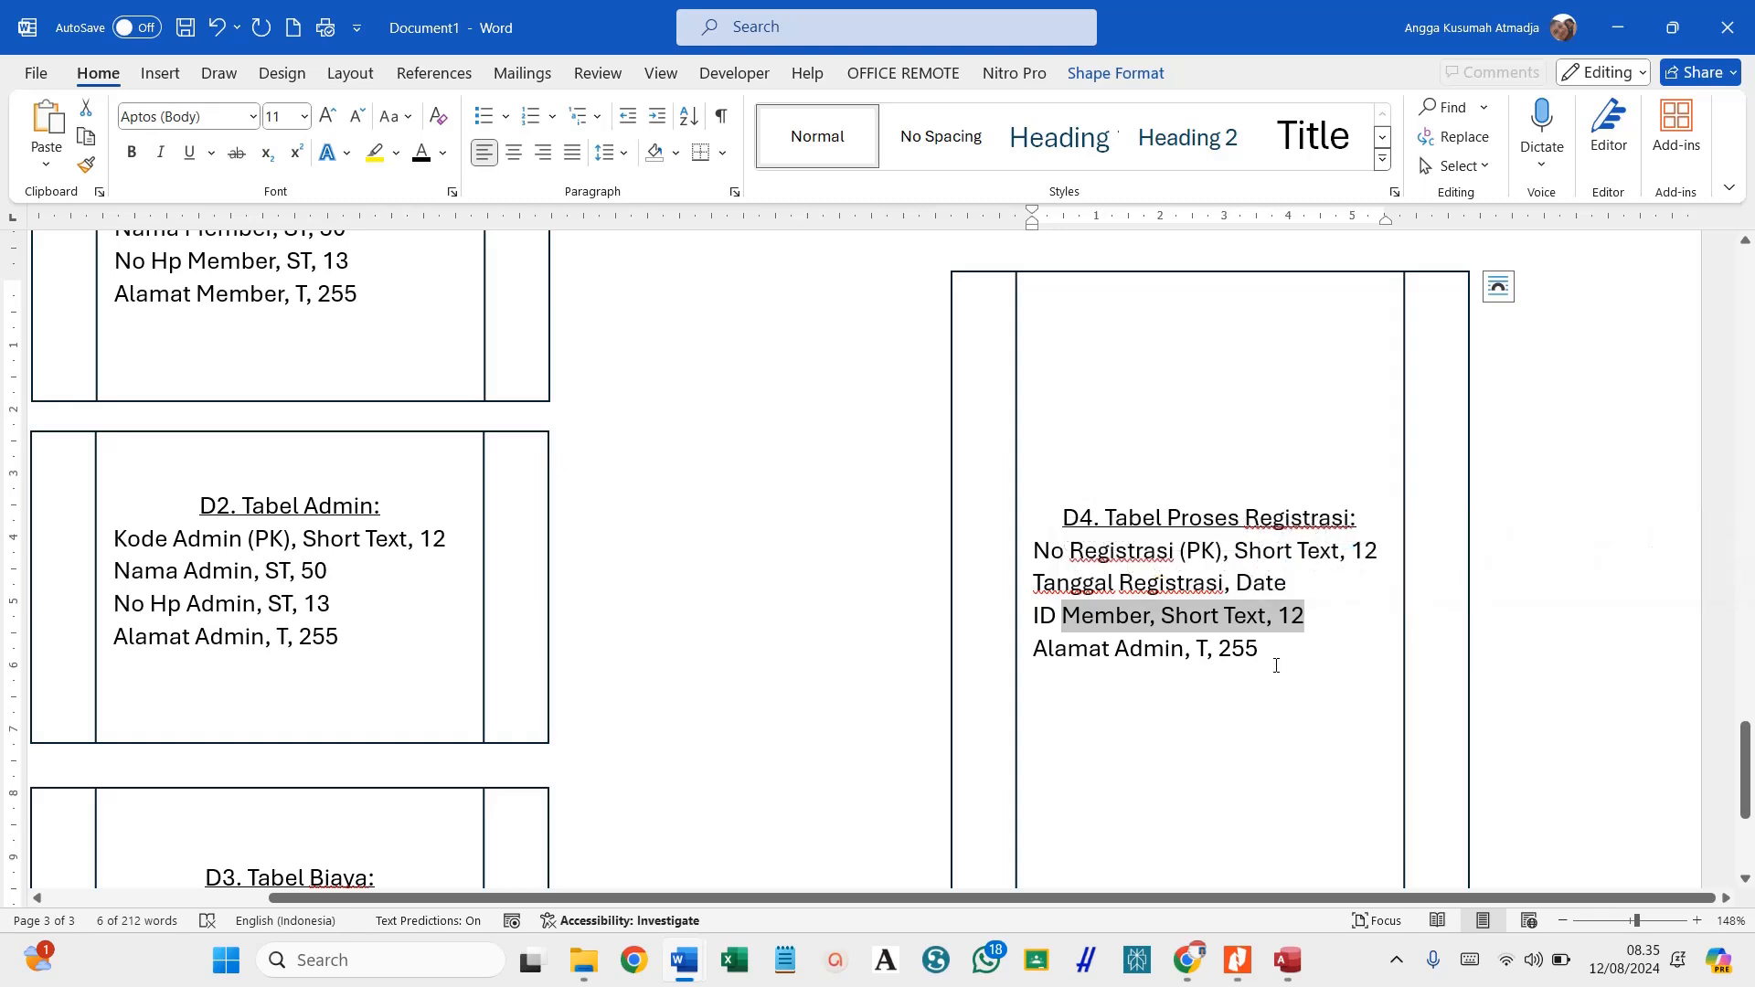
{"action": "left_click_drag", "start_coordinate": [1274, 660], "coordinate": [1040, 658]}
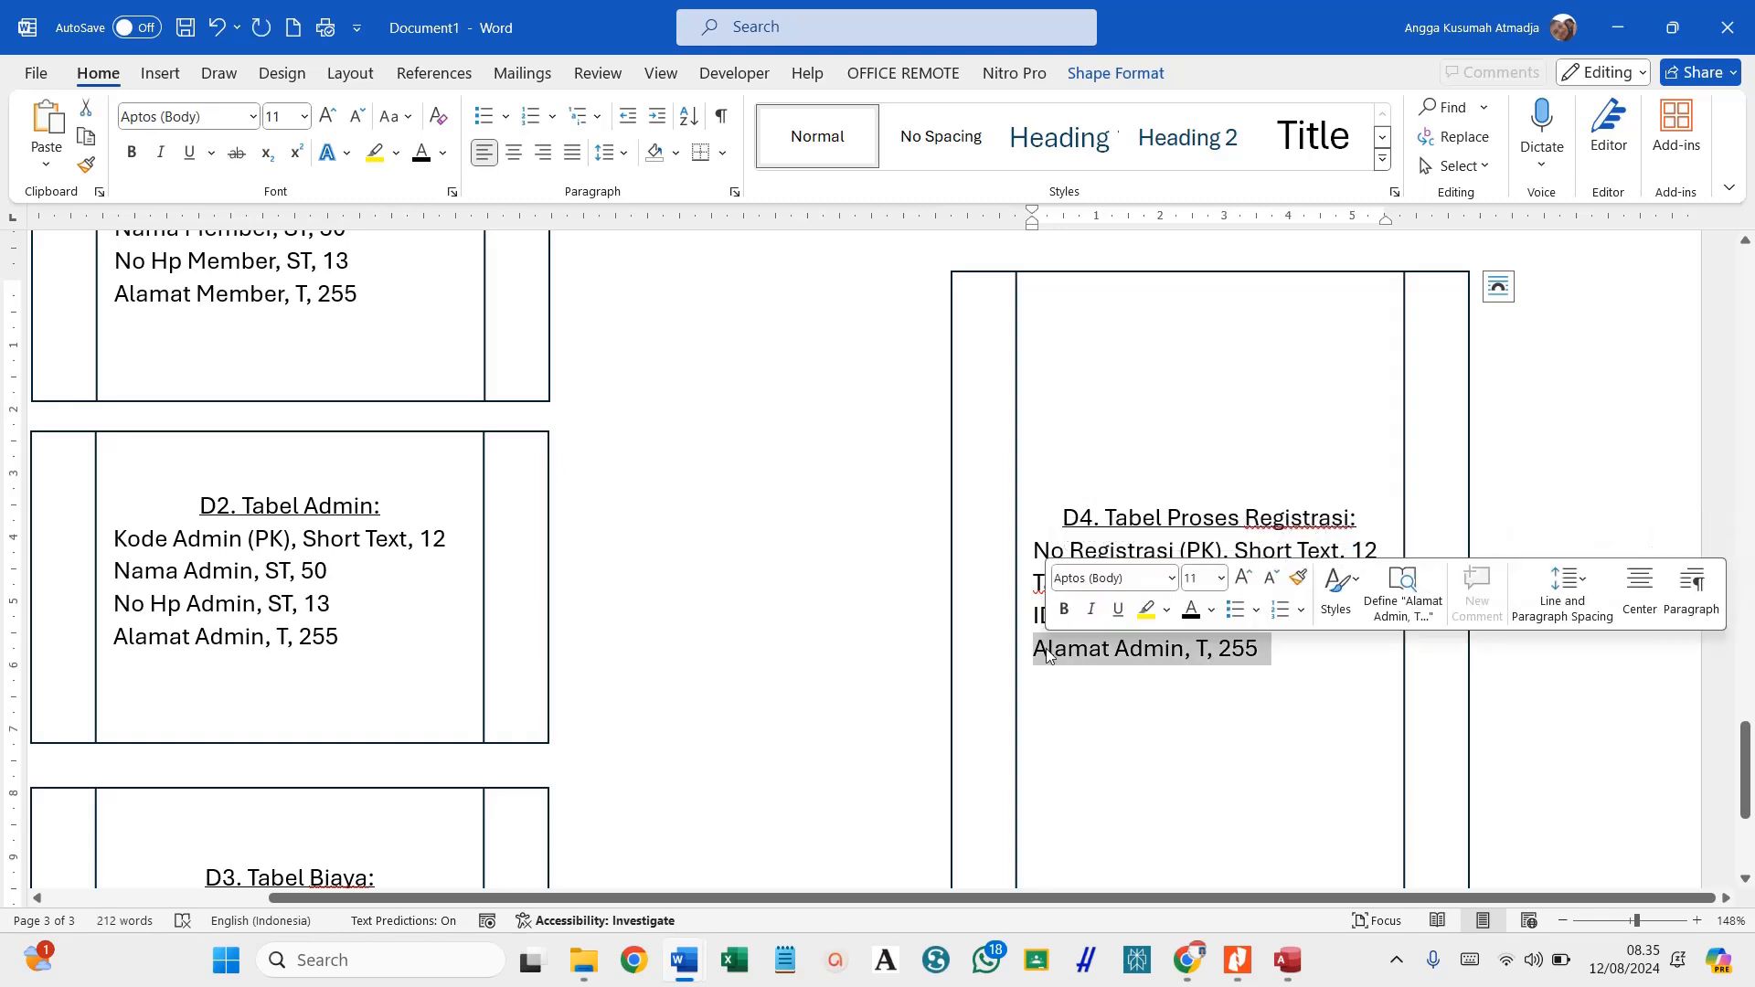
{"action": "key", "text": "ctrl+v"}
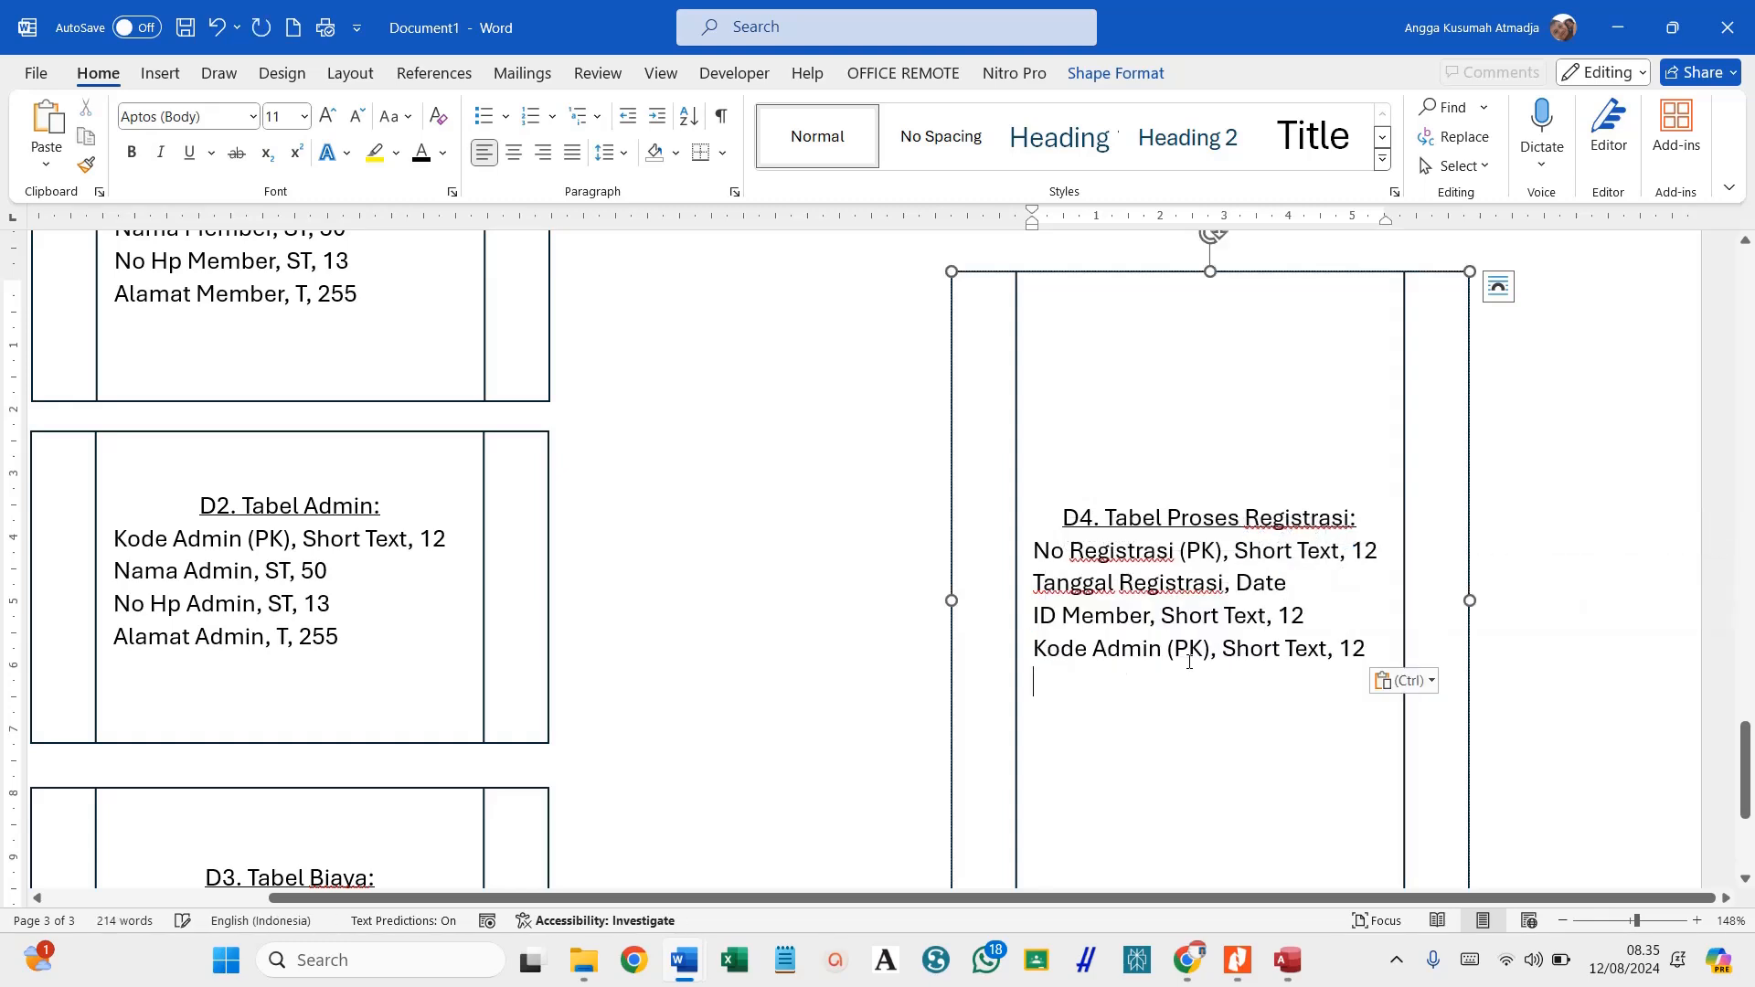
Remove the "(PK)" marker from Kode Admin in D4 so the line reads "Kode Admin, Short Text, 12".
{"action": "left_click", "coordinate": [1213, 650]}
{"action": "key", "text": "BackSpace"}
{"action": "key", "text": "BackSpace"}
{"action": "key", "text": "BackSpace"}
{"action": "key", "text": "BackSpace"}
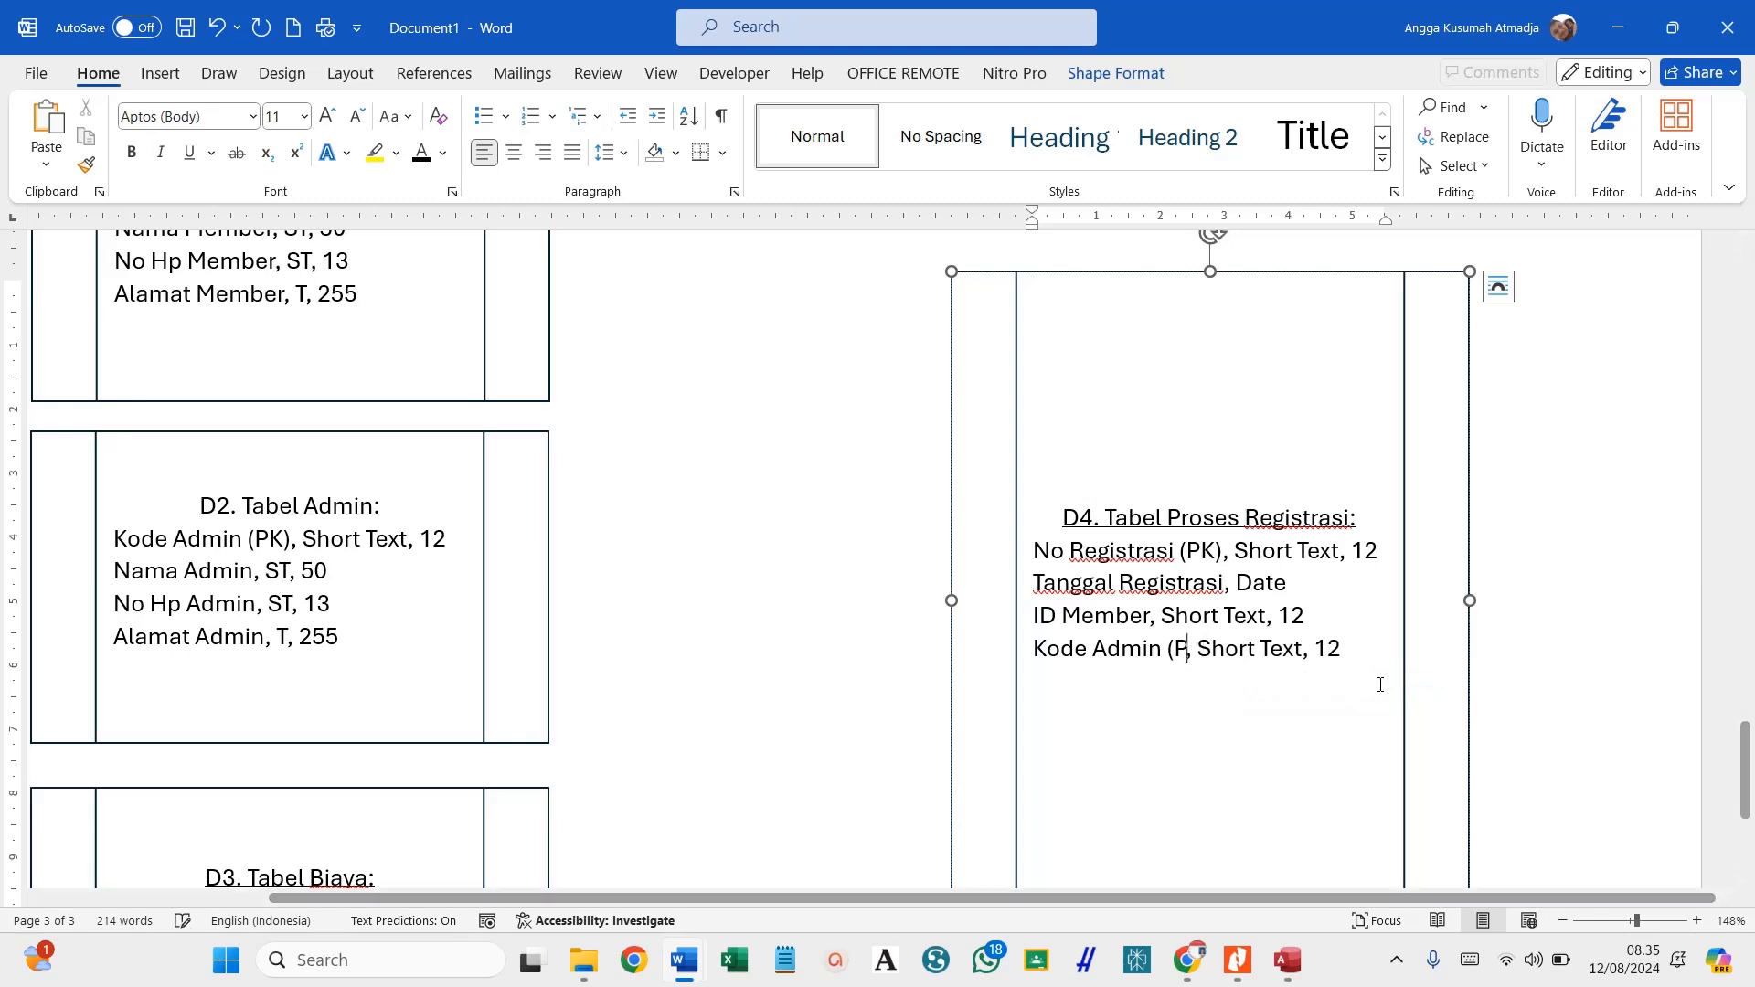
{"action": "key", "text": "BackSpace"}
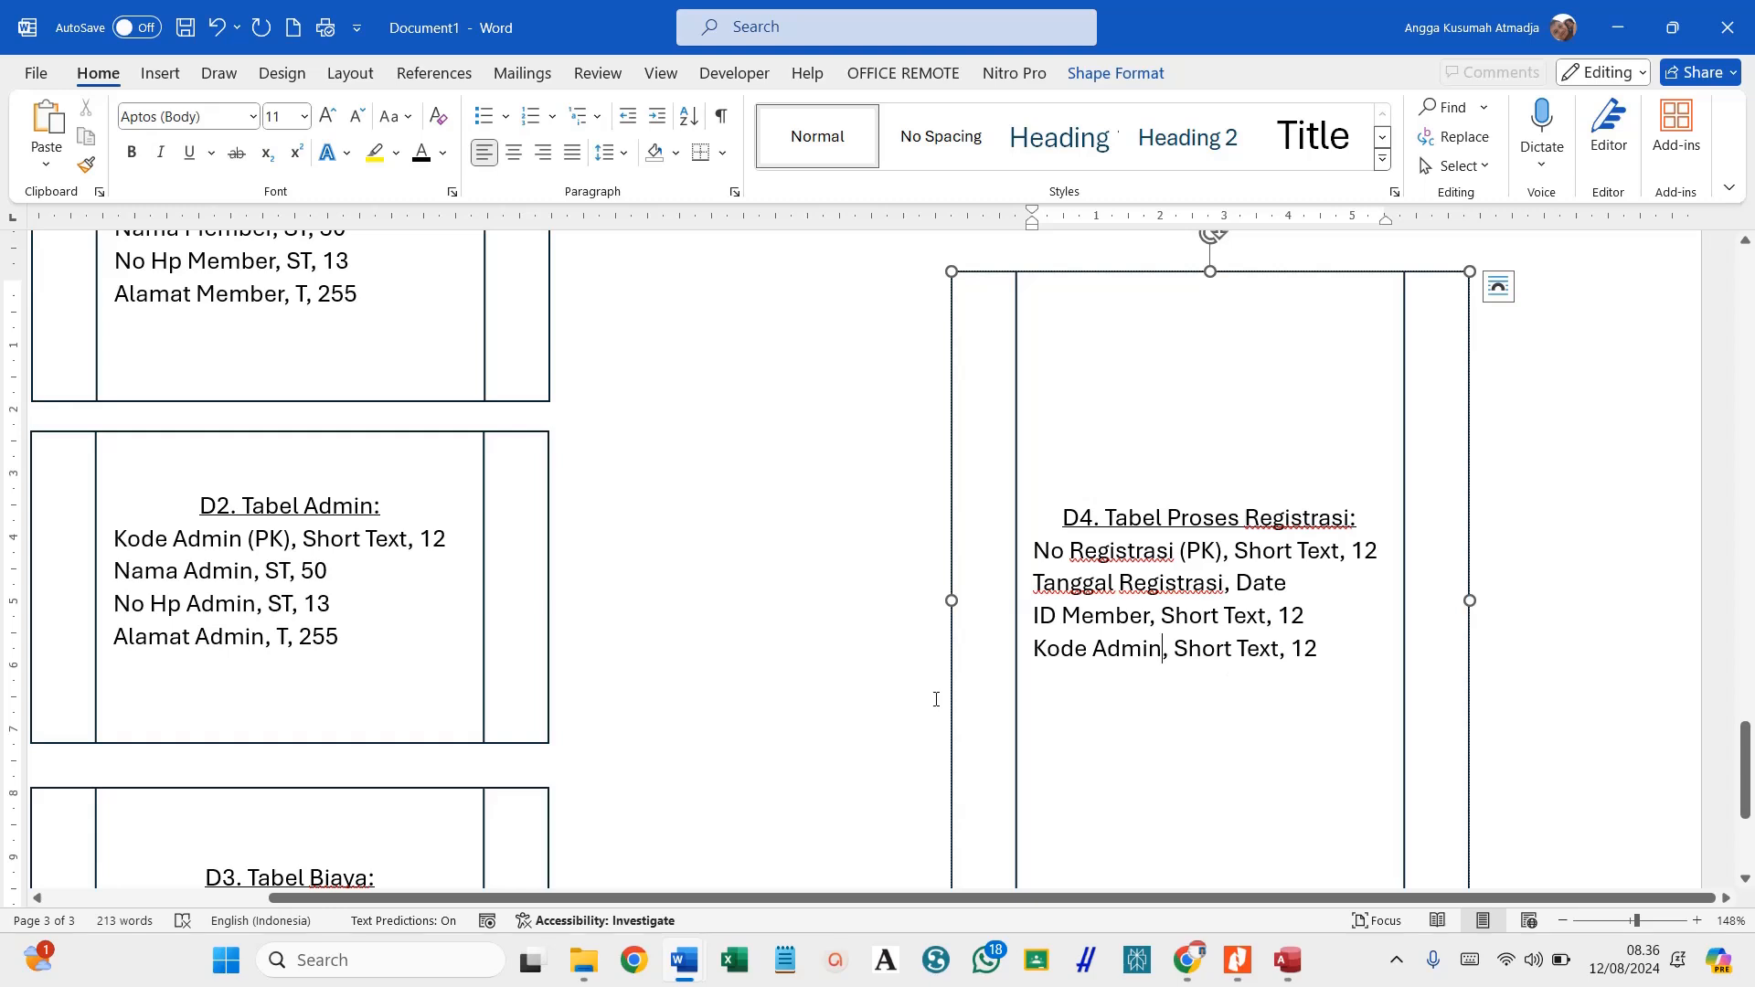
Copy "ID Biaya (PK), Short Text, 12" from D3. Tabel Biaya into D4 as a new line between ID Member and Kode Admin.
{"action": "scroll", "coordinate": [716, 692], "scroll_direction": "up", "scroll_amount": 10}
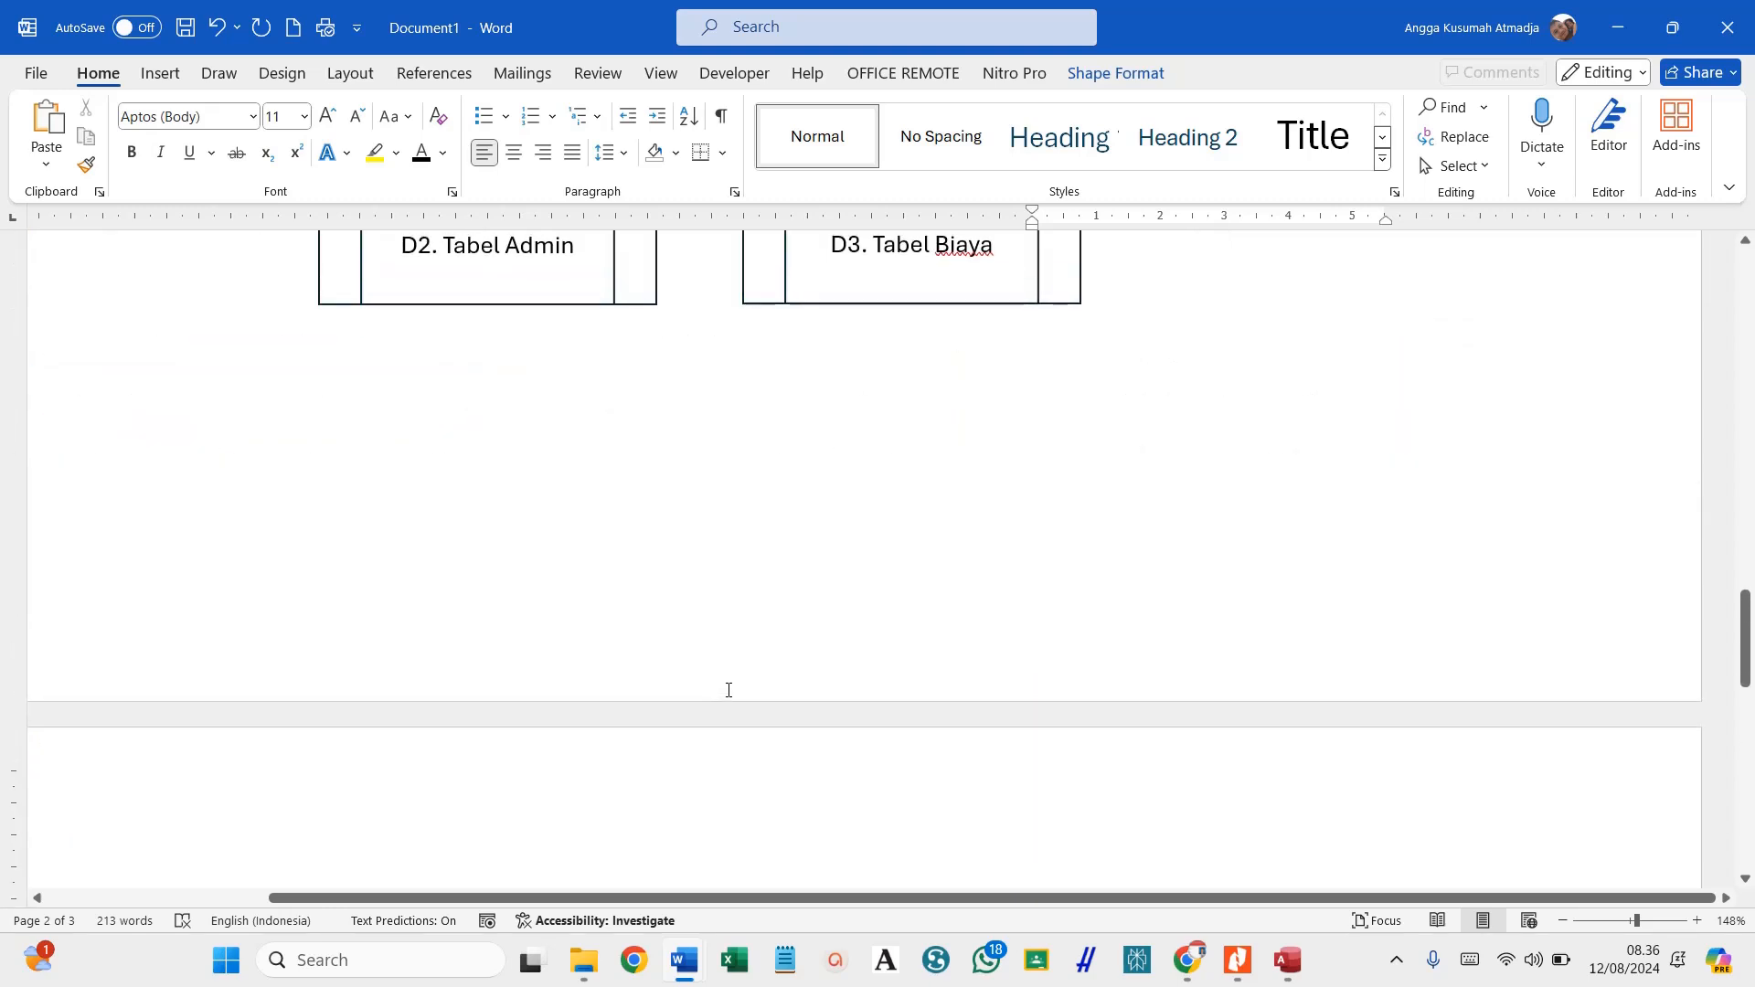
{"action": "scroll", "coordinate": [729, 690], "scroll_direction": "up", "scroll_amount": 10}
{"action": "scroll", "coordinate": [756, 741], "scroll_direction": "down", "scroll_amount": 3}
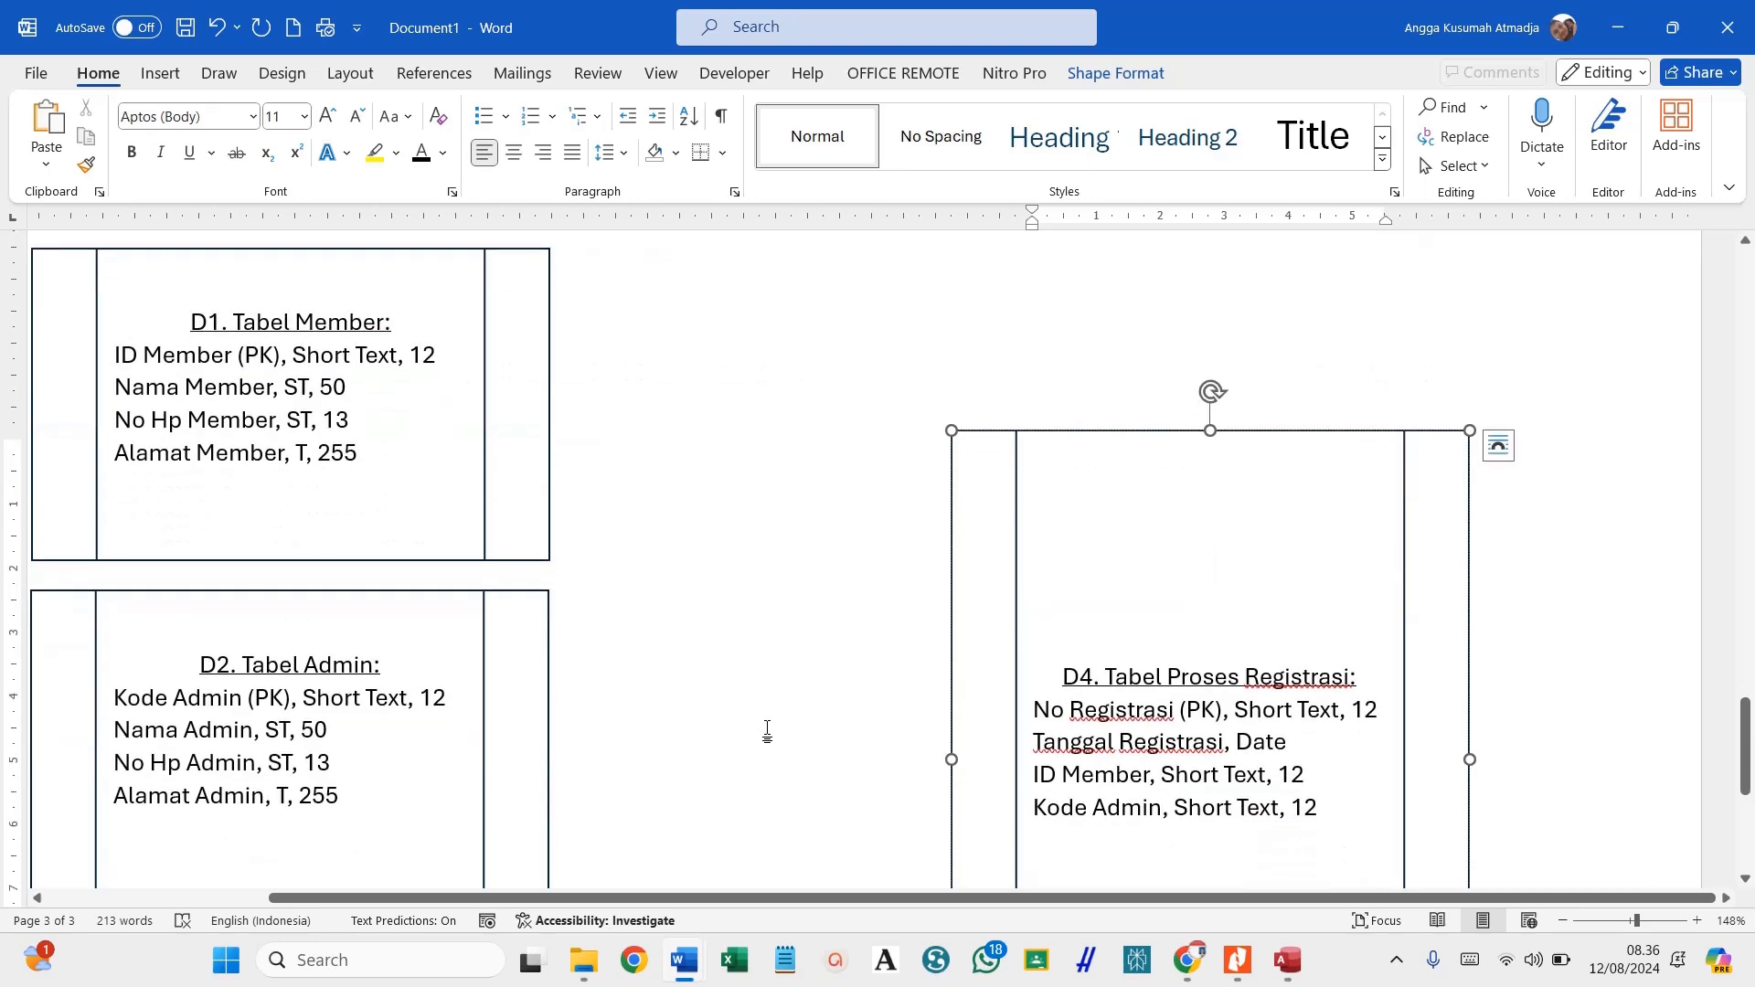
{"action": "scroll", "coordinate": [791, 717], "scroll_direction": "down", "scroll_amount": 4}
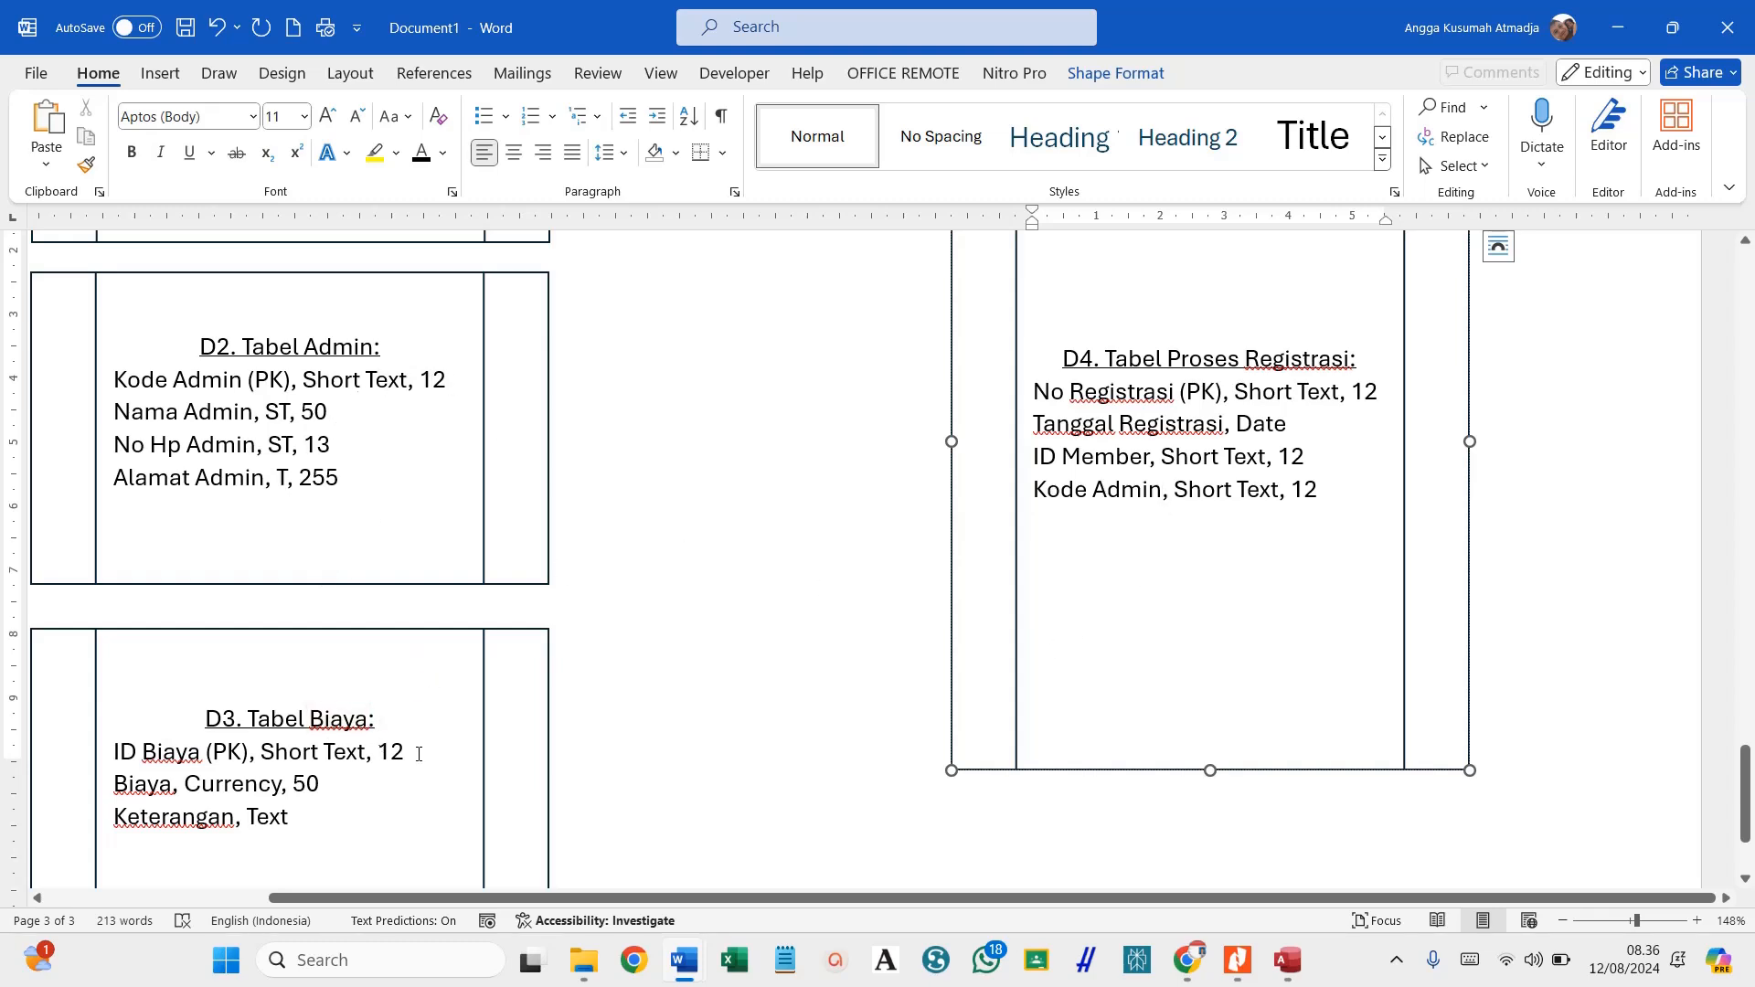
{"action": "left_click_drag", "start_coordinate": [419, 754], "coordinate": [114, 753]}
{"action": "right_click", "coordinate": [132, 754]}
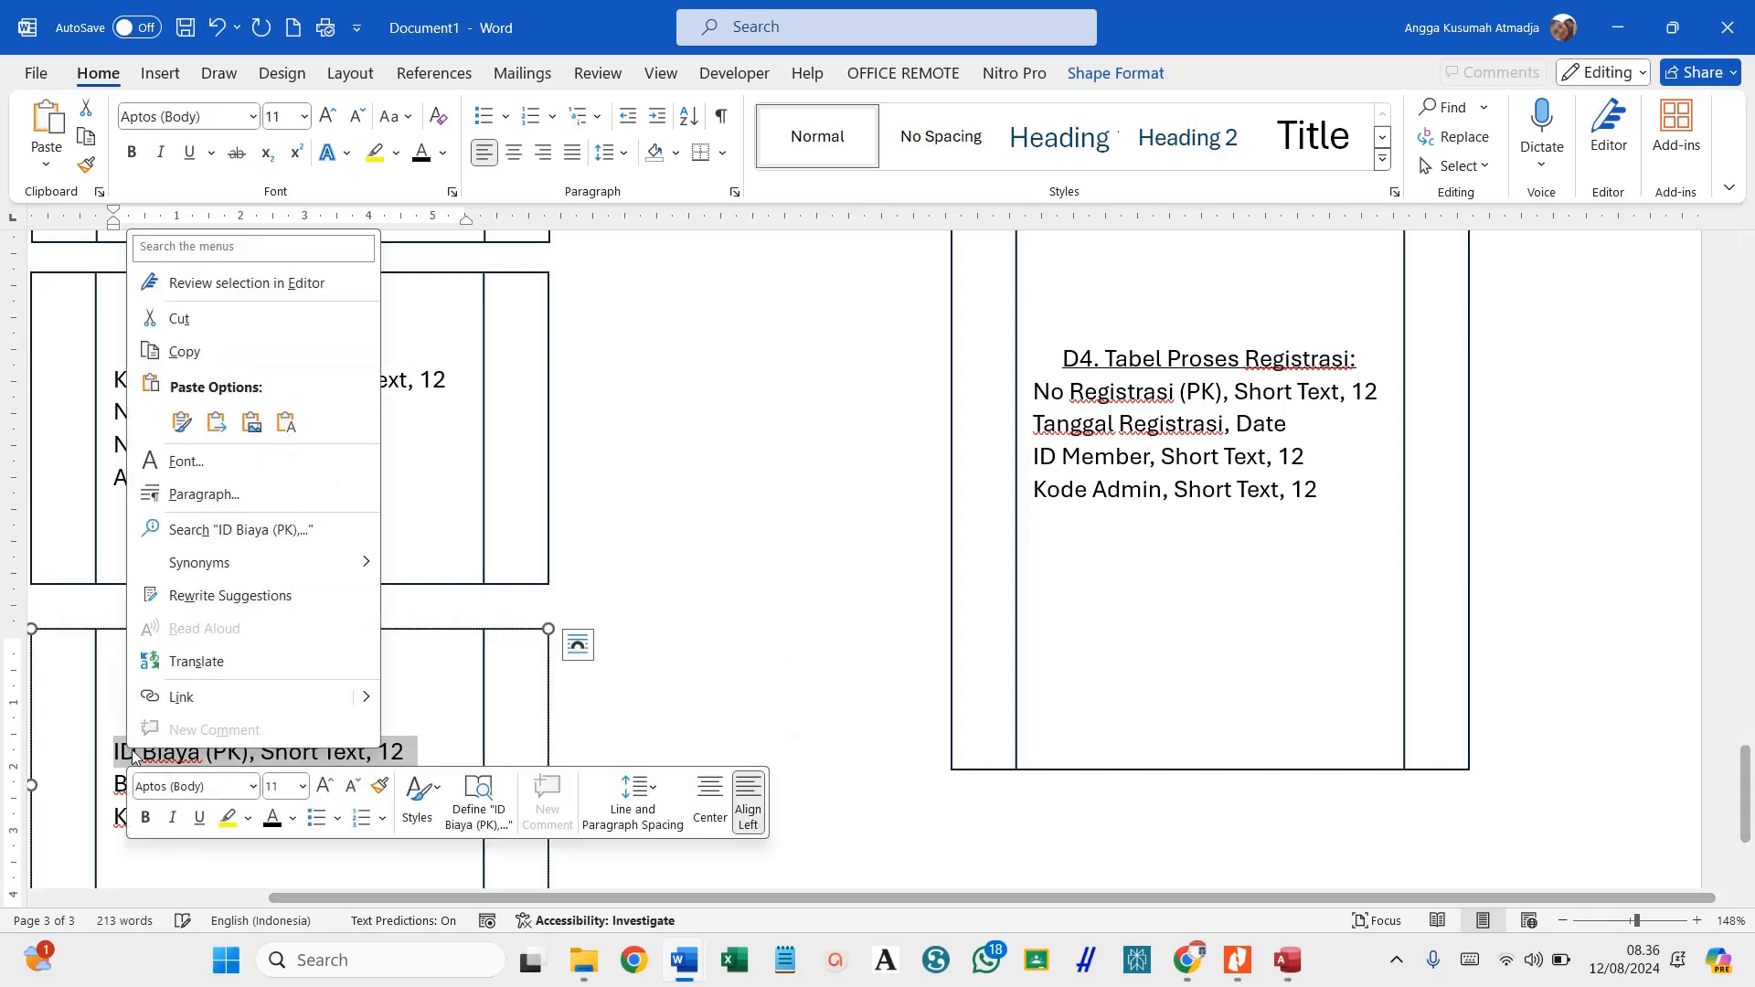
{"action": "left_click", "coordinate": [206, 355]}
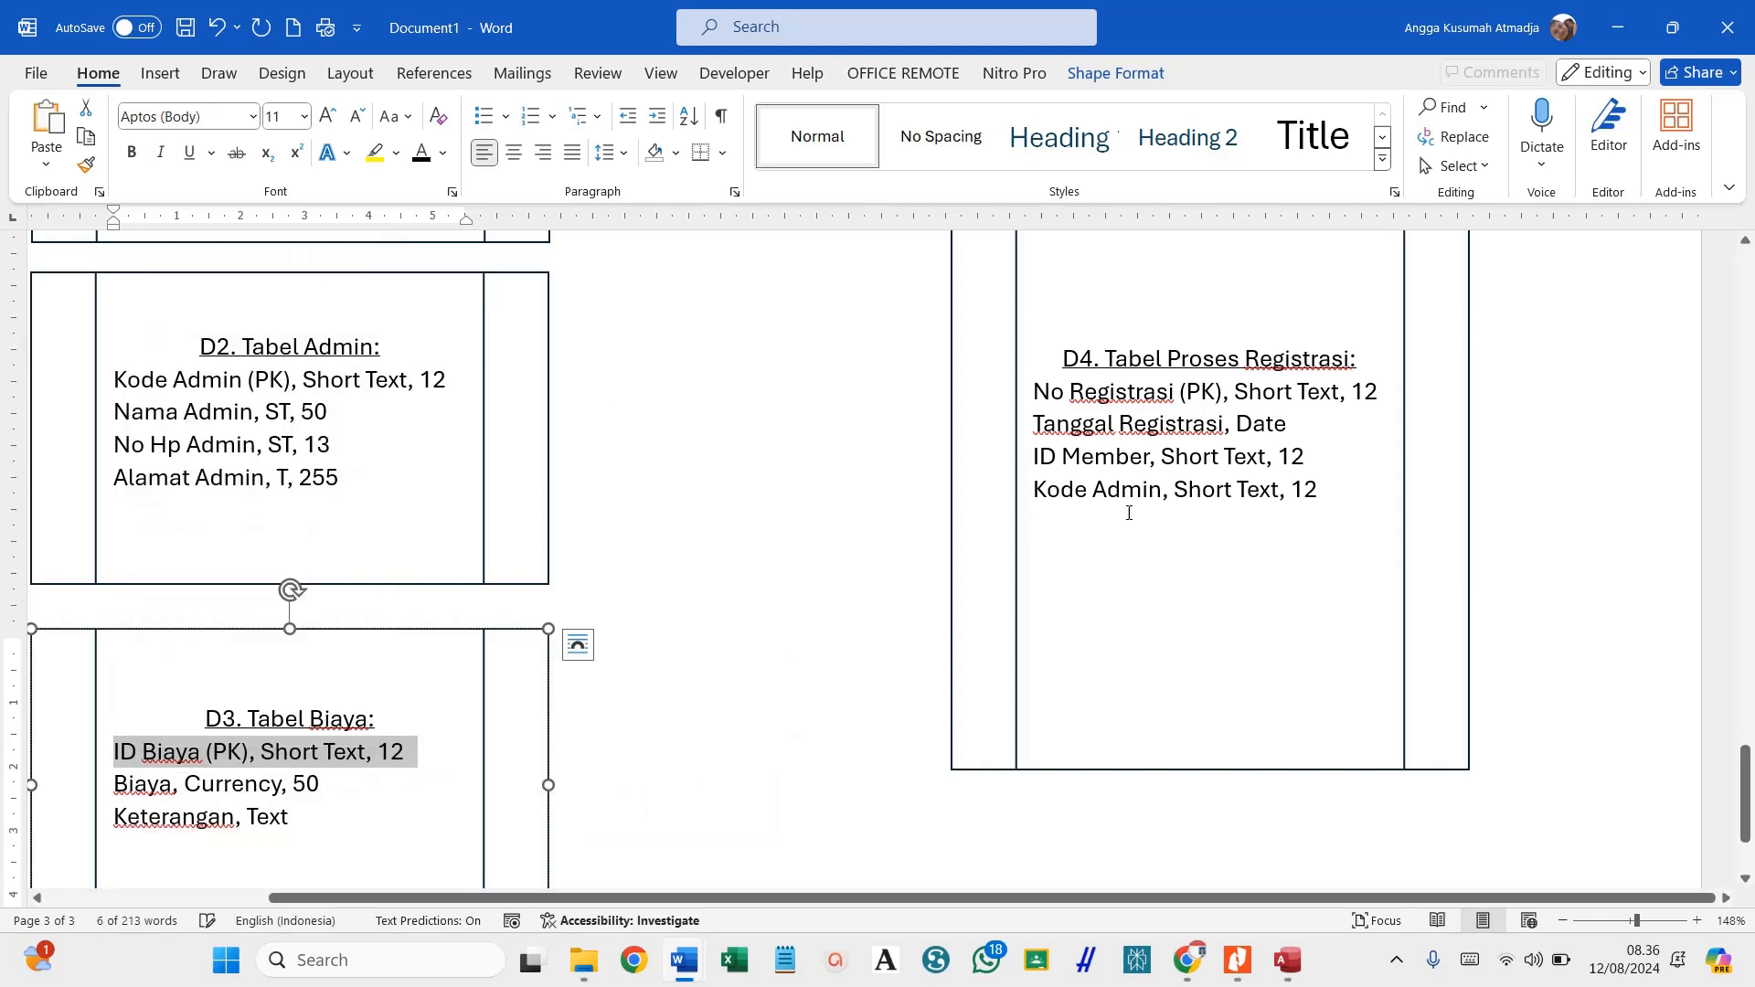
{"action": "left_click", "coordinate": [1064, 527]}
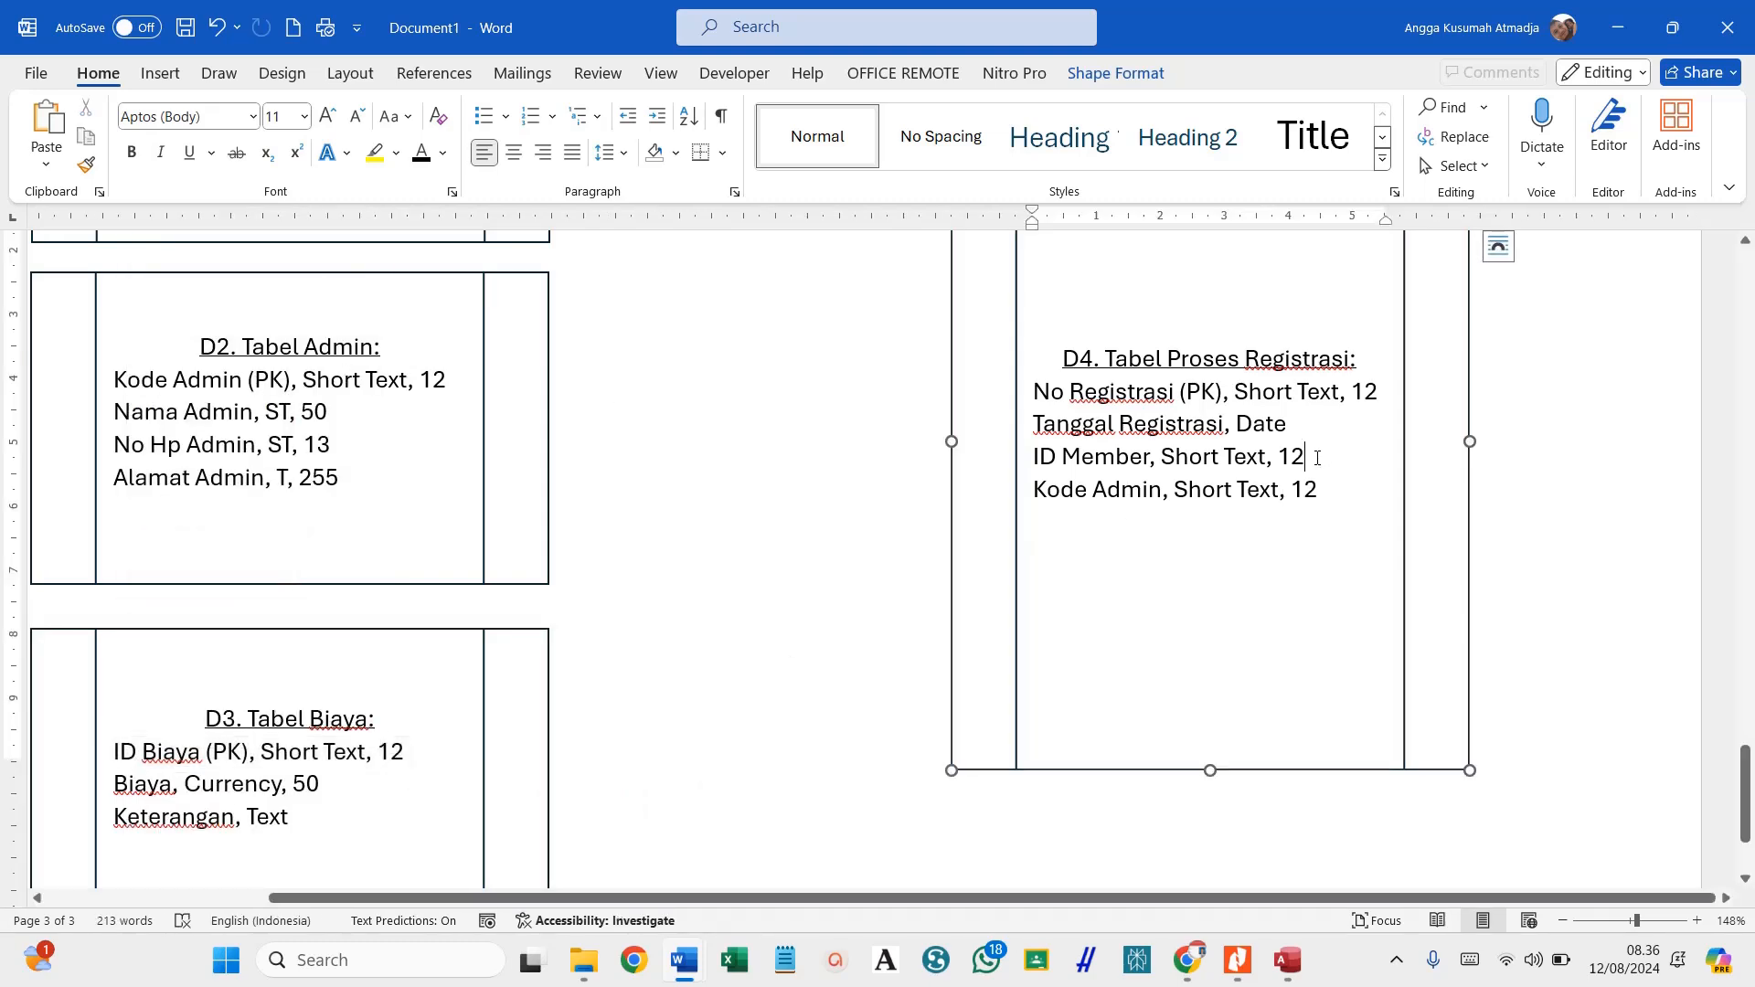
{"action": "key", "text": "Return"}
{"action": "key", "text": "ctrl+v"}
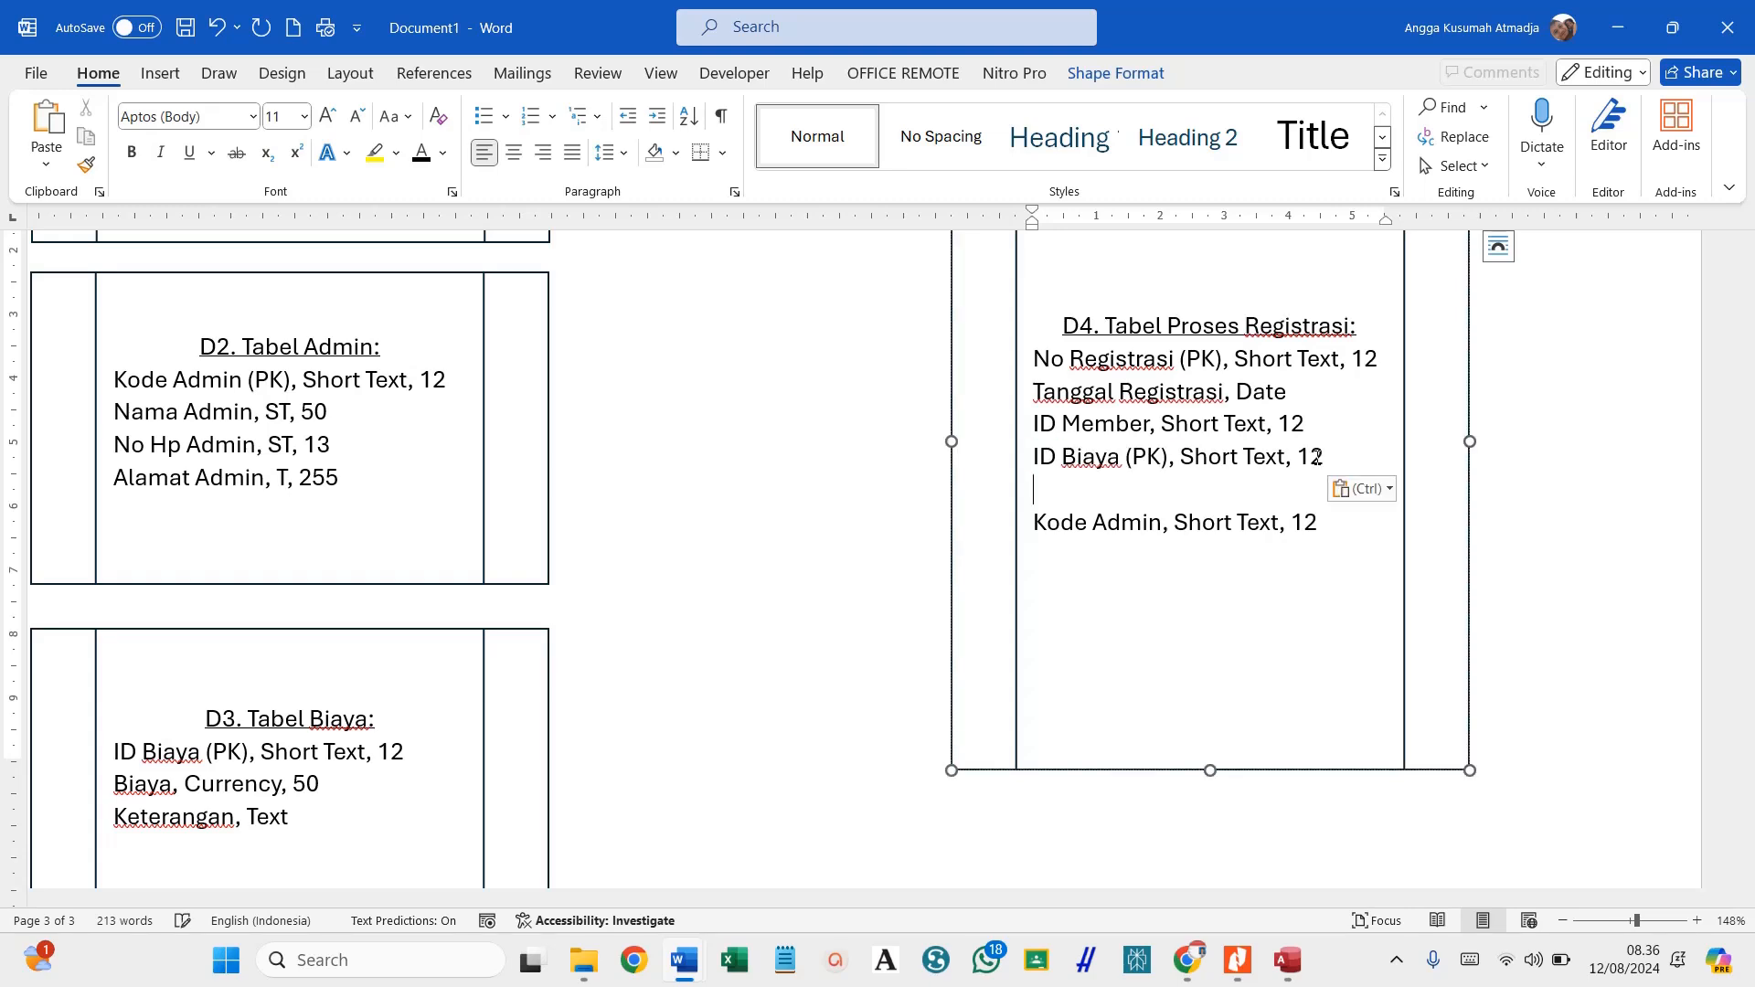
{"action": "key", "text": "BackSpace"}
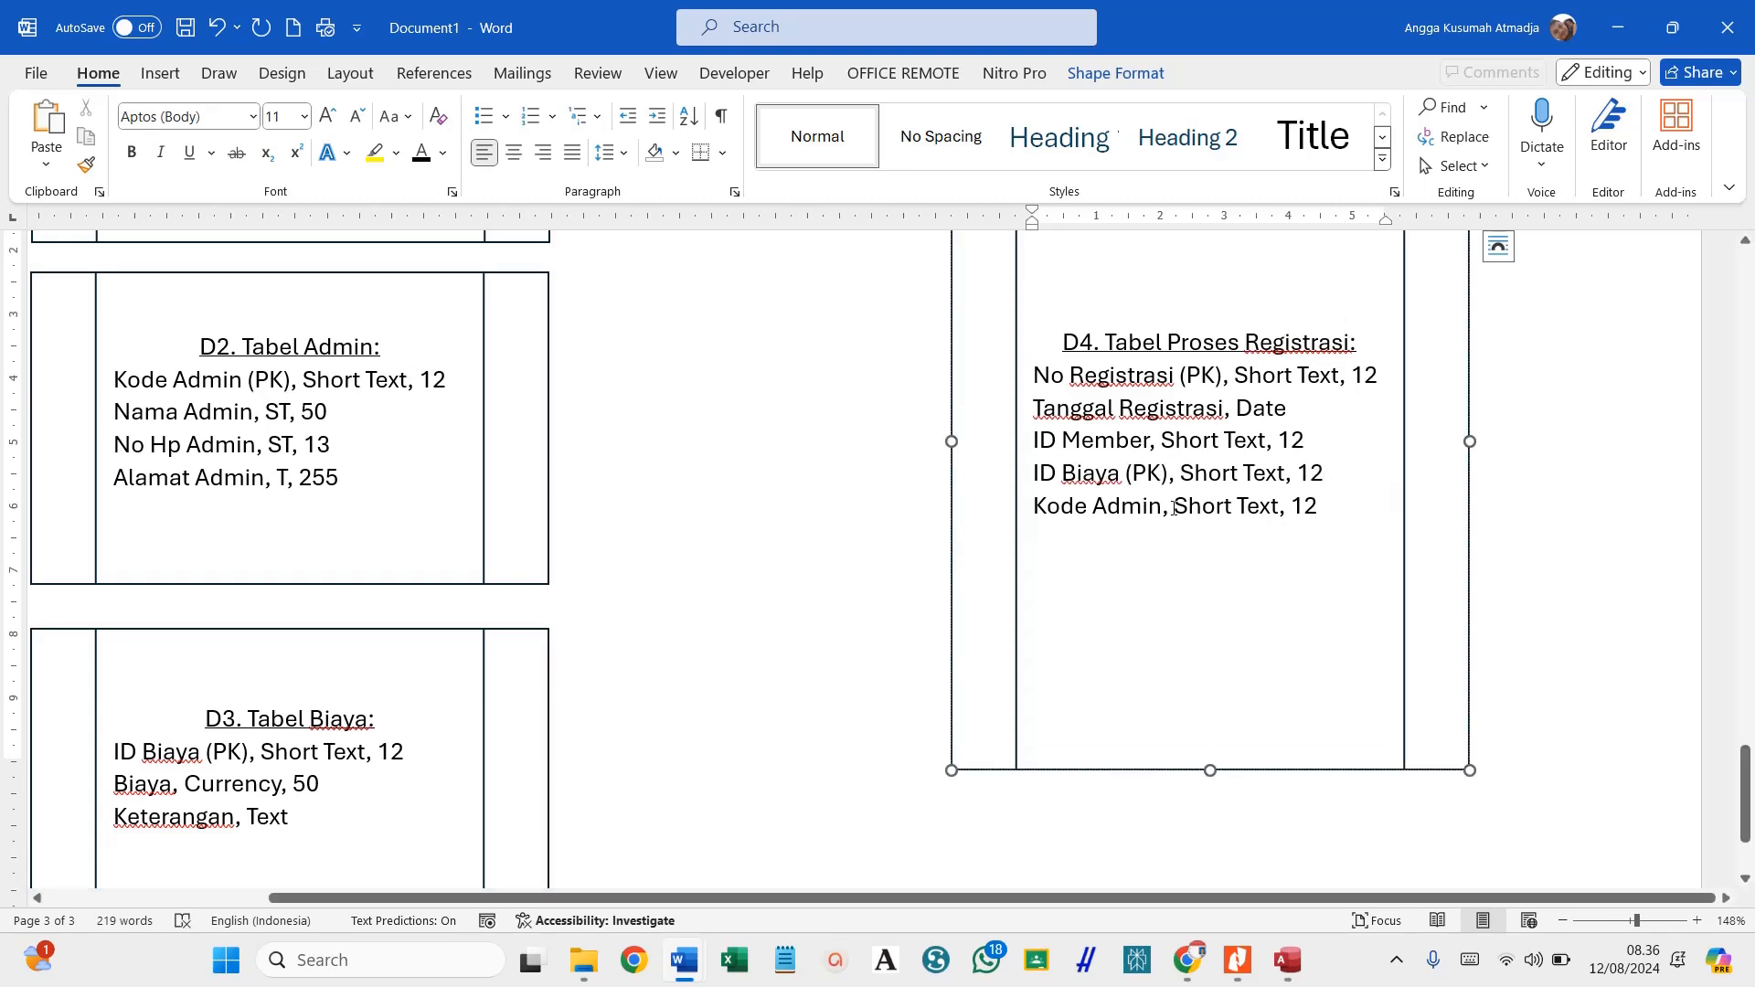
Remove the "(PK)" marker from ID Biaya in D4 so the line reads "ID Biaya, Short Text, 12".
{"action": "left_click", "coordinate": [1169, 474]}
{"action": "key", "text": "BackSpace"}
{"action": "key", "text": "BackSpace"}
{"action": "key", "text": "BackSpace"}
{"action": "key", "text": "BackSpace"}
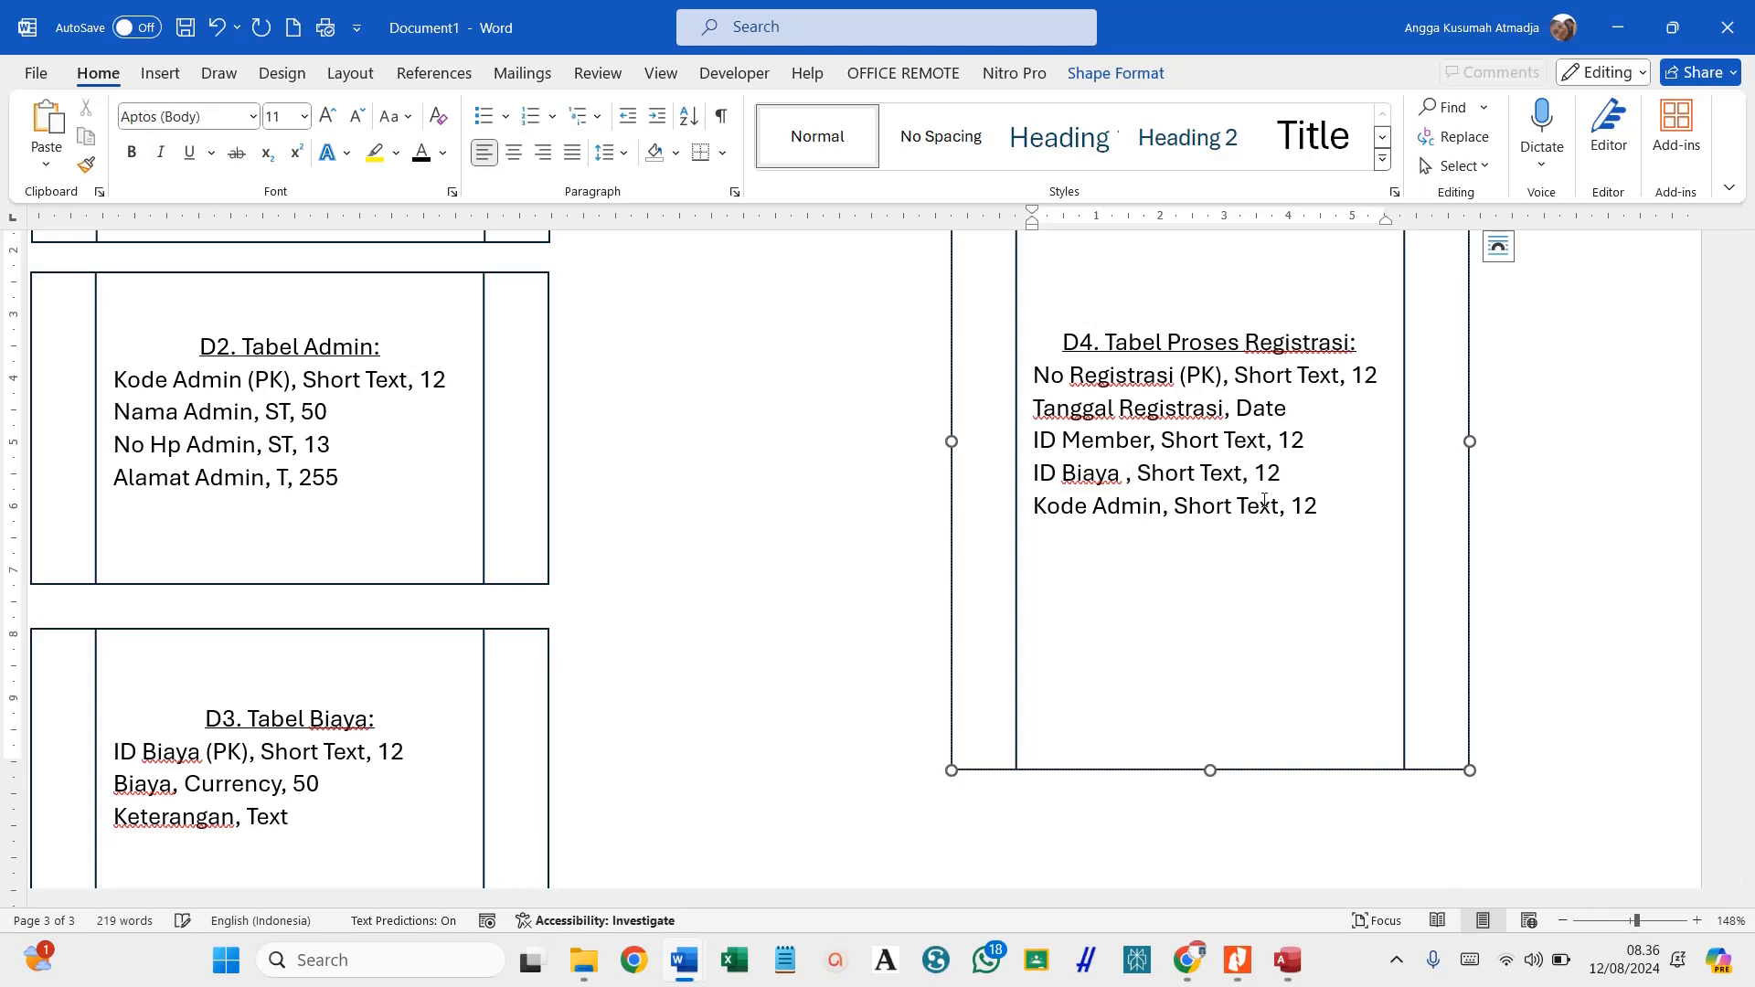
{"action": "key", "text": "BackSpace"}
Draw plain elbow connectors from ID Member in D1 and Kode Admin in D2 to the matching fields in D4. Tabel Proses Registrasi.
{"action": "scroll", "coordinate": [783, 634], "scroll_direction": "up", "scroll_amount": 3}
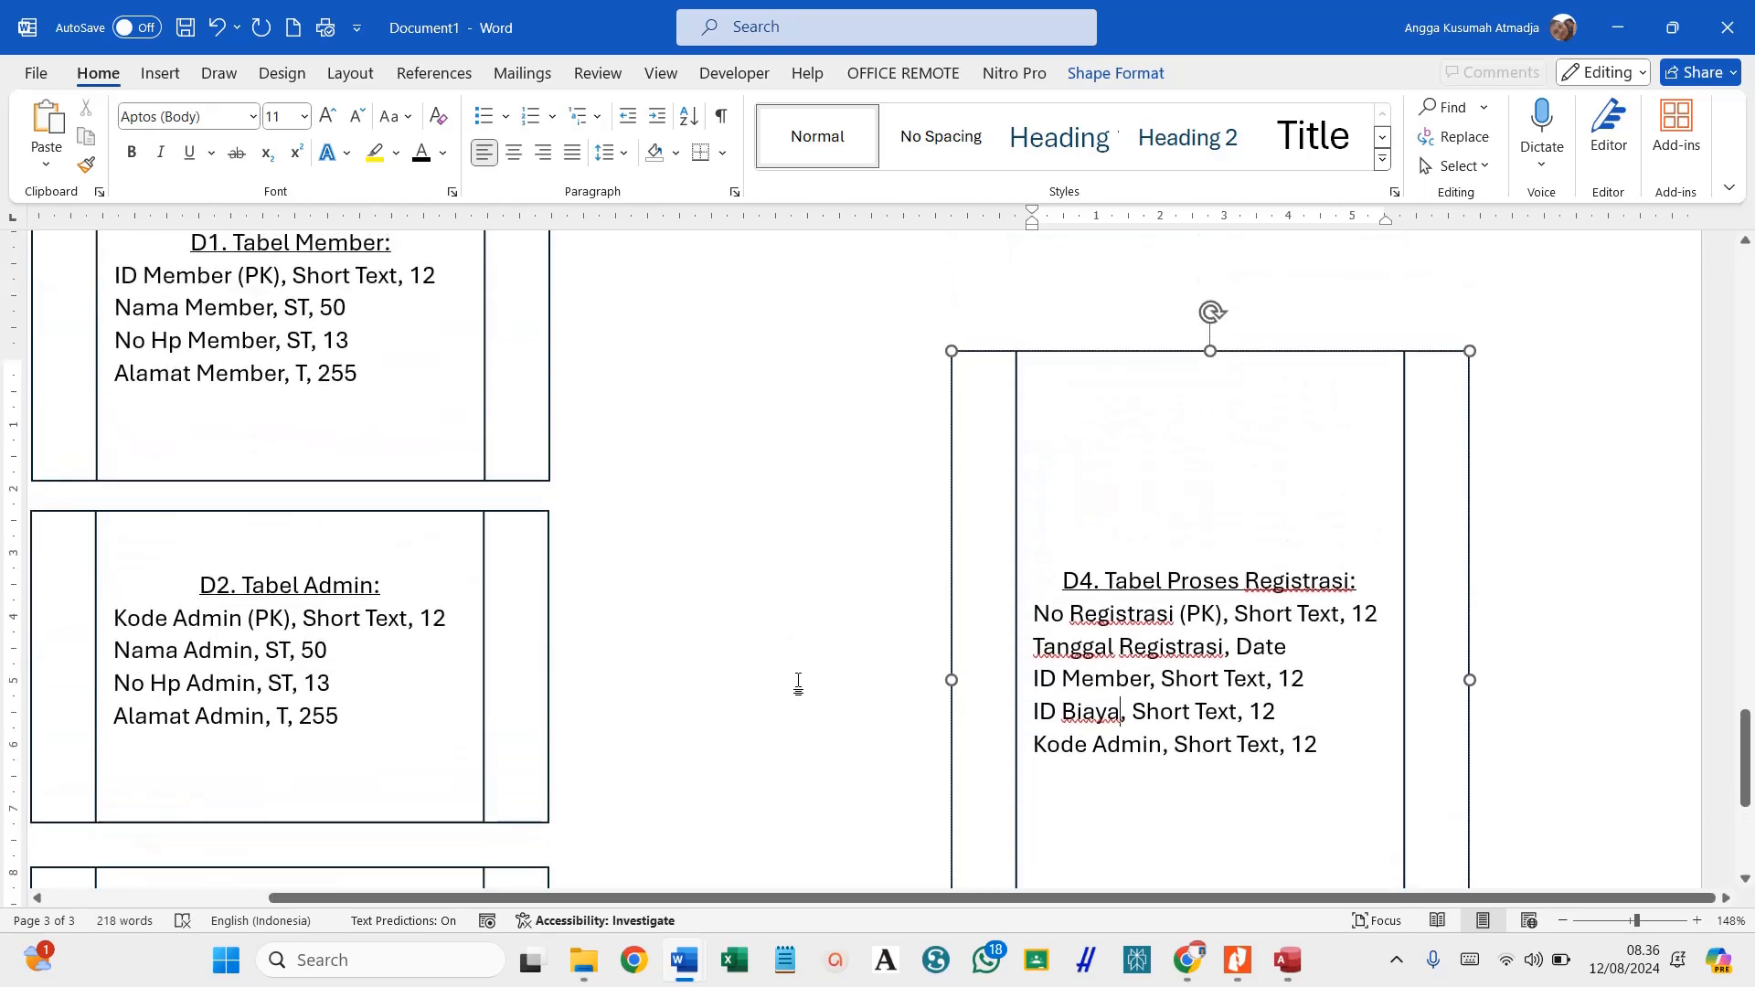
{"action": "left_click", "coordinate": [163, 73]}
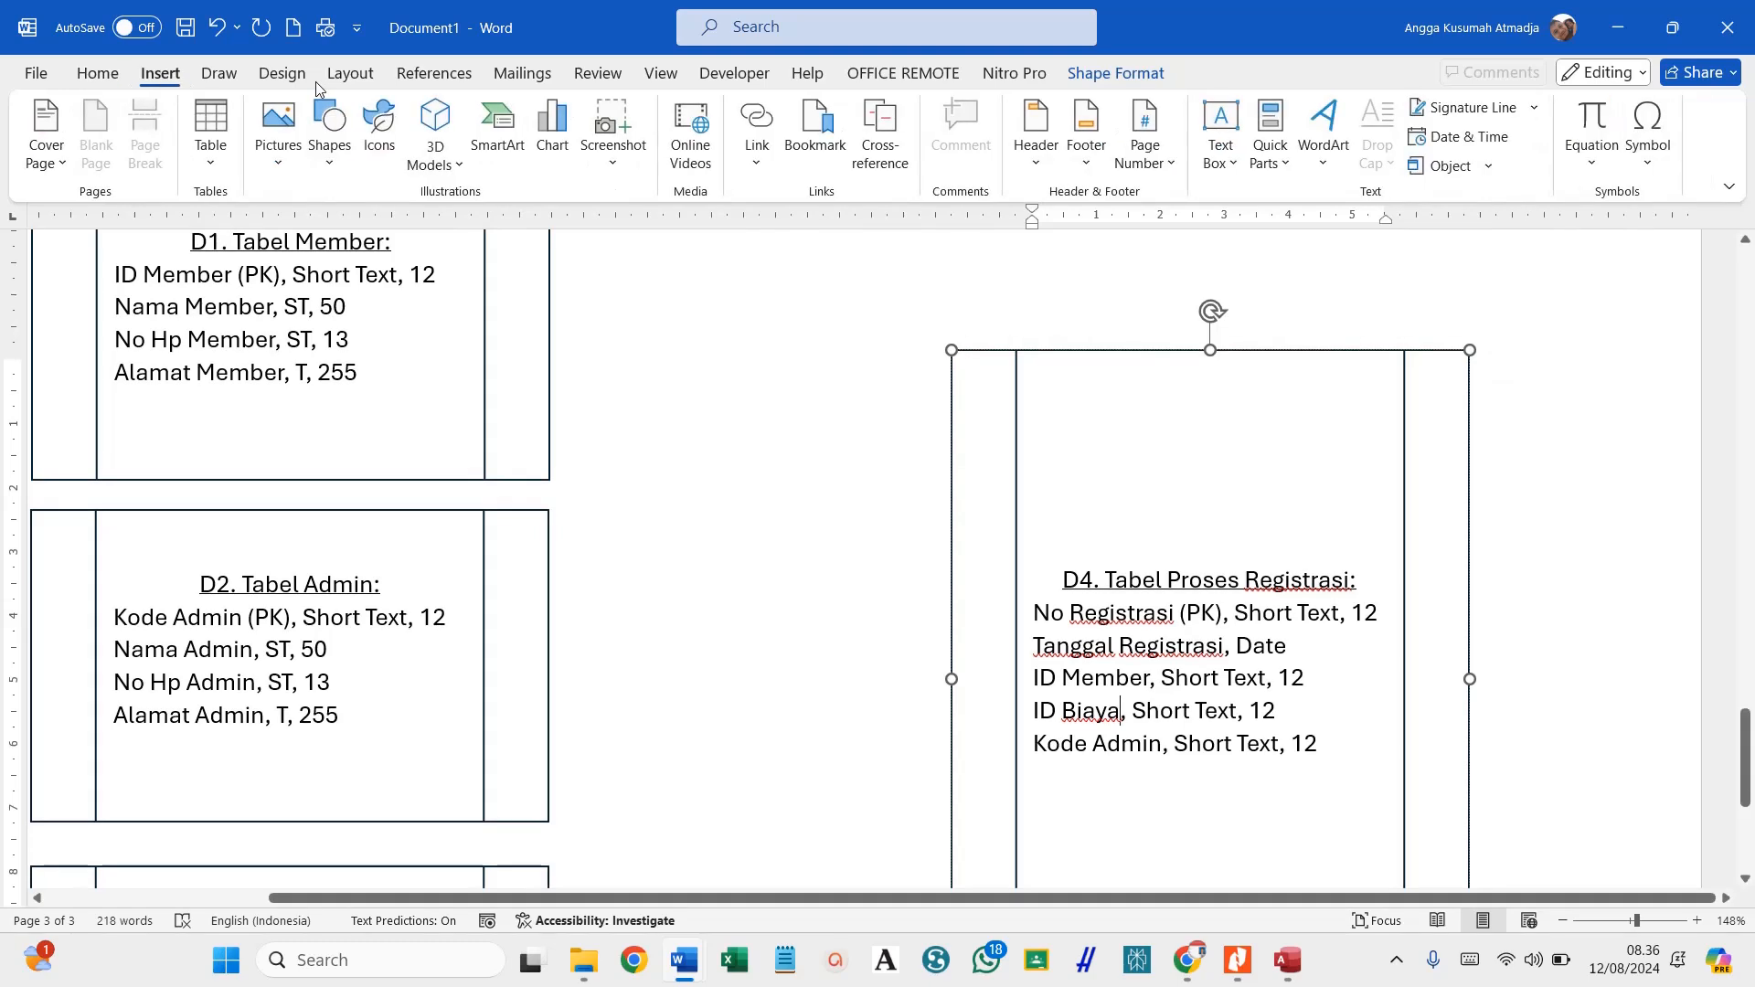
{"action": "left_click", "coordinate": [334, 151]}
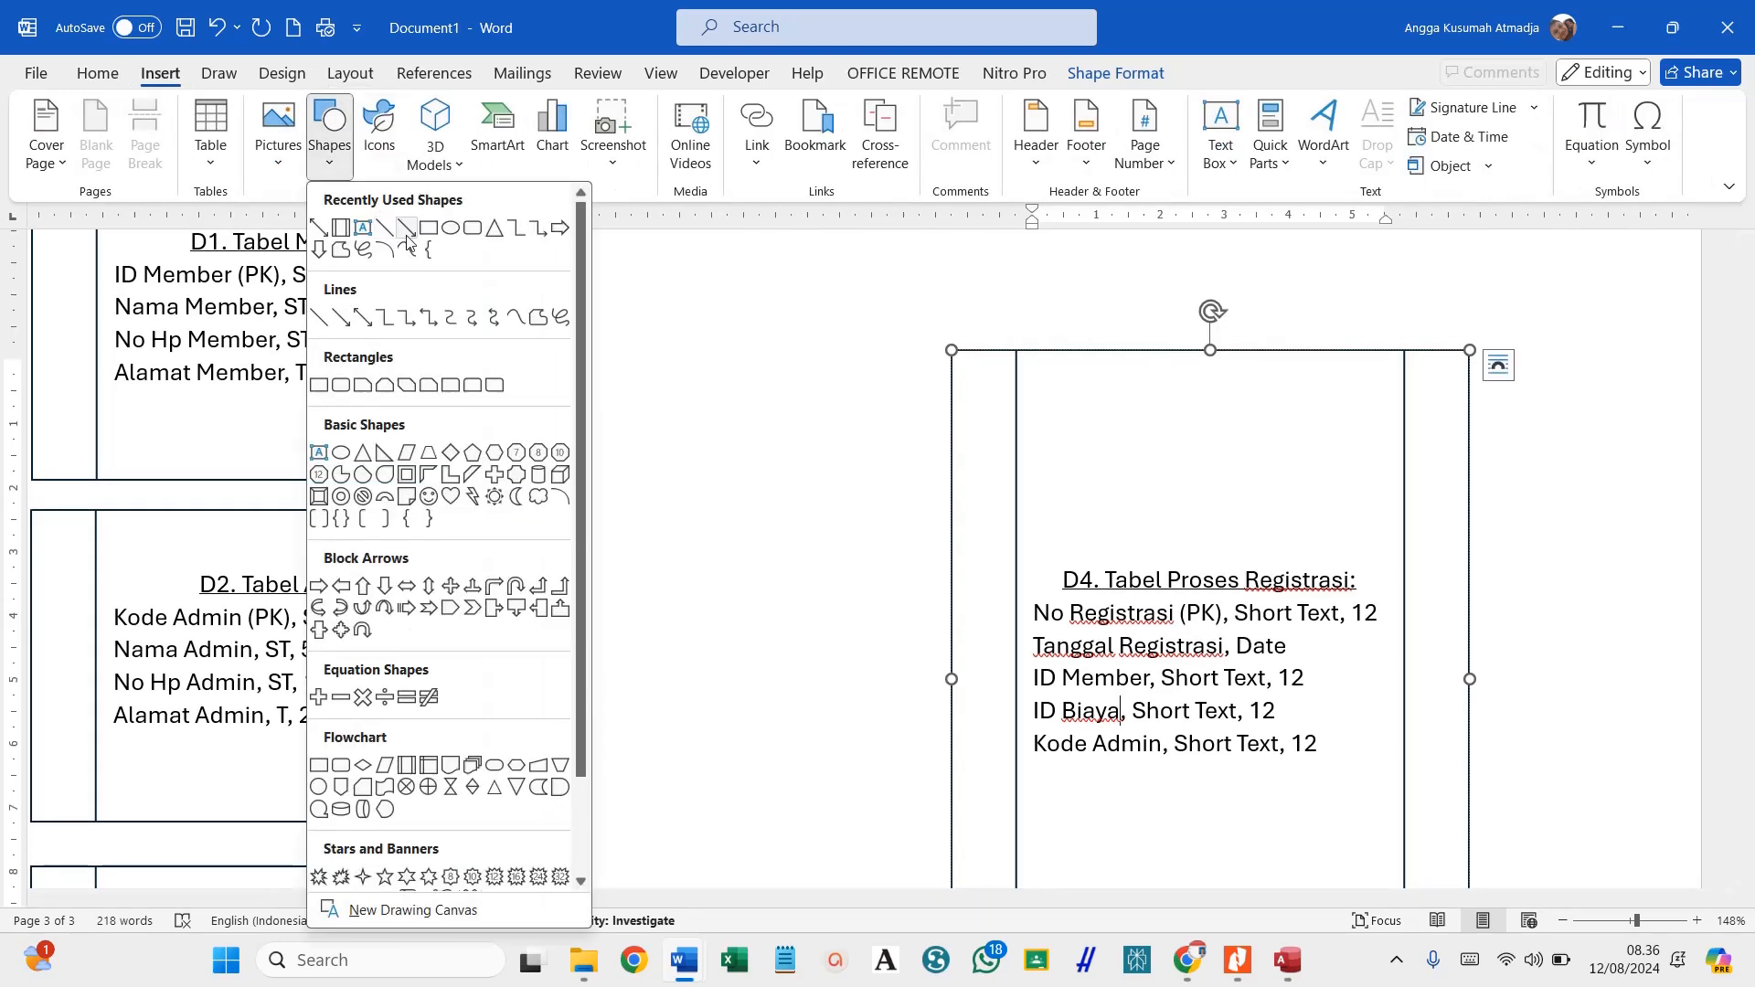
{"action": "left_click", "coordinate": [406, 317]}
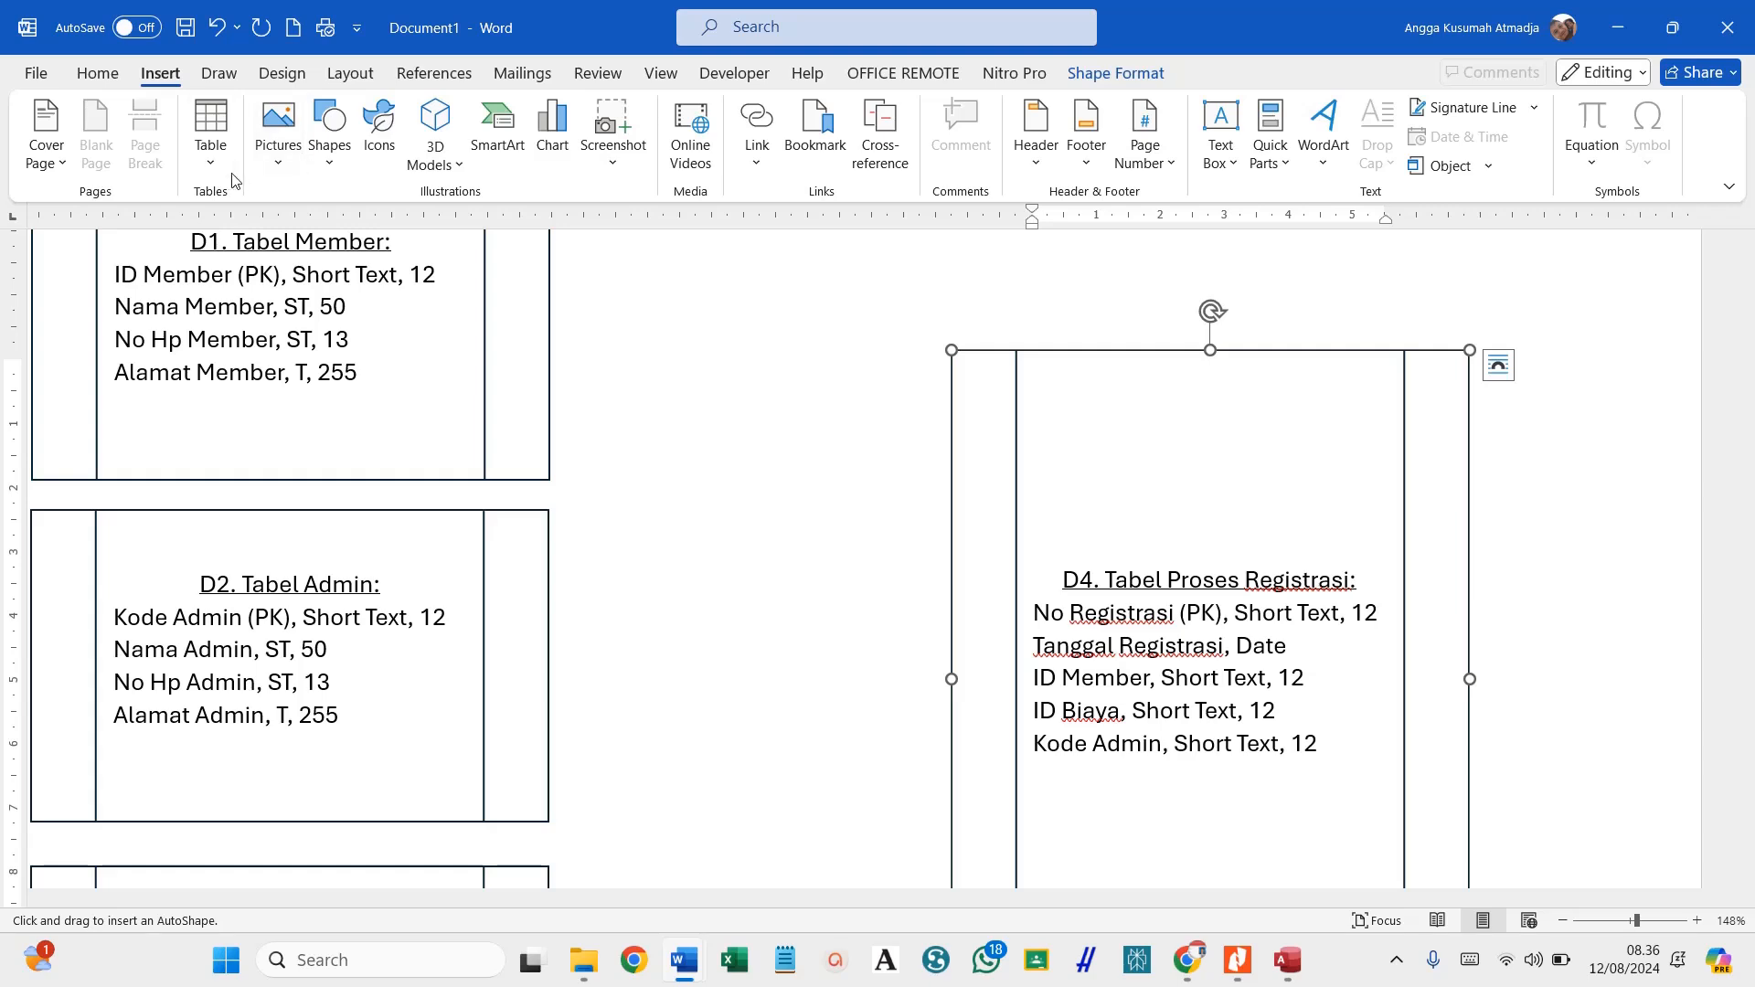
{"action": "left_click", "coordinate": [339, 169]}
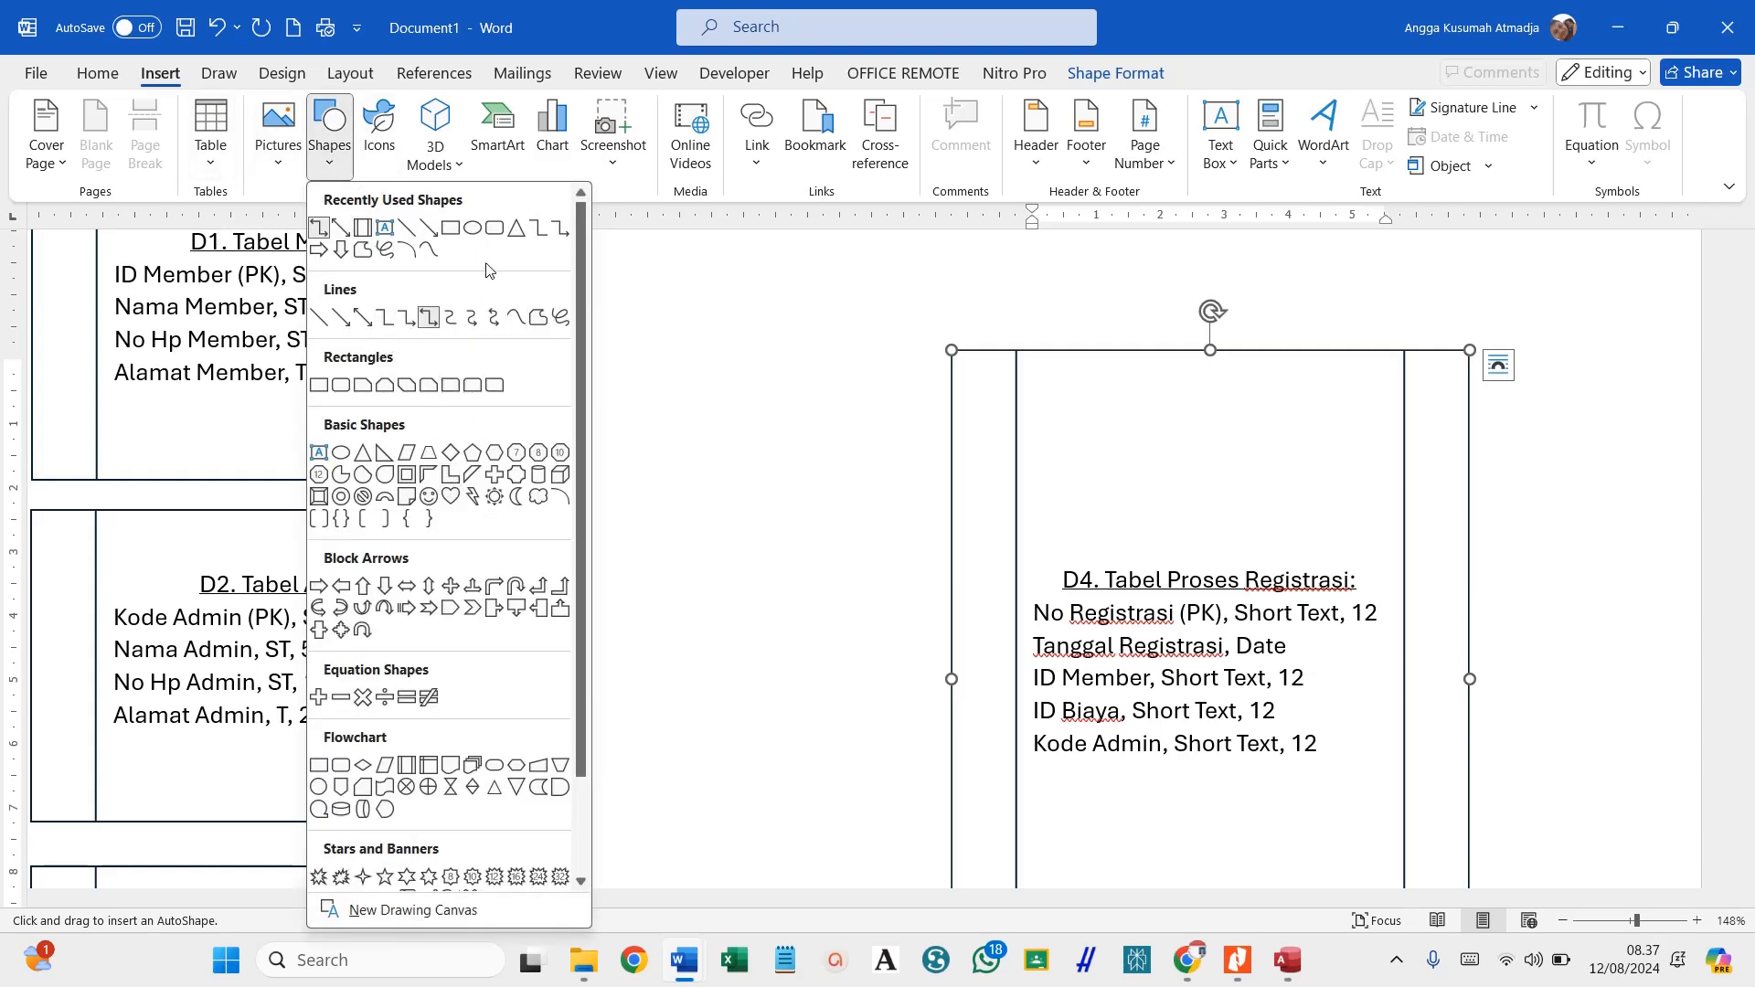
{"action": "left_click", "coordinate": [384, 317]}
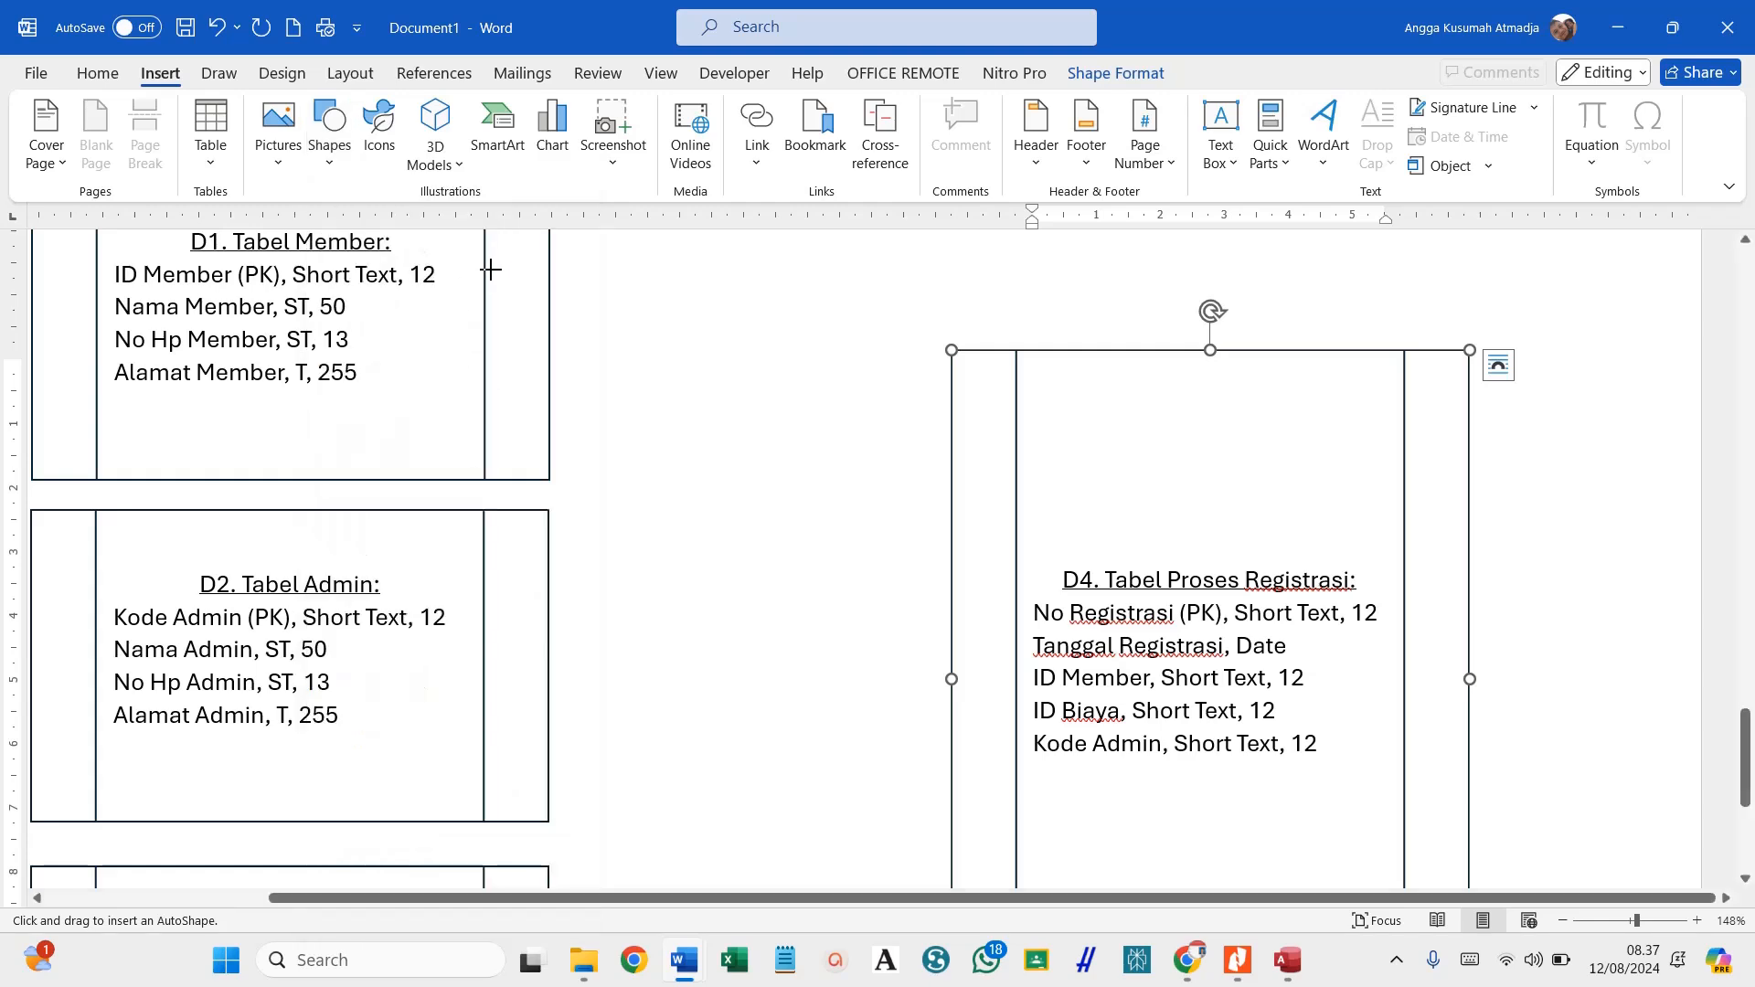
{"action": "left_click_drag", "start_coordinate": [454, 273], "coordinate": [1013, 677]}
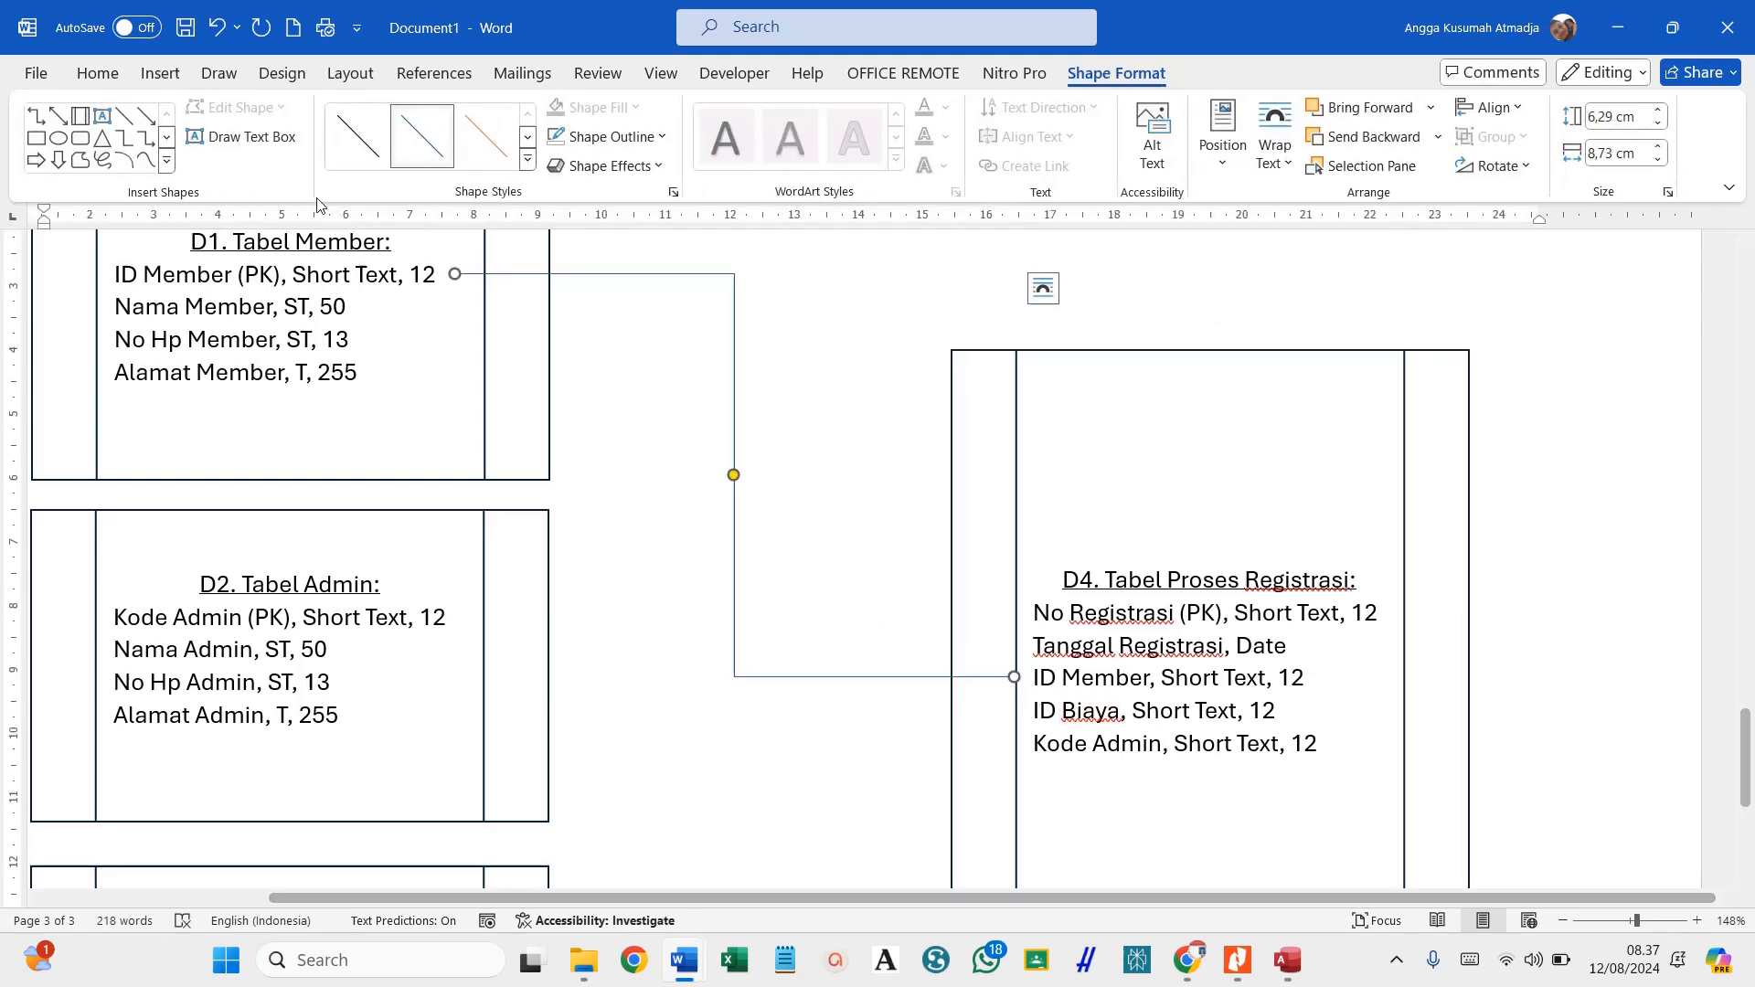
{"action": "left_click", "coordinate": [125, 138]}
{"action": "left_click_drag", "start_coordinate": [449, 618], "coordinate": [1027, 743]}
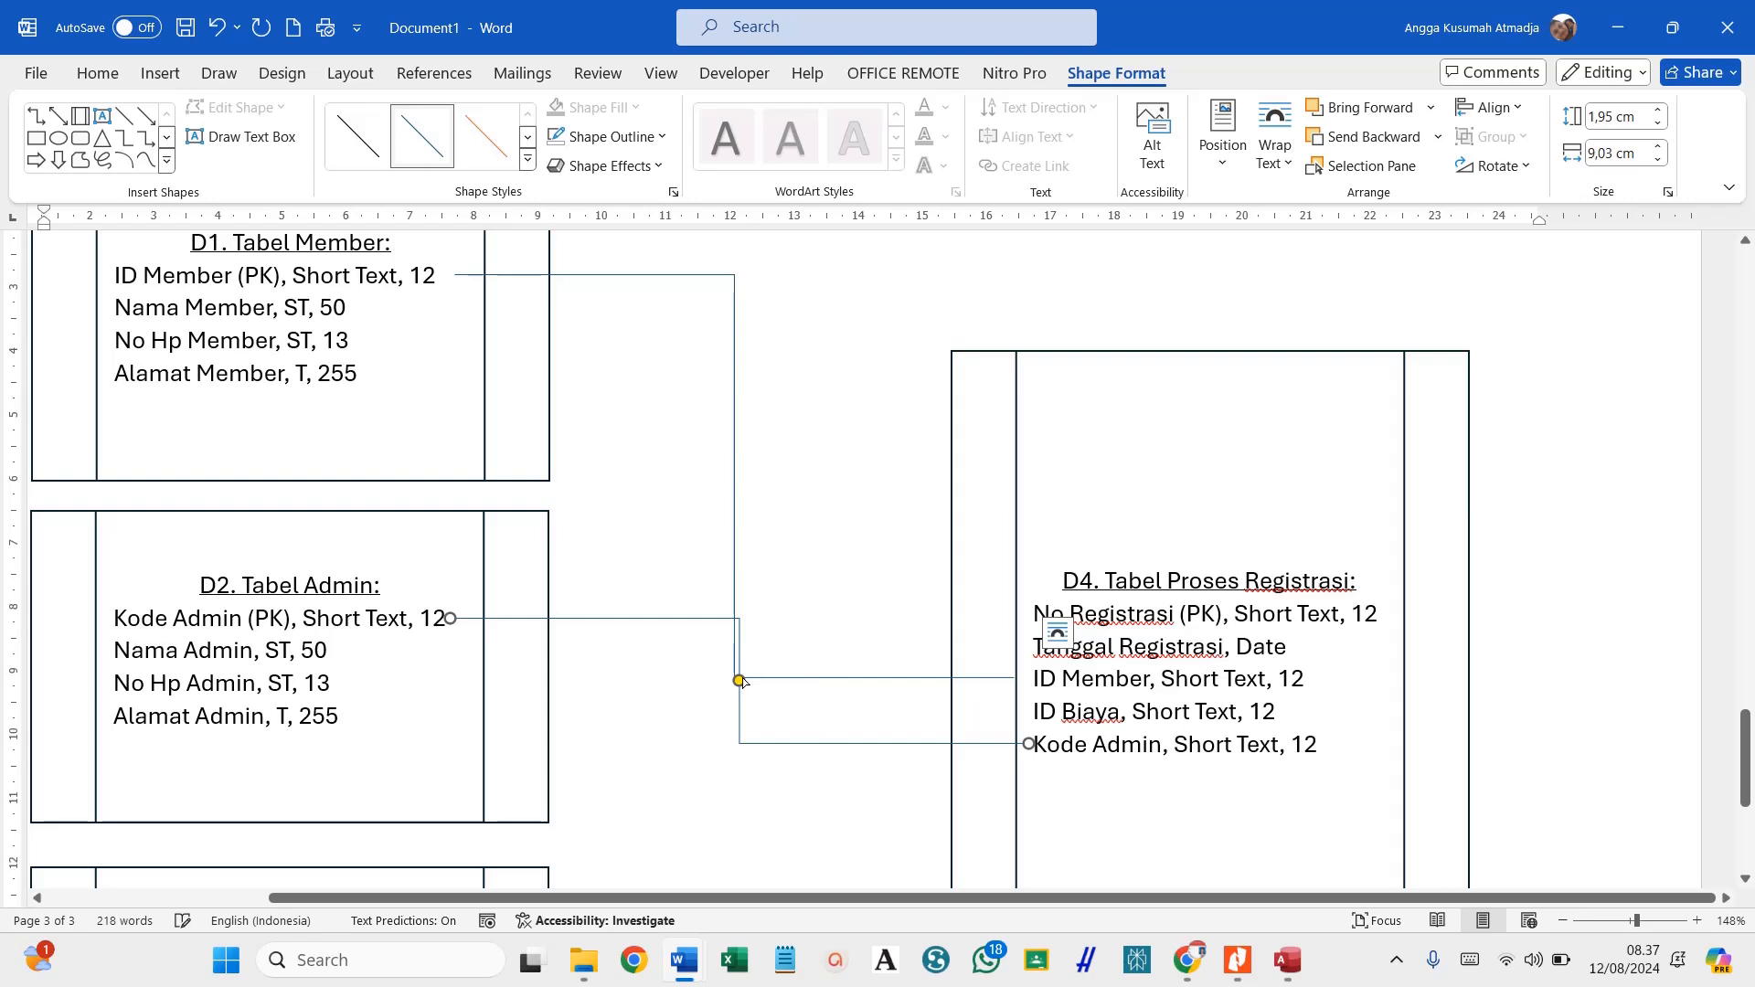
Move the bend of the Kode Admin connector closer to D4 and draw an elbow connector from ID Biaya in D3 to ID Biaya in D4.
{"action": "left_click_drag", "start_coordinate": [740, 680], "coordinate": [876, 686]}
{"action": "scroll", "coordinate": [752, 639], "scroll_direction": "down", "scroll_amount": 4}
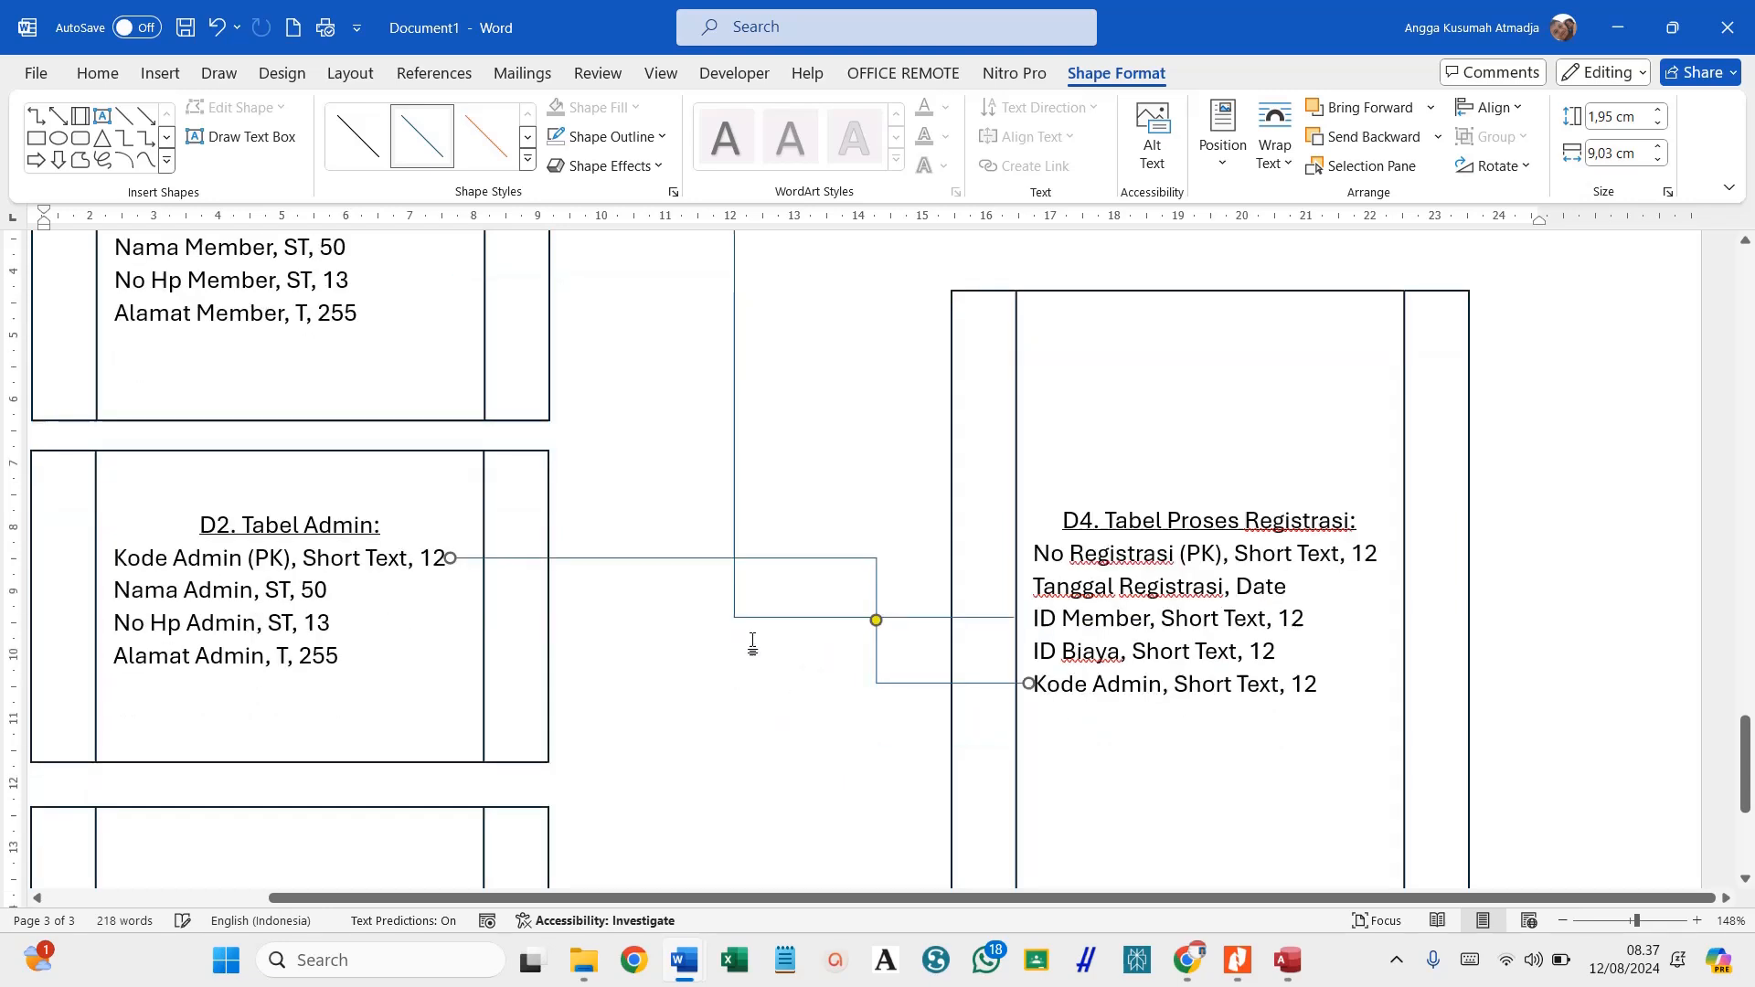
{"action": "left_click", "coordinate": [123, 139]}
{"action": "left_click_drag", "start_coordinate": [402, 752], "coordinate": [1022, 473]}
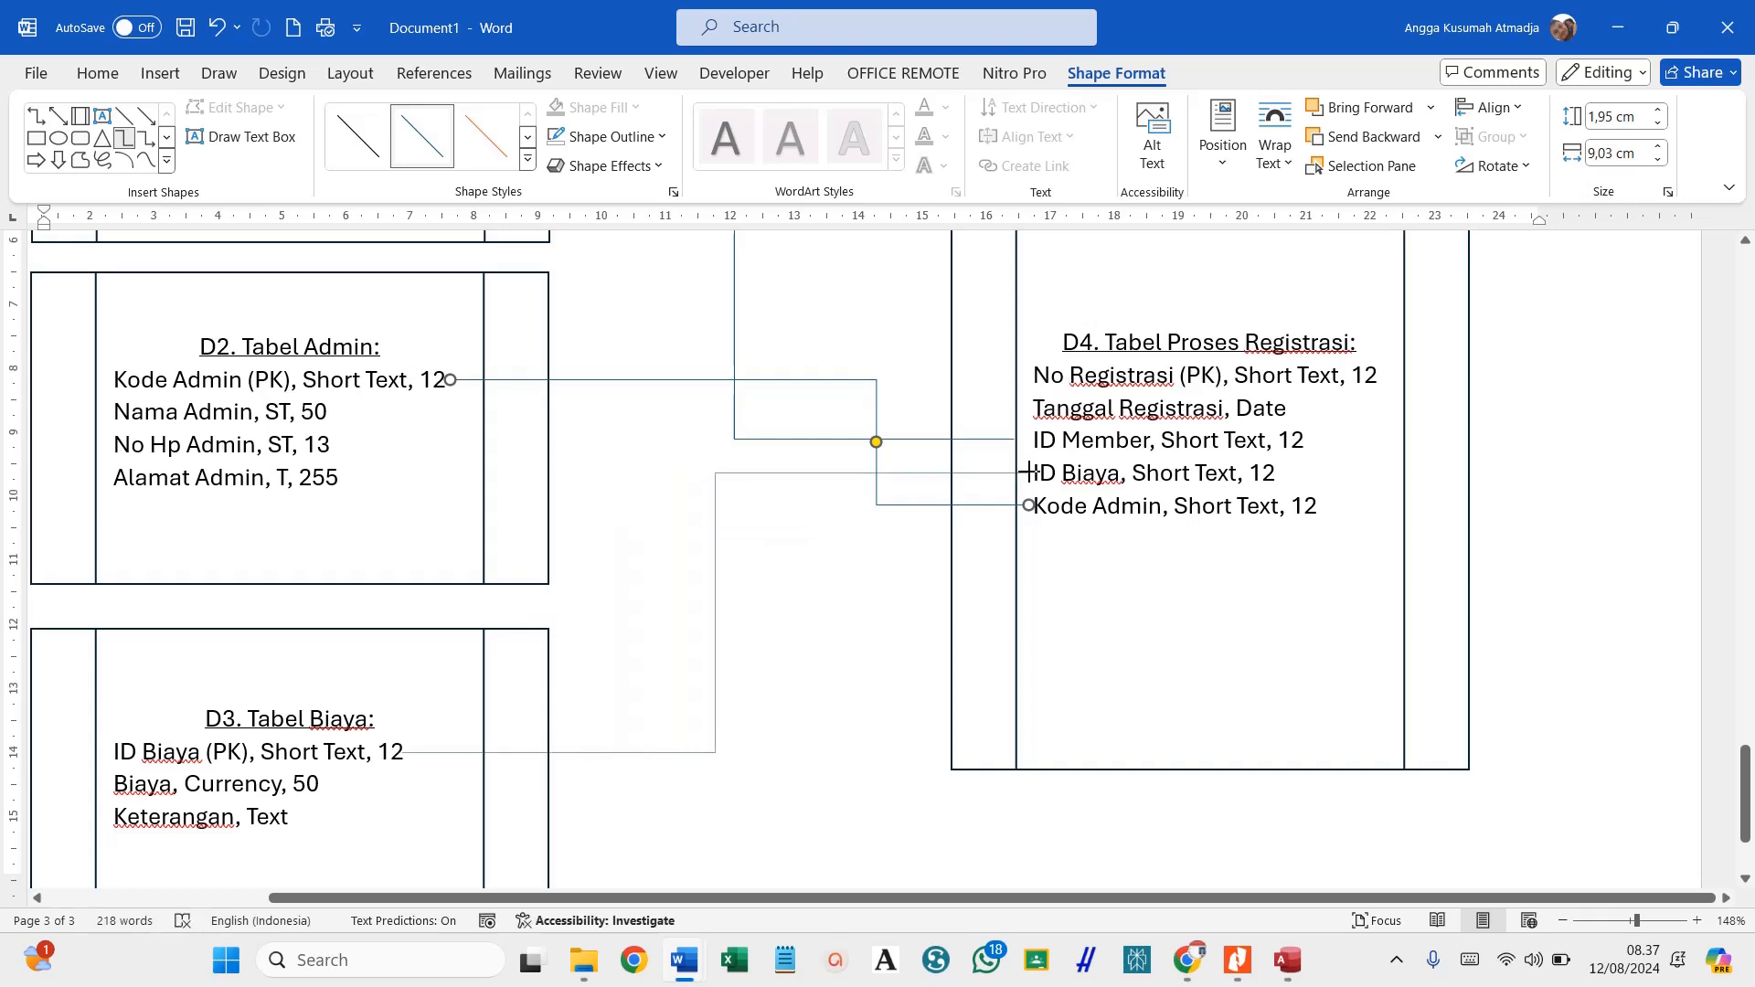
{"action": "left_click", "coordinate": [793, 615]}
Insert the infinity symbol (∞) into the document from the recently used symbols.
{"action": "scroll", "coordinate": [767, 585], "scroll_direction": "up", "scroll_amount": 5}
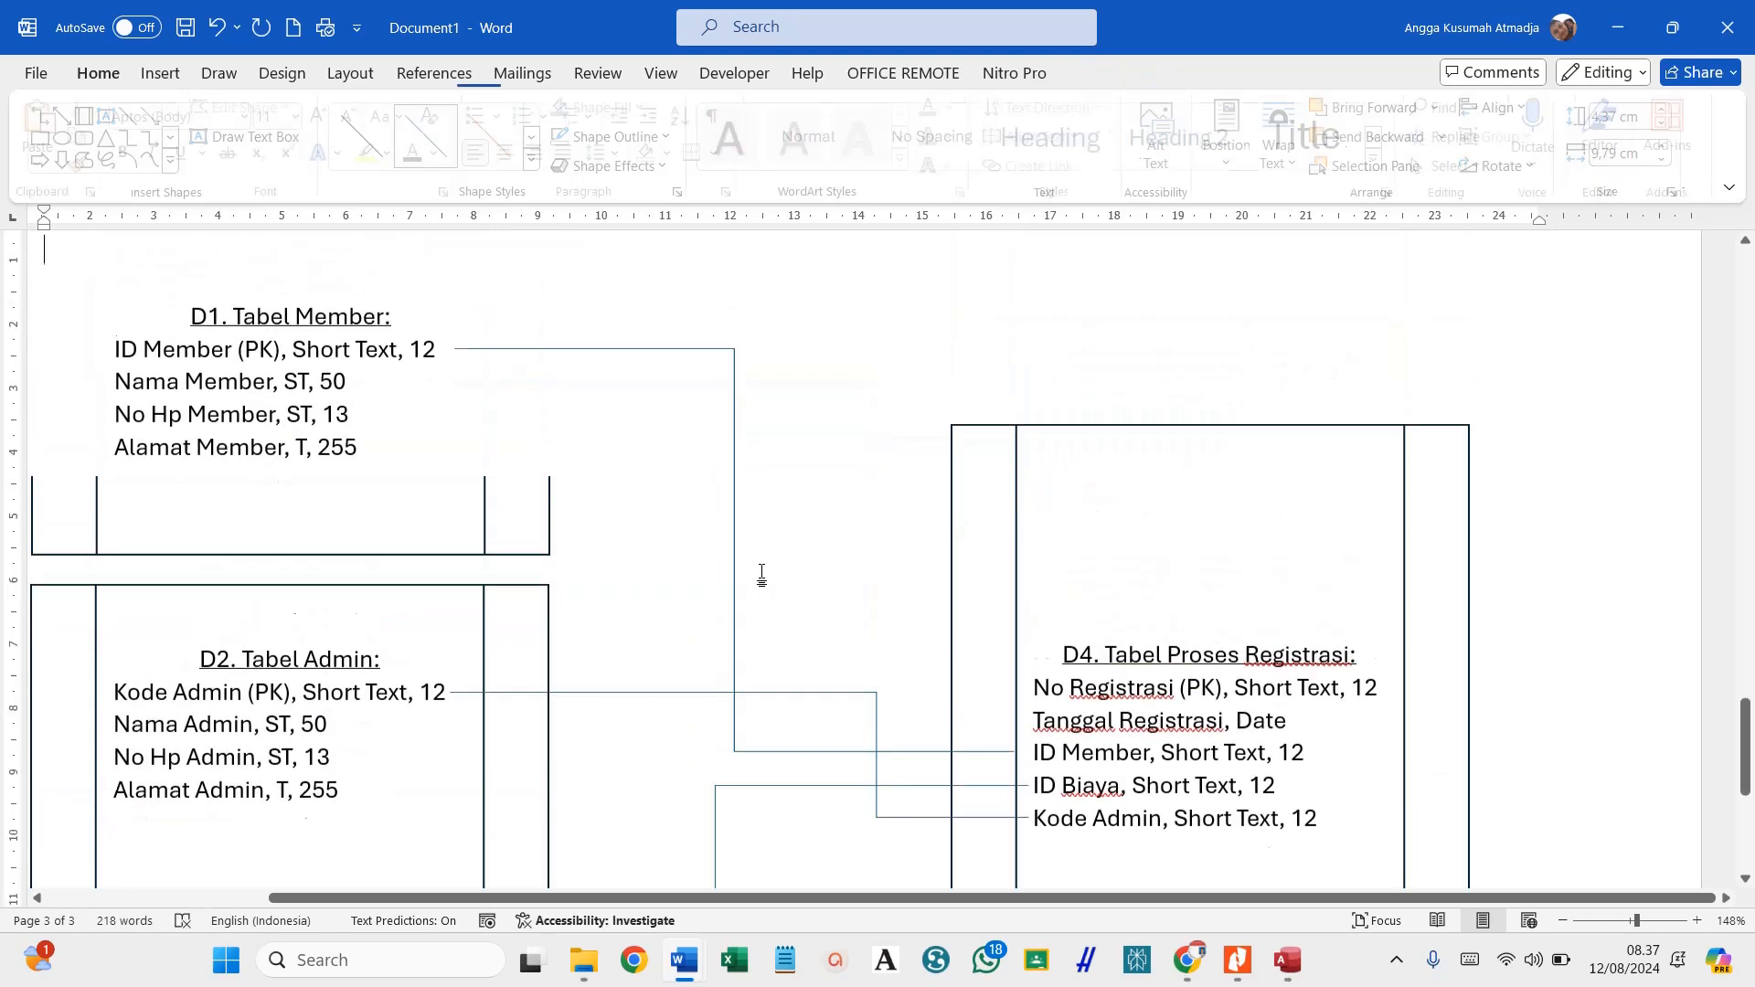
{"action": "scroll", "coordinate": [757, 568], "scroll_direction": "down", "scroll_amount": 1}
{"action": "scroll", "coordinate": [754, 567], "scroll_direction": "down", "scroll_amount": 3}
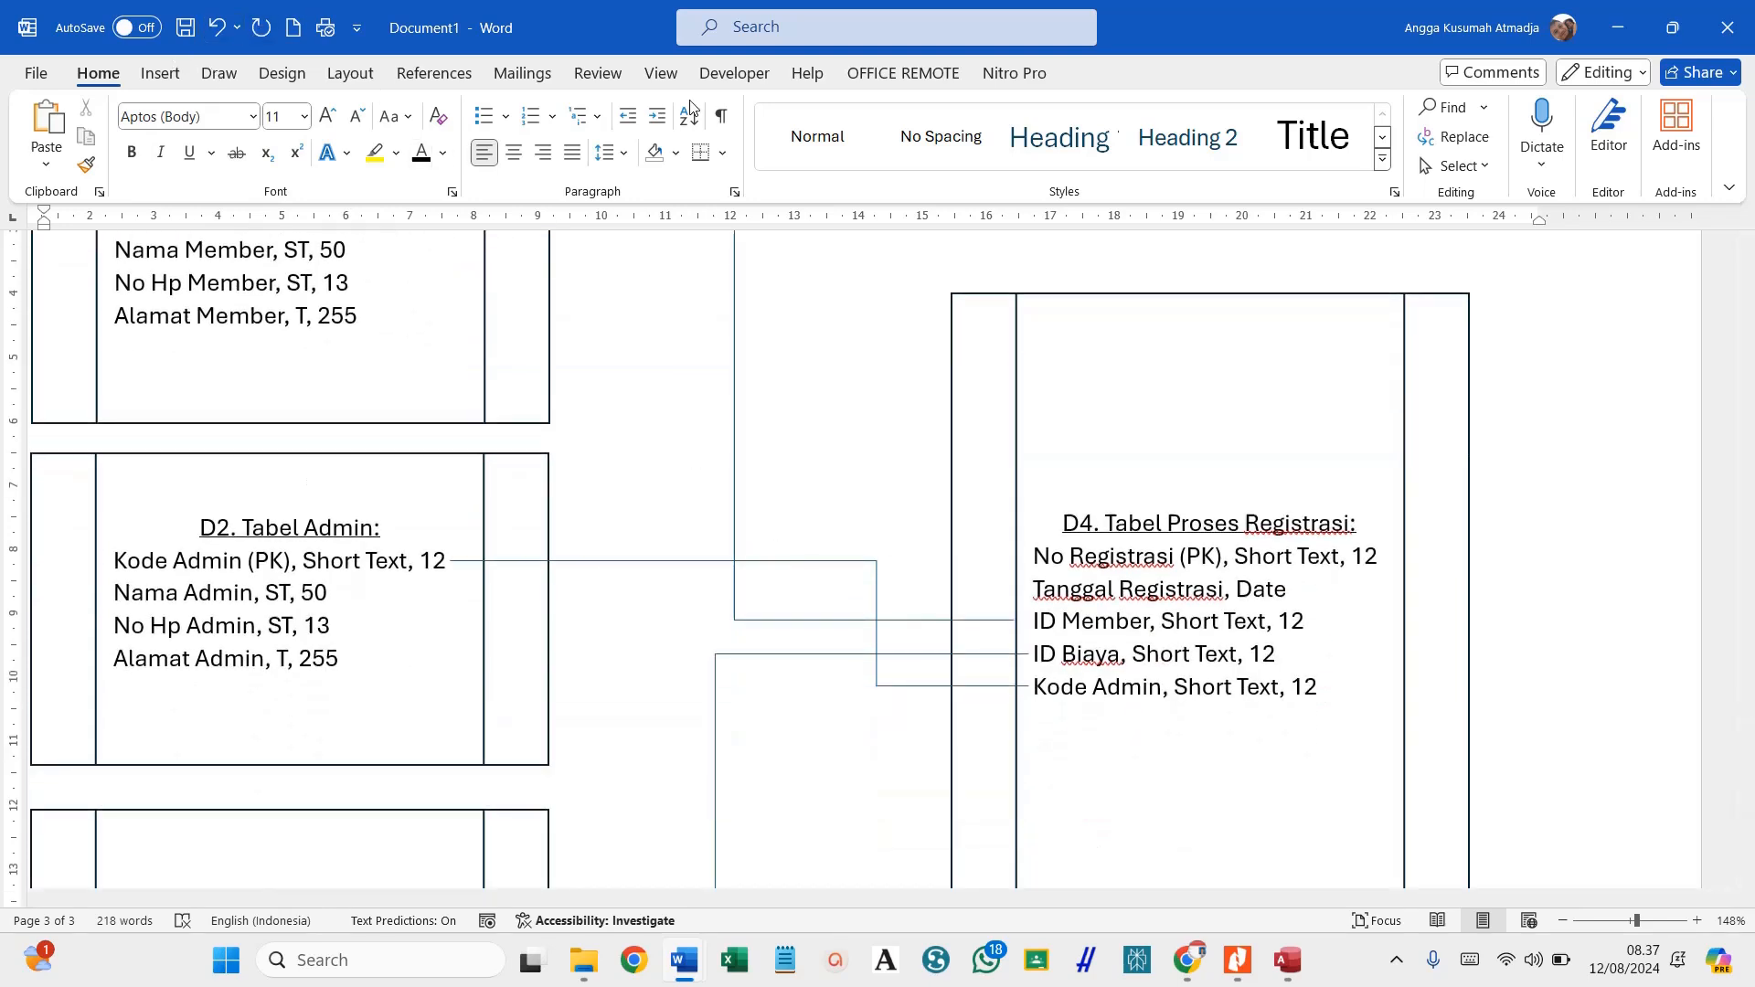
{"action": "left_click", "coordinate": [173, 73]}
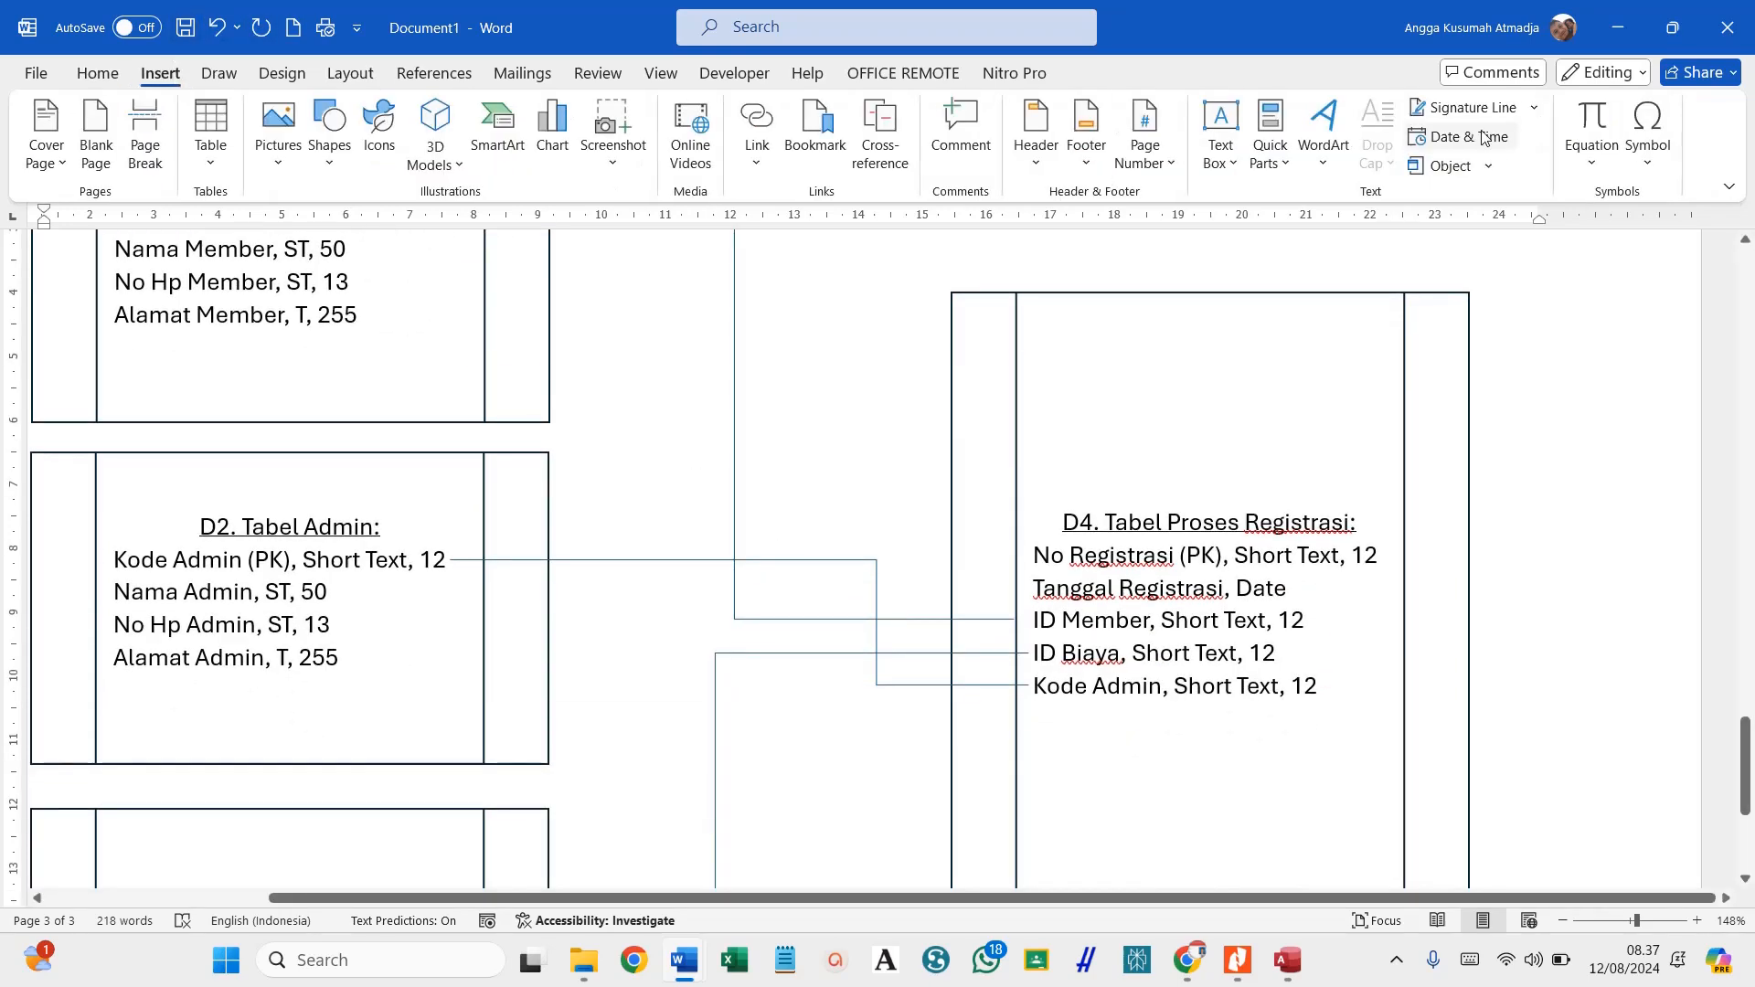
{"action": "left_click", "coordinate": [1654, 163]}
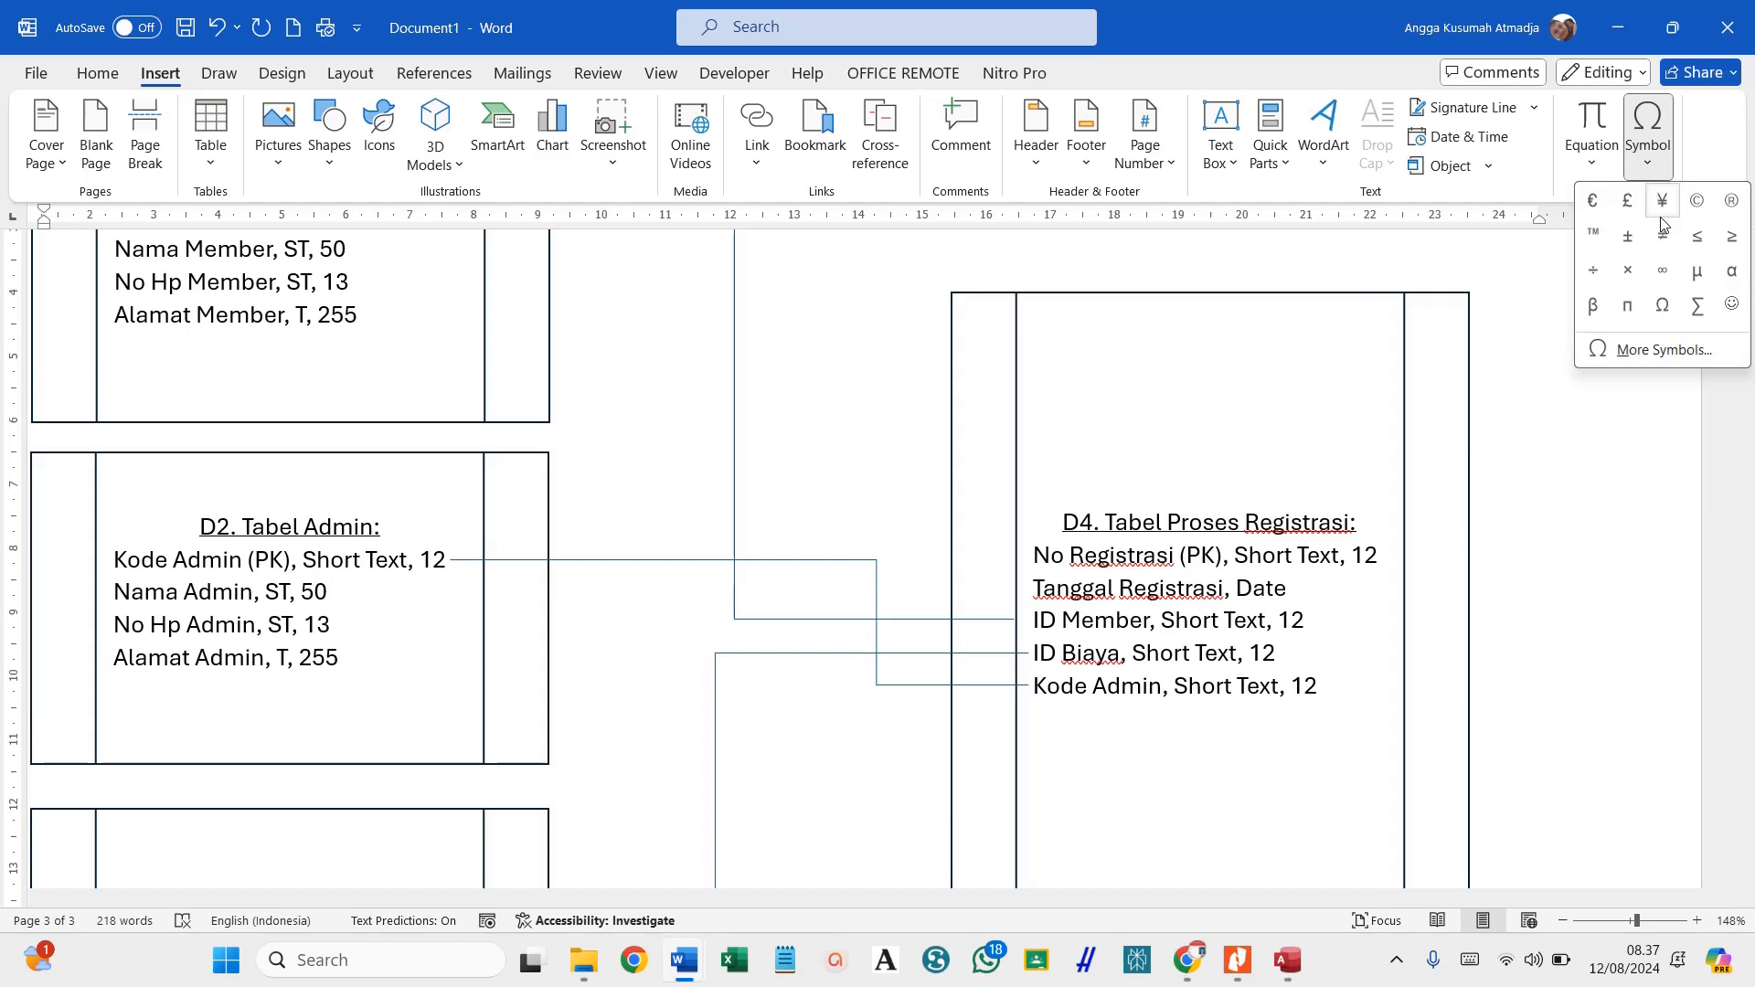
{"action": "left_click", "coordinate": [1661, 350]}
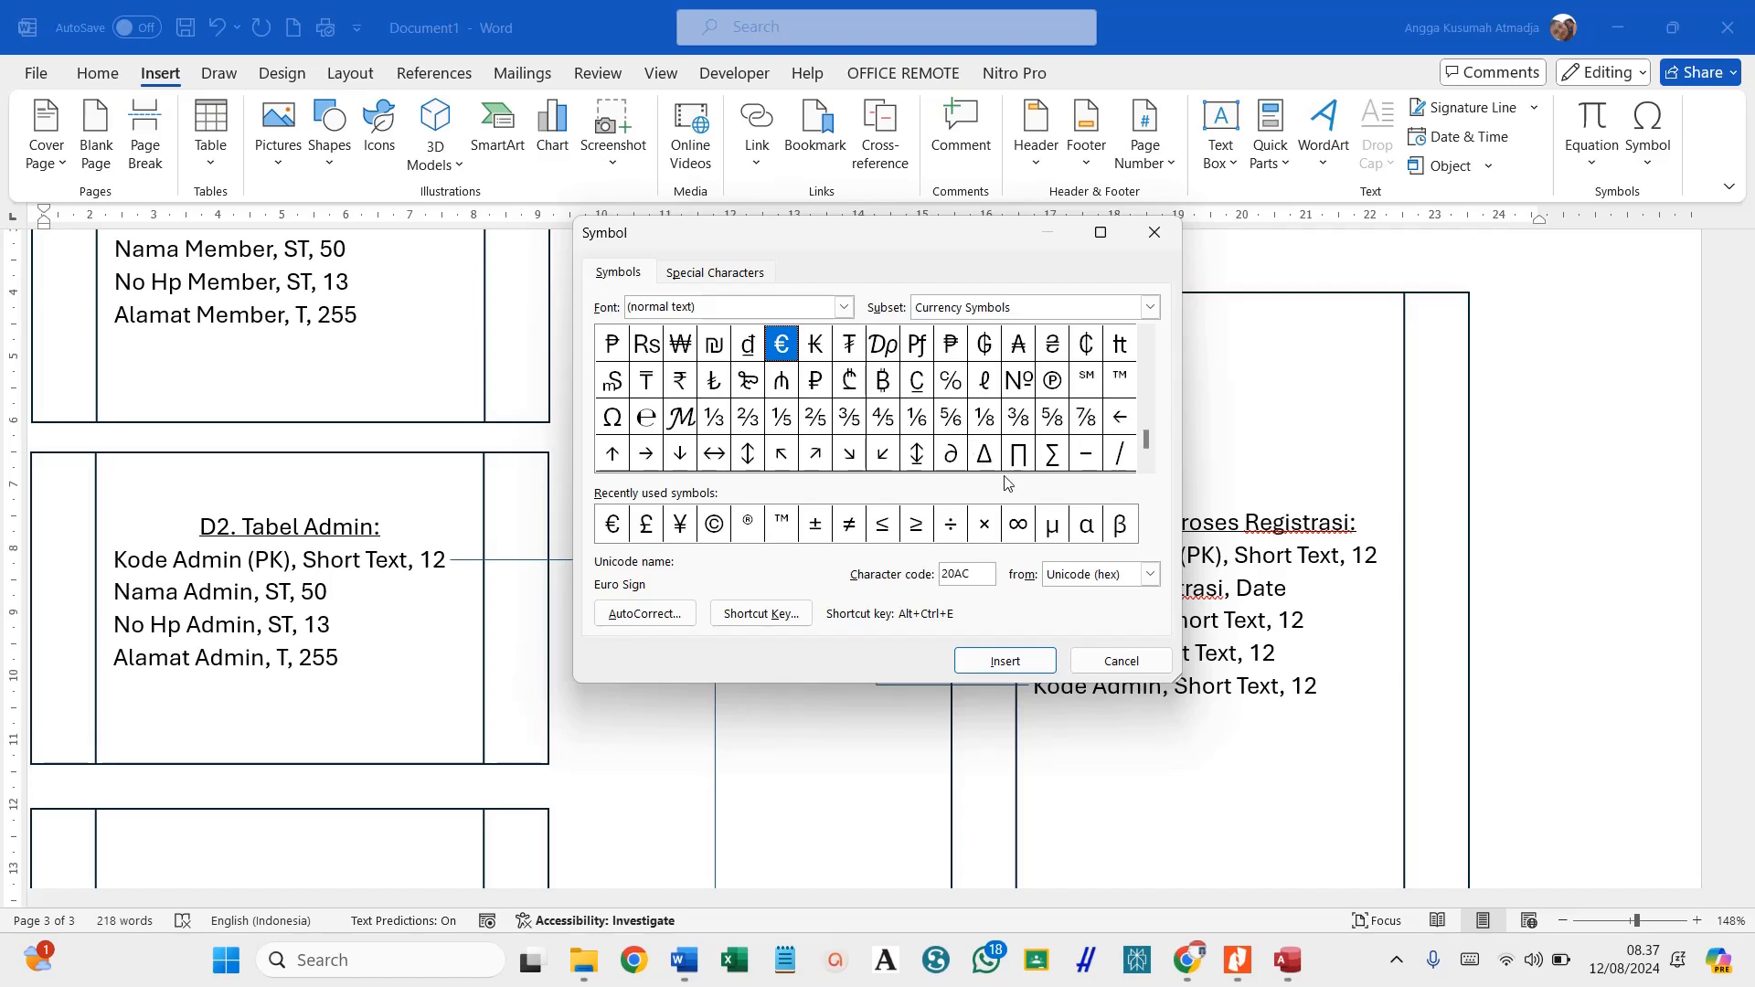
{"action": "left_click", "coordinate": [1018, 525]}
{"action": "left_click", "coordinate": [1017, 656]}
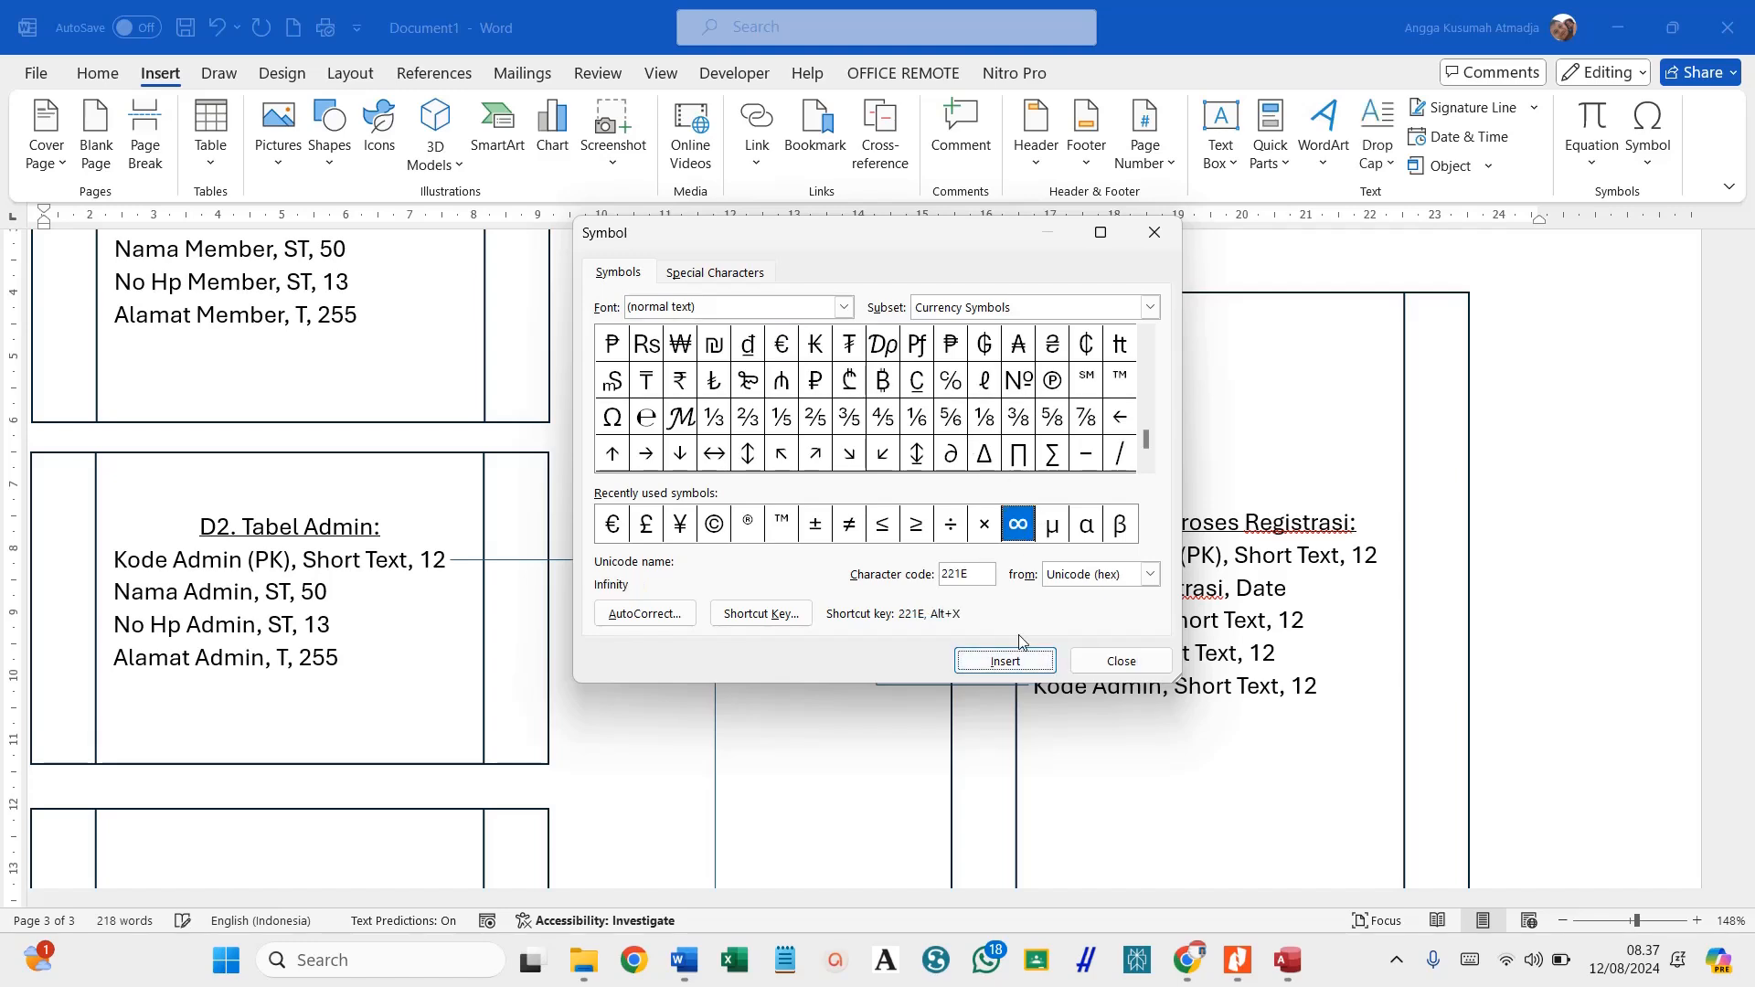
{"action": "left_click", "coordinate": [1120, 661]}
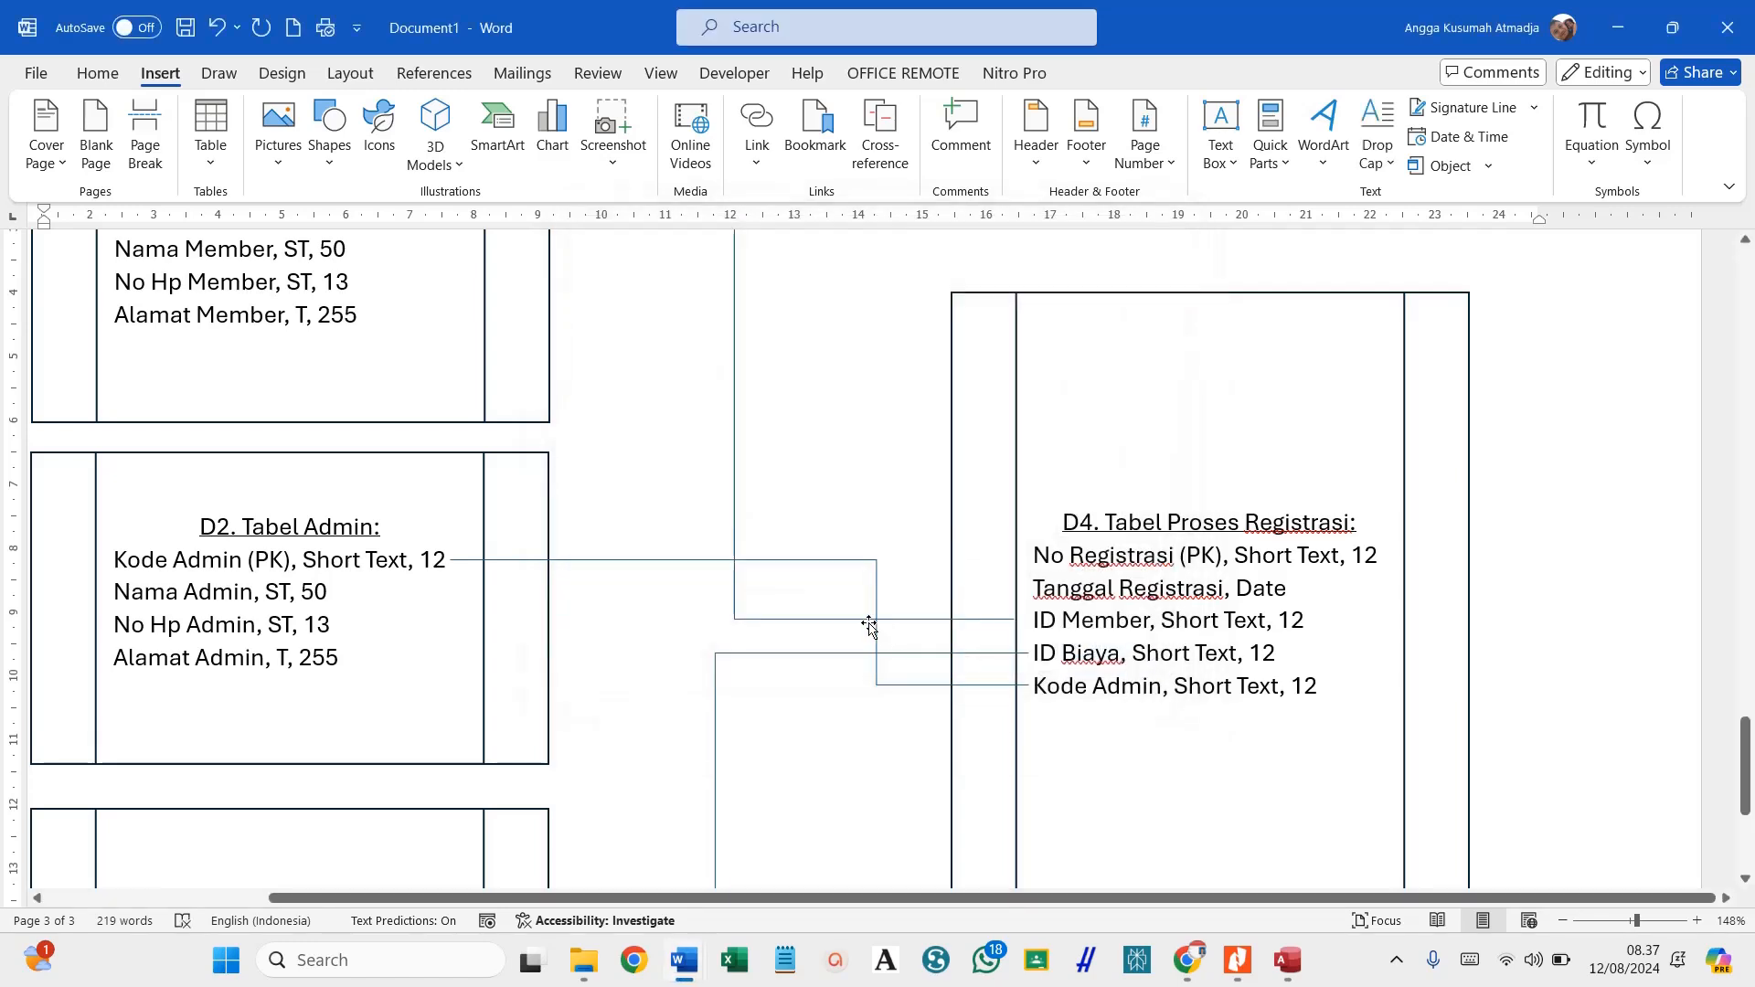
Try to cut the infinity symbol above D1. Tabel Member, and undo both the cut and the symbol's insertion.
{"action": "scroll", "coordinate": [932, 621], "scroll_direction": "up", "scroll_amount": 3}
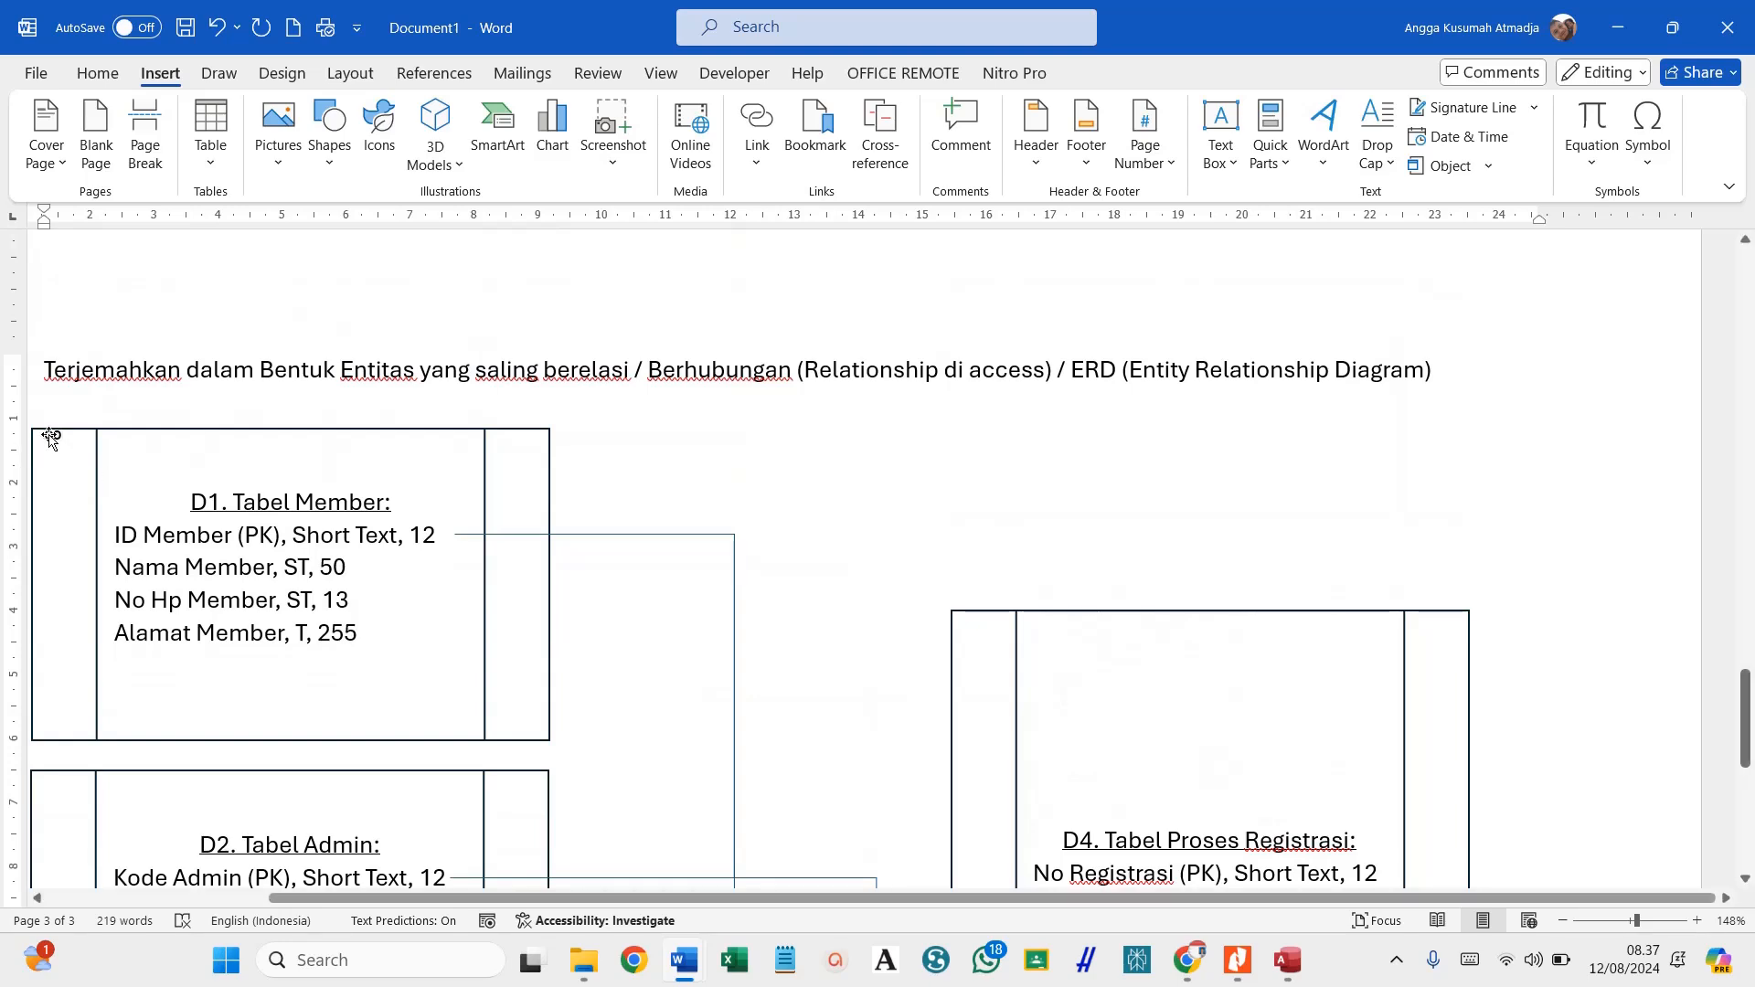
{"action": "left_click_drag", "start_coordinate": [67, 443], "coordinate": [68, 469]}
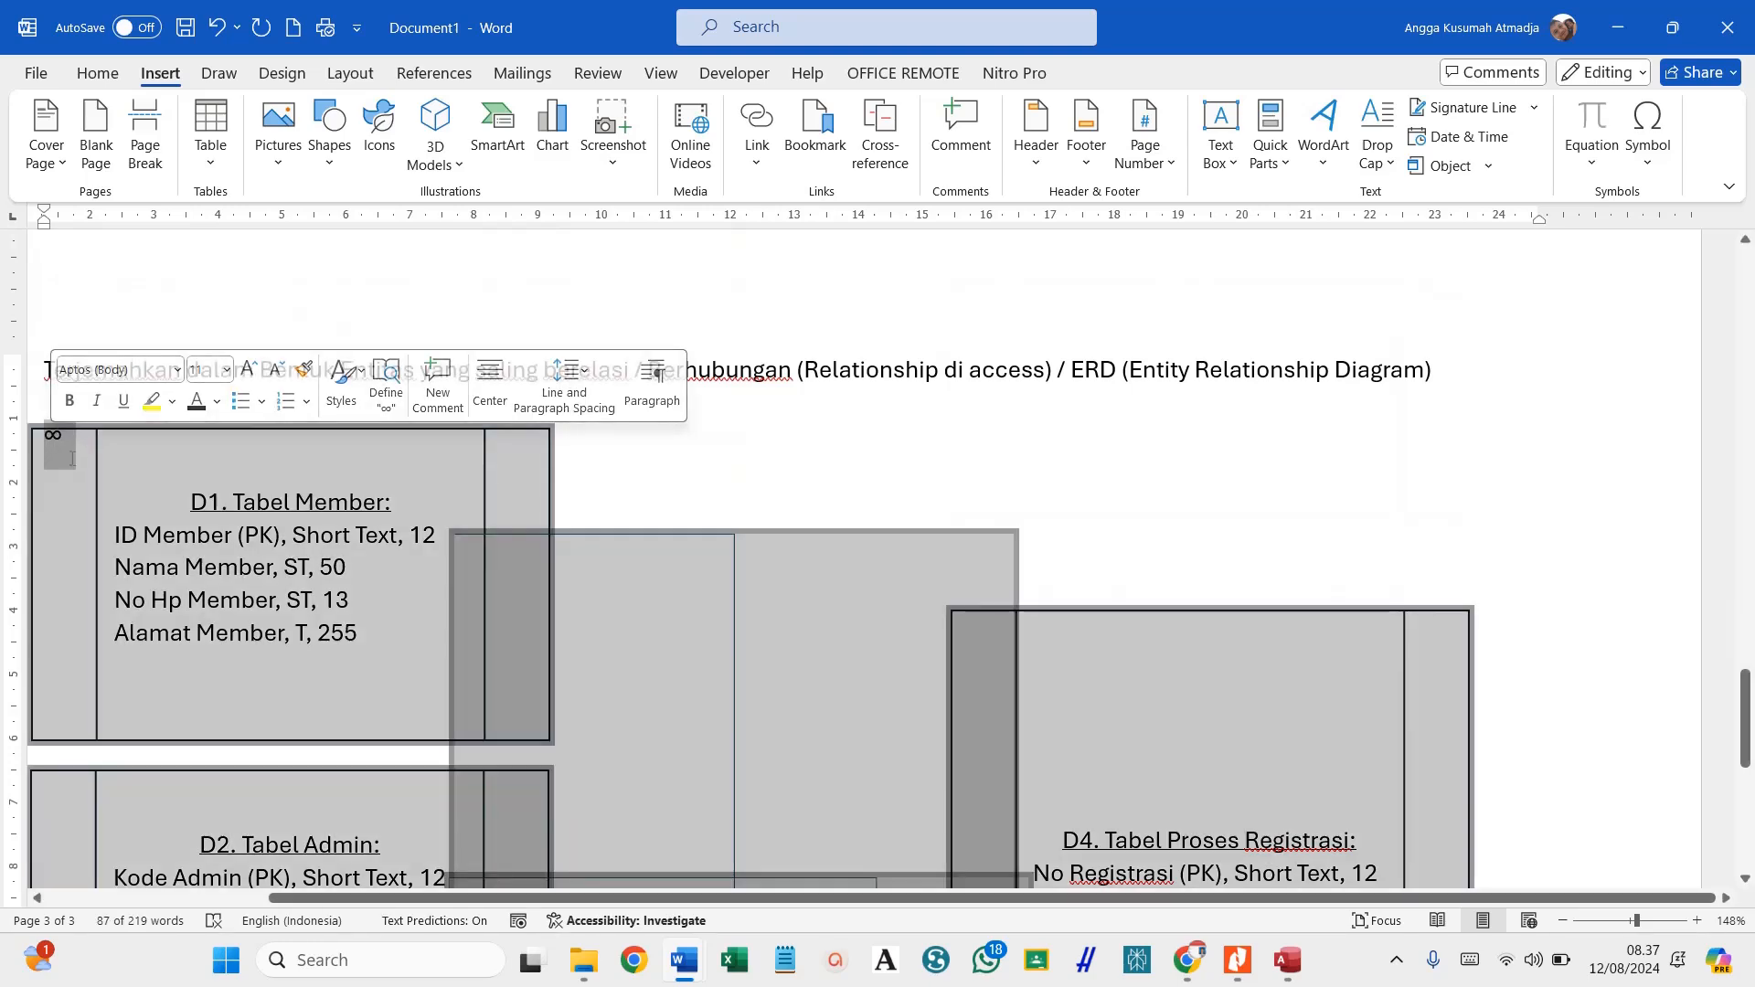
{"action": "right_click", "coordinate": [68, 463]}
{"action": "left_click", "coordinate": [128, 532]}
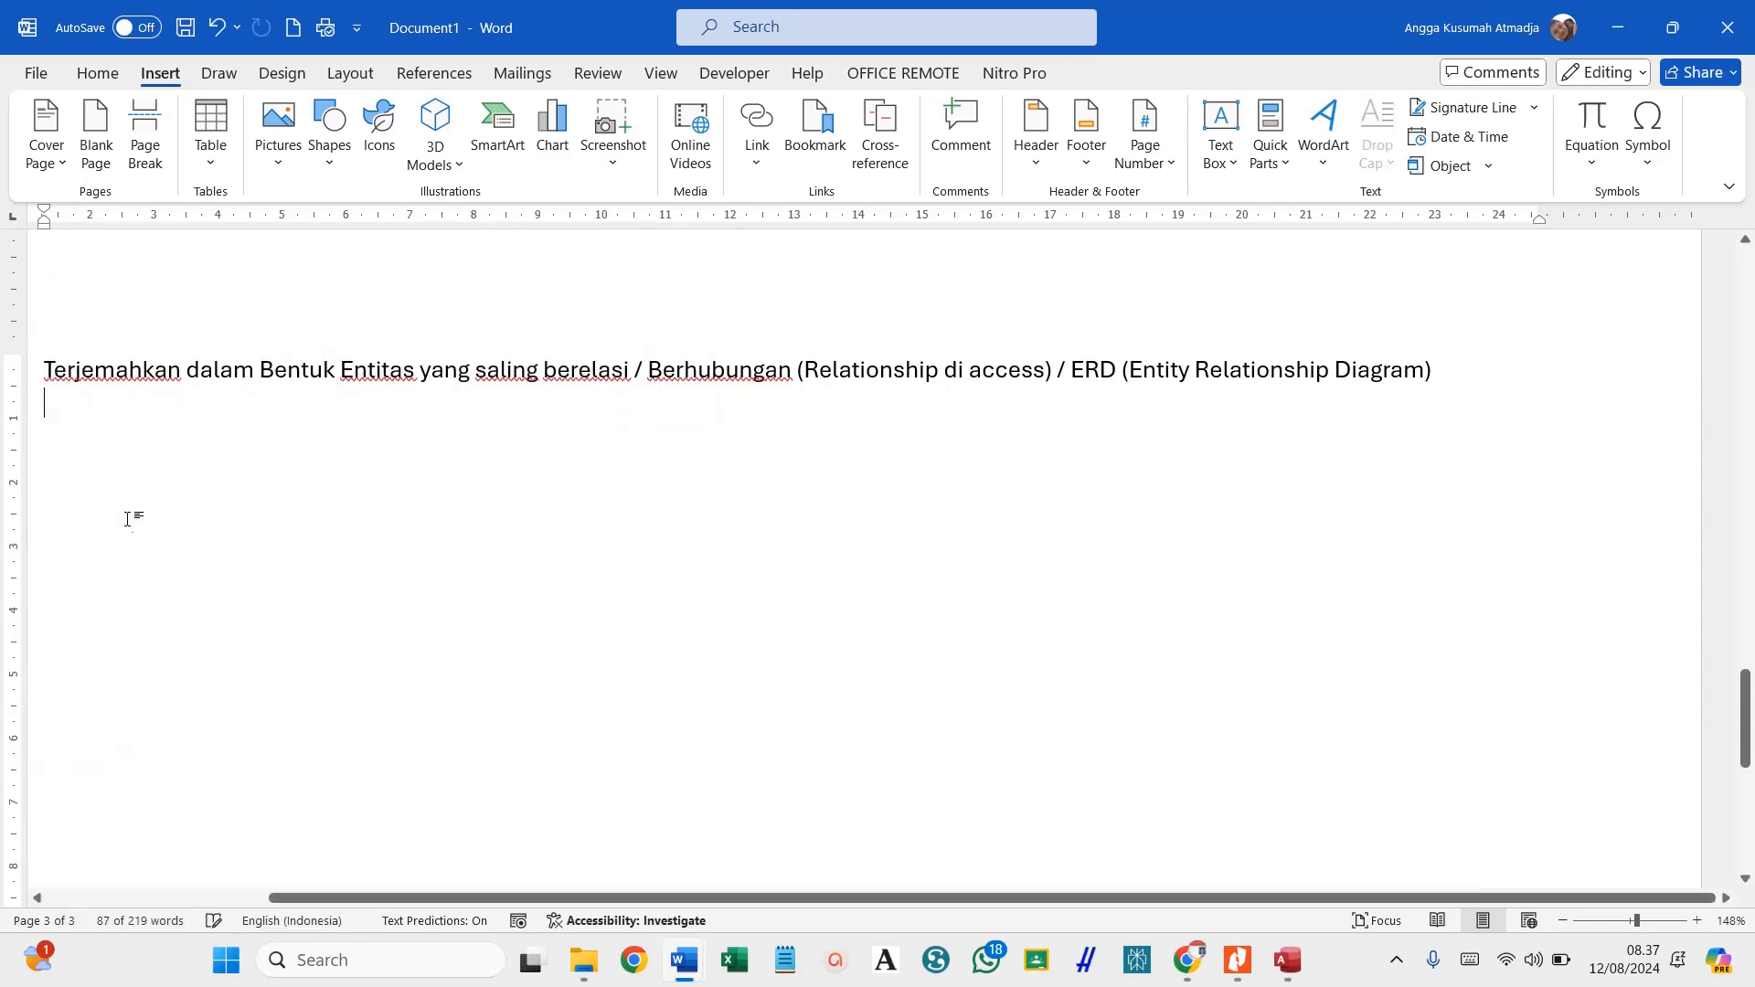
{"action": "key", "text": "ctrl+z"}
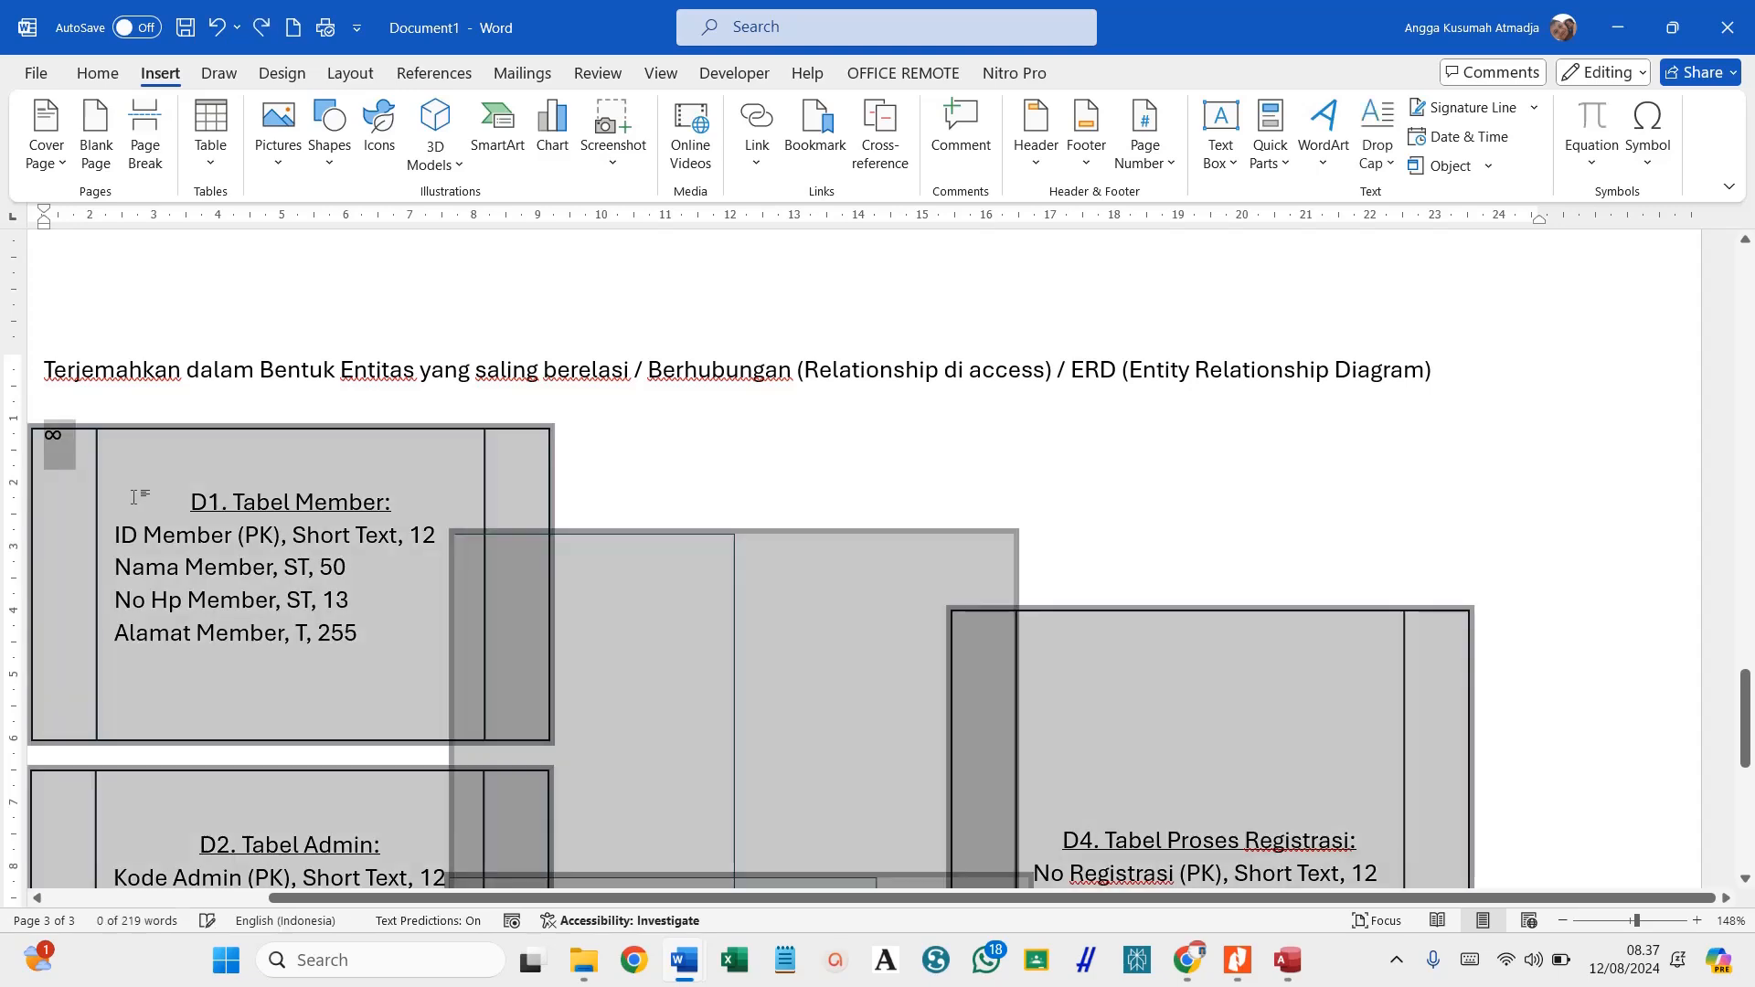
{"action": "scroll", "coordinate": [430, 452], "scroll_direction": "down", "scroll_amount": 4}
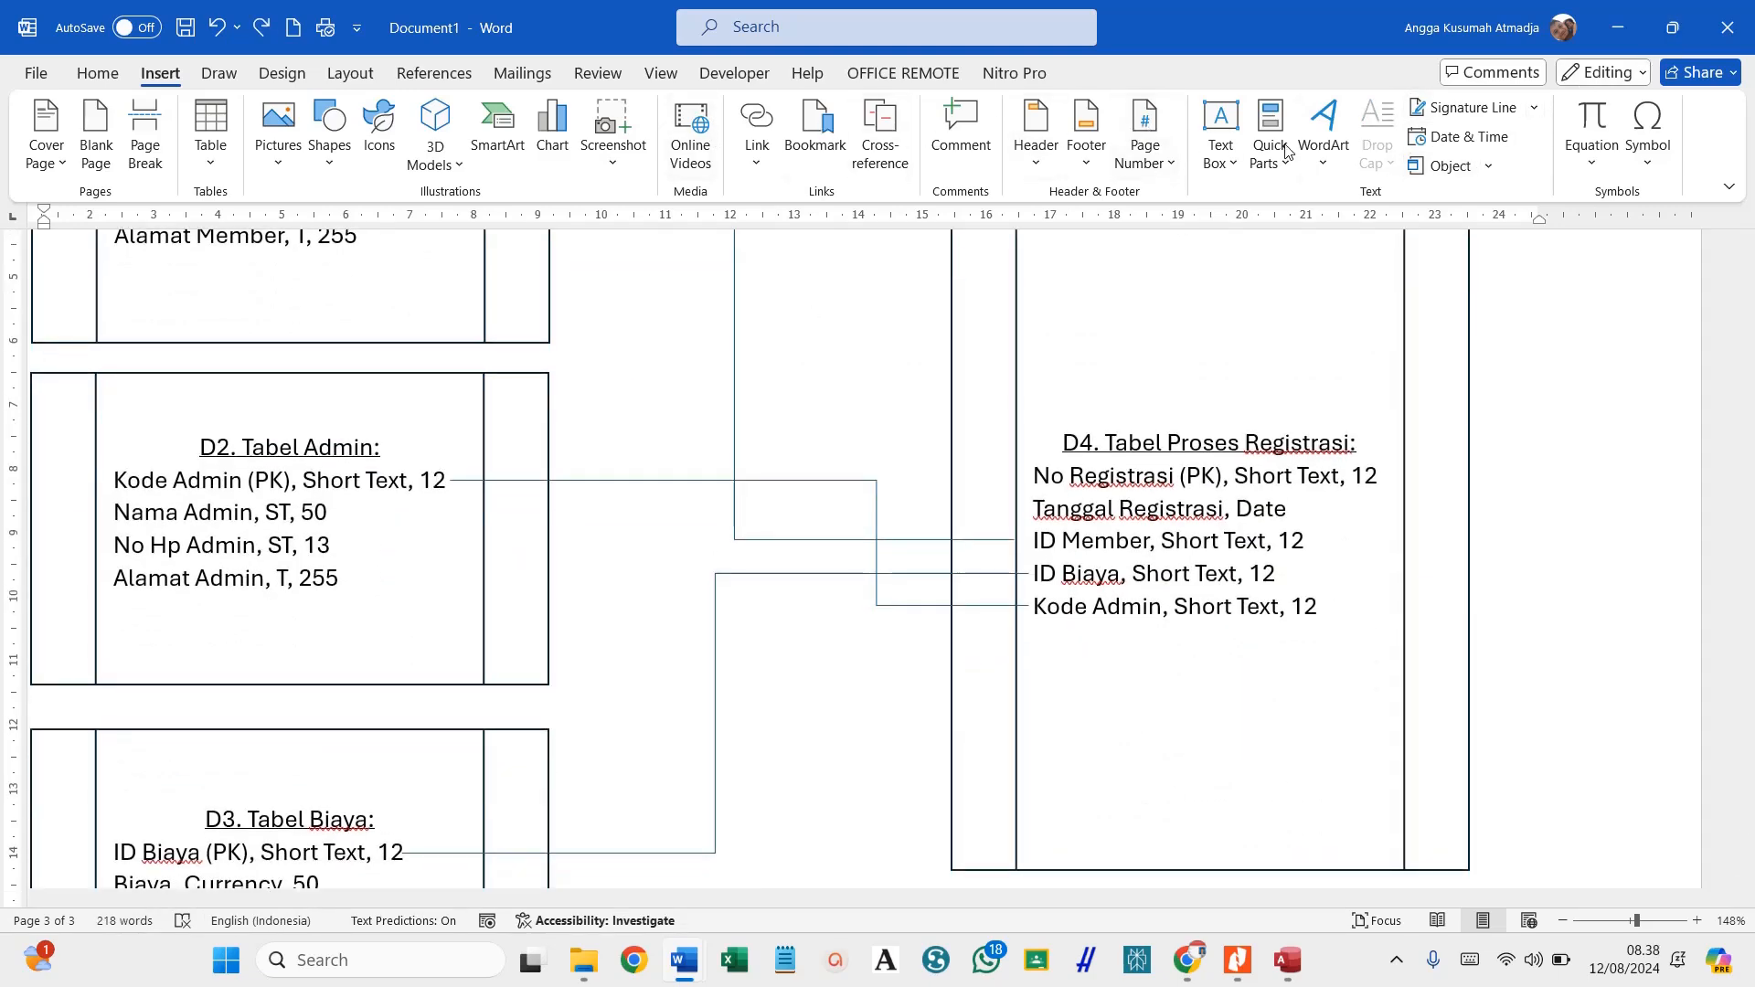
Copy the Kode Admin text box from the Registrasi GYM diagram on page 2.
{"action": "scroll", "coordinate": [968, 383], "scroll_direction": "up", "scroll_amount": 10}
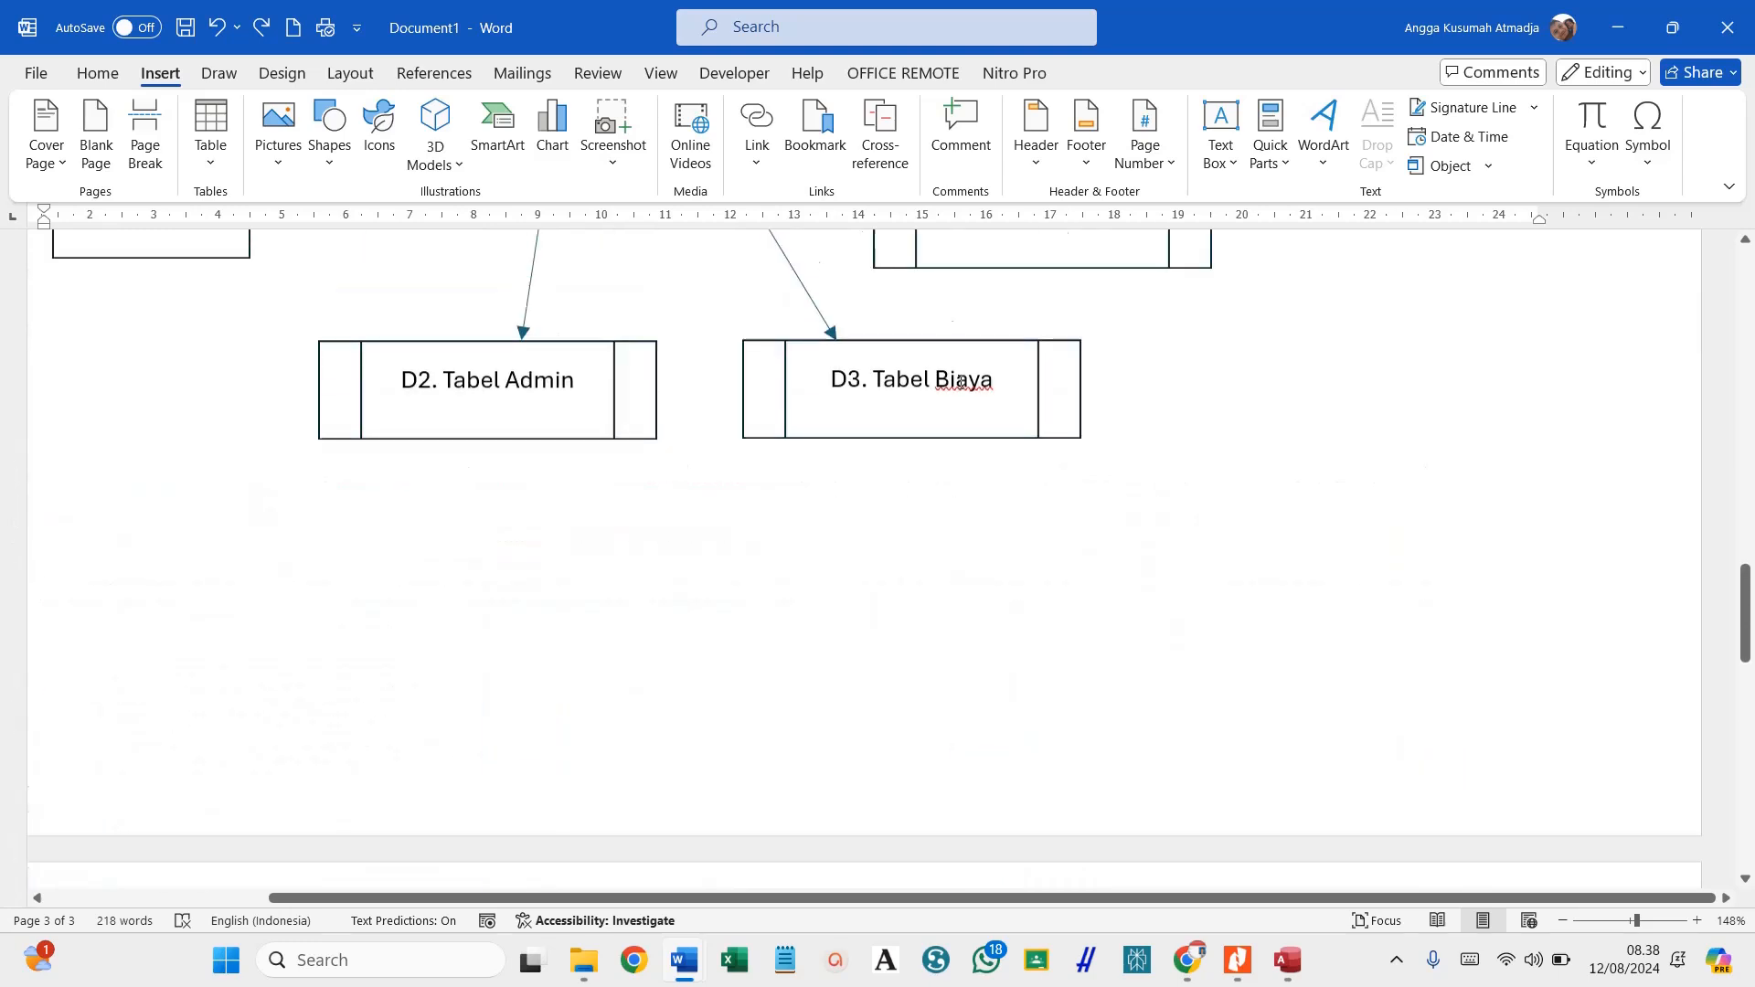
{"action": "scroll", "coordinate": [961, 382], "scroll_direction": "up", "scroll_amount": 7}
{"action": "scroll", "coordinate": [985, 455], "scroll_direction": "down", "scroll_amount": 2}
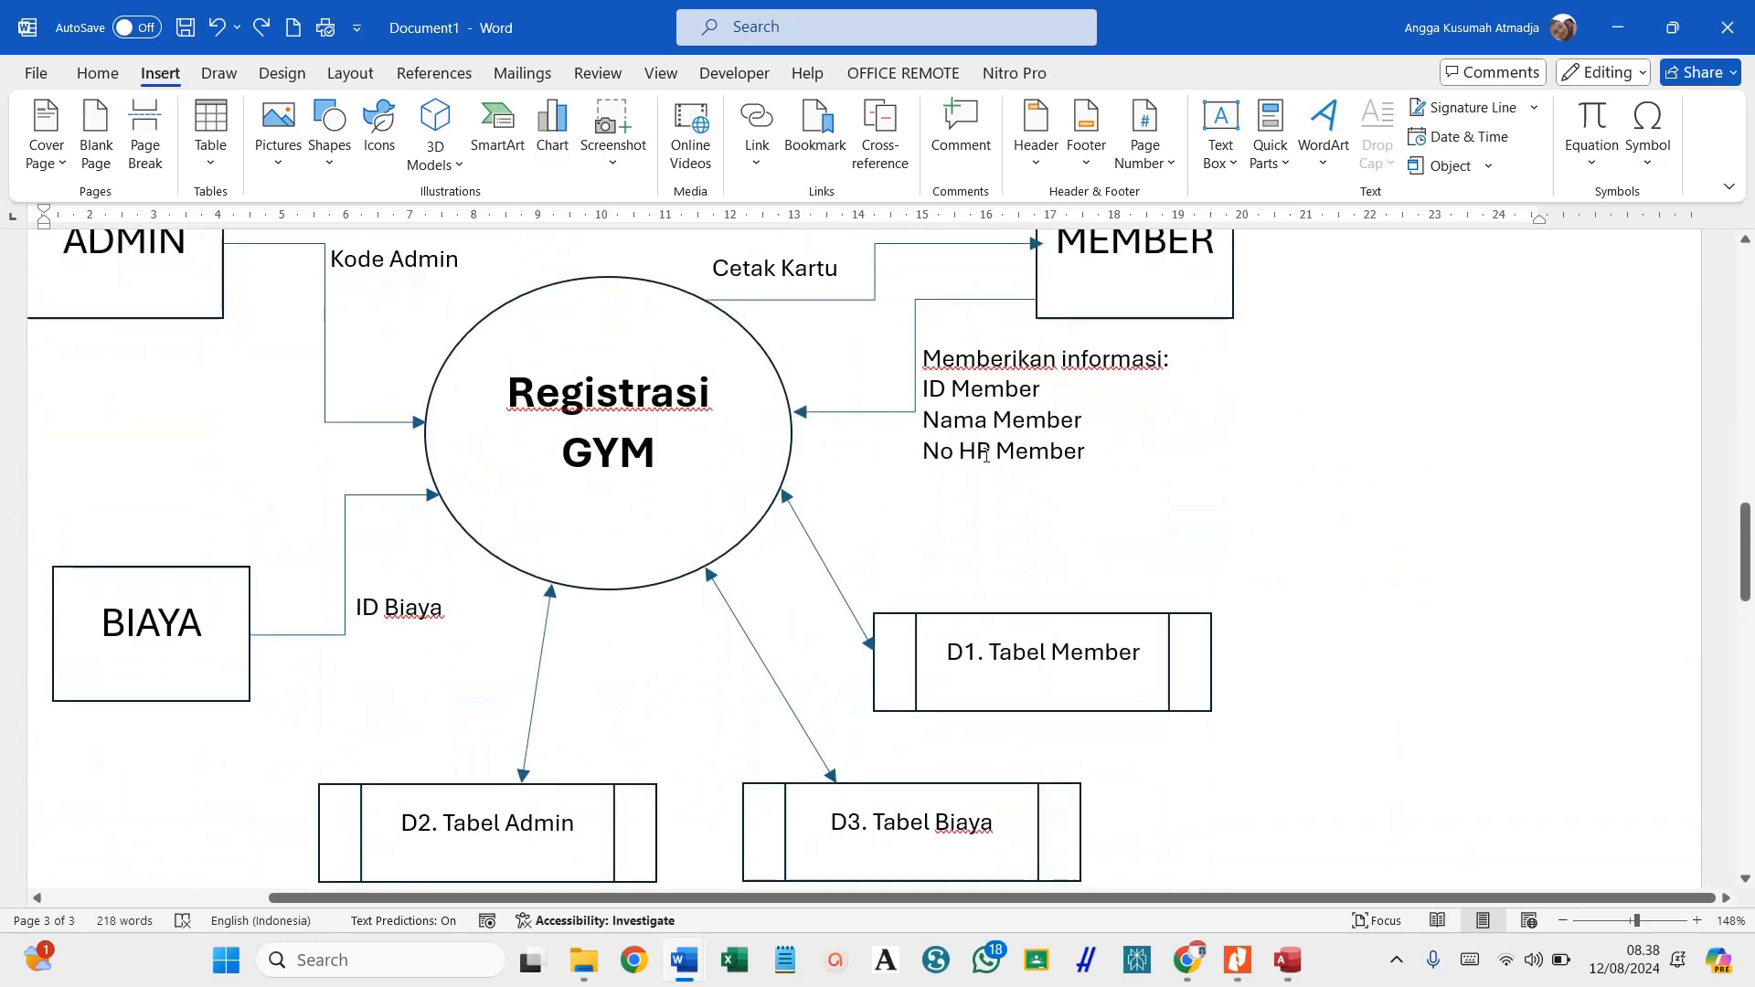
{"action": "left_click", "coordinate": [985, 455]}
{"action": "left_click", "coordinate": [425, 260]}
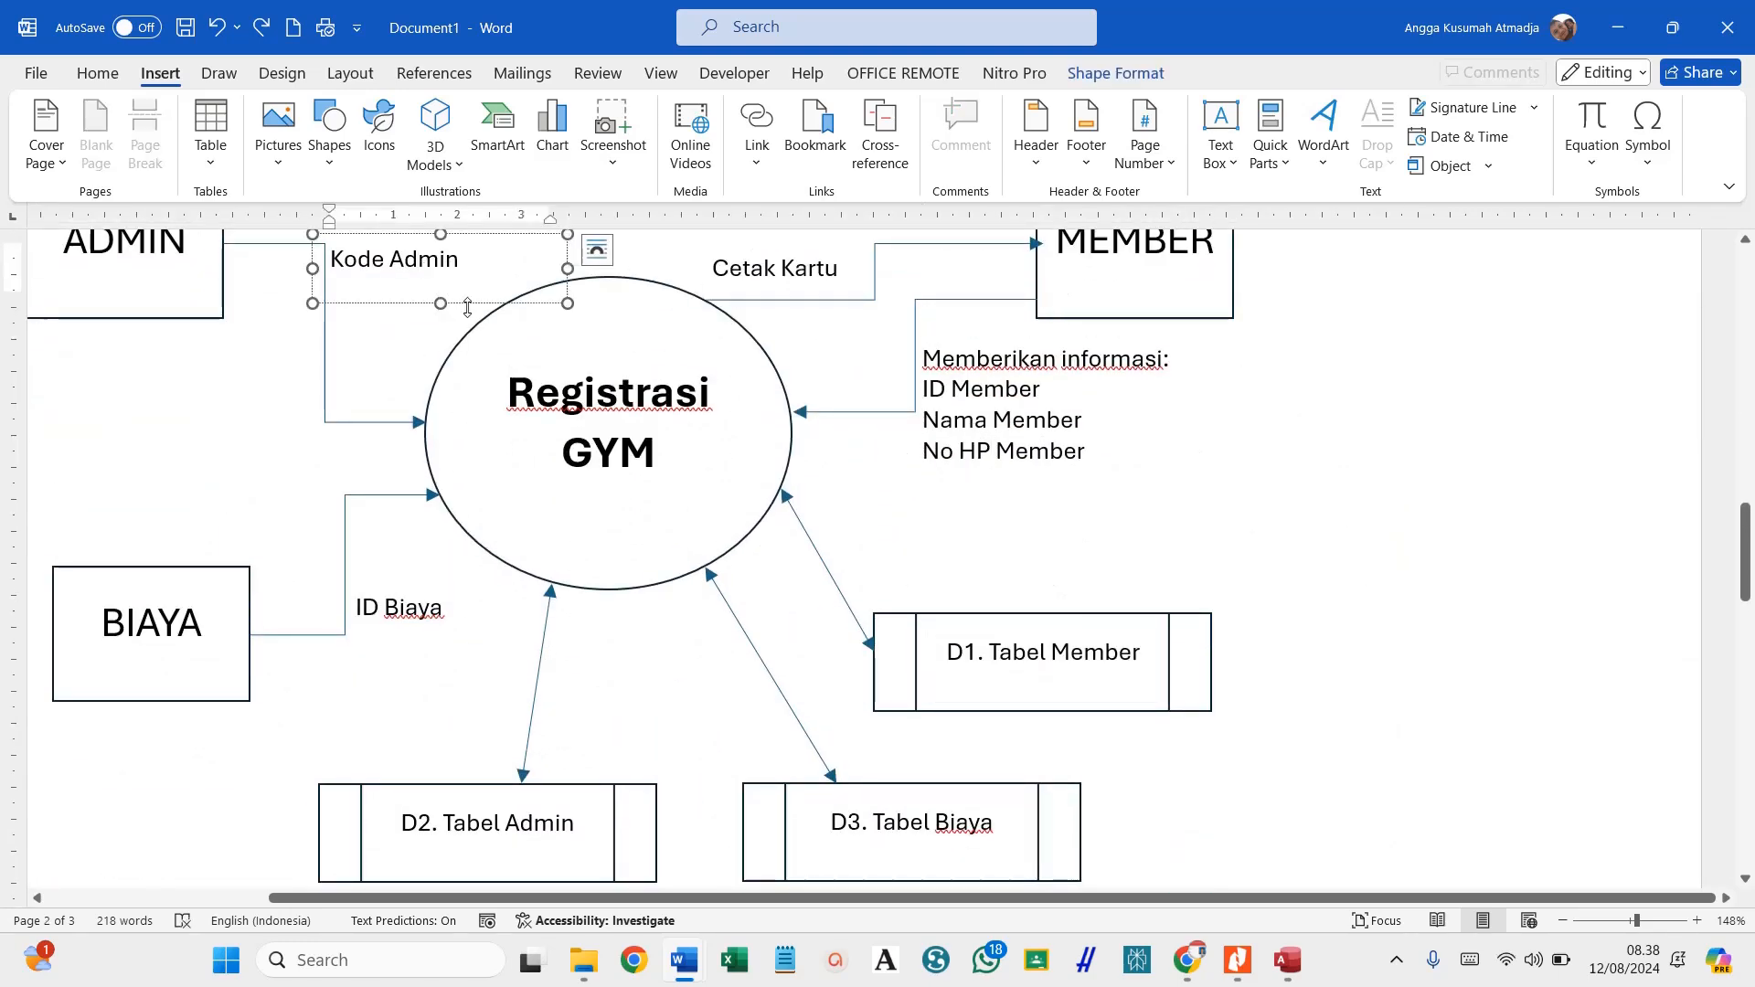
{"action": "right_click", "coordinate": [467, 312]}
{"action": "left_click", "coordinate": [502, 393]}
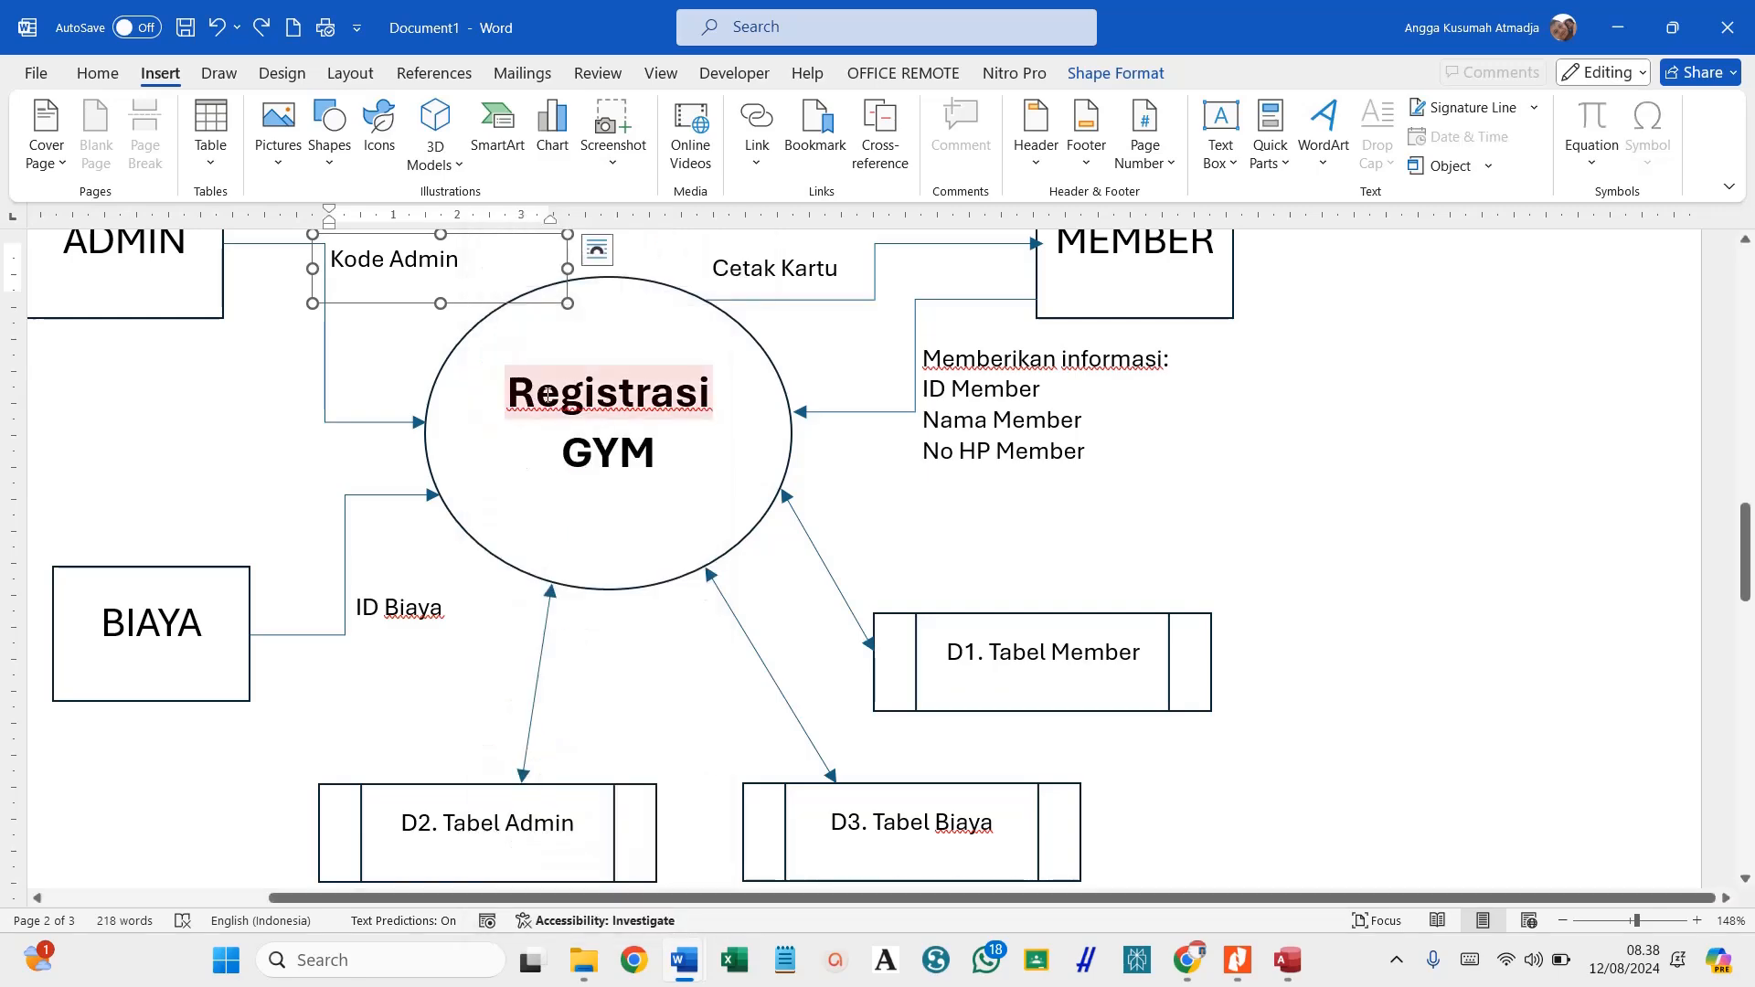
Paste six copies of the Kode Admin text box into the Entity Relationship Diagram on page 3.
{"action": "scroll", "coordinate": [551, 394], "scroll_direction": "down", "scroll_amount": 4}
{"action": "scroll", "coordinate": [551, 395], "scroll_direction": "down", "scroll_amount": 10}
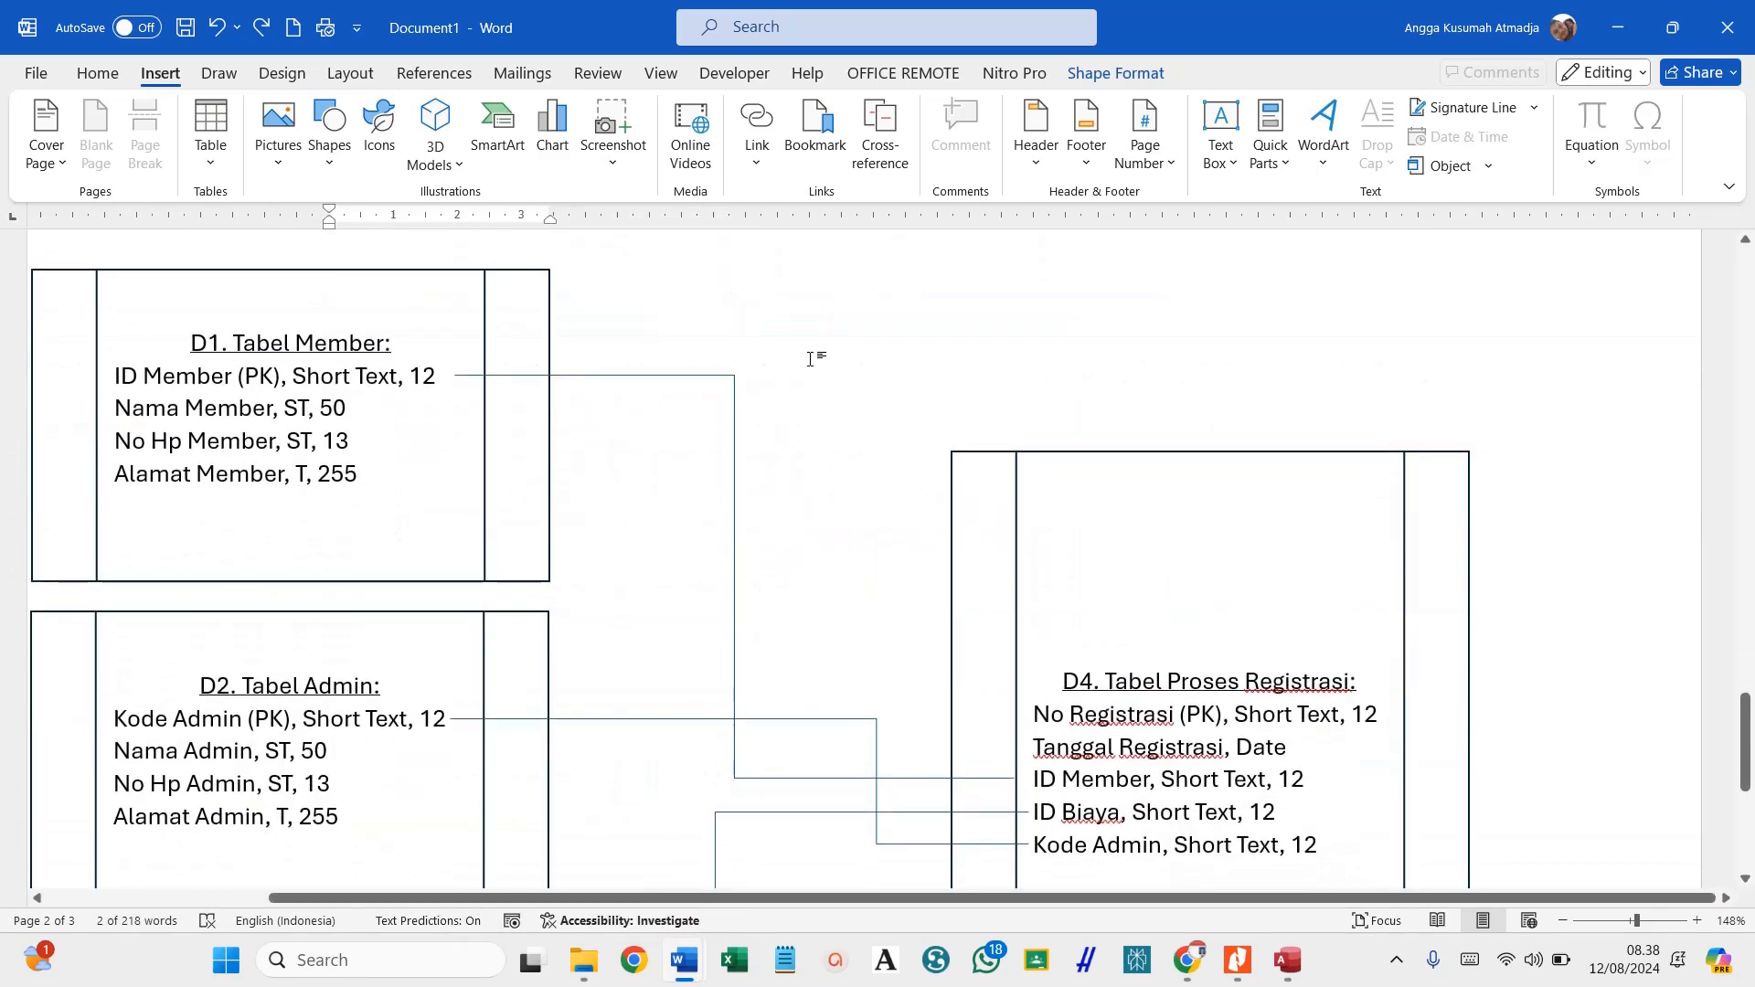
{"action": "right_click", "coordinate": [810, 359]}
{"action": "left_click", "coordinate": [901, 517]}
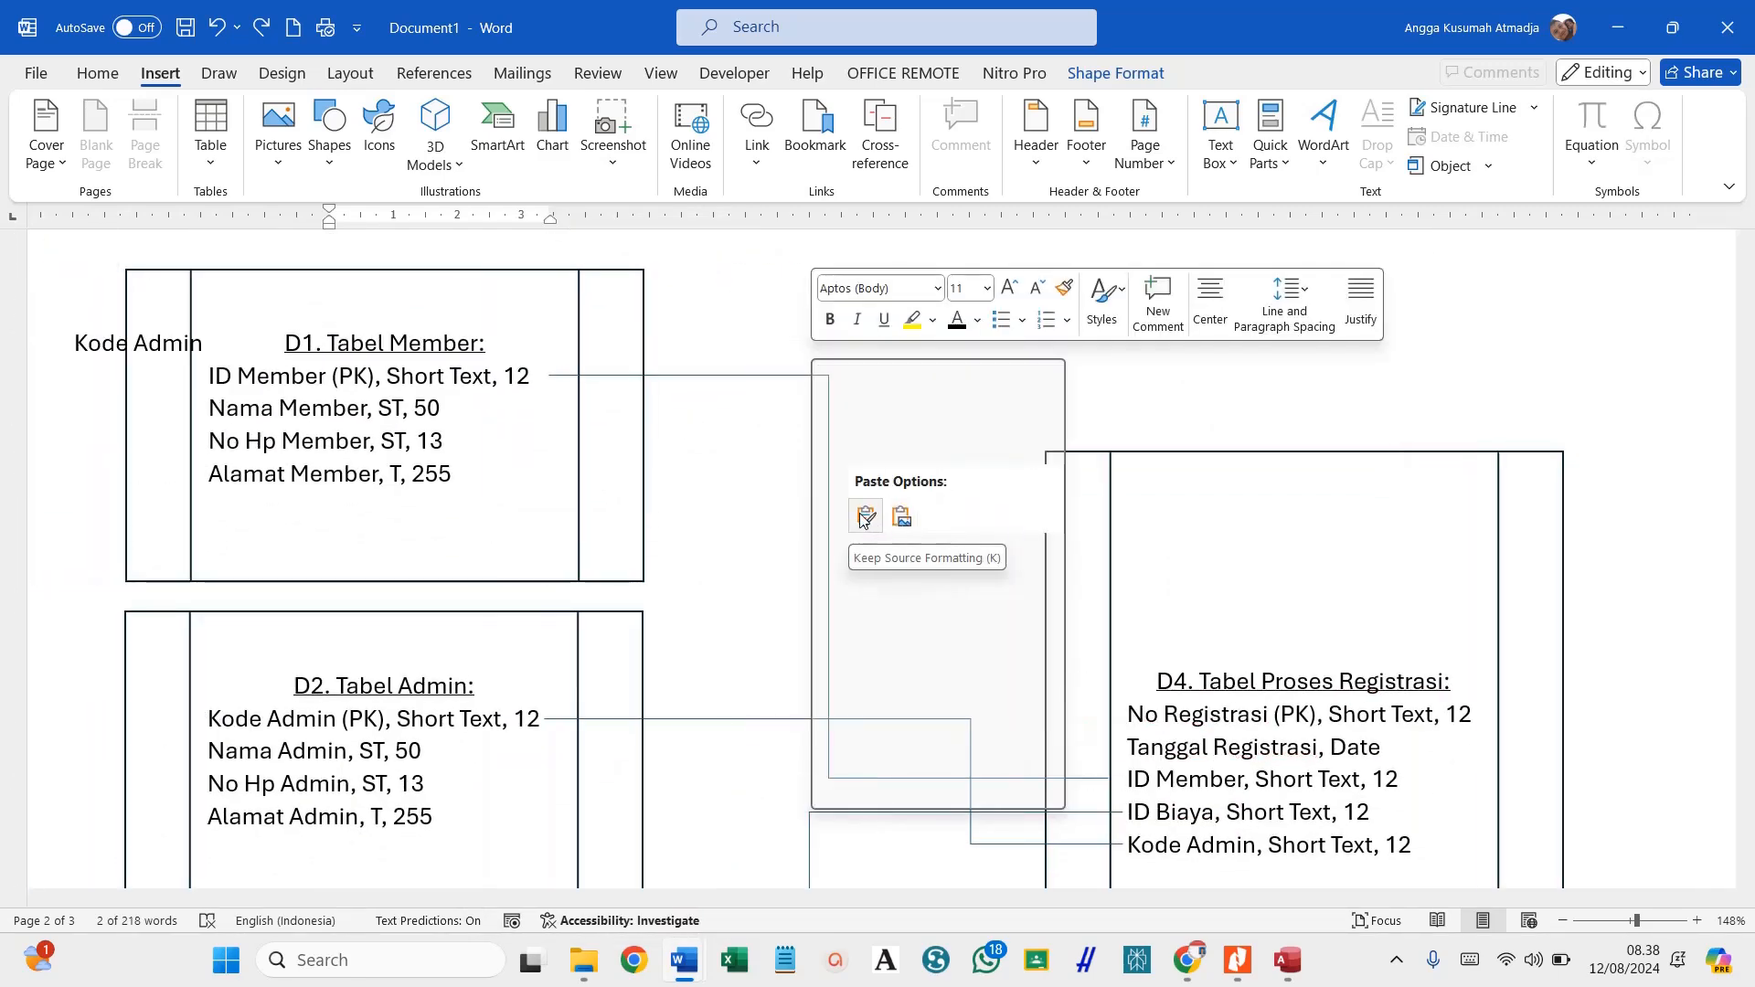
{"action": "right_click", "coordinate": [825, 415]}
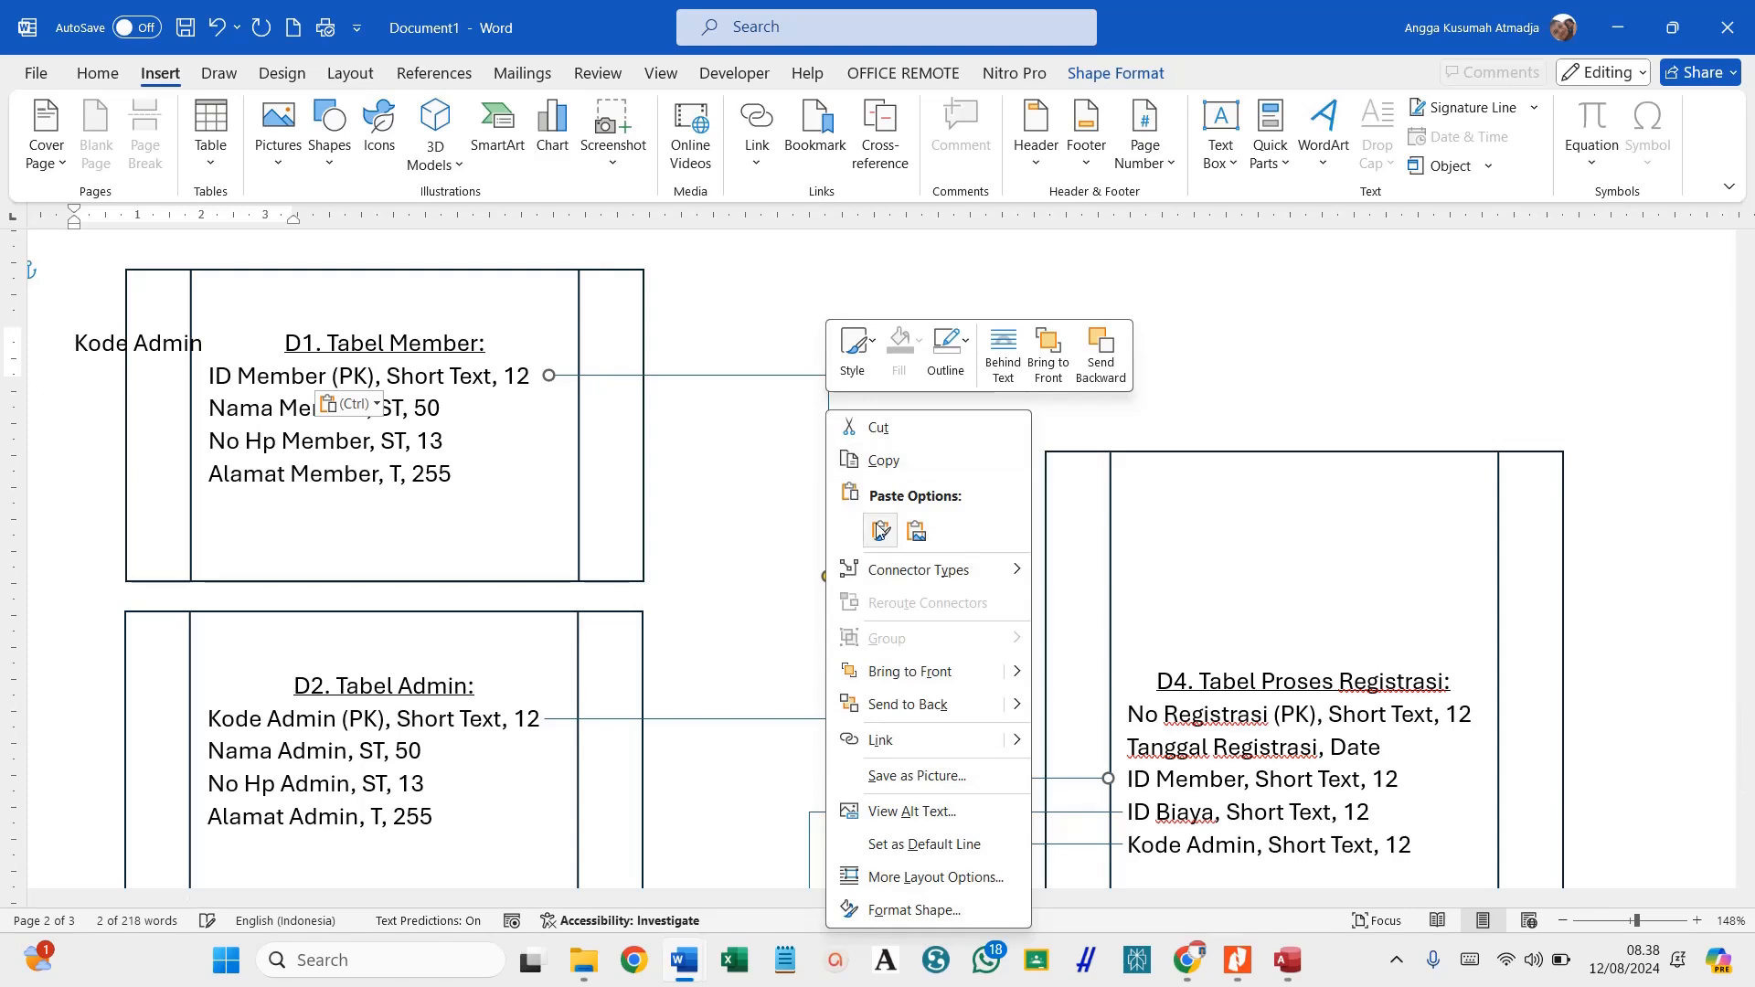
{"action": "left_click", "coordinate": [863, 504]}
{"action": "left_click", "coordinate": [813, 346]}
{"action": "right_click", "coordinate": [815, 341]}
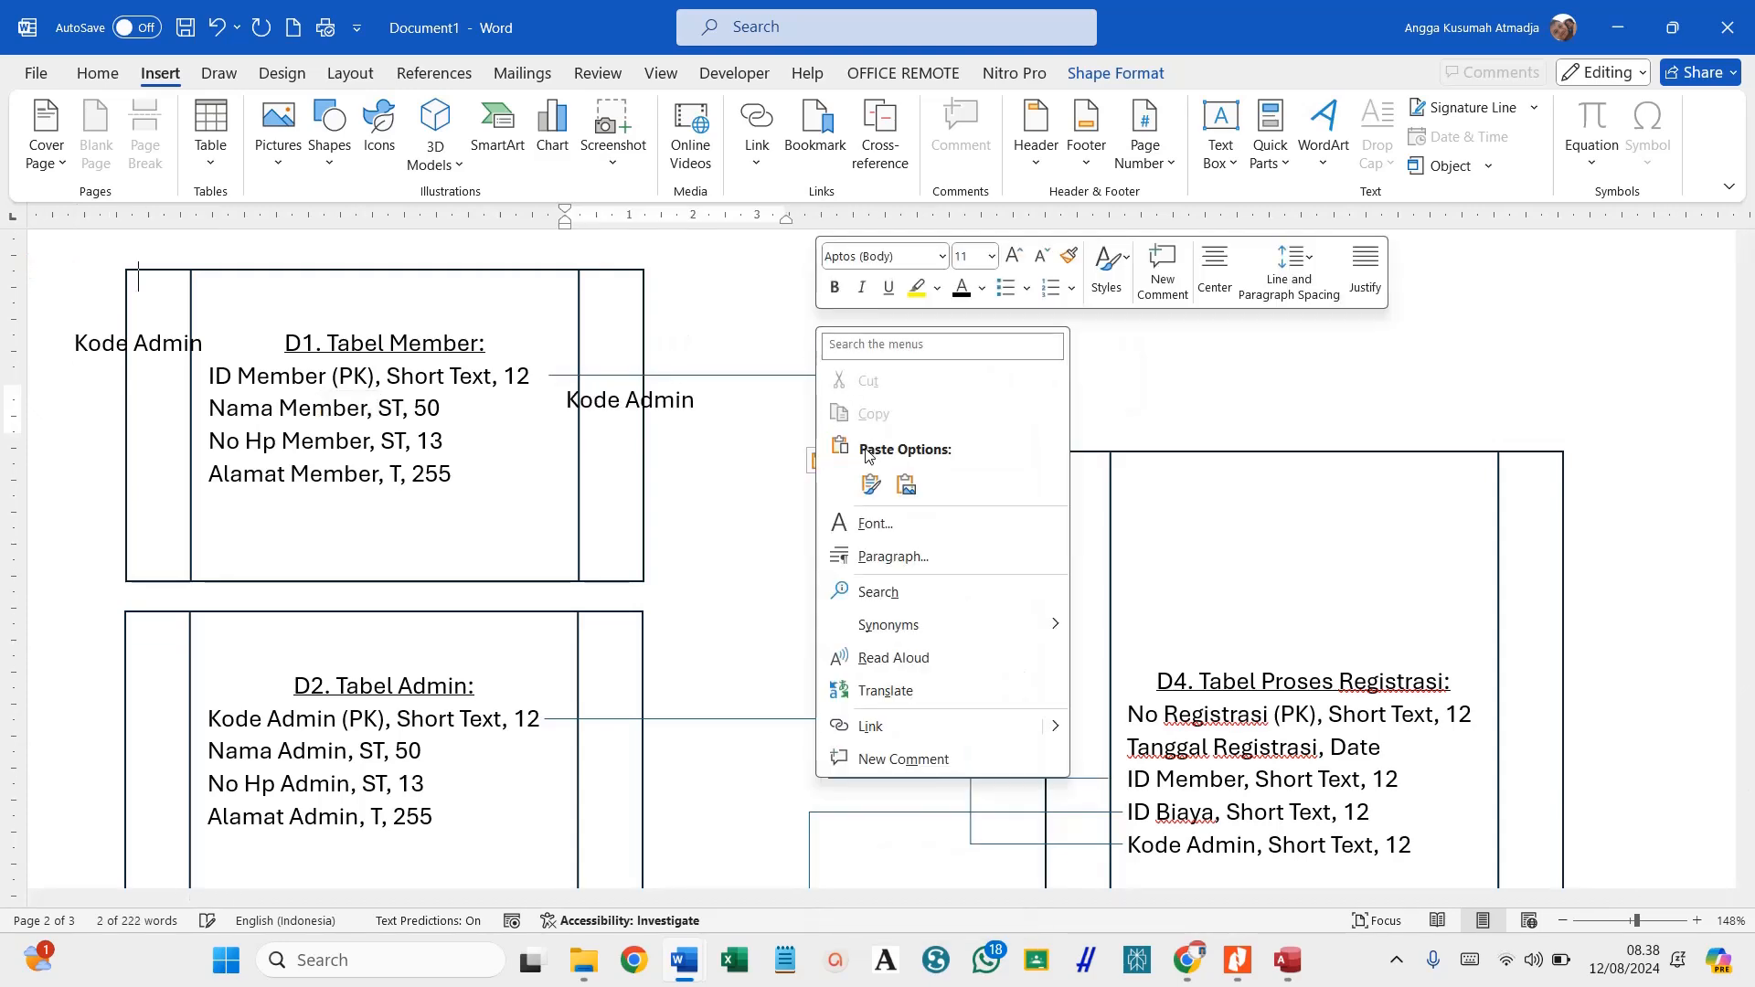
{"action": "left_click", "coordinate": [862, 478]}
{"action": "right_click", "coordinate": [813, 297]}
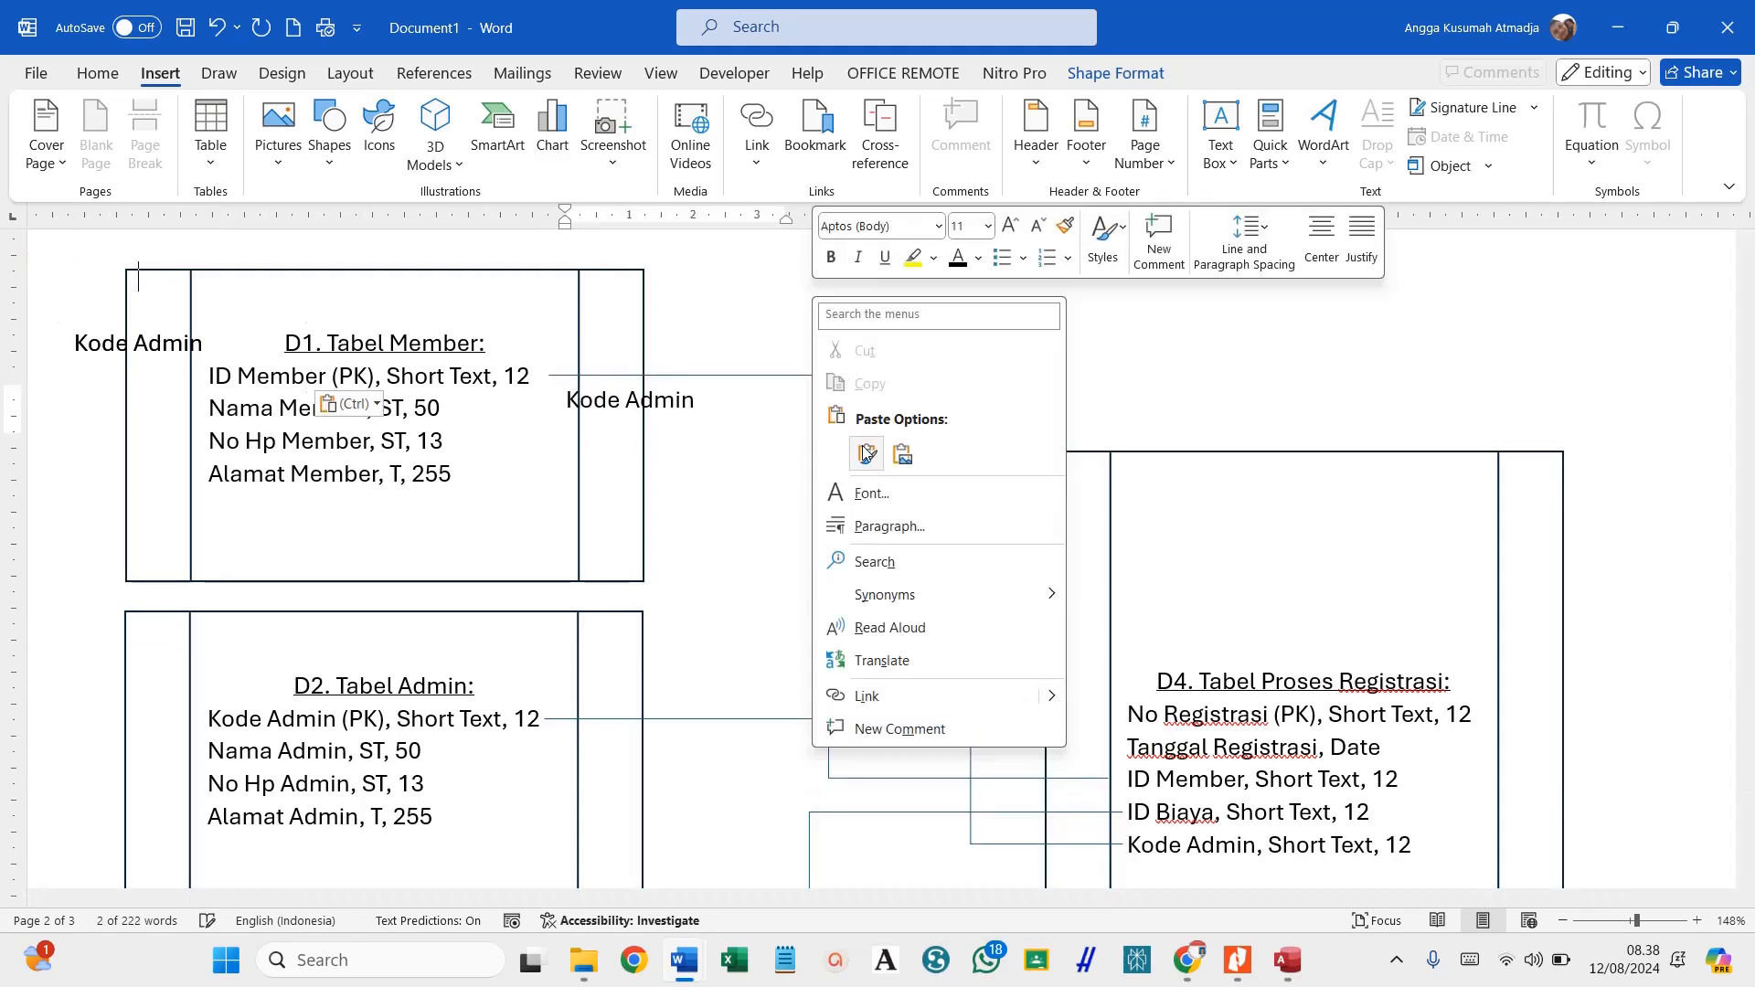
{"action": "key", "text": "Escape"}
{"action": "right_click", "coordinate": [818, 327]}
{"action": "left_click", "coordinate": [858, 467]}
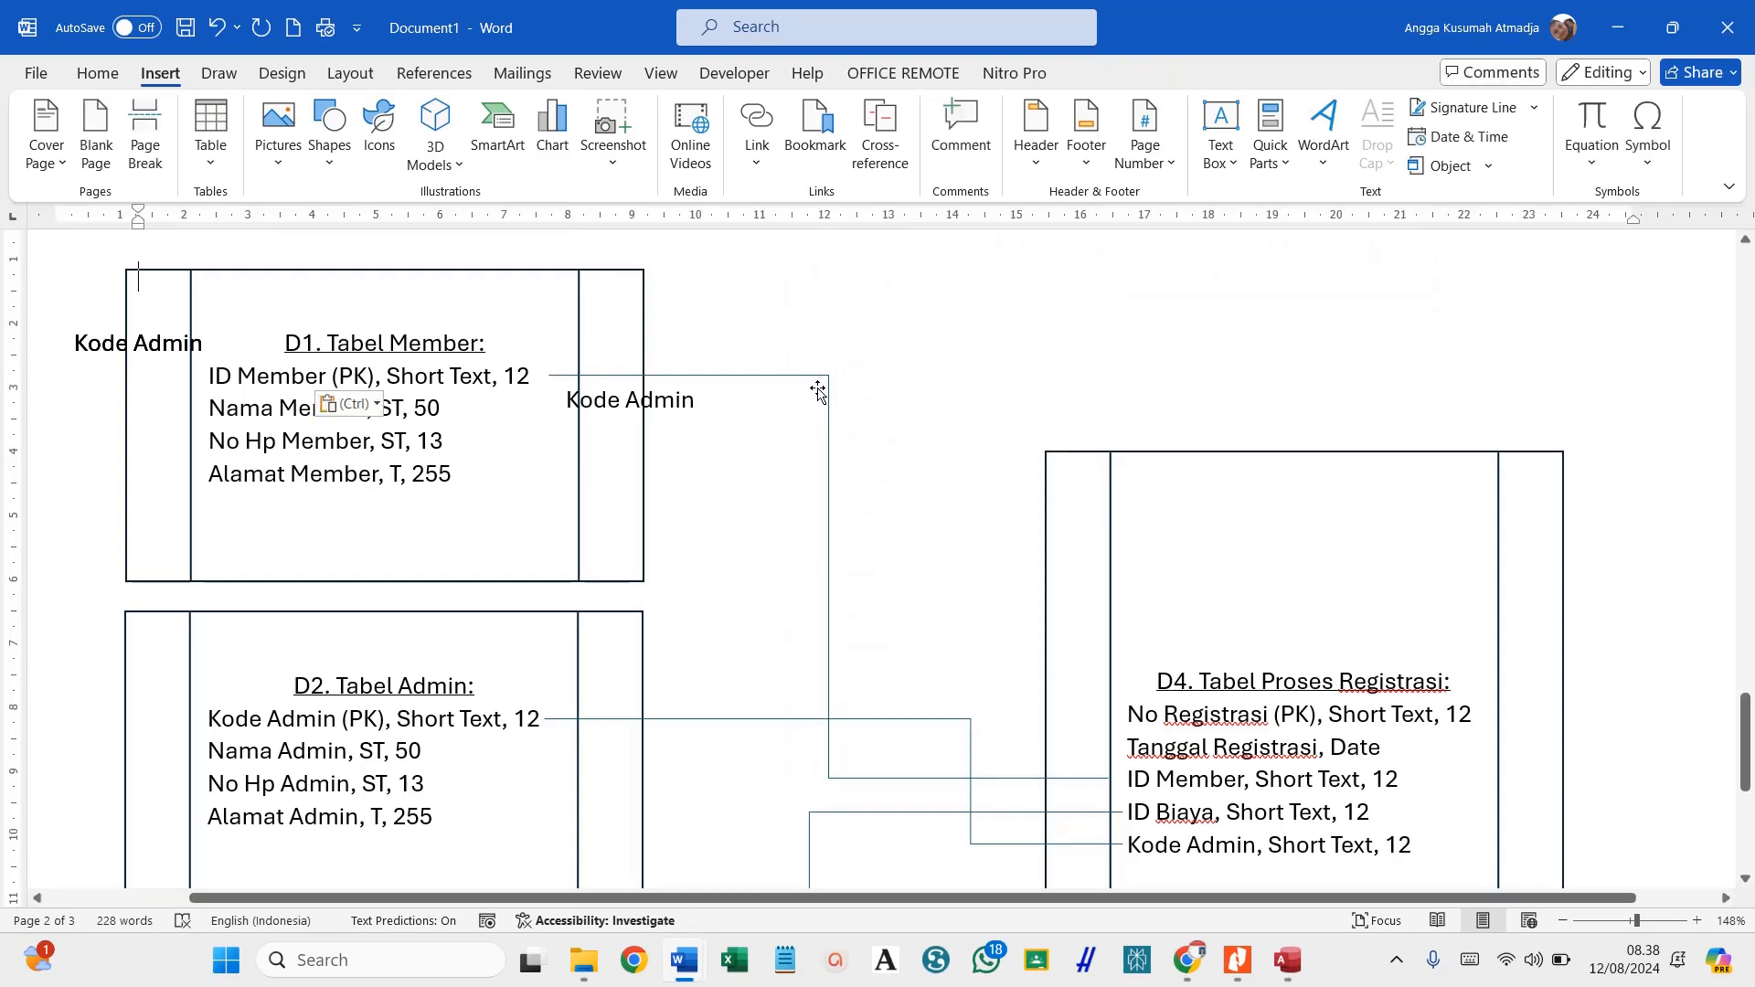
{"action": "right_click", "coordinate": [730, 321]}
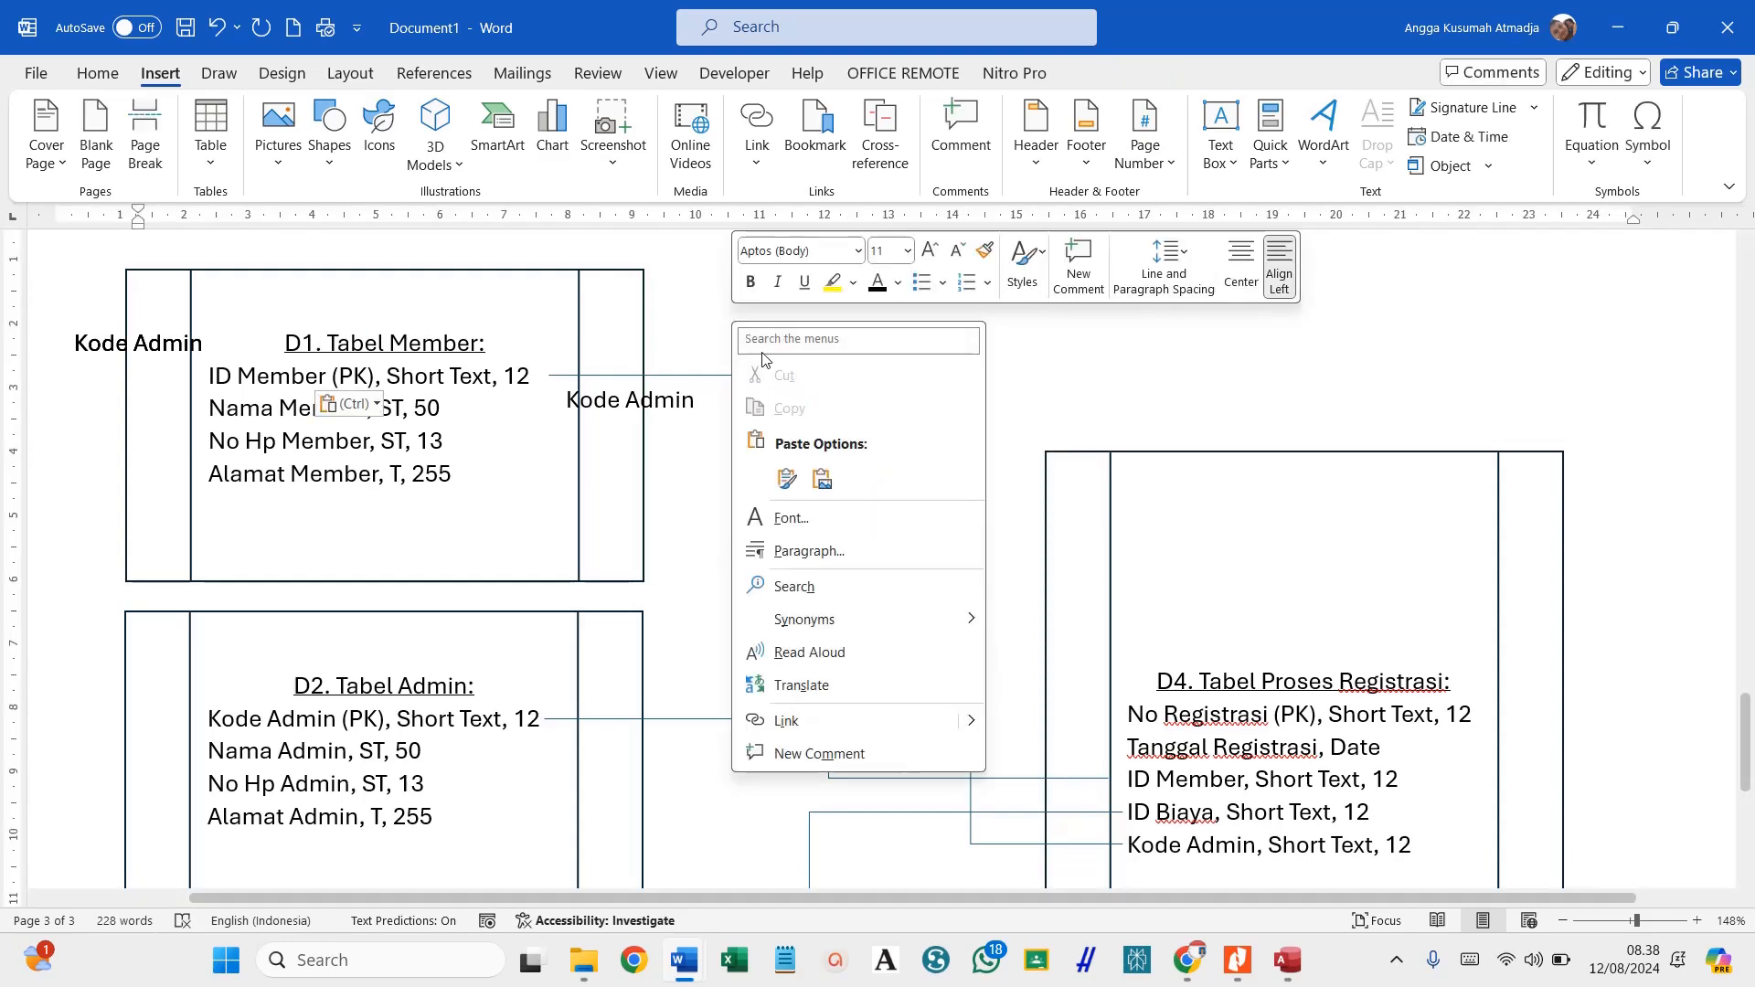
{"action": "left_click", "coordinate": [784, 463]}
Place one copied label at the connector's start beside each of D2 and D3, and three at the connector ends in D4.
{"action": "left_click_drag", "start_coordinate": [133, 384], "coordinate": [633, 756]}
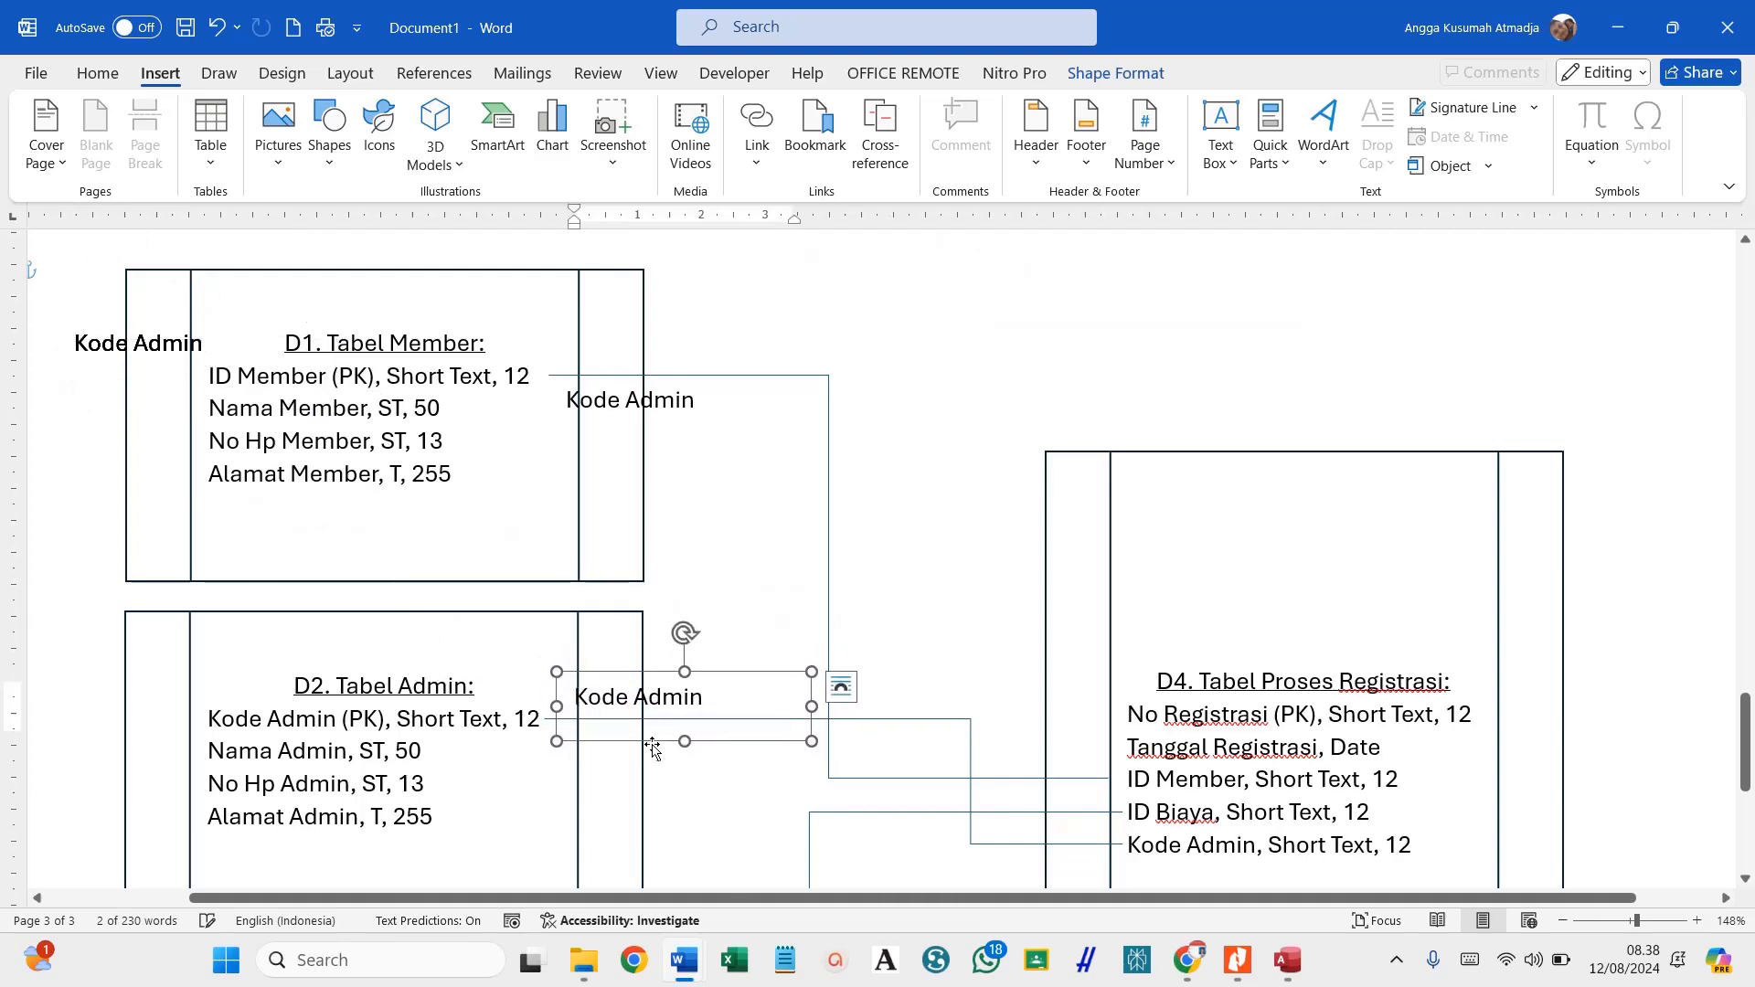
{"action": "left_click_drag", "start_coordinate": [75, 350], "coordinate": [1110, 811]}
{"action": "left_click_drag", "start_coordinate": [81, 350], "coordinate": [1103, 845]}
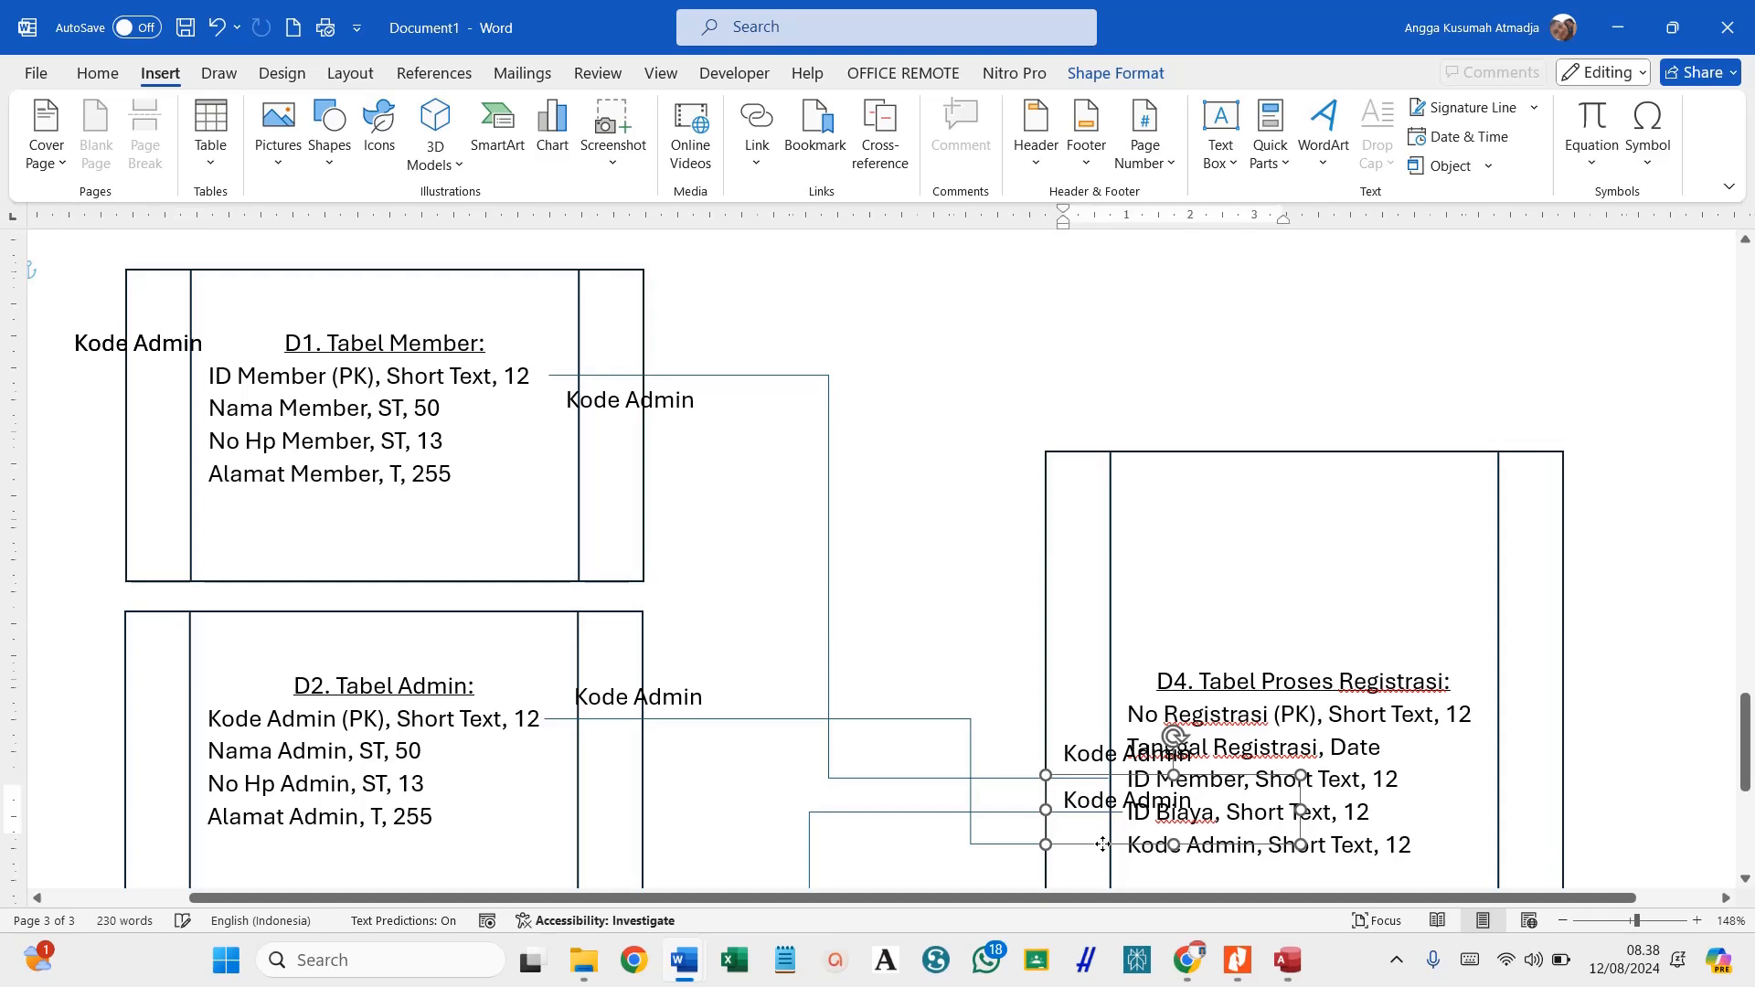
{"action": "left_click", "coordinate": [109, 393]}
{"action": "left_click_drag", "start_coordinate": [110, 393], "coordinate": [1093, 804]}
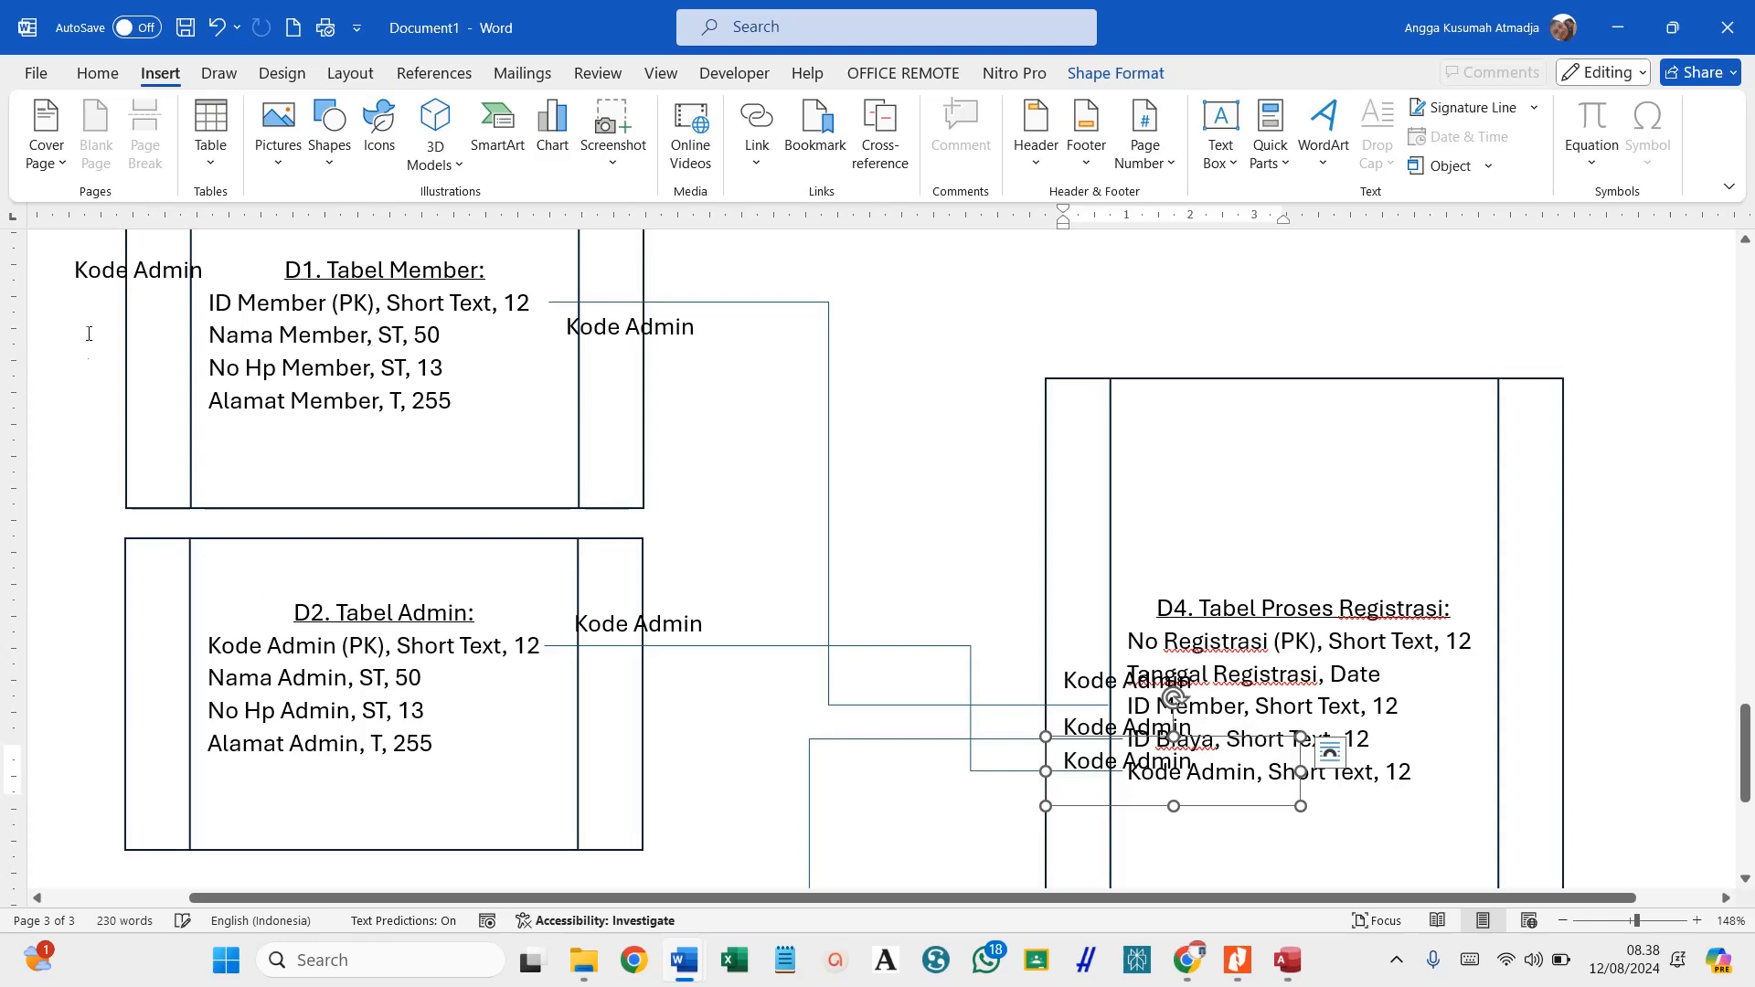
{"action": "left_click", "coordinate": [95, 296]}
{"action": "left_click_drag", "start_coordinate": [99, 317], "coordinate": [633, 764]}
{"action": "scroll", "coordinate": [654, 699], "scroll_direction": "down", "scroll_amount": 4}
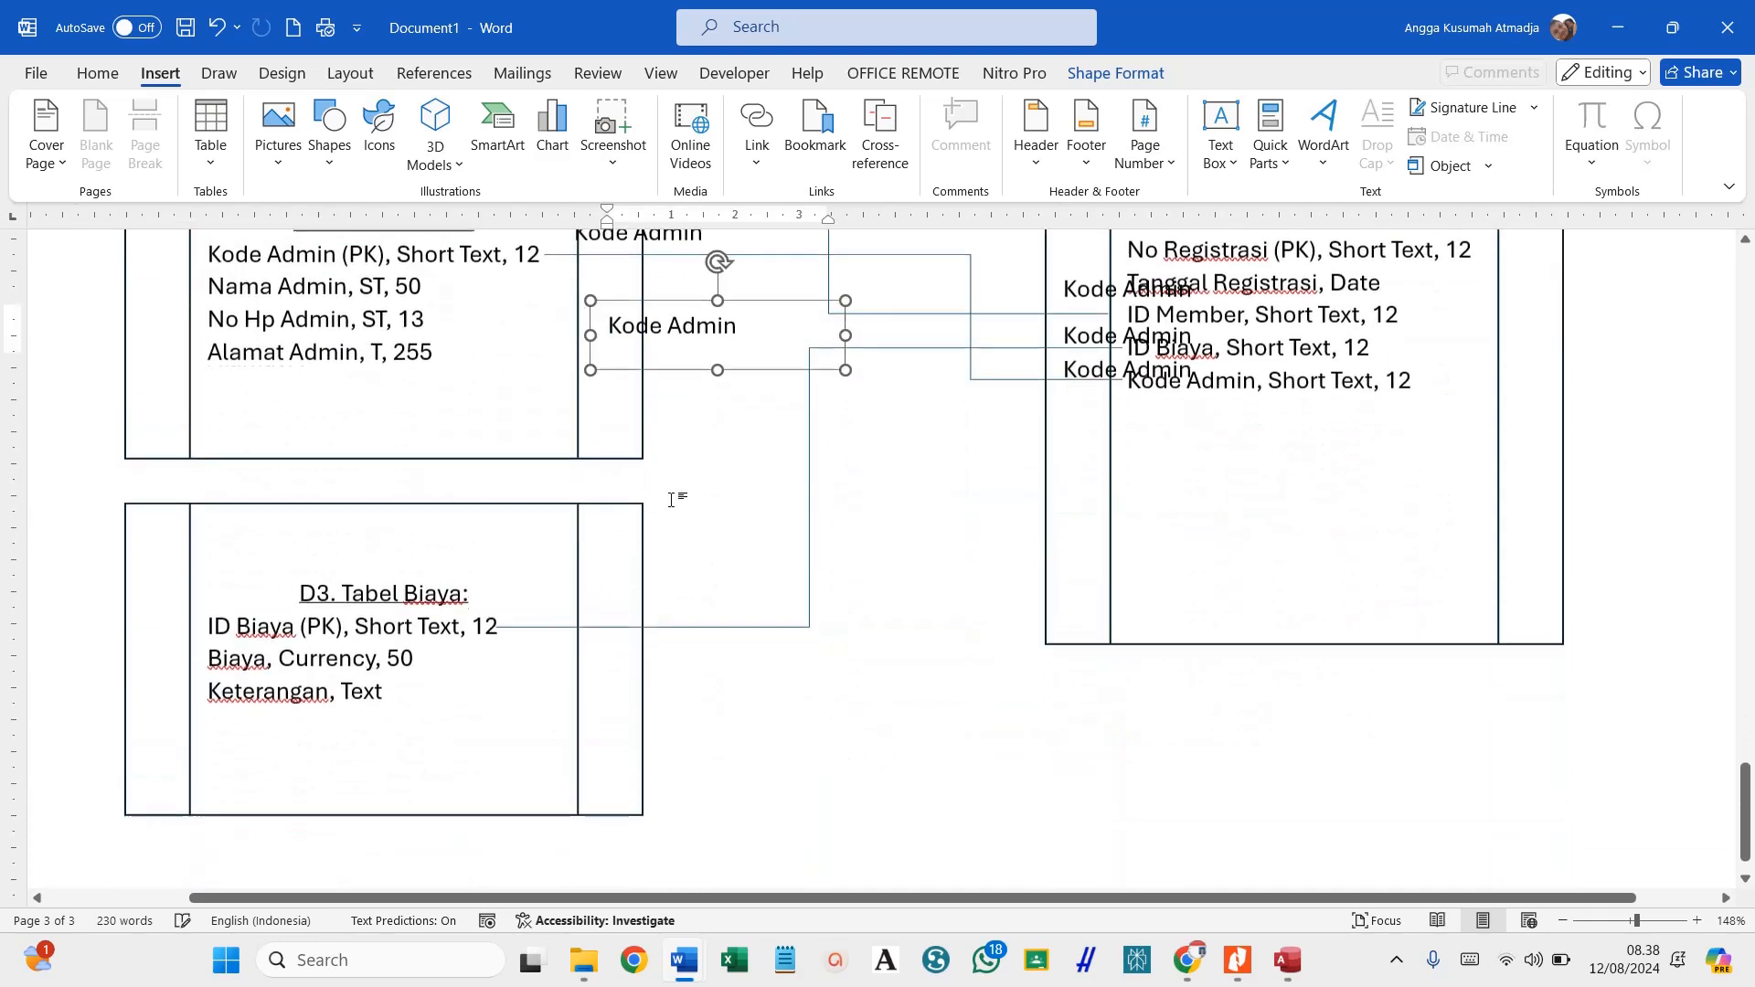
{"action": "left_click_drag", "start_coordinate": [697, 368], "coordinate": [586, 596]}
Replace the text of the connector labels beside D3, D2 and D1 with 1.
{"action": "left_click", "coordinate": [722, 596]}
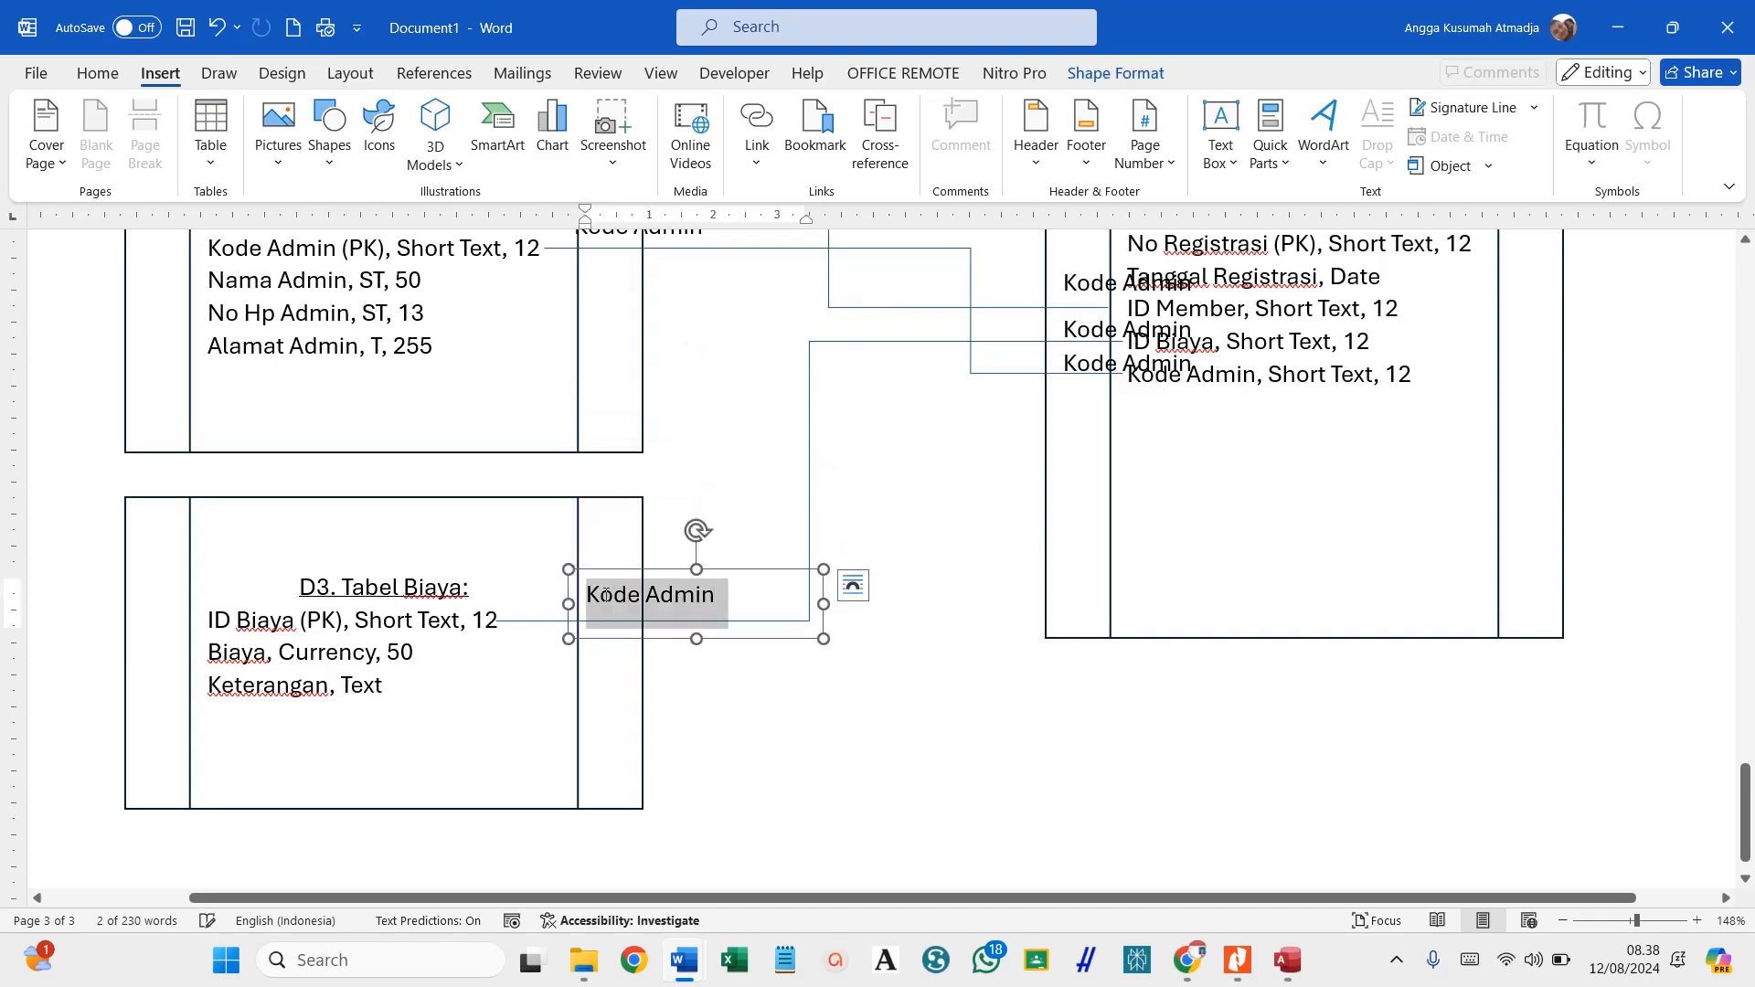
{"action": "type", "text": "1"}
{"action": "scroll", "coordinate": [631, 617], "scroll_direction": "up", "scroll_amount": 3}
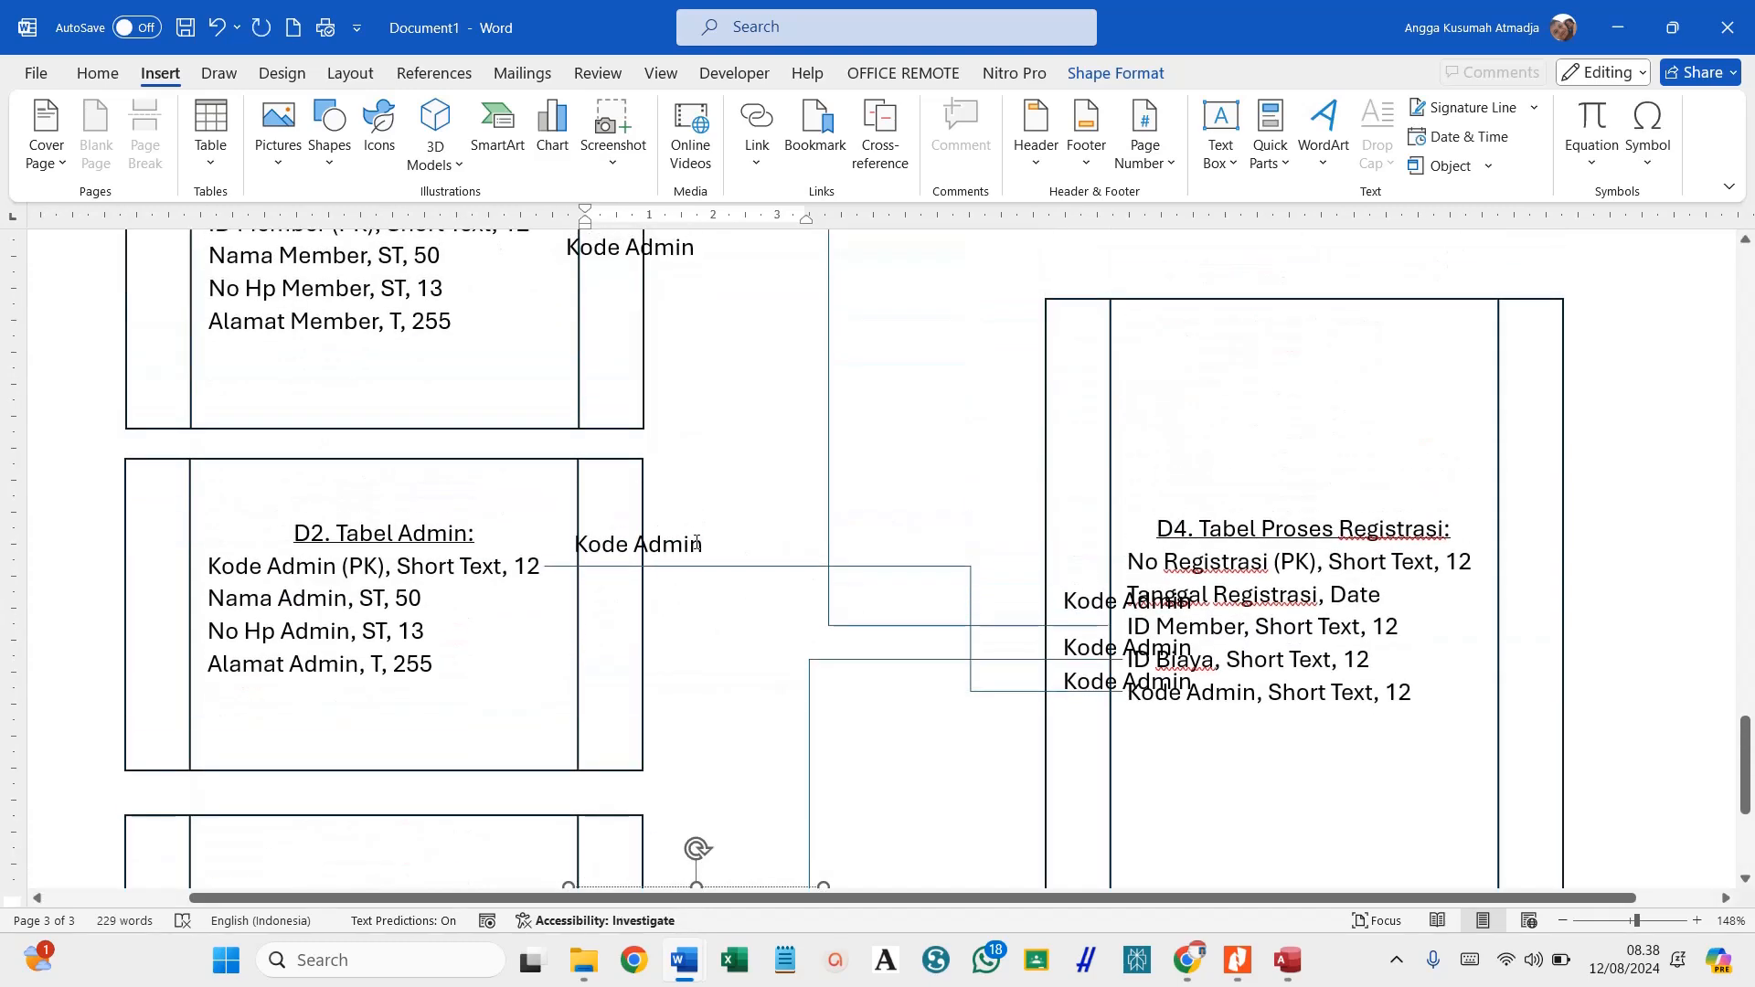
{"action": "left_click", "coordinate": [710, 550]}
{"action": "left_click_drag", "start_coordinate": [710, 550], "coordinate": [691, 611]}
{"action": "type", "text": "1"}
{"action": "scroll", "coordinate": [666, 583], "scroll_direction": "up", "scroll_amount": 3}
{"action": "left_click", "coordinate": [682, 586]}
{"action": "type", "text": "1"}
Replace the text of the connector label above ID Member in D4 with the infinity symbol ∞.
{"action": "scroll", "coordinate": [871, 623], "scroll_direction": "down", "scroll_amount": 3}
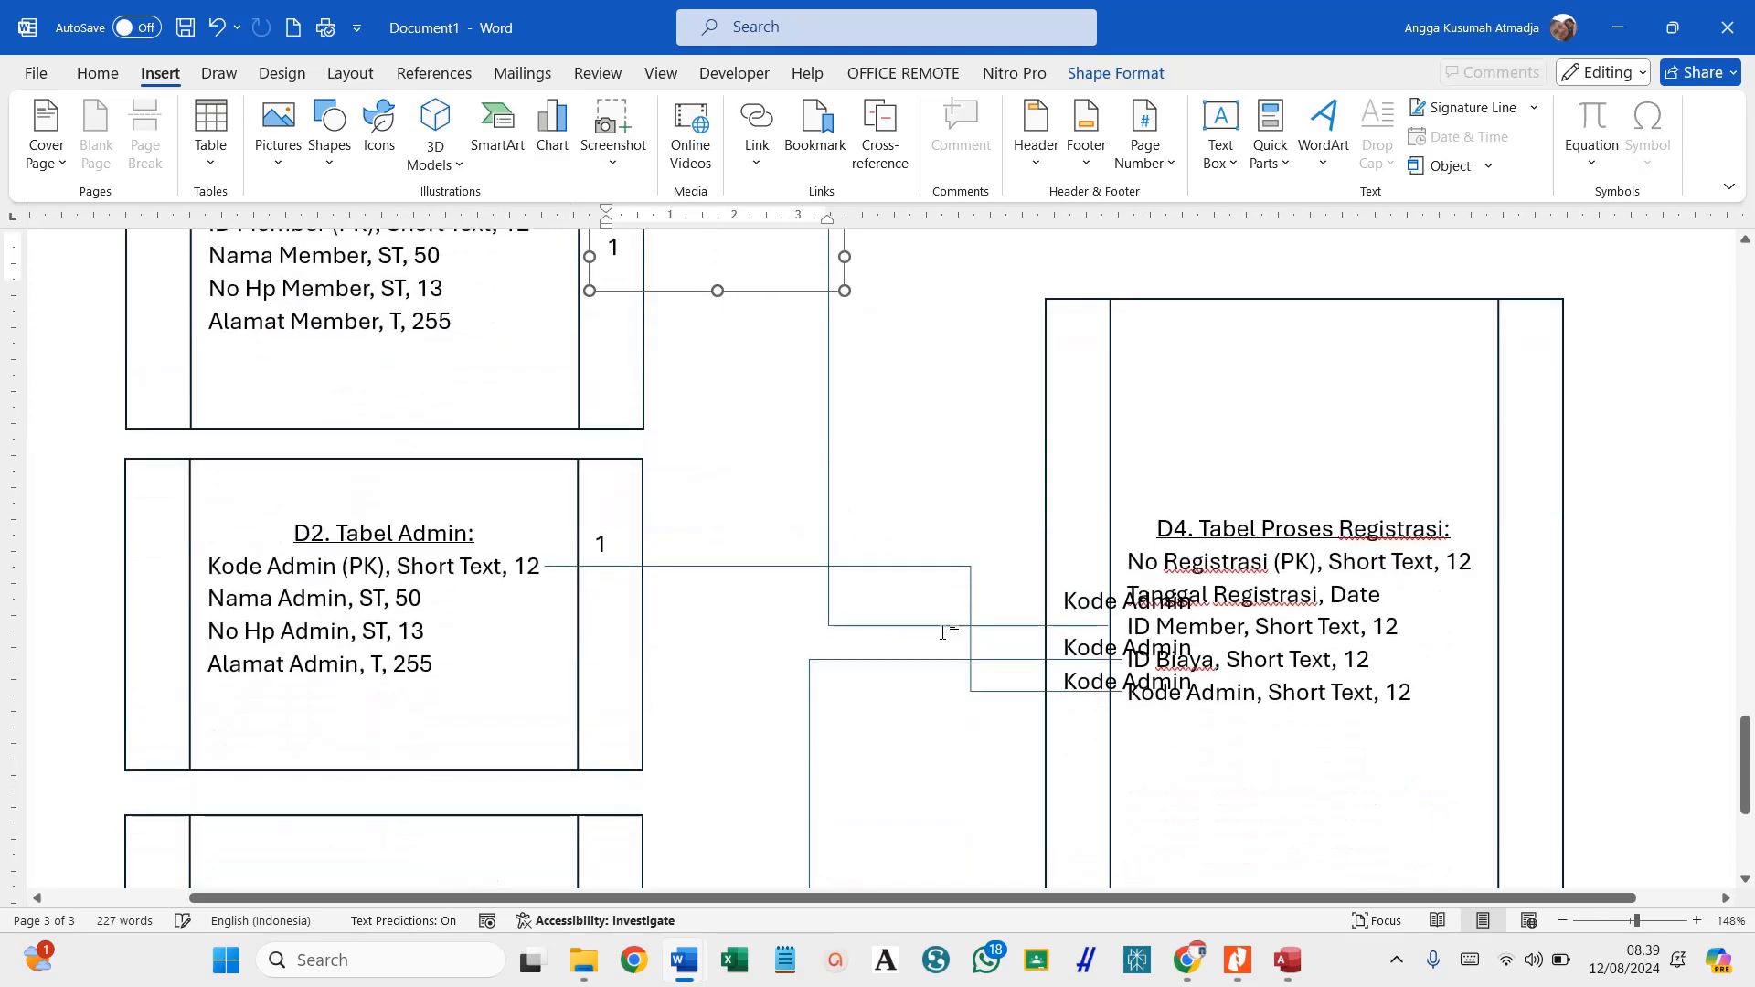
{"action": "left_click", "coordinate": [1065, 600]}
{"action": "left_click_drag", "start_coordinate": [1064, 600], "coordinate": [1214, 601]}
{"action": "left_click", "coordinate": [1328, 593]}
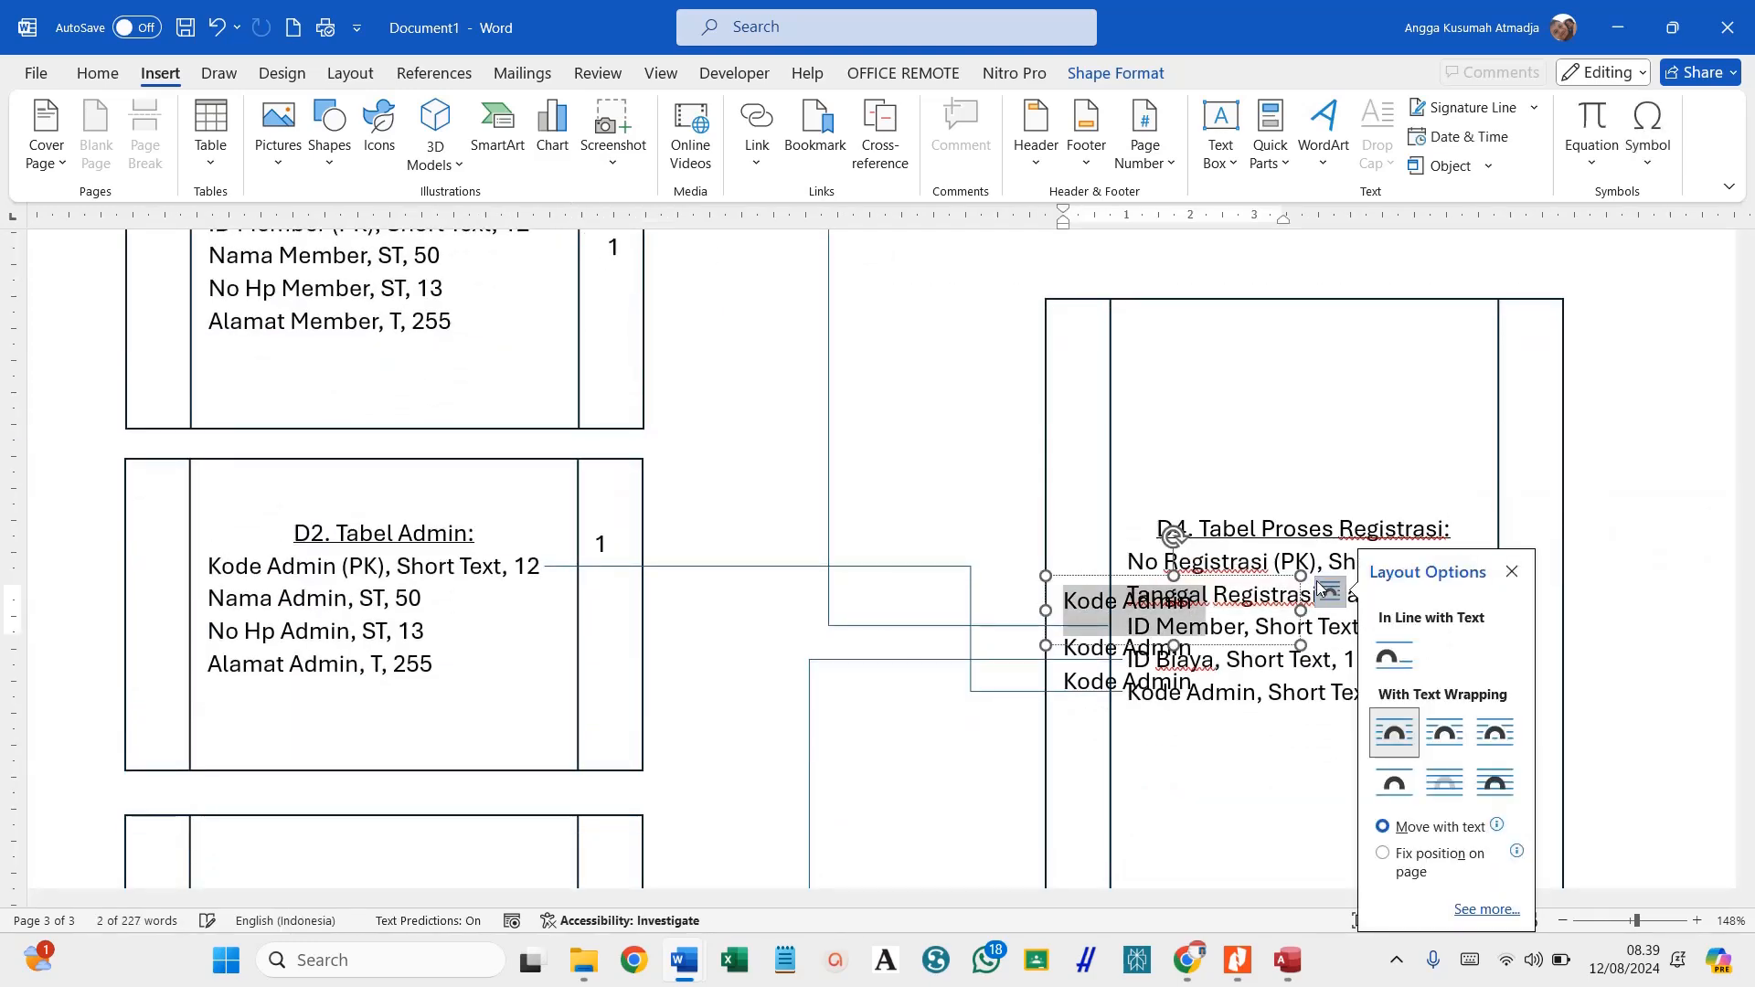
{"action": "left_click", "coordinate": [1140, 607]}
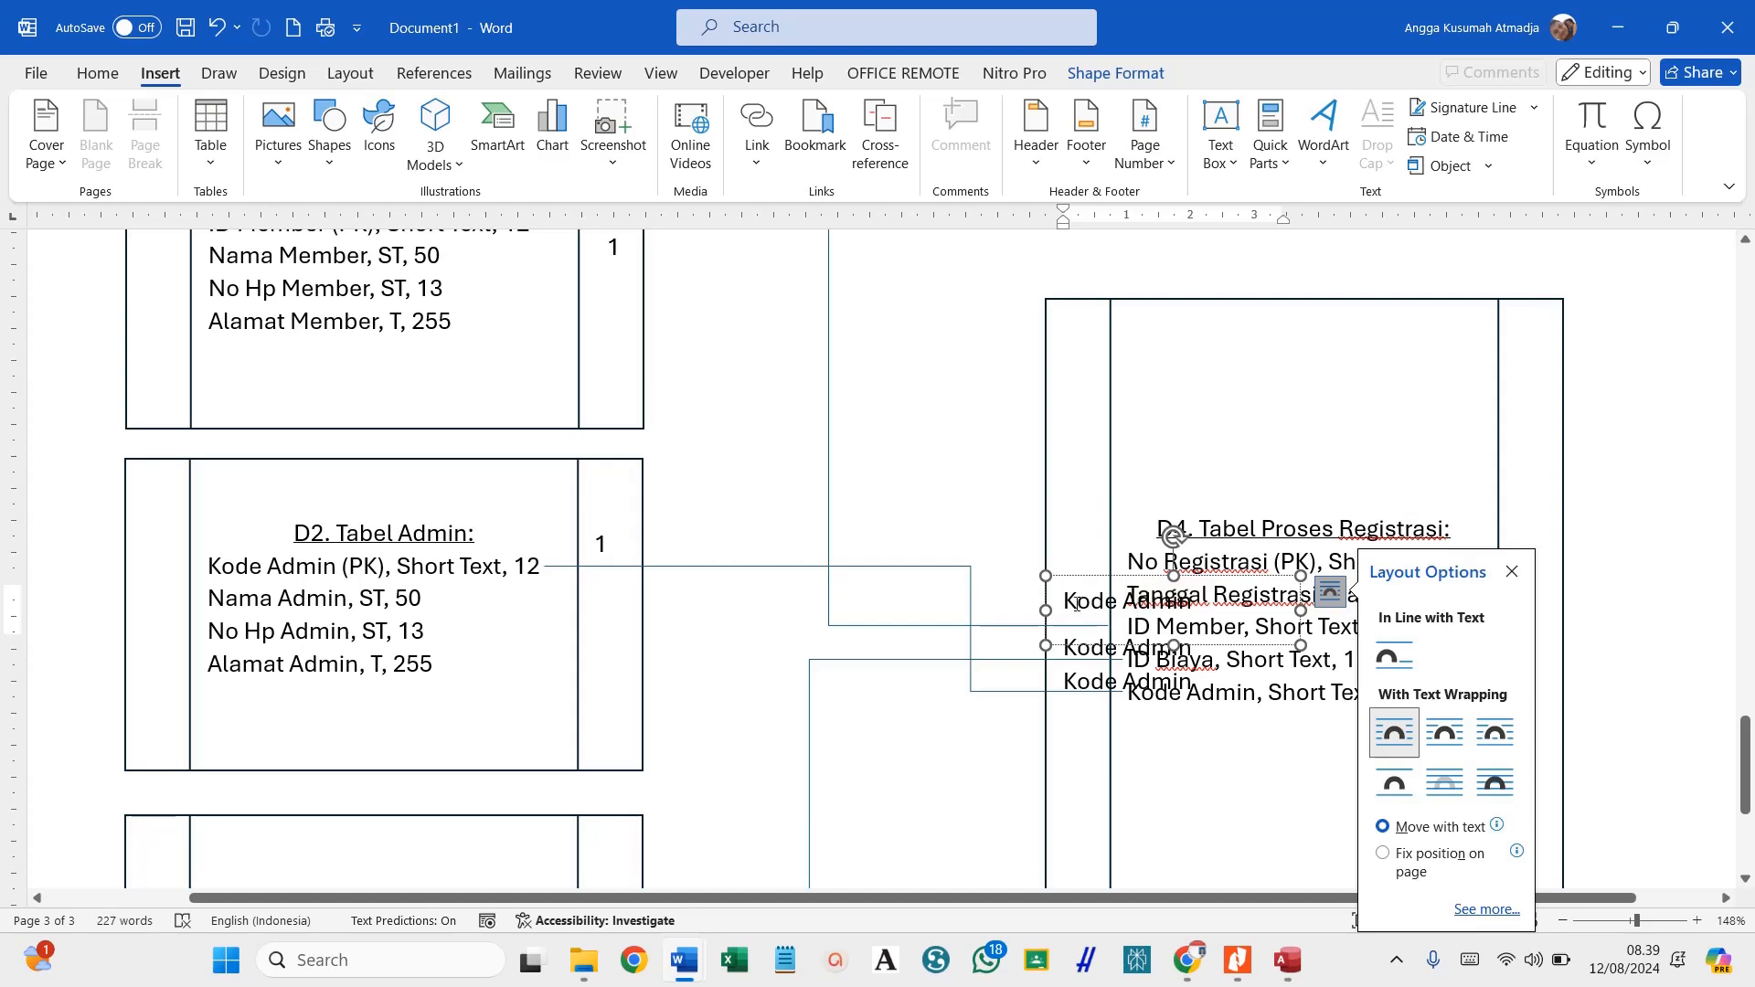
{"action": "left_click_drag", "start_coordinate": [1206, 594], "coordinate": [1228, 597]}
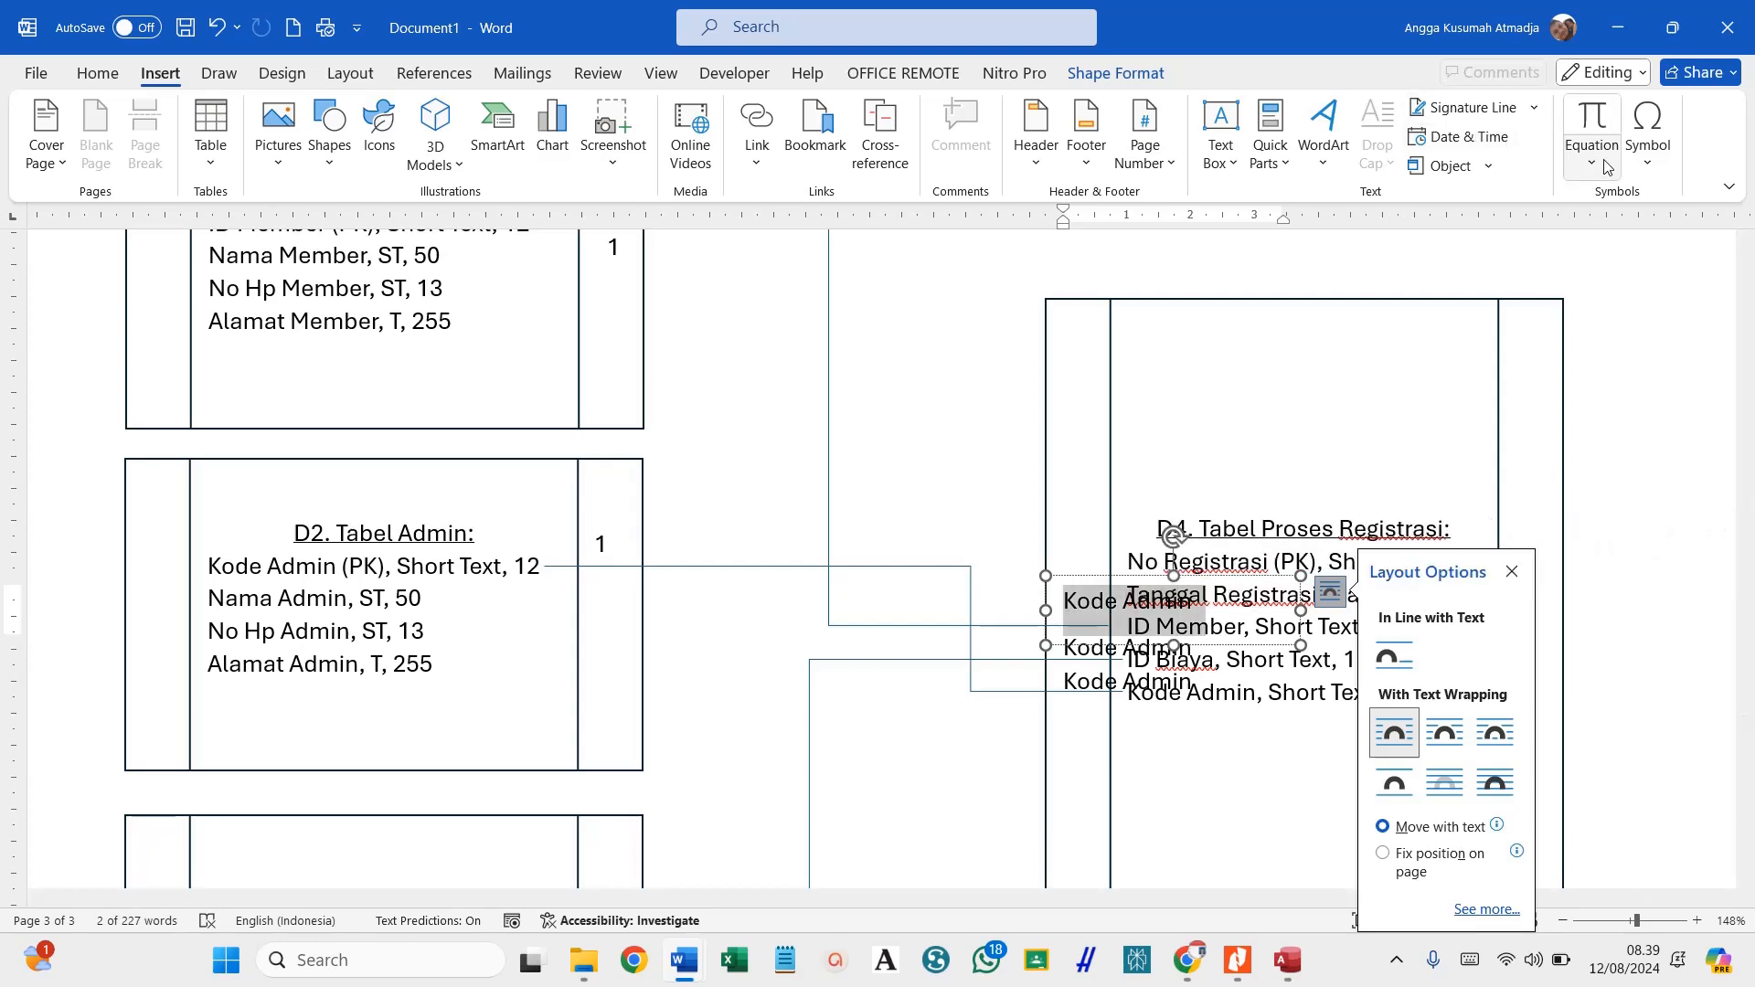
{"action": "left_click", "coordinate": [1648, 160]}
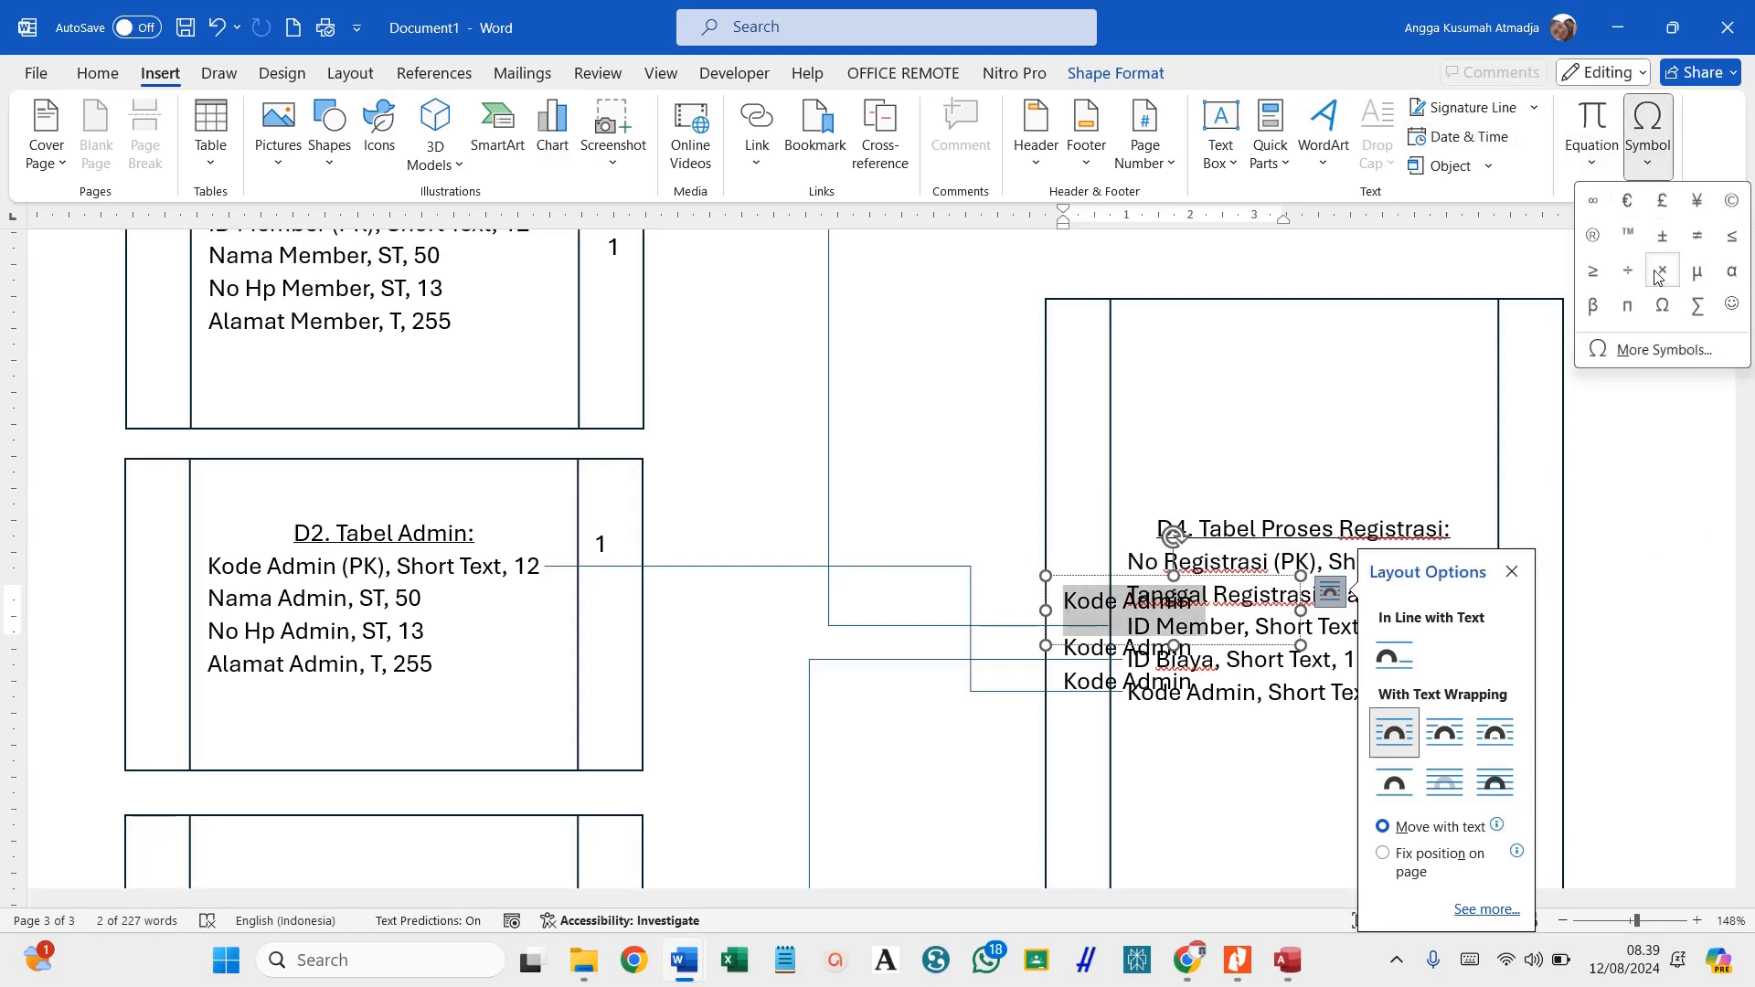
{"action": "left_click", "coordinate": [1640, 349]}
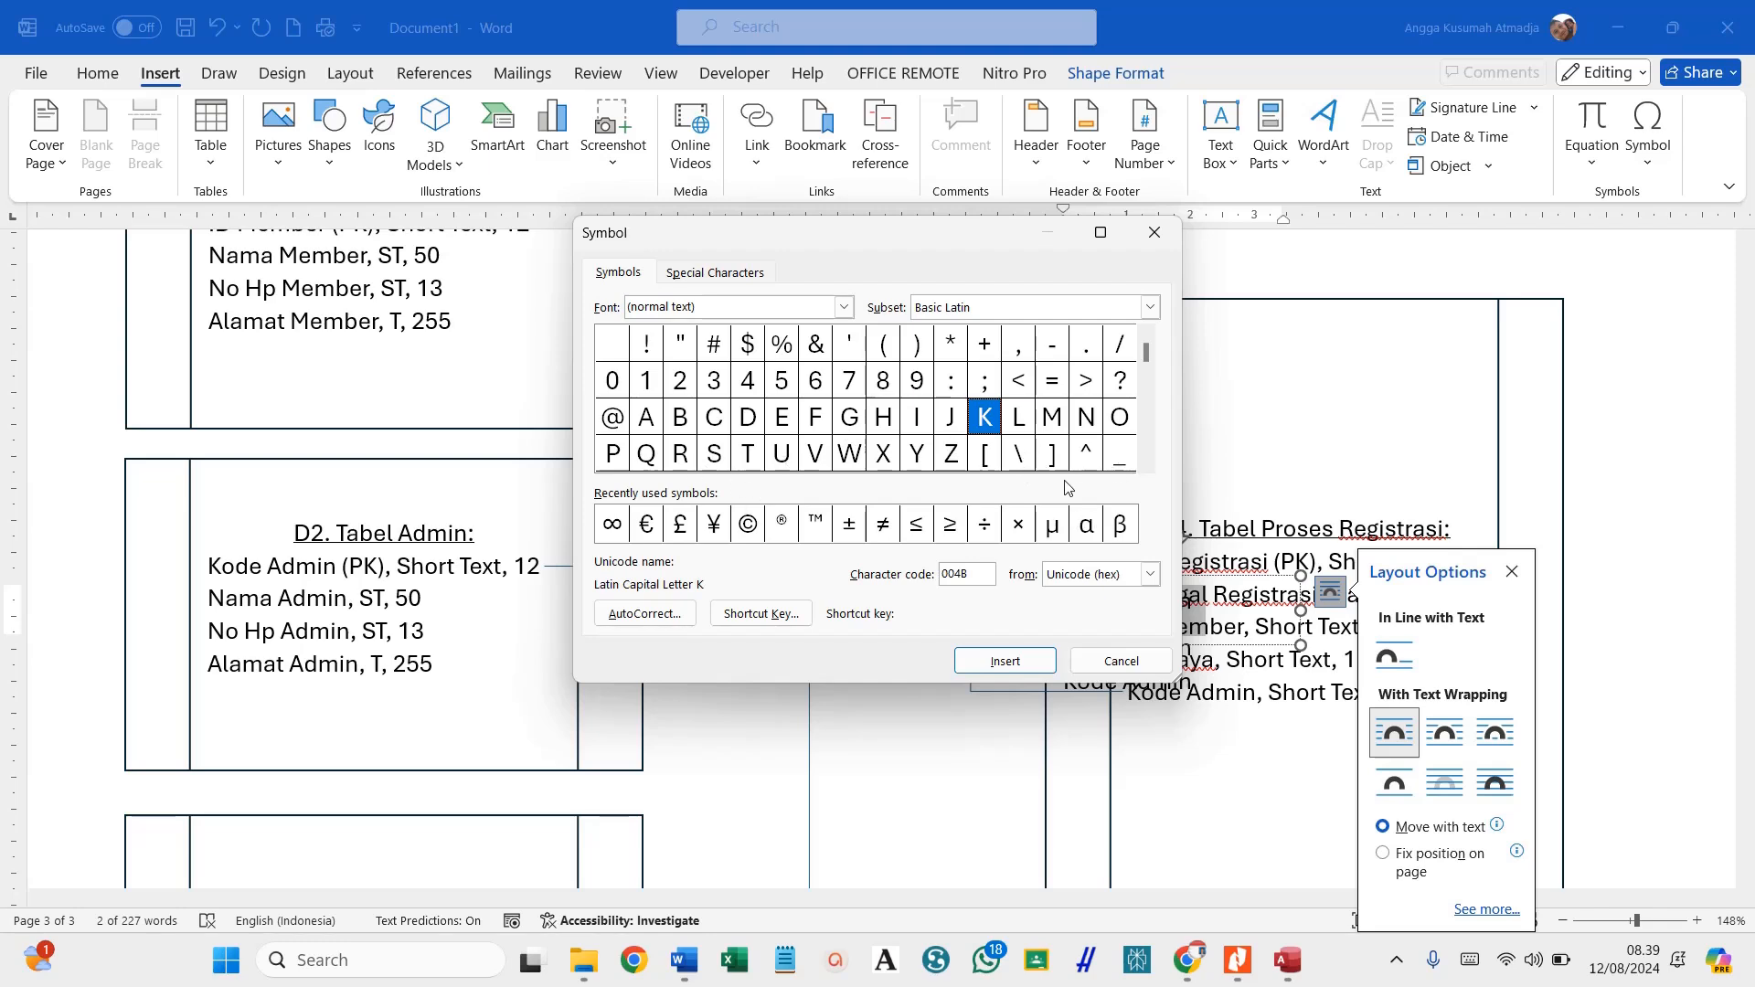
{"action": "left_click", "coordinate": [611, 525]}
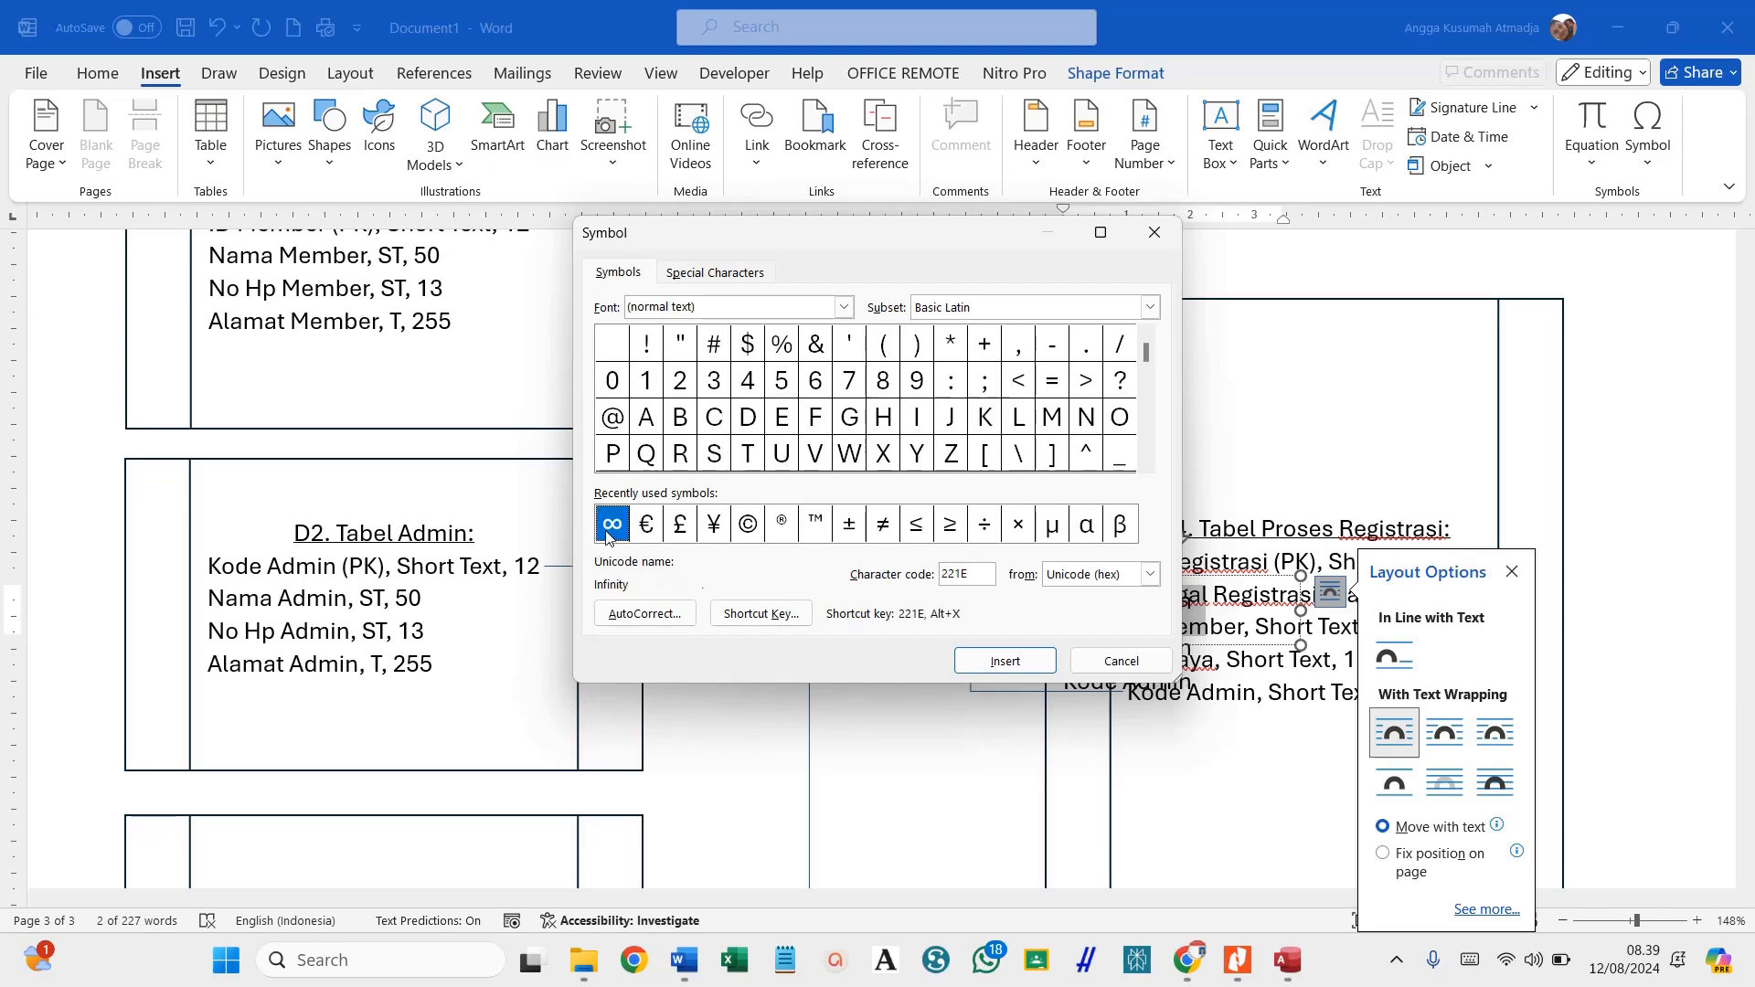
{"action": "left_click", "coordinate": [1002, 661]}
{"action": "left_click", "coordinate": [1083, 662]}
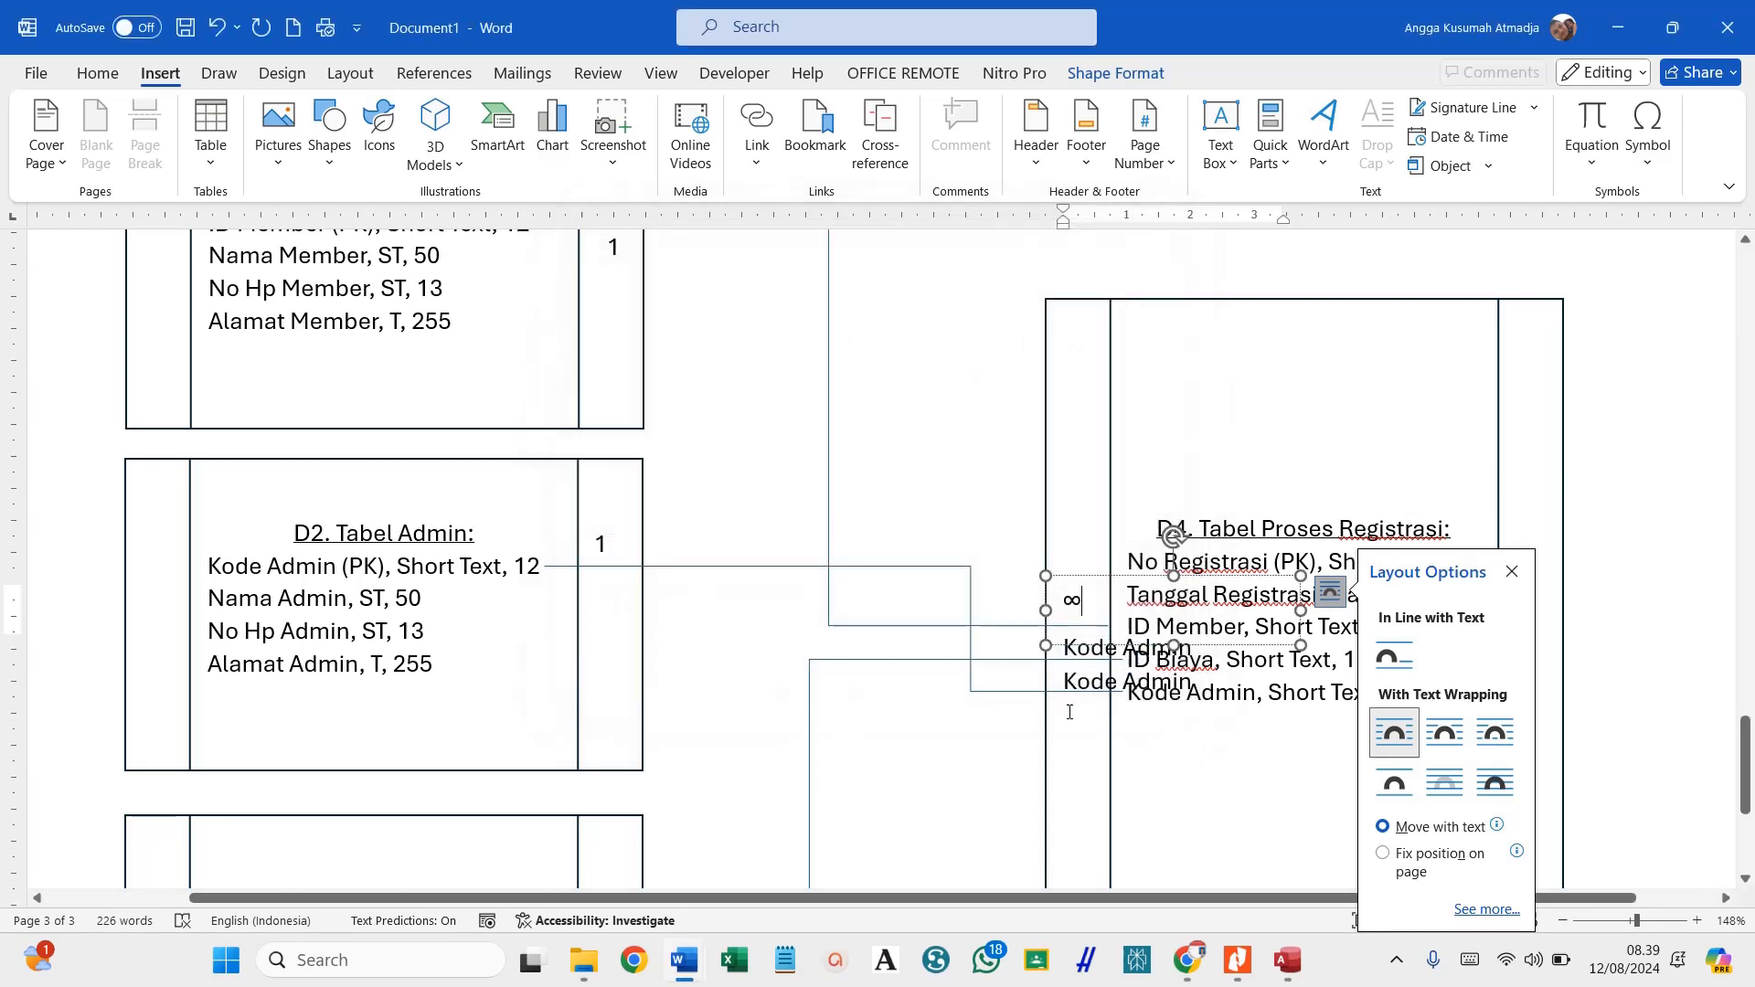
Copy the ∞ symbol from the ID Member label and paste it over the text of the ID Biaya connector label in D4.
{"action": "double_click", "coordinate": [1083, 606]}
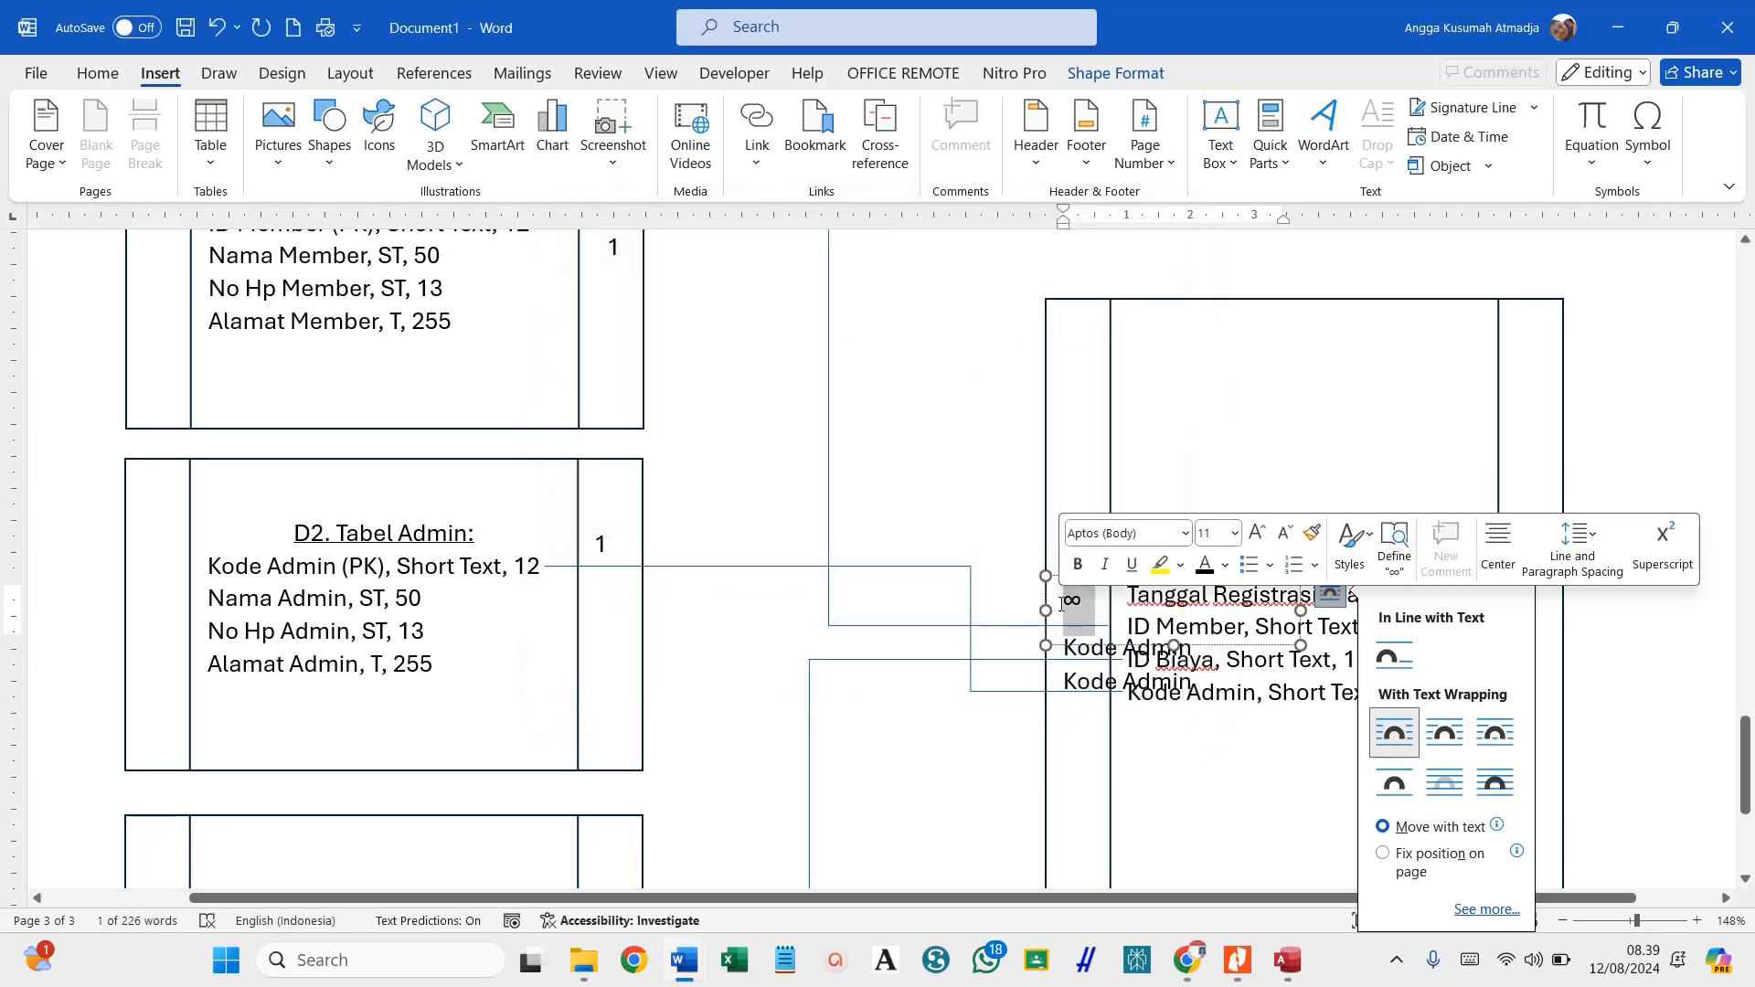
{"action": "left_click", "coordinate": [1075, 654]}
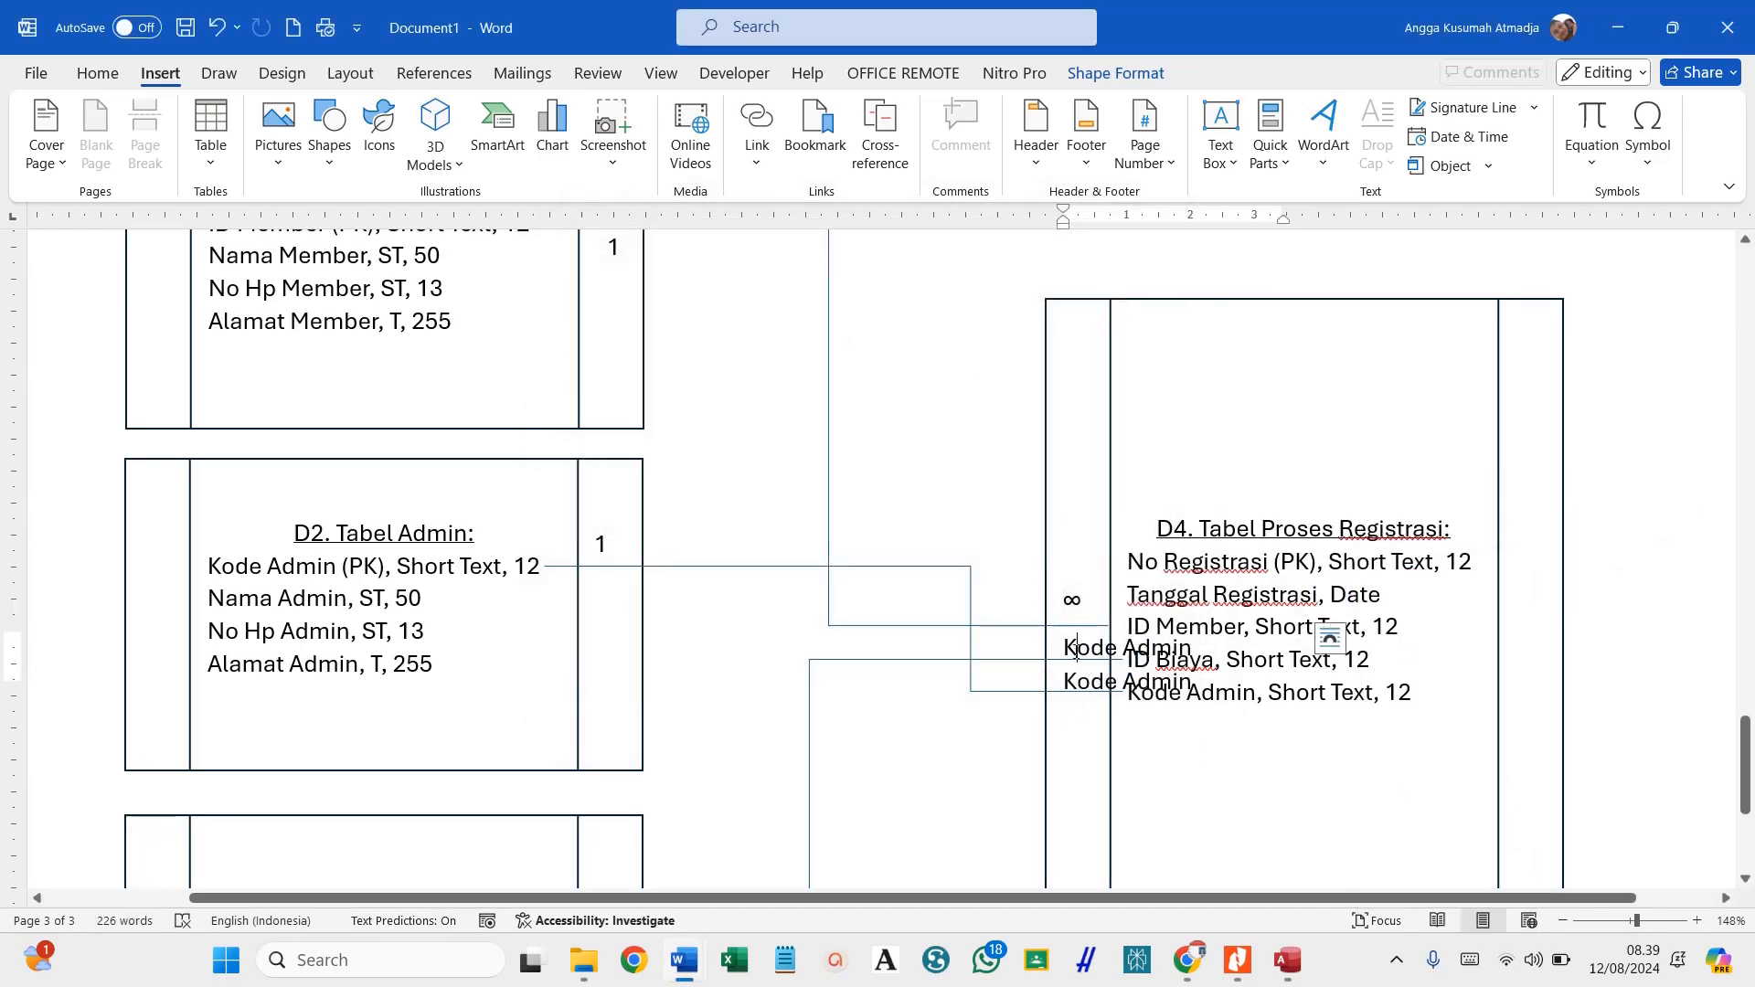
{"action": "double_click", "coordinate": [1076, 654]}
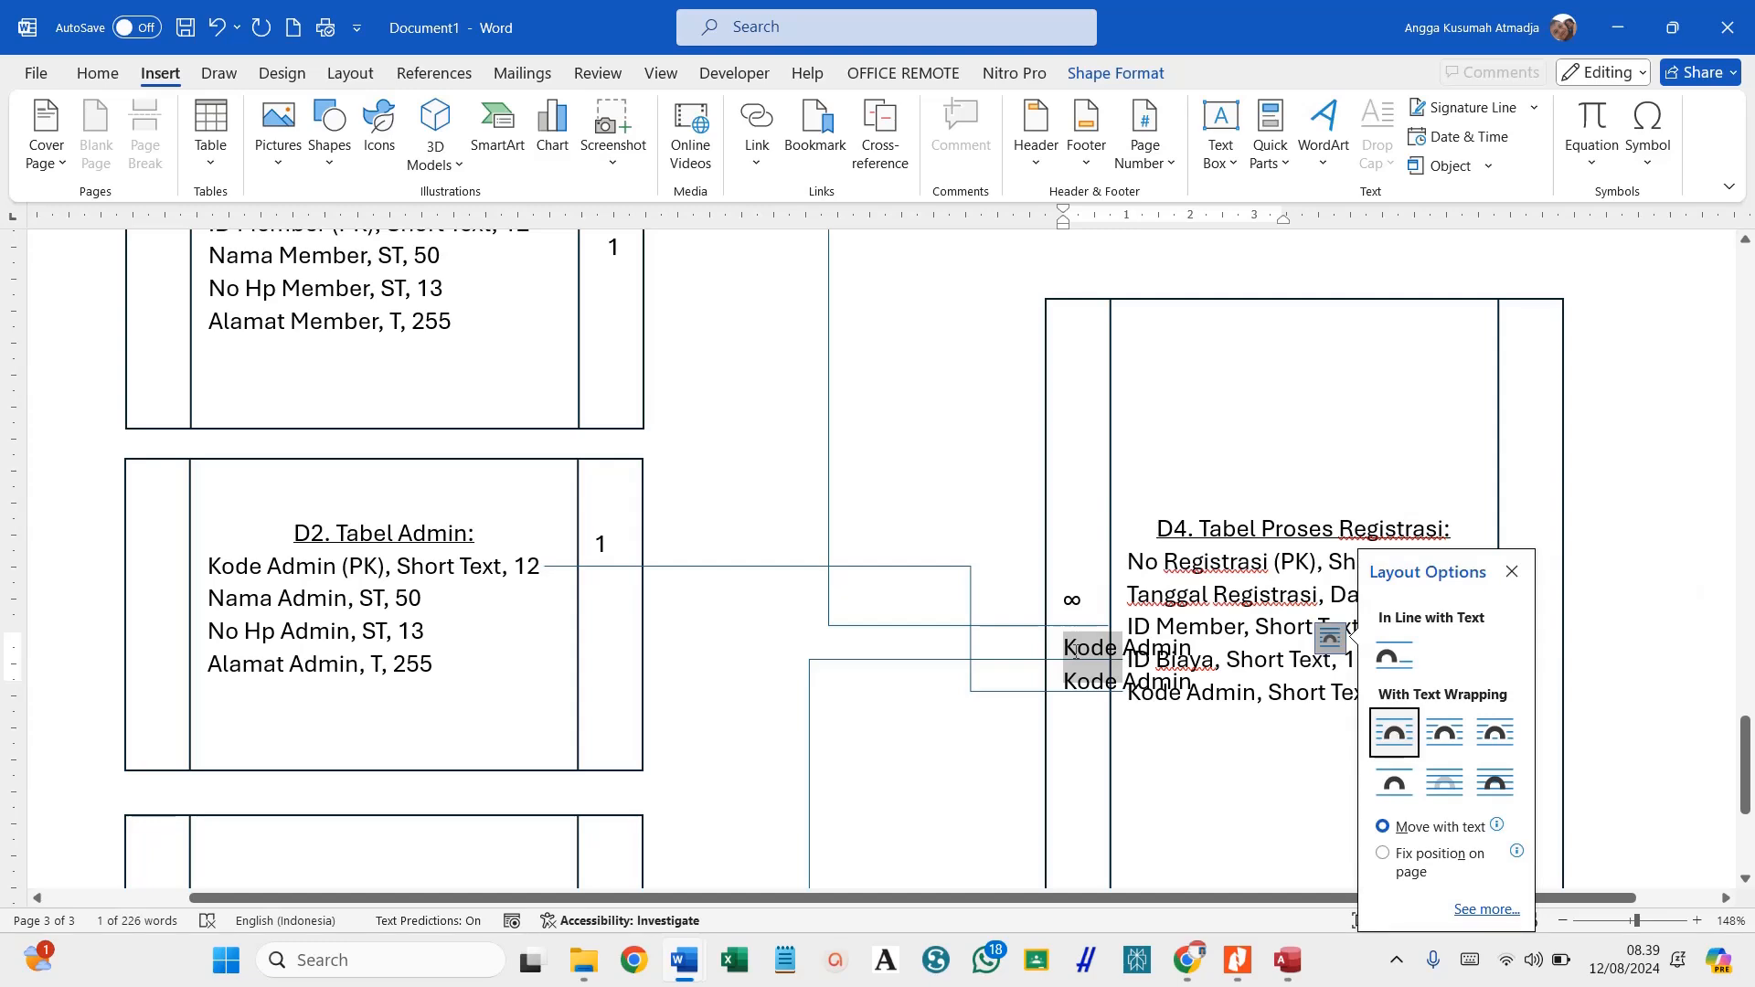
{"action": "left_click", "coordinate": [1079, 602]}
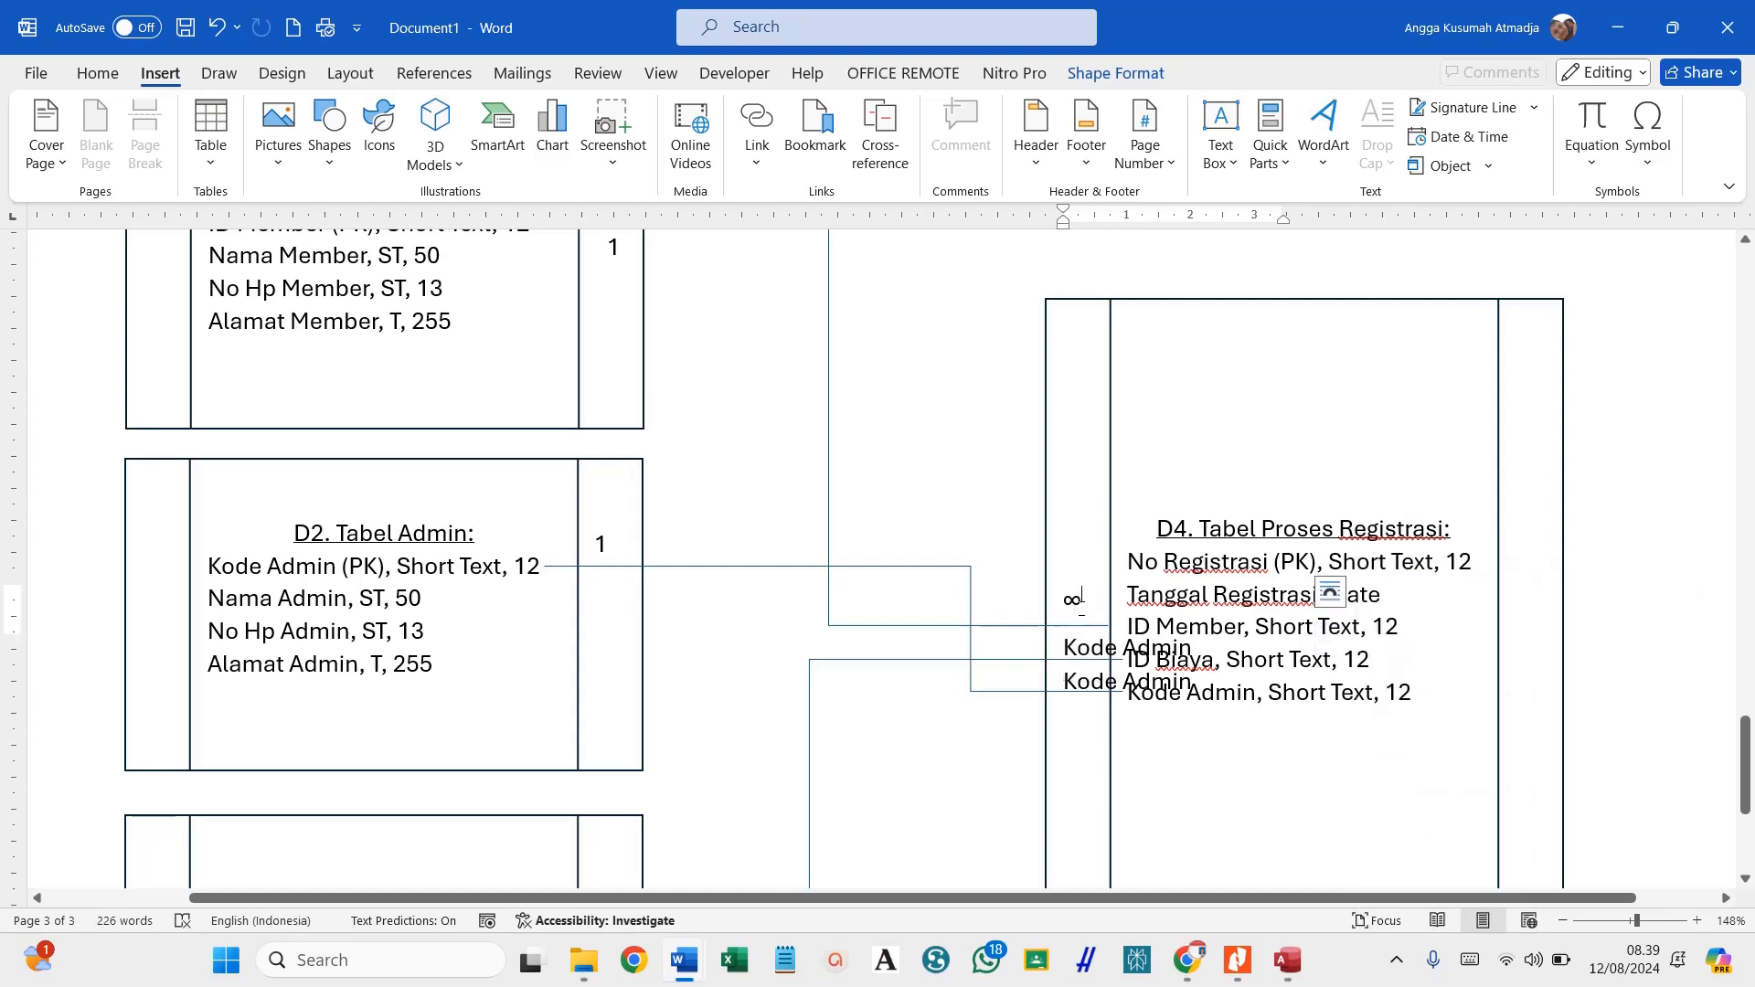
{"action": "double_click", "coordinate": [1075, 600]}
{"action": "double_click", "coordinate": [1069, 600]}
{"action": "key", "text": "ctrl+c"}
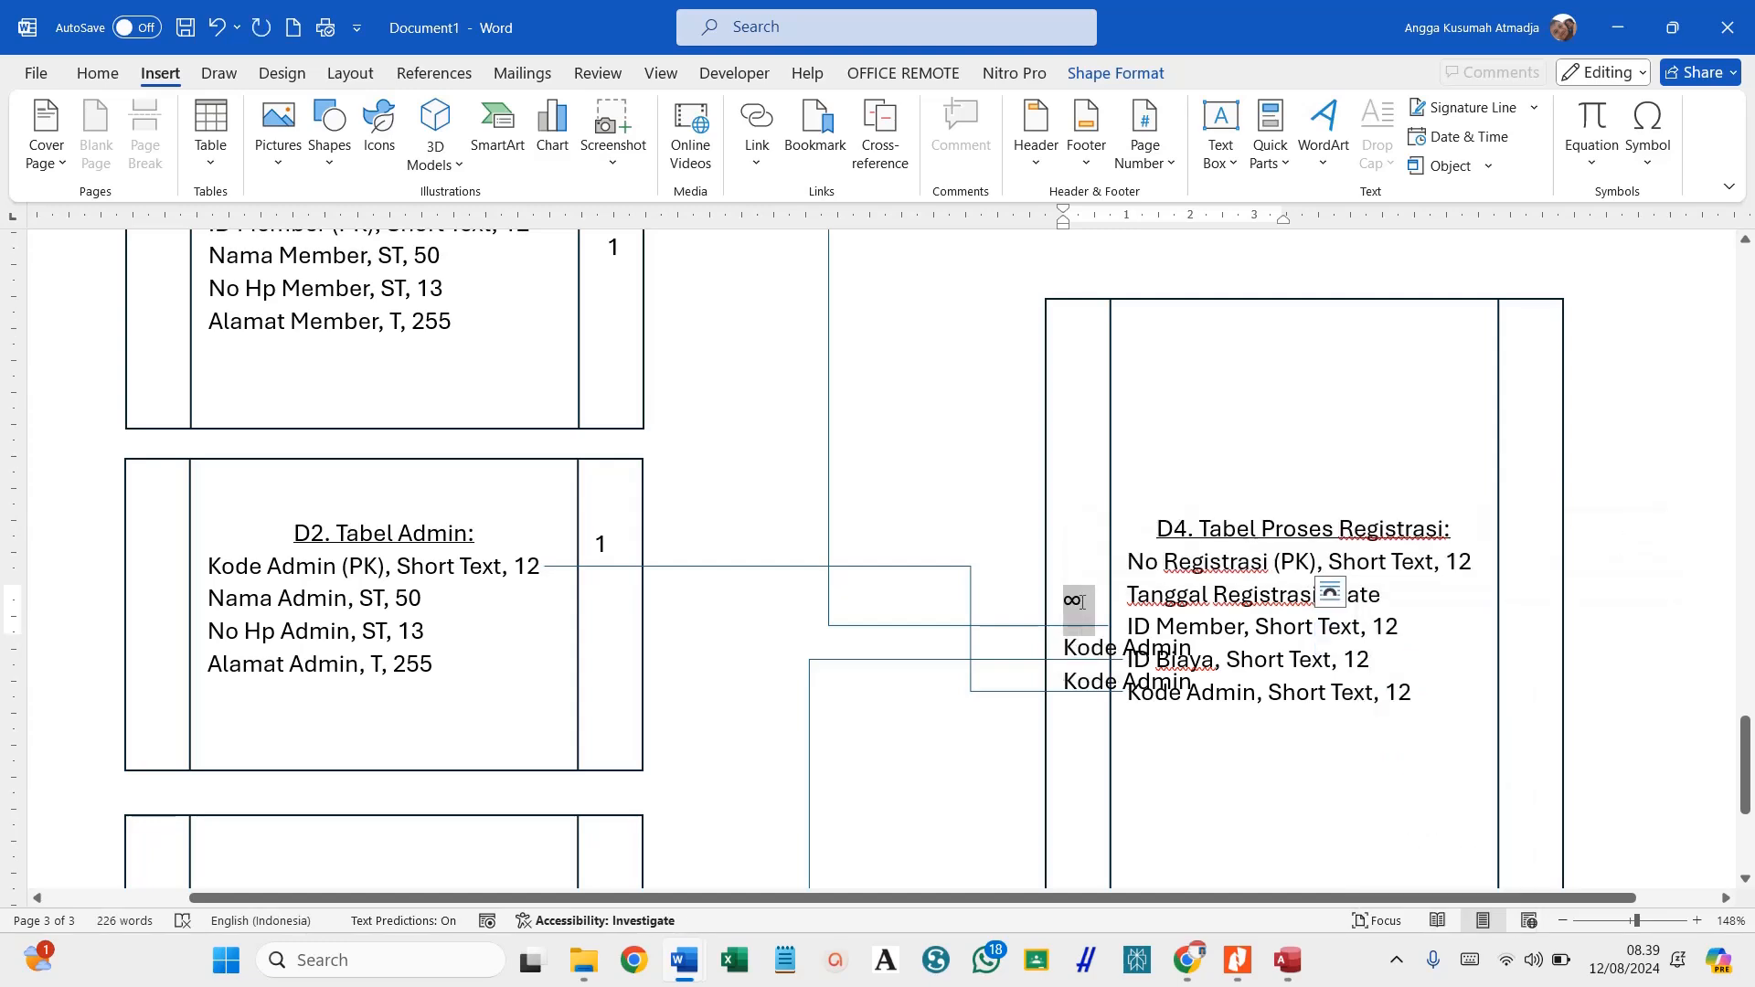
{"action": "left_click", "coordinate": [1079, 649]}
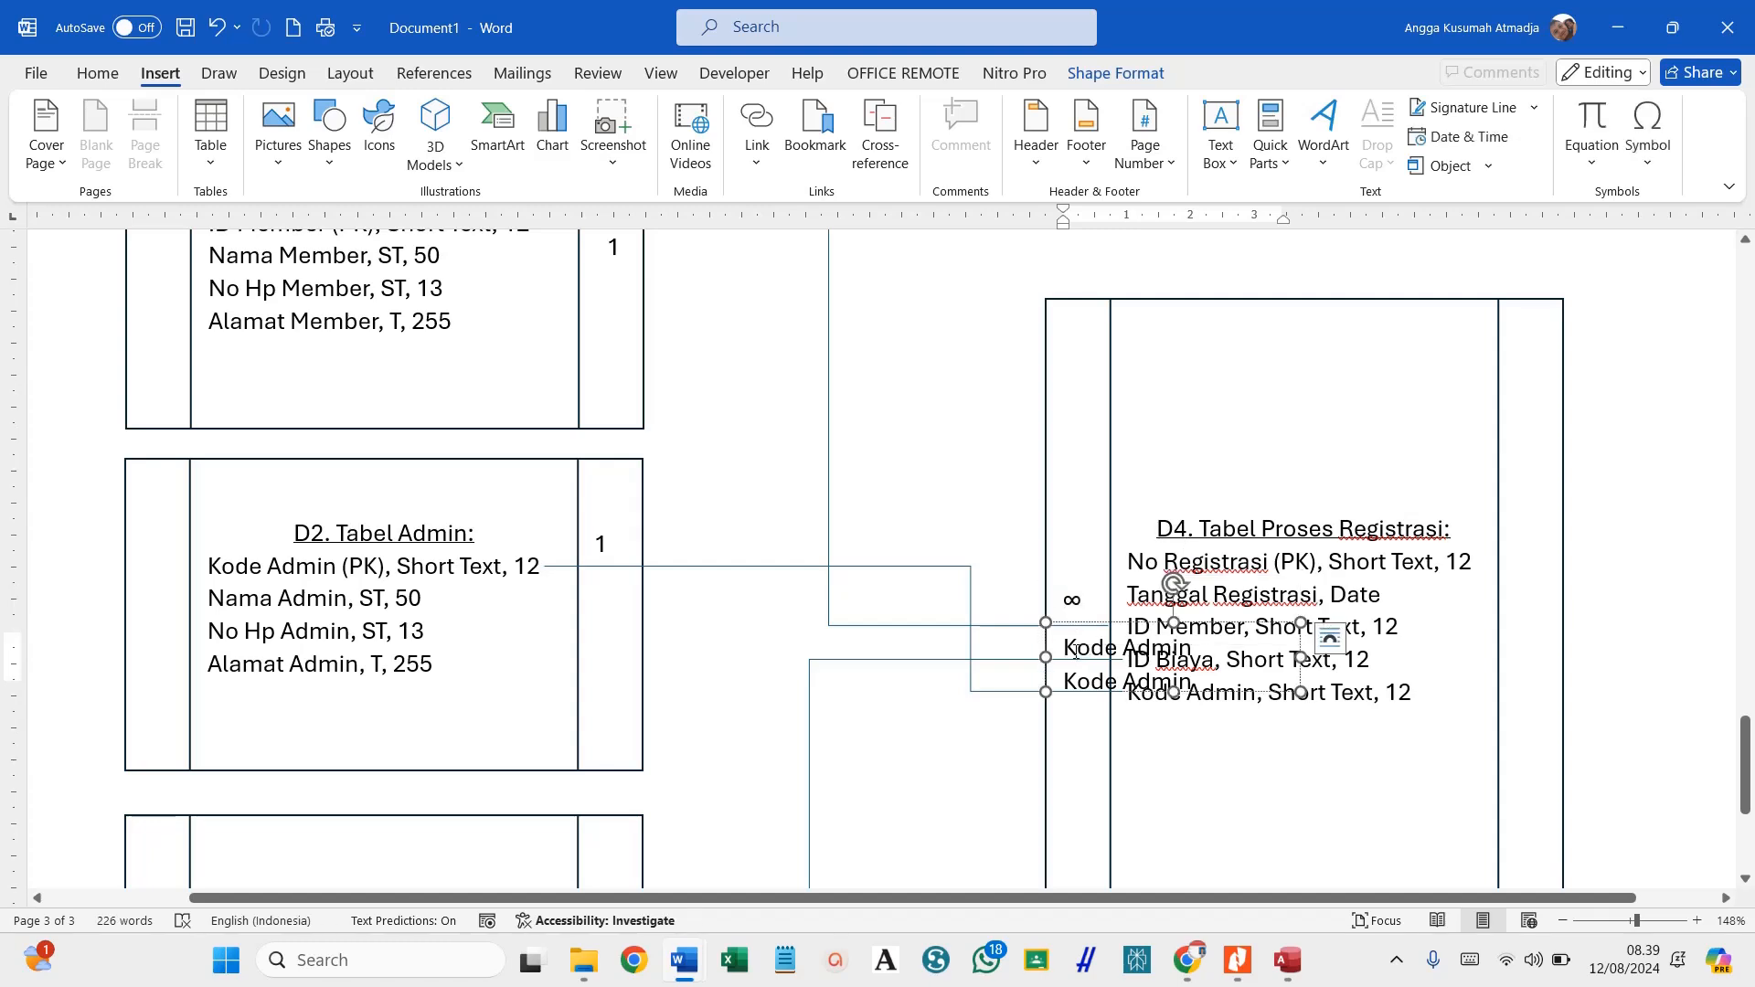
{"action": "key", "text": "ctrl+a"}
{"action": "key", "text": "ctrl+v"}
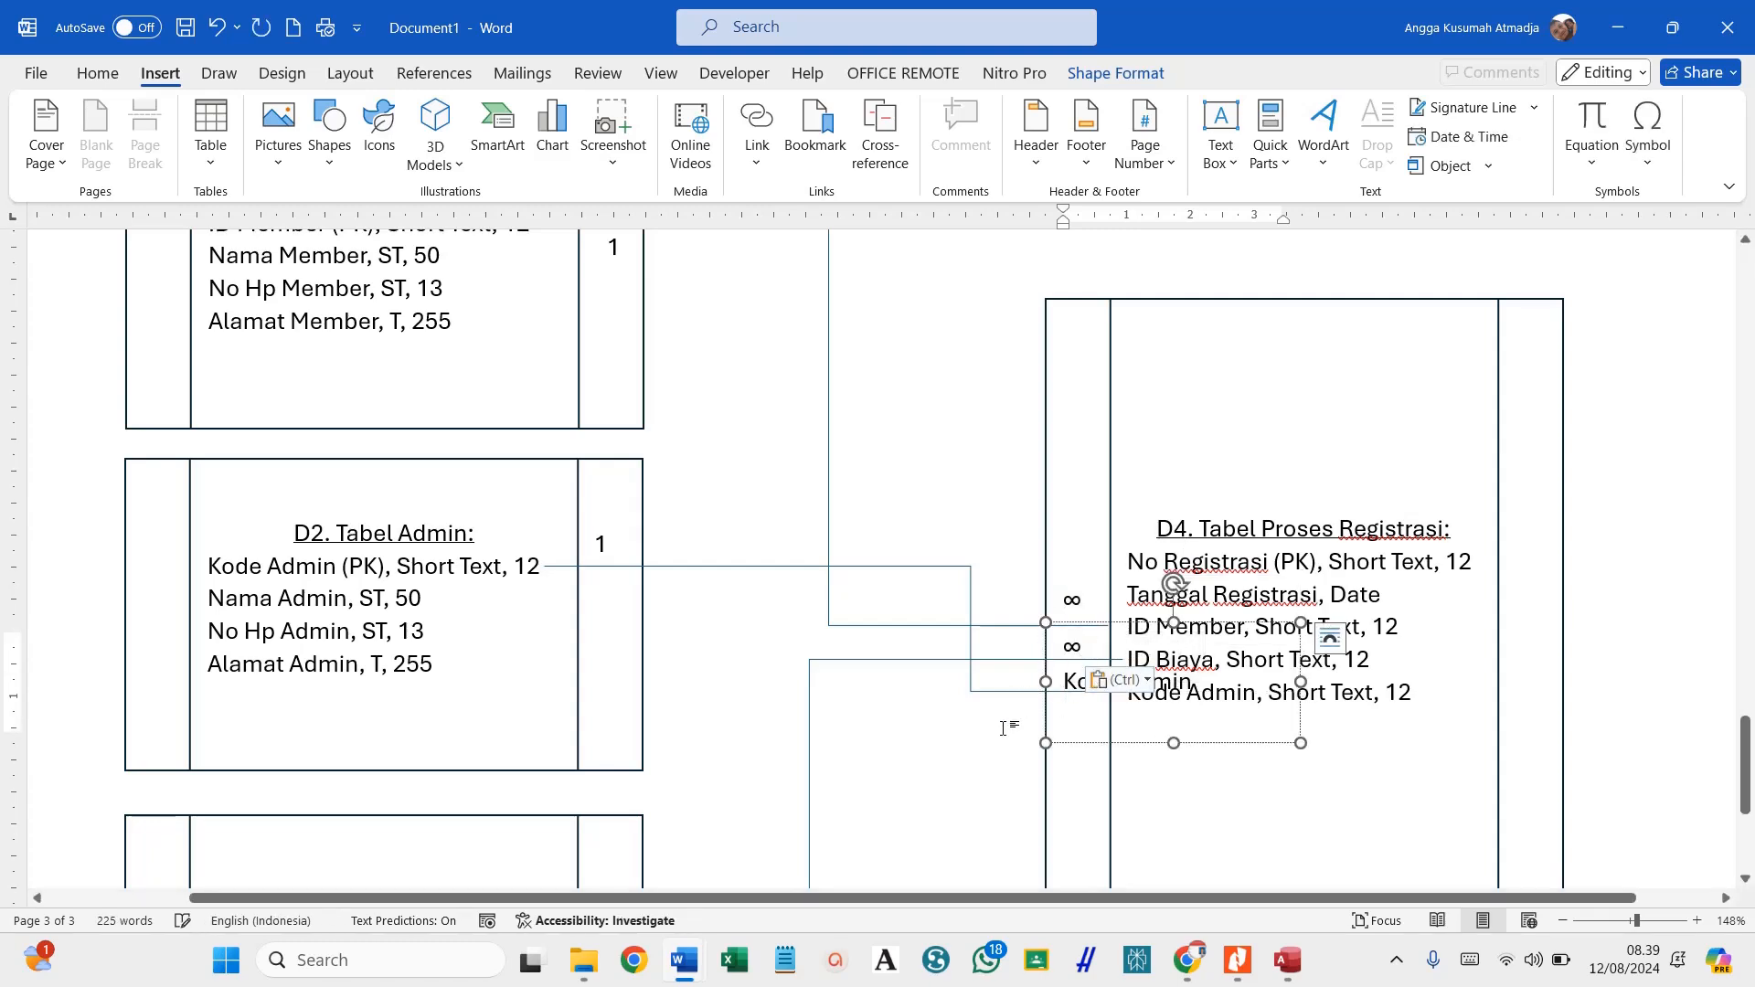
Reduce the height of the ID Biaya ∞ text box so it clears the Kode Admin label beneath it.
{"action": "scroll", "coordinate": [1003, 728], "scroll_direction": "up", "scroll_amount": 3}
{"action": "scroll", "coordinate": [1069, 603], "scroll_direction": "down", "scroll_amount": 5}
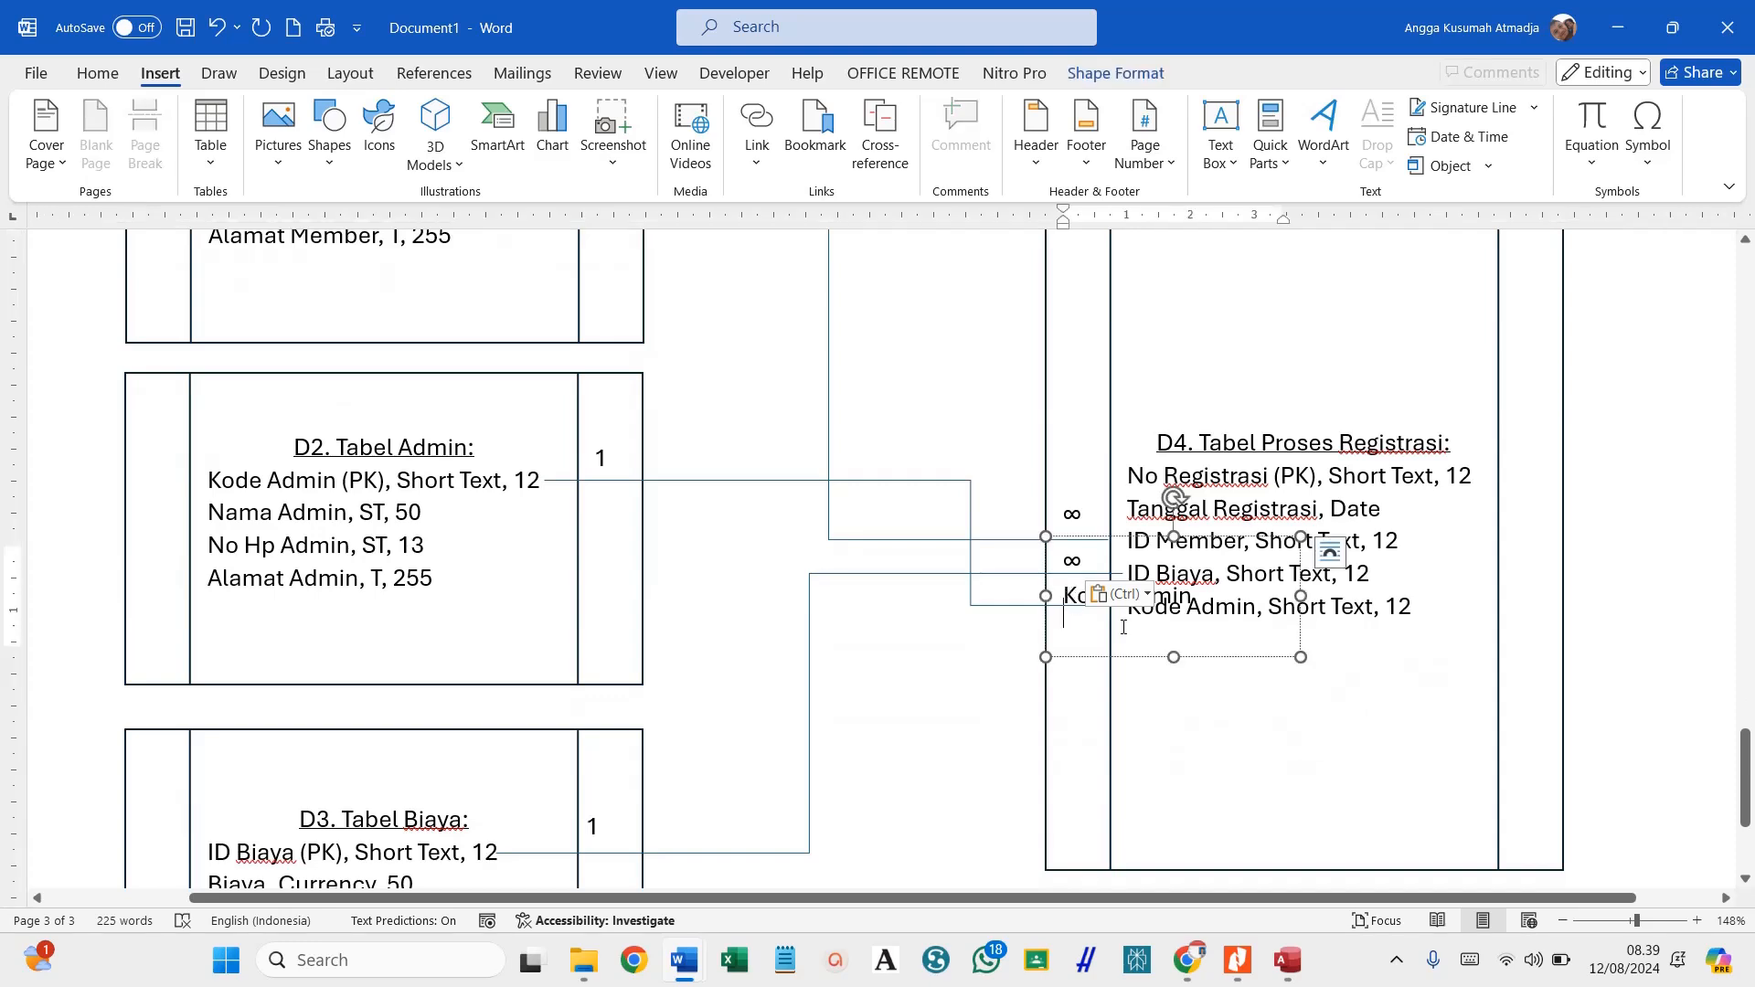
{"action": "key", "text": "ctrl"}
{"action": "key", "text": "ctrl"}
{"action": "left_click", "coordinate": [1198, 673]}
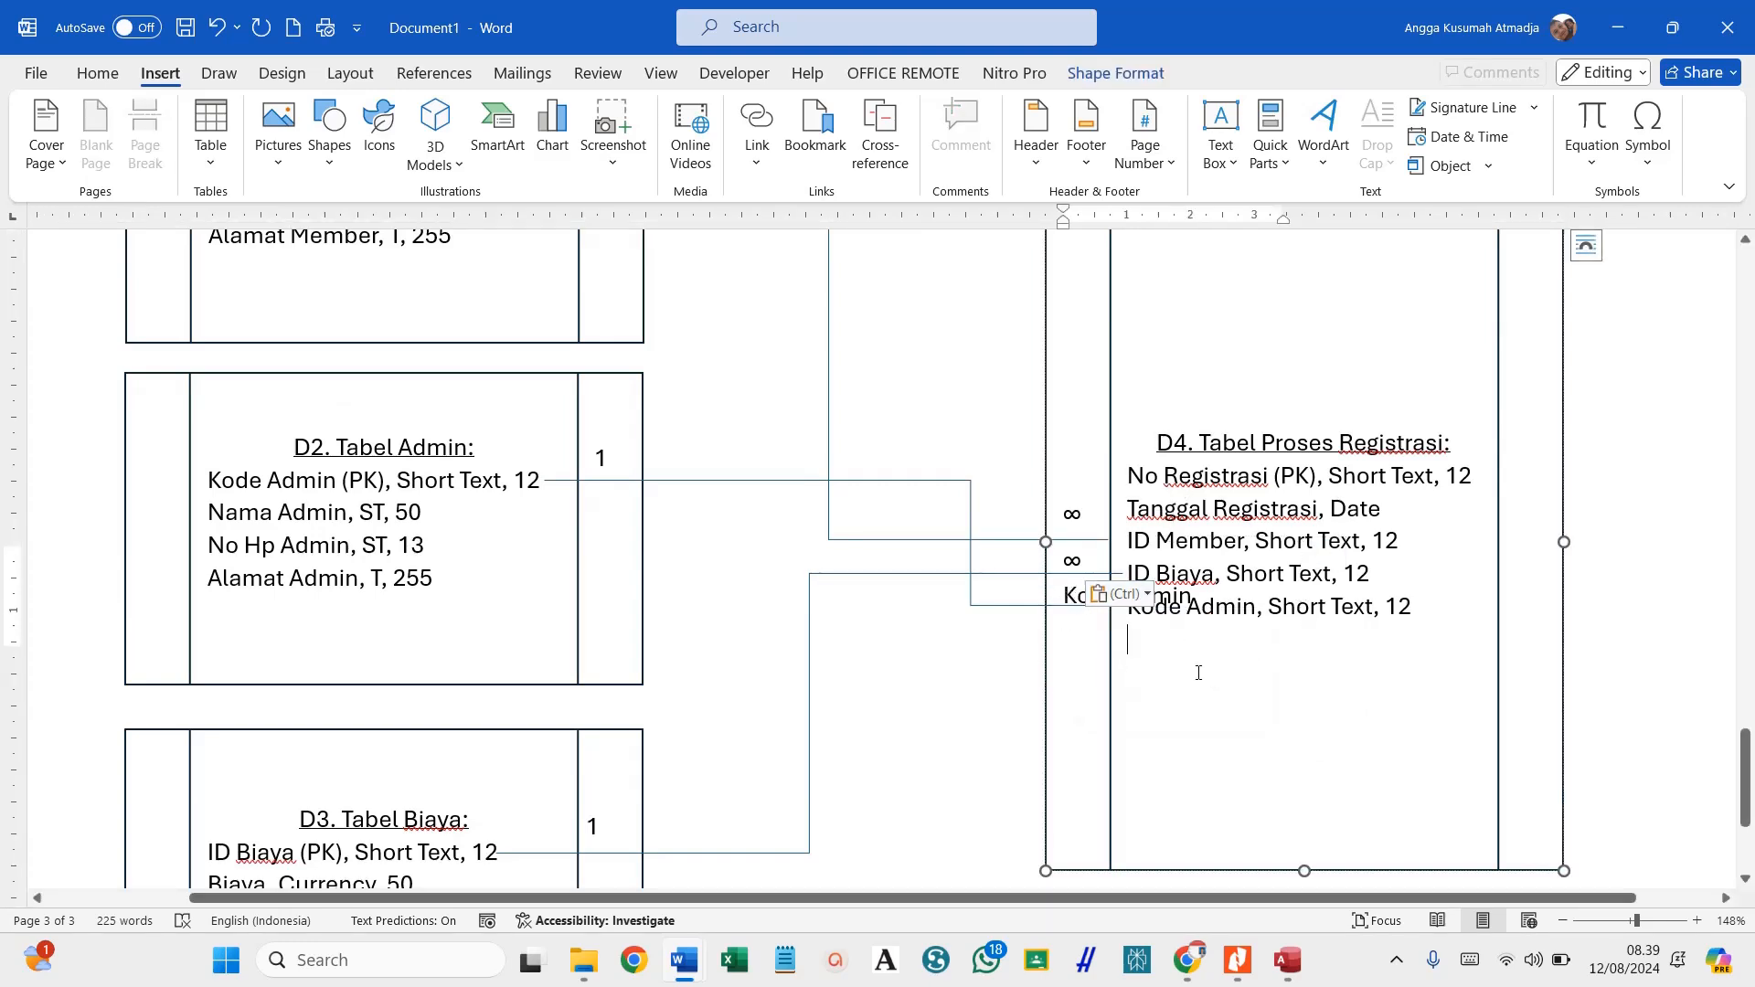
{"action": "left_click", "coordinate": [1073, 571]}
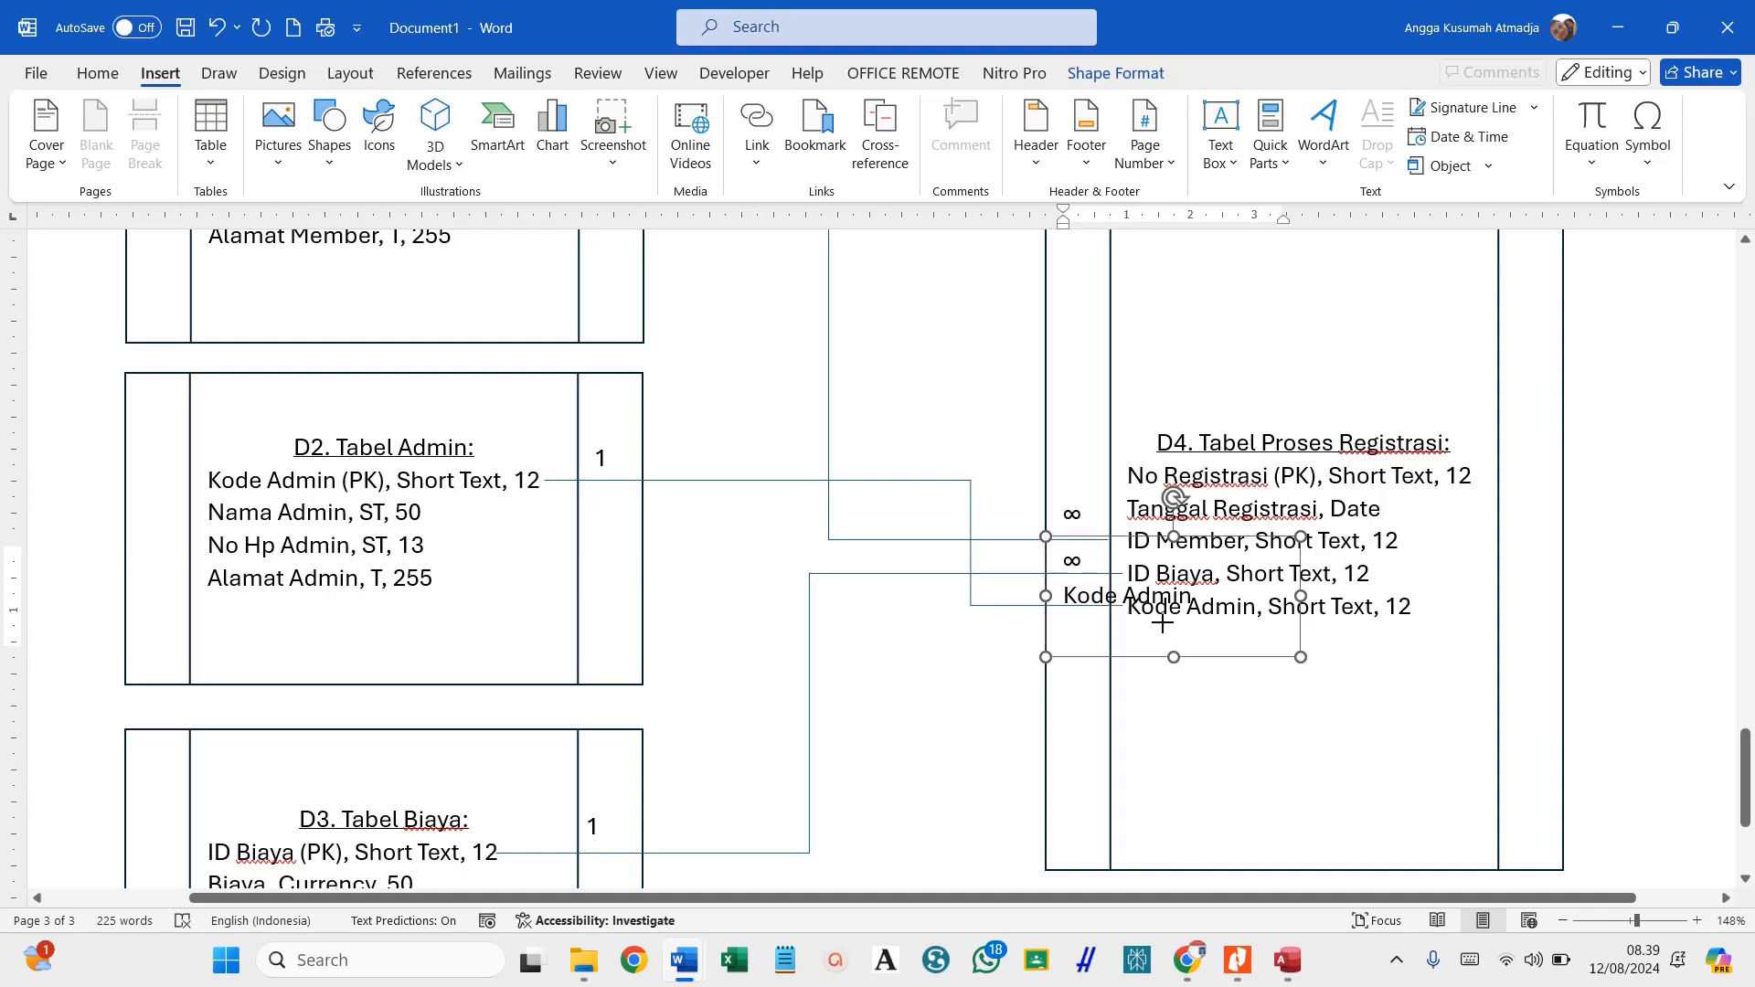
{"action": "left_click_drag", "start_coordinate": [1173, 656], "coordinate": [1173, 579]}
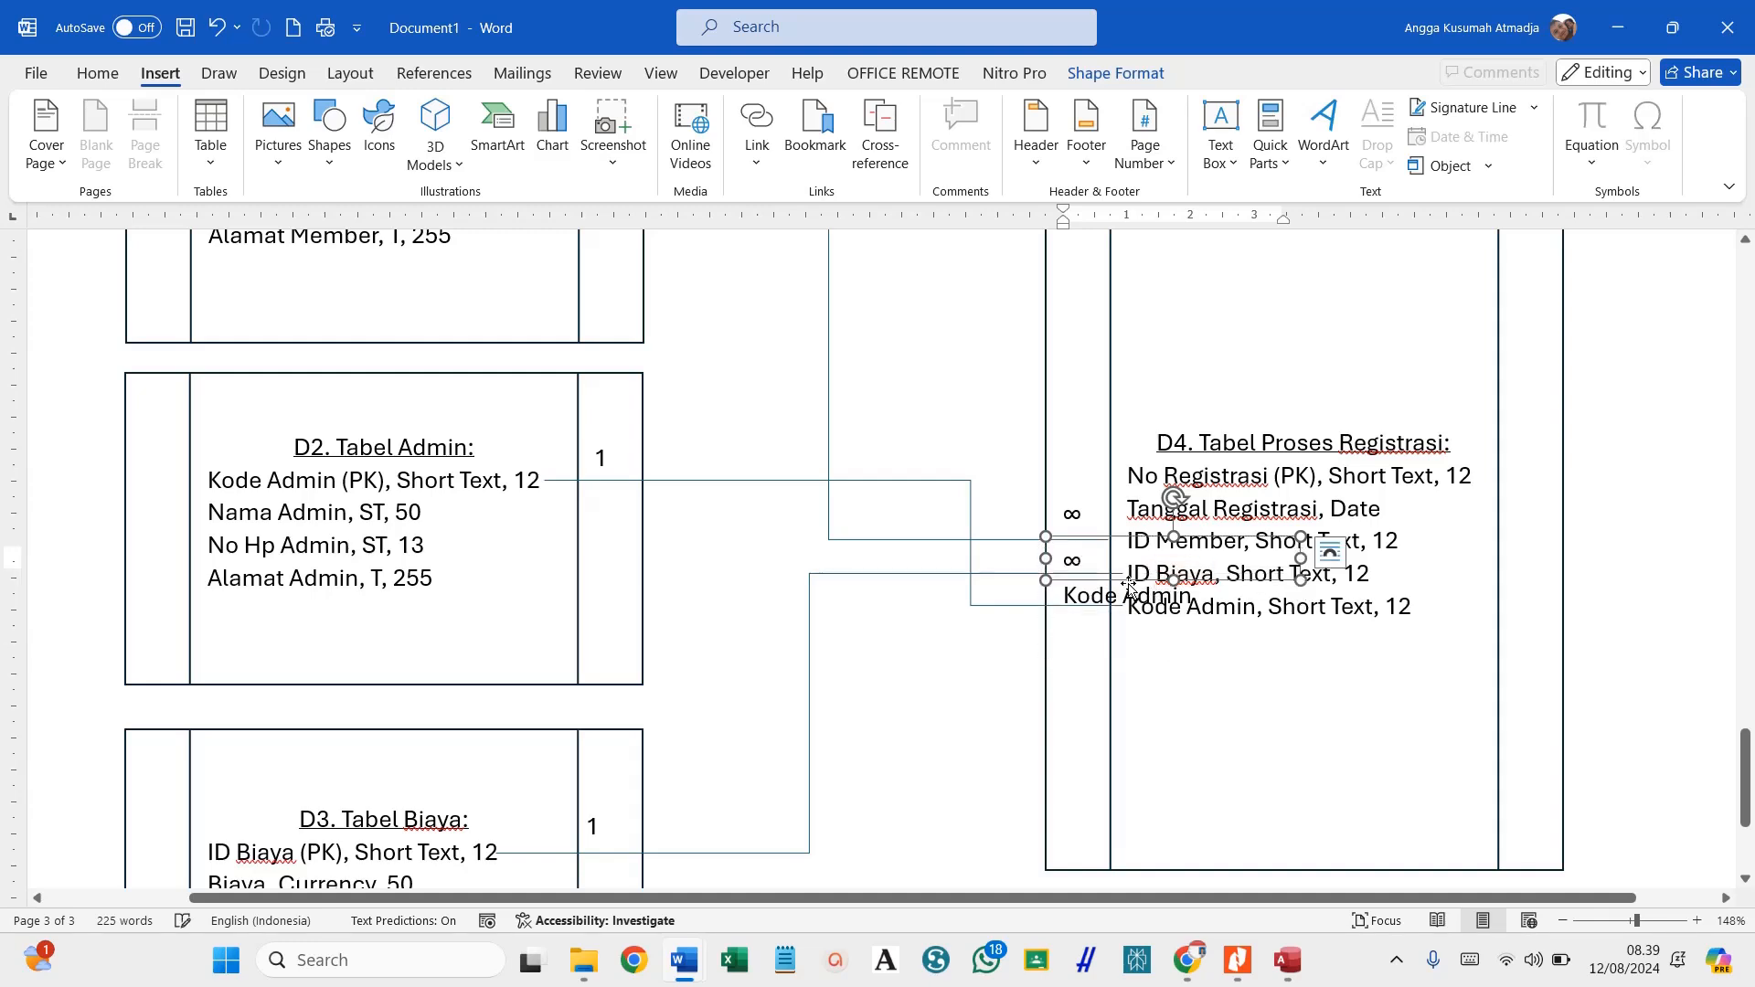
Replace the text of the remaining Kode Admin connector label in D4 with the copied ∞ symbol.
{"action": "left_click", "coordinate": [1078, 600]}
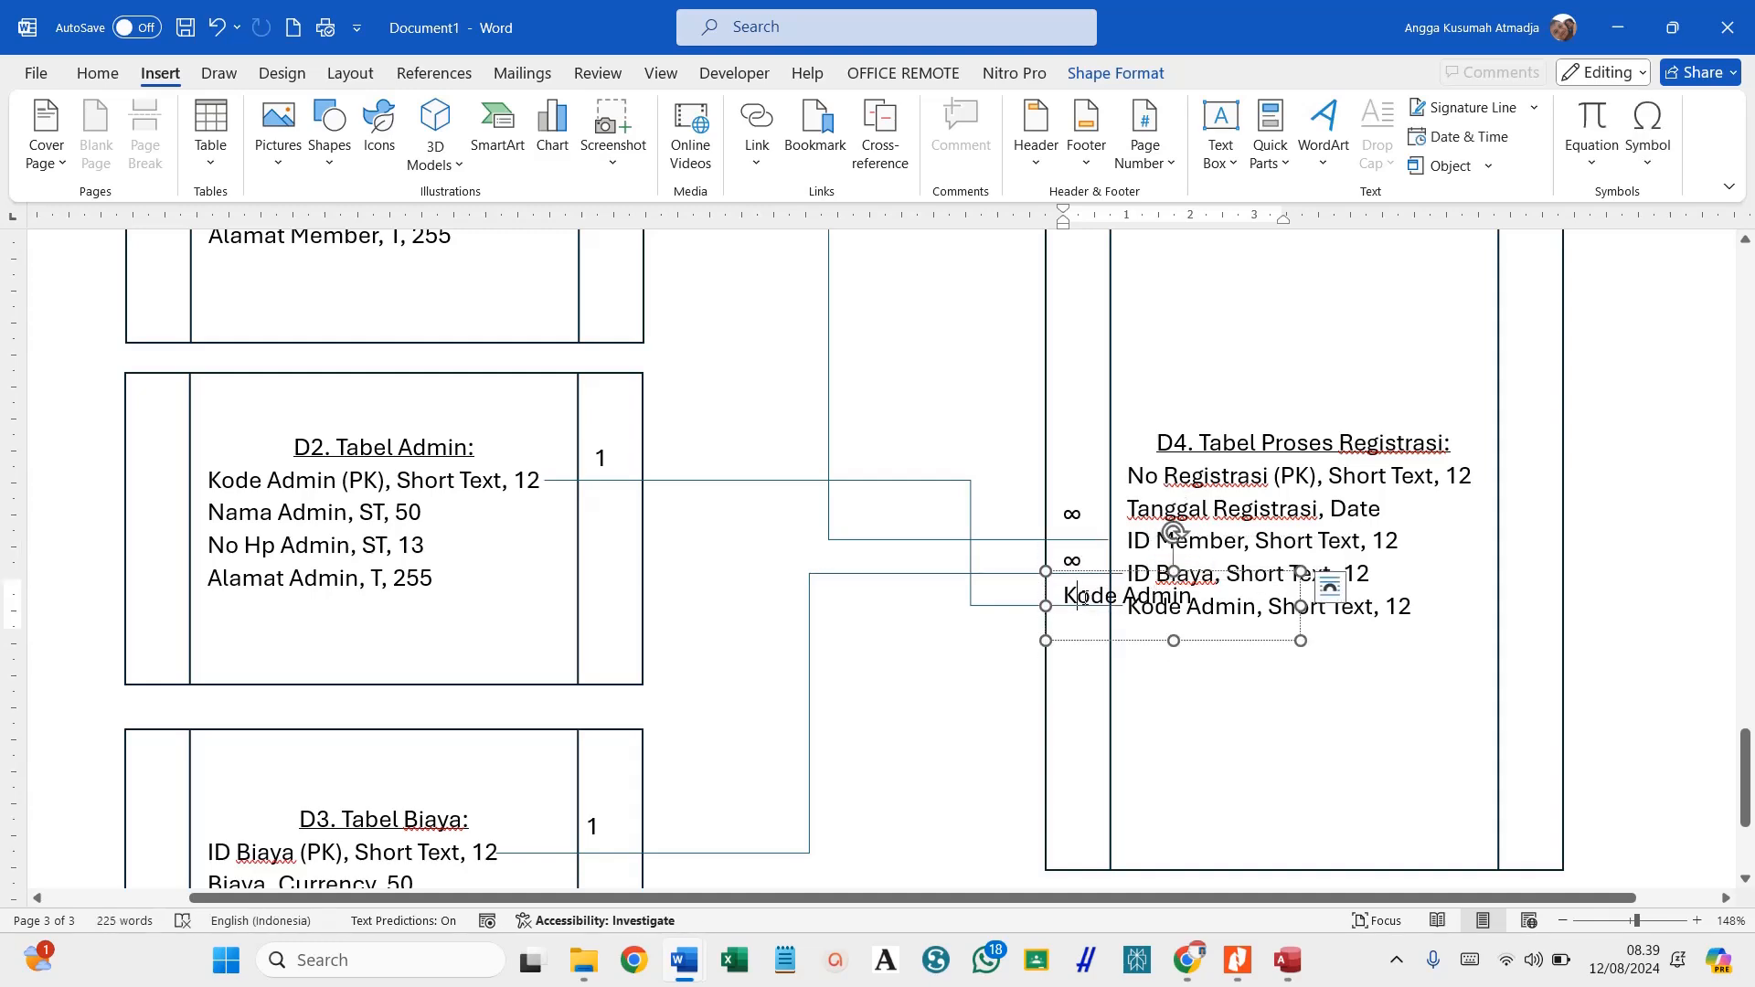
{"action": "key", "text": "ctrl+a"}
{"action": "key", "text": "ctrl+v"}
{"action": "left_click", "coordinate": [1195, 721]}
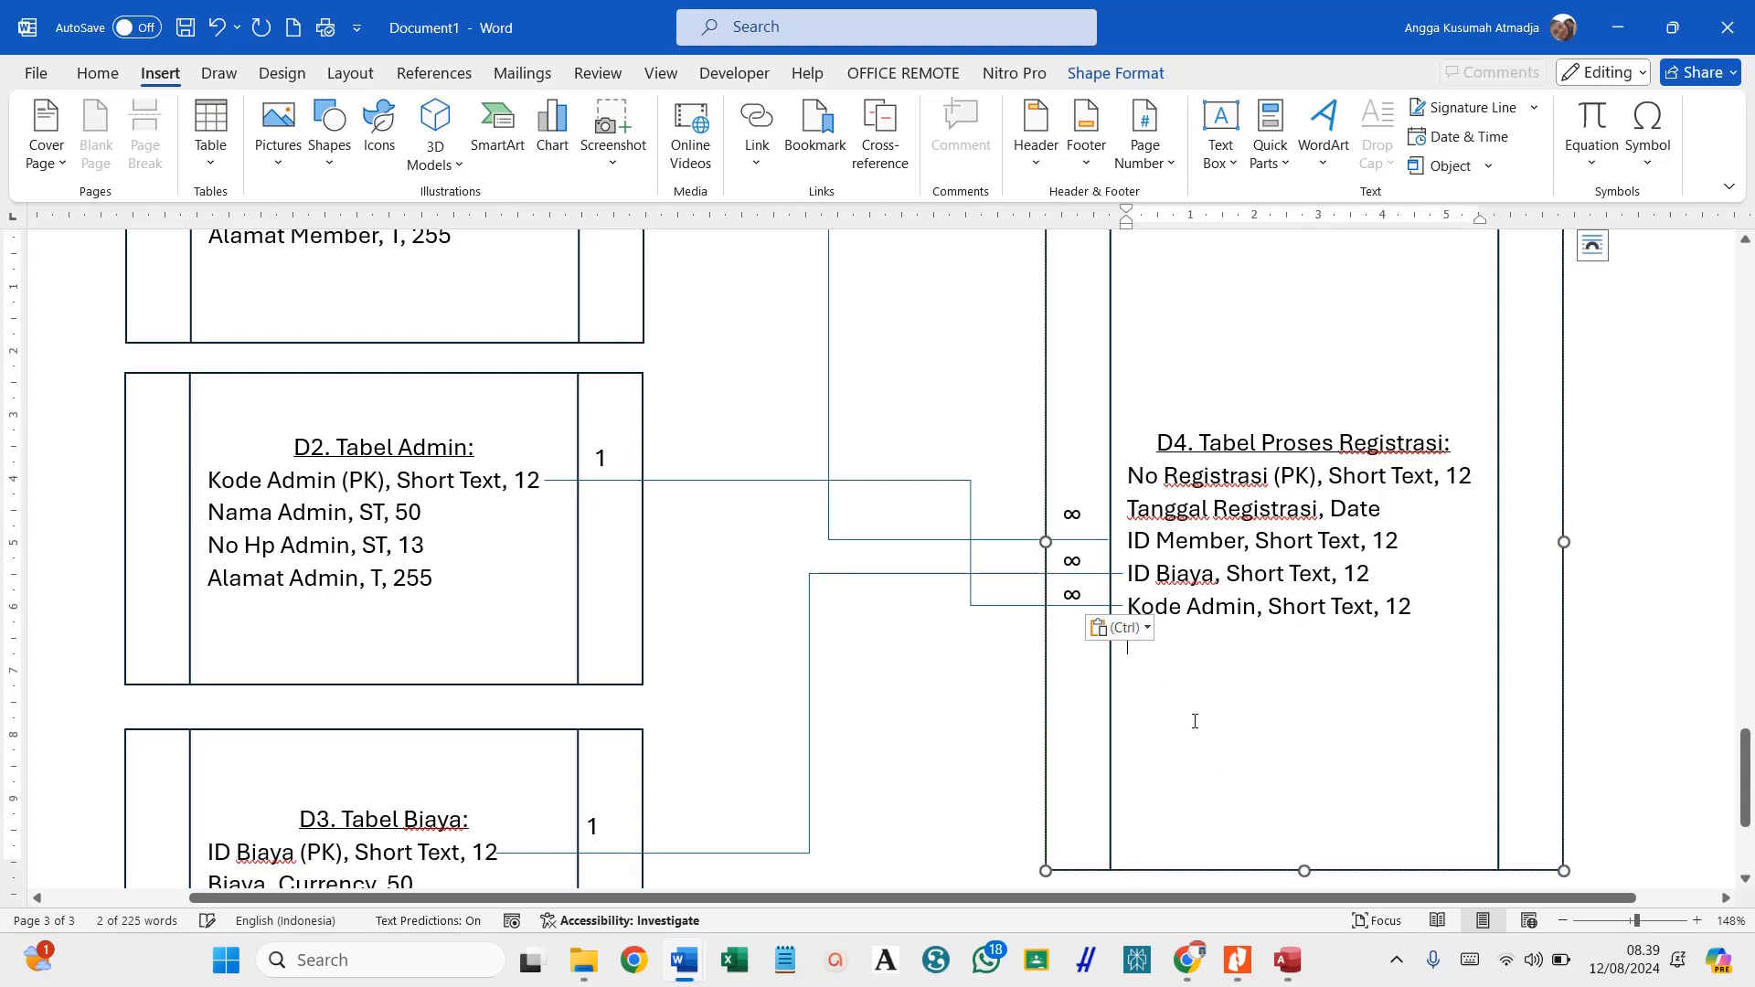
Shorten the D2 Admin connector so that it ends at D4's inner border beside Kode Admin.
{"action": "left_click", "coordinate": [974, 605]}
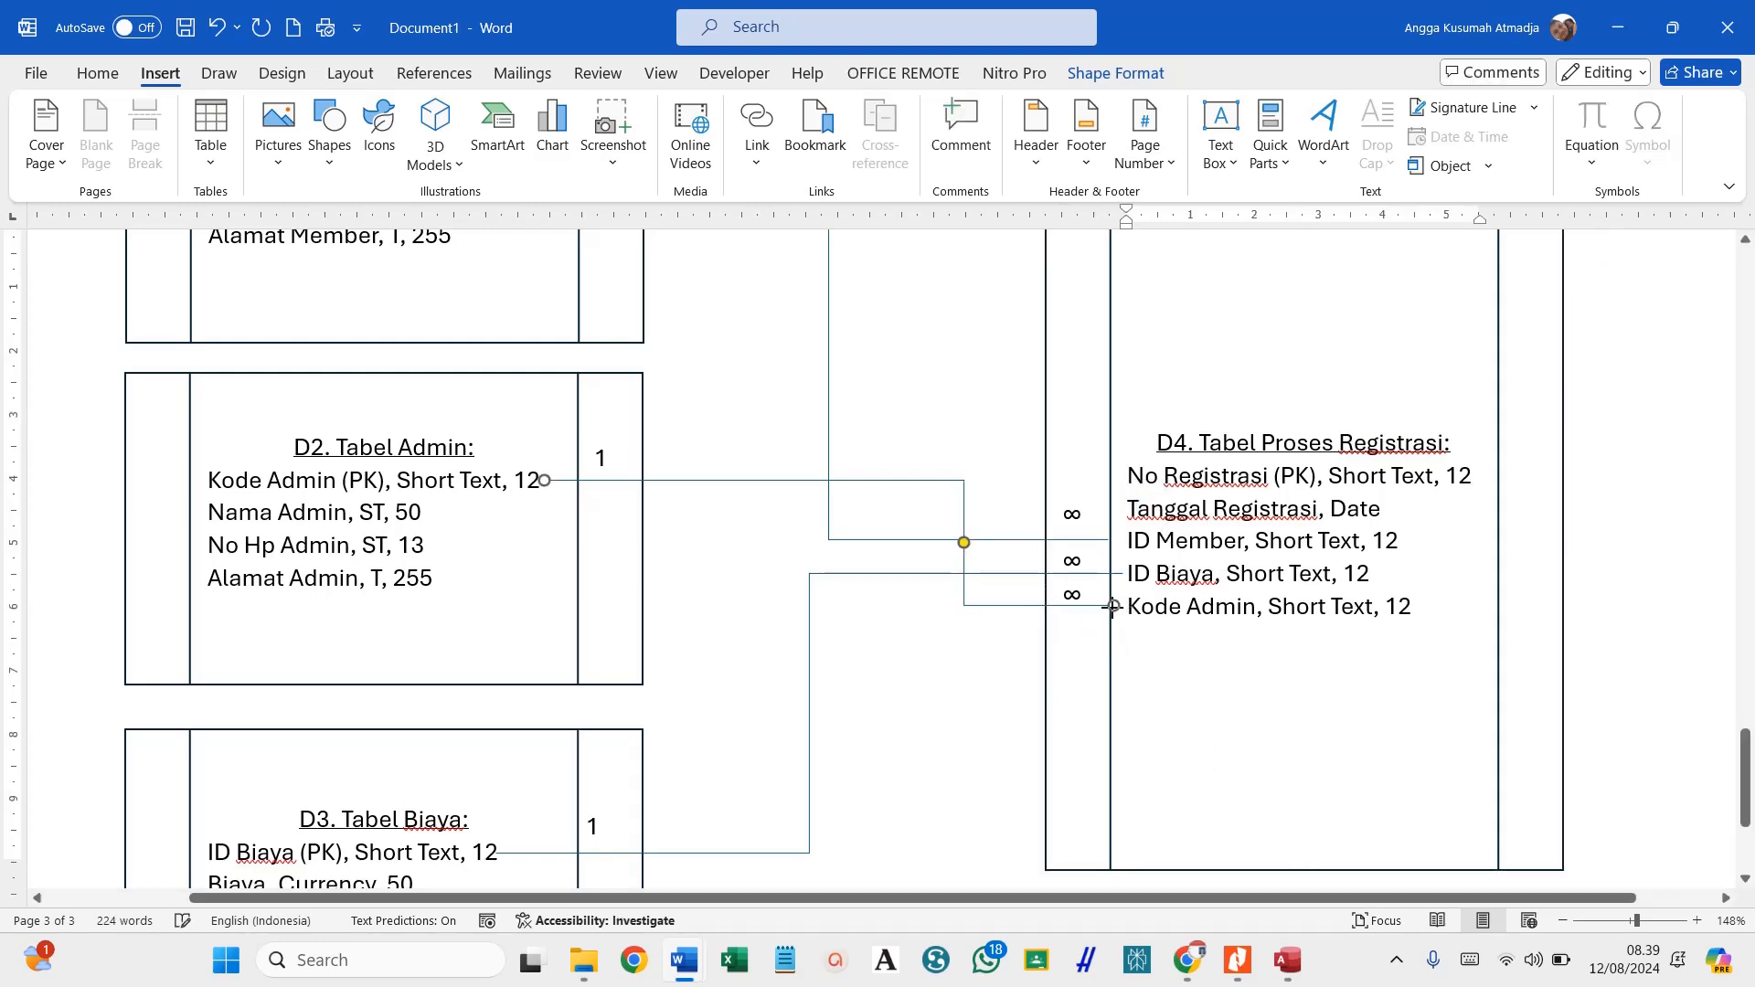
{"action": "left_click_drag", "start_coordinate": [1111, 606], "coordinate": [1108, 605]}
{"action": "left_click", "coordinate": [1125, 577]}
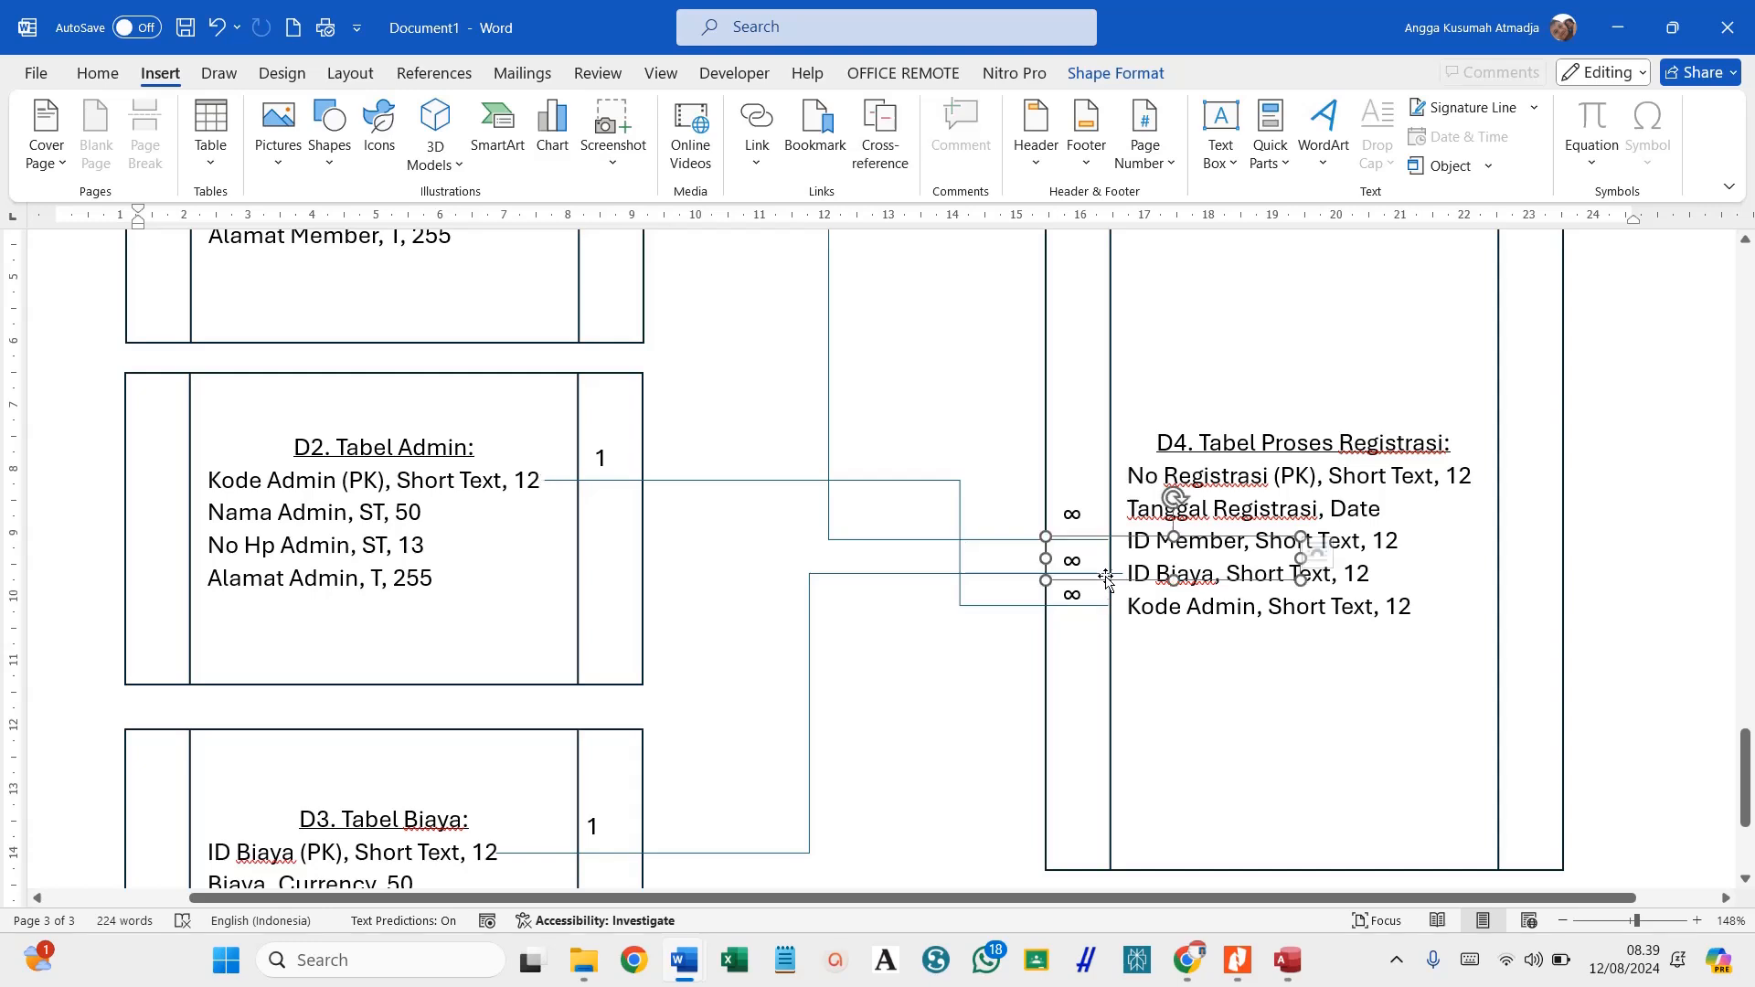
{"action": "left_click", "coordinate": [1146, 656]}
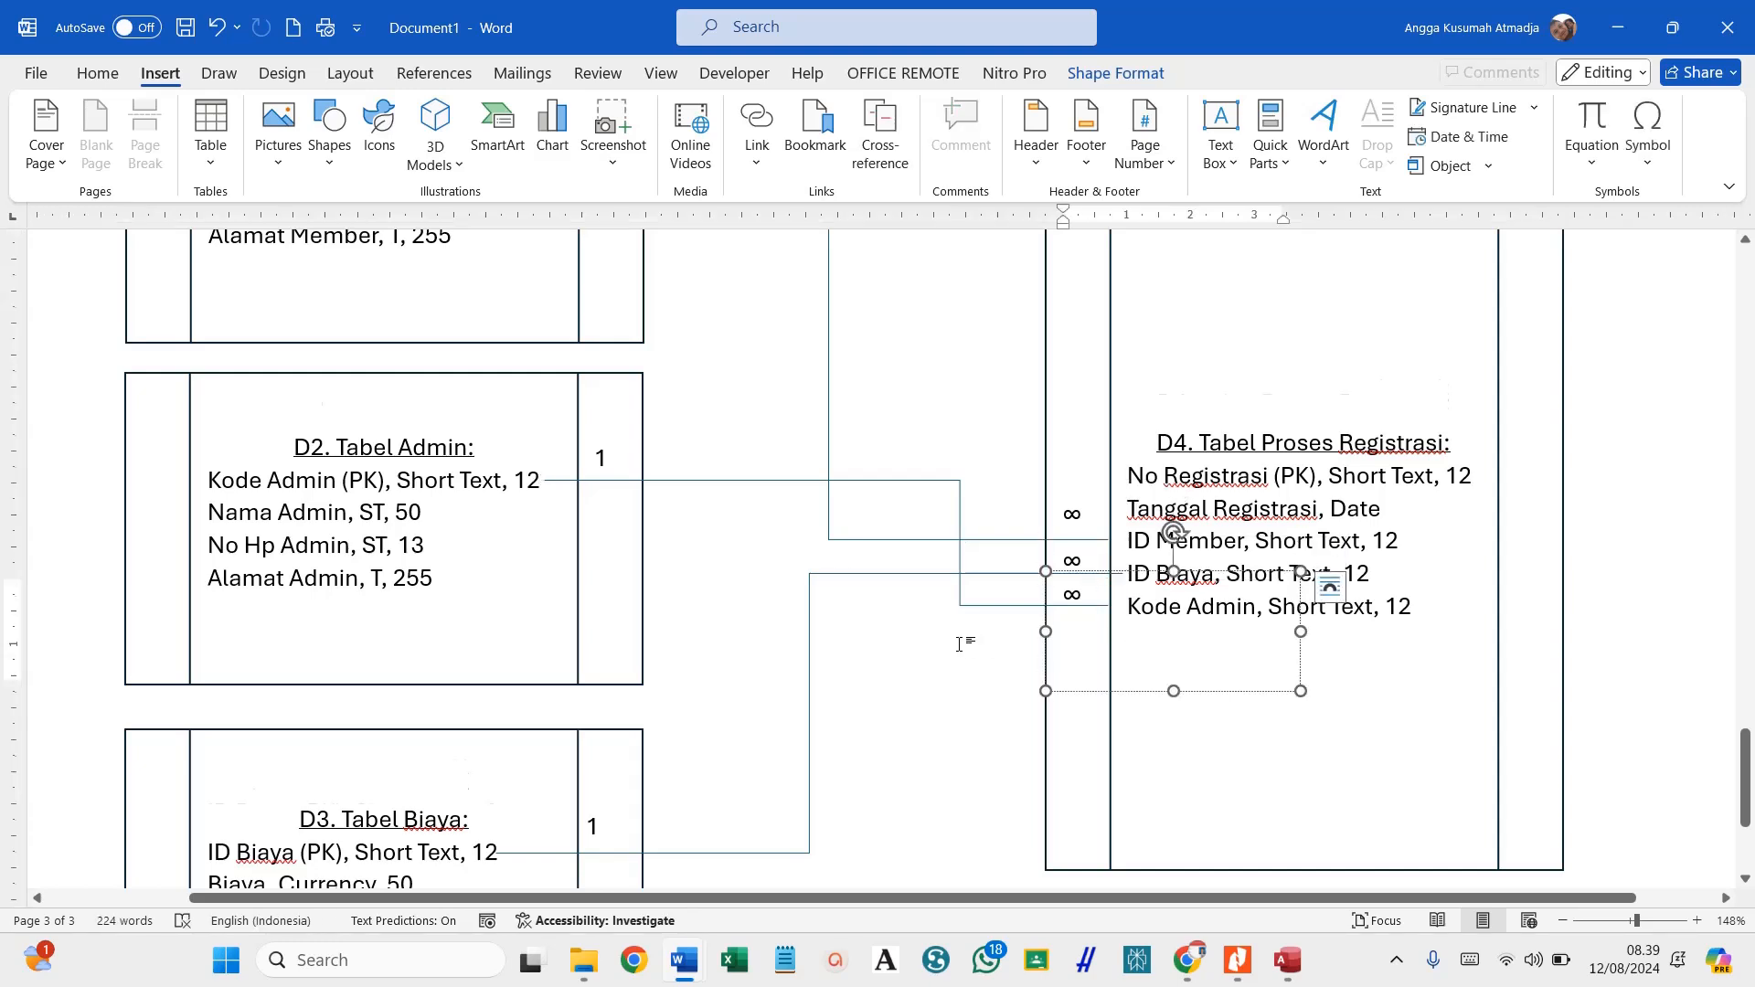
Review the connectors and the 1 and ∞ cardinality labels across tables D1 to D4.
{"action": "scroll", "coordinate": [971, 638], "scroll_direction": "down", "scroll_amount": 3}
{"action": "left_click", "coordinate": [640, 623]}
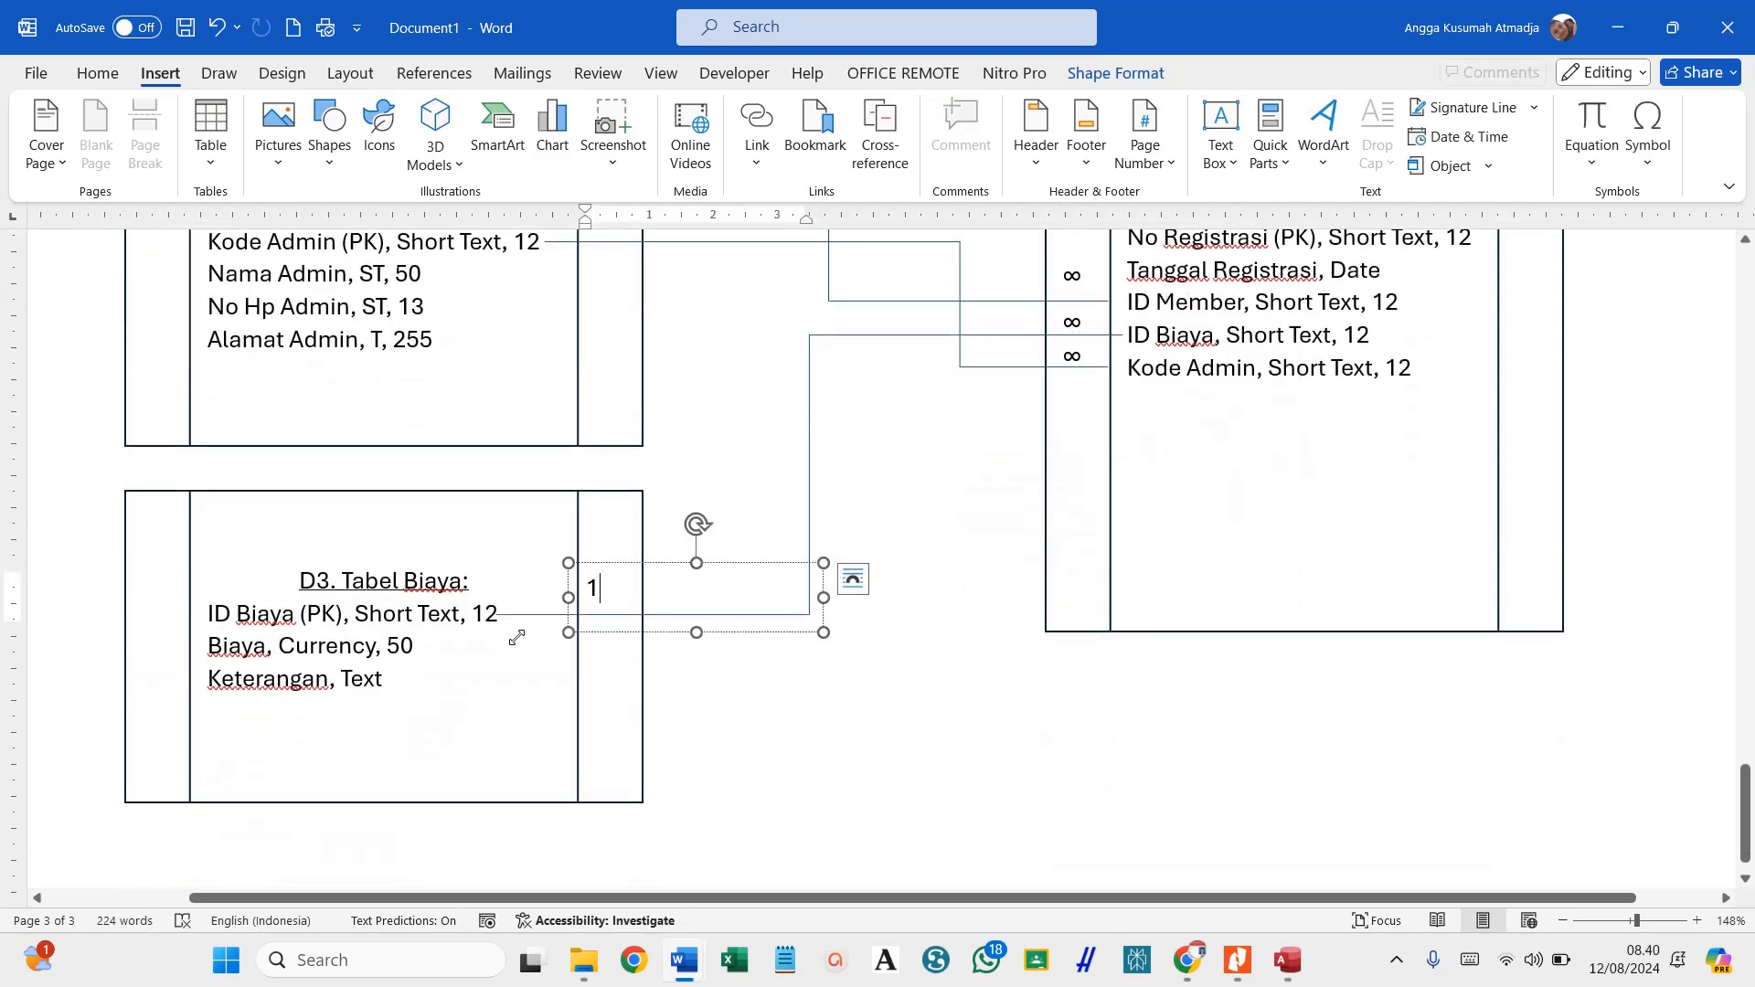
{"action": "scroll", "coordinate": [884, 740], "scroll_direction": "up", "scroll_amount": 4}
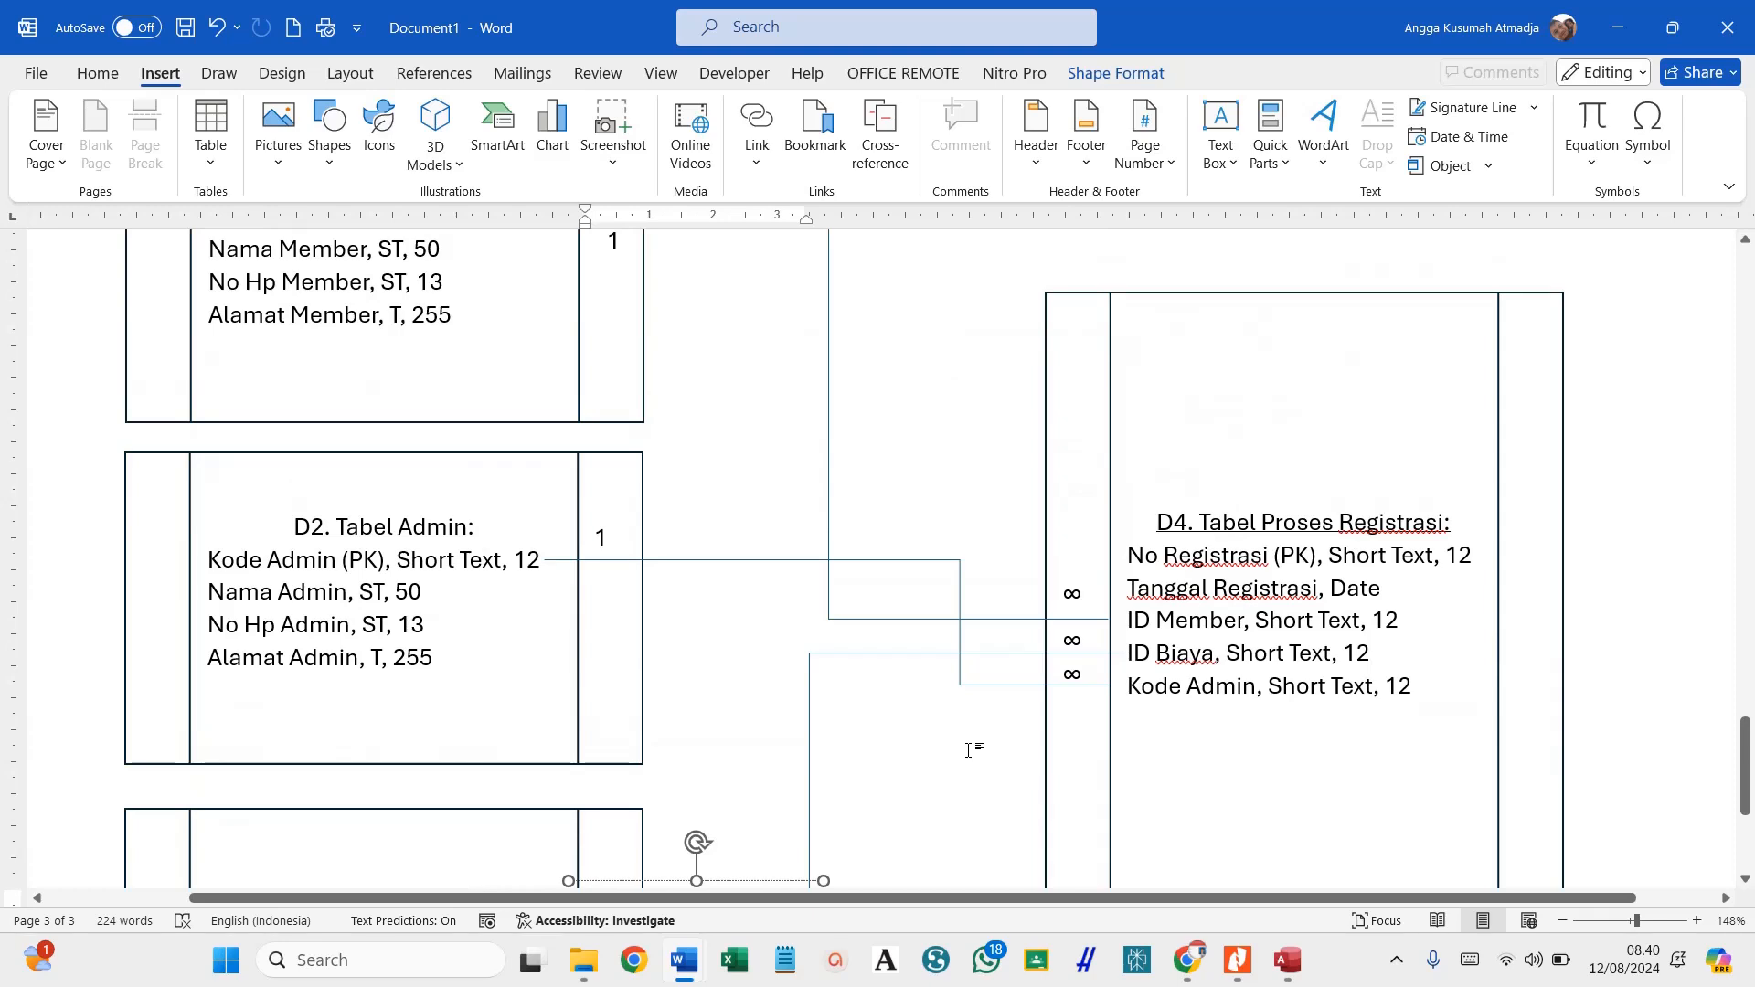
{"action": "scroll", "coordinate": [970, 746], "scroll_direction": "down", "scroll_amount": 1, "text": "ctrl"}
{"action": "scroll", "coordinate": [850, 668], "scroll_direction": "up", "scroll_amount": 3}
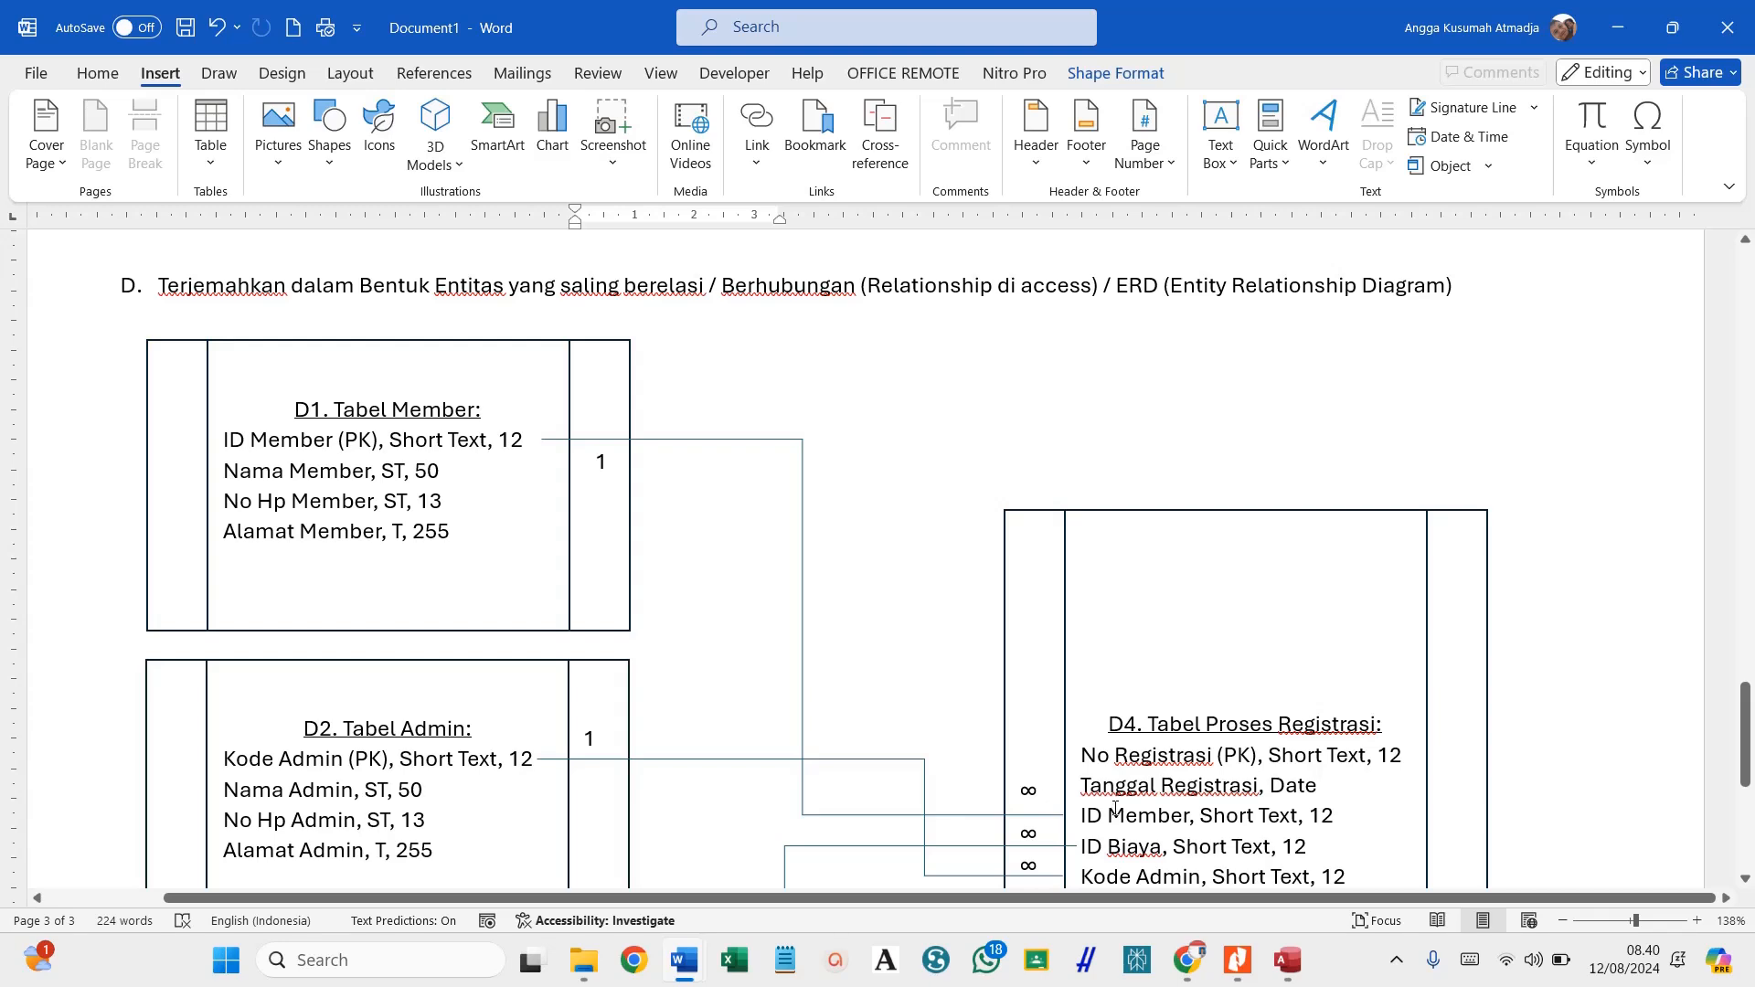
{"action": "scroll", "coordinate": [1078, 805], "scroll_direction": "up", "scroll_amount": 3}
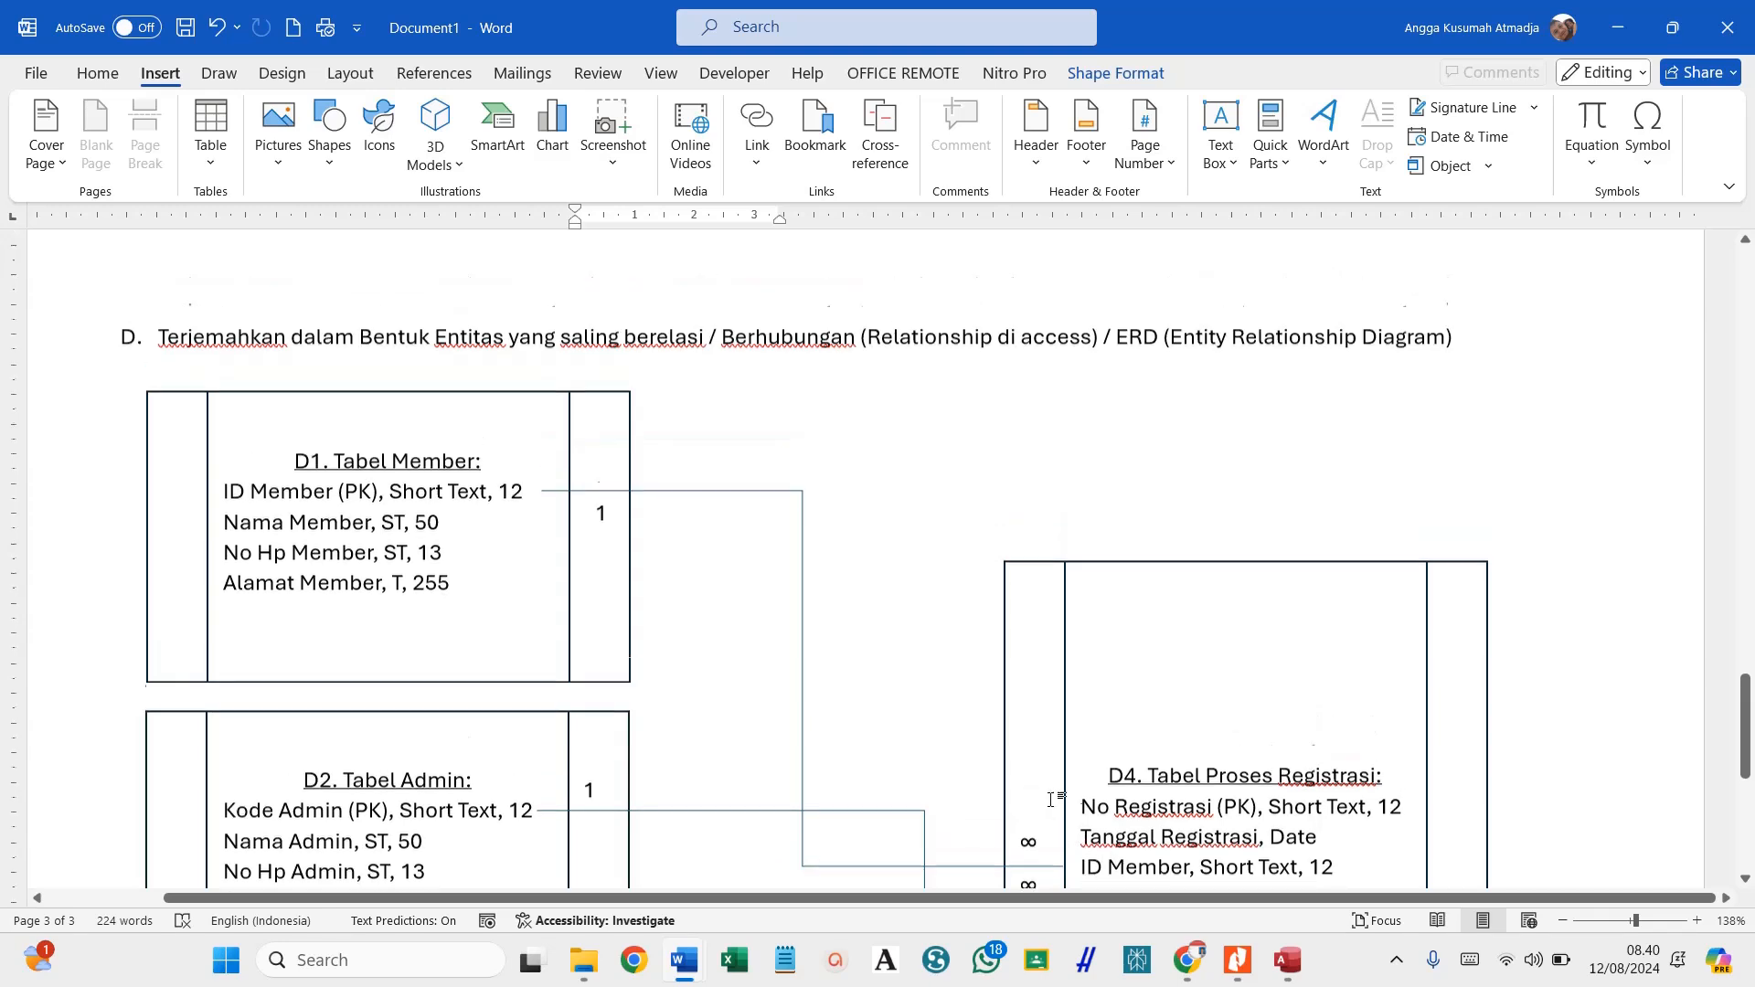
{"action": "scroll", "coordinate": [1050, 800], "scroll_direction": "down", "scroll_amount": 6}
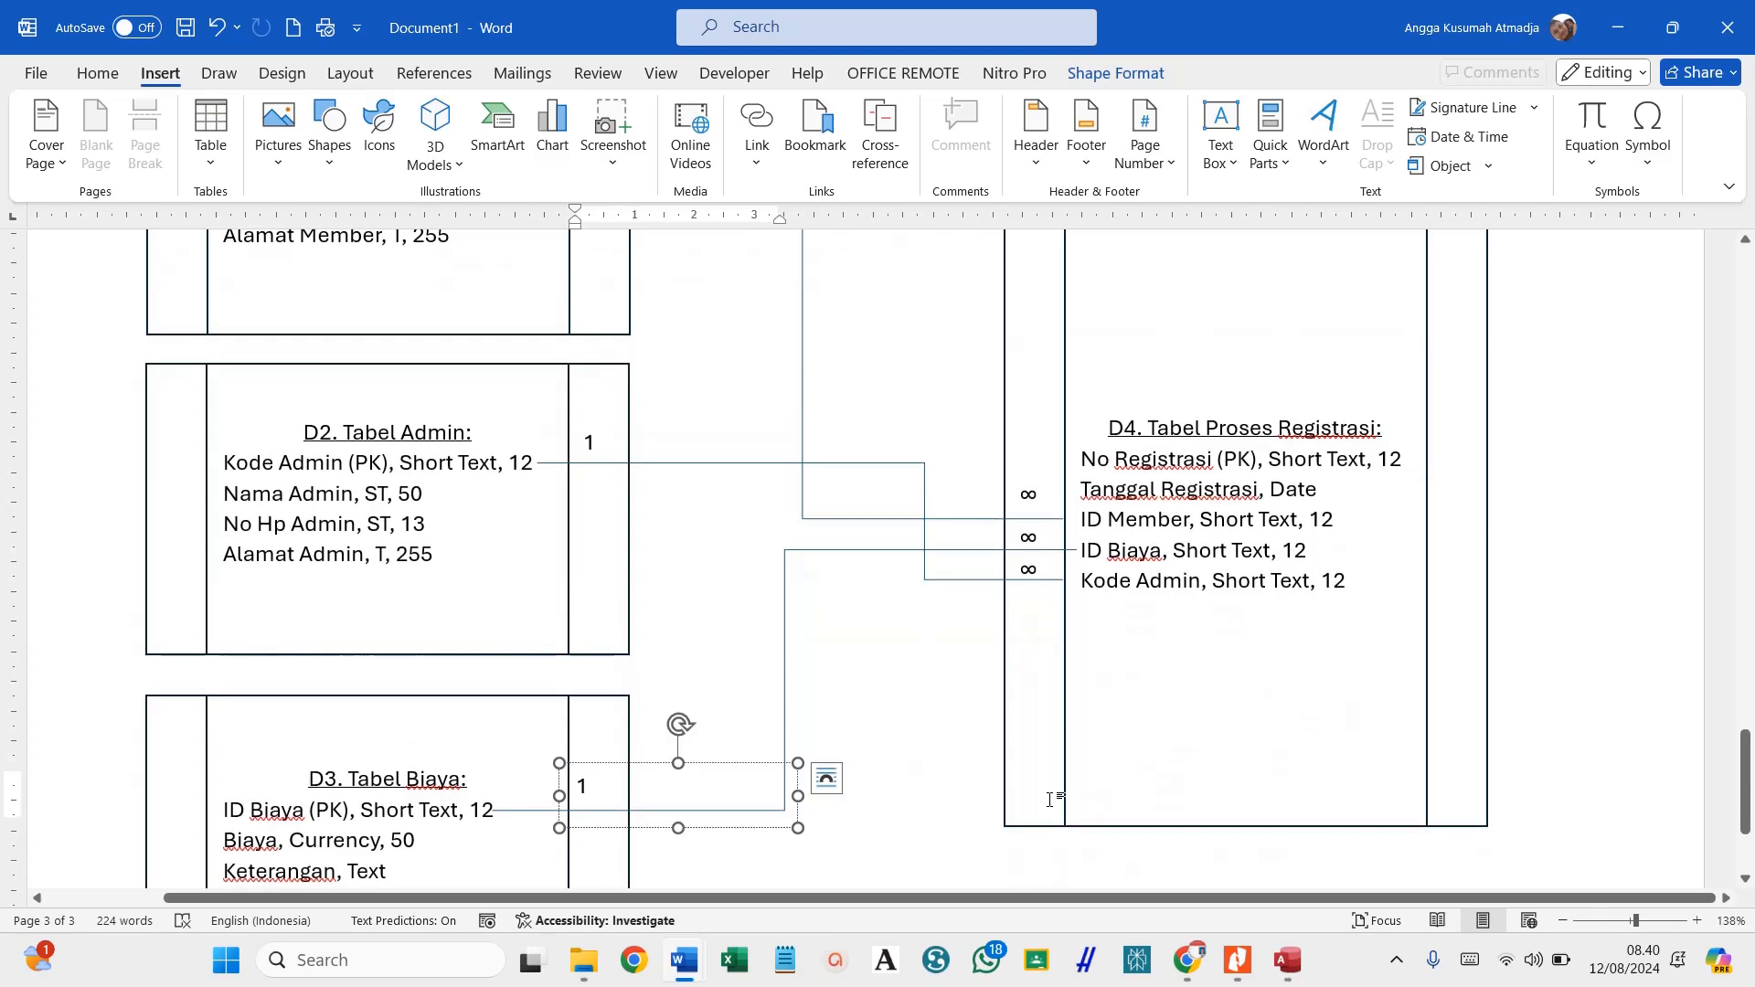
Save the document as PROSES BISNIS REGISTRASI in the OneDrive Documents folder.
{"action": "left_click", "coordinate": [186, 28]}
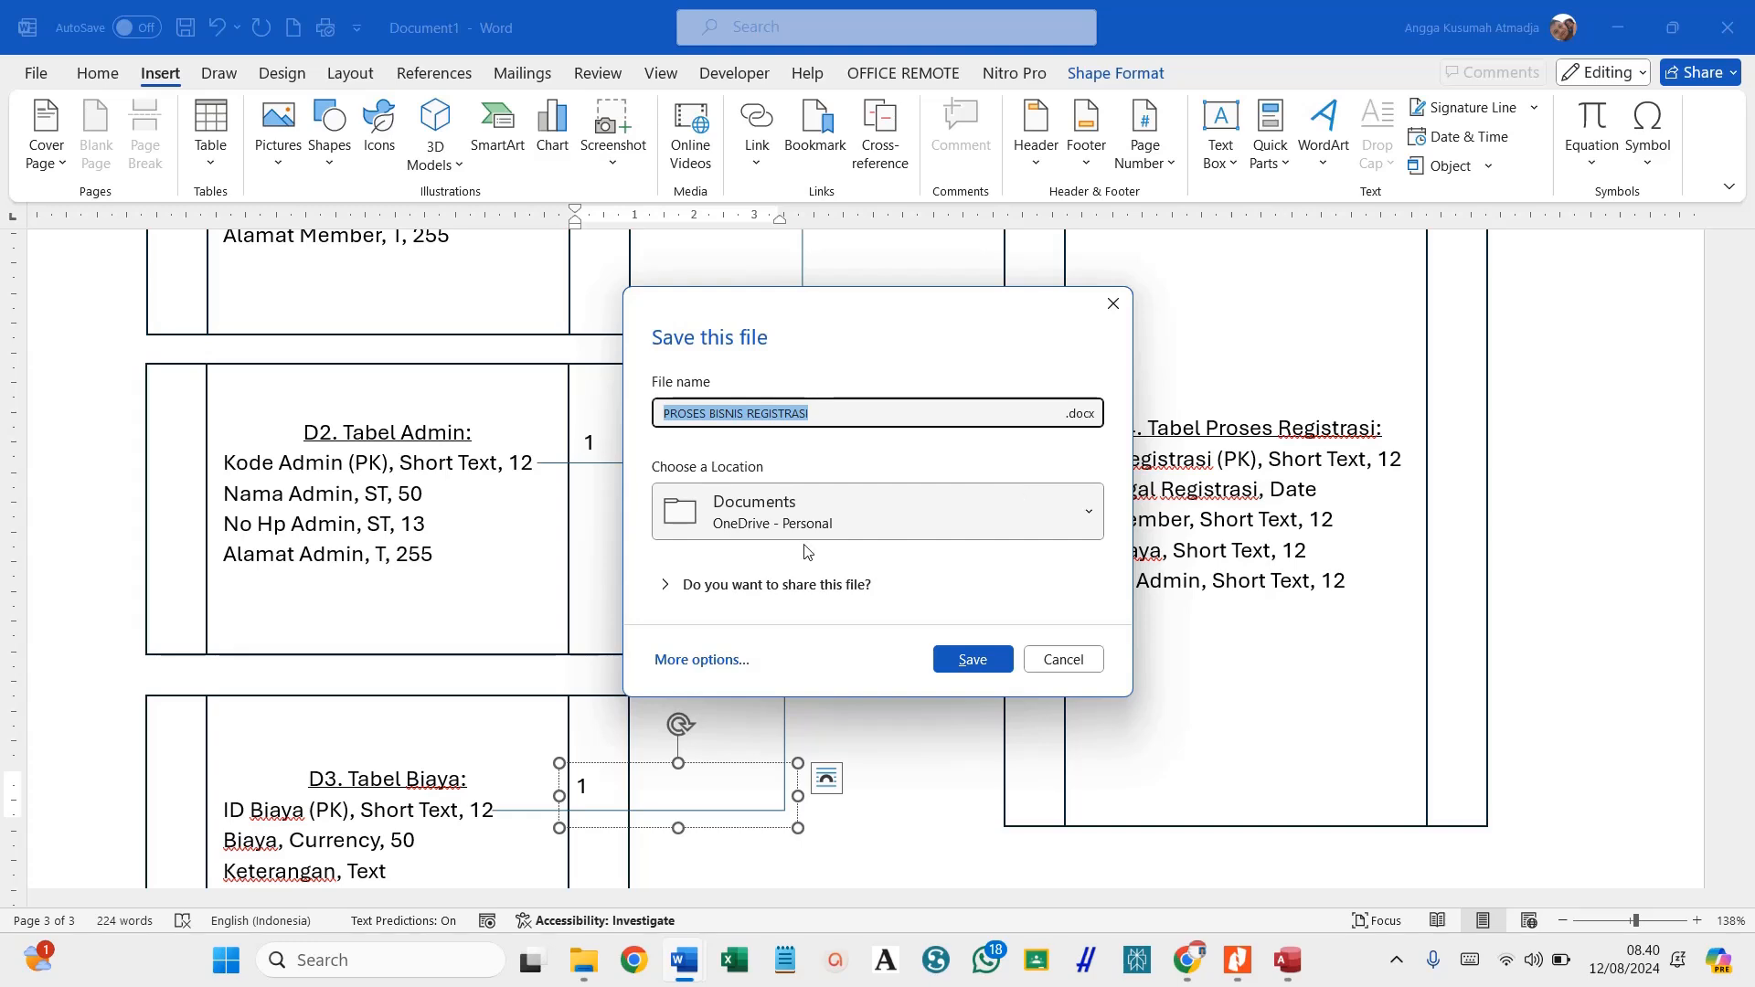
{"action": "left_click", "coordinate": [987, 663]}
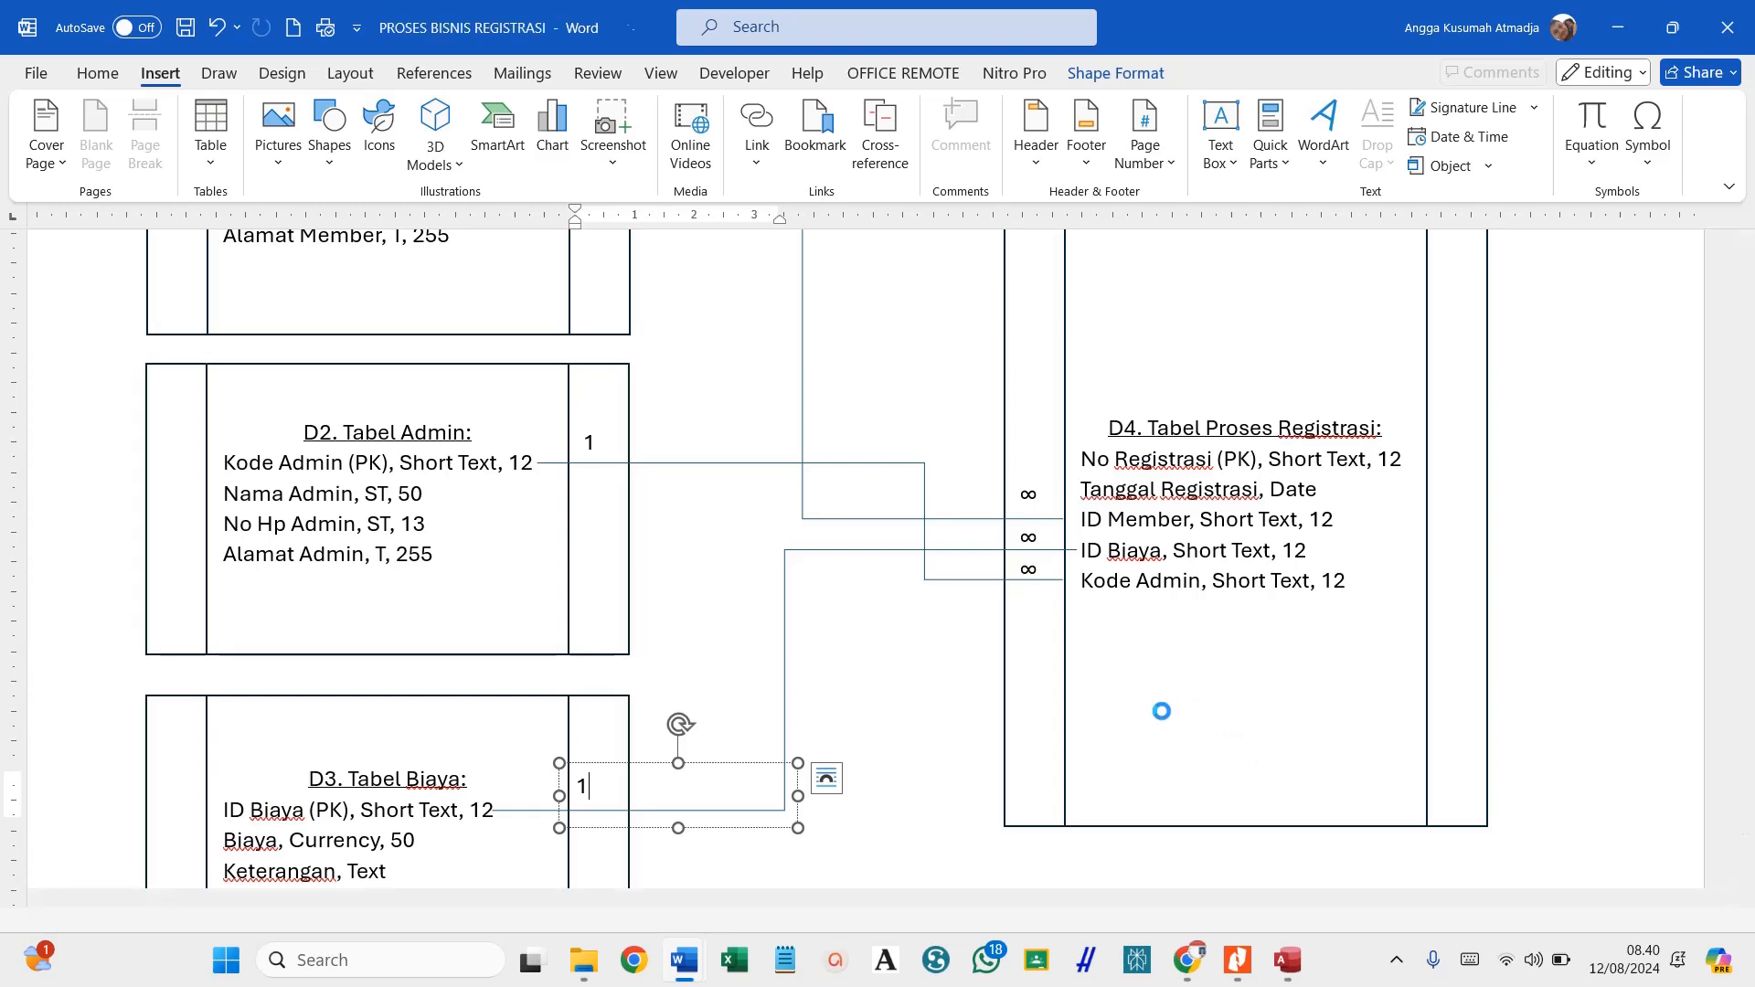
{"action": "scroll", "coordinate": [563, 409], "scroll_direction": "up", "scroll_amount": 3}
{"action": "scroll", "coordinate": [563, 410], "scroll_direction": "up", "scroll_amount": 3}
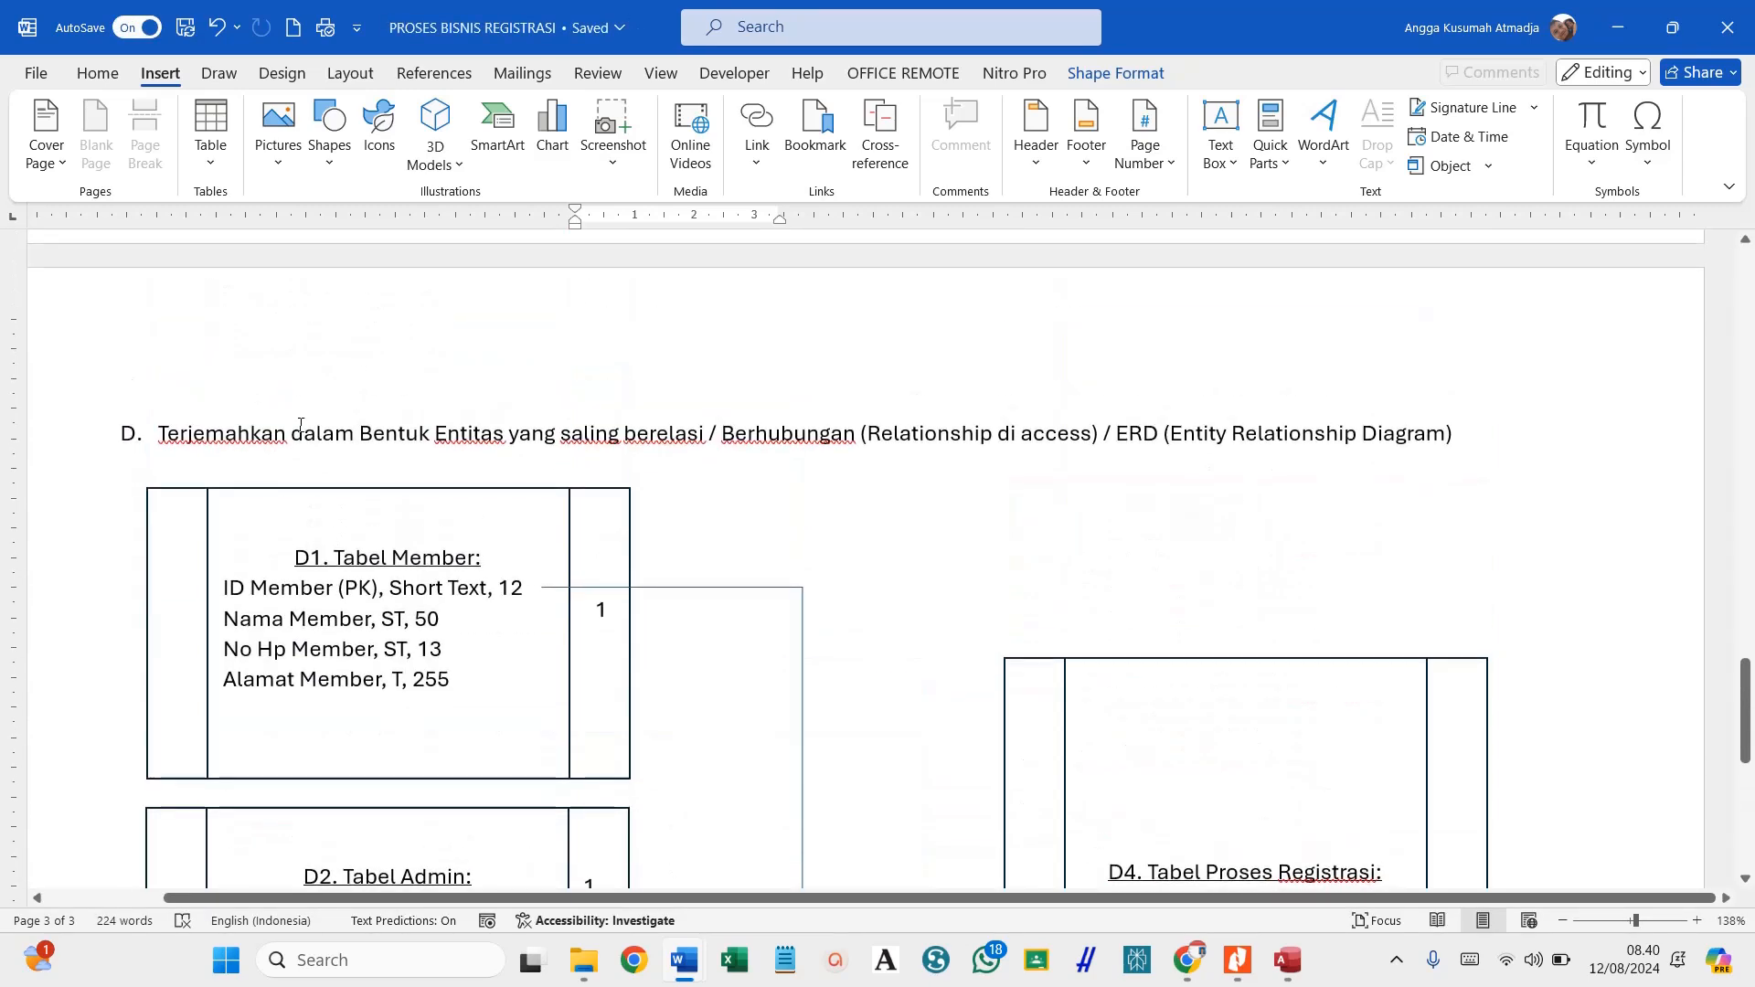
{"action": "left_click", "coordinate": [141, 536]}
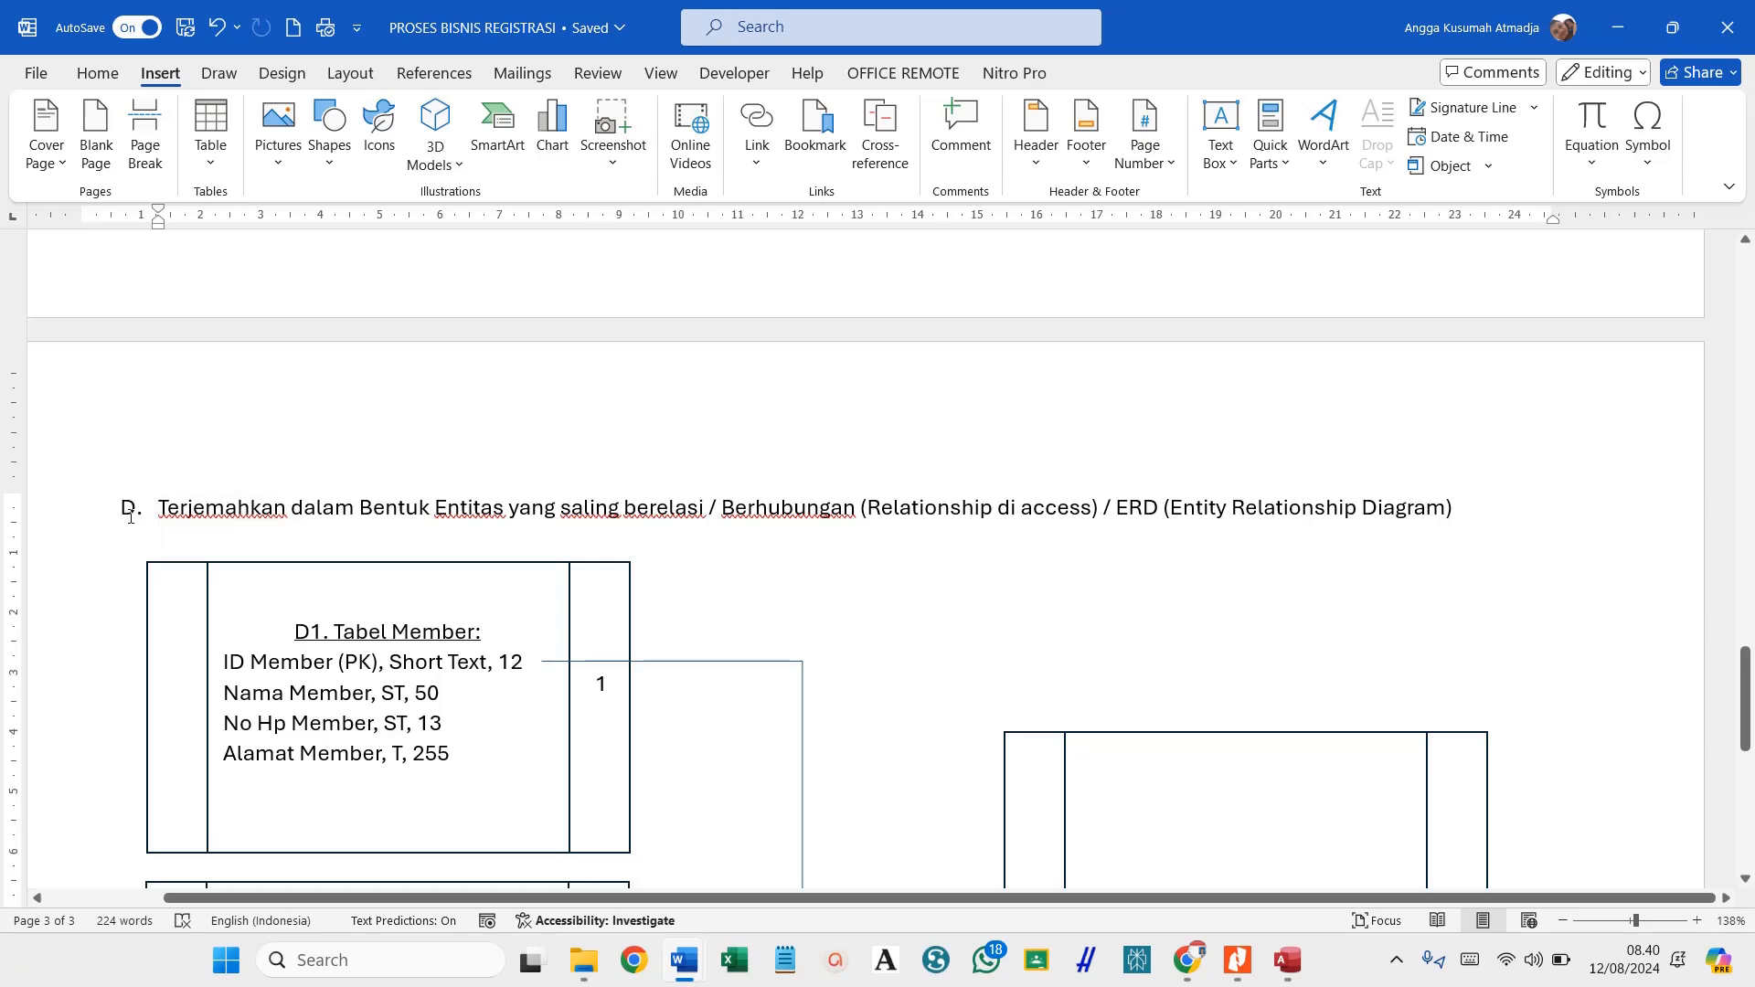
{"action": "scroll", "coordinate": [135, 521], "scroll_direction": "down", "scroll_amount": 10}
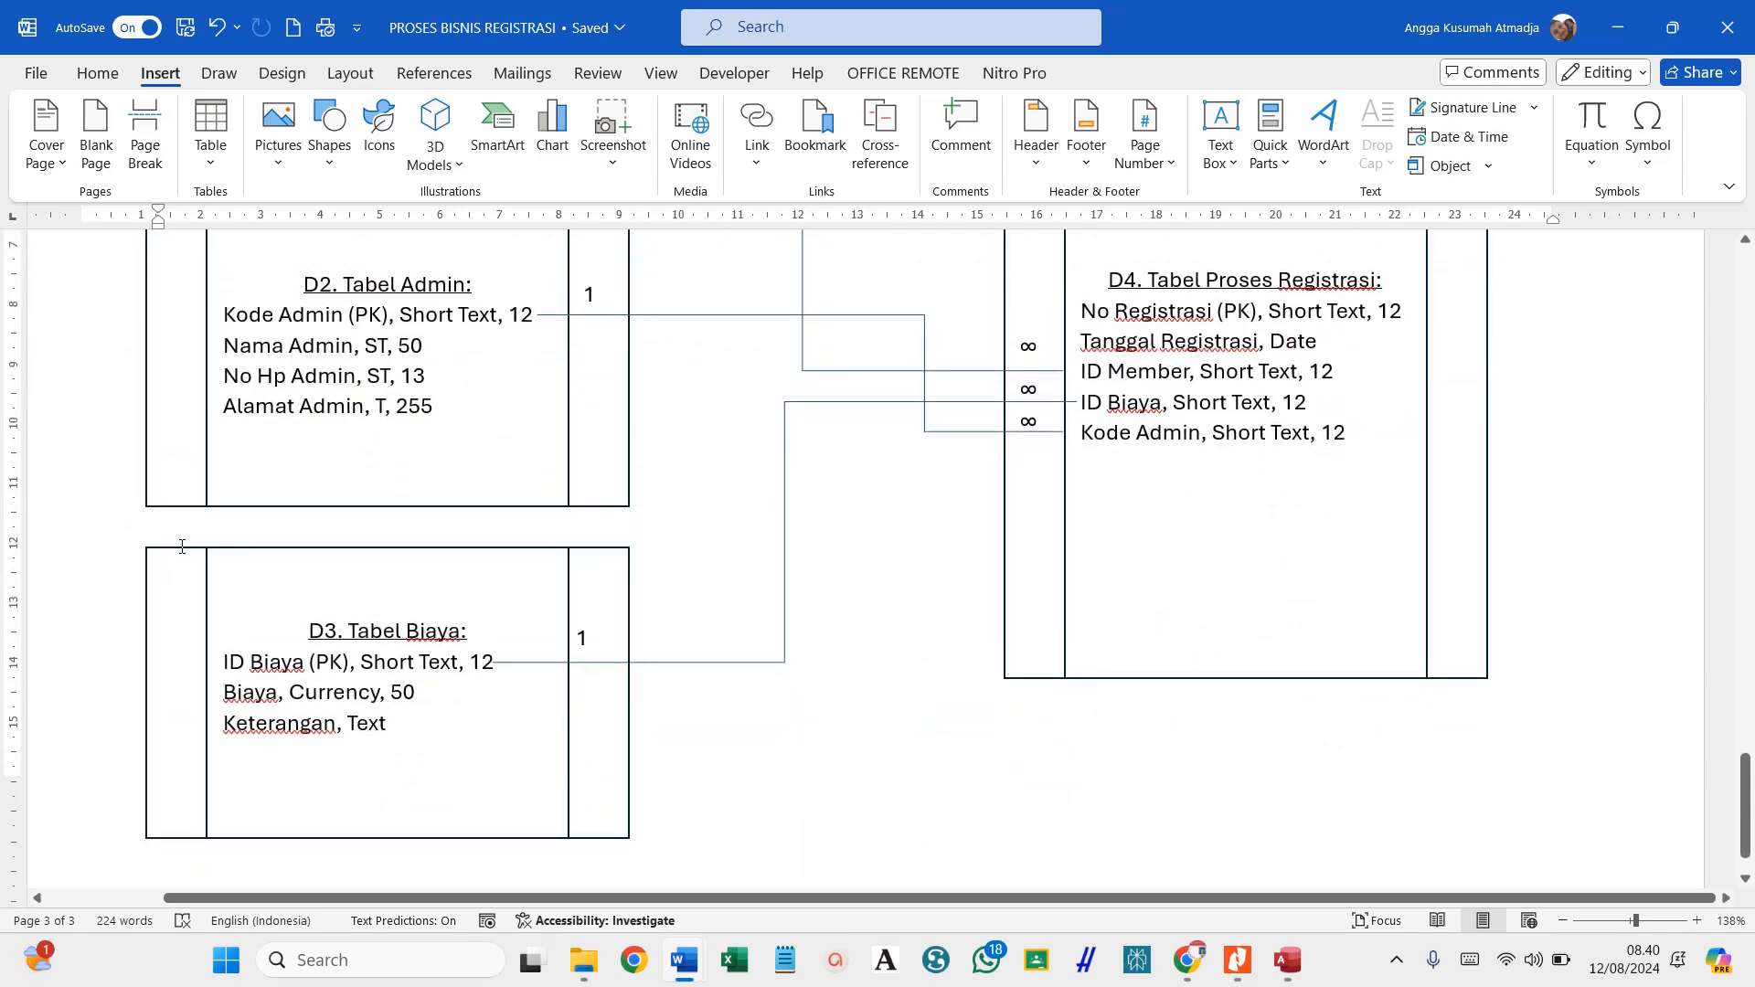
Start exporting the document as a PDF, up to the choice of its save location.
{"action": "left_click", "coordinate": [44, 73]}
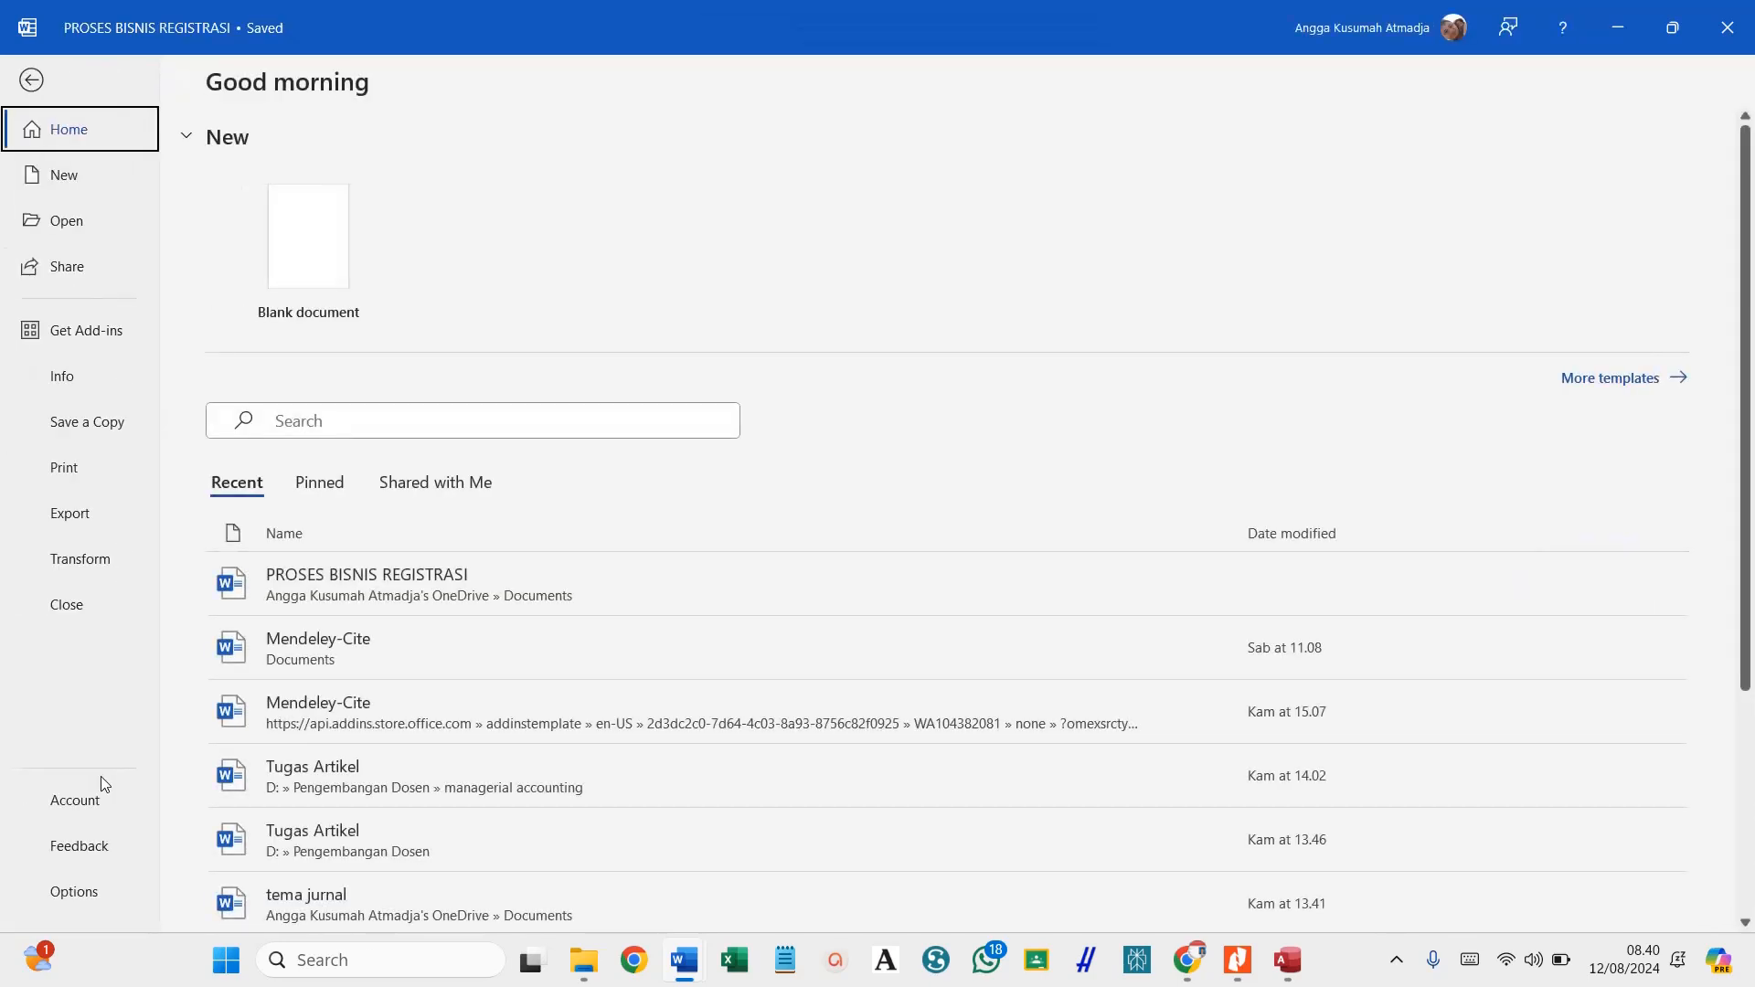
{"action": "left_click", "coordinate": [109, 511]}
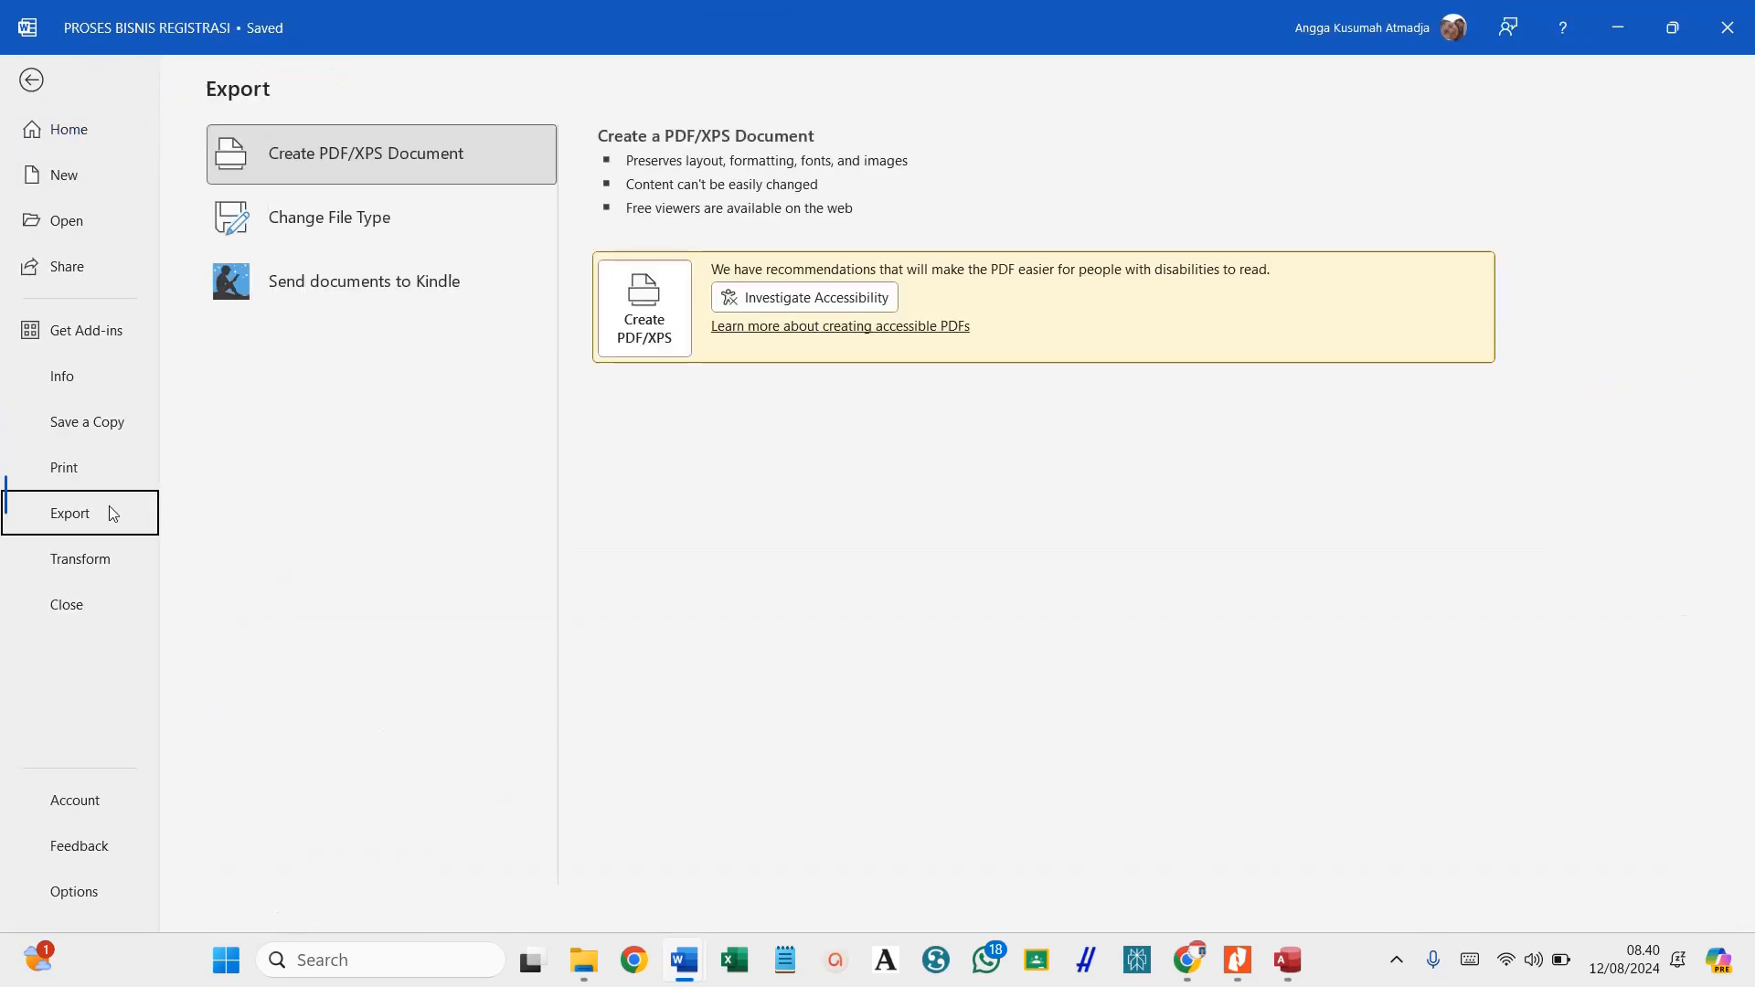
{"action": "left_click", "coordinate": [661, 333]}
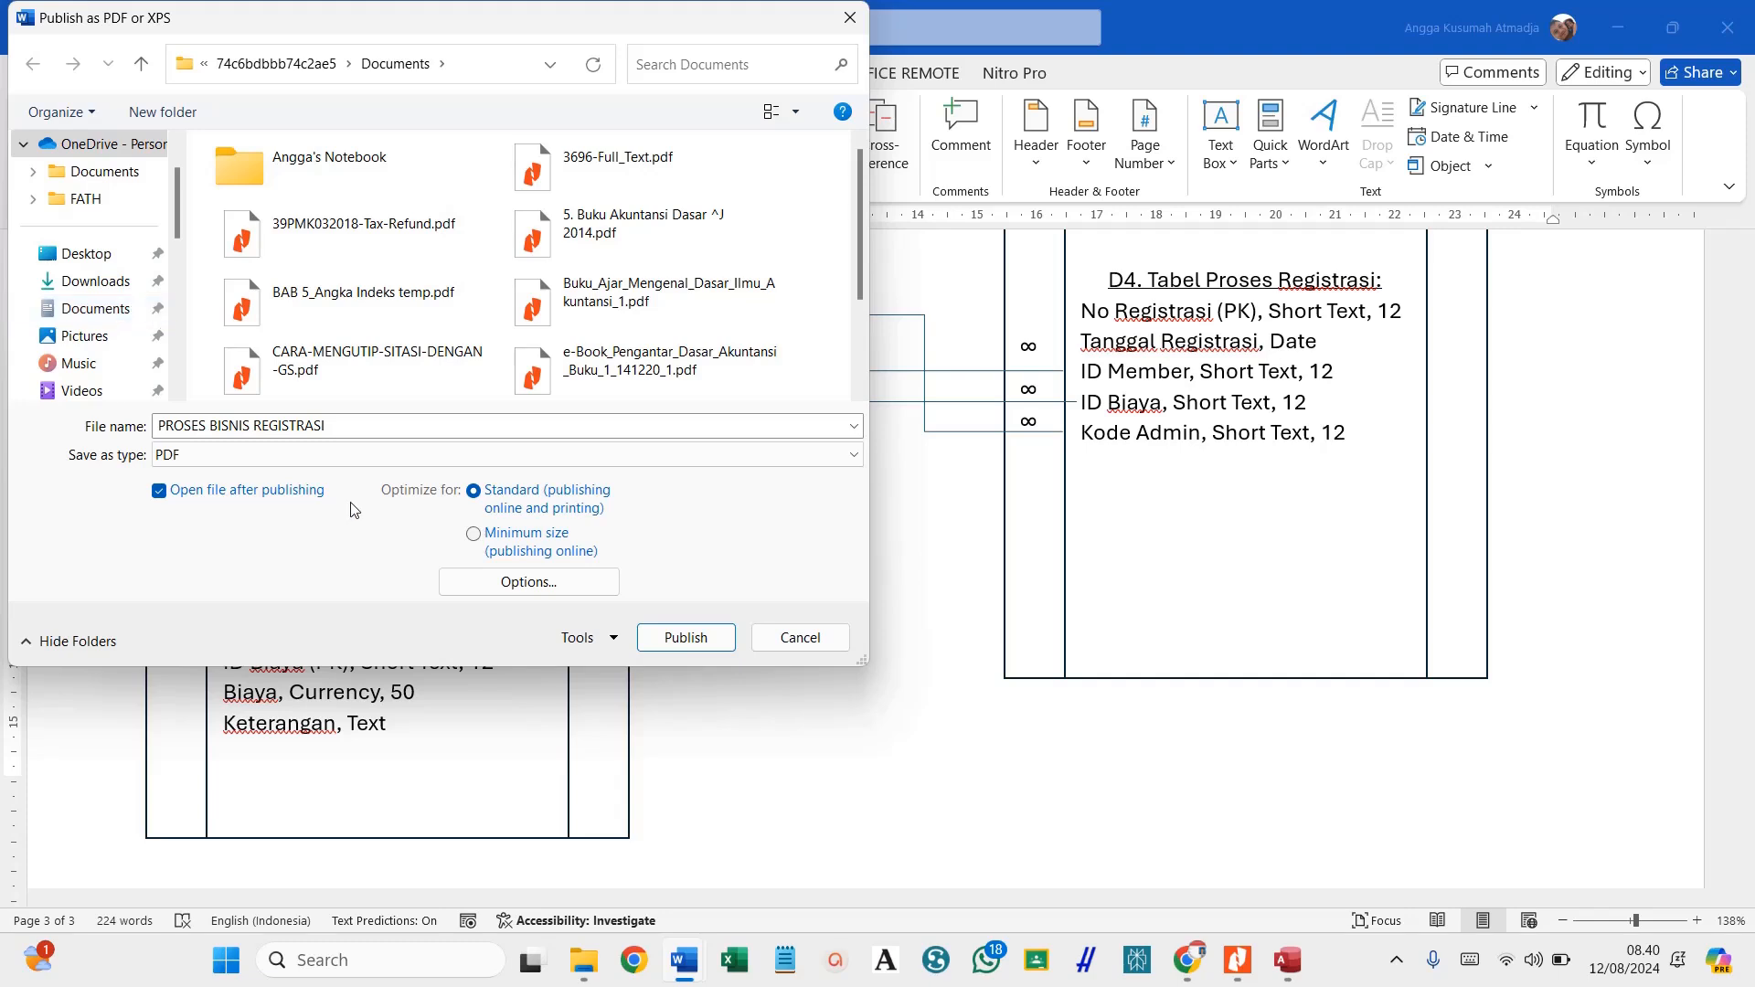
{"action": "left_click", "coordinate": [987, 960]}
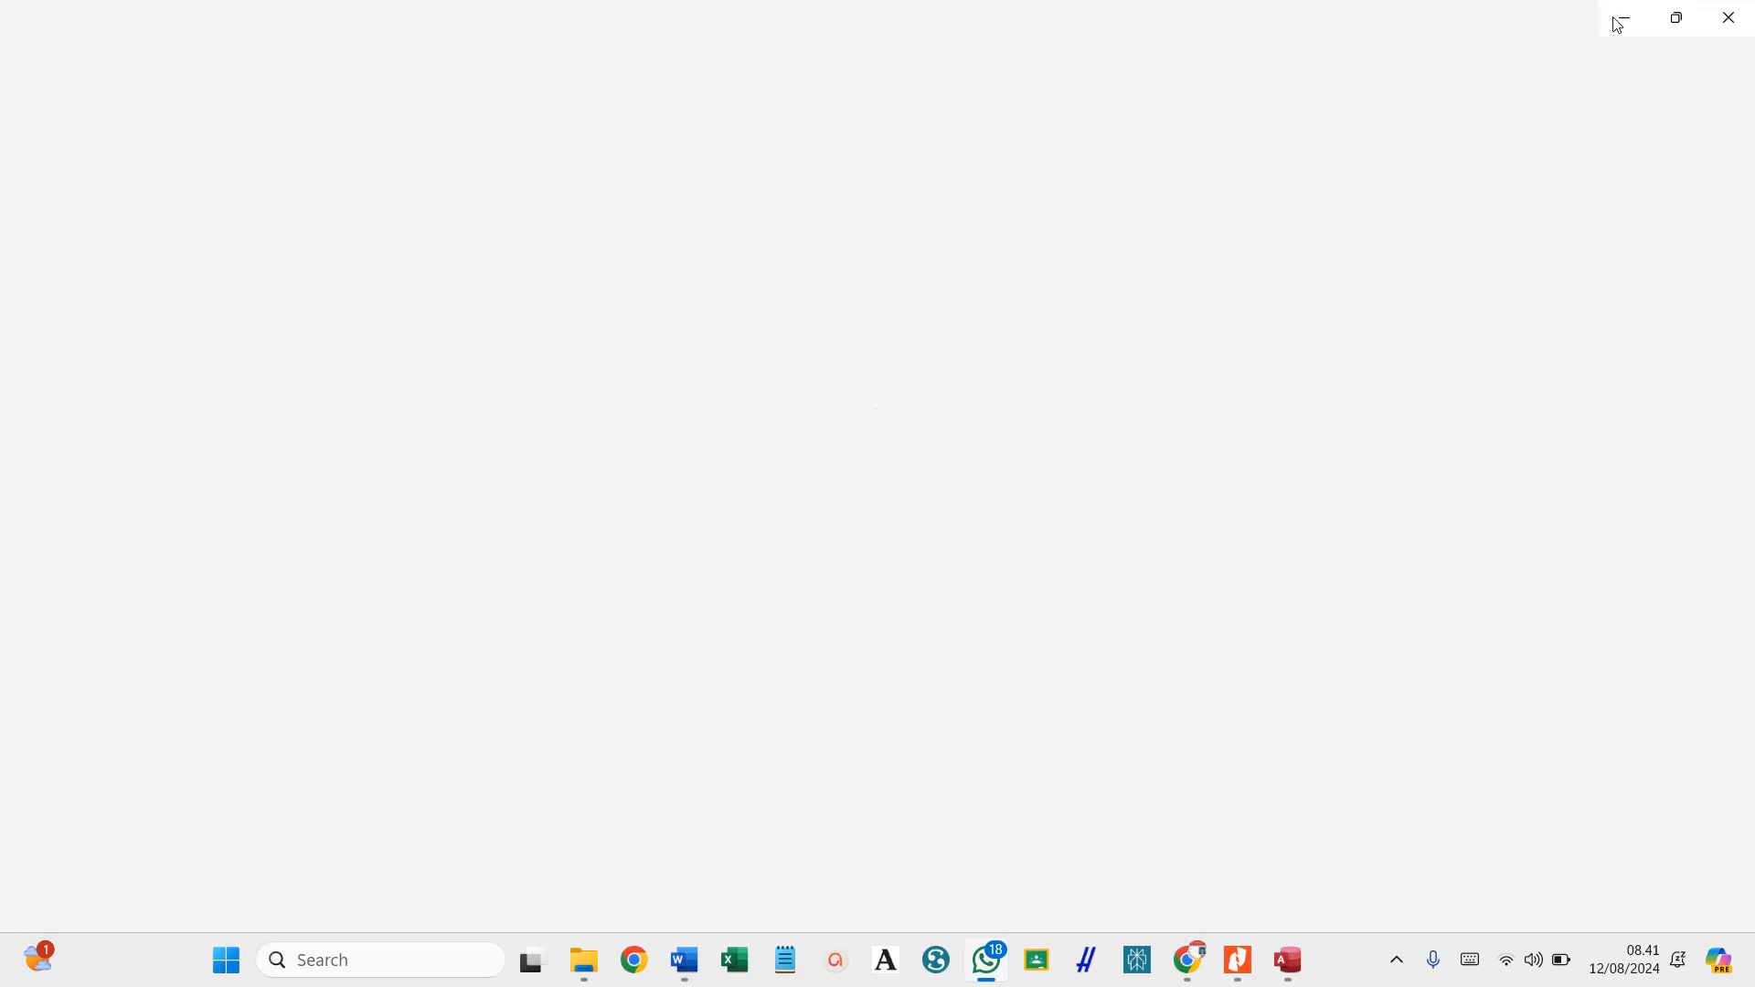
{"action": "left_click", "coordinate": [1620, 24]}
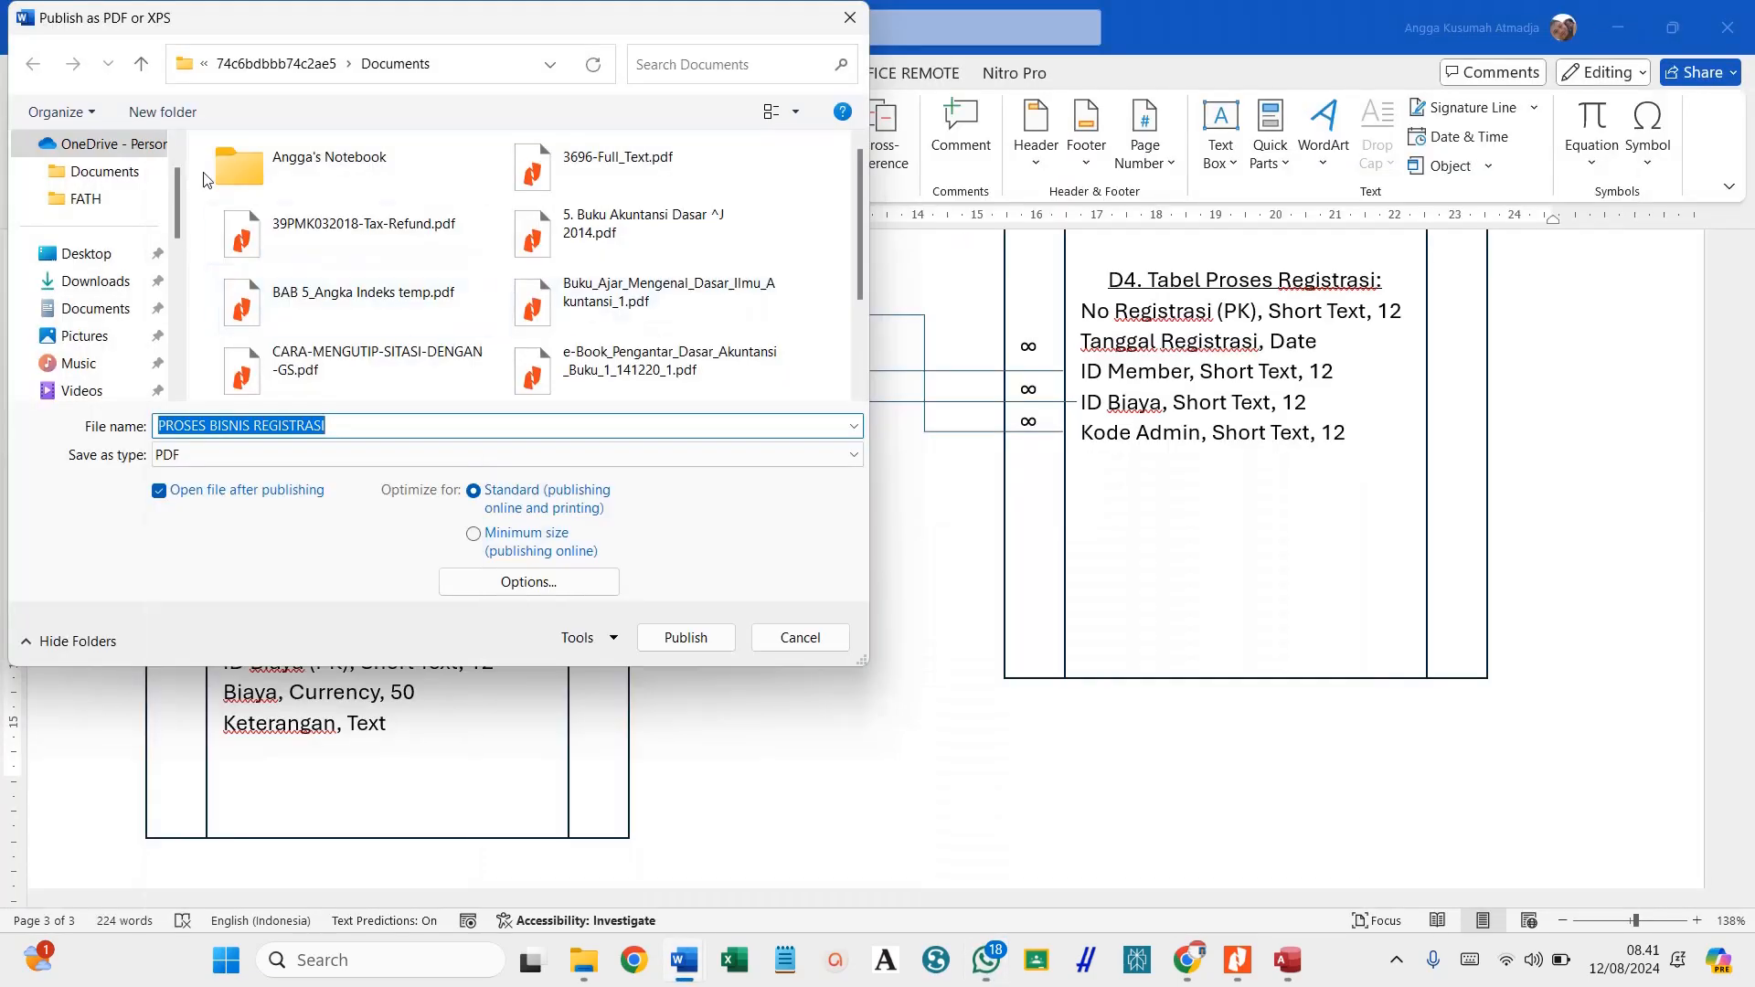
Create a folder named Aplikasi Database 2 in the local Documents folder for the PDF.
{"action": "left_click", "coordinate": [116, 309]}
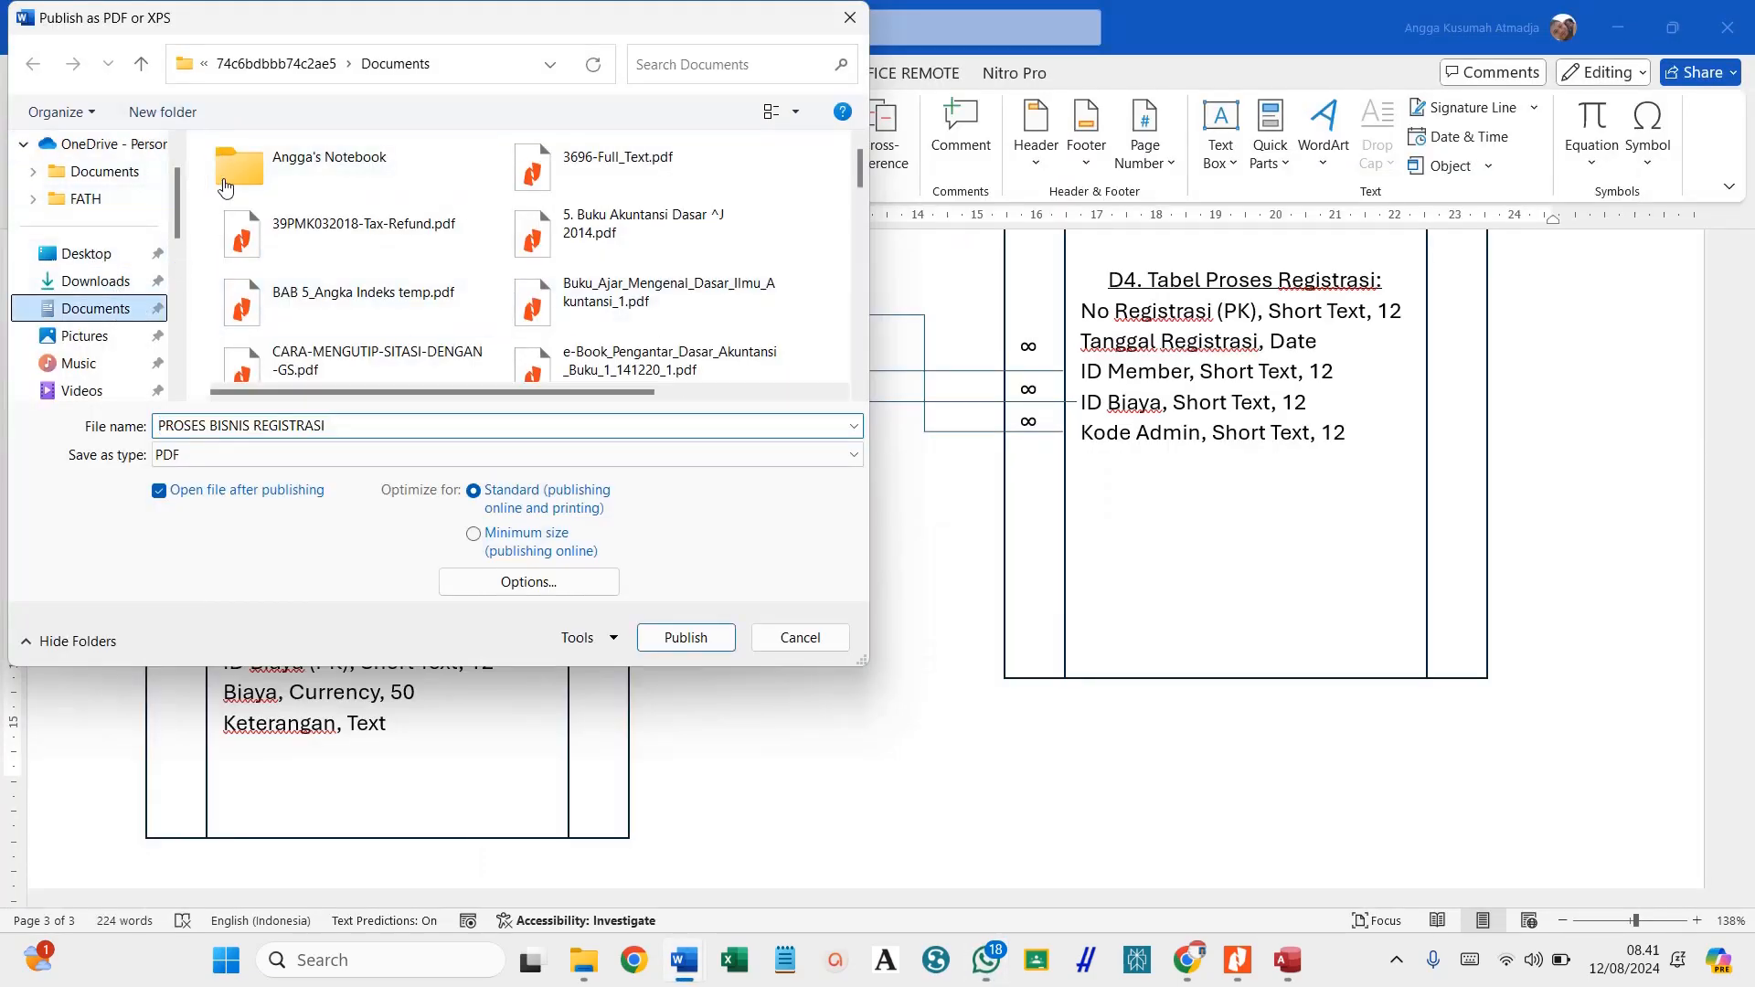
{"action": "left_click", "coordinate": [162, 111]}
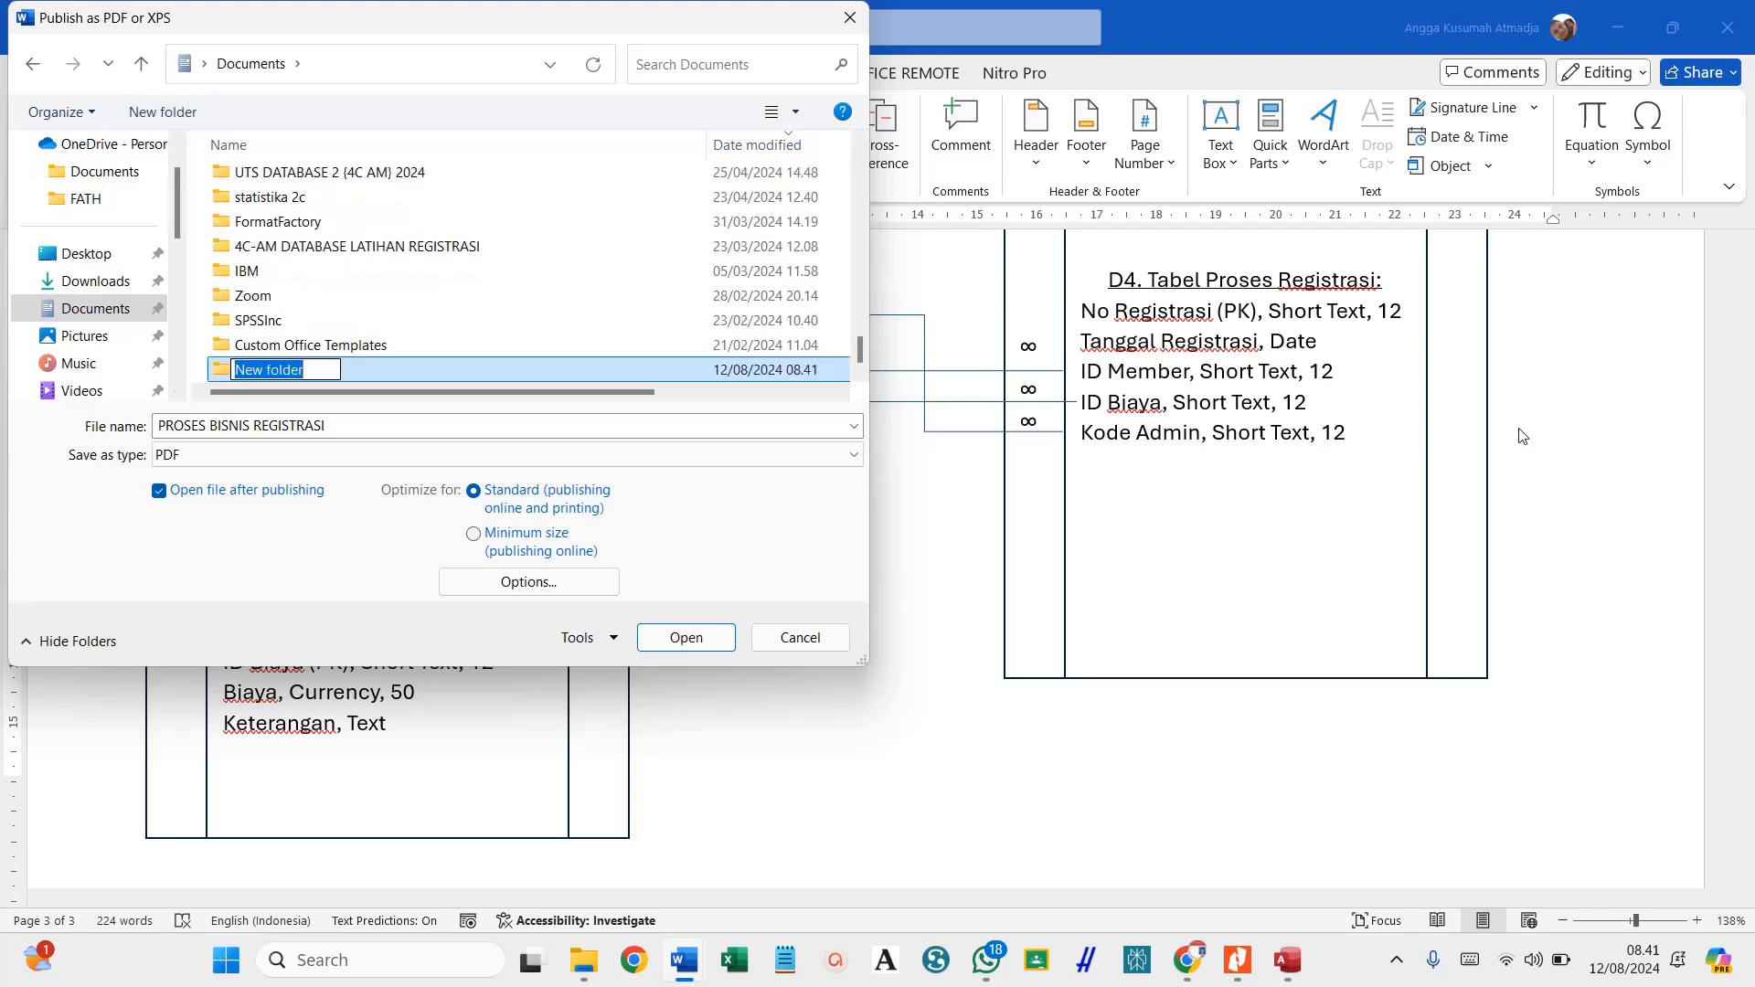
{"action": "type", "text": "Apl"}
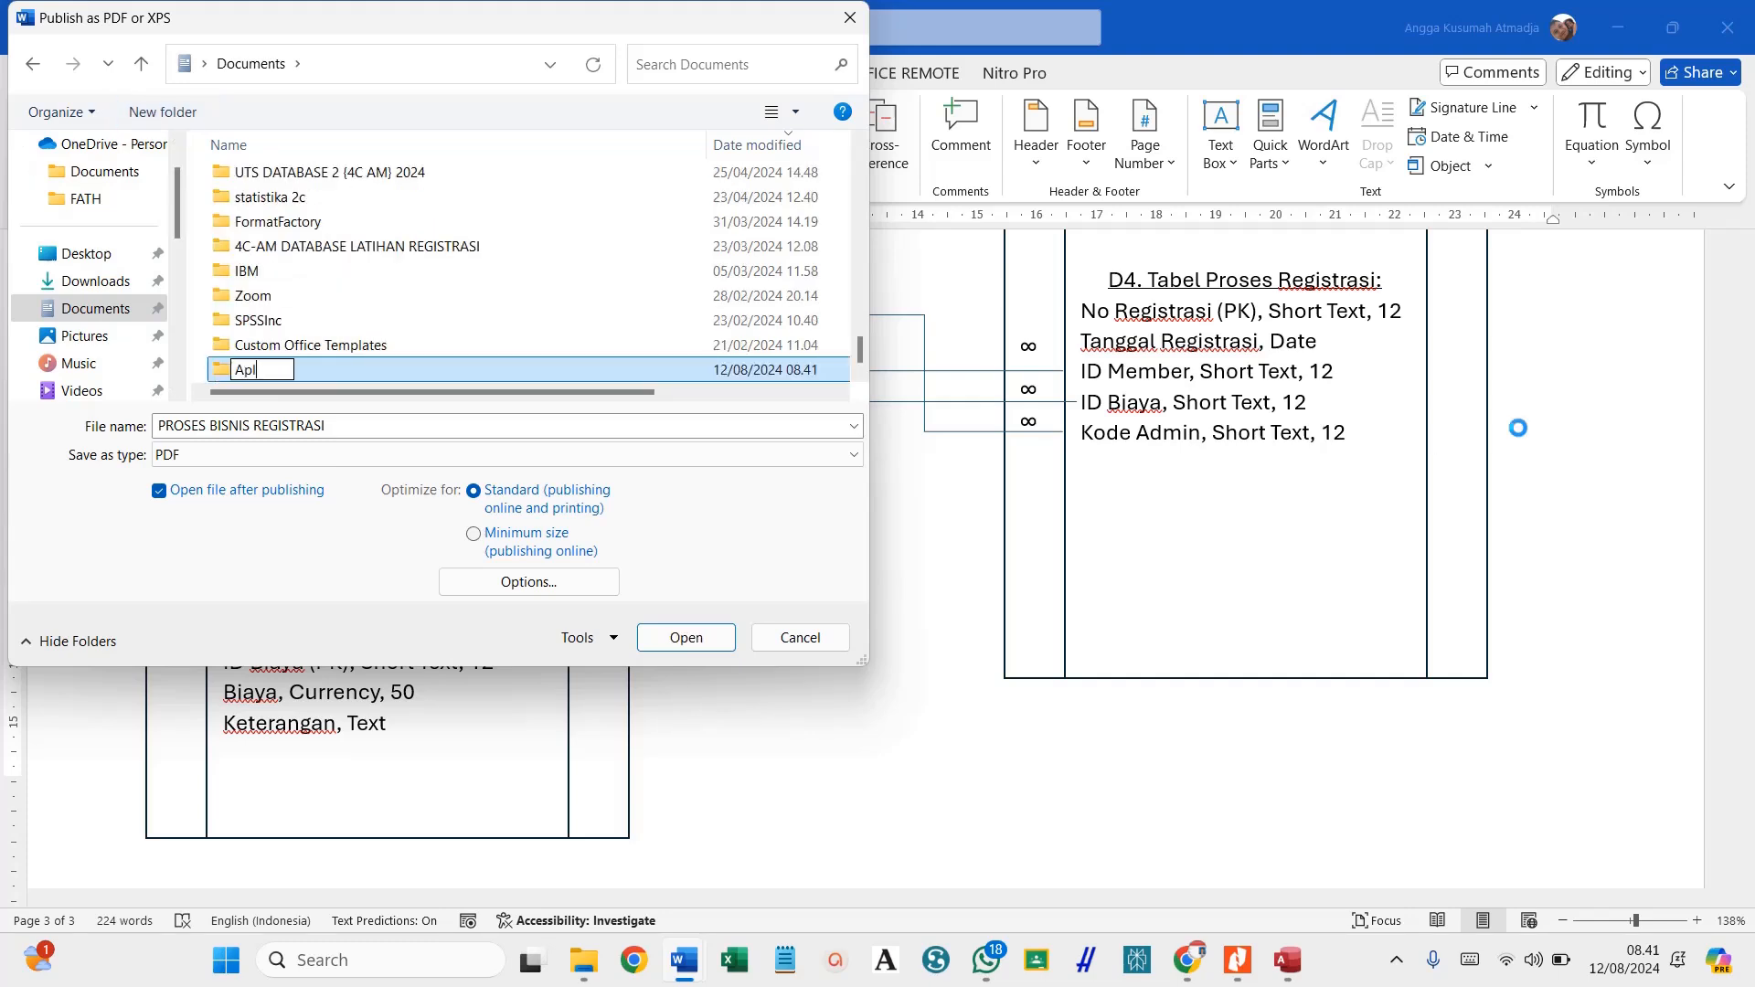
{"action": "type", "text": "ikasi Database 2"}
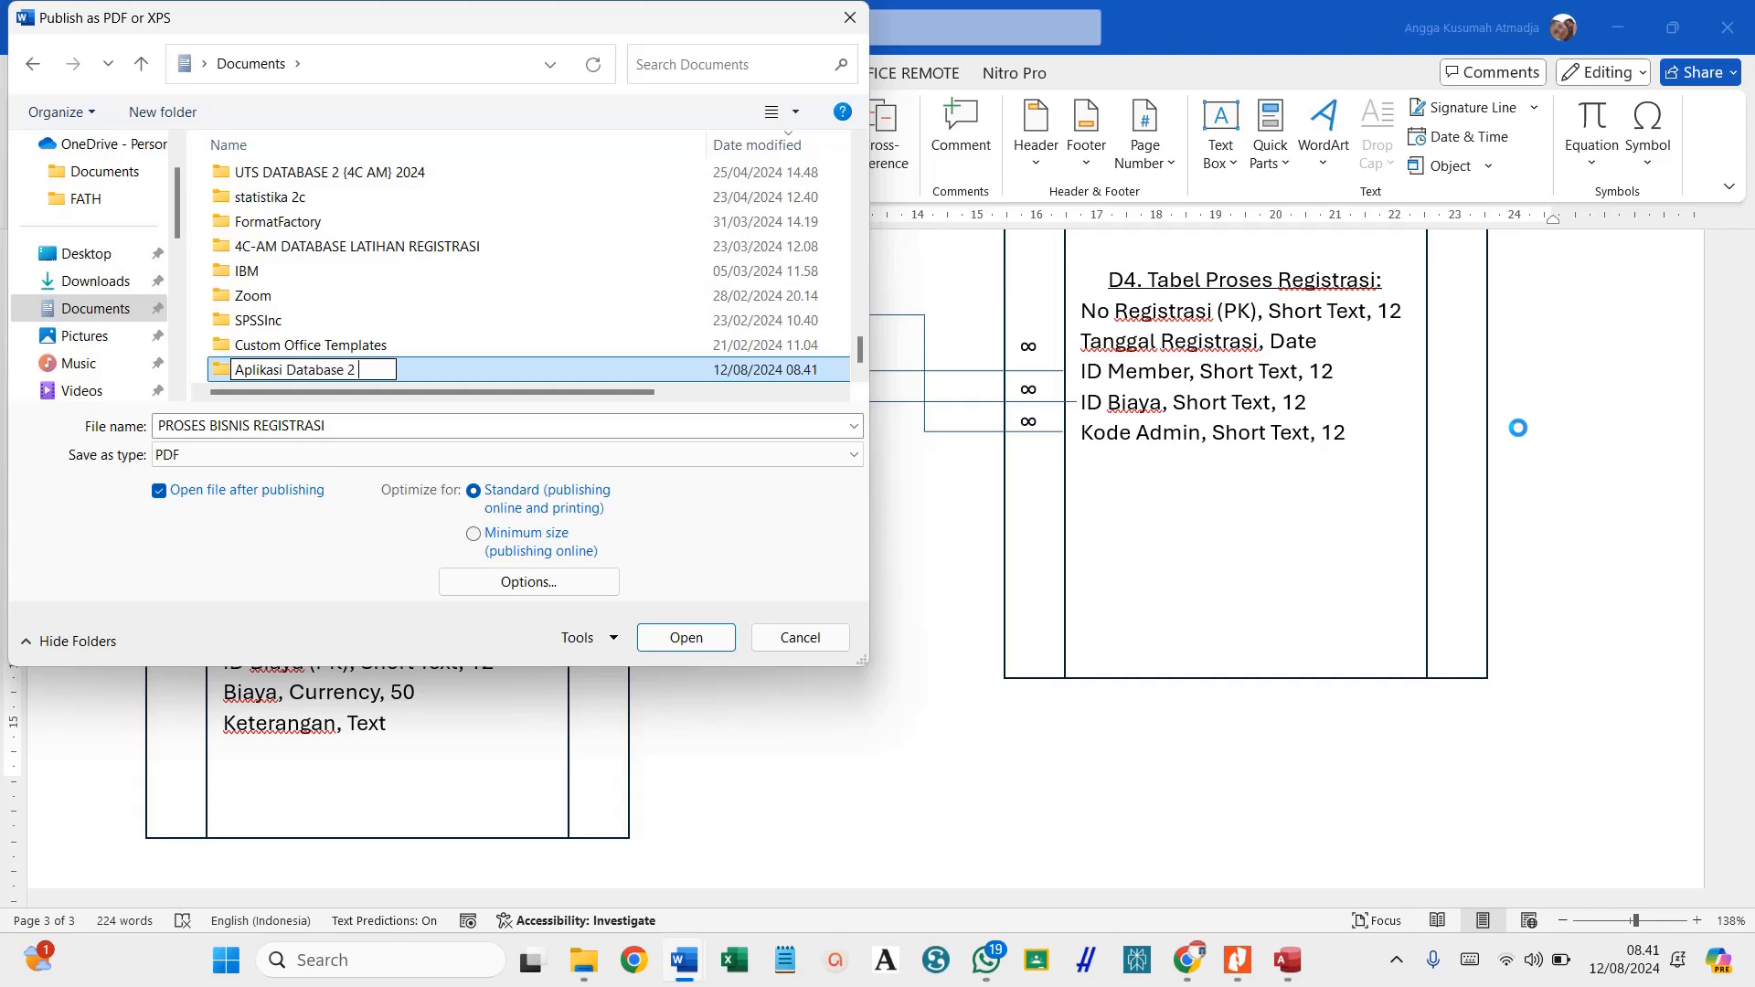
{"action": "key", "text": "Return"}
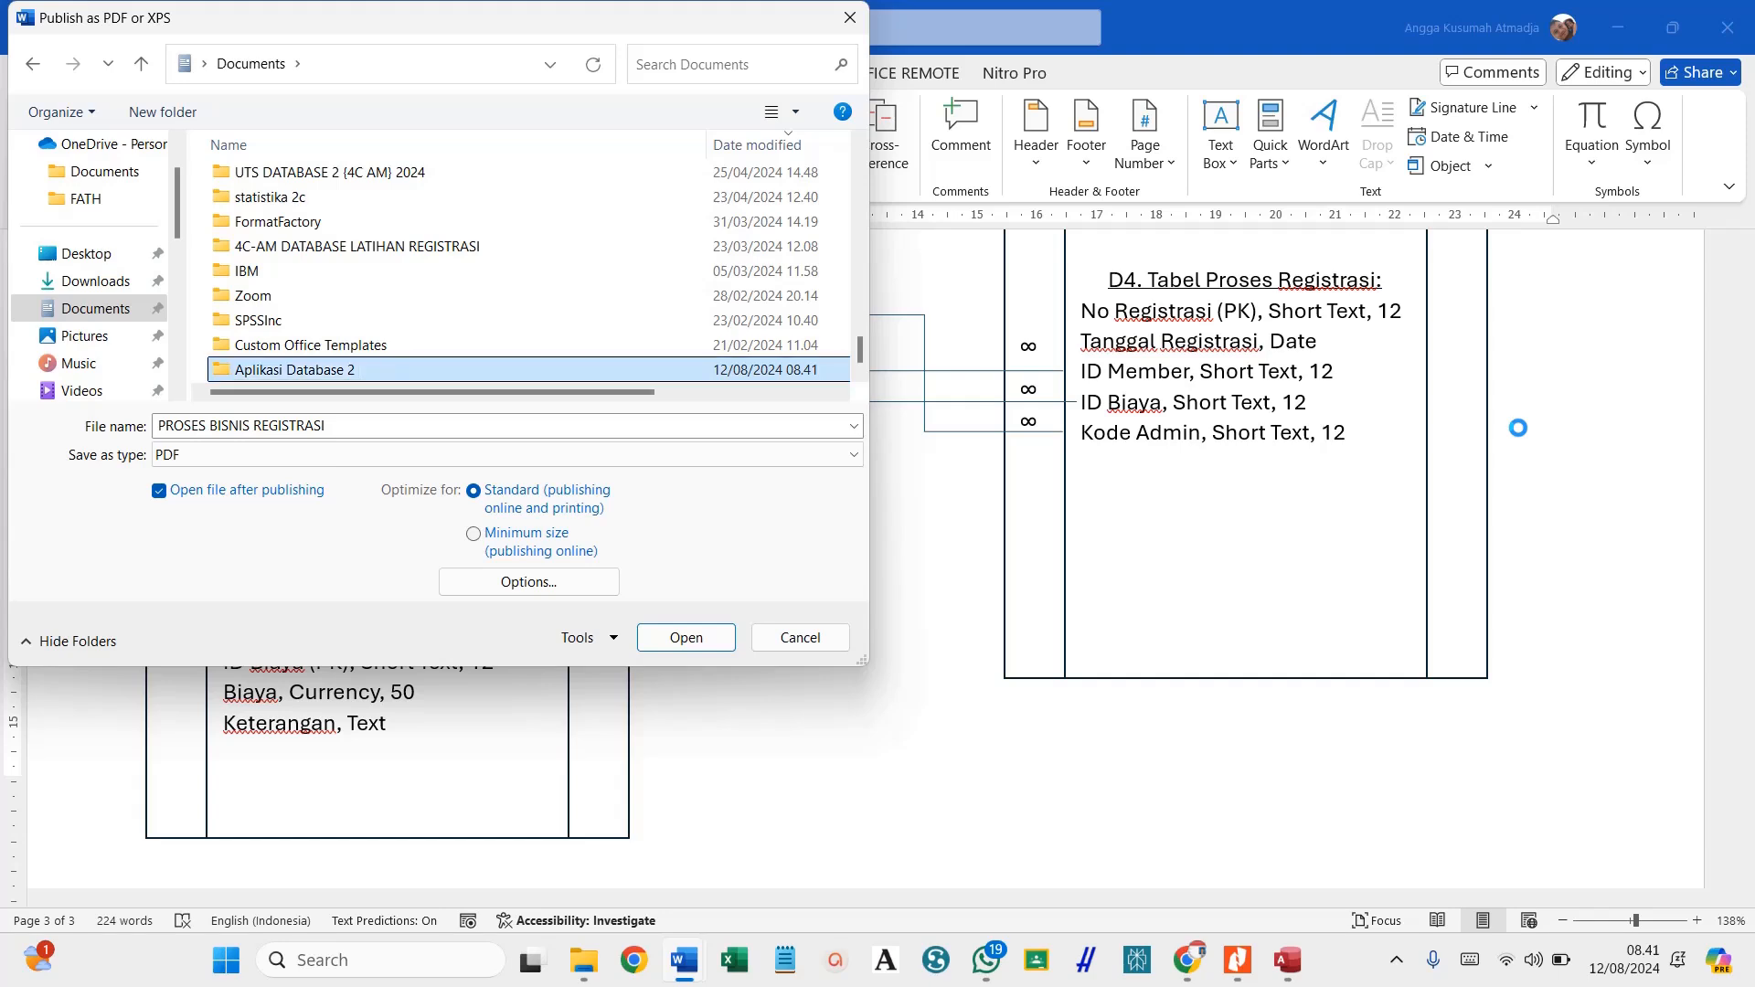
Publish the PDF as PROSES BISNIS REGISTRASI in the Aplikasi Database 2 folder and look through its pages.
{"action": "double_click", "coordinate": [382, 371]}
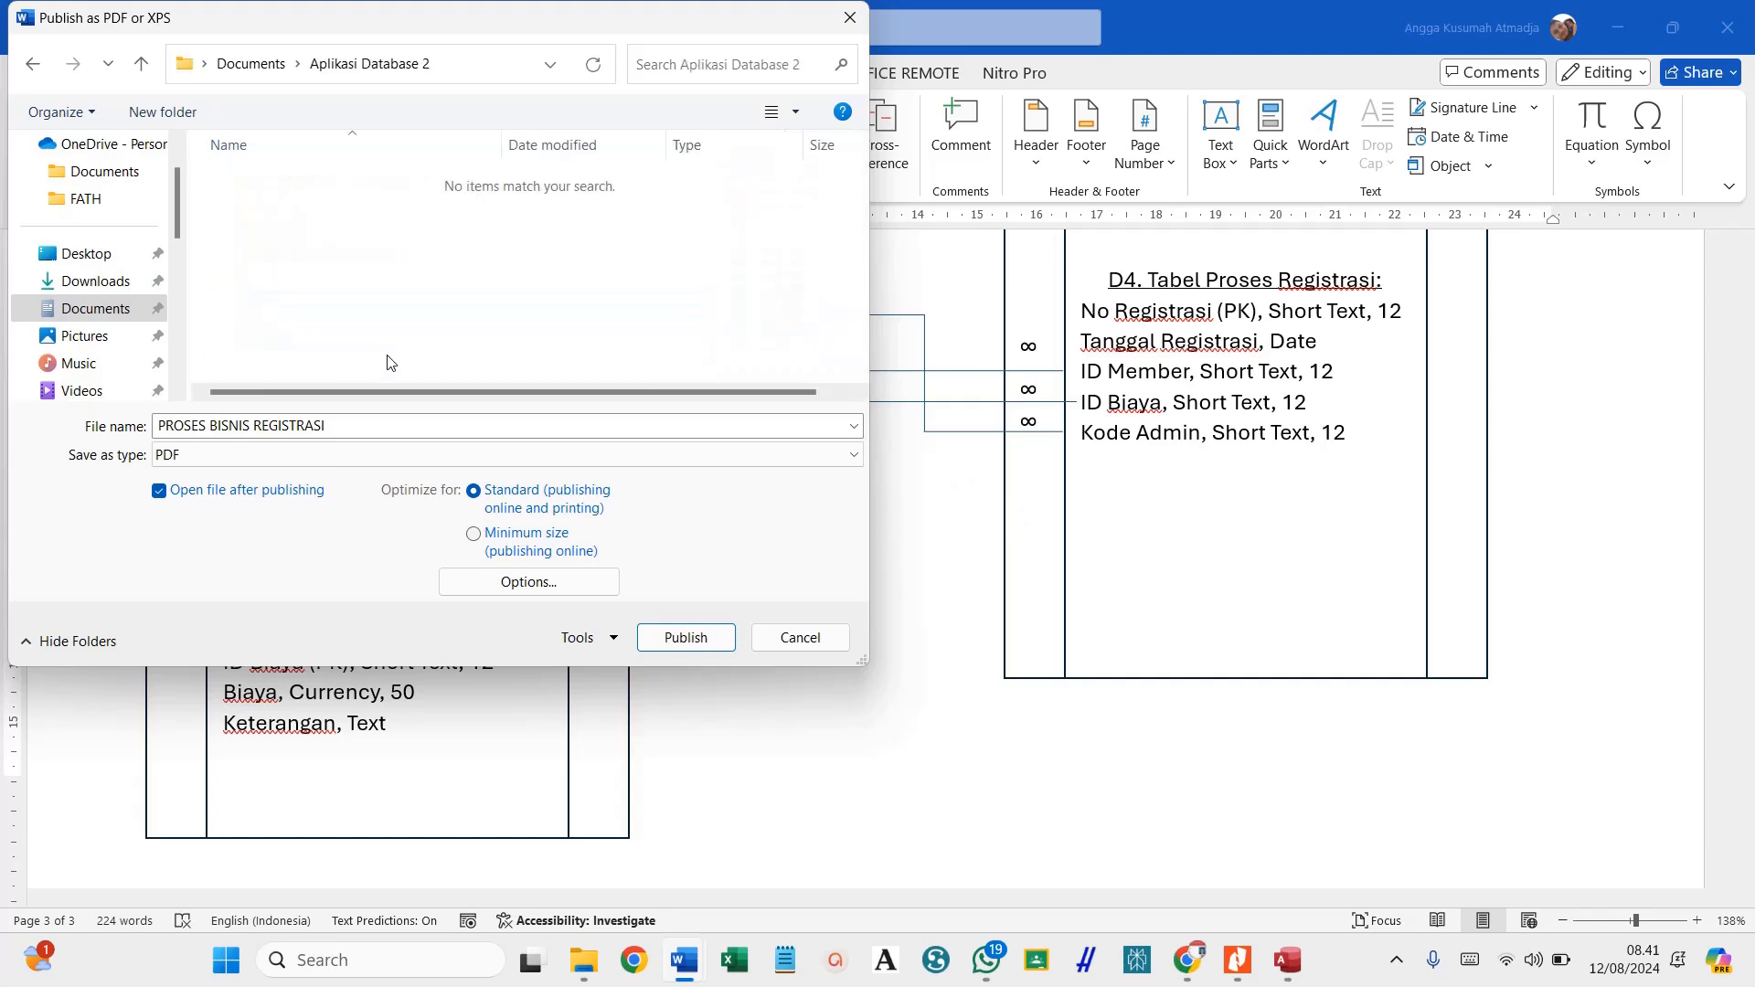
{"action": "left_click", "coordinate": [699, 642]}
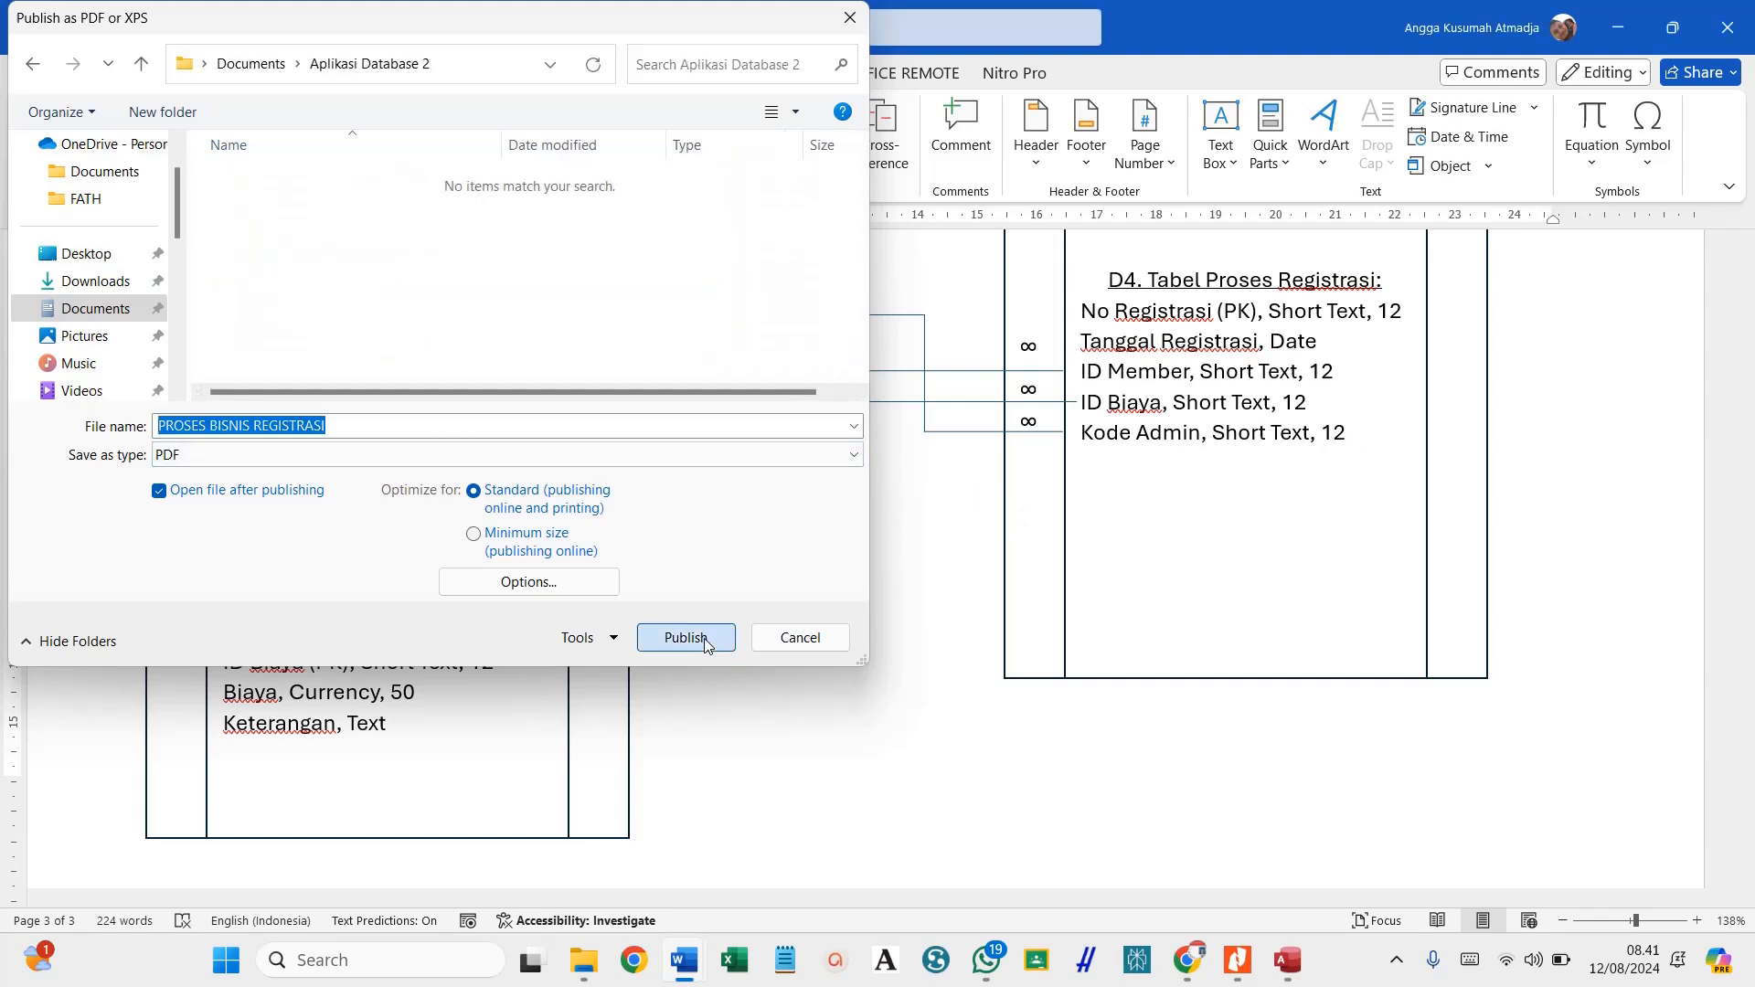
{"action": "left_click", "coordinate": [42, 72]}
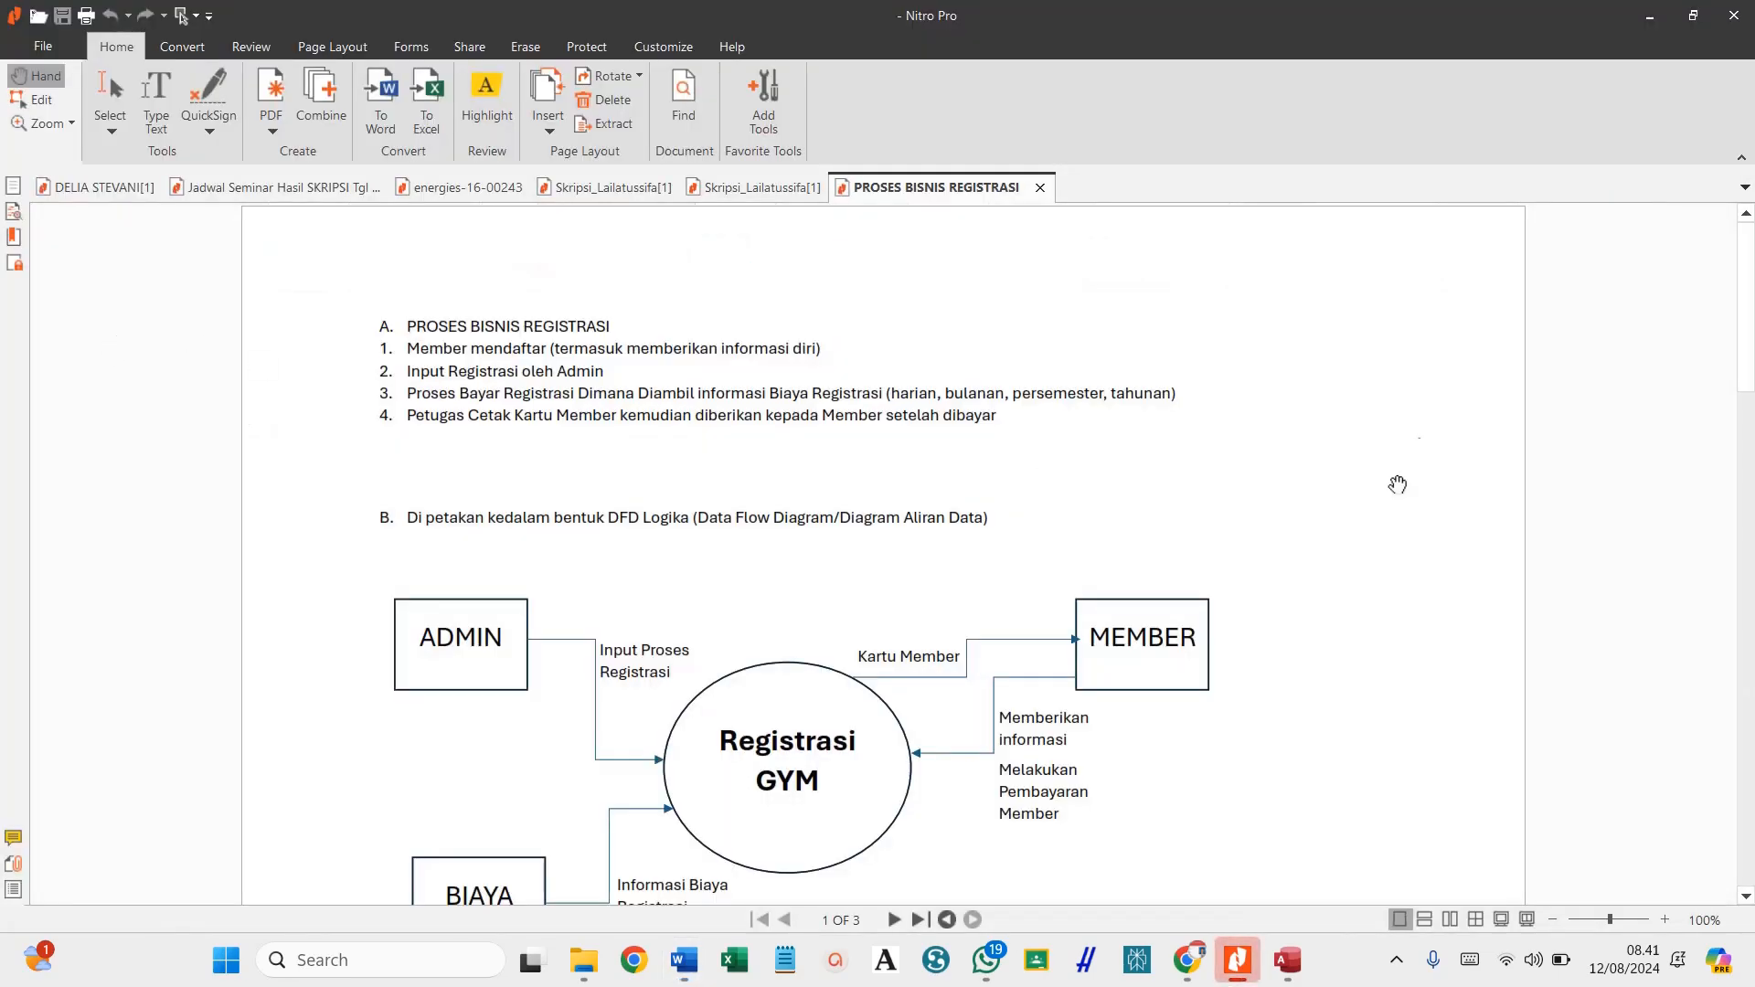
{"action": "scroll", "coordinate": [1303, 496], "scroll_direction": "down", "scroll_amount": 15}
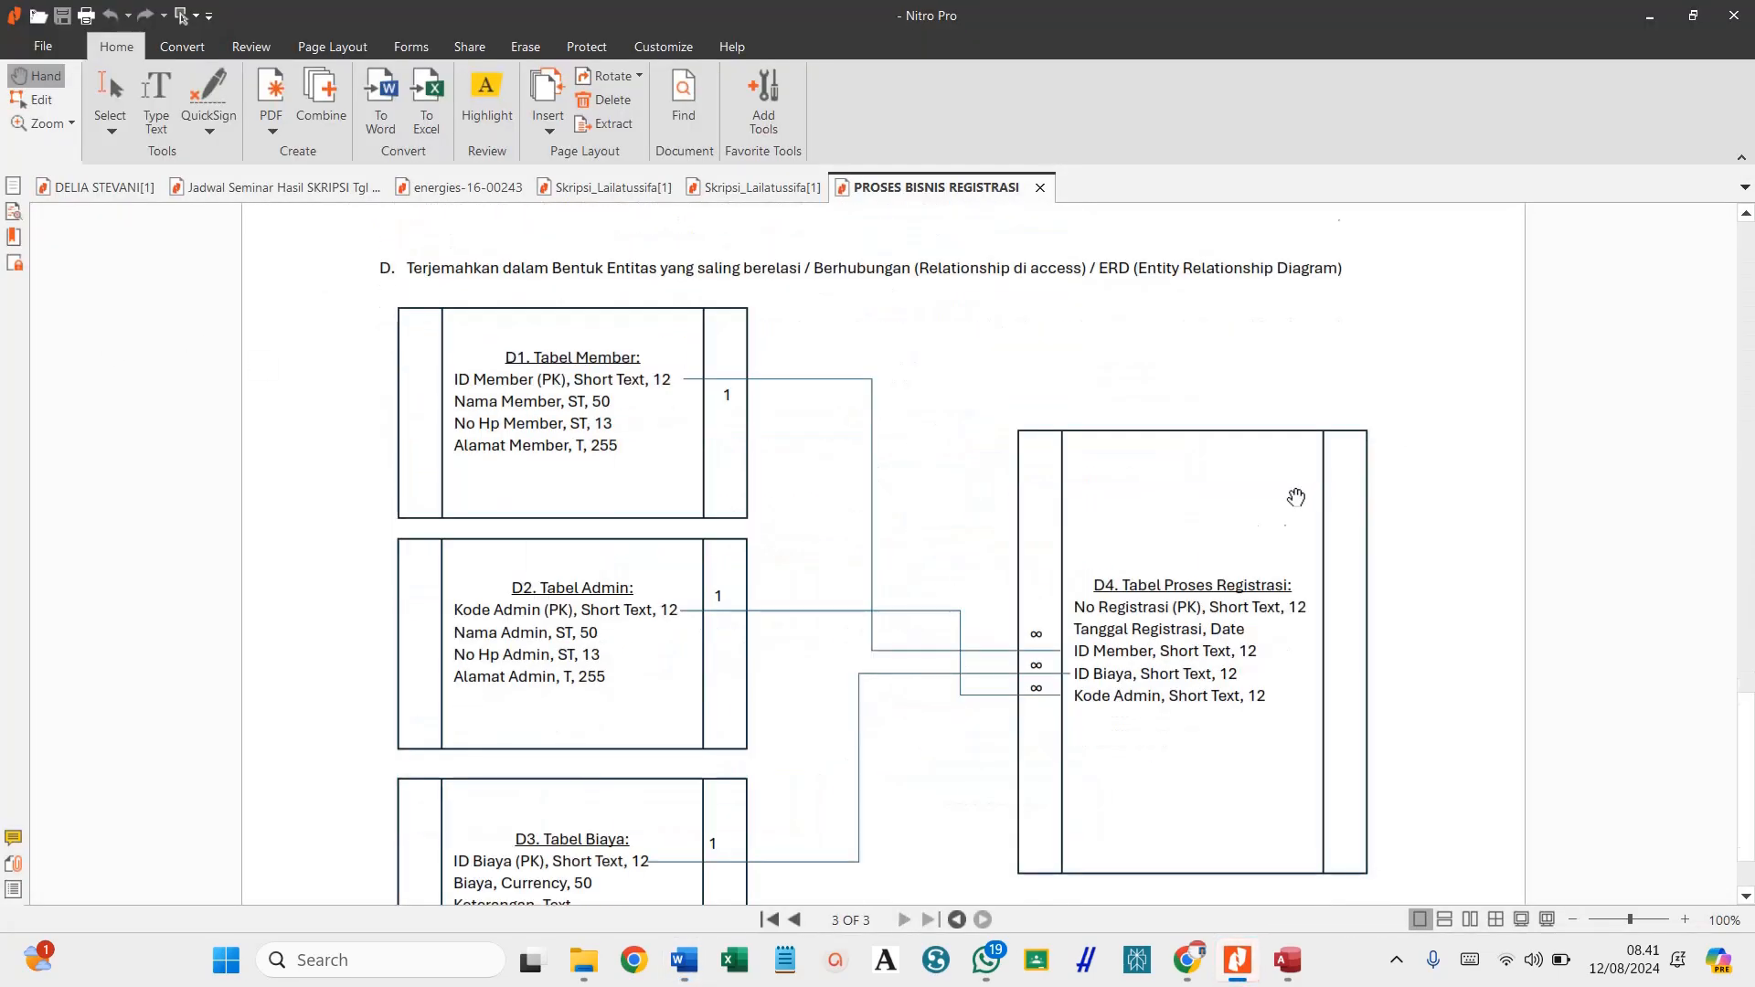
{"action": "scroll", "coordinate": [1292, 498], "scroll_direction": "up", "scroll_amount": 15}
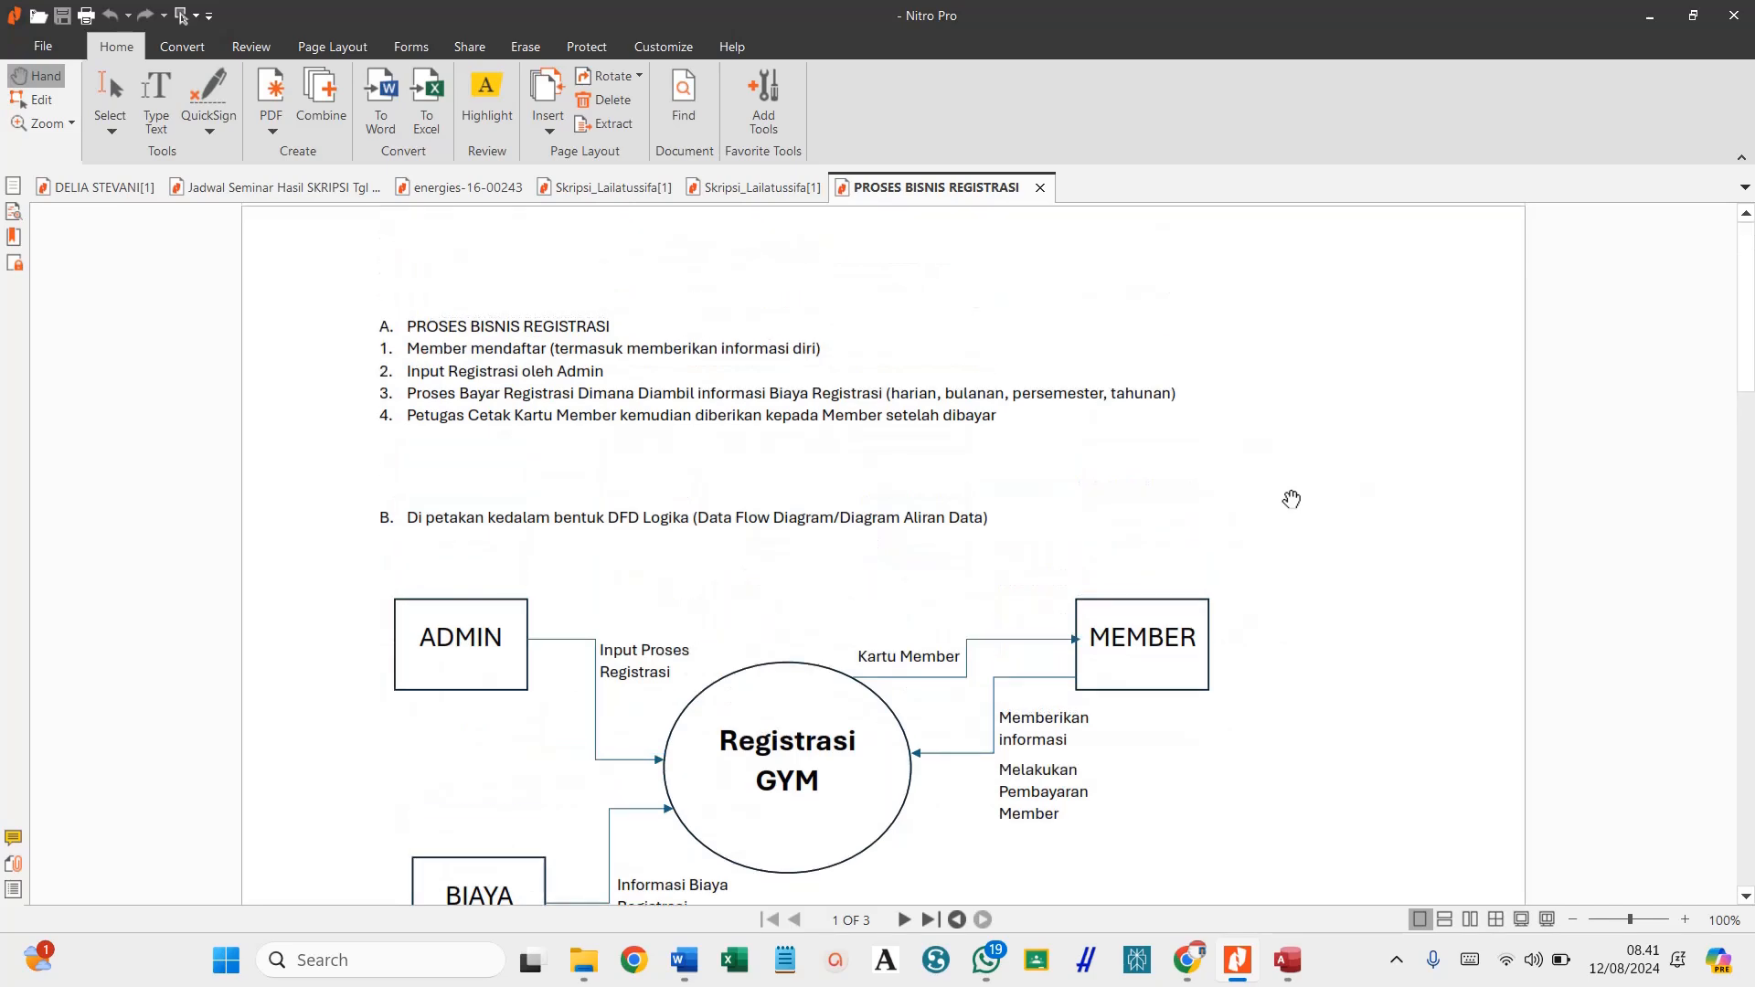
{"action": "left_click", "coordinate": [1394, 957]}
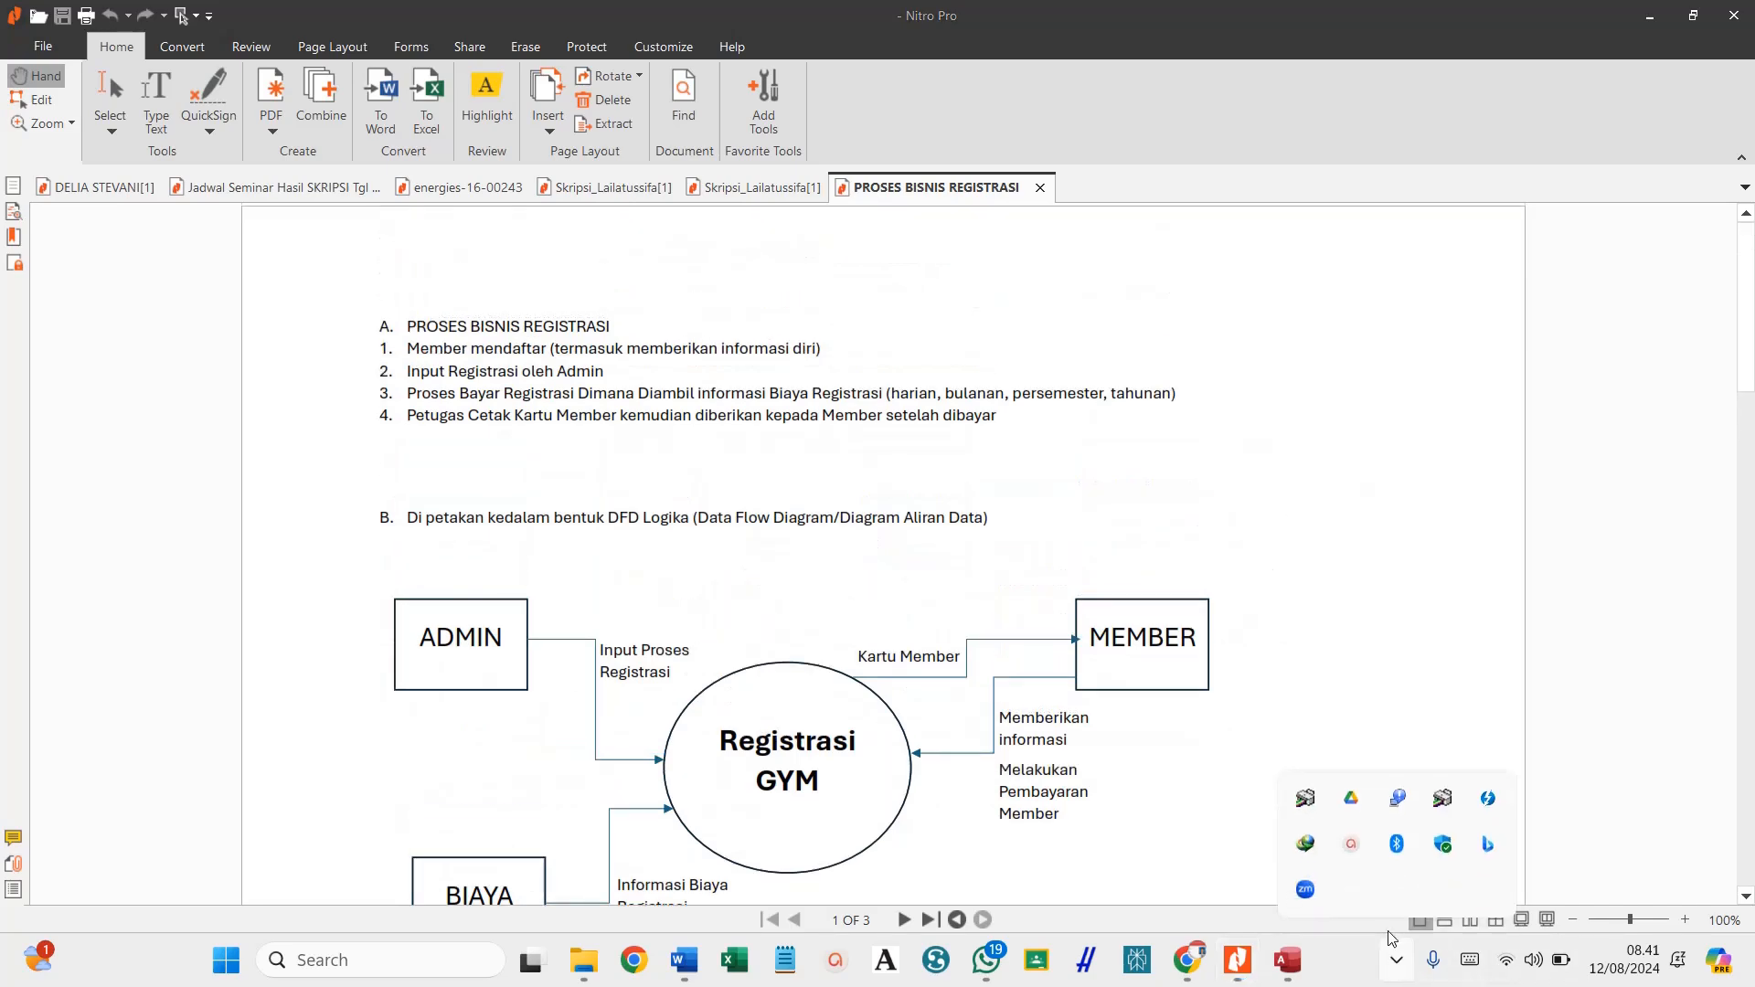
{"action": "left_click", "coordinate": [1352, 844]}
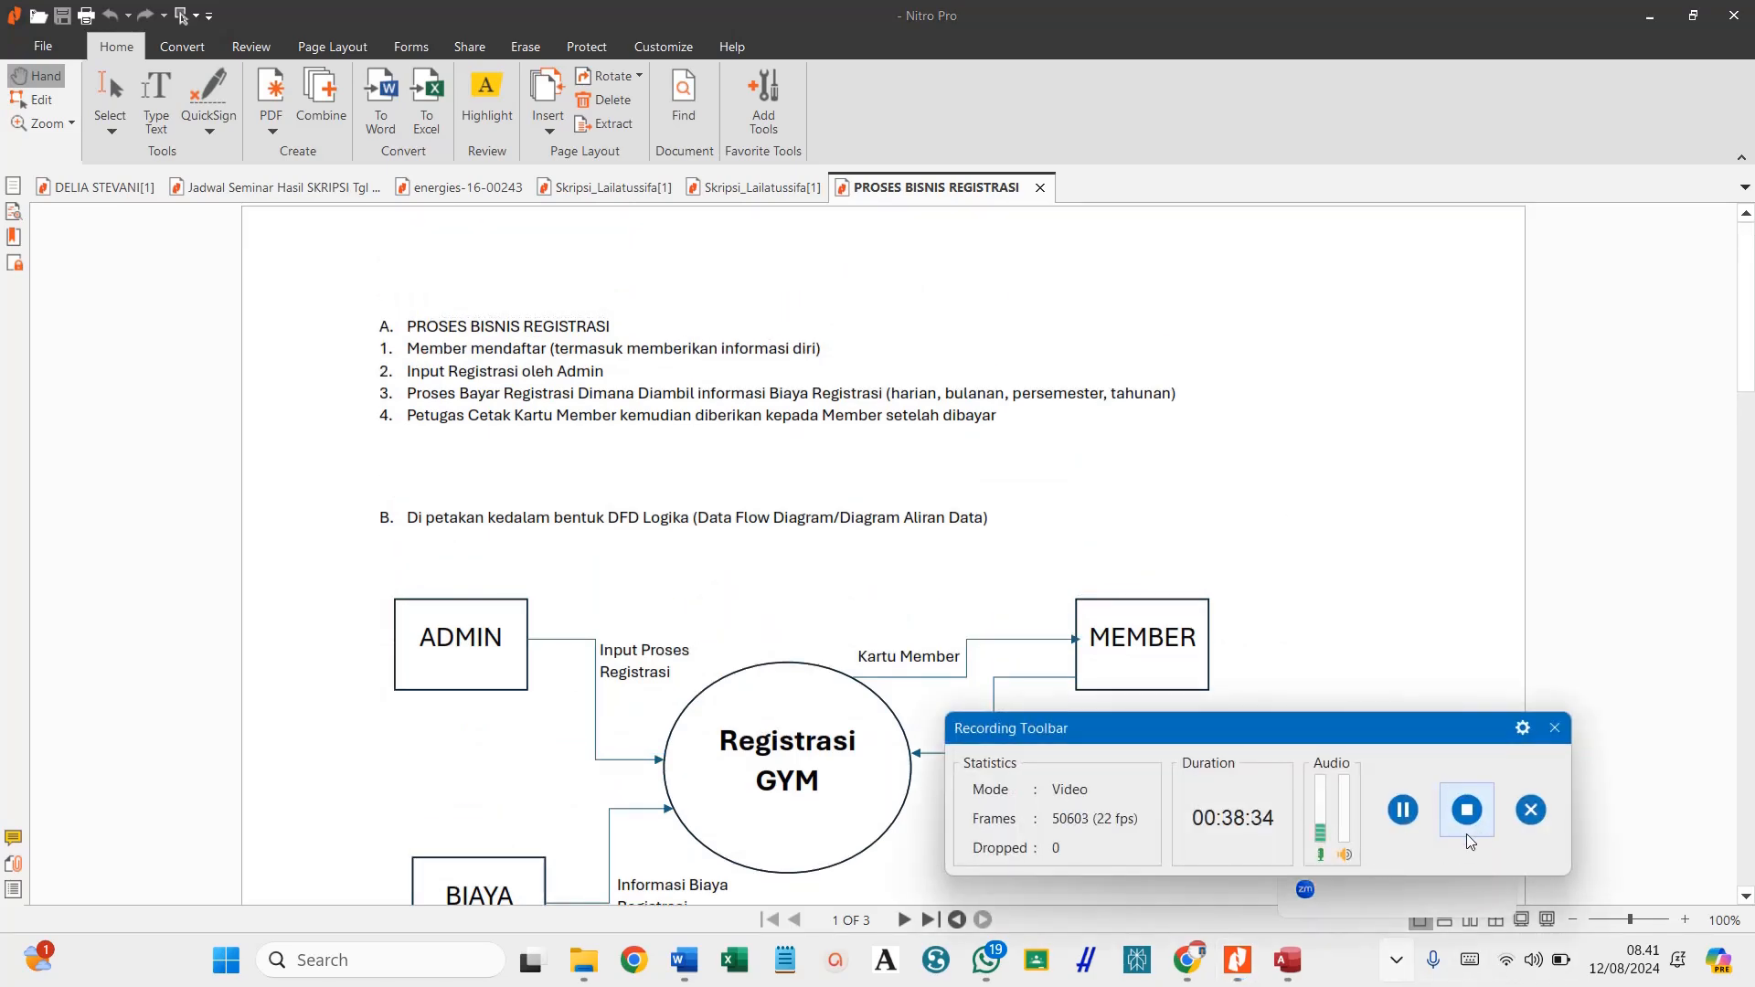